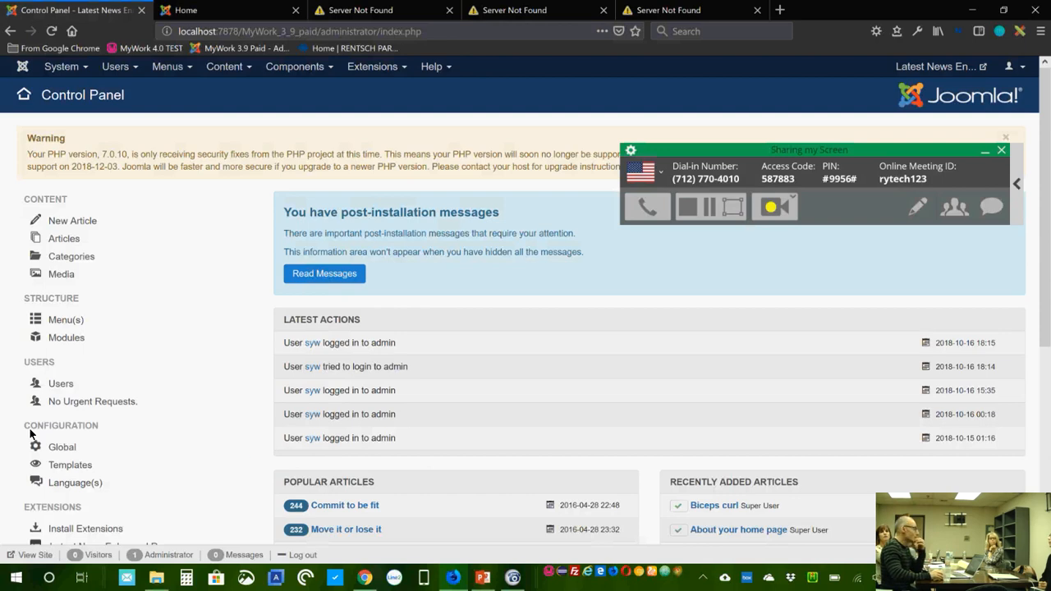
# Step: Open the Latest News Enhanced Pro Information page from the Components menu
pyautogui.click(312, 69)
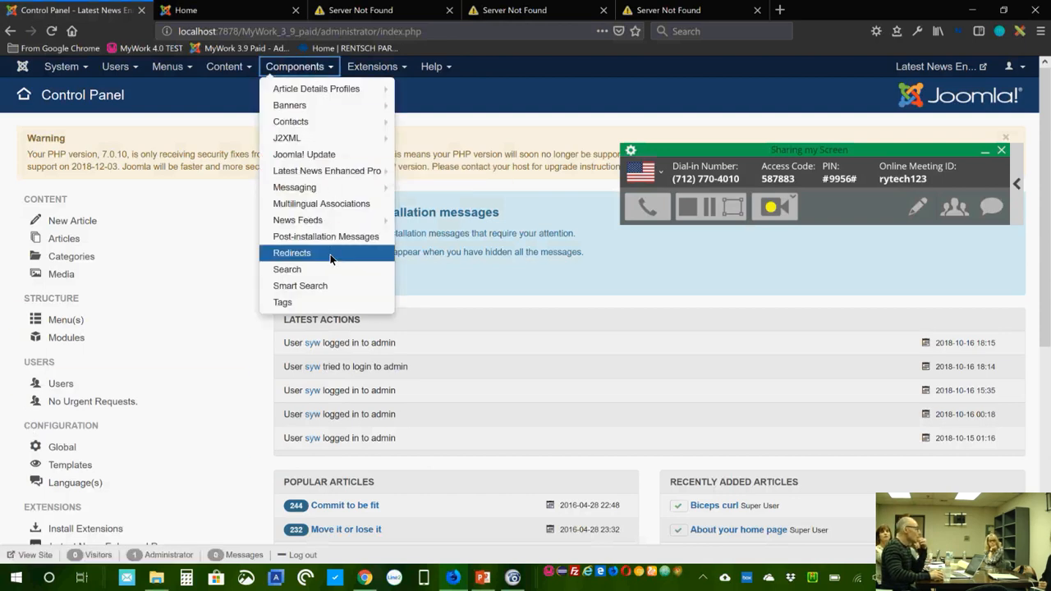
pyautogui.click(329, 170)
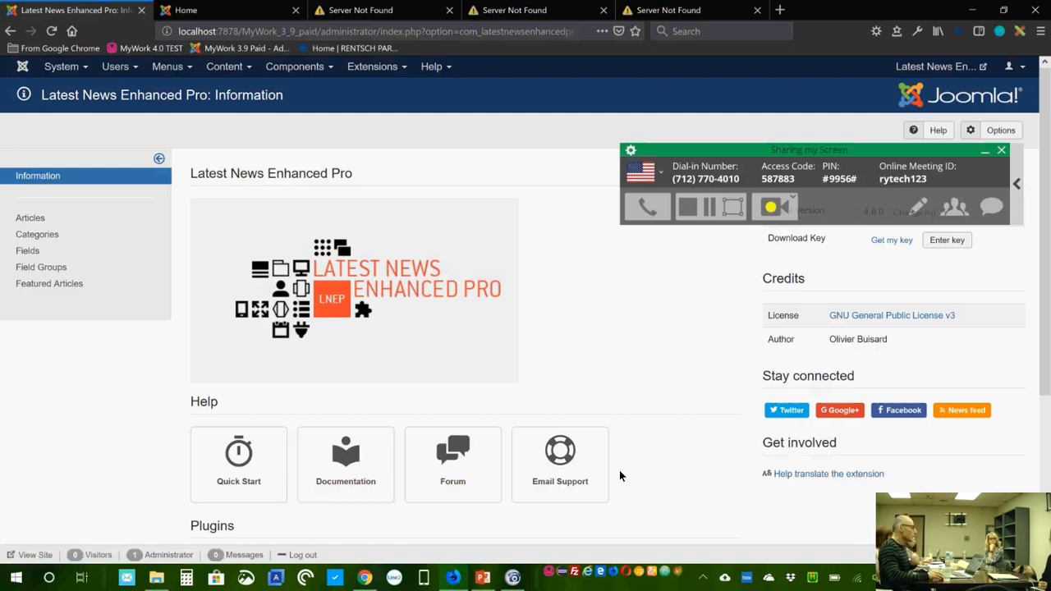
# Step: Scroll the Information page, then go to System > Control Panel and review its maintenance checks
pyautogui.scroll(-5, 643, 465)
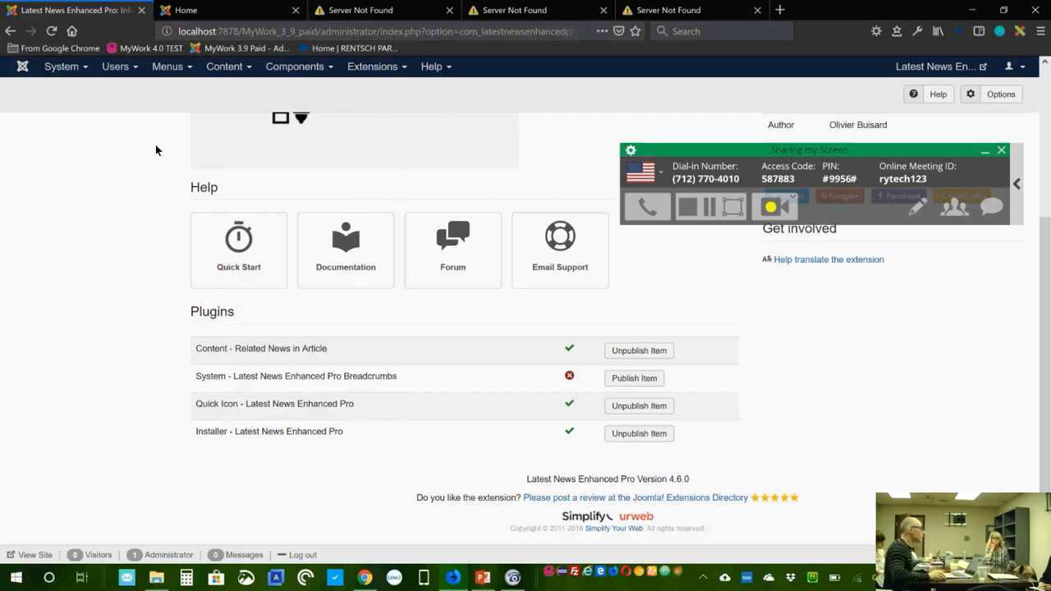
pyautogui.click(66, 74)
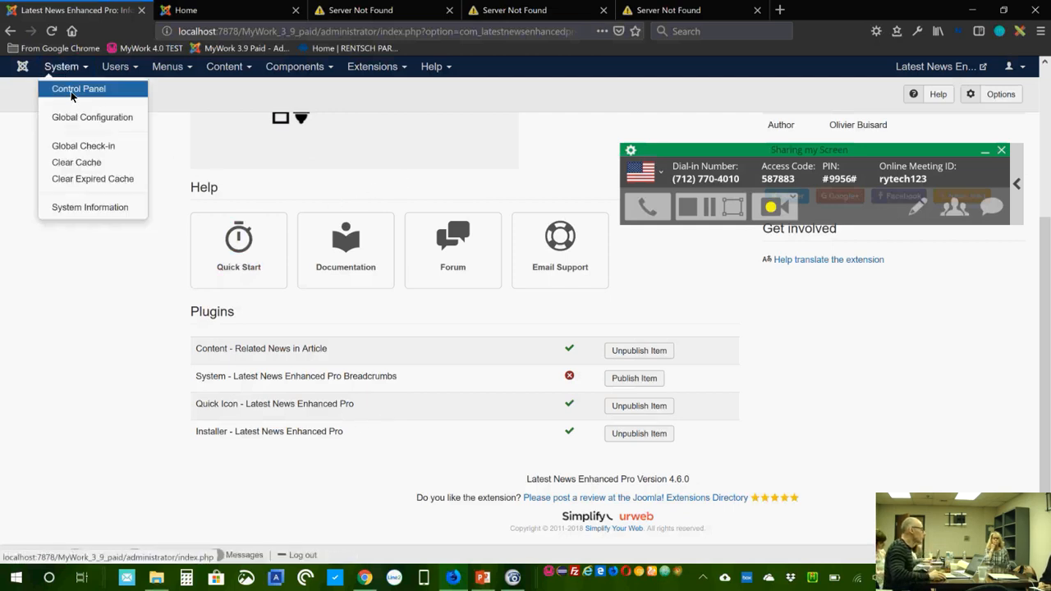
pyautogui.click(74, 87)
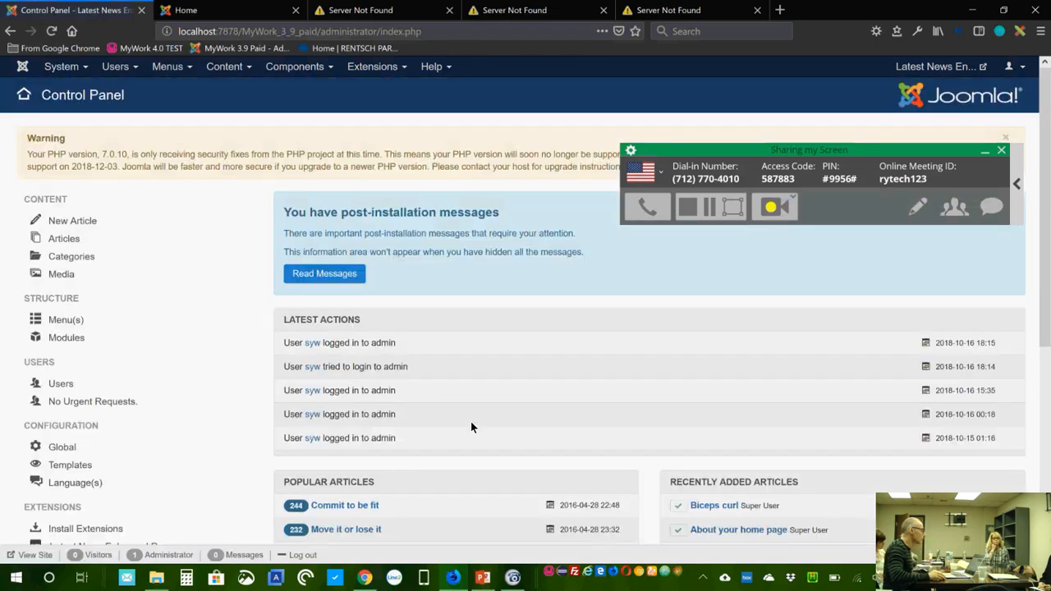
pyautogui.scroll(-3, 454, 418)
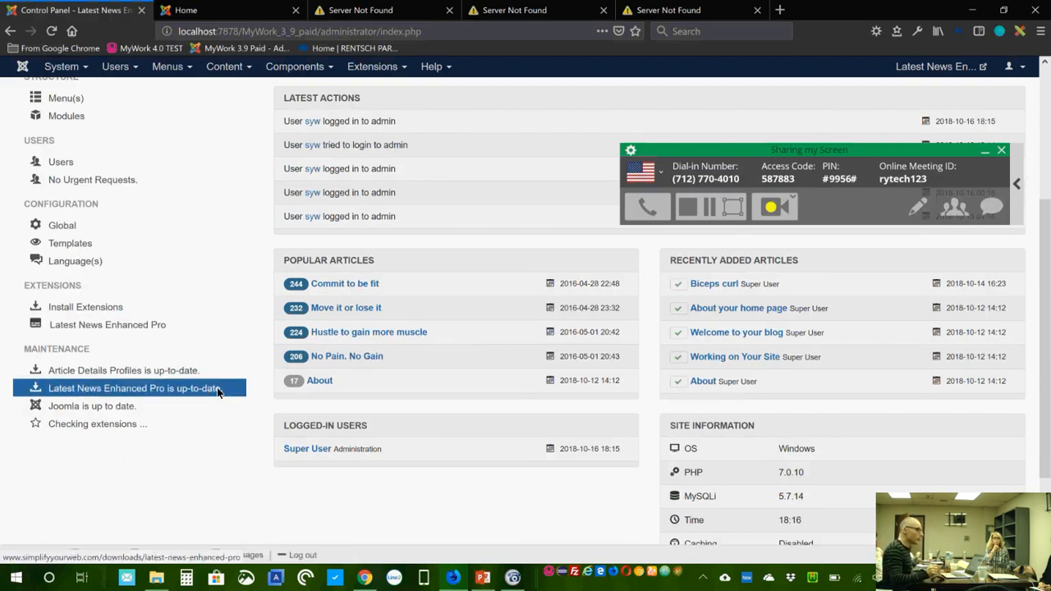
pyautogui.scroll(5, 506, 363)
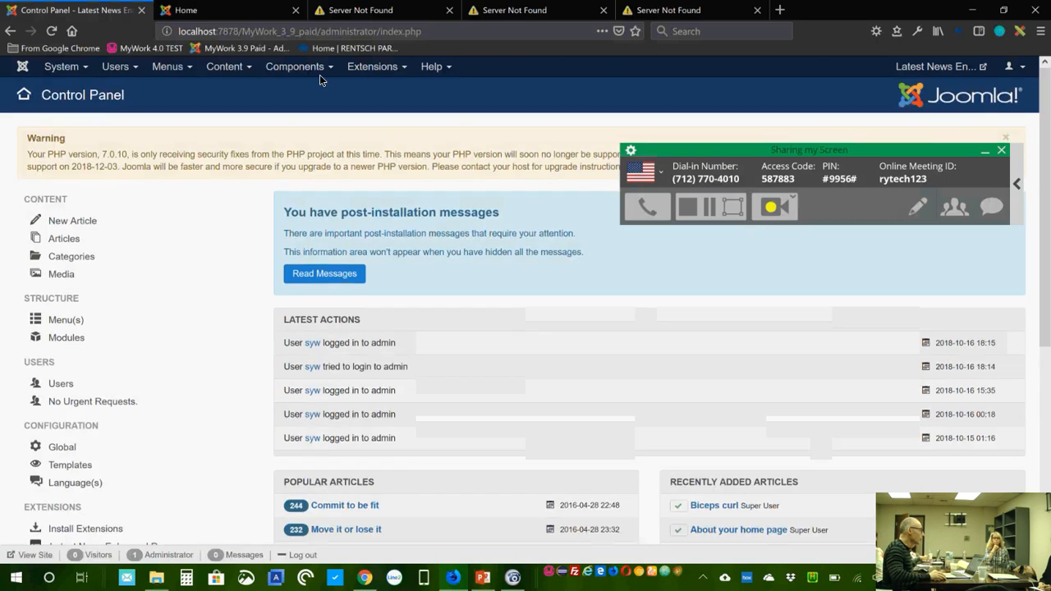
# Step: Reopen the Latest News Enhanced Pro Information page and review version 4.6.0 and its plugins list
pyautogui.click(320, 72)
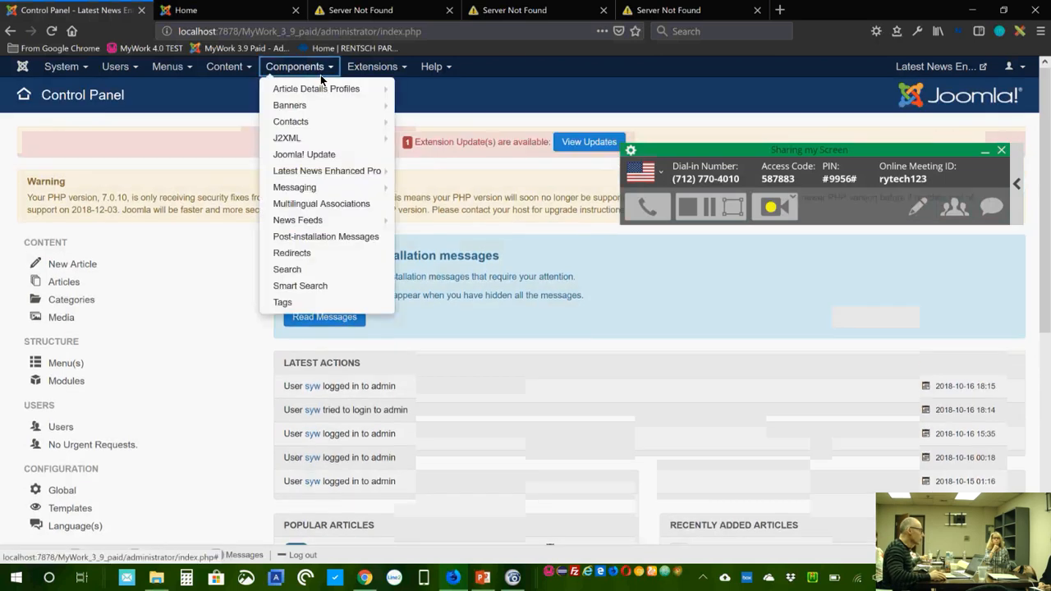
pyautogui.click(355, 173)
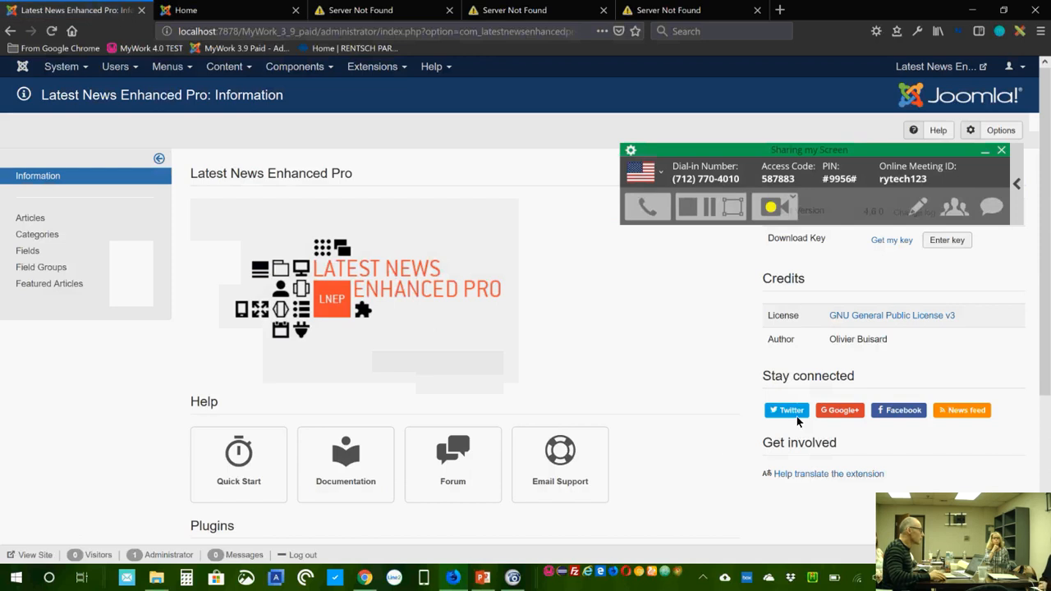
pyautogui.moveTo(887, 151); pyautogui.dragTo(561, 183)
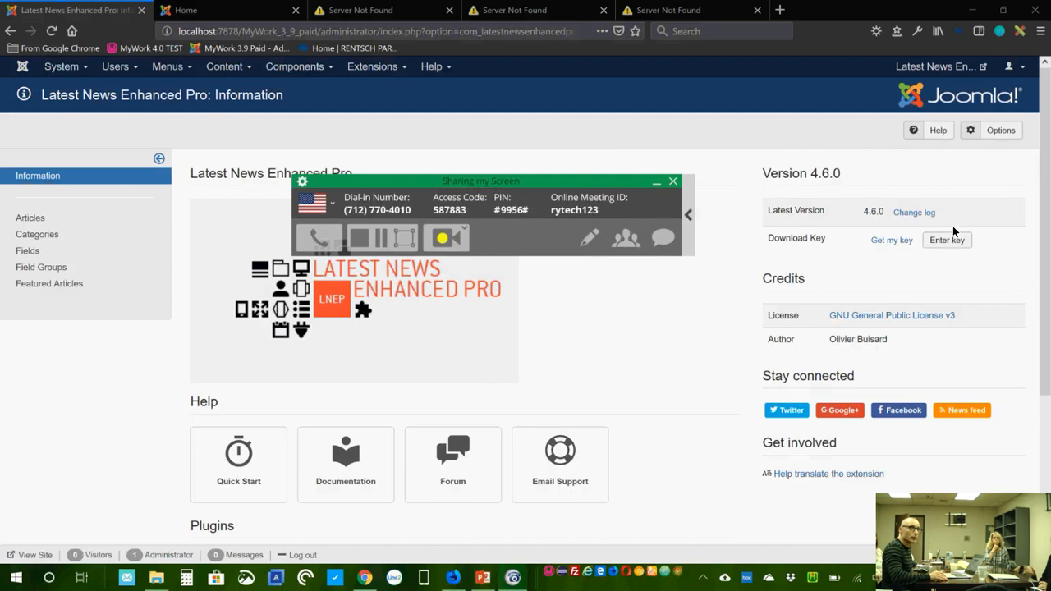
pyautogui.moveTo(550, 190); pyautogui.dragTo(598, 36)
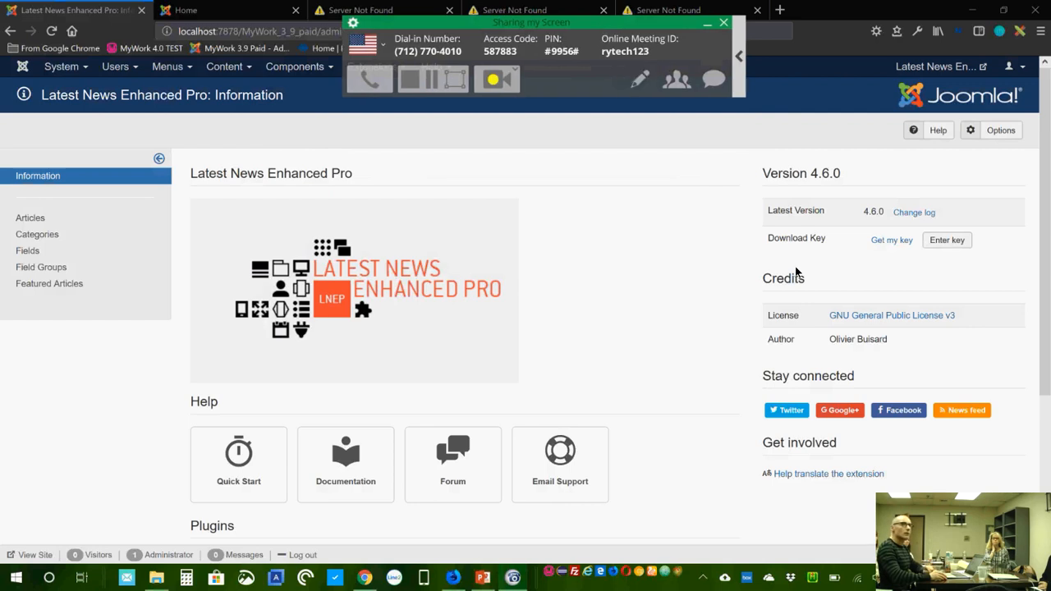
pyautogui.scroll(-1, 895, 215)
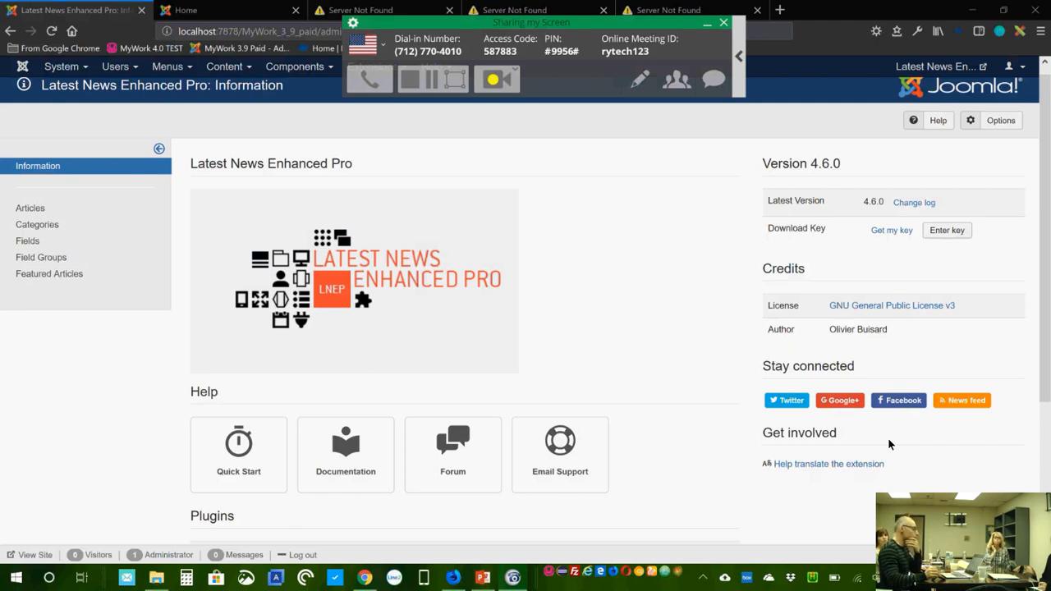
pyautogui.scroll(-2, 680, 397)
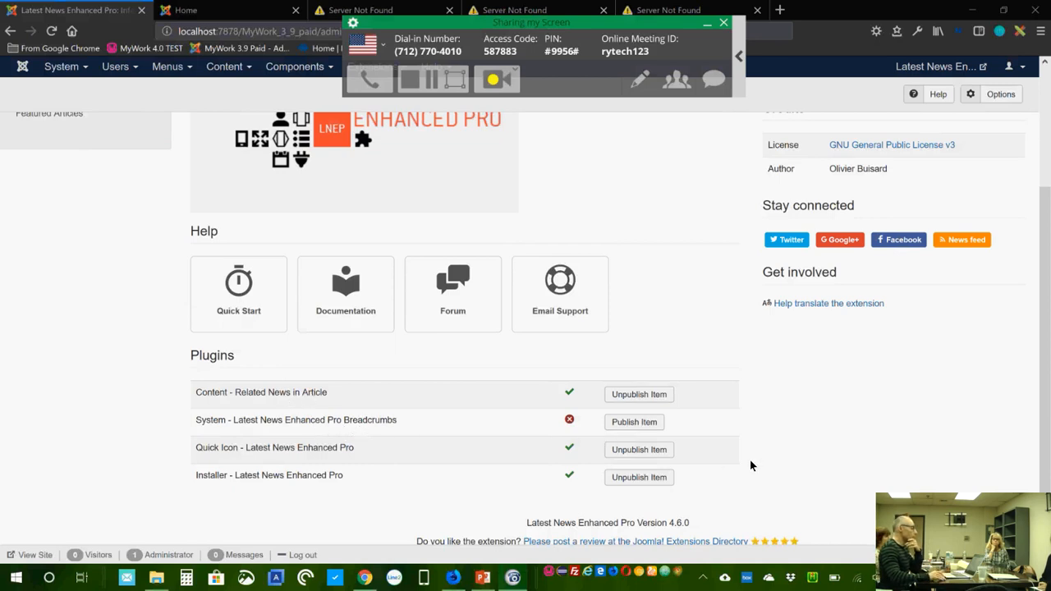
pyautogui.scroll(3, 725, 388)
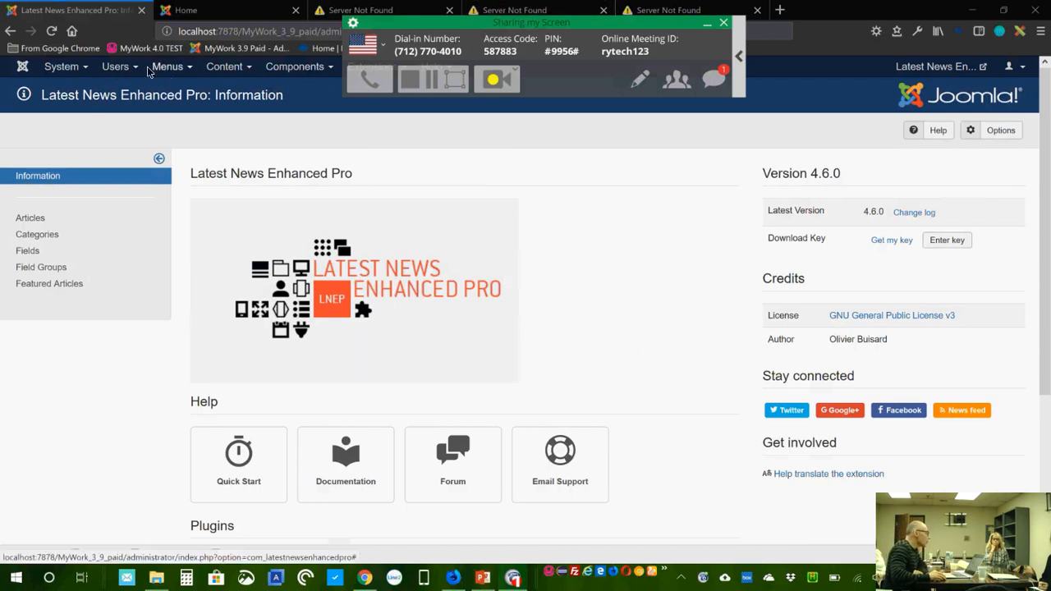
# Step: Filter Site Modules to type Latest News Enhanced, then start a new module
pyautogui.moveTo(579, 35); pyautogui.dragTo(812, 24)
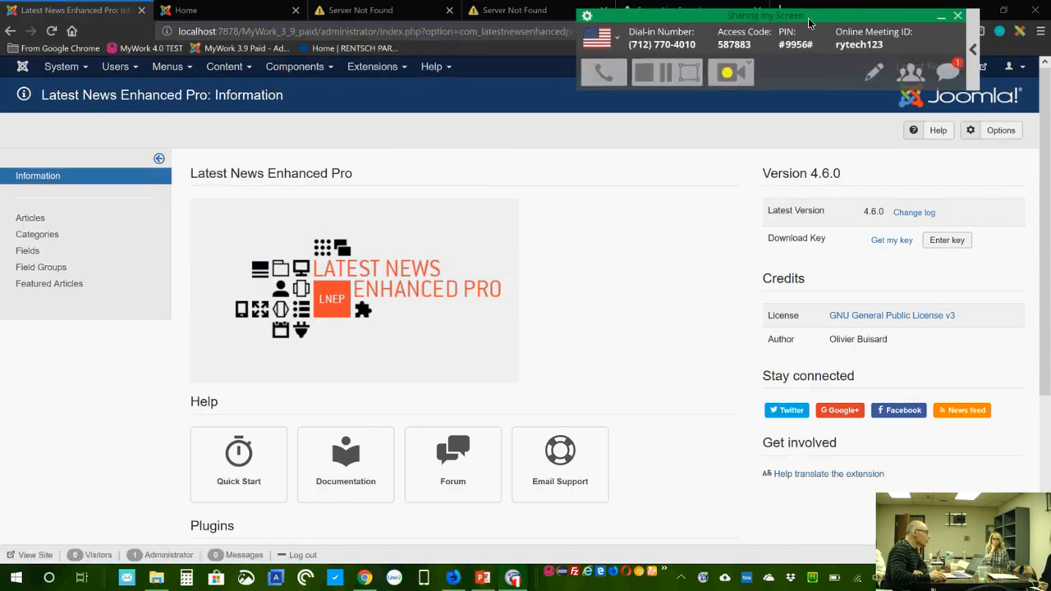
pyautogui.click(381, 70)
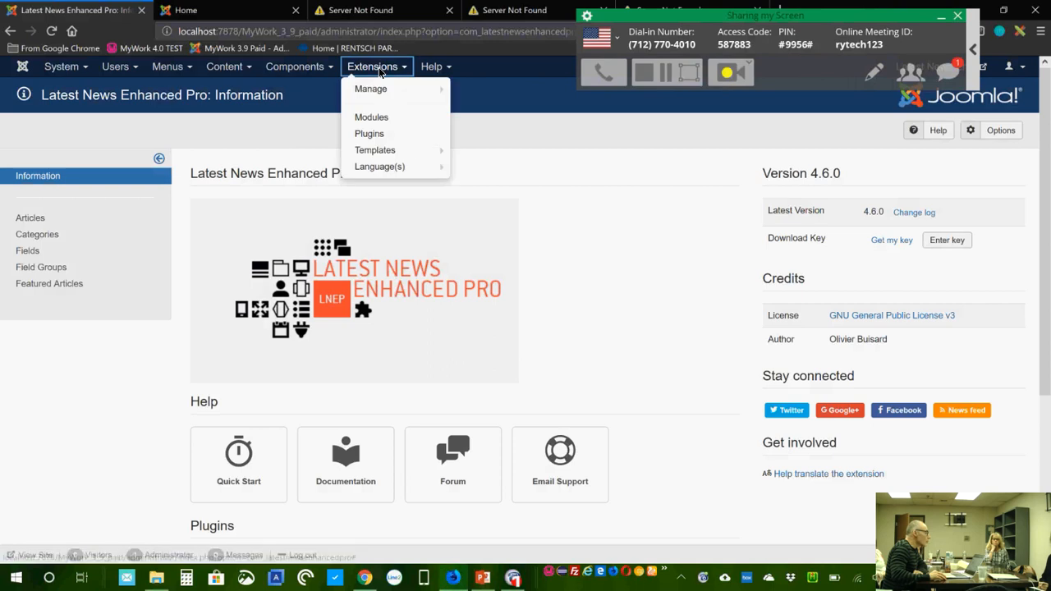
pyautogui.click(382, 120)
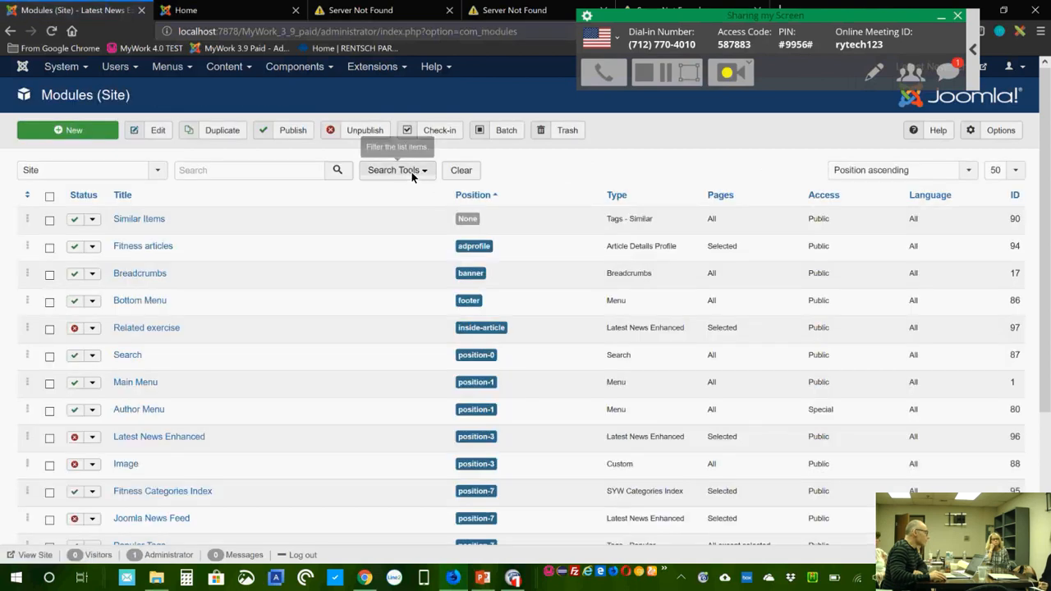
pyautogui.click(412, 171)
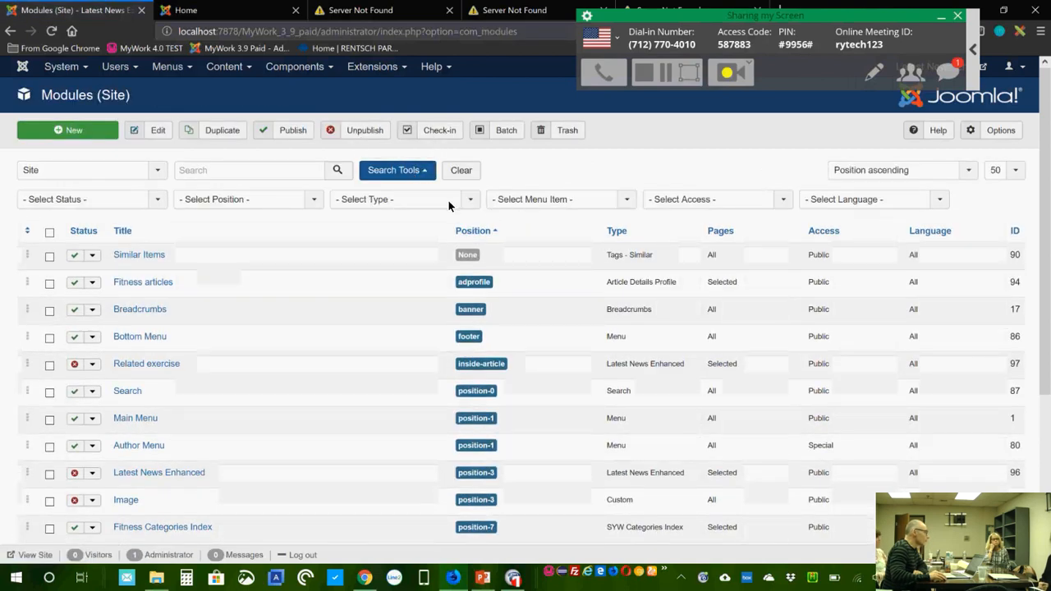
pyautogui.click(448, 200)
pyautogui.moveTo(473, 278); pyautogui.dragTo(473, 312)
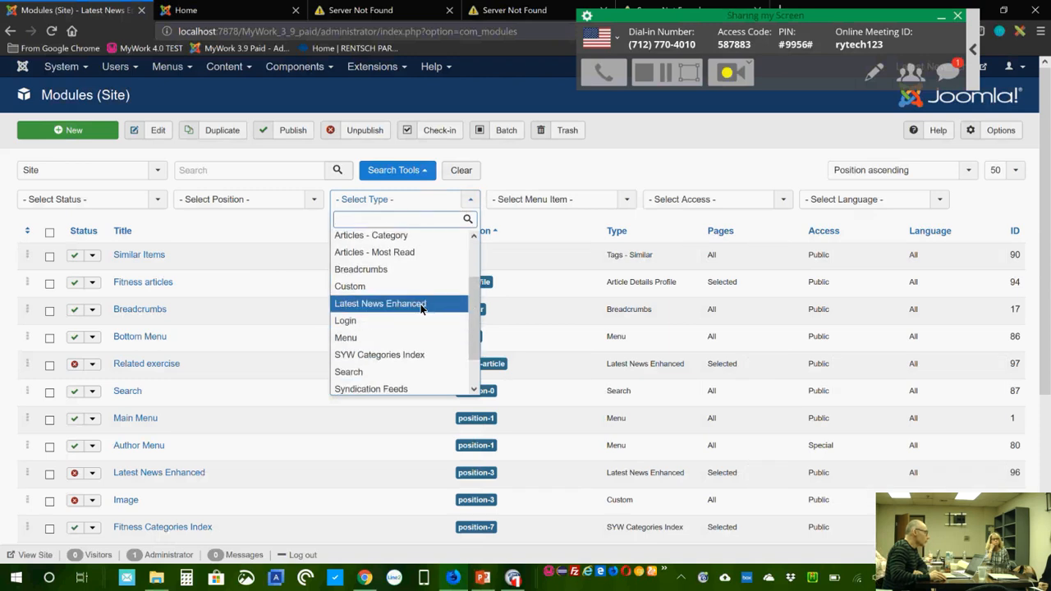
pyautogui.click(422, 306)
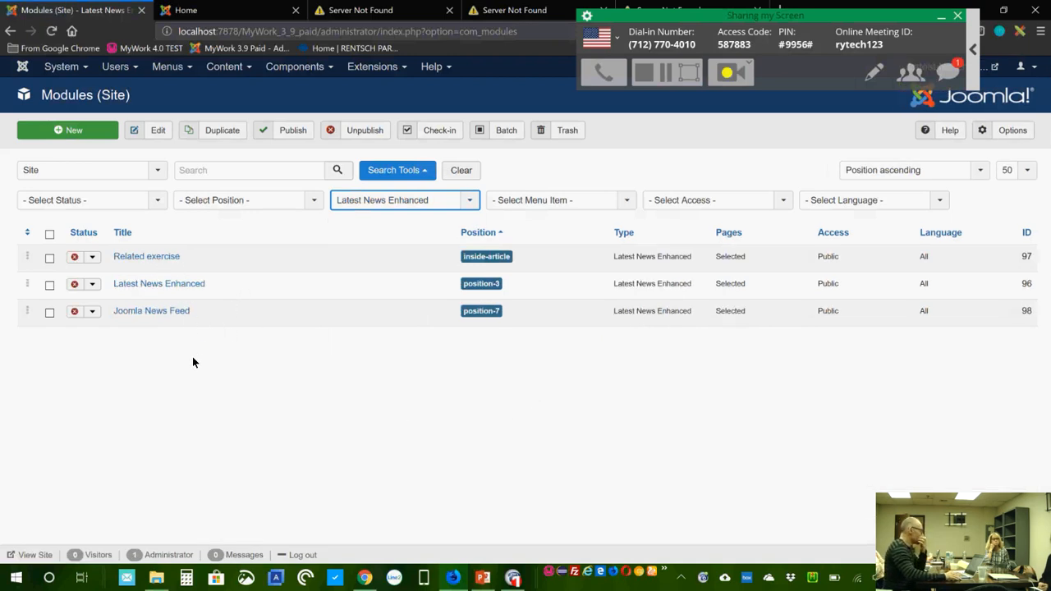
pyautogui.click(90, 132)
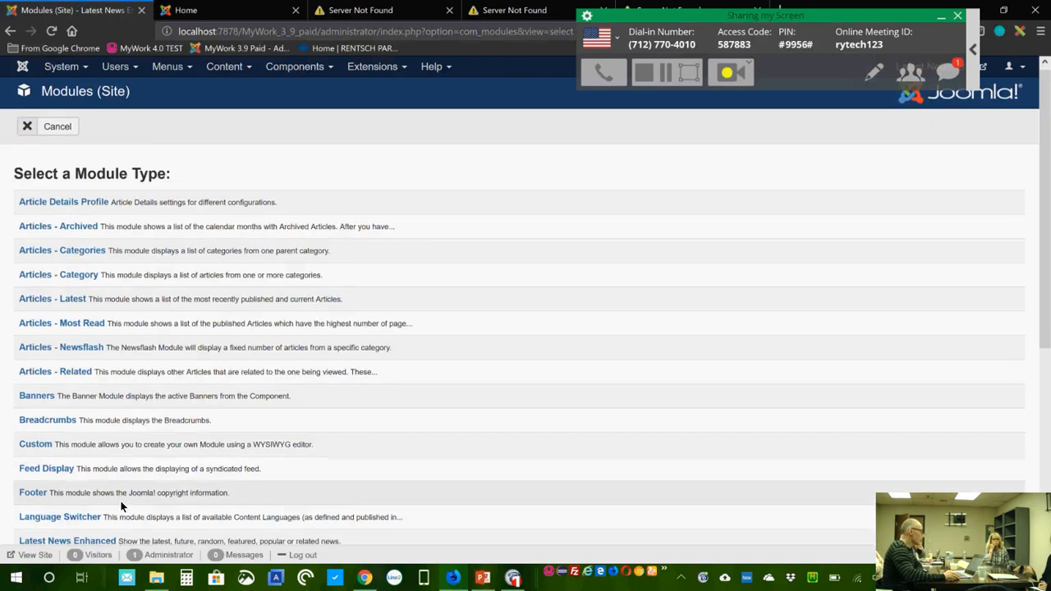
# Step: Pick Latest News Enhanced as the new module's type
pyautogui.scroll(-1, 120, 500)
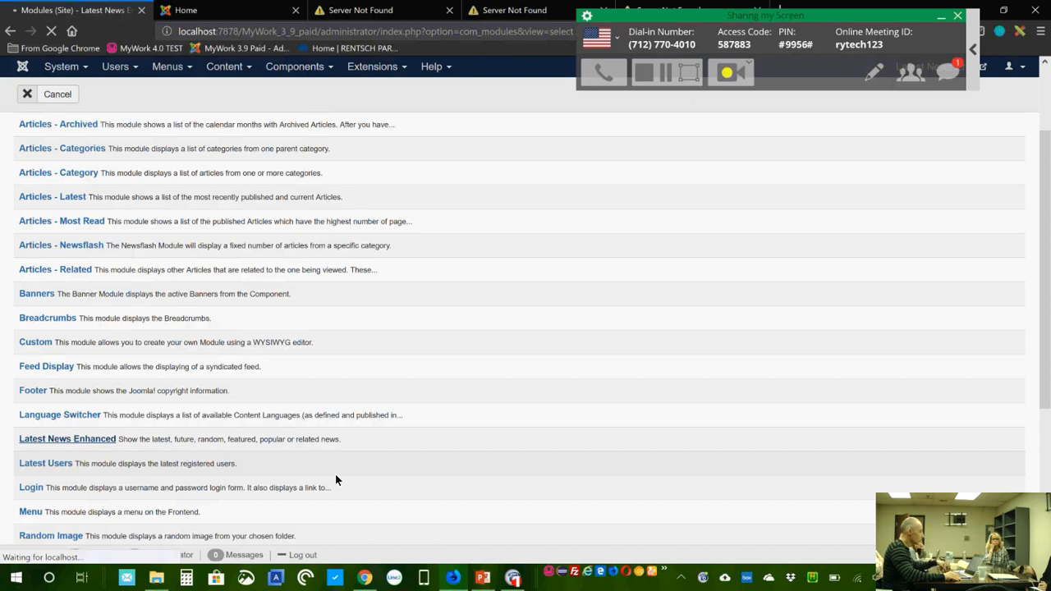
pyautogui.click(107, 441)
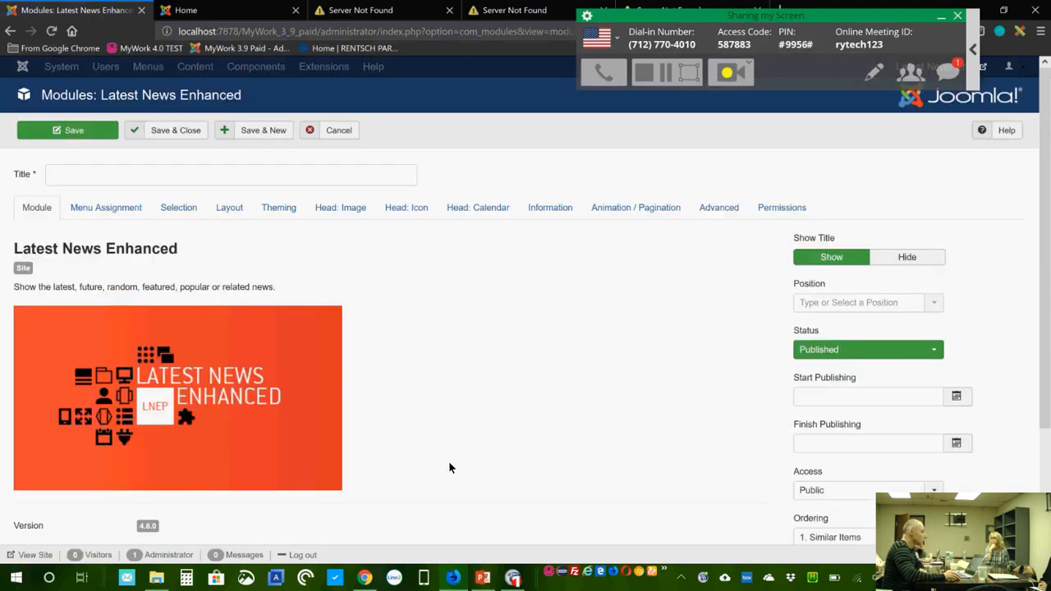
# Step: Title the new module 'Test module' and switch to the site's Home tab
pyautogui.click(108, 178)
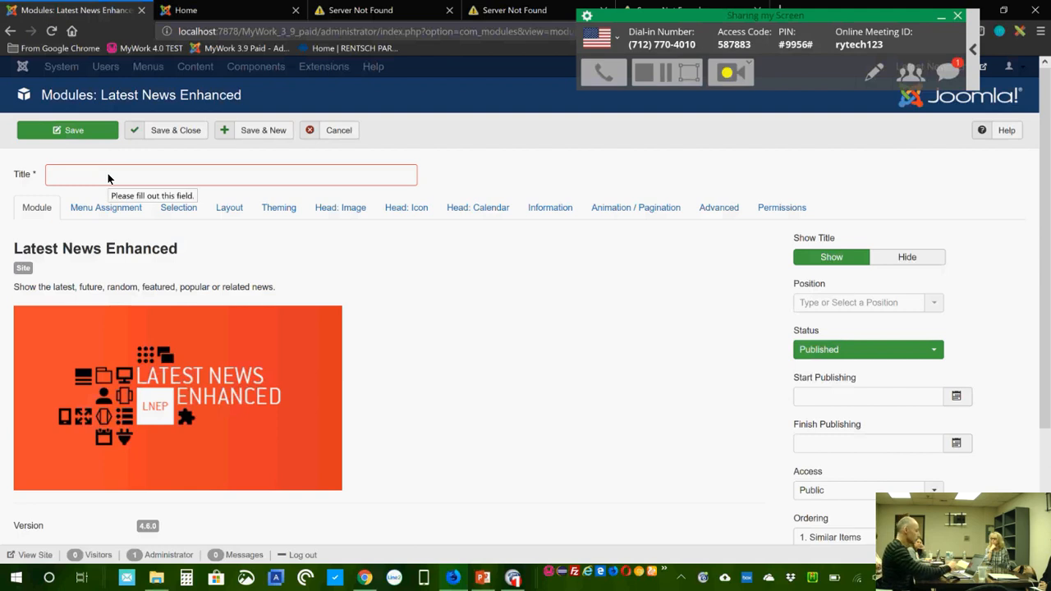
pyautogui.write('Test module')
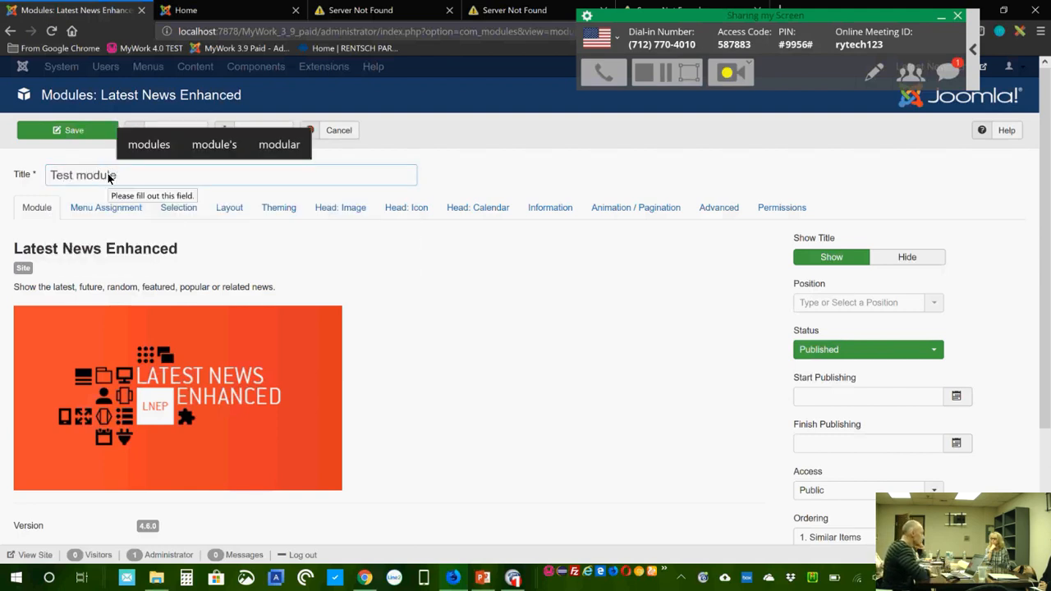
pyautogui.click(207, 11)
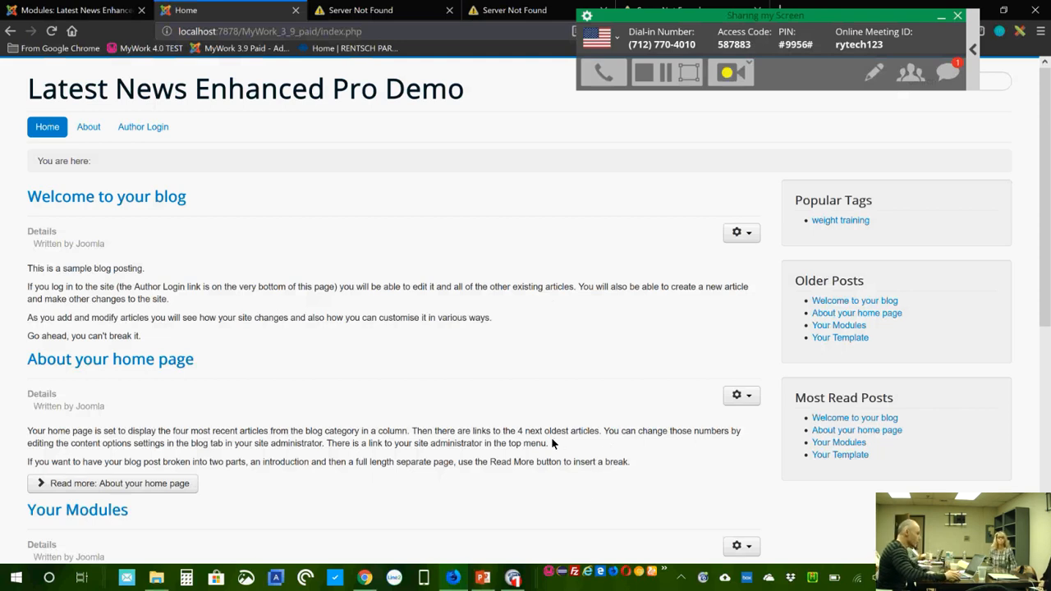
# Step: Scroll through the front-end Home page, then return to the Test module's edit tab
pyautogui.scroll(-3, 512, 417)
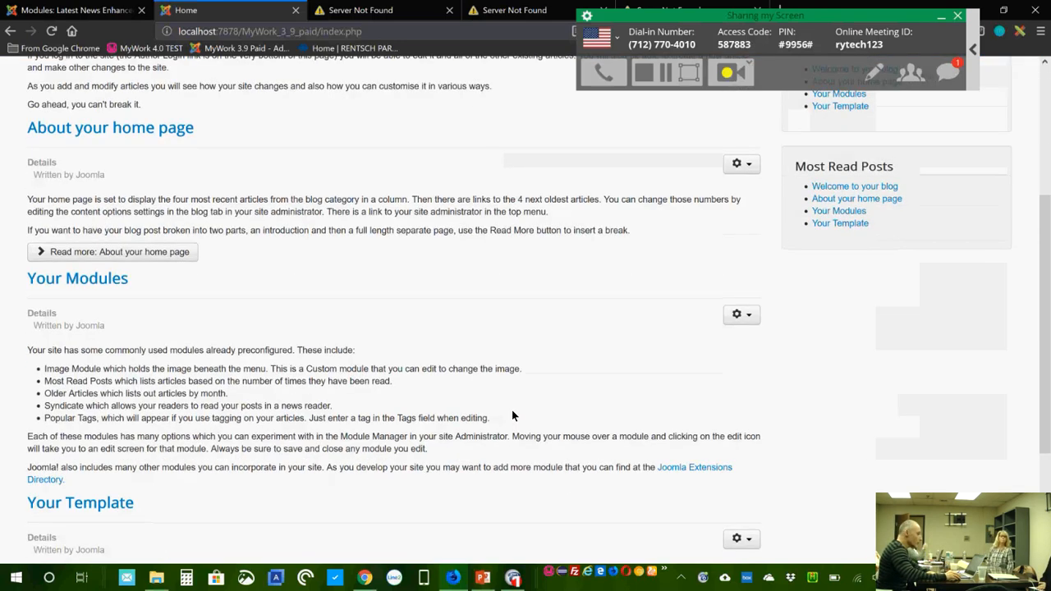
pyautogui.scroll(-4, 512, 416)
pyautogui.scroll(5, 512, 416)
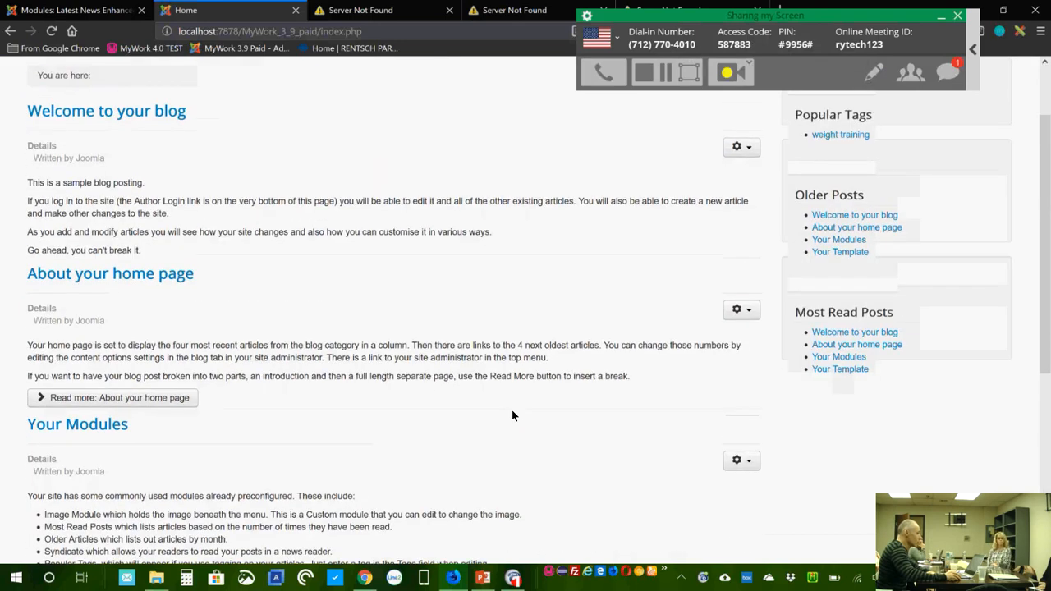
pyautogui.scroll(2, 511, 415)
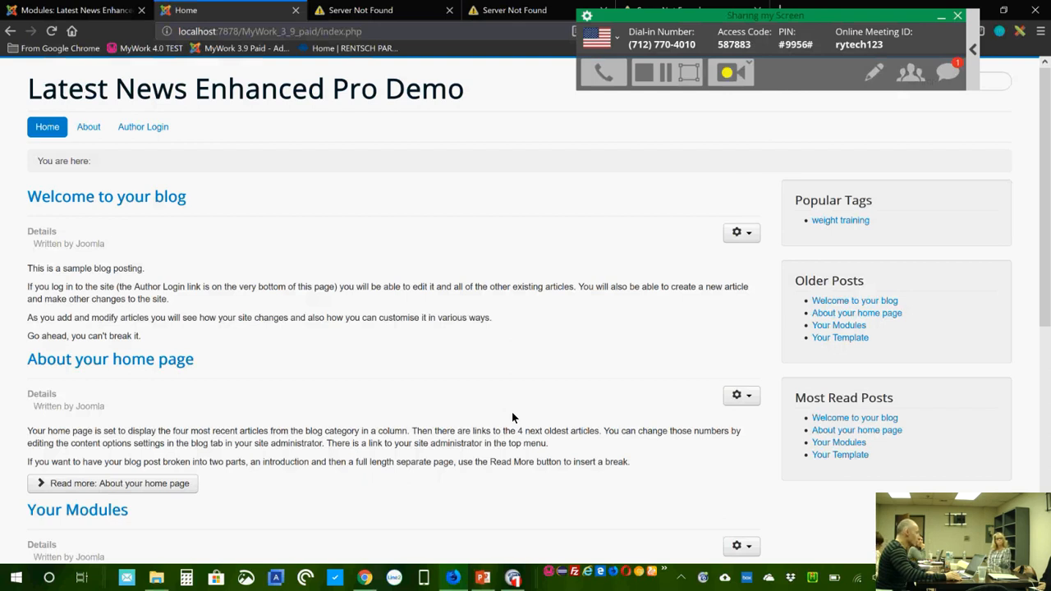
pyautogui.scroll(-3, 459, 365)
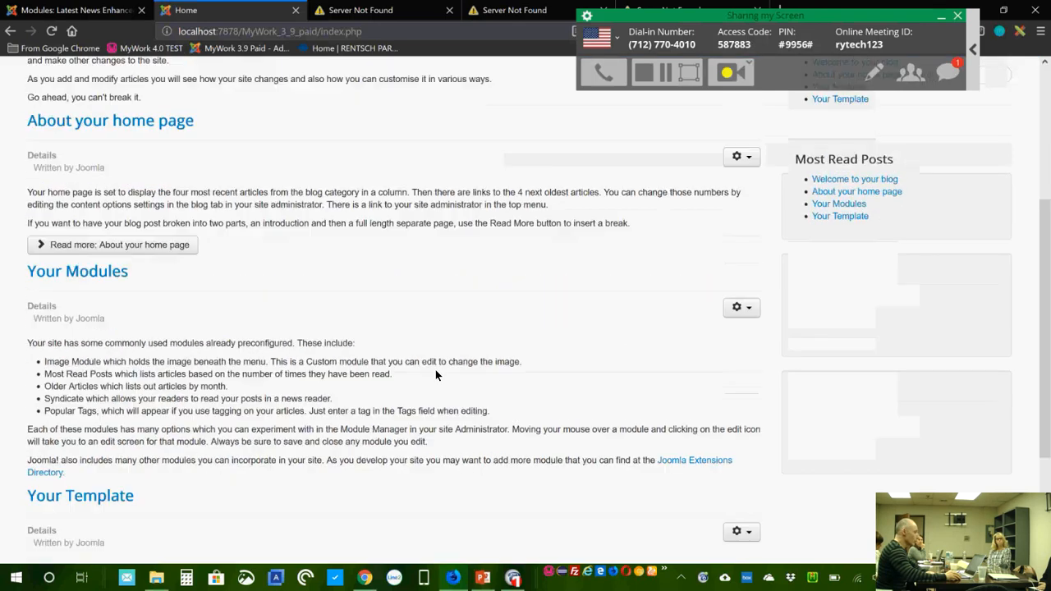
pyautogui.scroll(3, 436, 375)
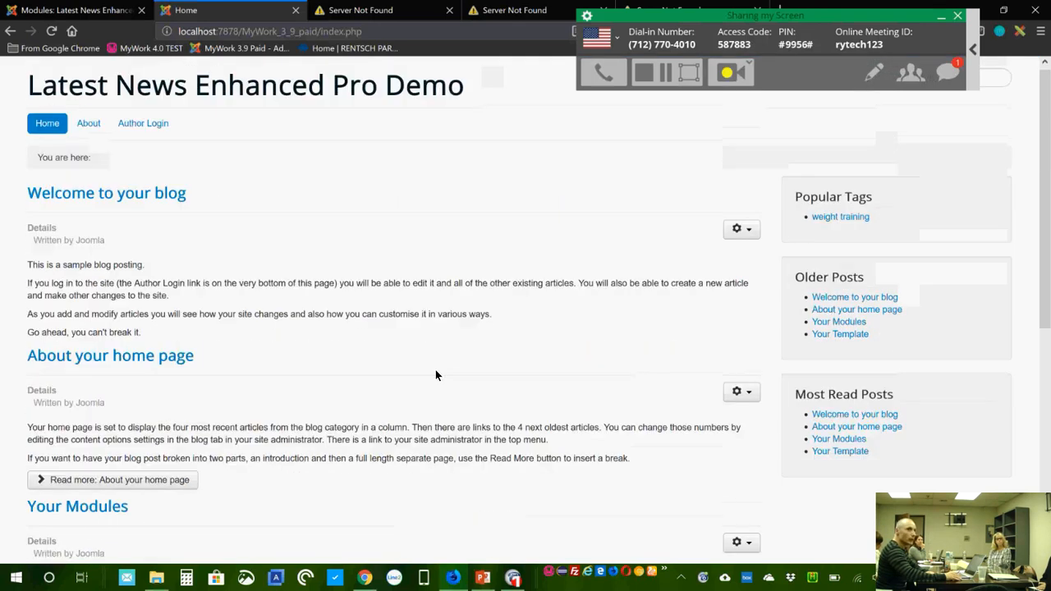
pyautogui.click(104, 14)
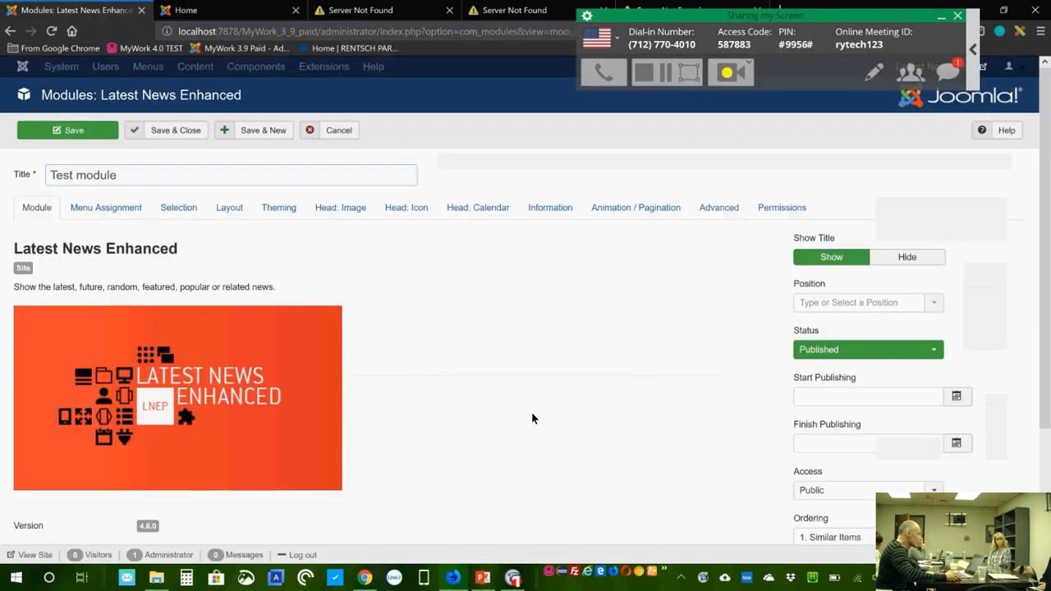
# Step: On the Selection tab, replace '- All Categories -' with Blog, leaving Sub-Categories at No
pyautogui.click(181, 207)
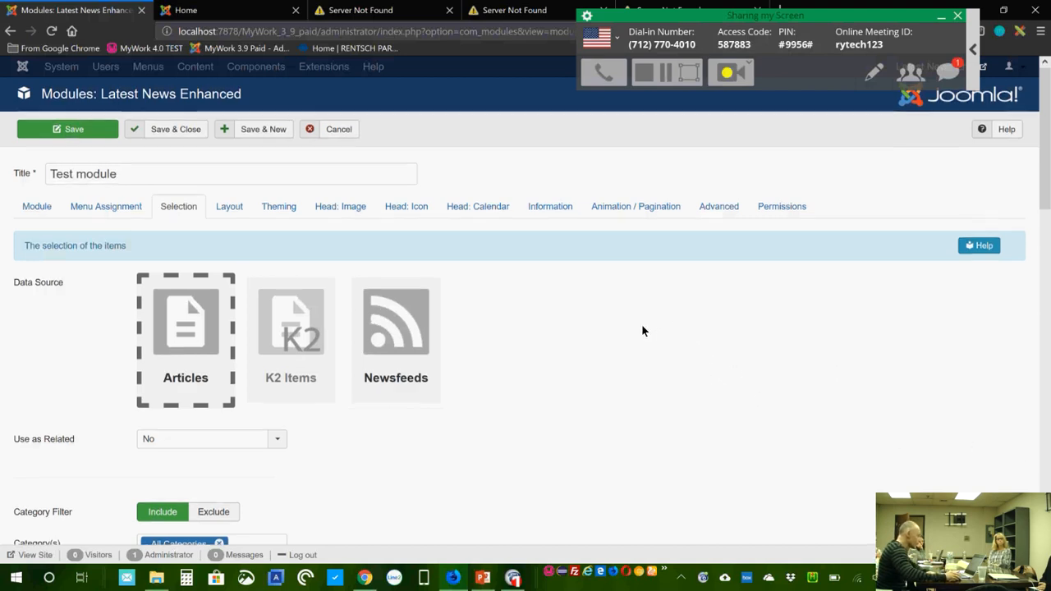
pyautogui.scroll(-2, 460, 304)
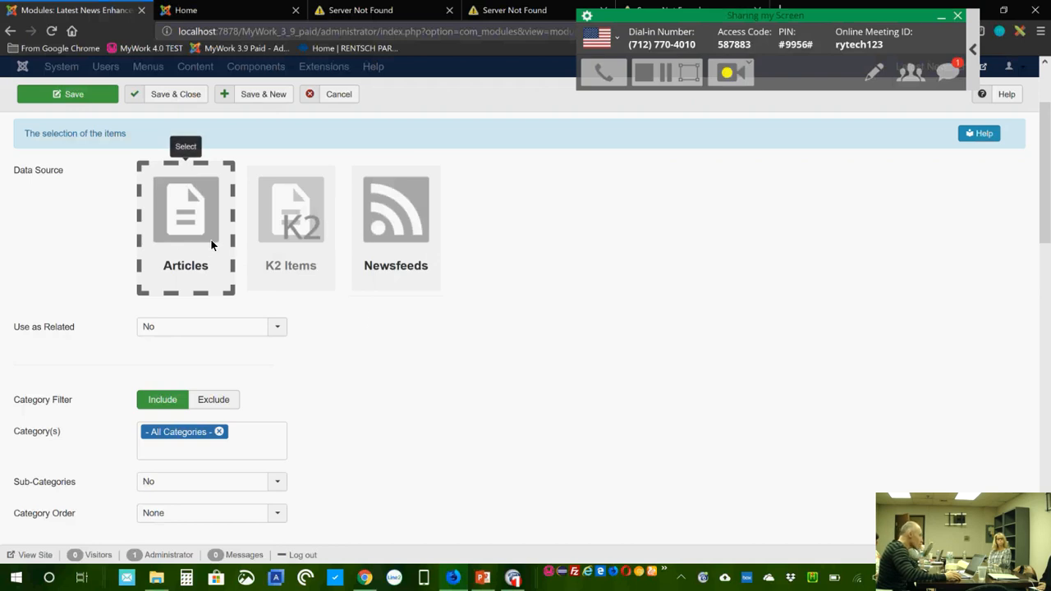
pyautogui.scroll(-1, 306, 372)
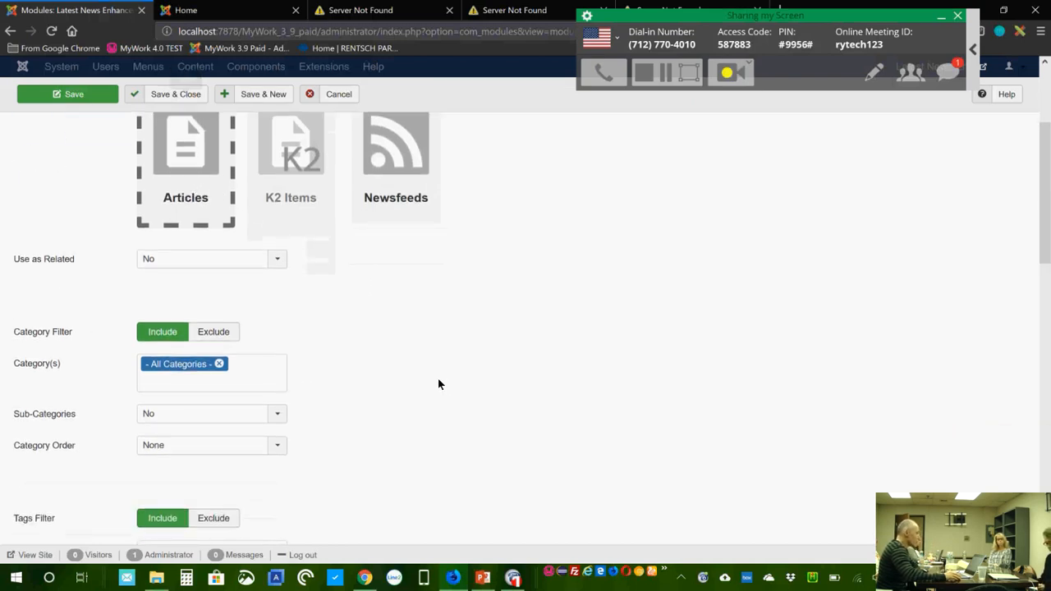
pyautogui.scroll(-2, 438, 383)
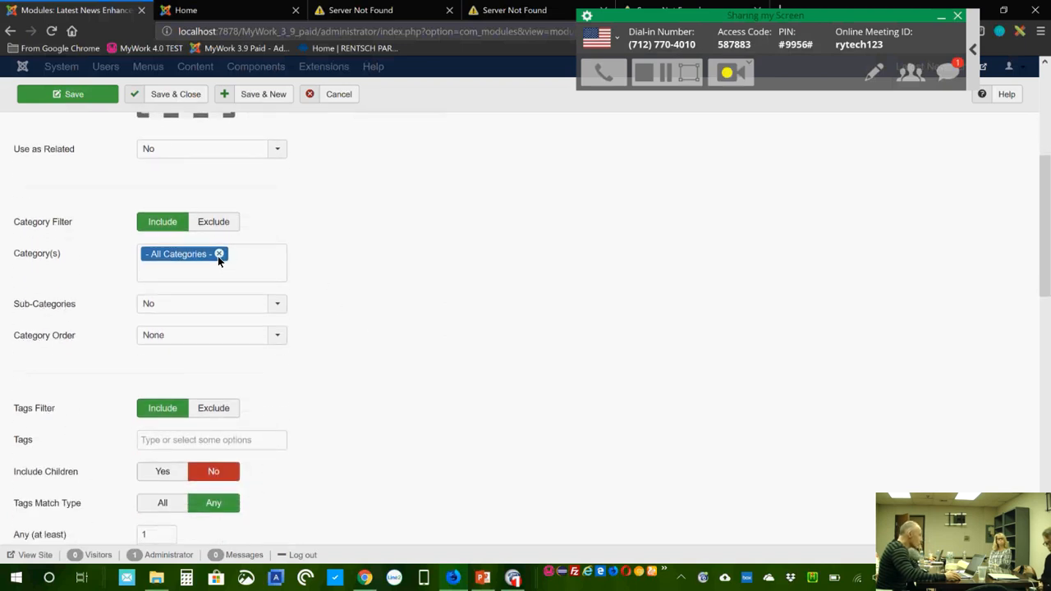
pyautogui.click(219, 254)
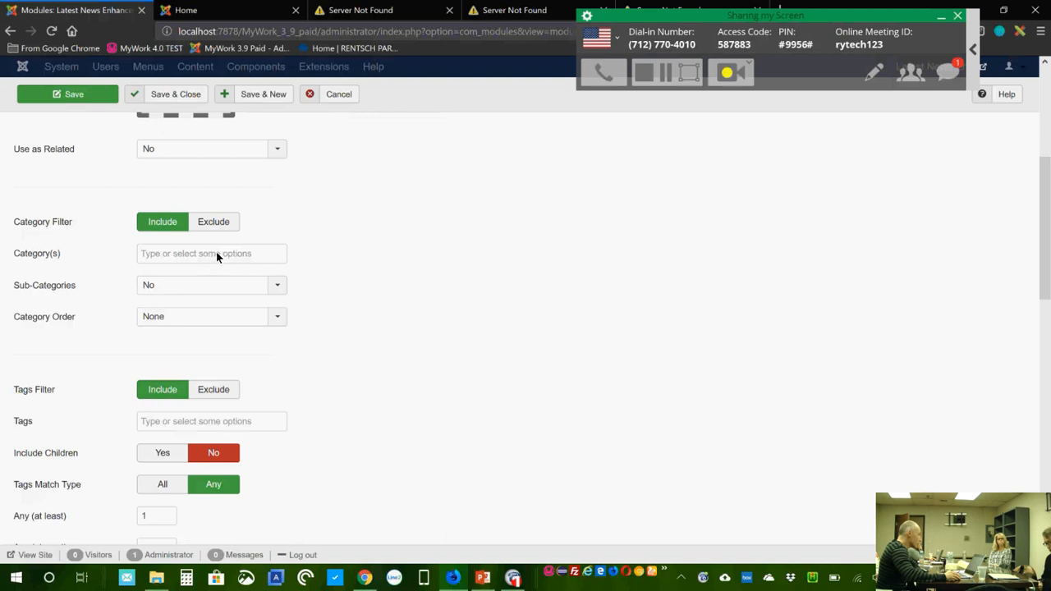
pyautogui.click(216, 255)
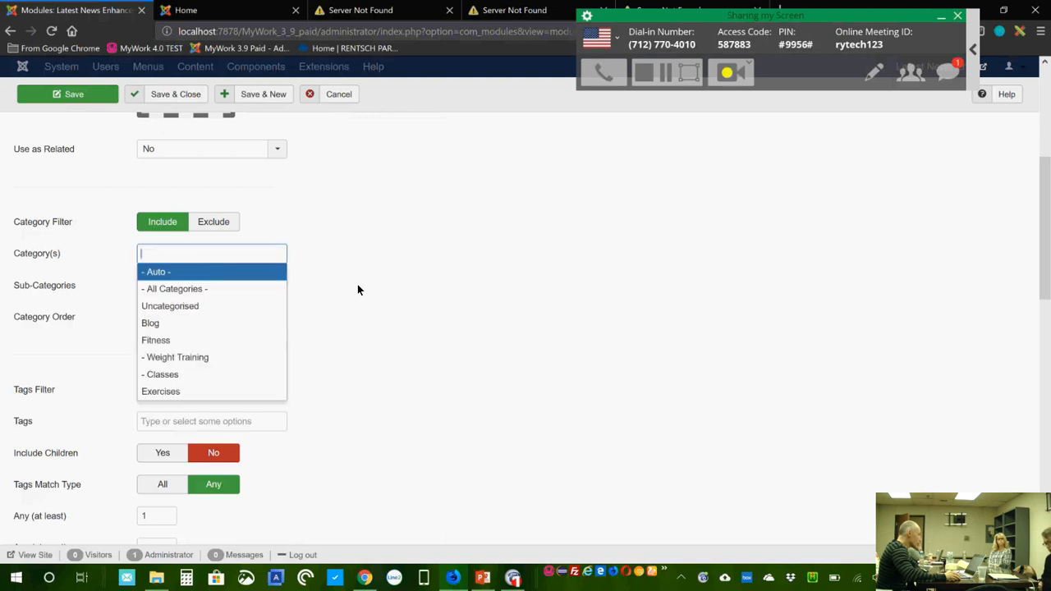
pyautogui.click(159, 324)
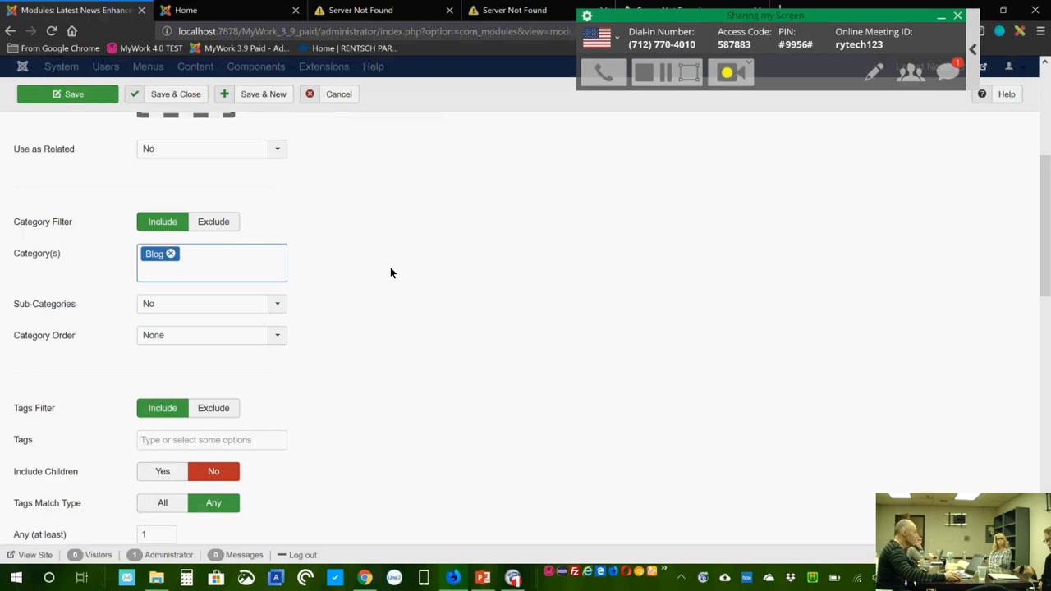
pyautogui.click(175, 307)
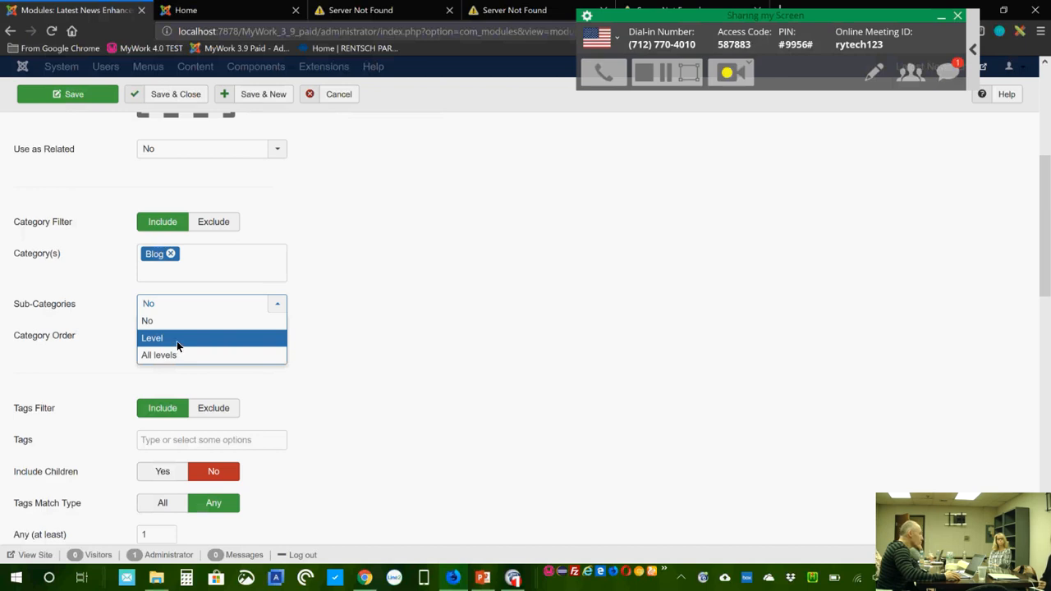
pyautogui.click(425, 345)
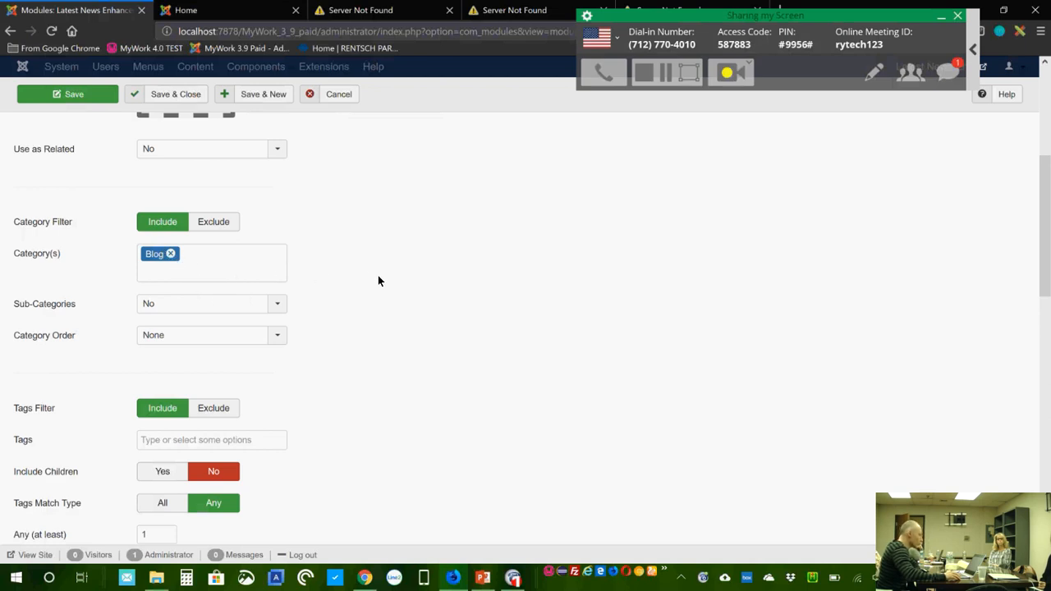
pyautogui.scroll(-1, 379, 325)
pyautogui.scroll(-1, 379, 324)
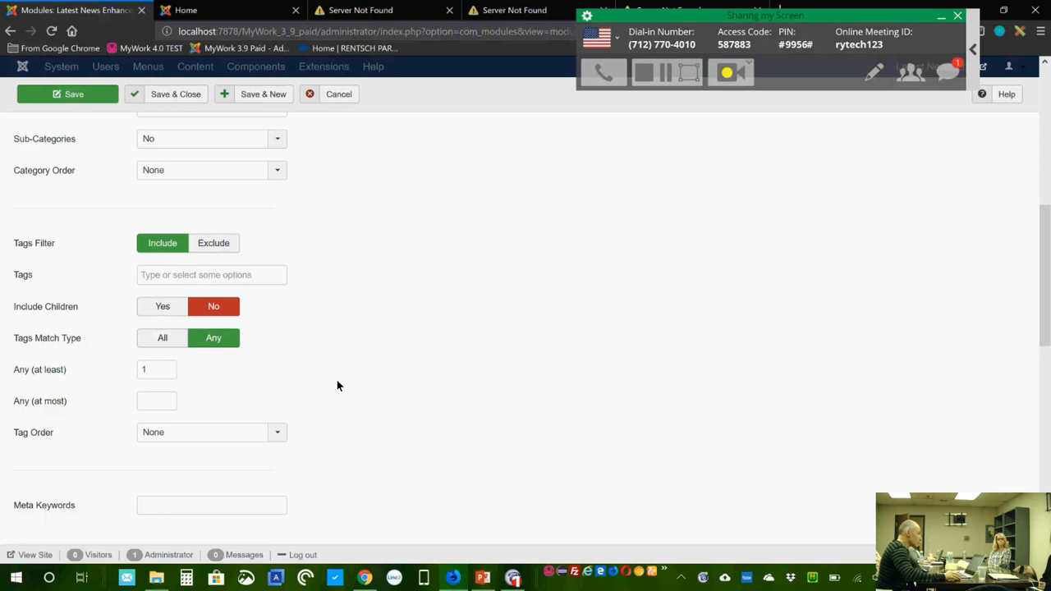
pyautogui.scroll(-2, 360, 392)
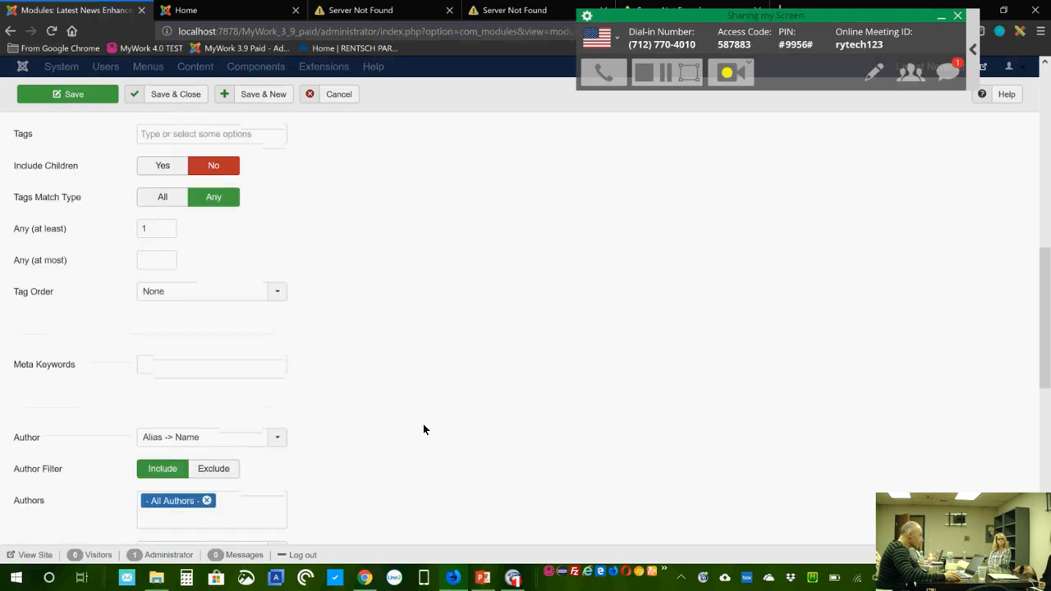
pyautogui.scroll(-1, 426, 423)
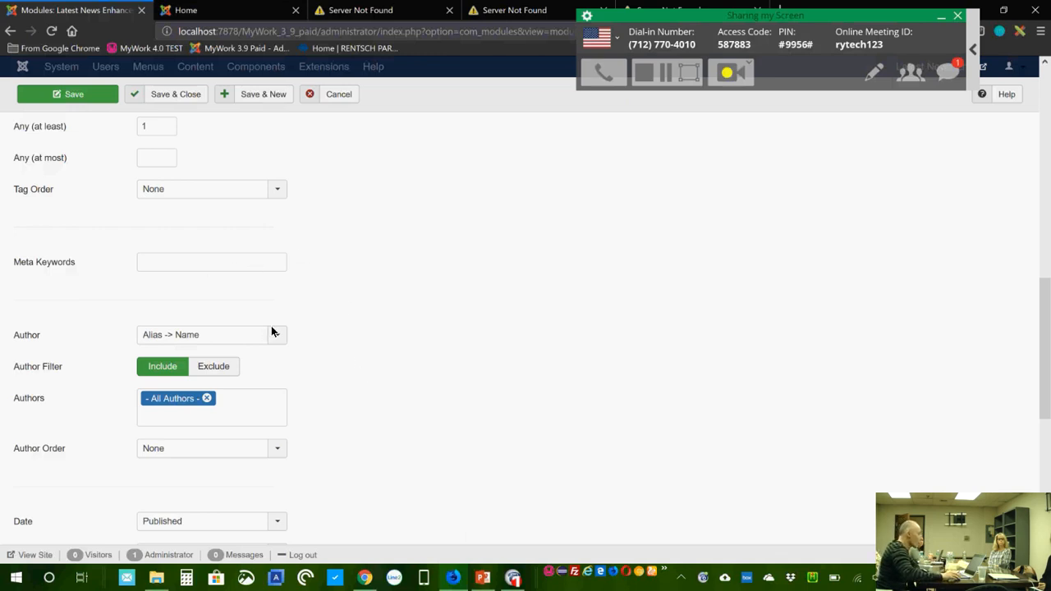
# Step: Keep date type Published and set Apply Range to Relative dates, 1 week ago to now
pyautogui.scroll(-1, 374, 344)
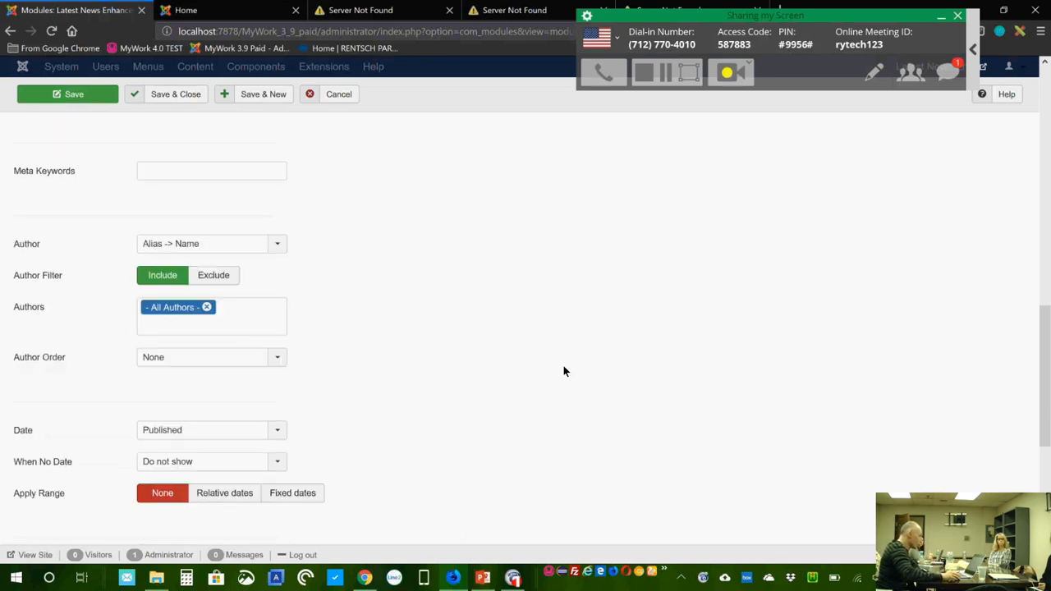
pyautogui.scroll(-1, 478, 400)
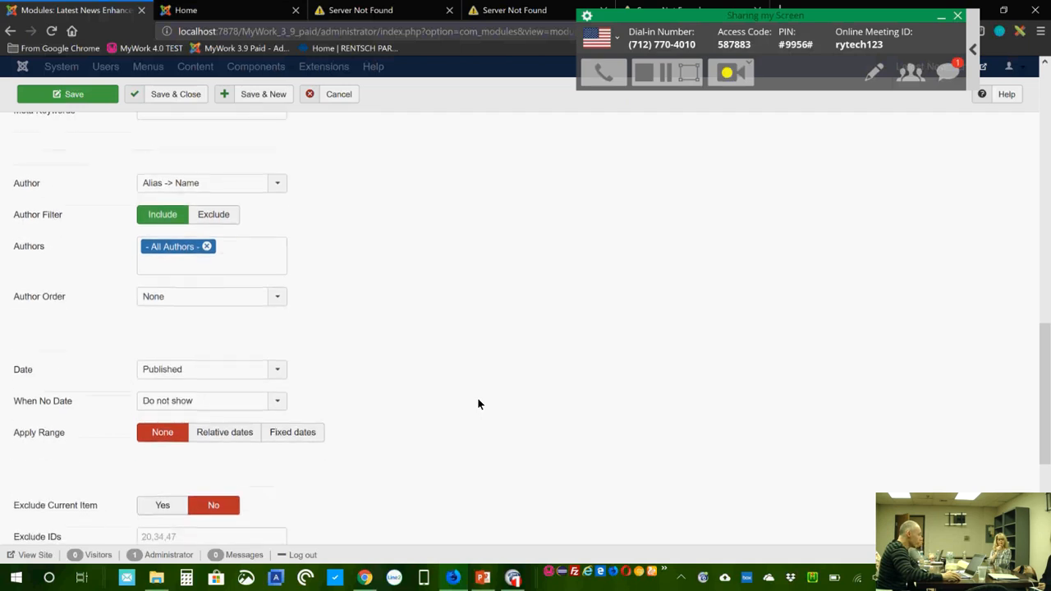
pyautogui.scroll(-1, 478, 403)
pyautogui.click(241, 290)
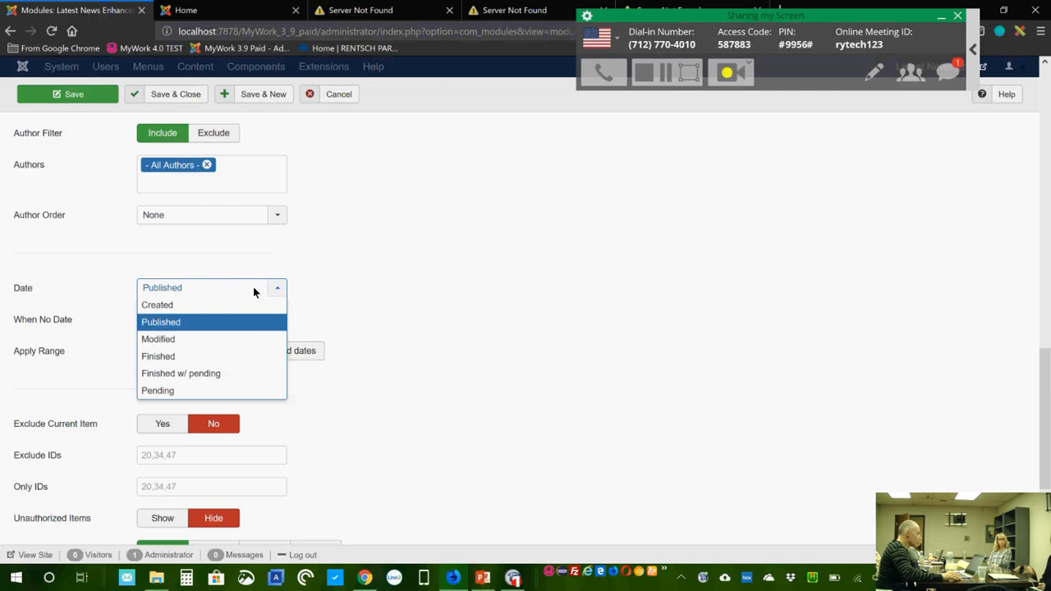
pyautogui.click(505, 309)
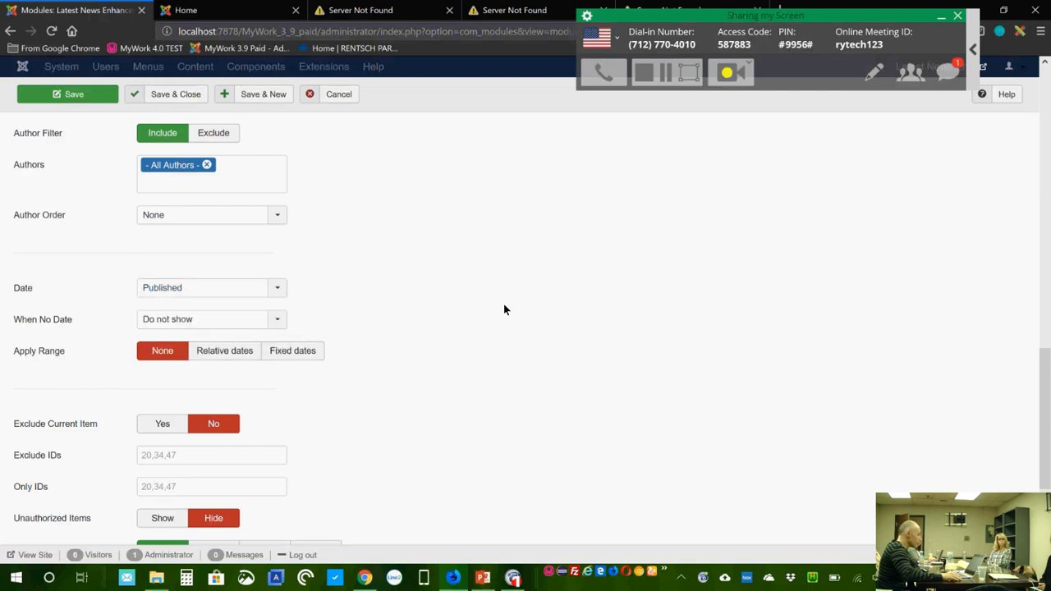
pyautogui.scroll(-3, 444, 353)
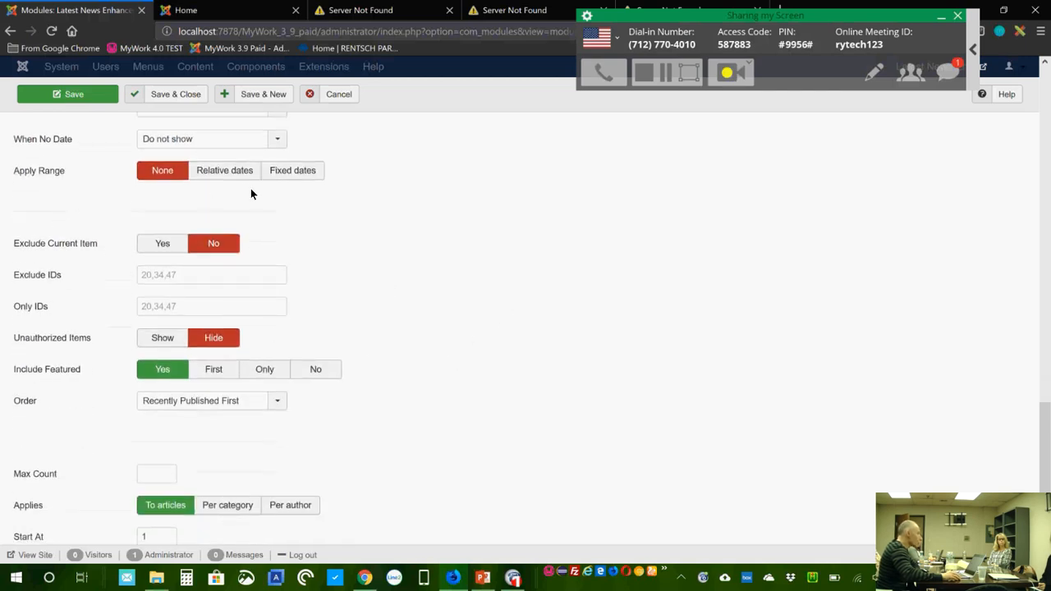
pyautogui.click(231, 173)
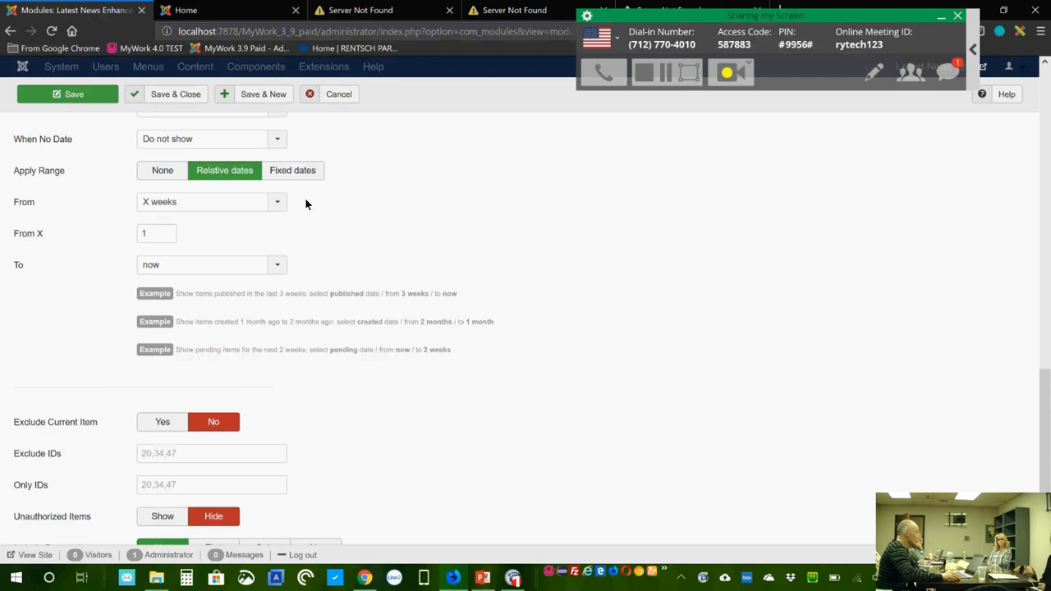
pyautogui.click(292, 170)
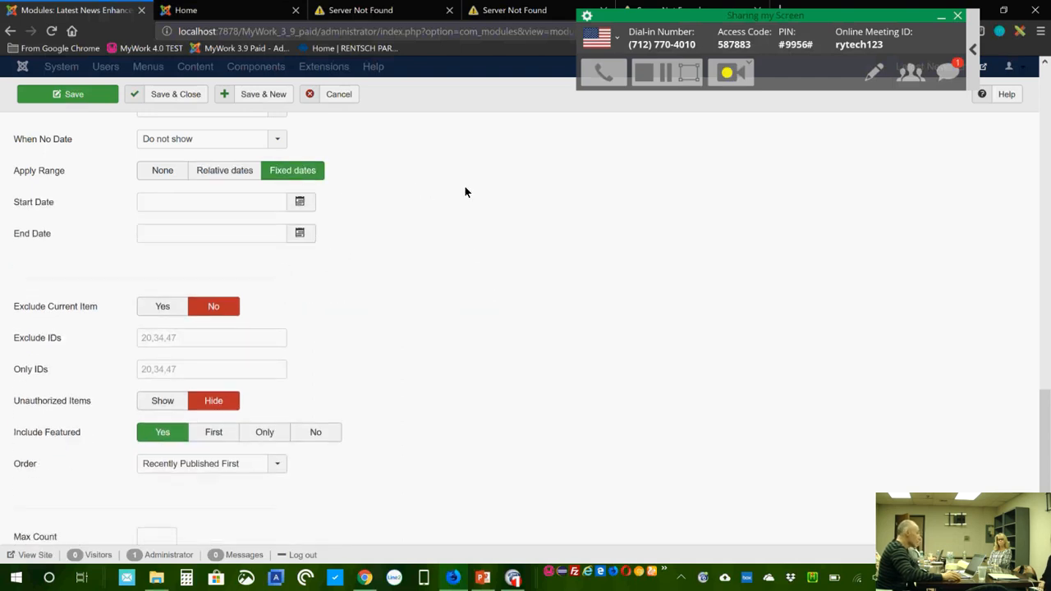
pyautogui.click(220, 172)
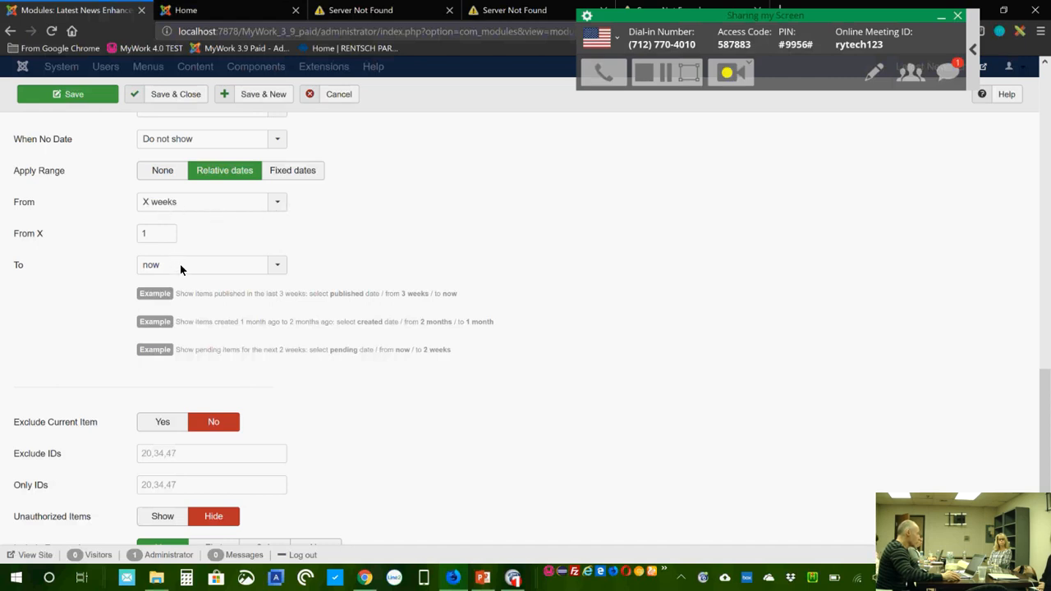
# Step: Try From X 3, From now and To X days 5, then set Apply Range to None
pyautogui.doubleClick(148, 230)
pyautogui.write('3')
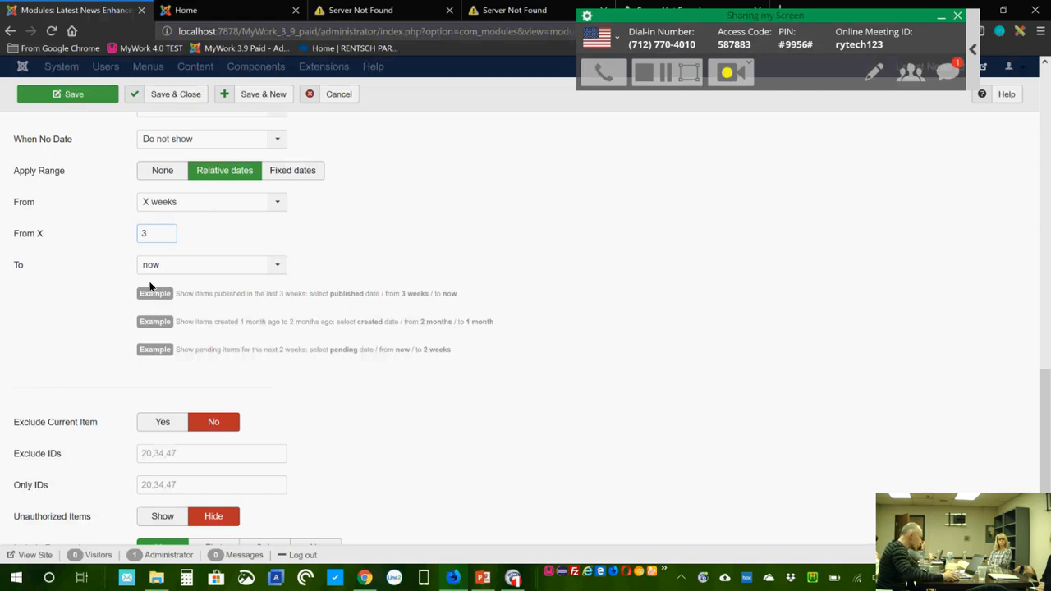
pyautogui.click(221, 211)
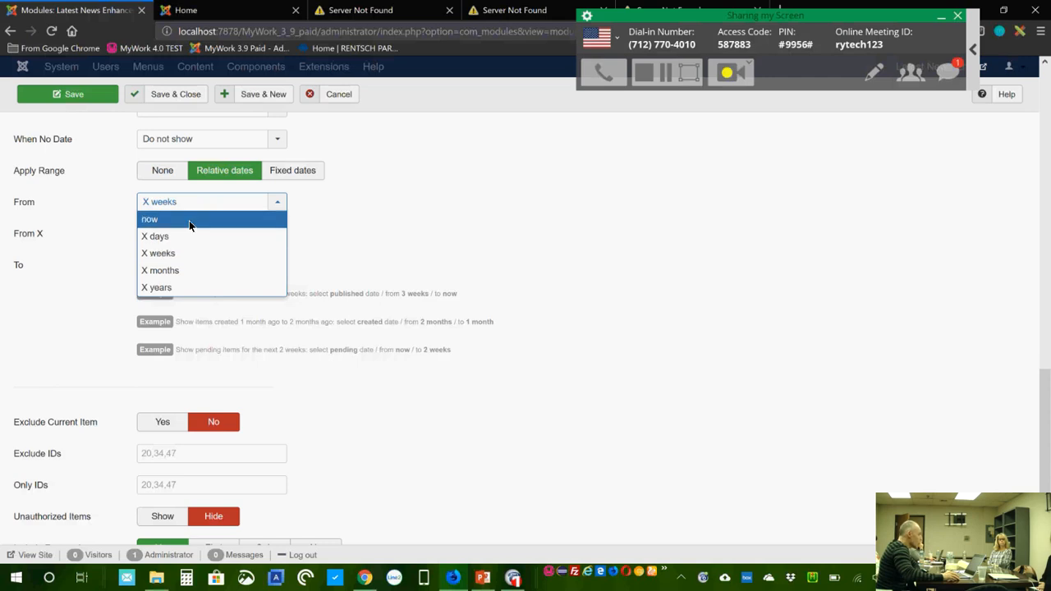
pyautogui.click(189, 221)
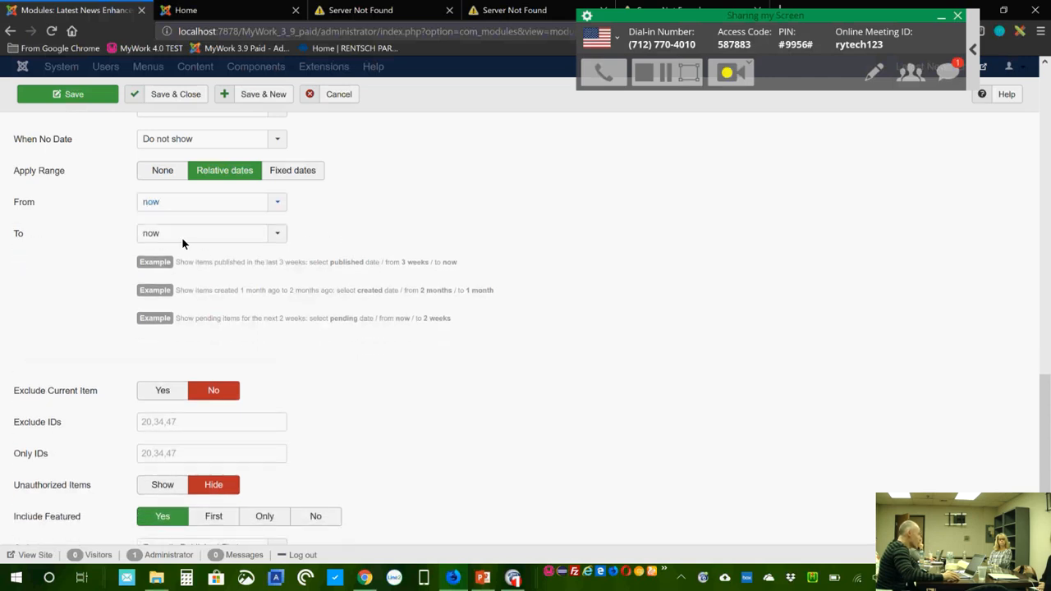
pyautogui.click(175, 237)
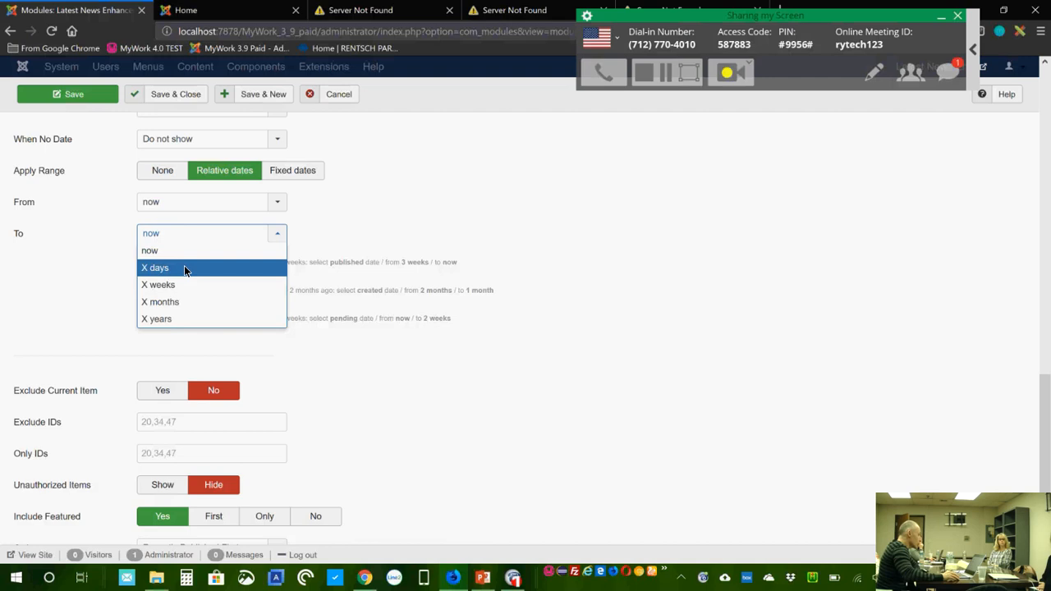
pyautogui.click(184, 265)
pyautogui.write('5')
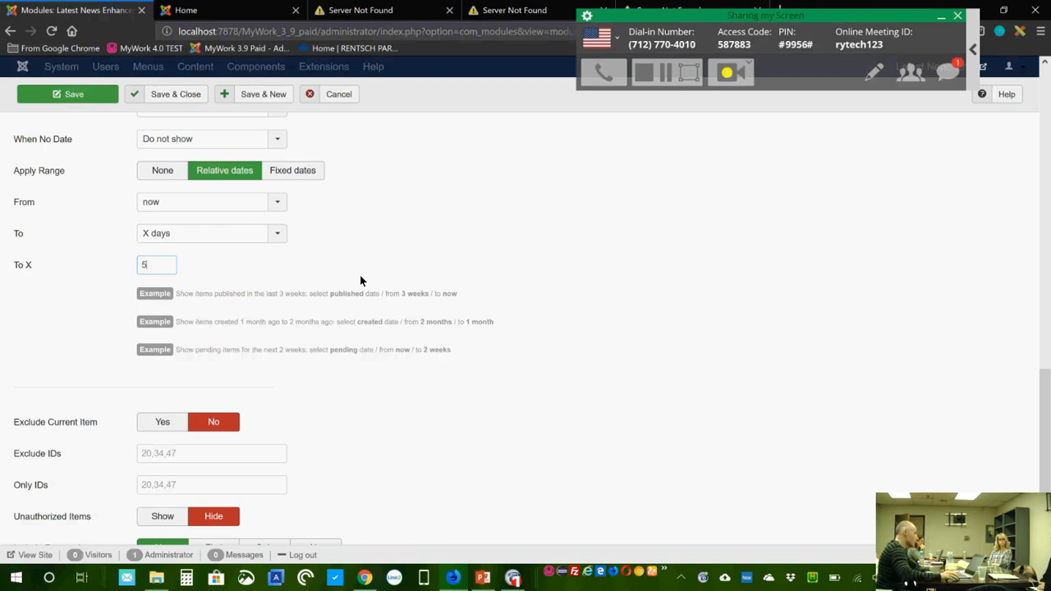
pyautogui.click(163, 170)
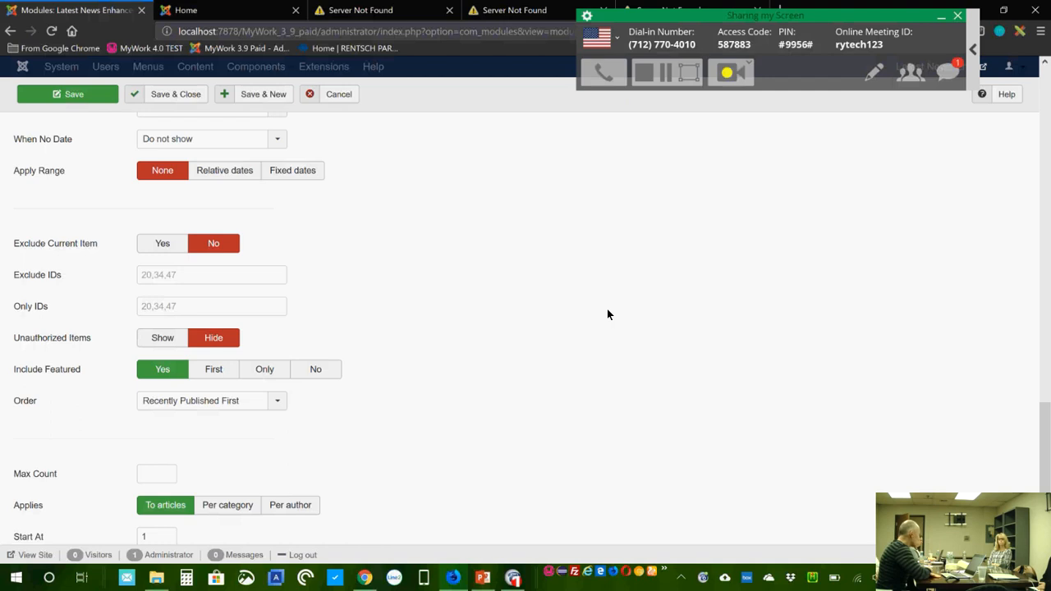
# Step: Set Max Count to 3, trying Per category and Per author before applying it To articles
pyautogui.scroll(-1, 356, 405)
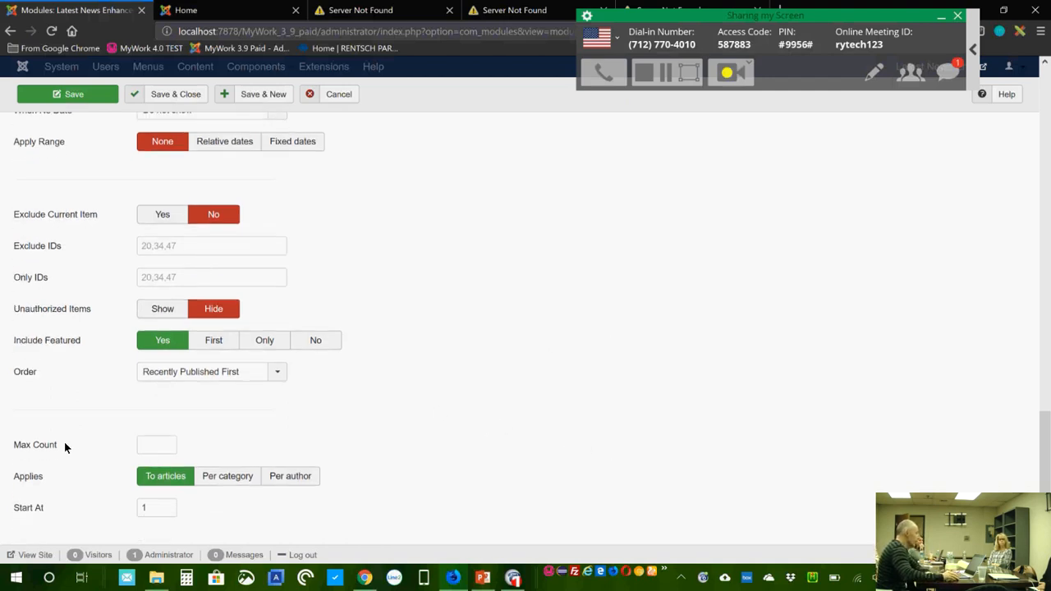
pyautogui.click(158, 439)
pyautogui.write('3')
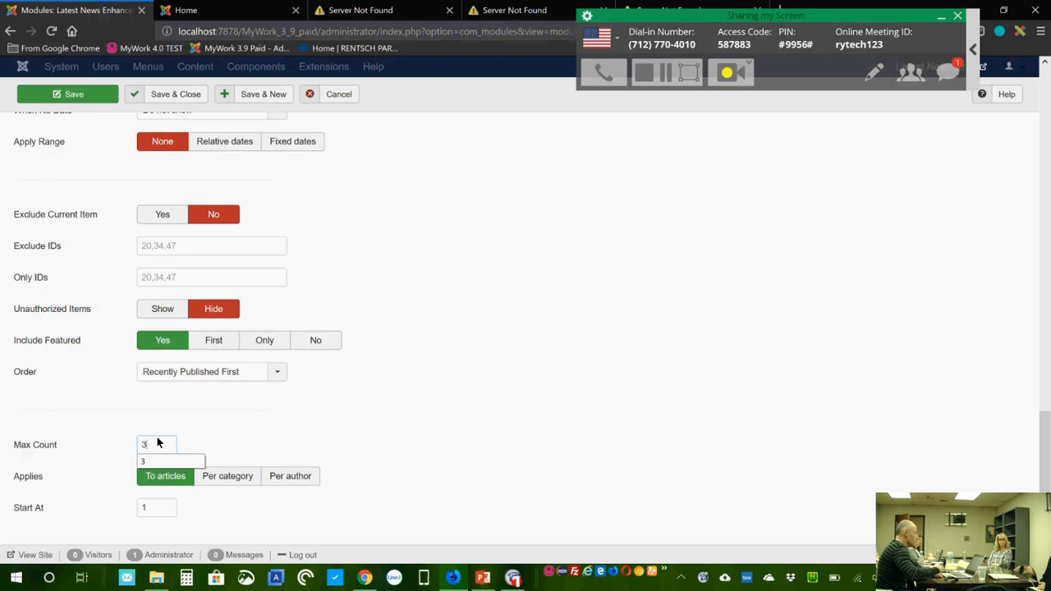
pyautogui.click(239, 421)
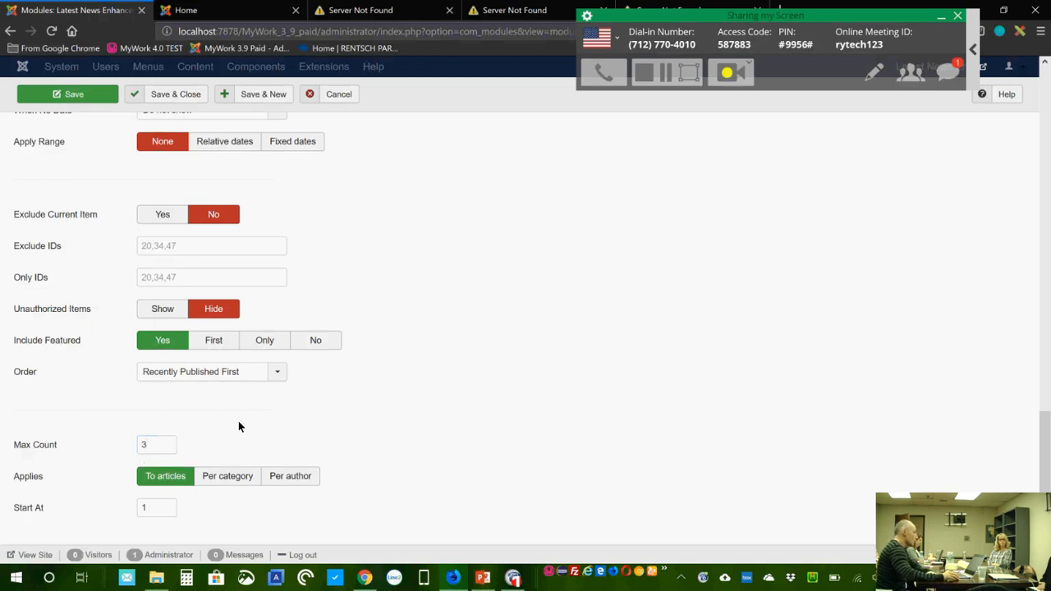
pyautogui.click(237, 480)
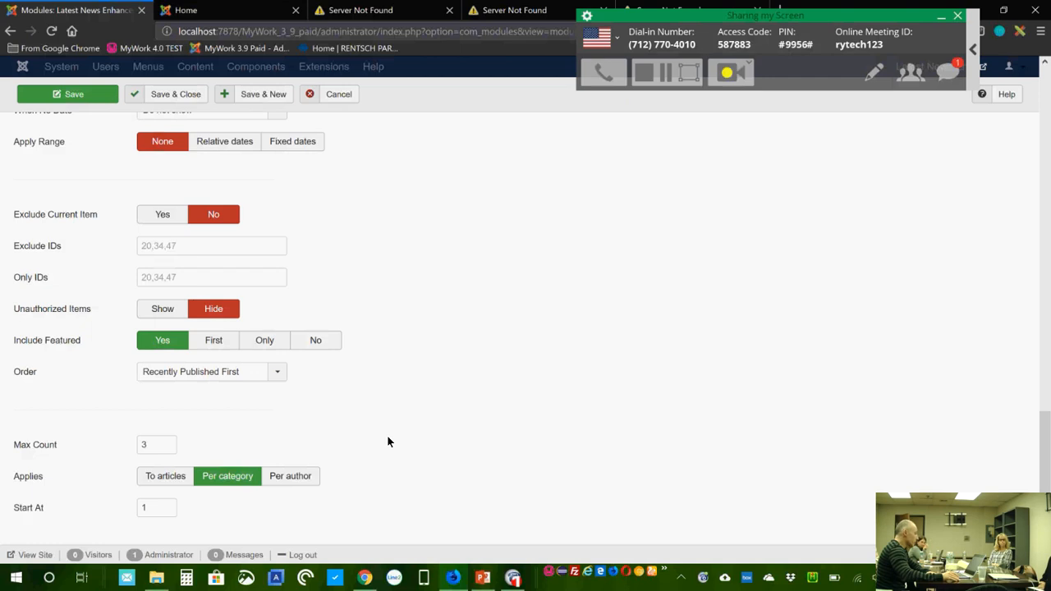
pyautogui.click(299, 476)
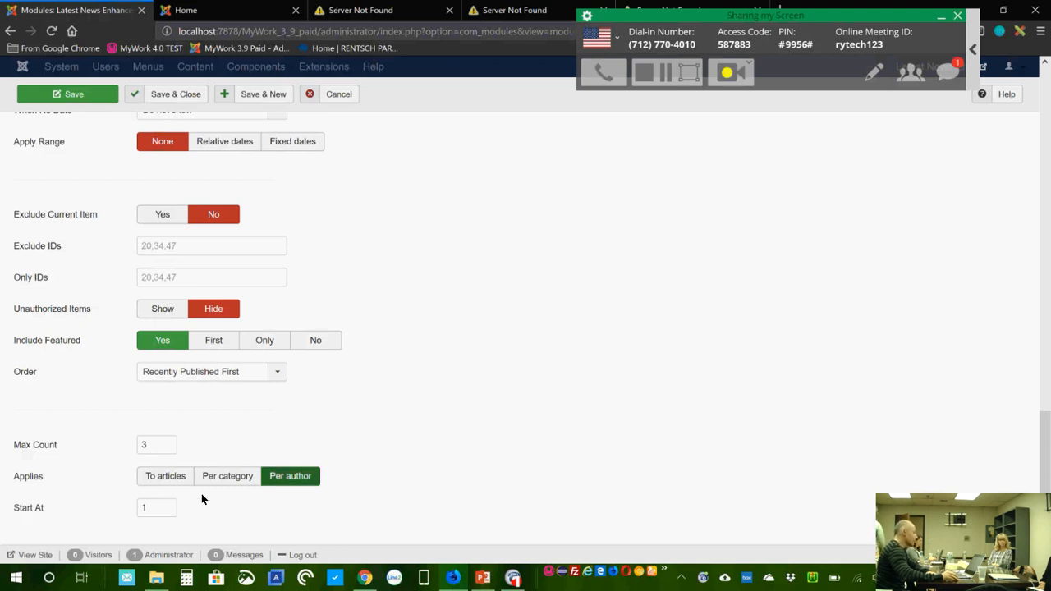
pyautogui.click(164, 477)
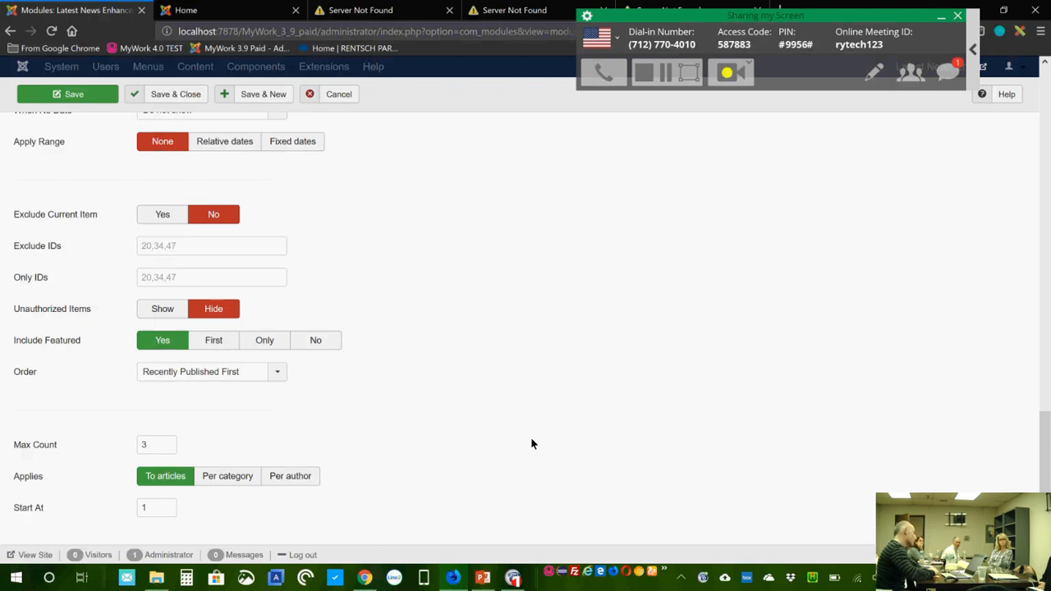
# Step: Change the Start At value to 4, then delete it again
pyautogui.moveTo(151, 507); pyautogui.dragTo(125, 508)
pyautogui.click(168, 510)
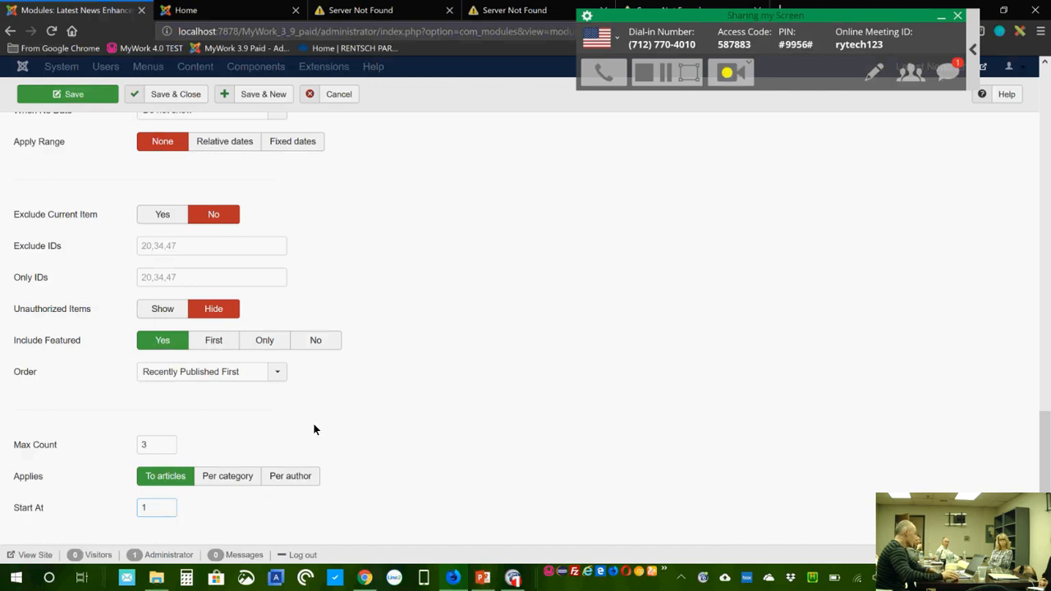
pyautogui.moveTo(154, 510); pyautogui.dragTo(120, 513)
pyautogui.write('4')
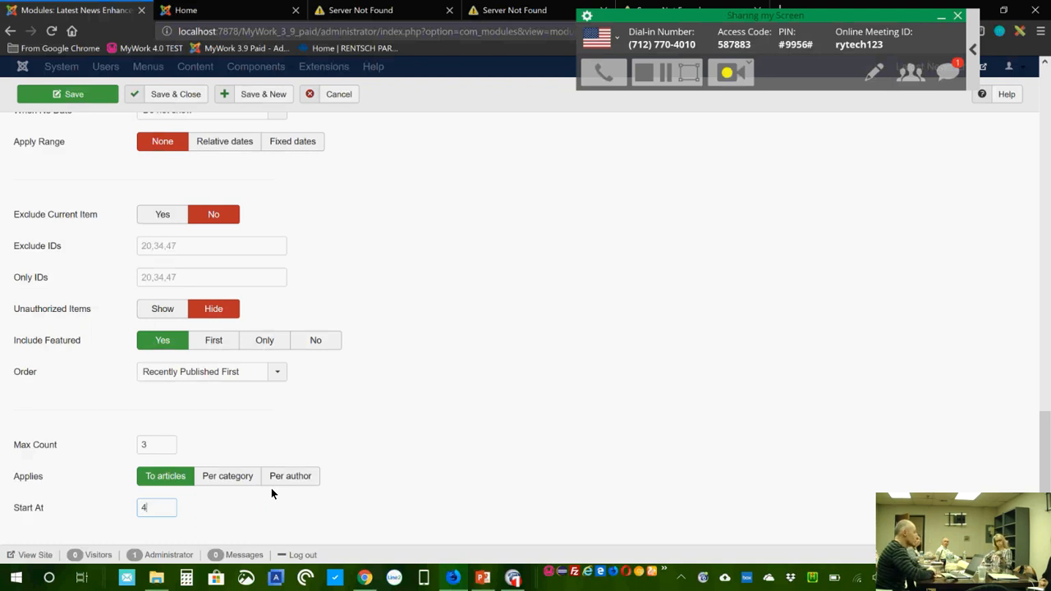
pyautogui.press('BackSpace')
pyautogui.moveTo(152, 506); pyautogui.dragTo(122, 509)
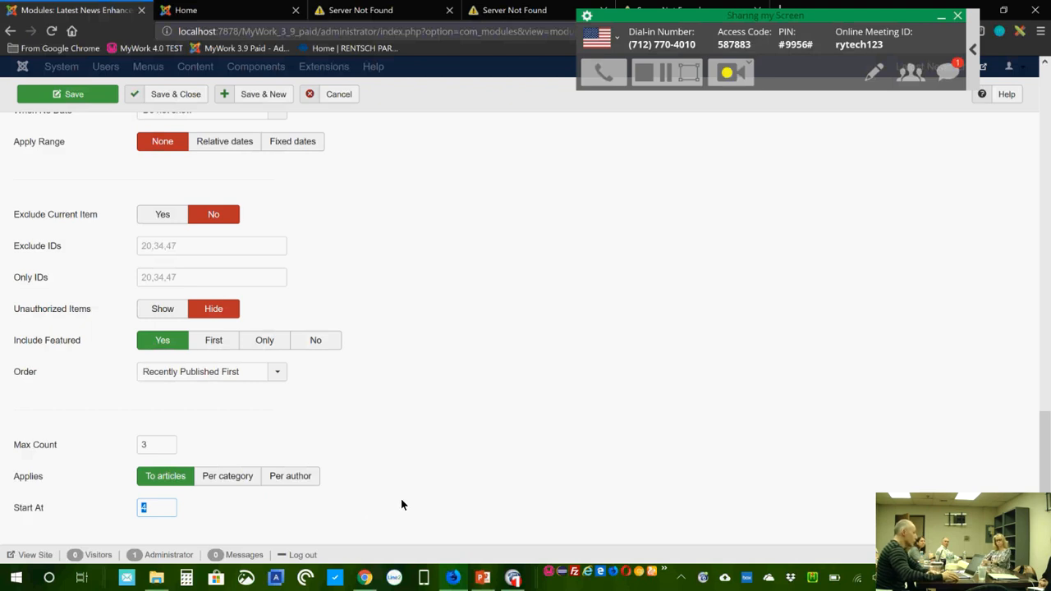
pyautogui.click(161, 506)
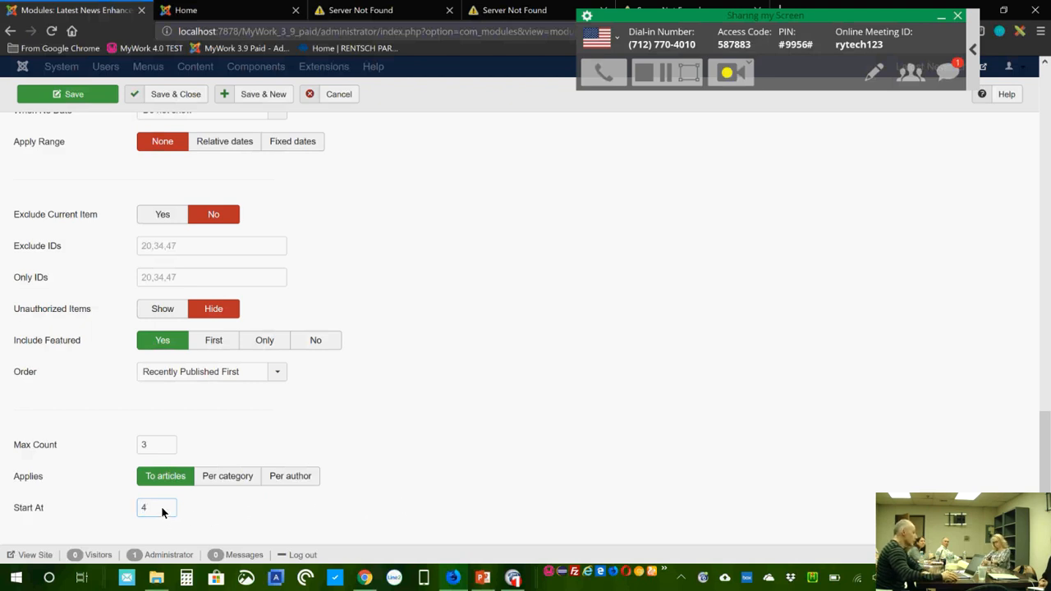
pyautogui.press('BackSpace')
# Step: Set Start At back to 1, then open the Layout settings and keep the default layout
pyautogui.write('1')
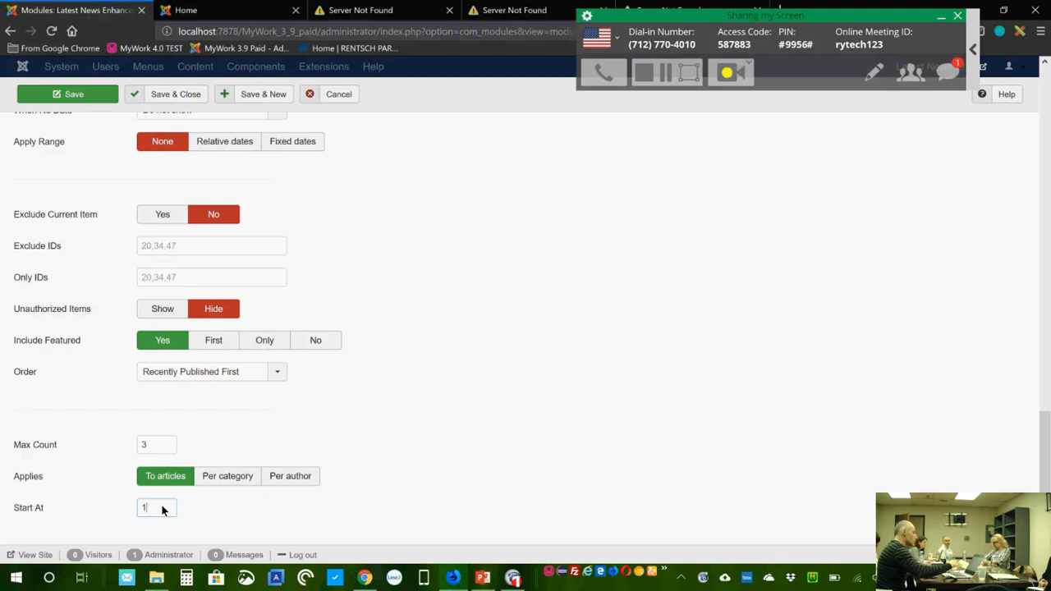
pyautogui.scroll(15, 486, 415)
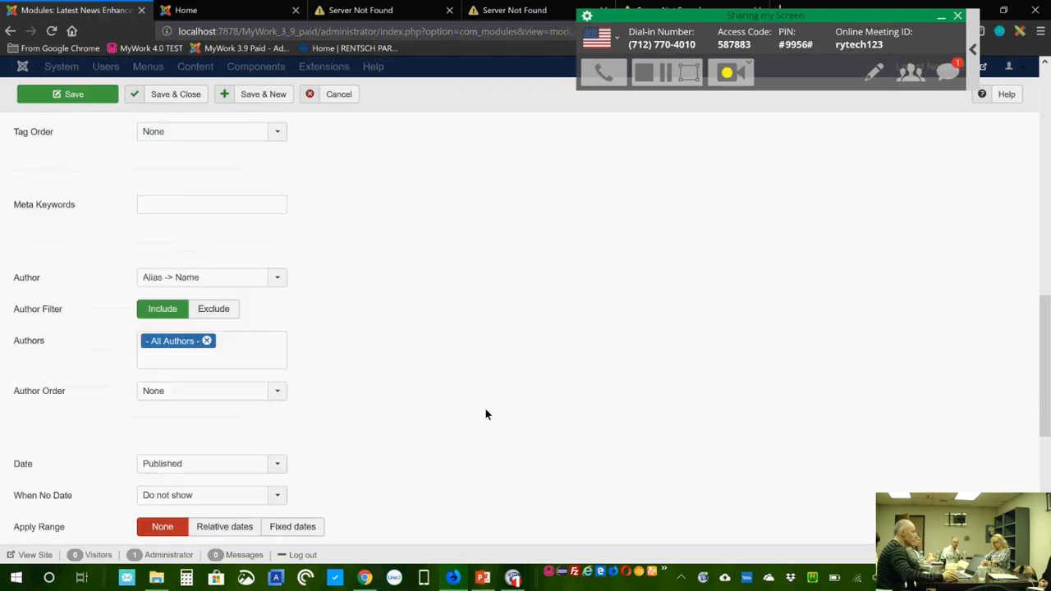
pyautogui.scroll(2, 484, 407)
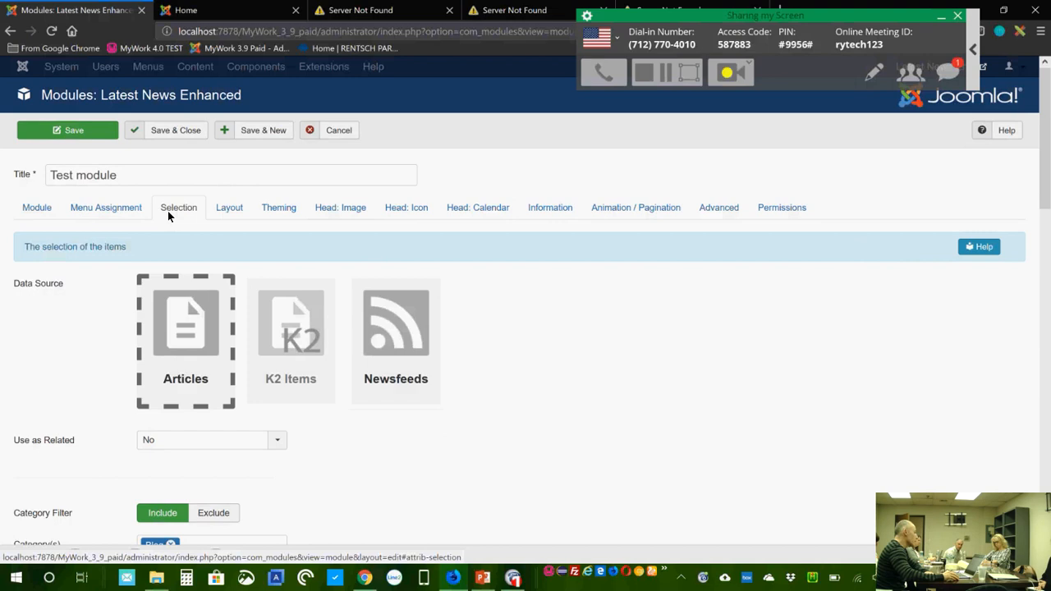
pyautogui.click(231, 209)
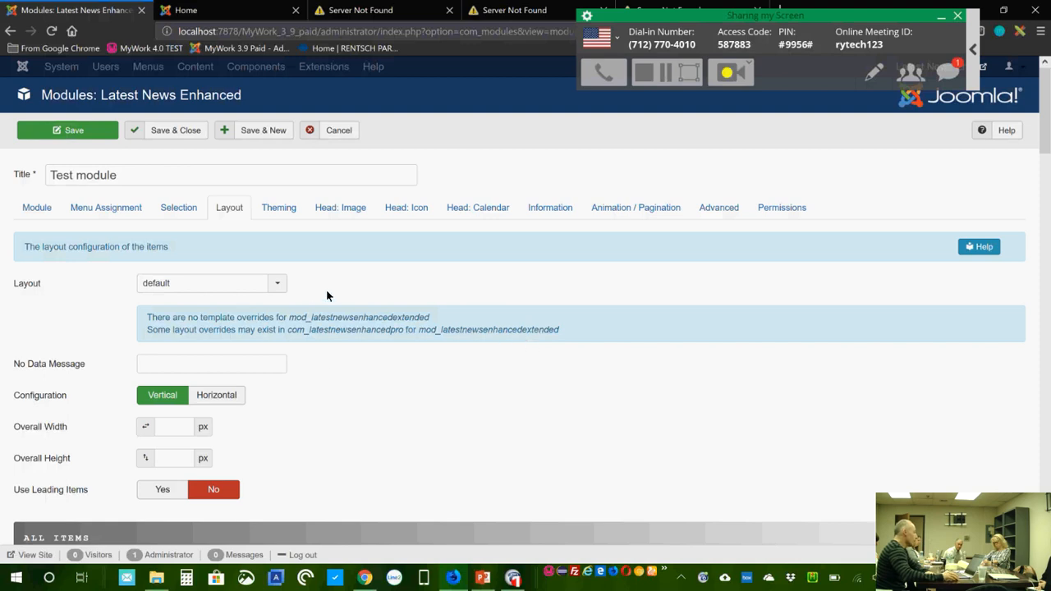
pyautogui.click(278, 284)
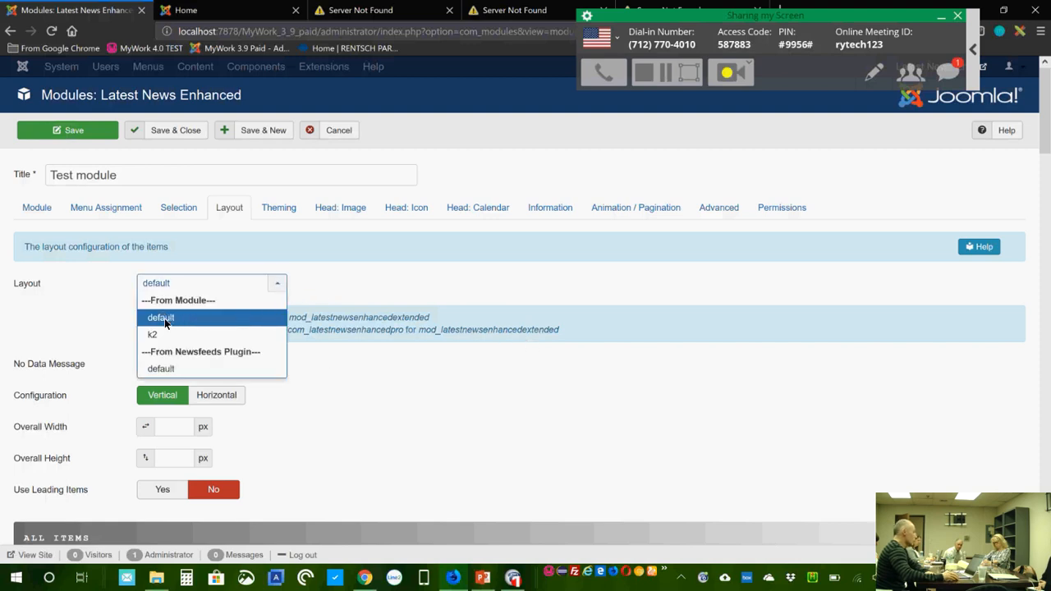
pyautogui.click(442, 304)
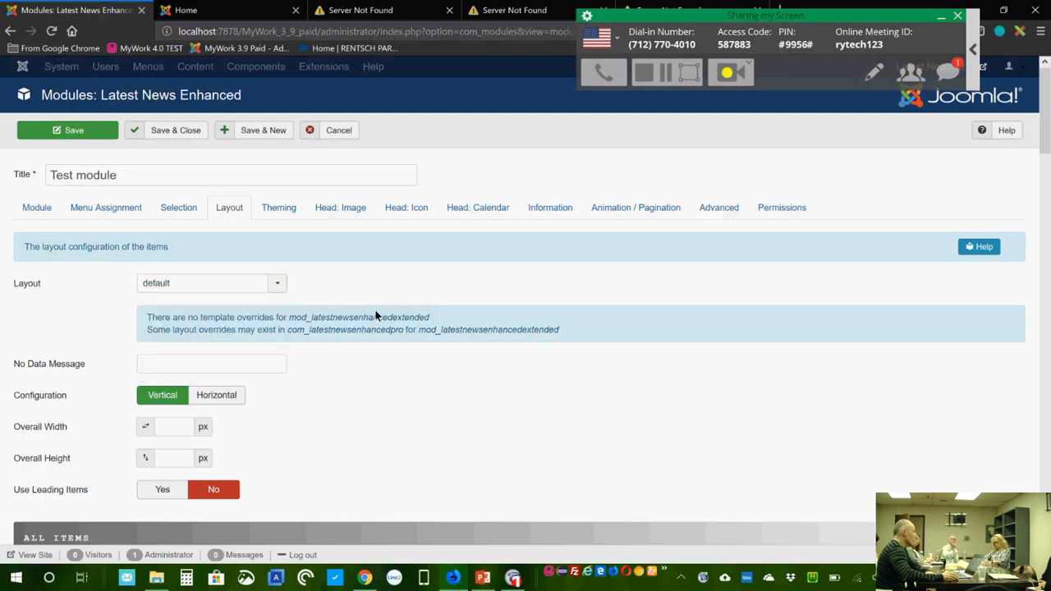
pyautogui.click(278, 285)
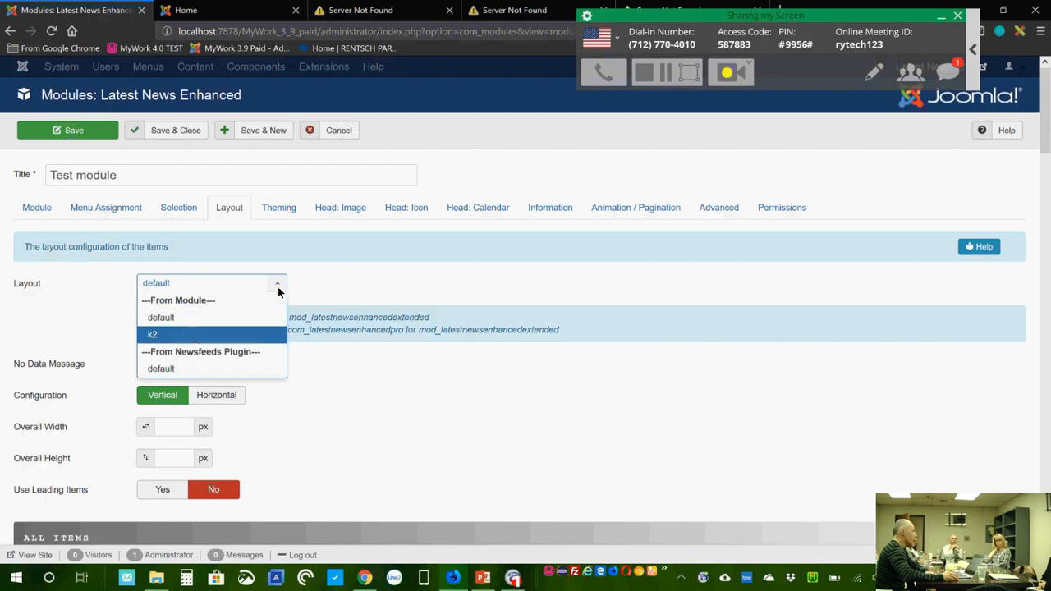
pyautogui.click(194, 322)
pyautogui.click(277, 285)
pyautogui.click(187, 320)
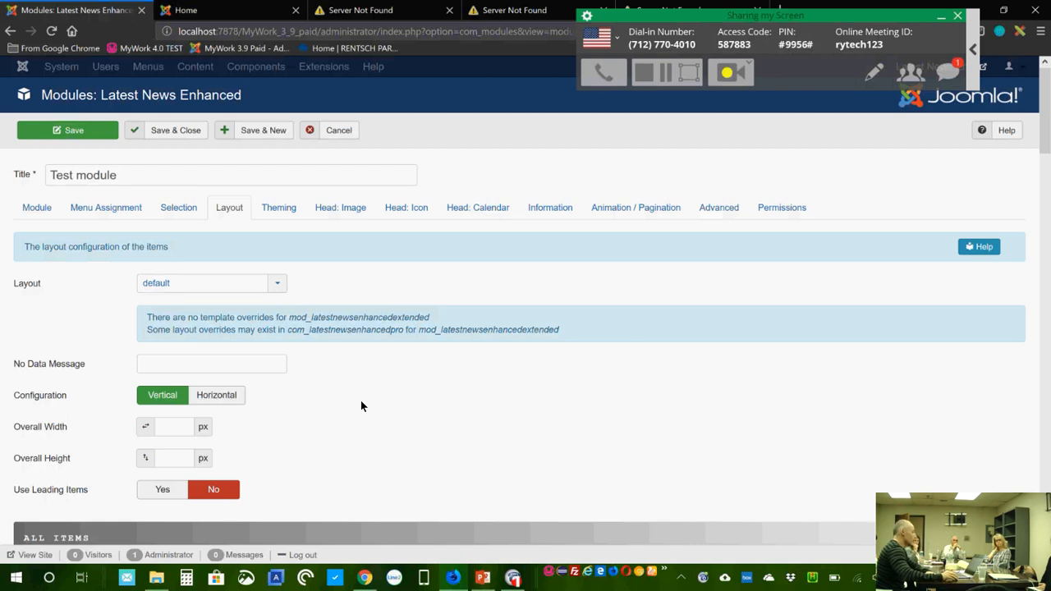
# Step: Review the overall width and height fields, leaving the overall height empty
pyautogui.scroll(-1, 358, 408)
pyautogui.scroll(-1, 359, 403)
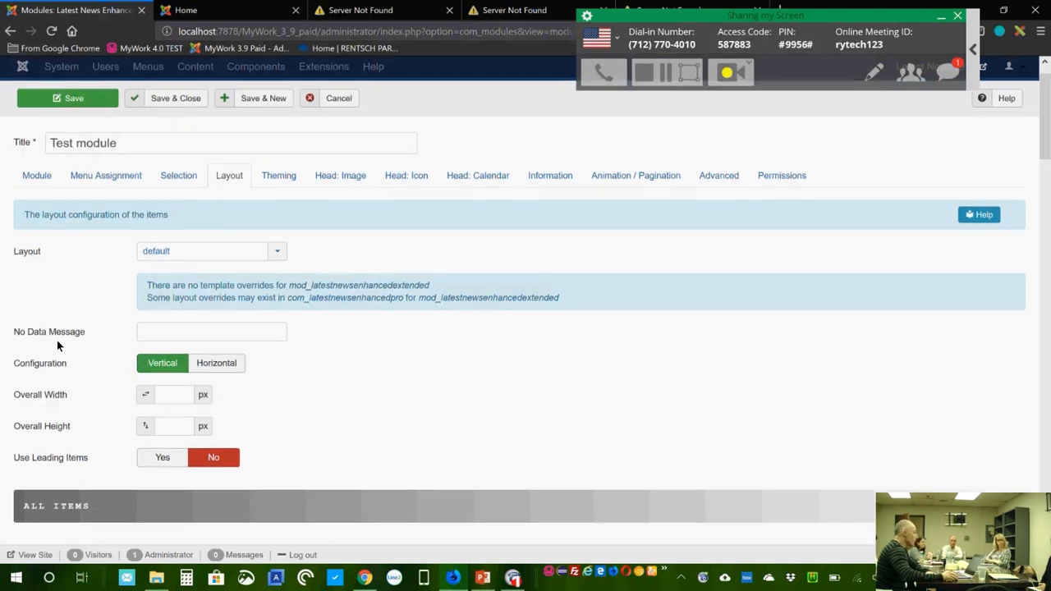
pyautogui.moveTo(53, 334)
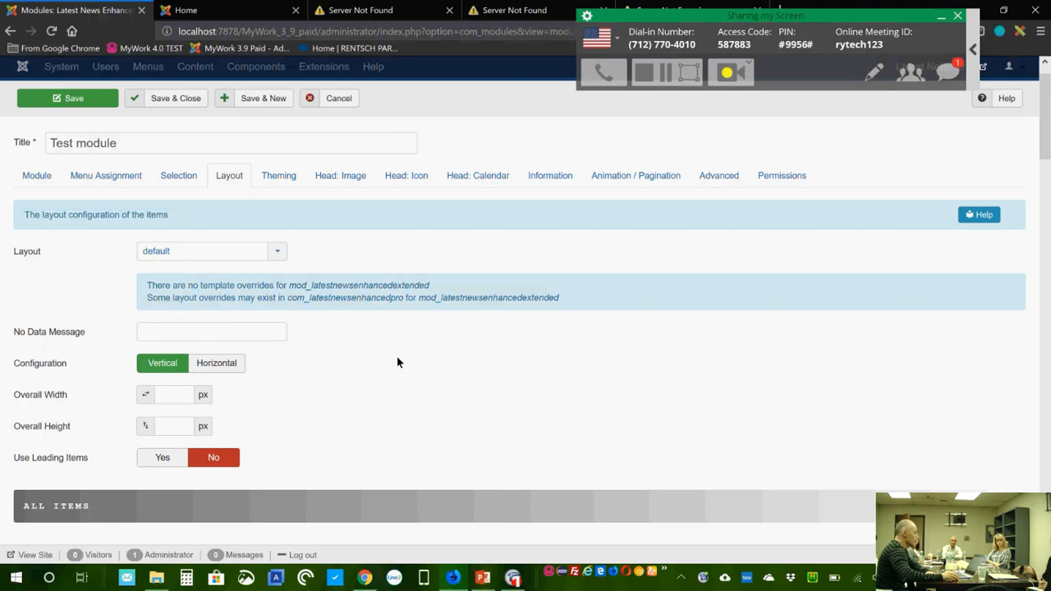
pyautogui.scroll(-1, 397, 357)
pyautogui.moveTo(44, 292)
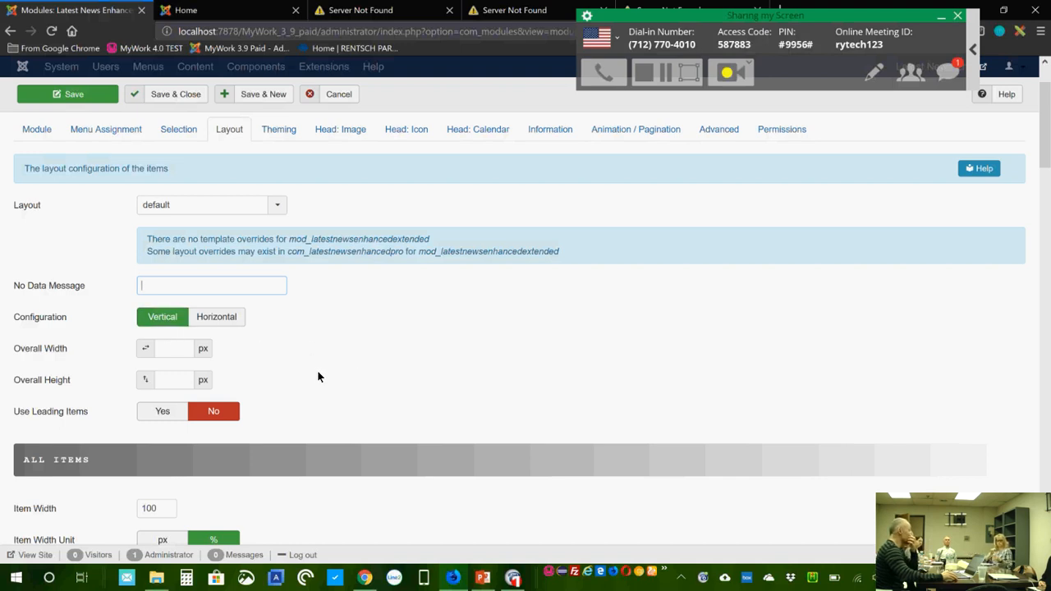
pyautogui.scroll(-2, 325, 369)
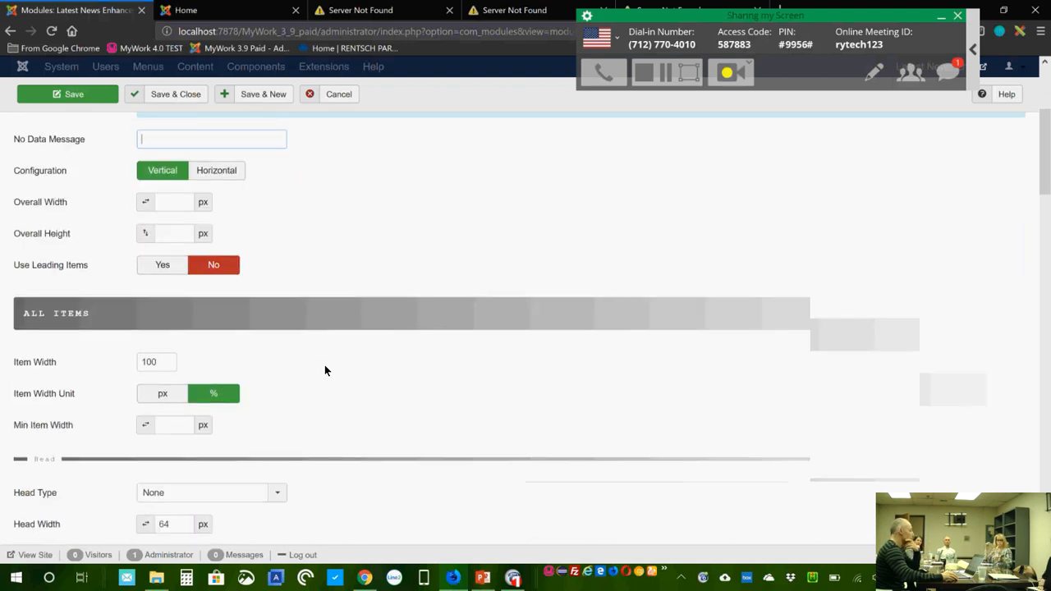
pyautogui.scroll(-1, 325, 371)
pyautogui.scroll(-2, 324, 370)
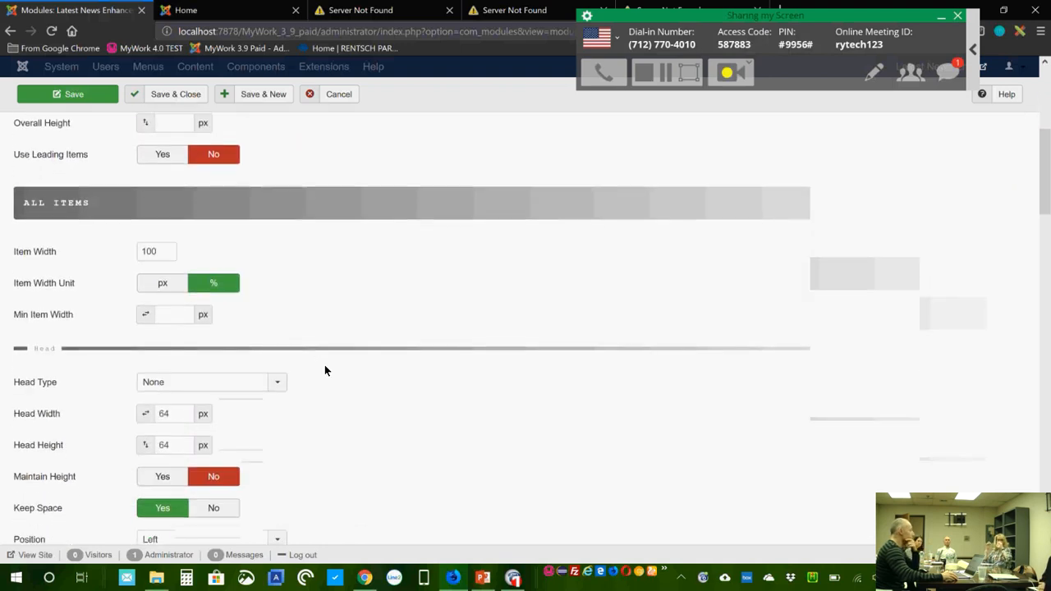
pyautogui.scroll(2, 324, 368)
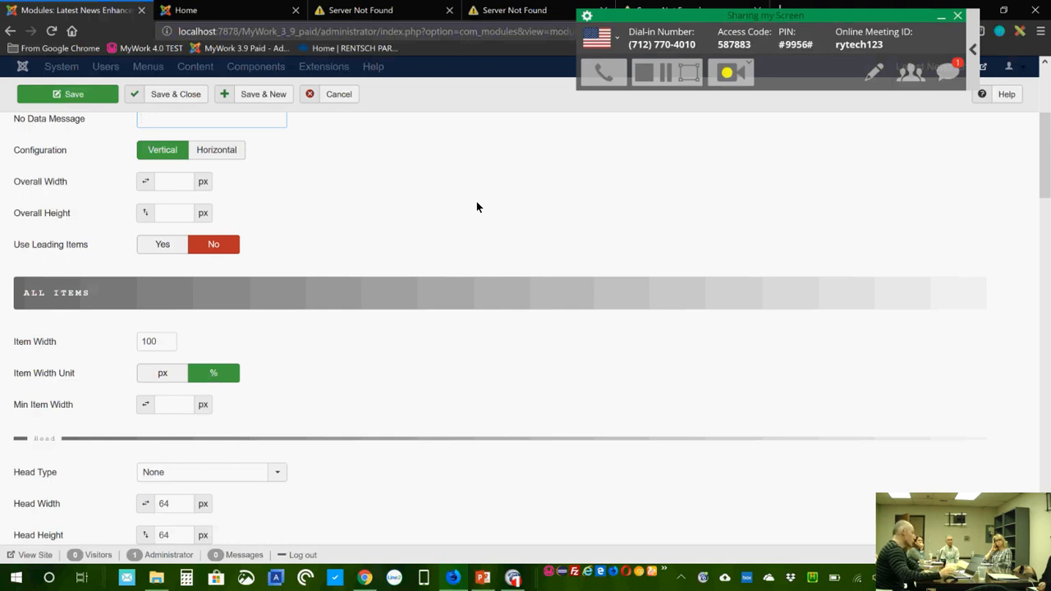
pyautogui.click(172, 181)
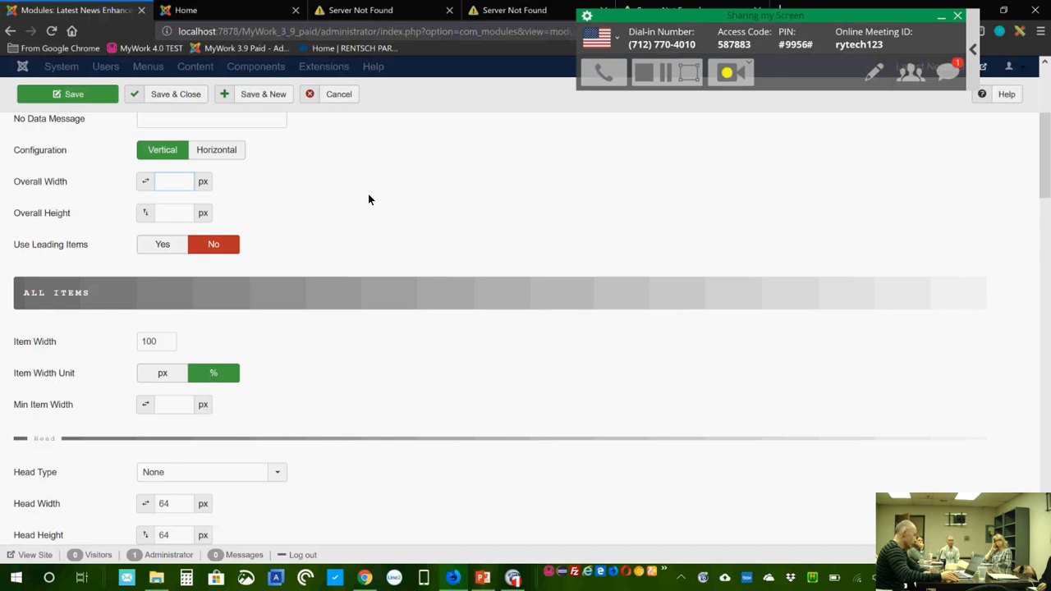
pyautogui.click(188, 212)
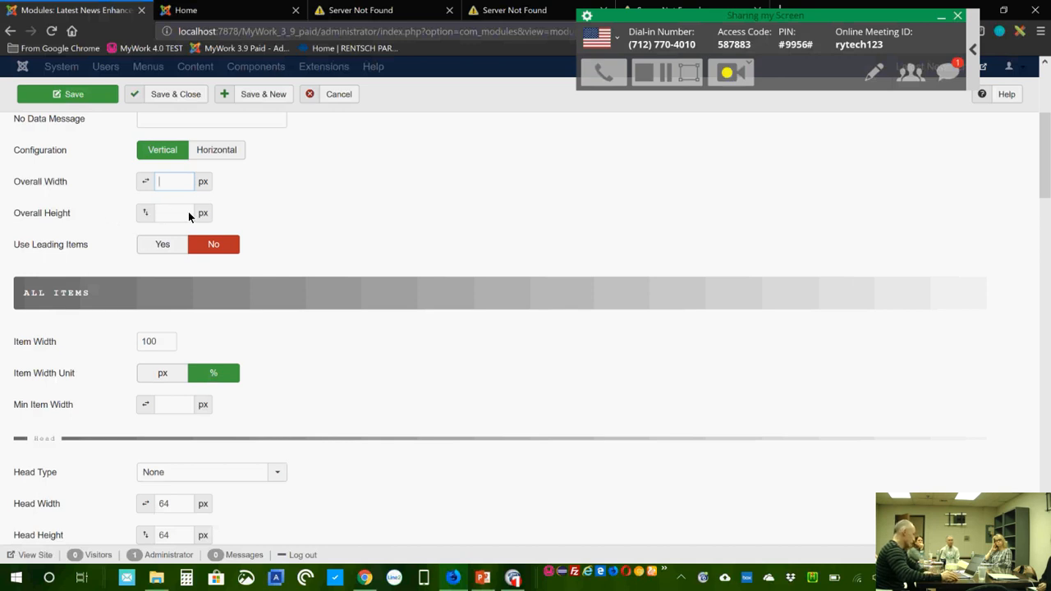
pyautogui.click(329, 216)
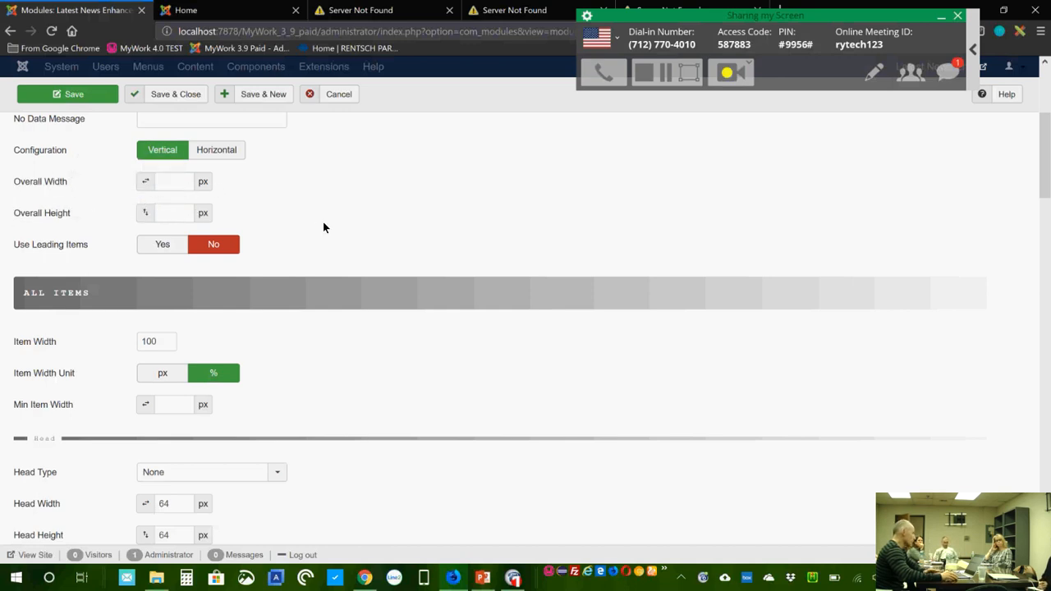
pyautogui.scroll(-2, 320, 232)
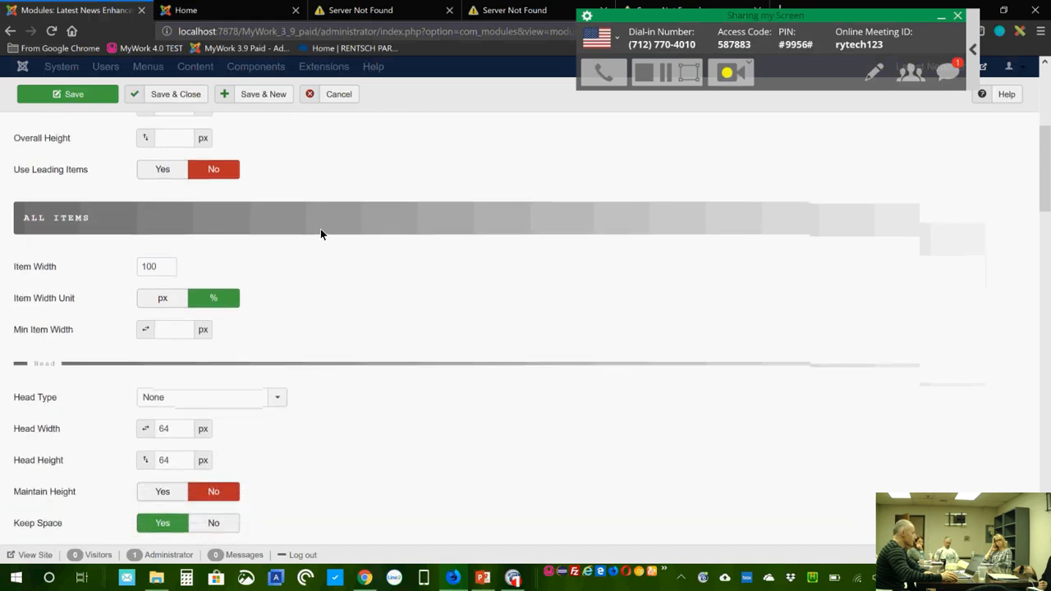
pyautogui.scroll(-1, 320, 235)
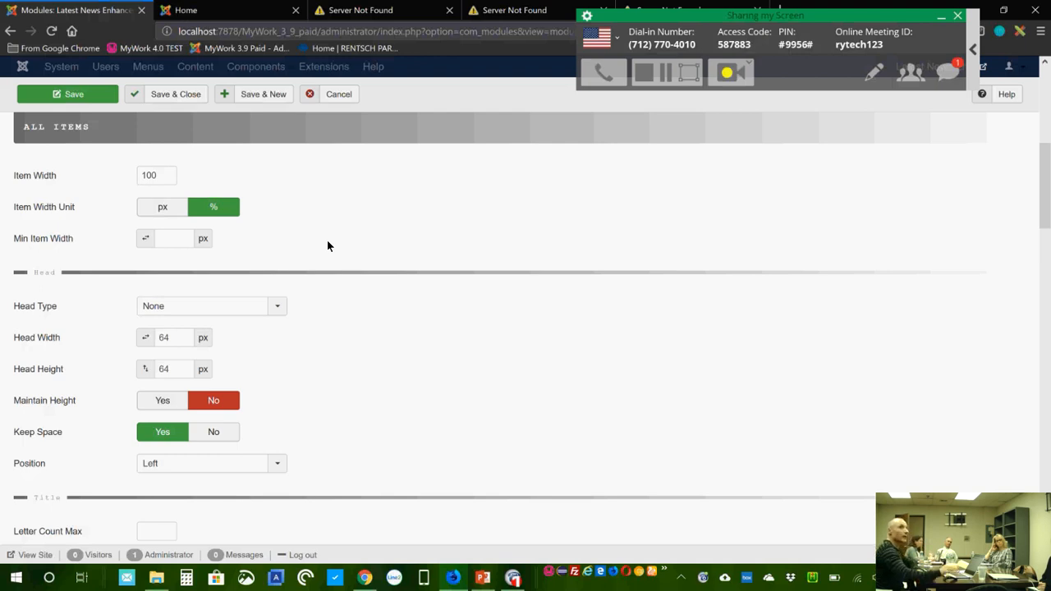
# Step: Change Item Width from 100 to 30 % and enter 240 px as Min Item Width
pyautogui.moveTo(163, 175); pyautogui.dragTo(99, 176)
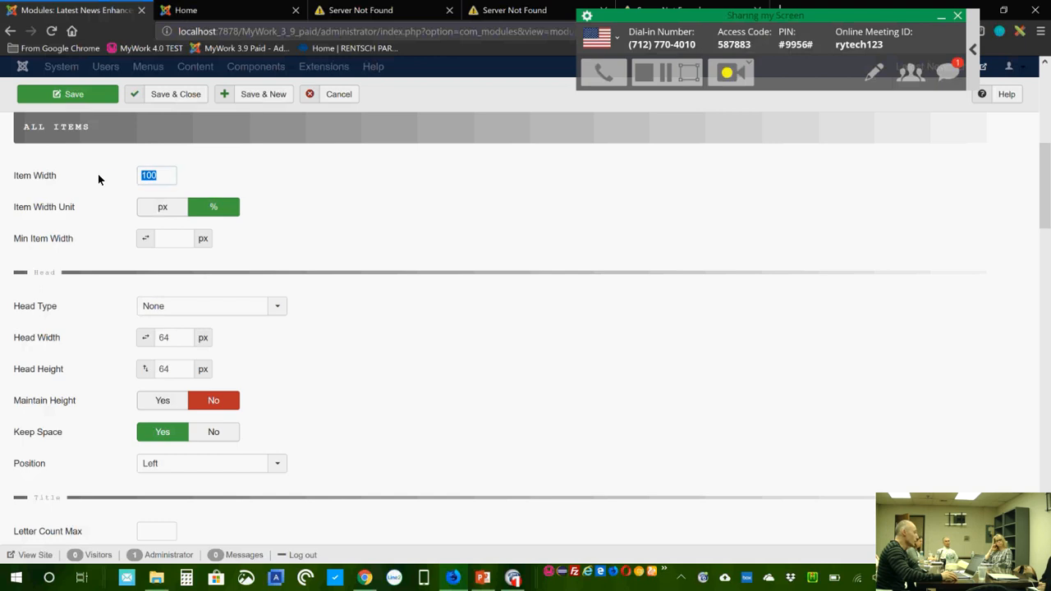
pyautogui.click(247, 180)
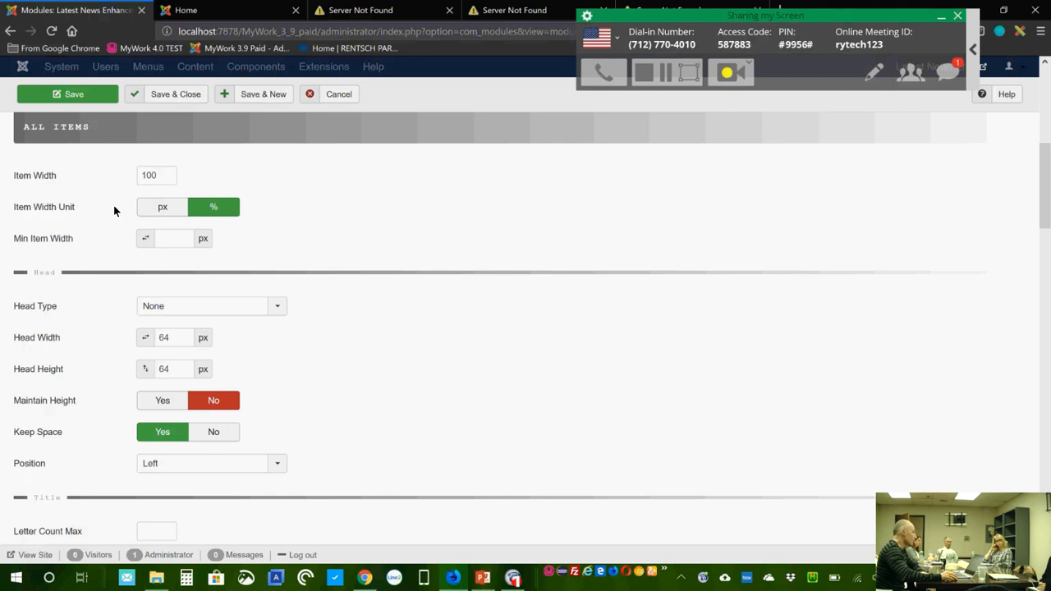
pyautogui.write('30')
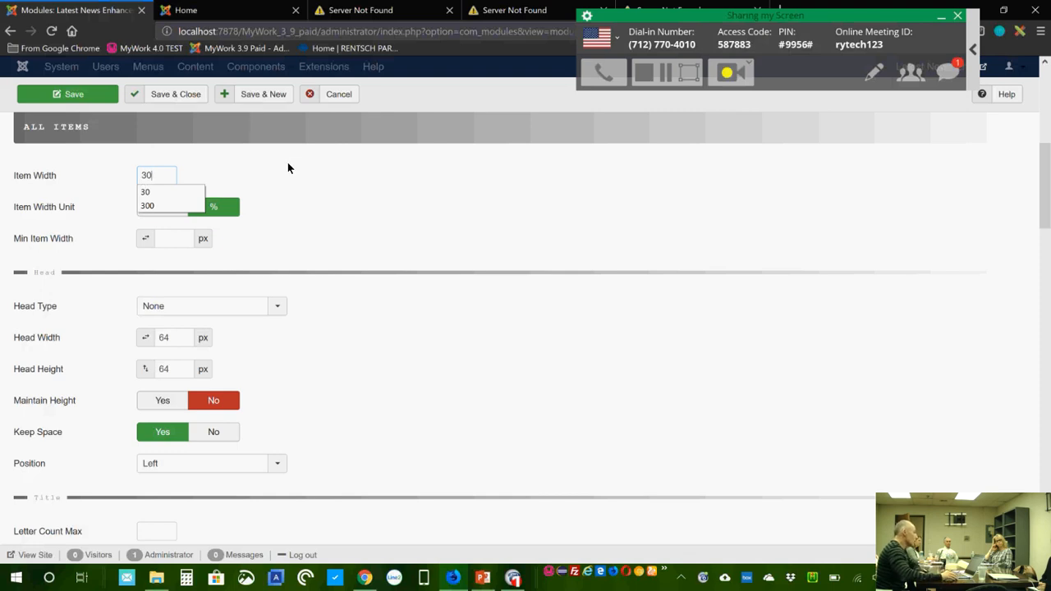
pyautogui.click(278, 175)
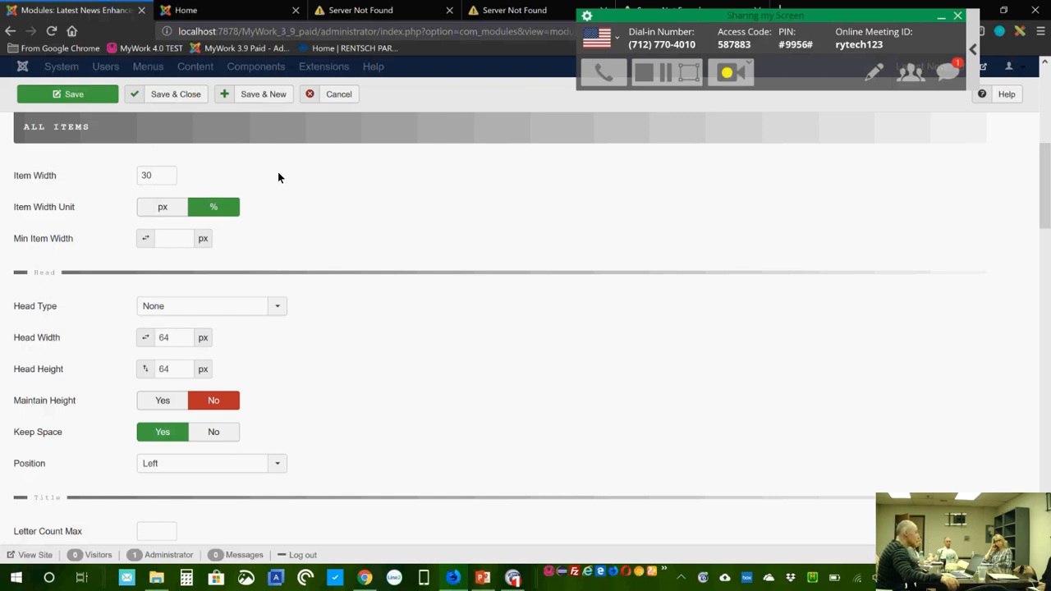
pyautogui.click(176, 240)
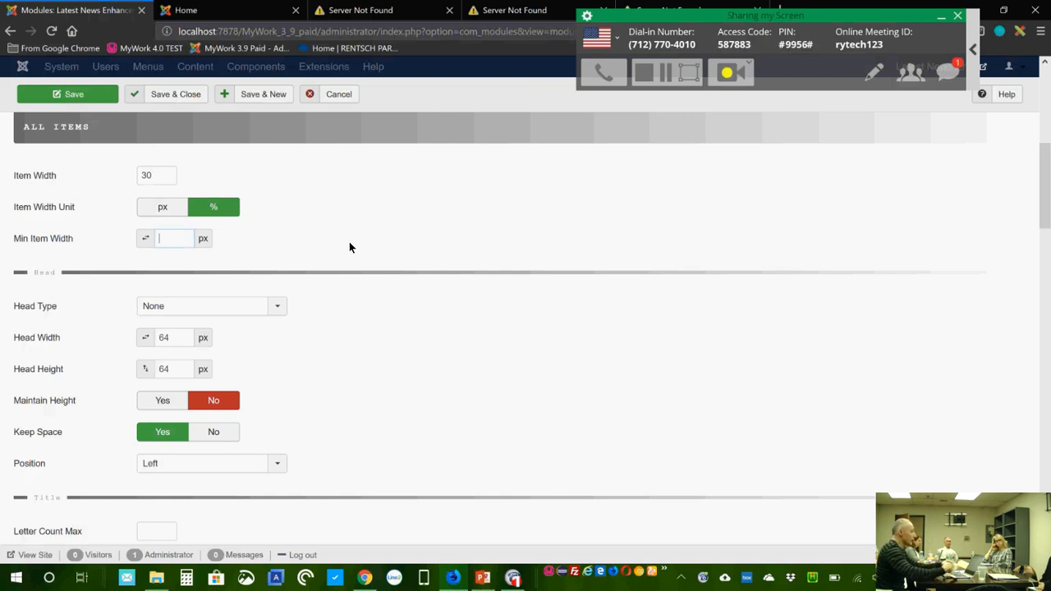
pyautogui.write('240')
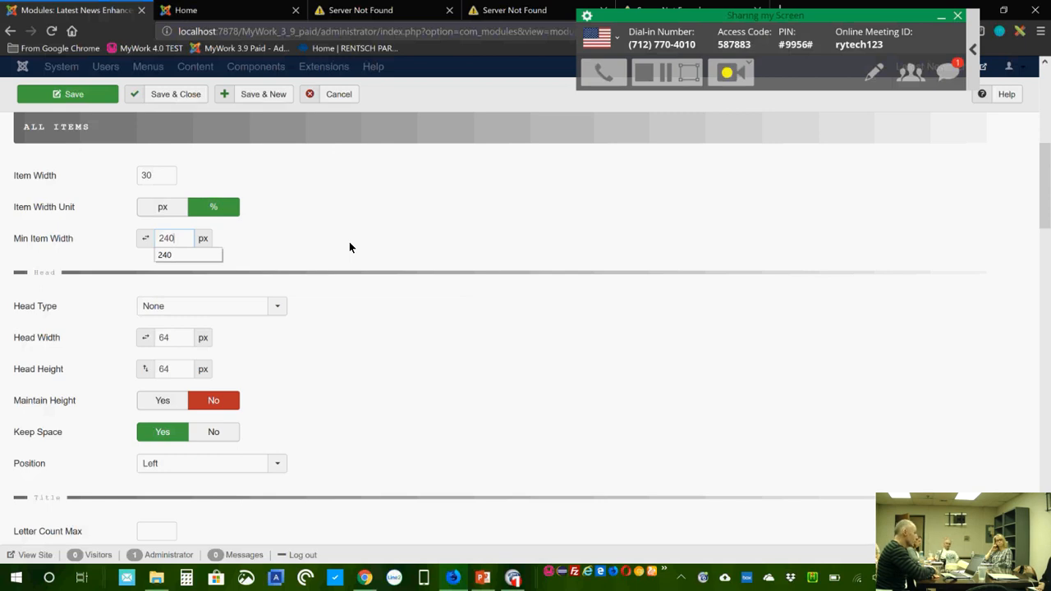
pyautogui.click(322, 232)
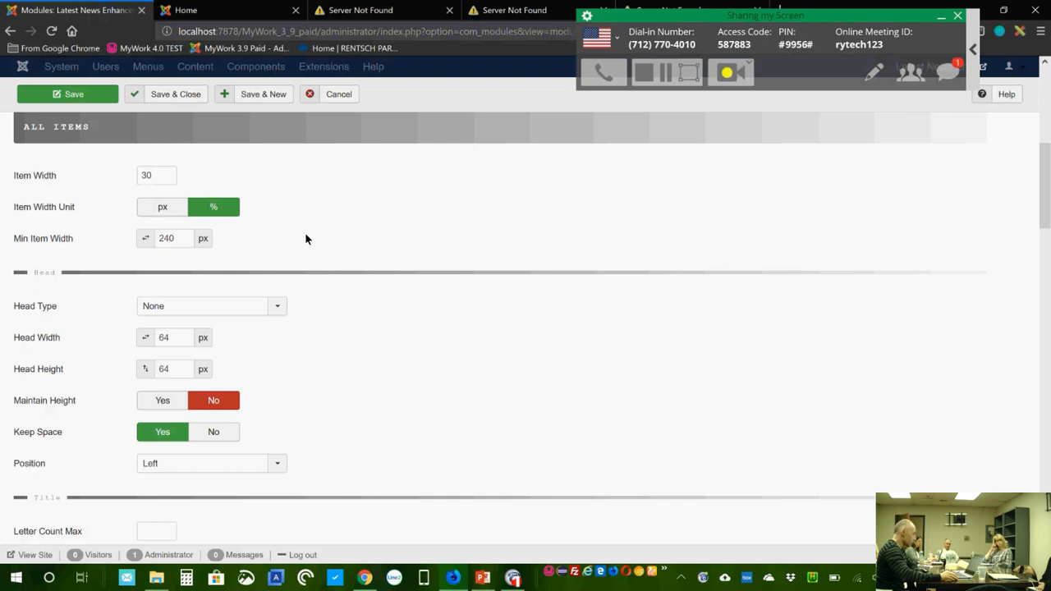
pyautogui.scroll(-1, 266, 242)
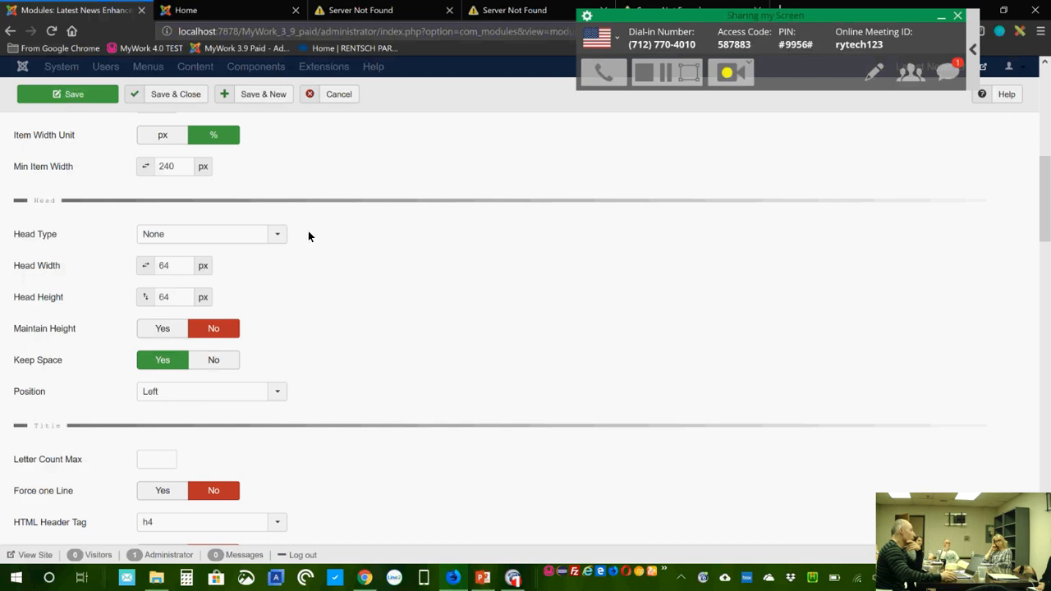
# Step: Set Head Type to Calendar after trying Image Intro, keeping the head position Left
pyautogui.click(276, 236)
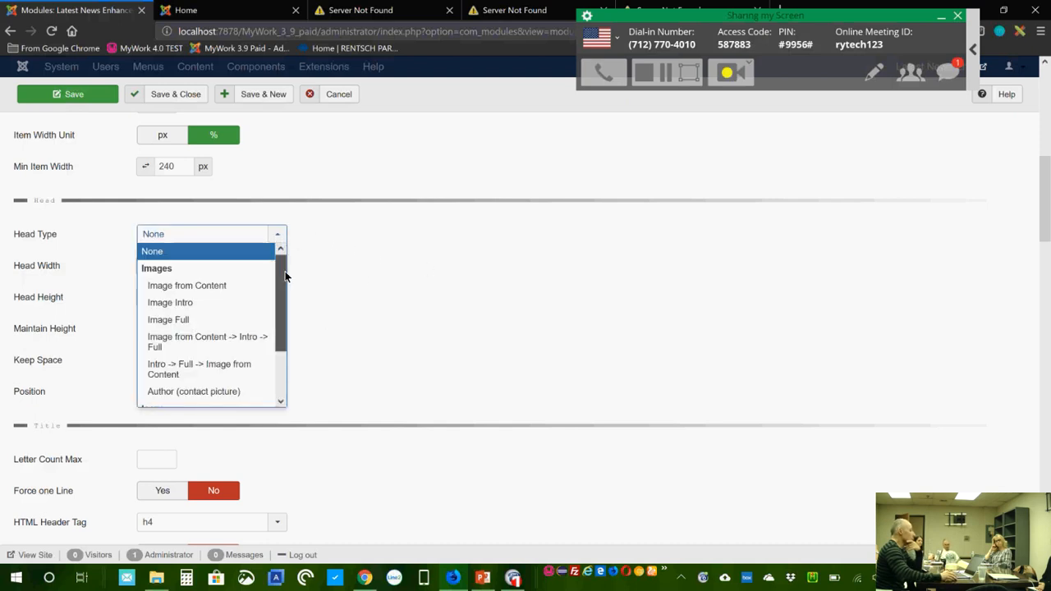
pyautogui.scroll(-1, 285, 276)
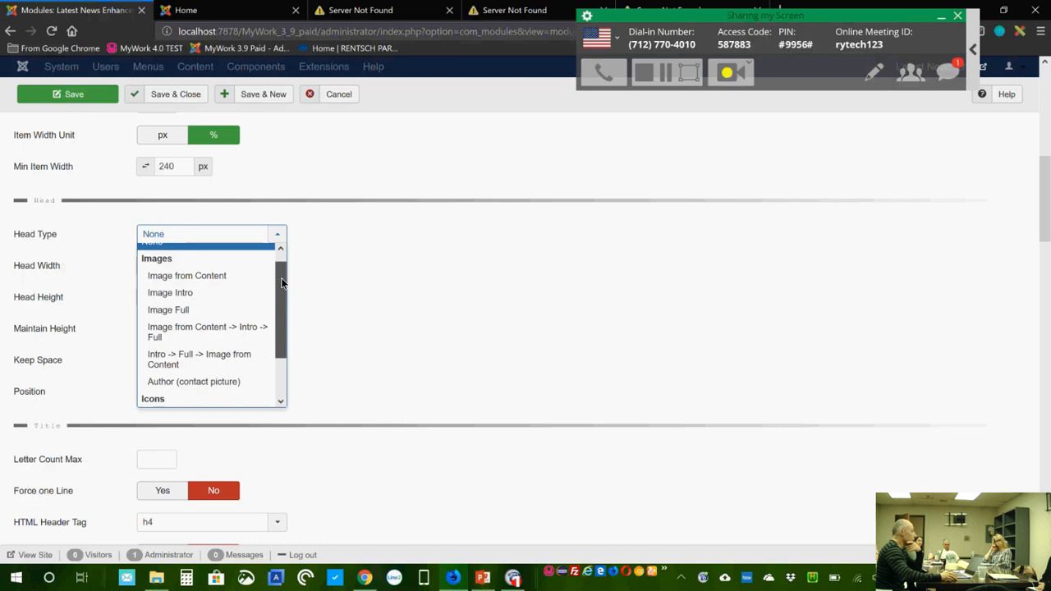
pyautogui.click(220, 298)
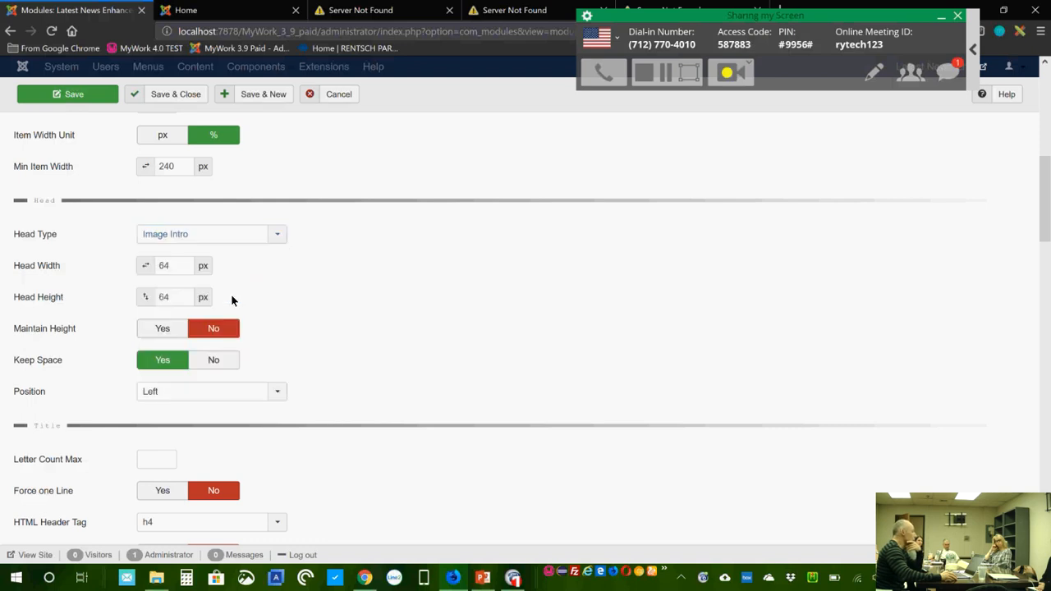
pyautogui.click(279, 236)
pyautogui.moveTo(281, 312); pyautogui.dragTo(279, 354)
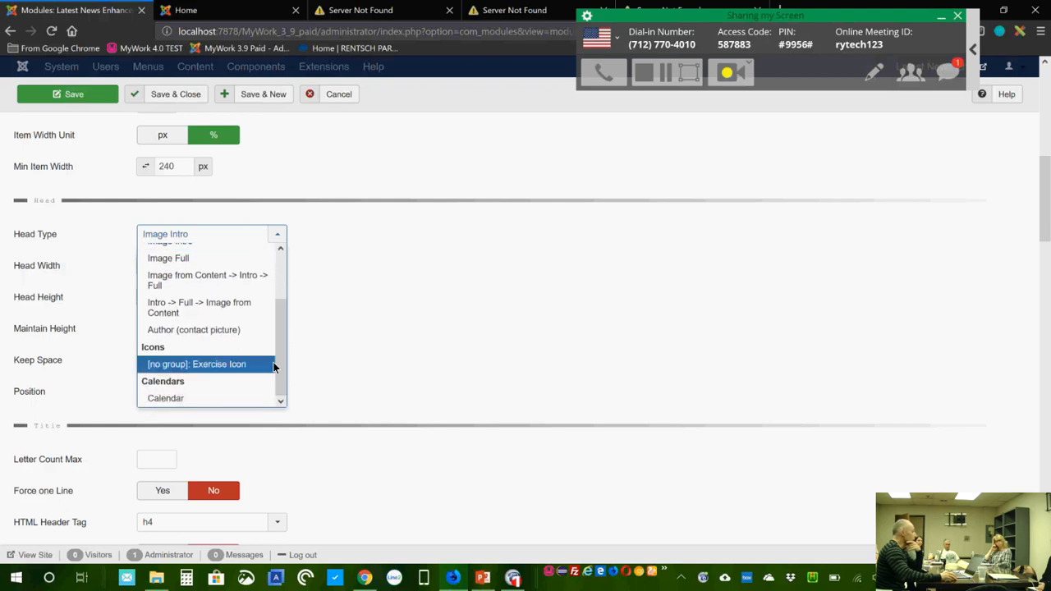
pyautogui.click(204, 399)
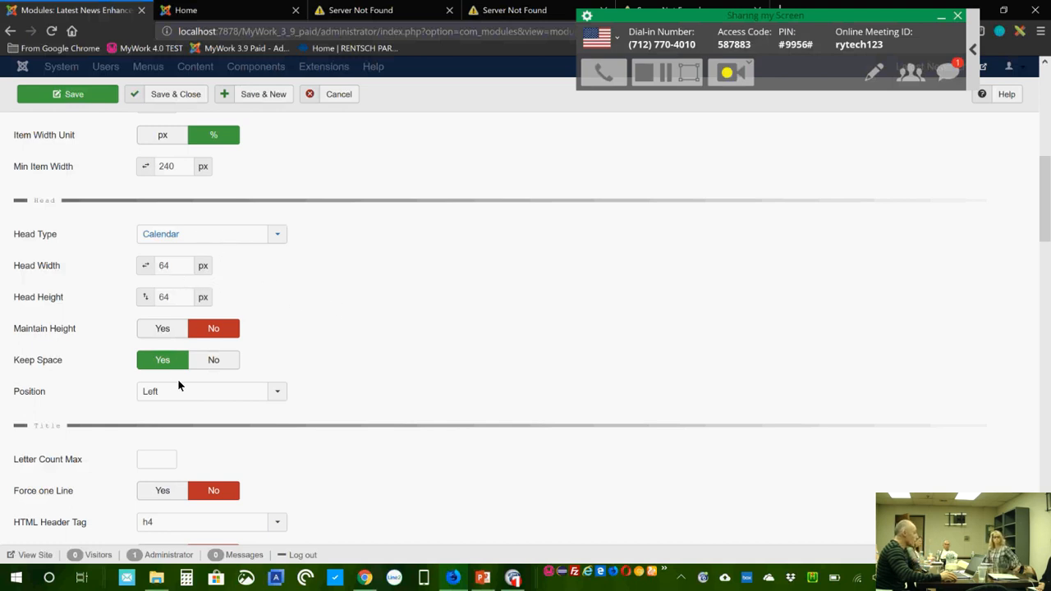
pyautogui.scroll(-1, 286, 348)
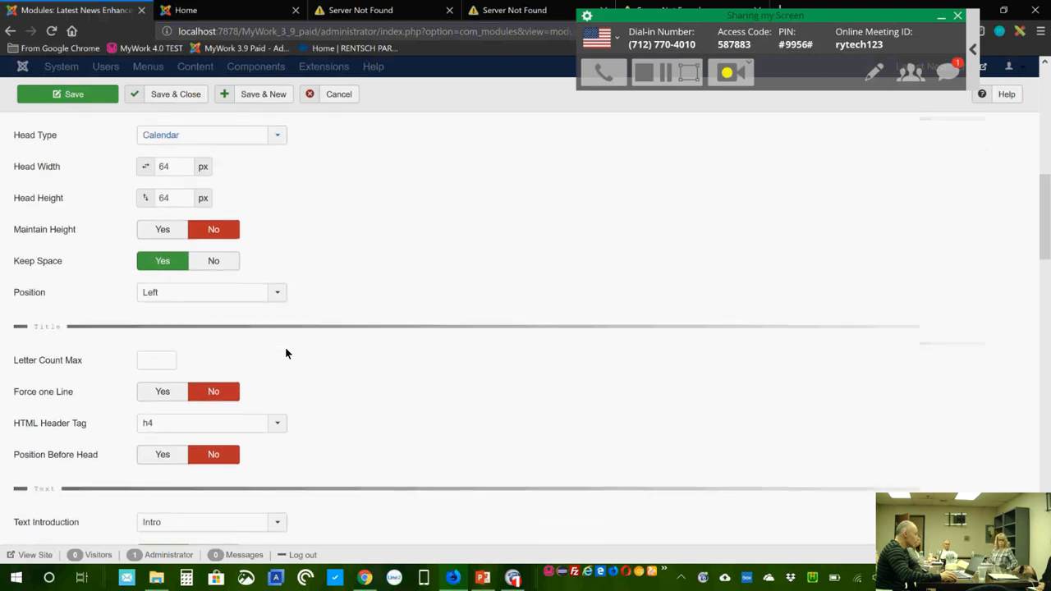
pyautogui.click(170, 298)
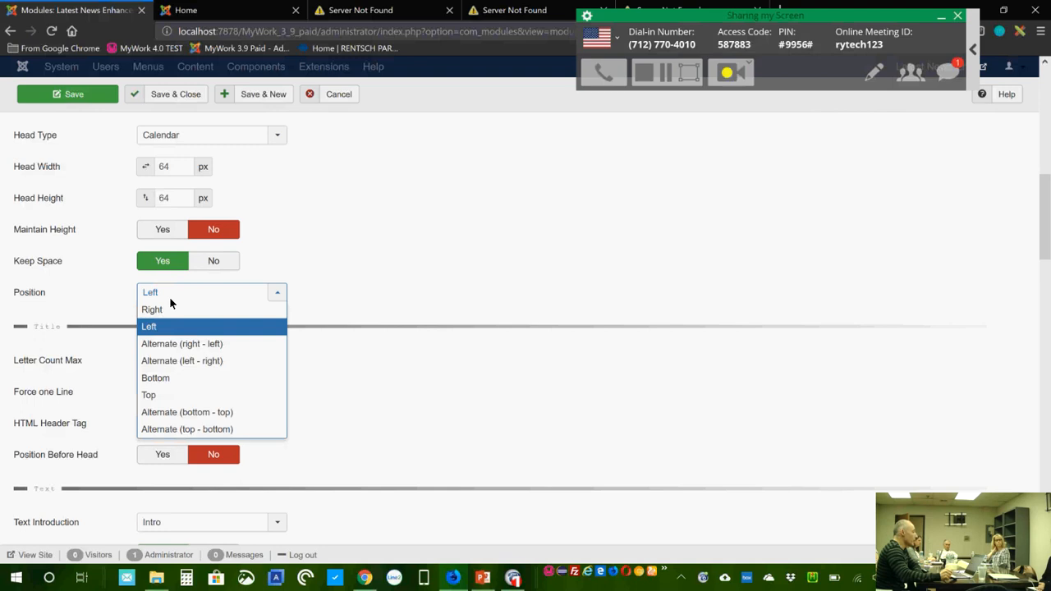
pyautogui.click(167, 293)
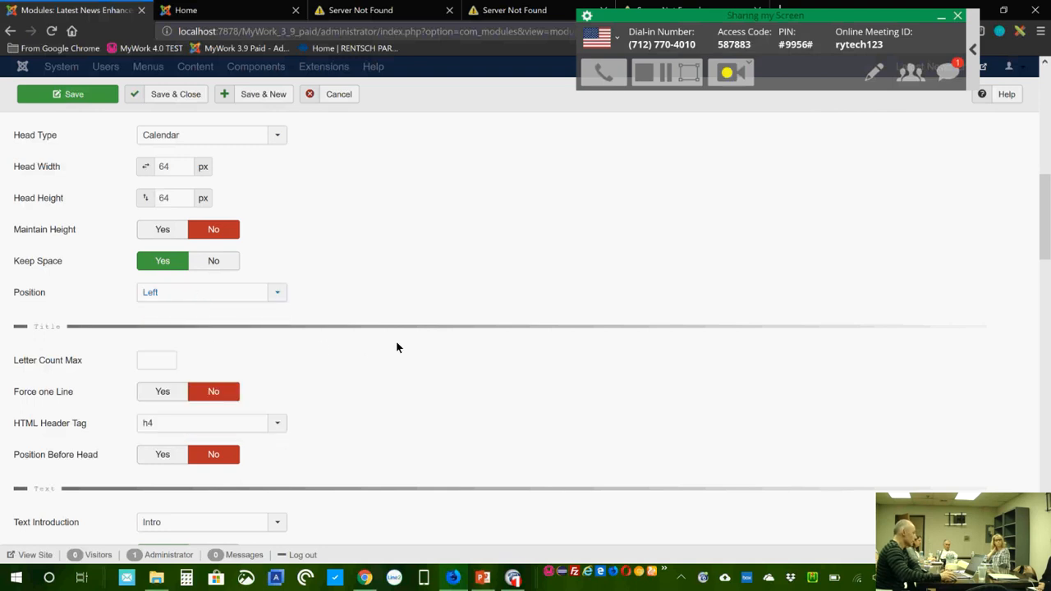
# Step: Look over the title letter count limit field without changing it
pyautogui.scroll(-2, 396, 345)
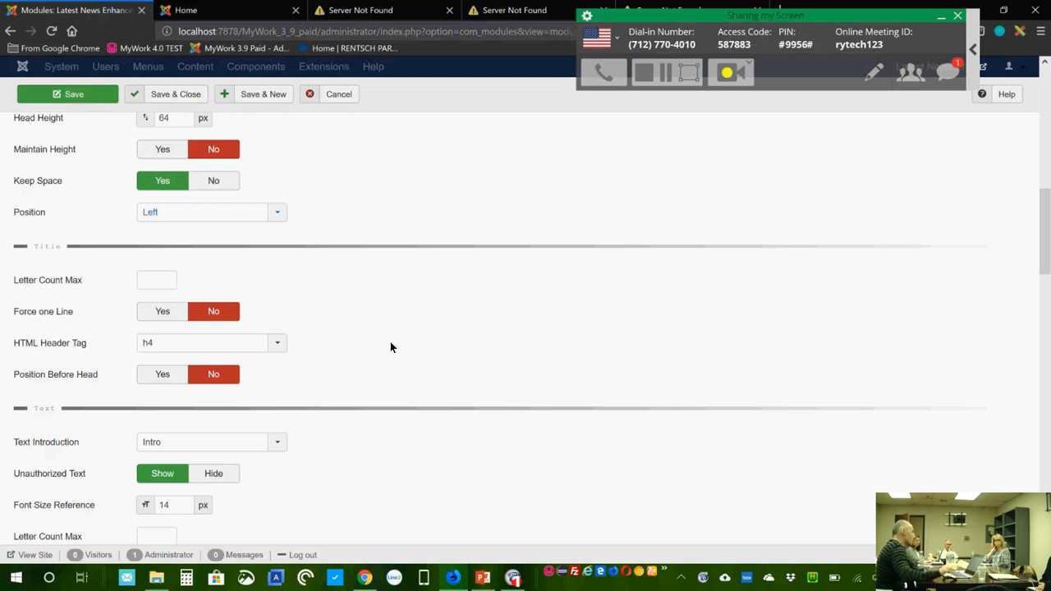
pyautogui.scroll(1, 340, 220)
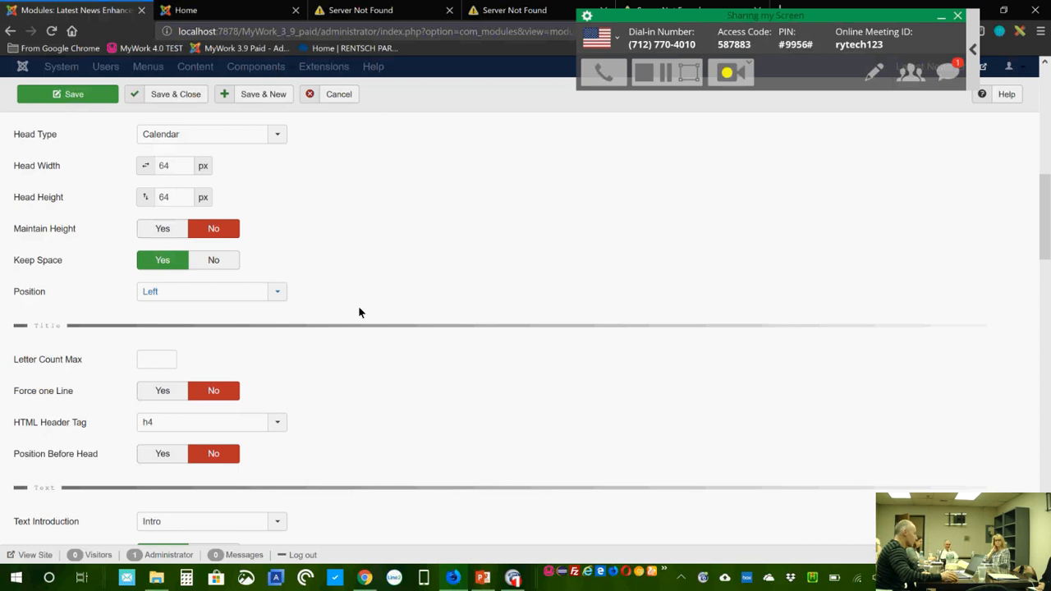
pyautogui.scroll(-1, 359, 309)
pyautogui.scroll(-1, 358, 312)
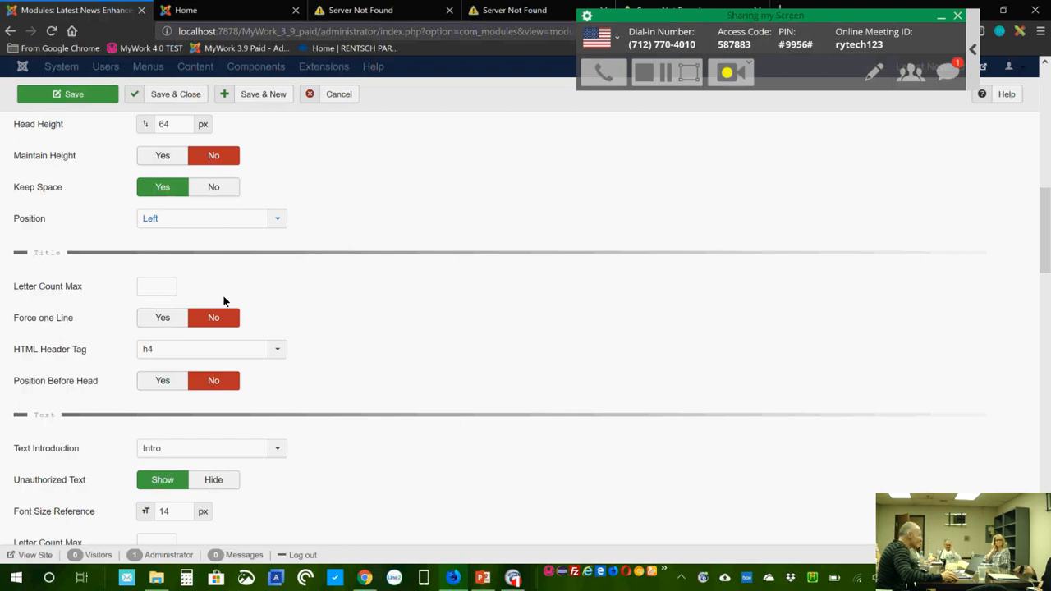
pyautogui.click(157, 286)
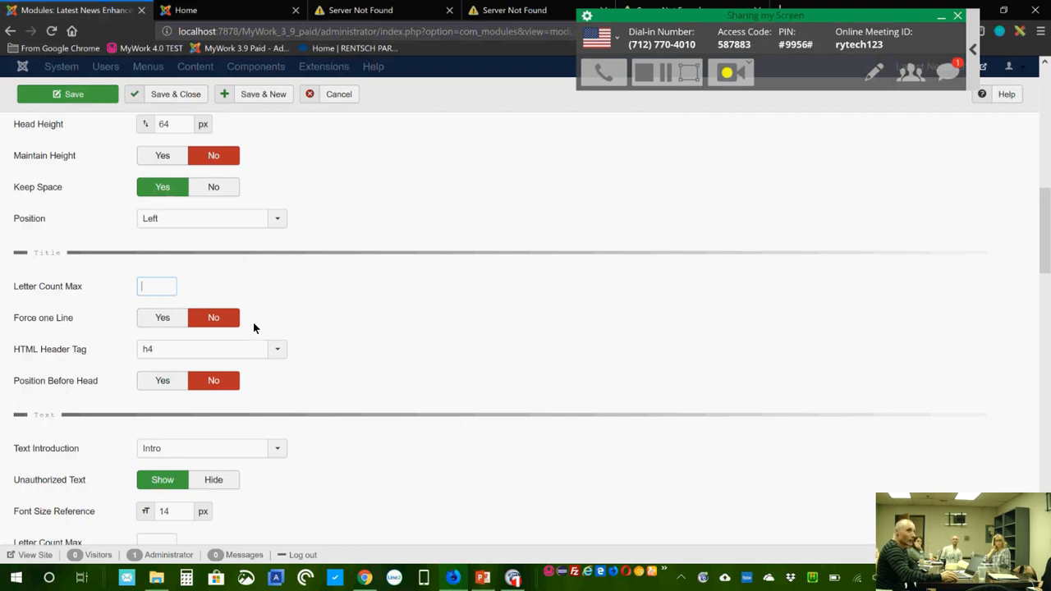
pyautogui.tripleClick(322, 301)
pyautogui.click(310, 302)
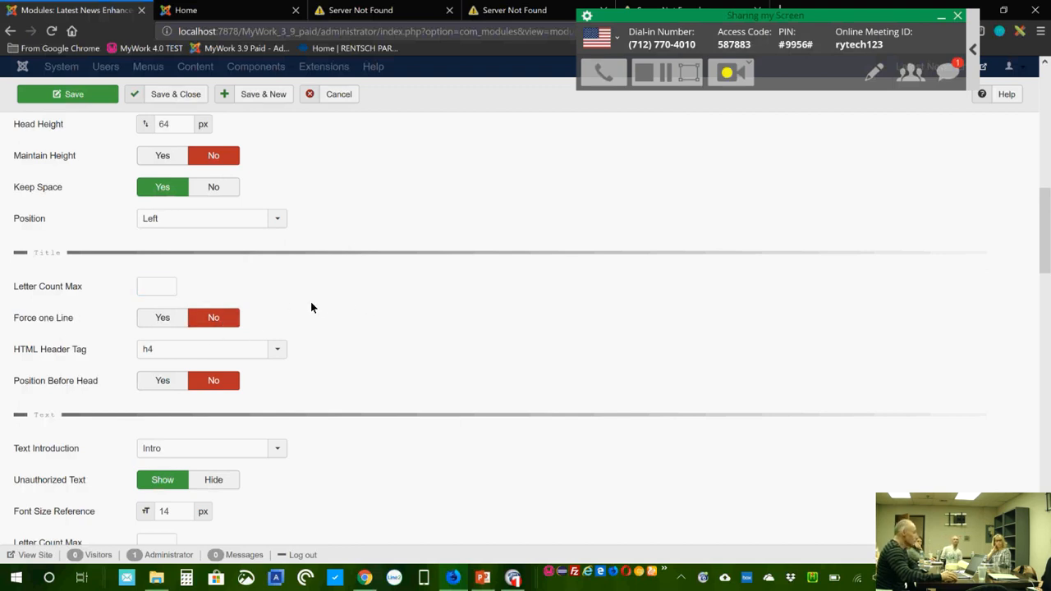
pyautogui.scroll(-1, 328, 310)
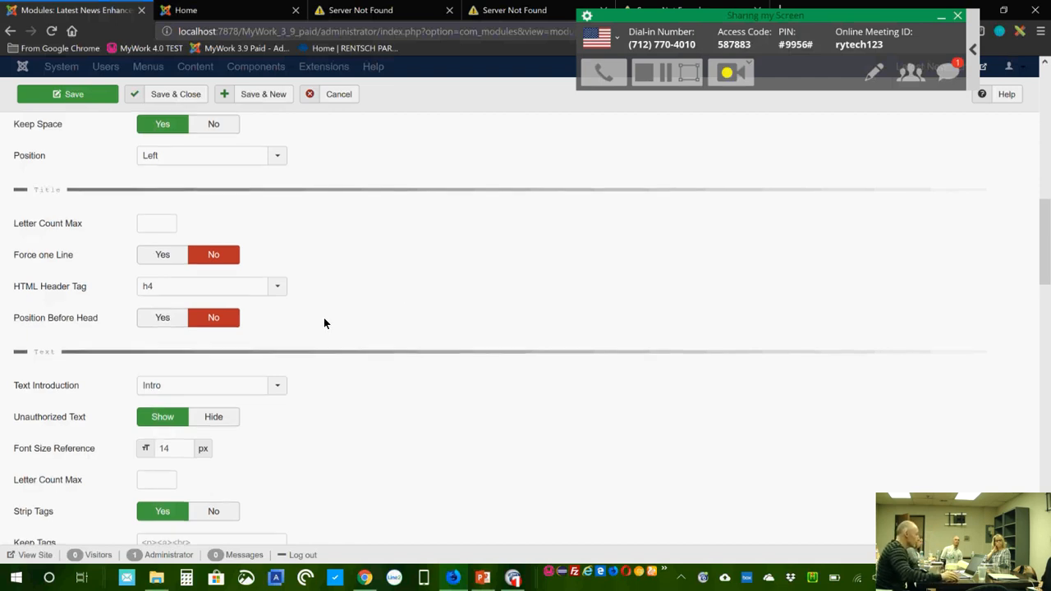
# Step: Set the intro text Letter Count Max to 75 and keep Intro as Text Introduction
pyautogui.scroll(-2, 323, 318)
pyautogui.scroll(-1, 359, 334)
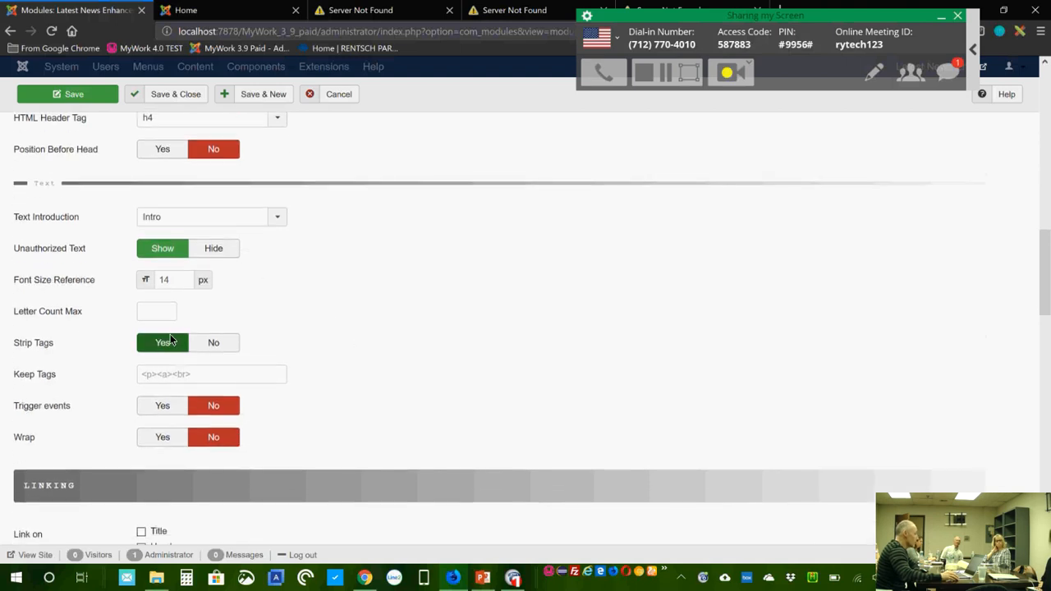
pyautogui.click(157, 310)
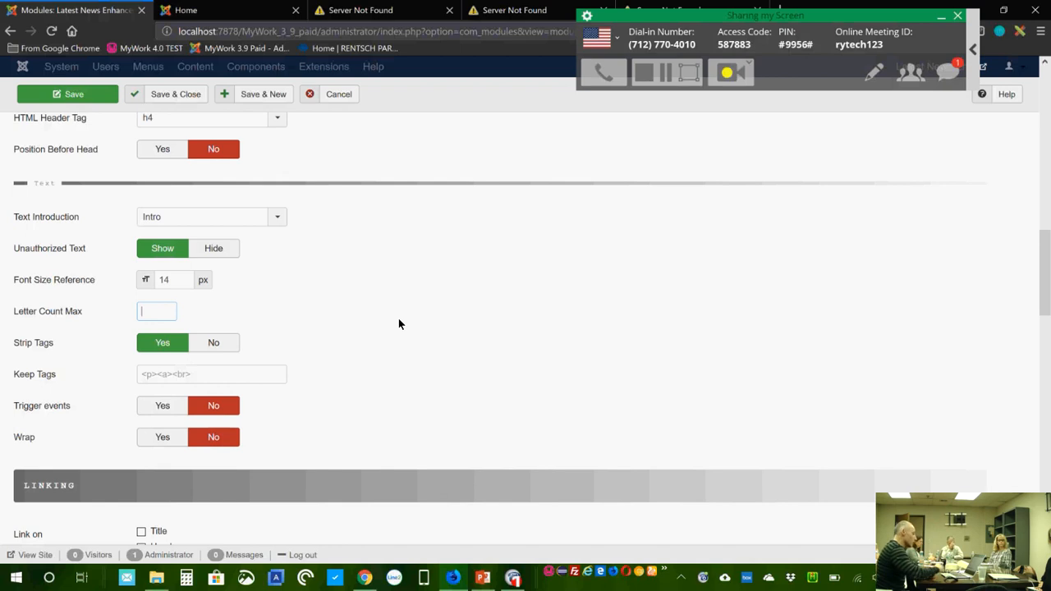
pyautogui.write('75')
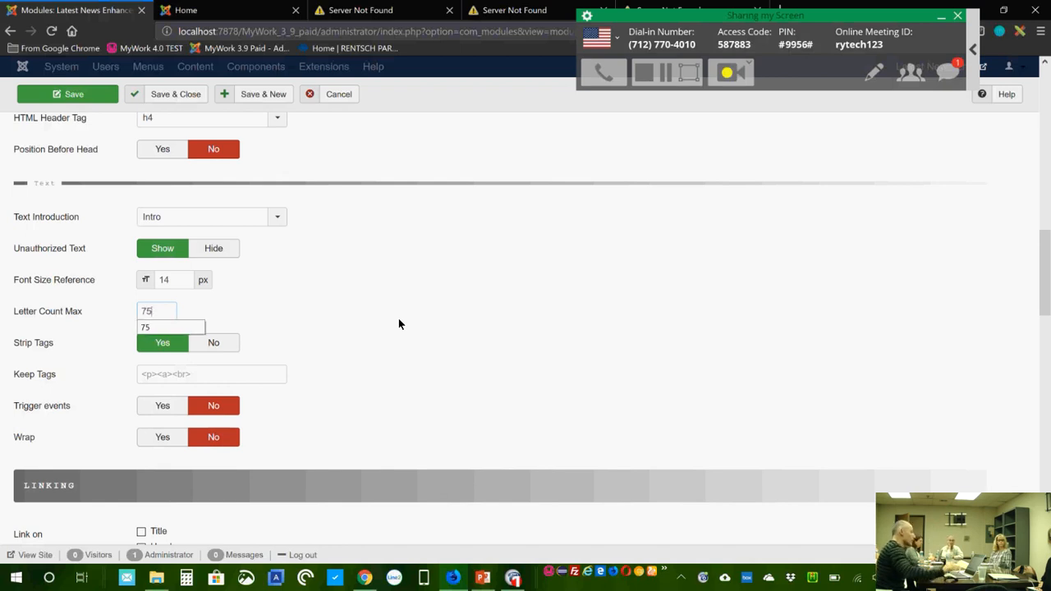
pyautogui.click(286, 315)
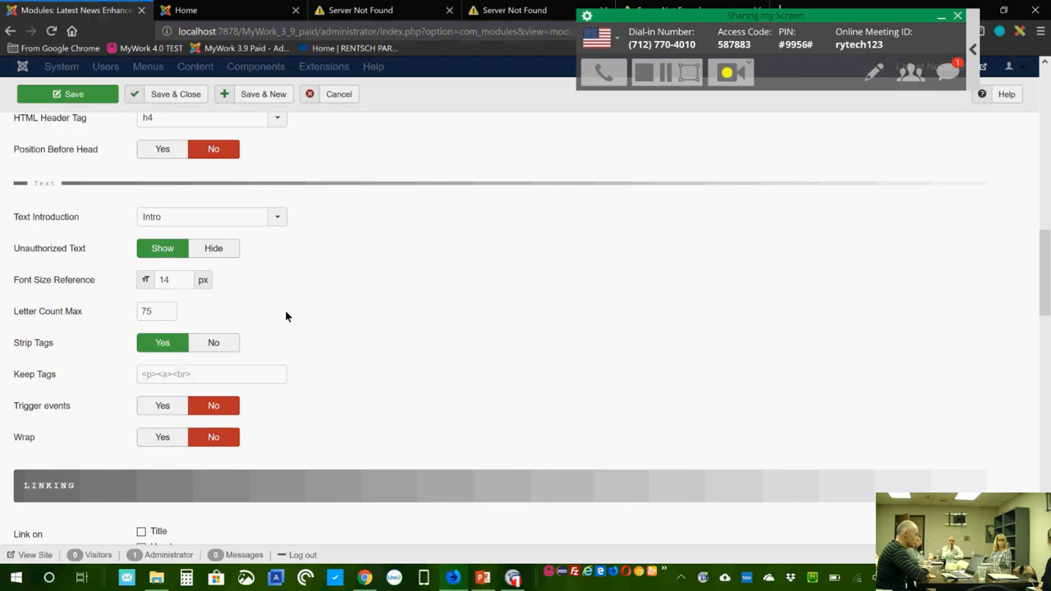
pyautogui.click(281, 222)
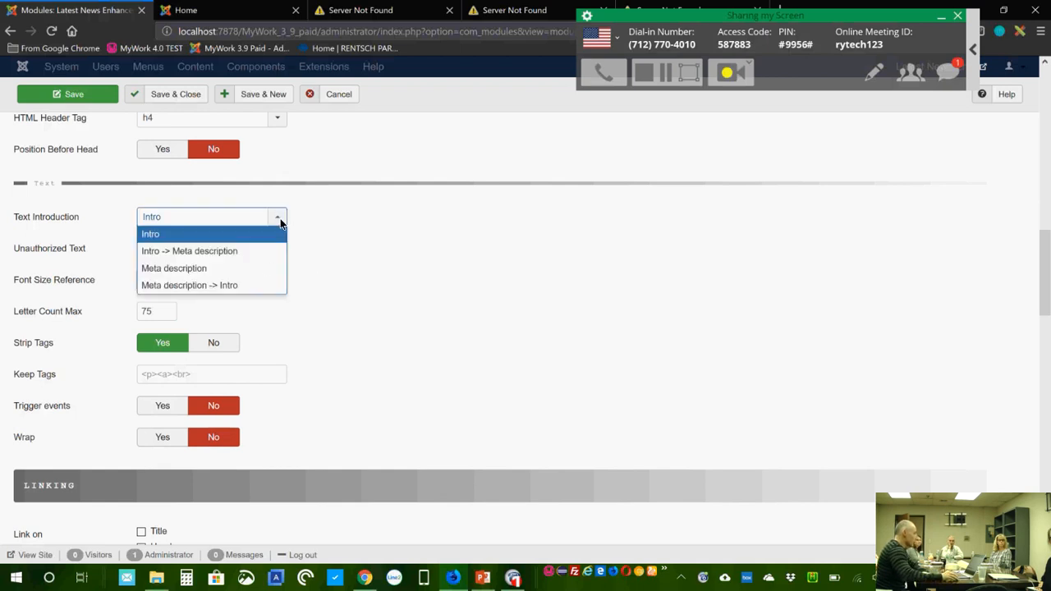
pyautogui.click(279, 218)
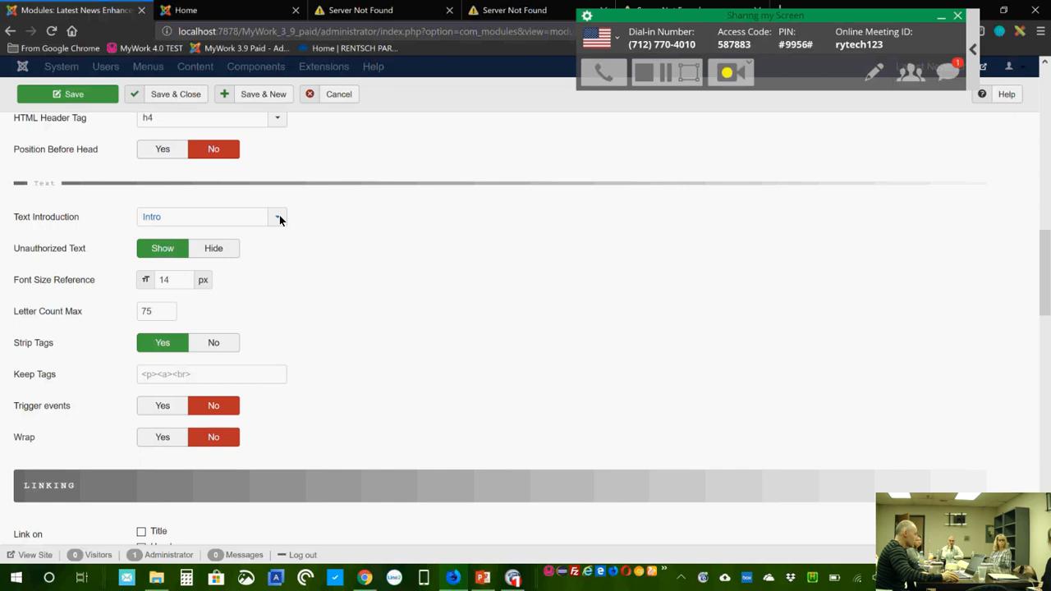
pyautogui.click(279, 219)
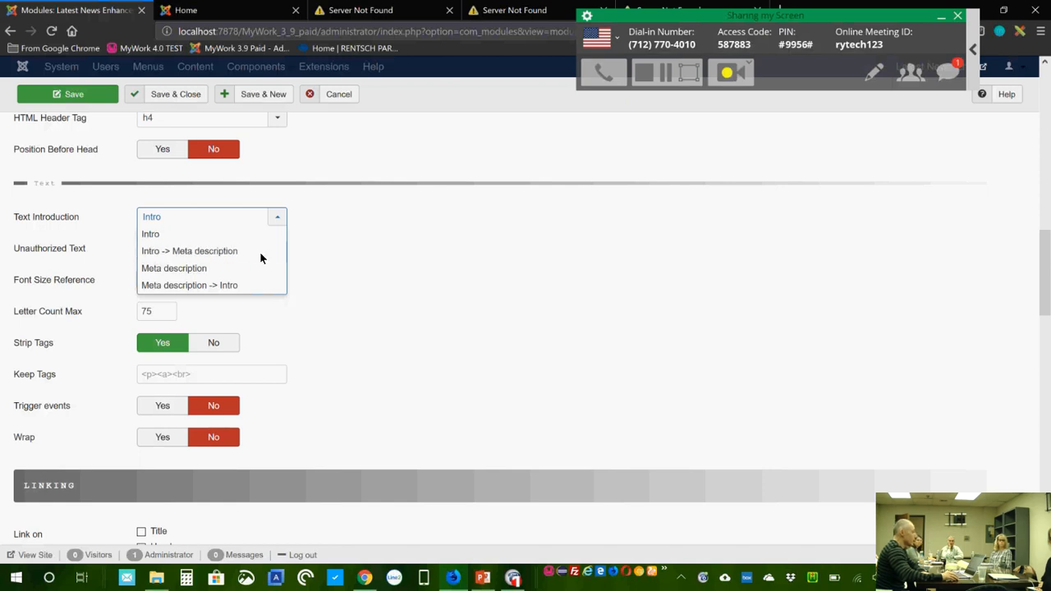
pyautogui.click(437, 280)
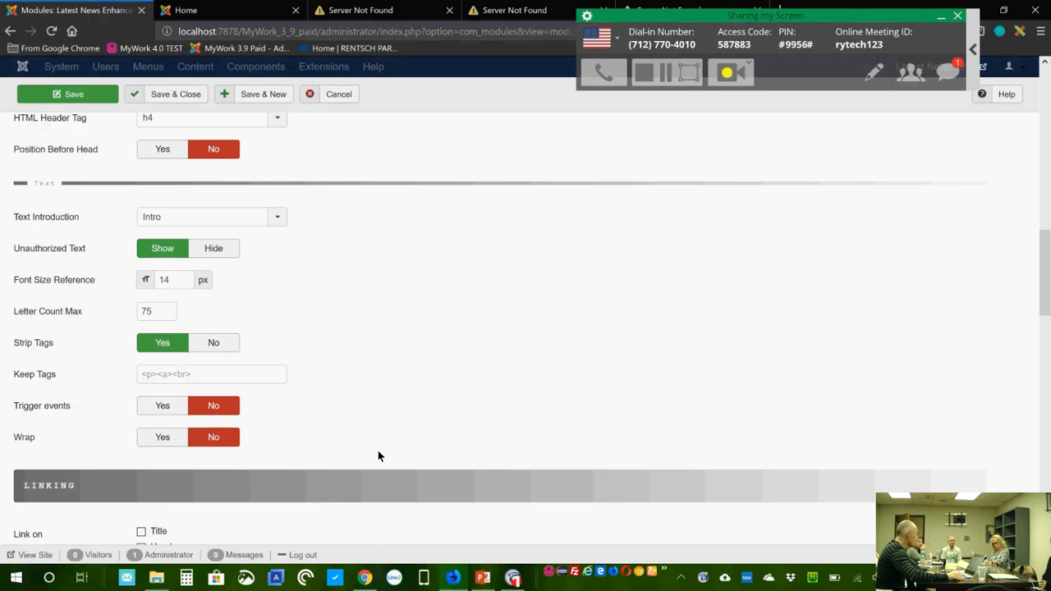
# Step: Keep only <a> tags and leave Wrap set to No after trying Yes
pyautogui.click(199, 374)
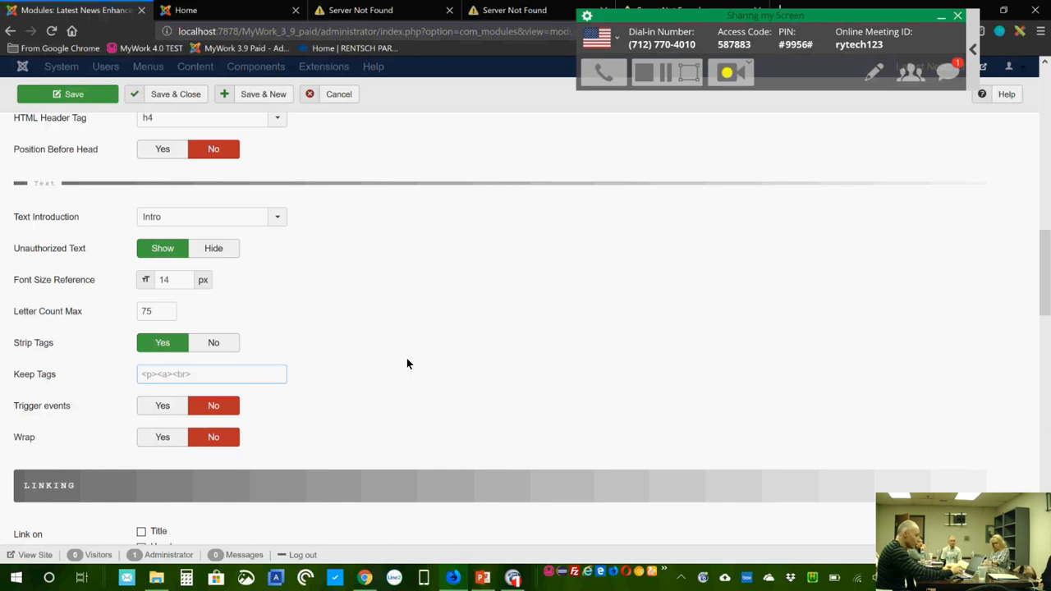
pyautogui.write('<a>')
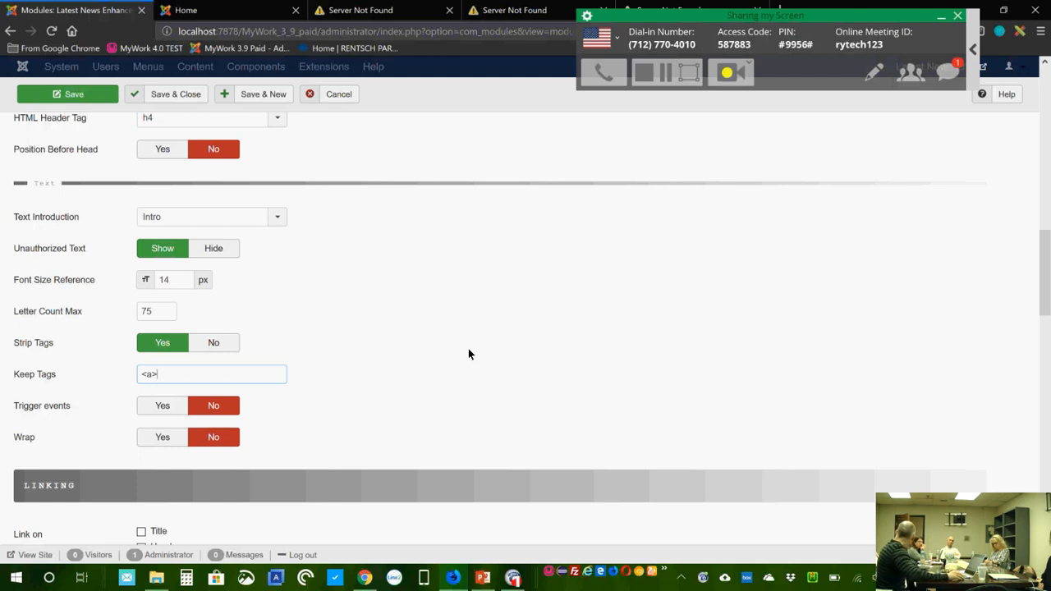
pyautogui.click(163, 440)
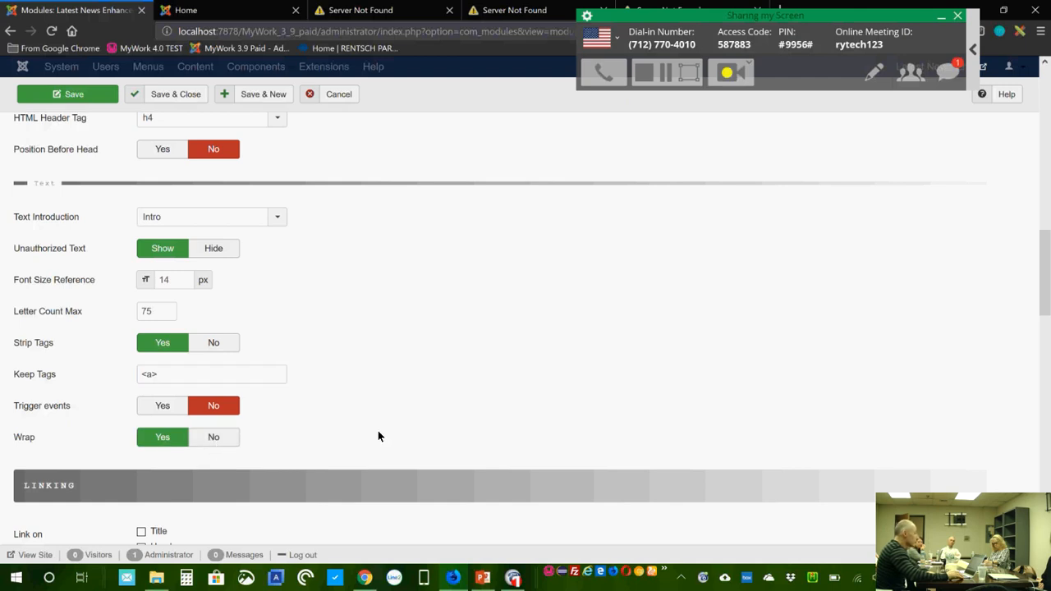
pyautogui.click(216, 438)
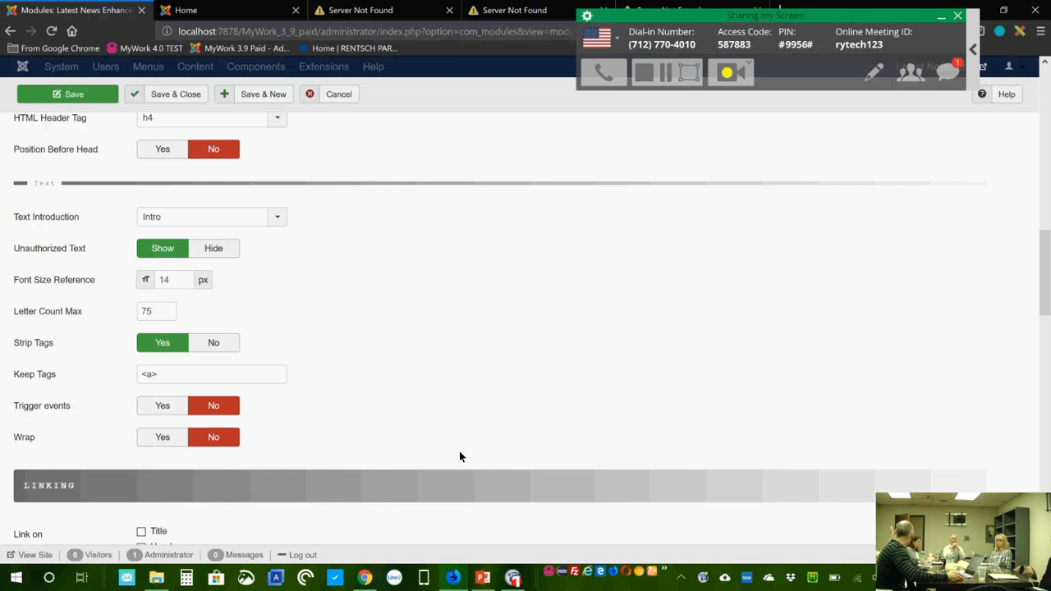
# Step: Tick Read More Link under Link on and leave Link to set to Item
pyautogui.scroll(-1, 423, 423)
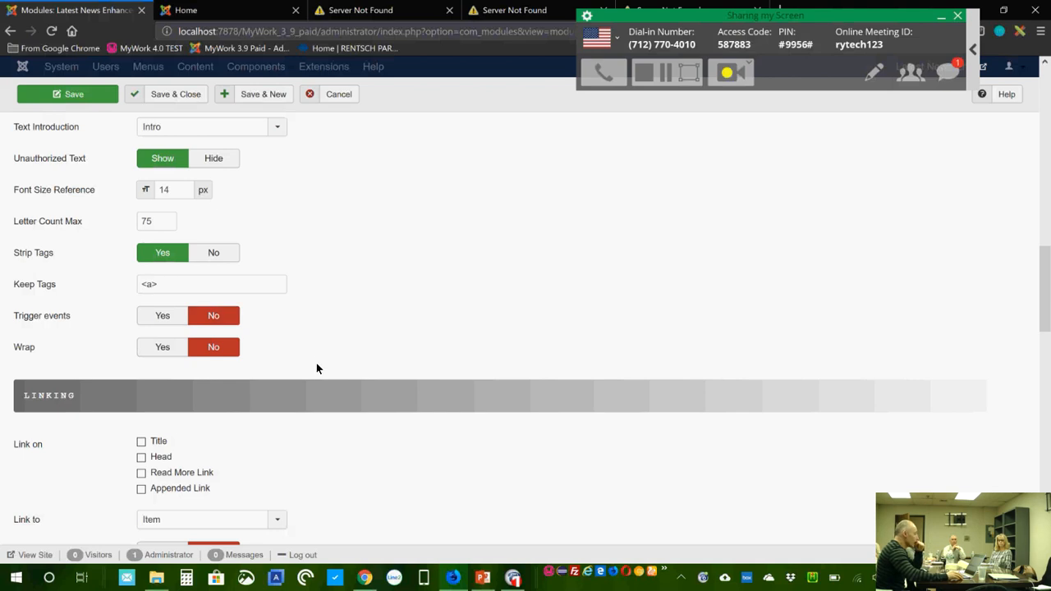
pyautogui.scroll(-1, 305, 359)
pyautogui.scroll(-1, 308, 363)
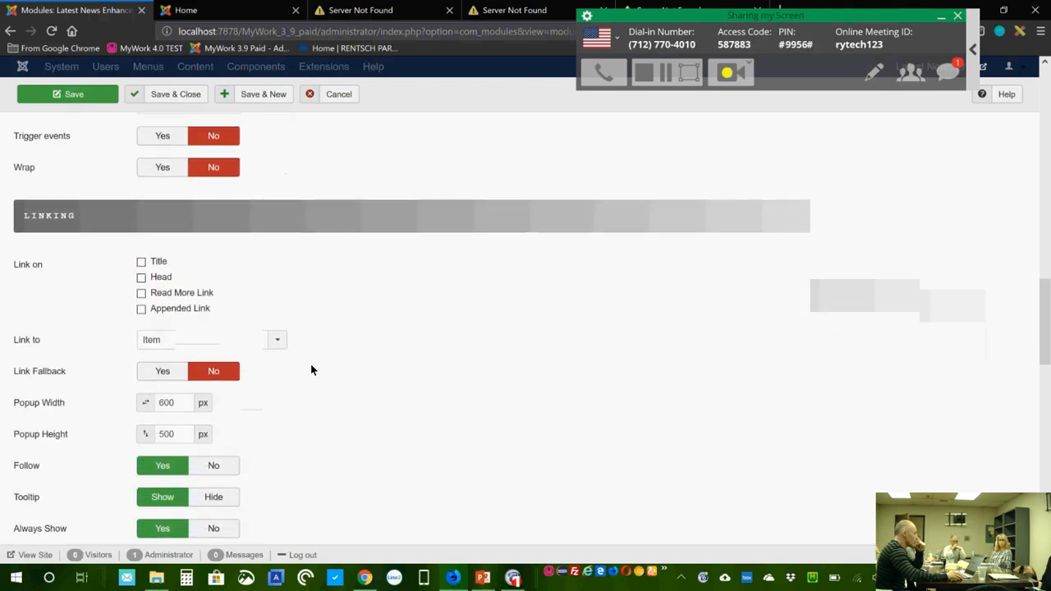
pyautogui.scroll(1, 428, 360)
pyautogui.scroll(-1, 427, 347)
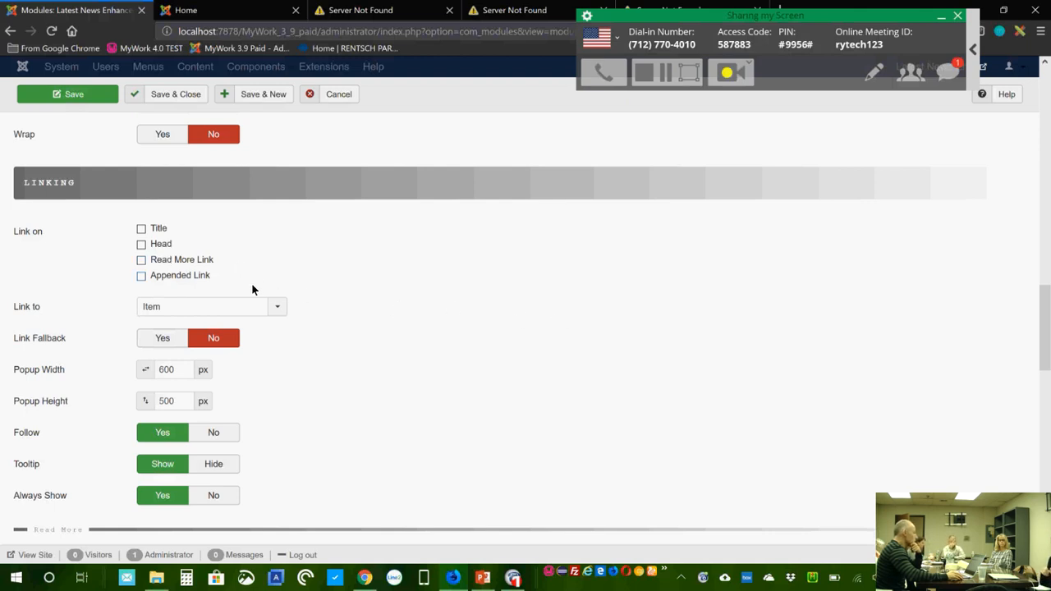
pyautogui.click(143, 262)
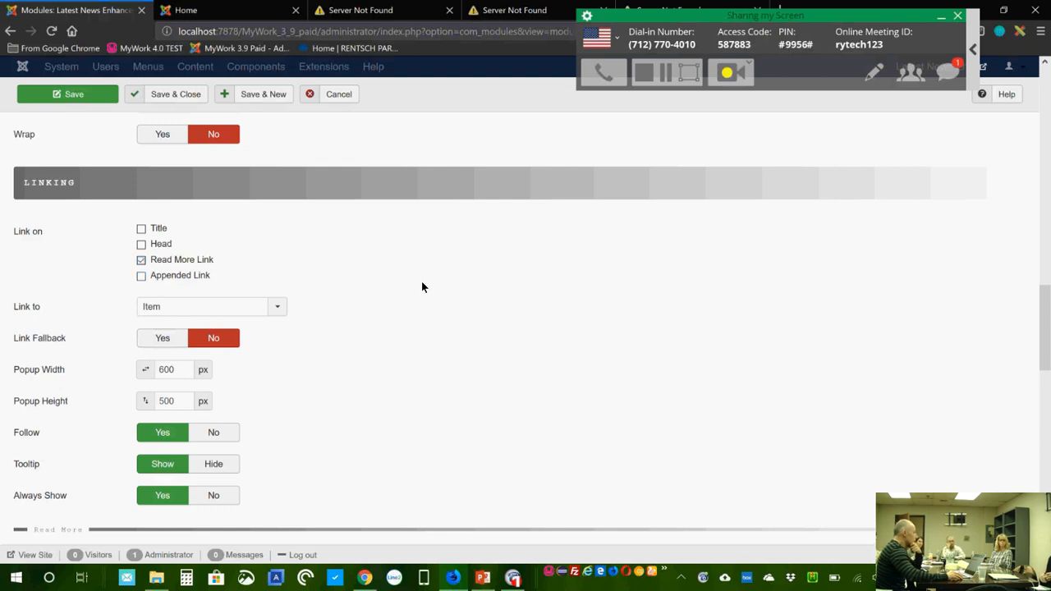
pyautogui.scroll(-1, 420, 289)
pyautogui.click(214, 271)
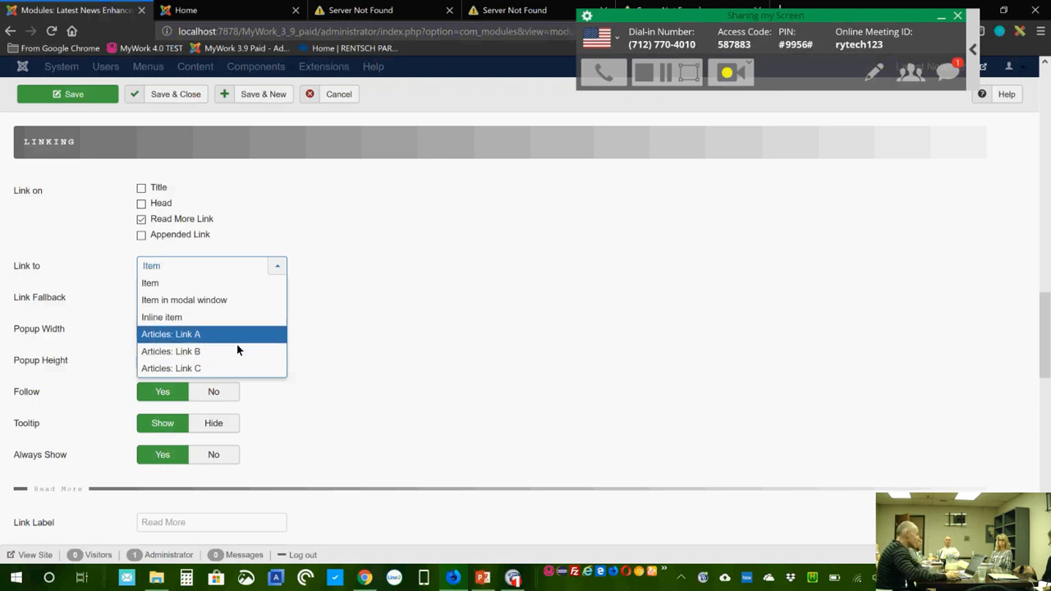
pyautogui.click(347, 334)
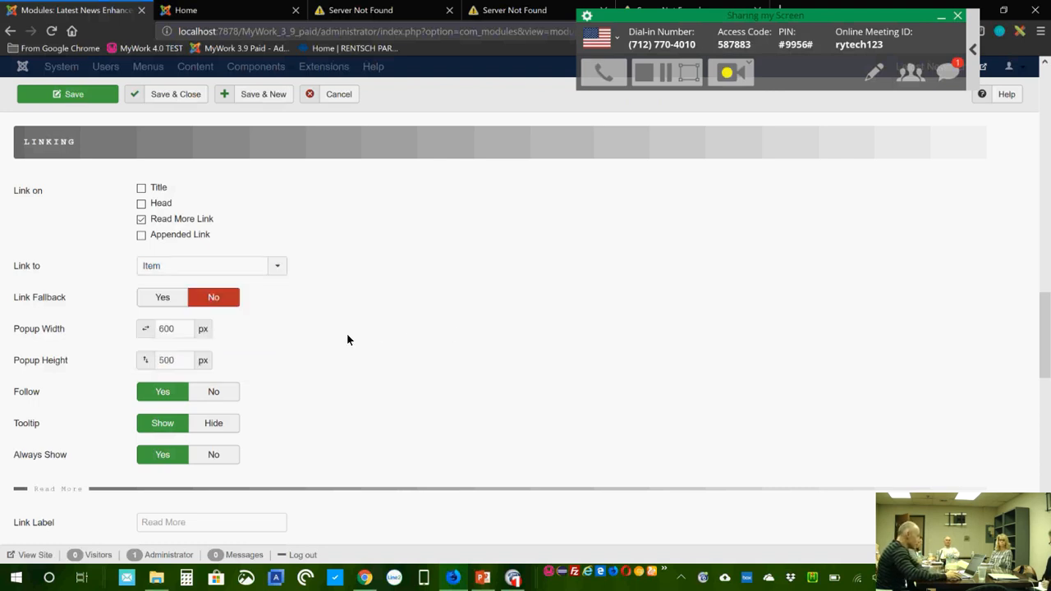
pyautogui.click(236, 267)
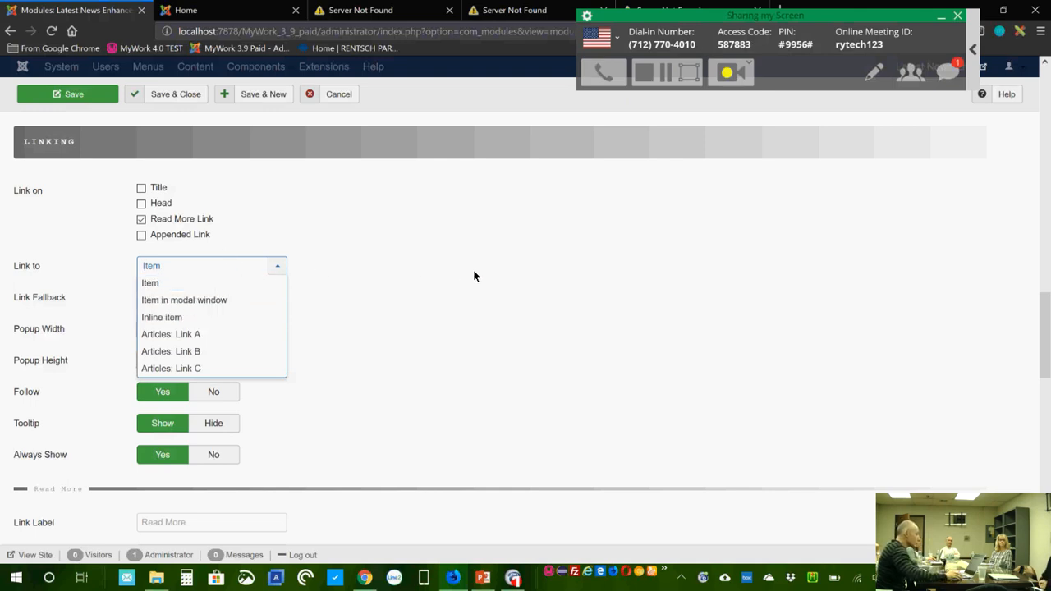
pyautogui.click(415, 277)
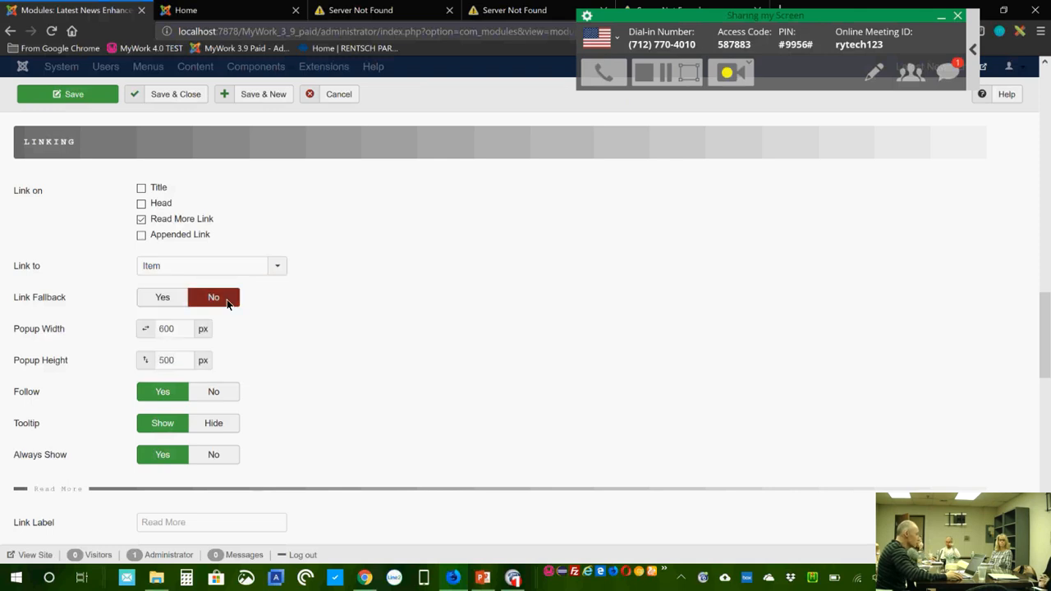
# Step: Enter 'Read the full article' as the Read More link label
pyautogui.scroll(-3, 310, 322)
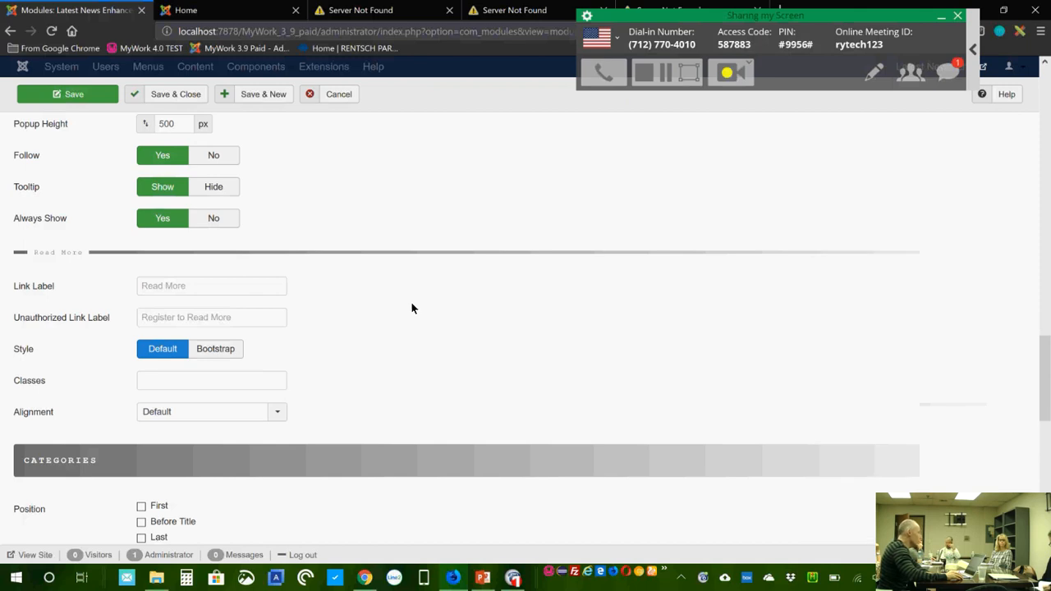
pyautogui.scroll(-1, 394, 298)
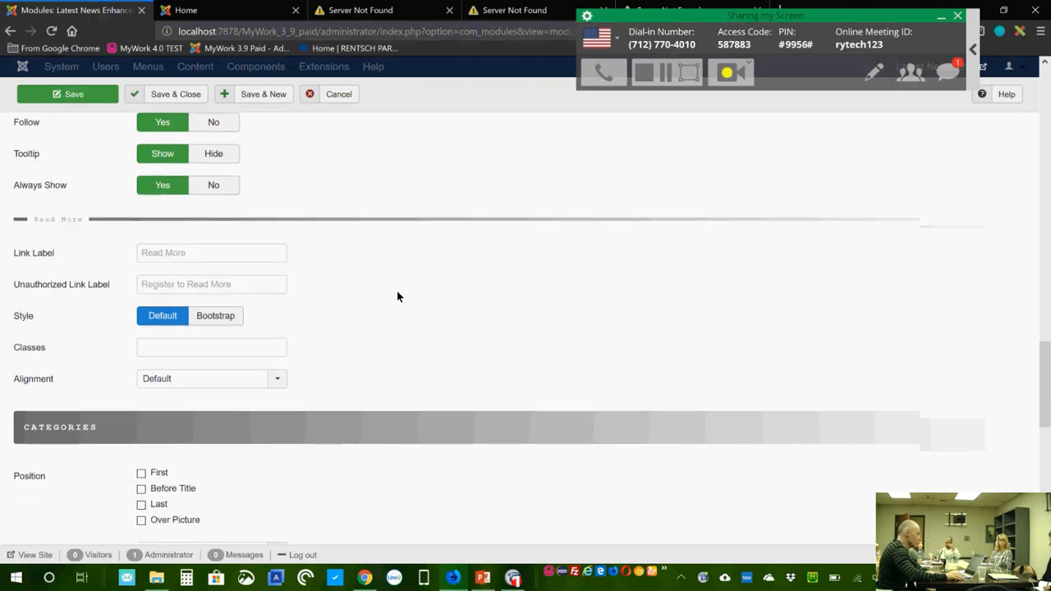
pyautogui.click(225, 255)
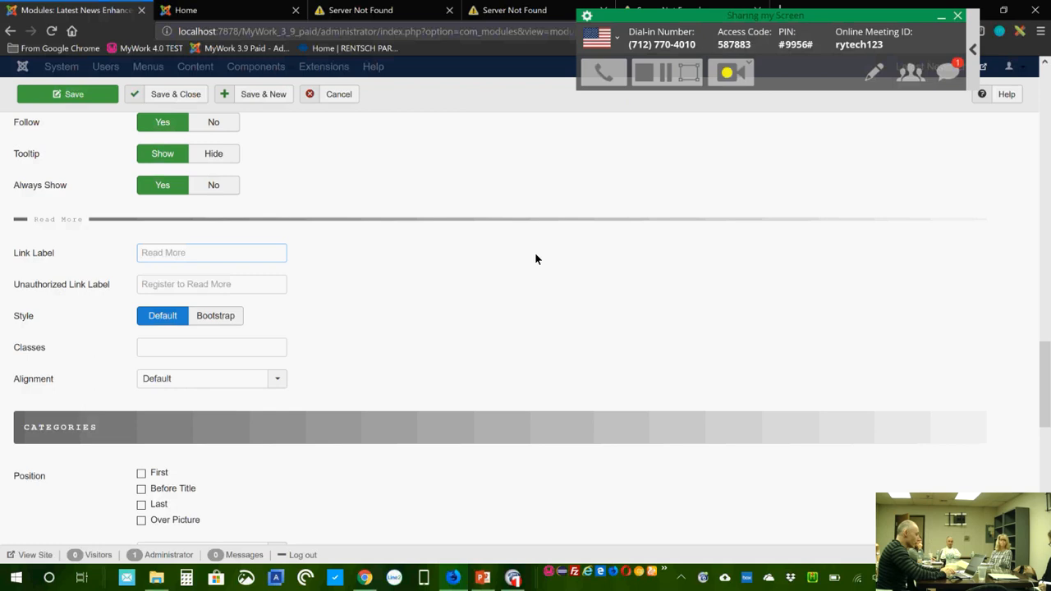
pyautogui.write('Read')
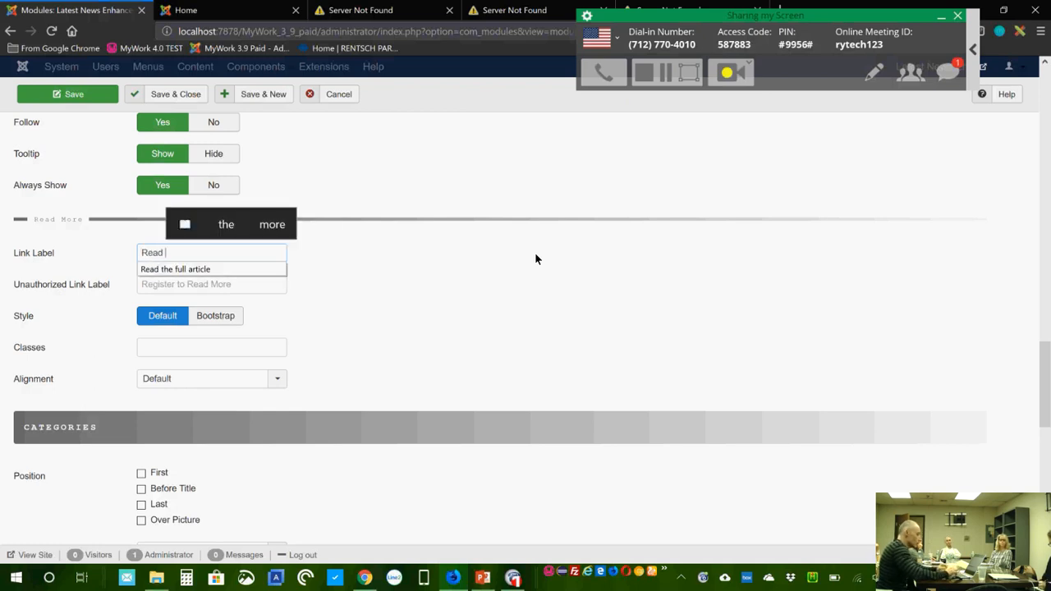
pyautogui.press('Down')
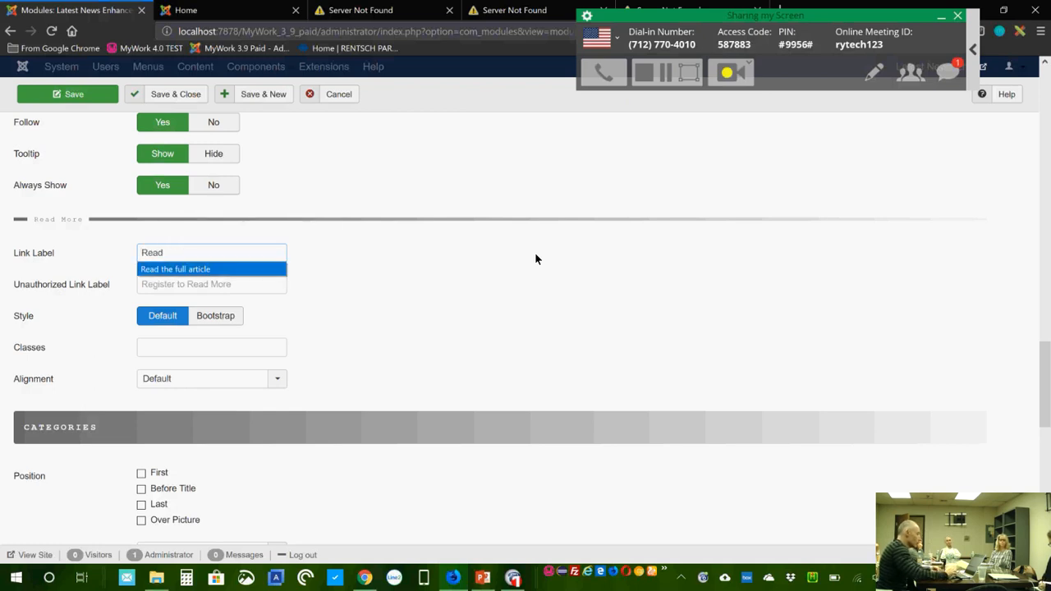
pyautogui.press('Return')
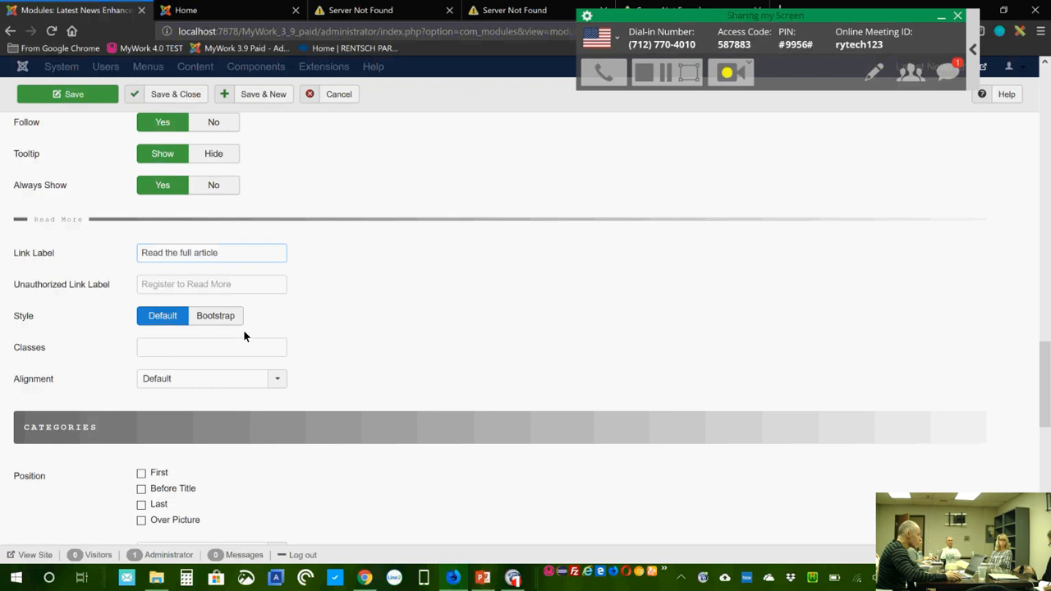
# Step: Give the link the btn class and return its style to Default after trying Bootstrap
pyautogui.click(219, 317)
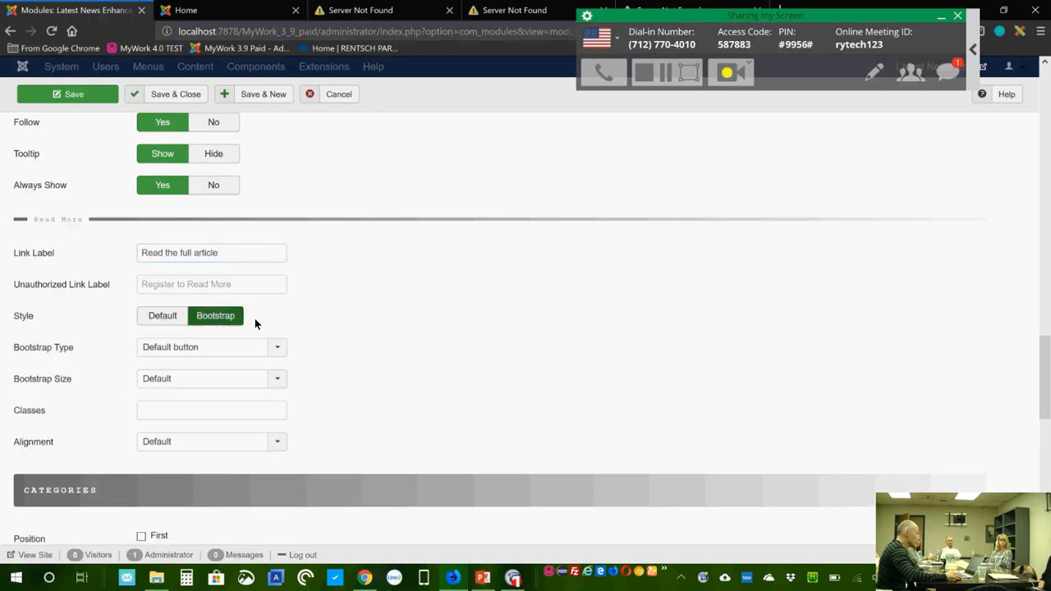
pyautogui.click(164, 316)
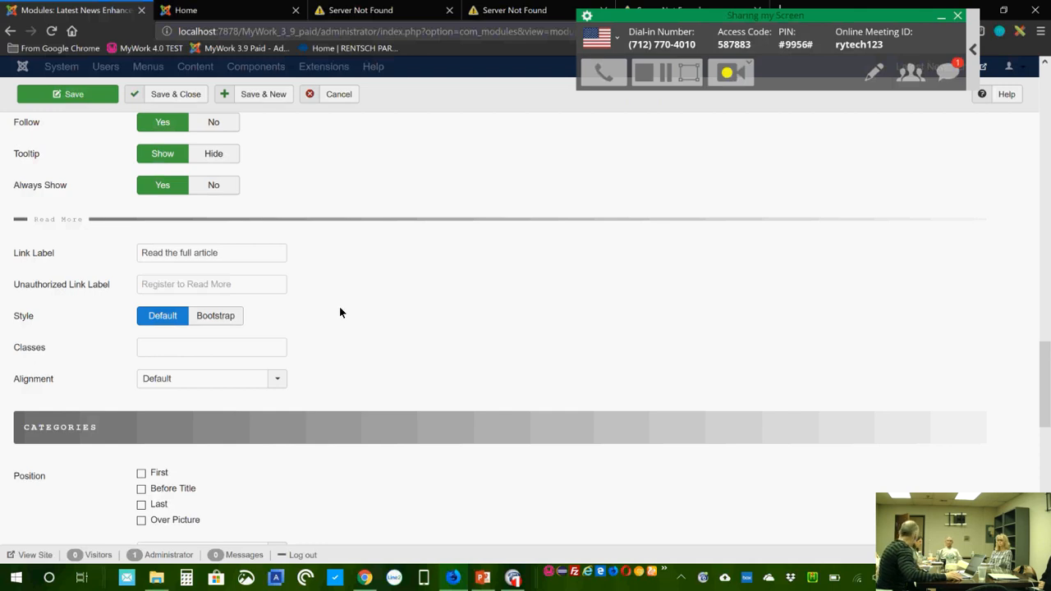
pyautogui.click(220, 316)
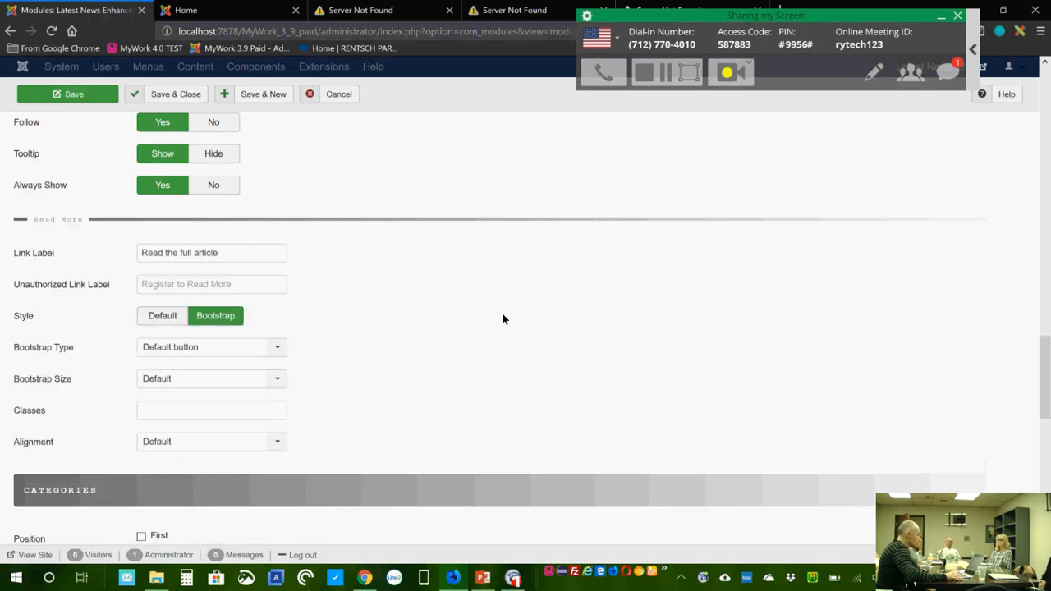
pyautogui.click(173, 411)
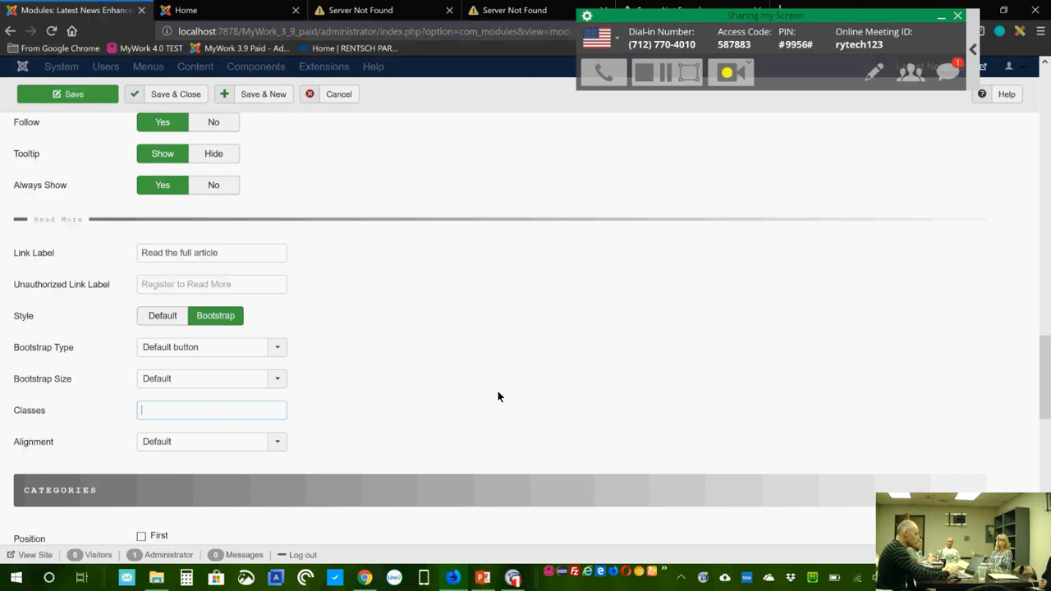
pyautogui.write('btn')
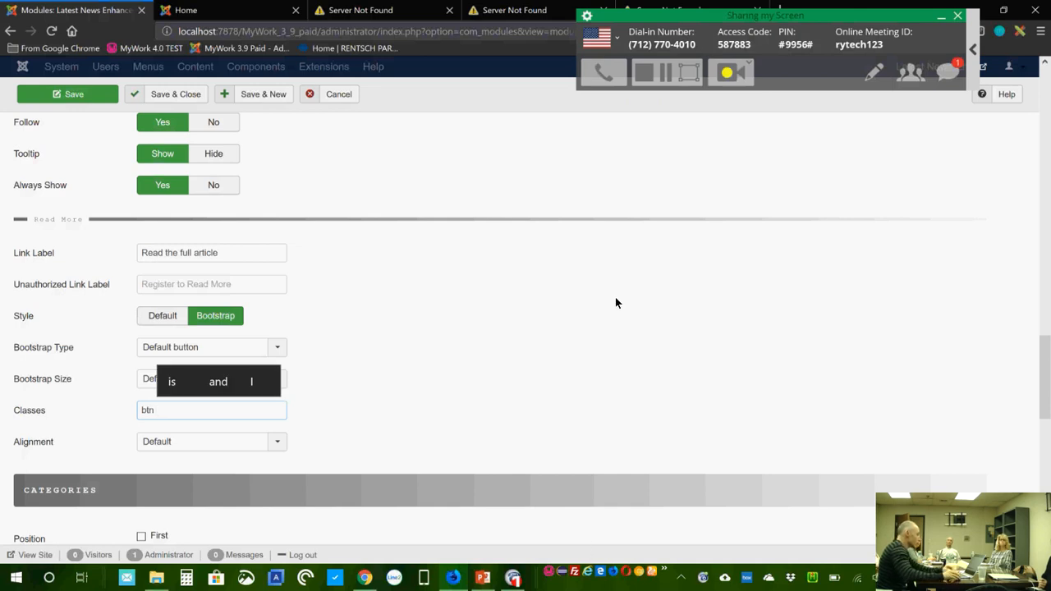
pyautogui.click(404, 350)
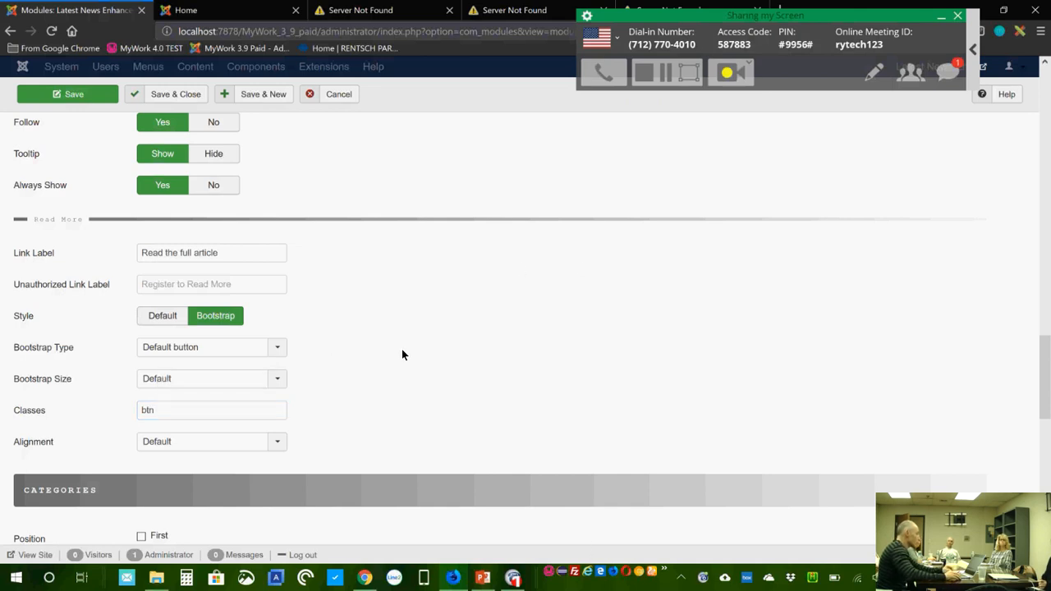
pyautogui.click(168, 315)
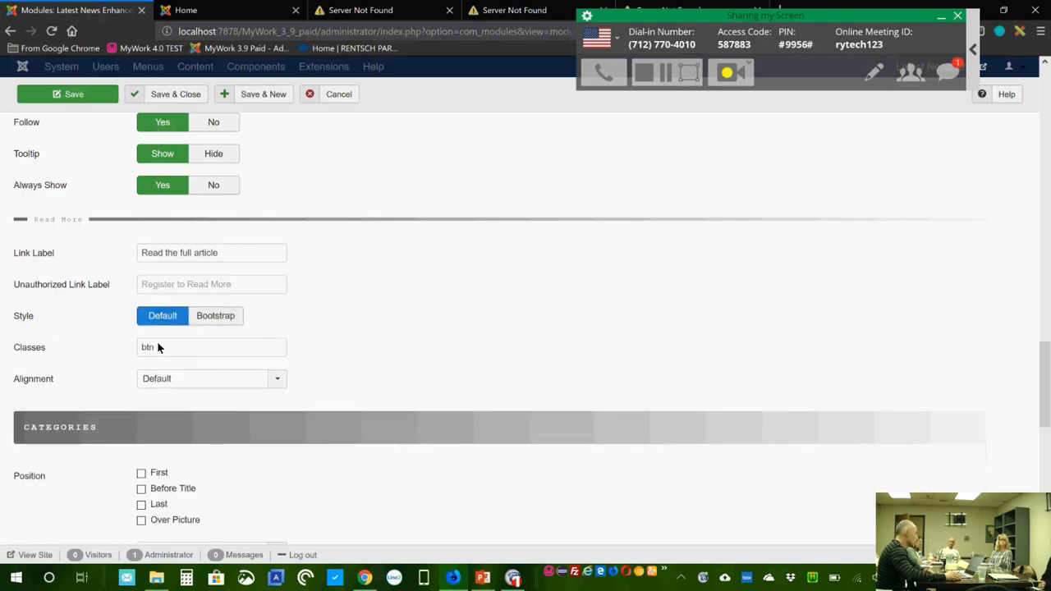
pyautogui.click(163, 348)
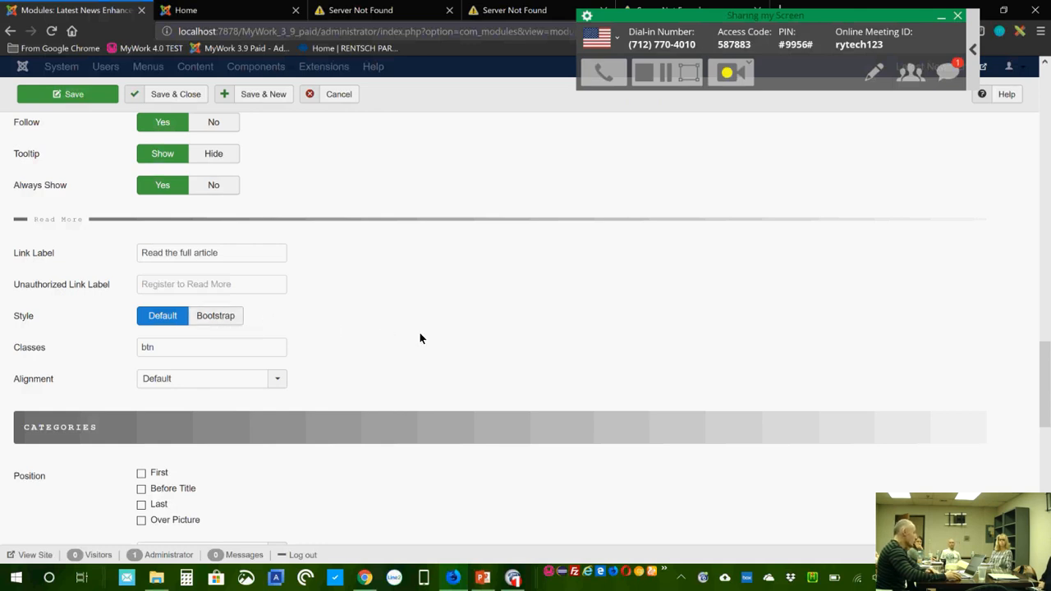
pyautogui.scroll(-1, 392, 356)
pyautogui.scroll(-2, 389, 350)
pyautogui.scroll(-2, 390, 351)
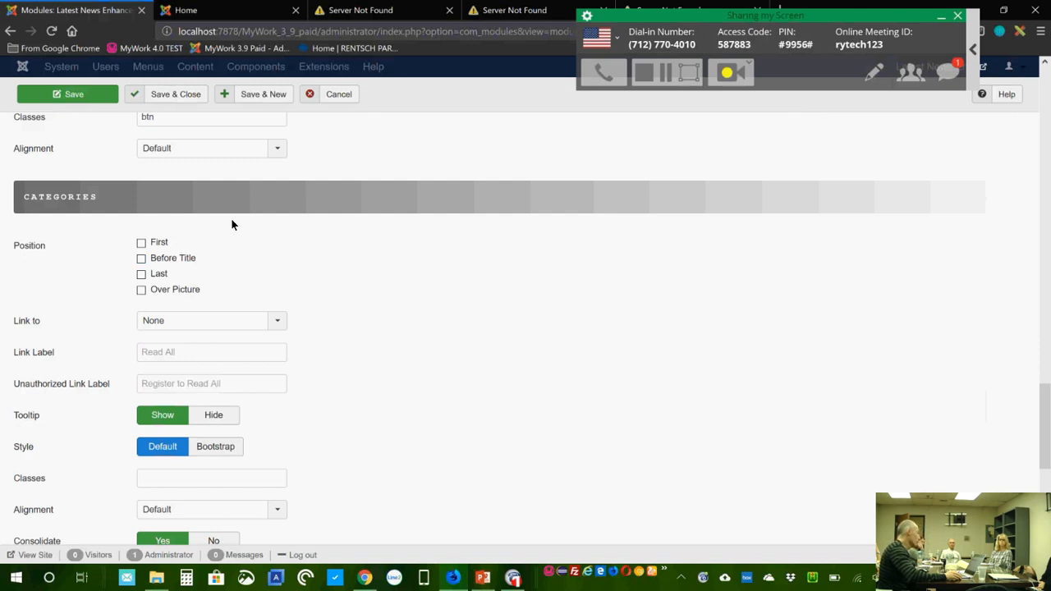
pyautogui.scroll(-1, 338, 268)
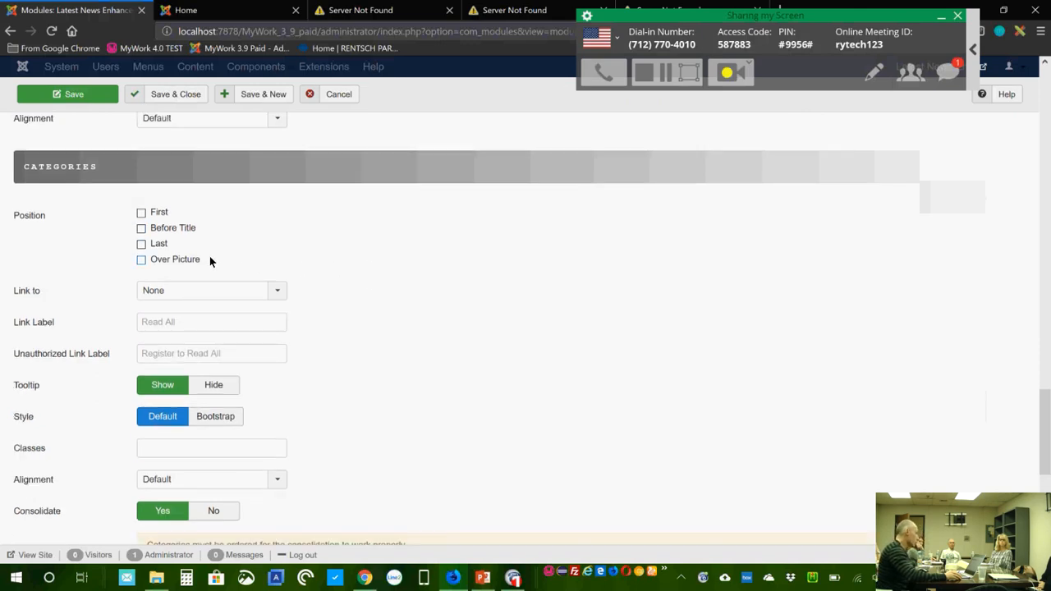
pyautogui.scroll(-4, 420, 465)
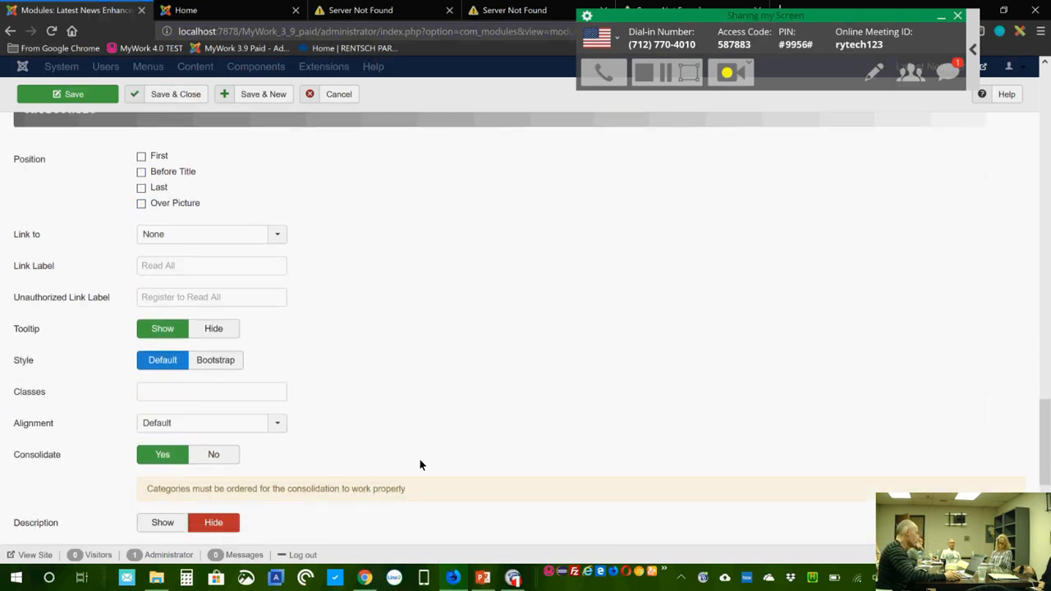
pyautogui.scroll(-1, 376, 362)
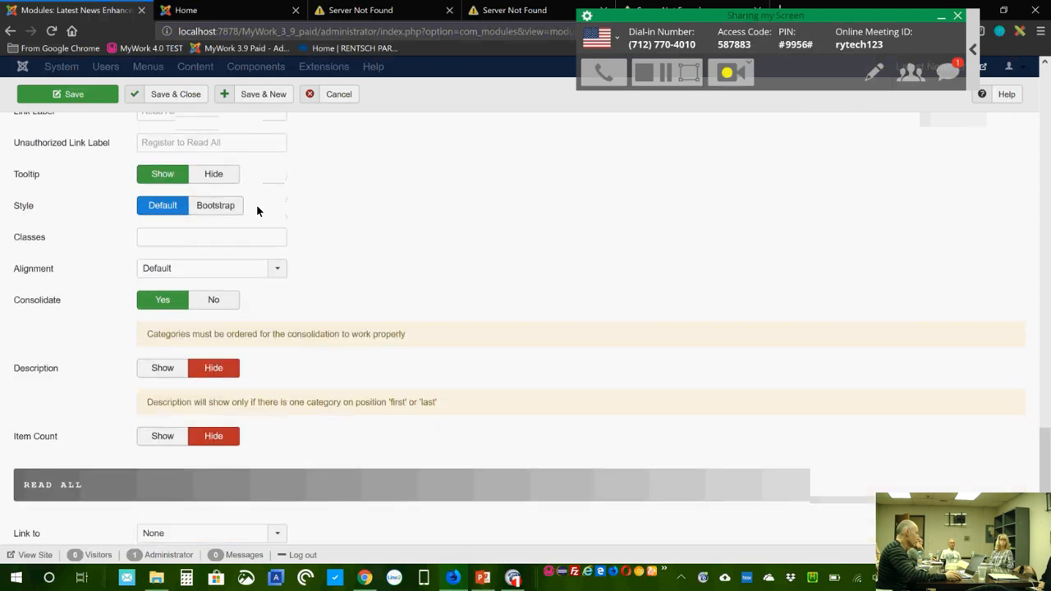
pyautogui.scroll(1, 358, 329)
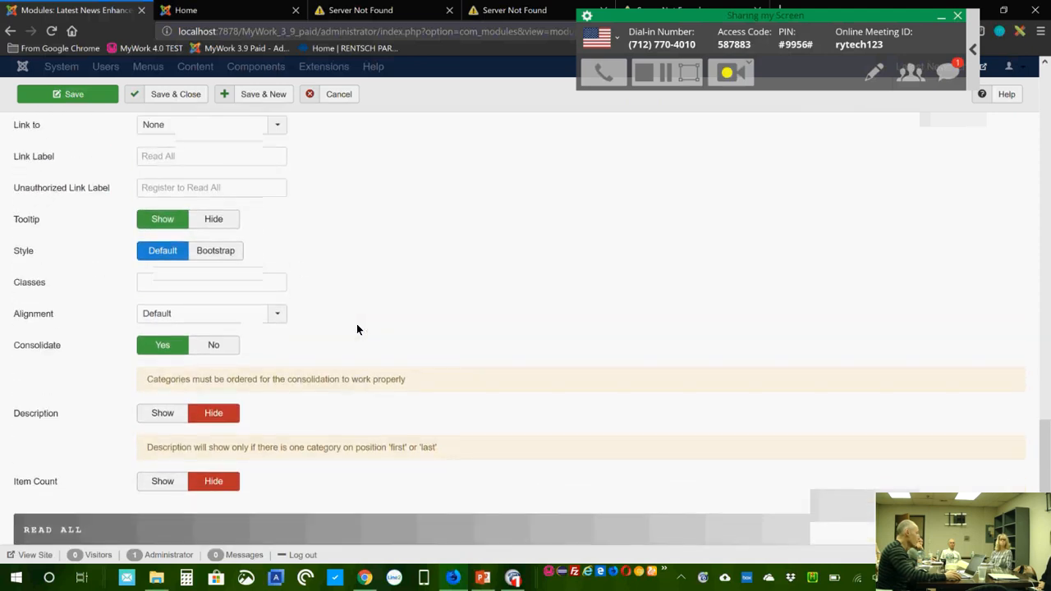
pyautogui.scroll(1, 356, 329)
pyautogui.scroll(-3, 357, 328)
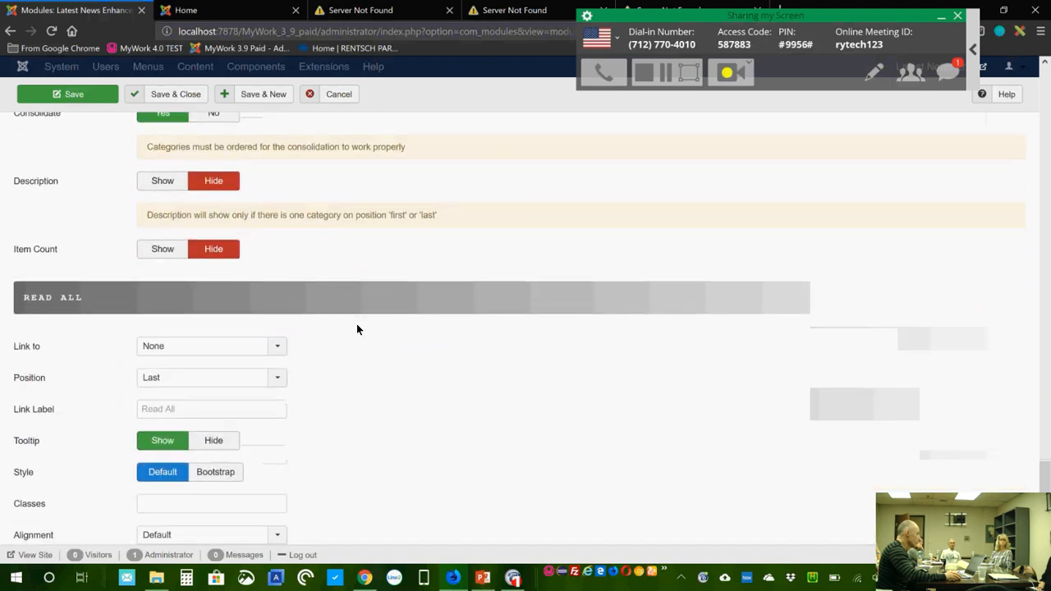
pyautogui.scroll(-1, 357, 329)
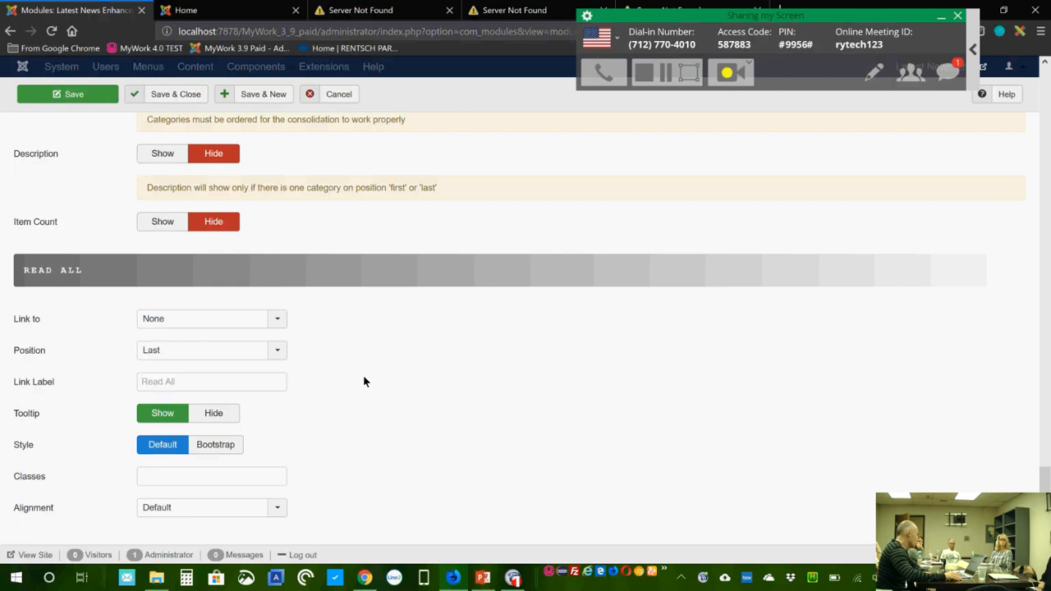
pyautogui.click(277, 319)
pyautogui.click(278, 319)
pyautogui.click(282, 321)
pyautogui.moveTo(282, 365); pyautogui.dragTo(279, 506)
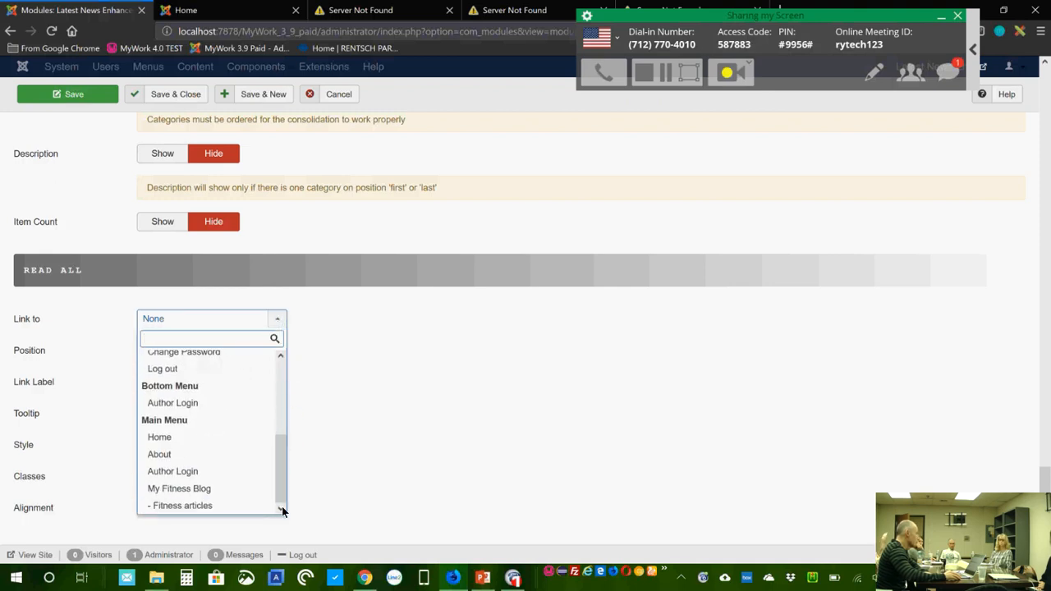
pyautogui.click(416, 467)
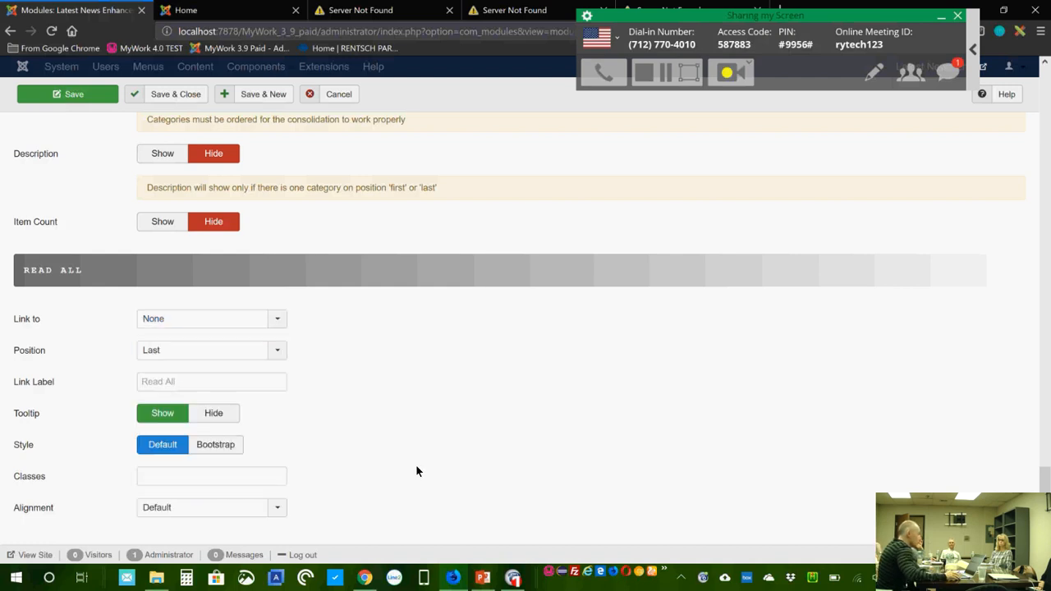
pyautogui.scroll(4, 296, 465)
pyautogui.scroll(5, 294, 460)
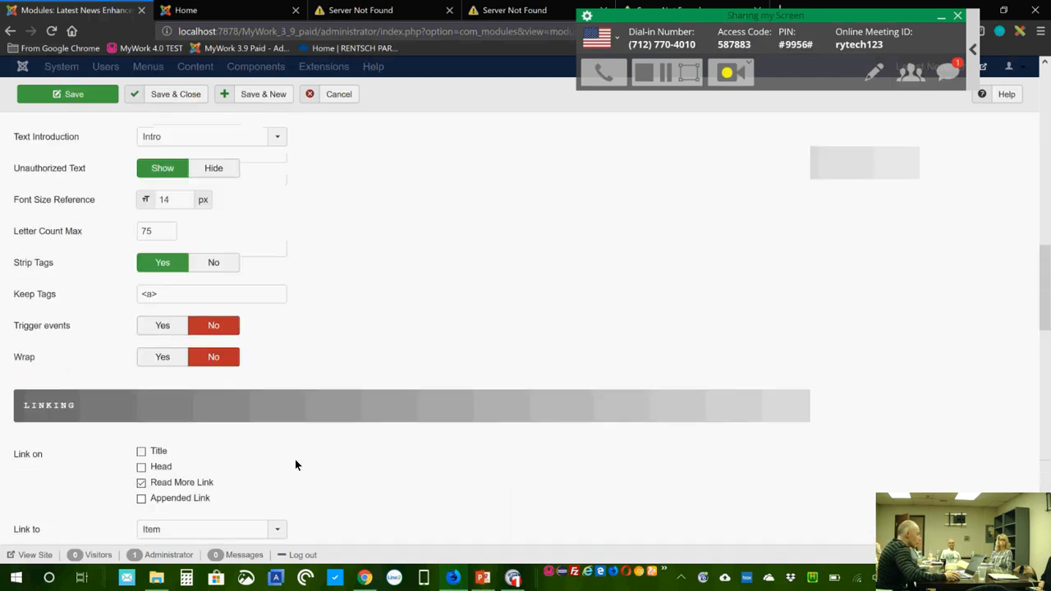
# Step: Assign the module only to the Main Menu Home page and save it
pyautogui.scroll(7, 294, 459)
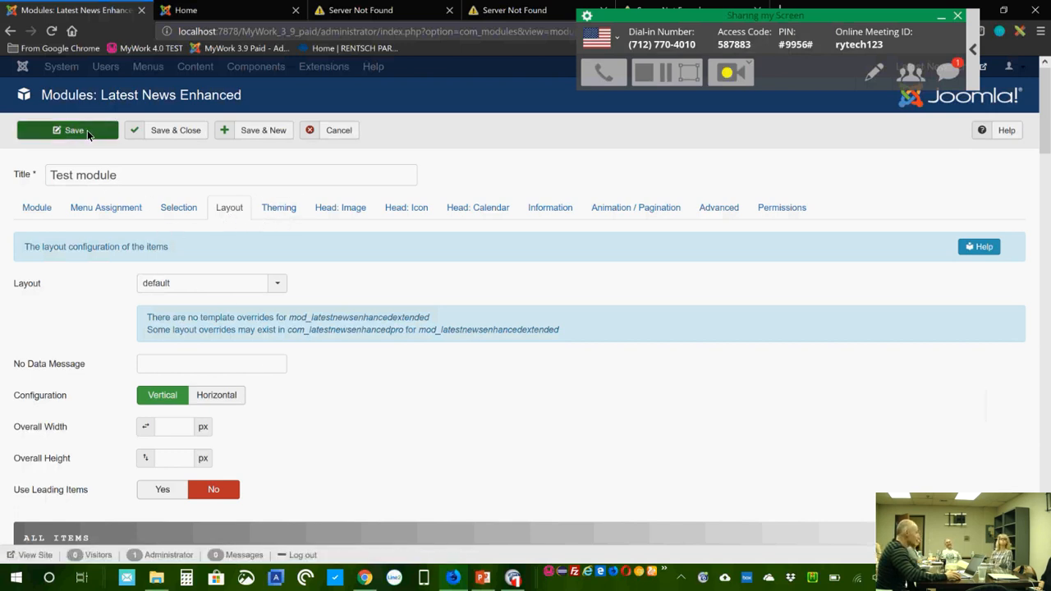
pyautogui.click(98, 213)
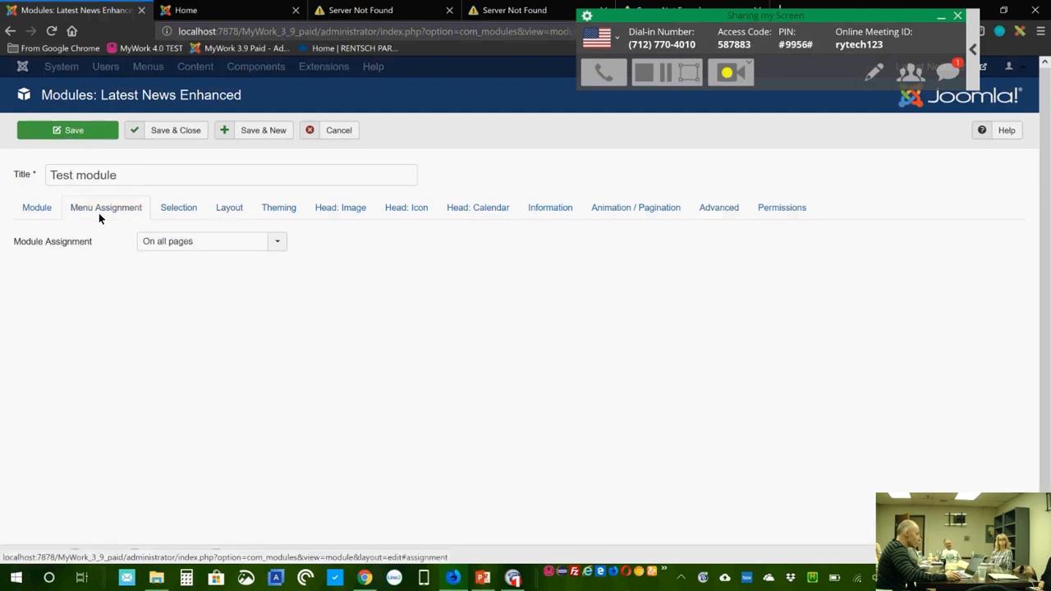
pyautogui.click(193, 242)
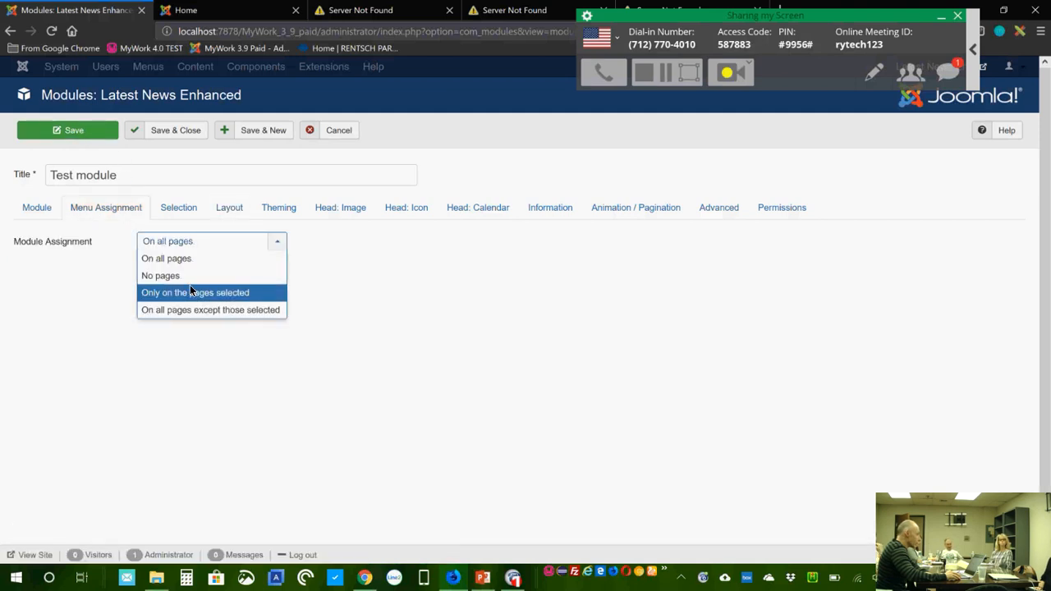
pyautogui.click(192, 298)
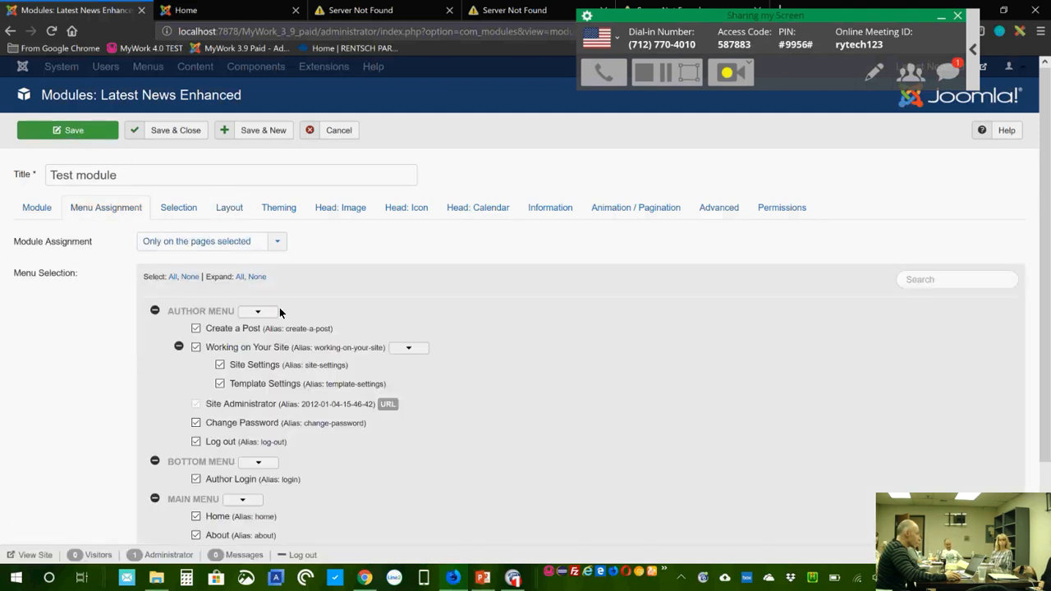
pyautogui.click(193, 277)
pyautogui.scroll(-3, 439, 394)
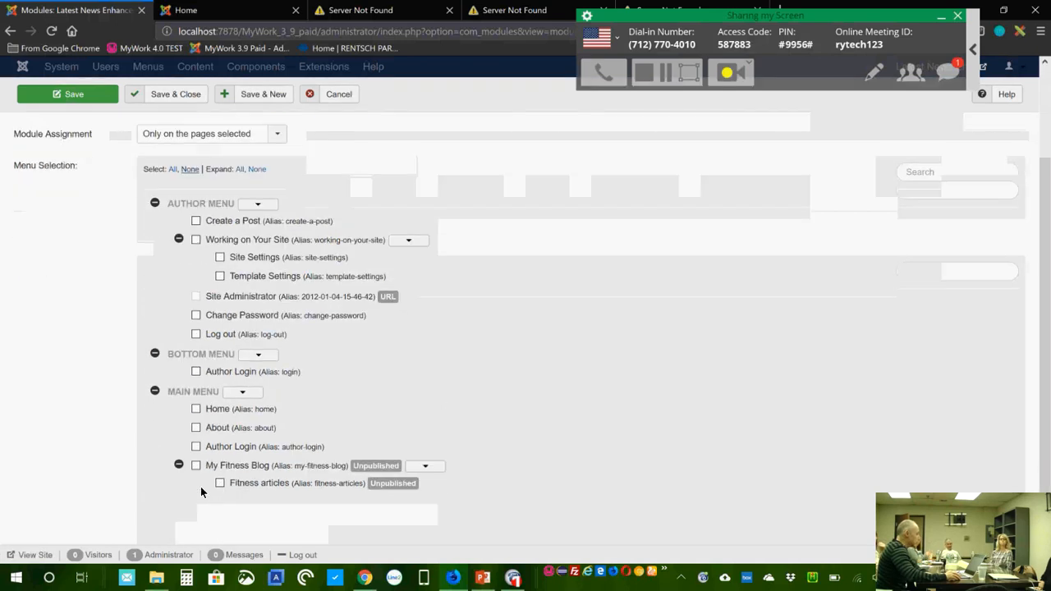
pyautogui.click(196, 409)
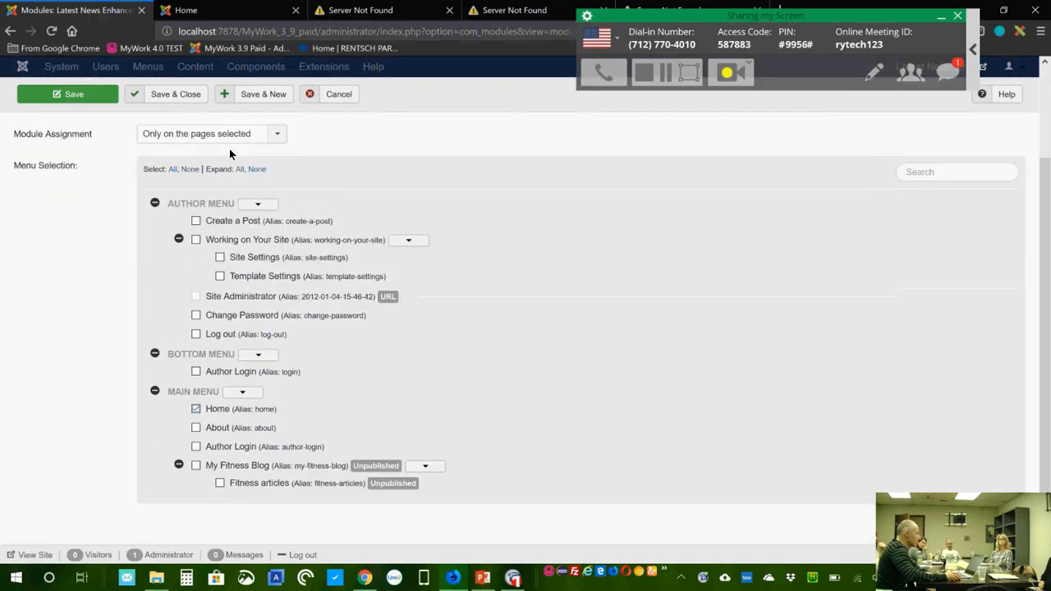
pyautogui.click(88, 94)
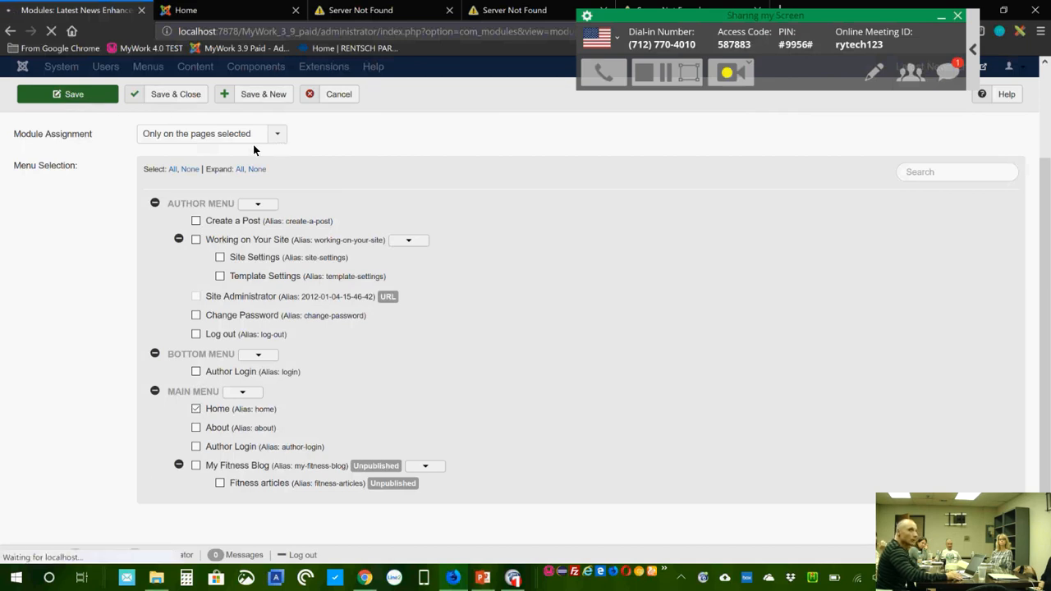
pyautogui.click(221, 13)
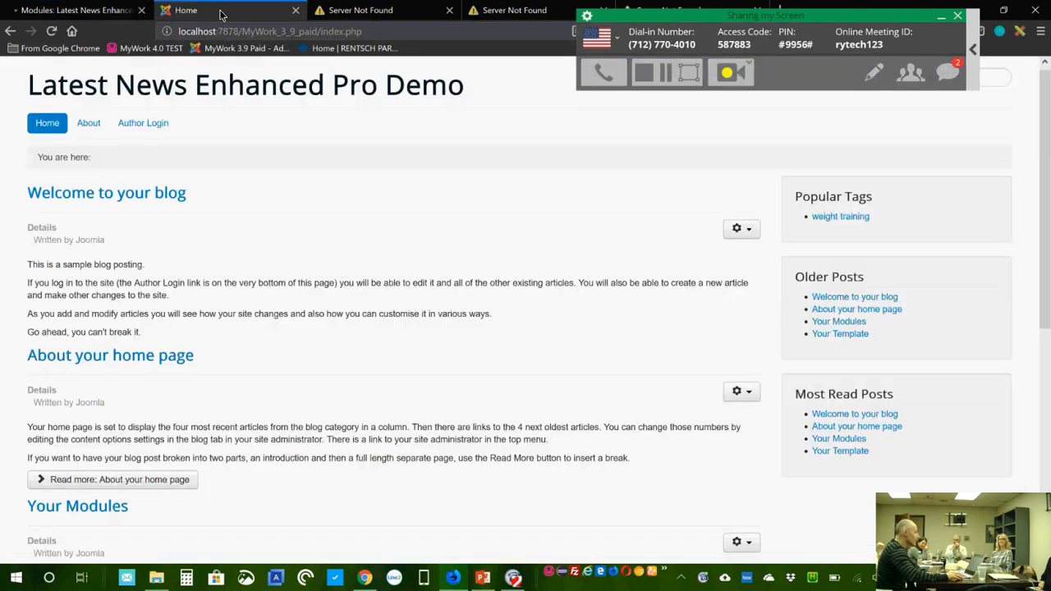
pyautogui.click(53, 34)
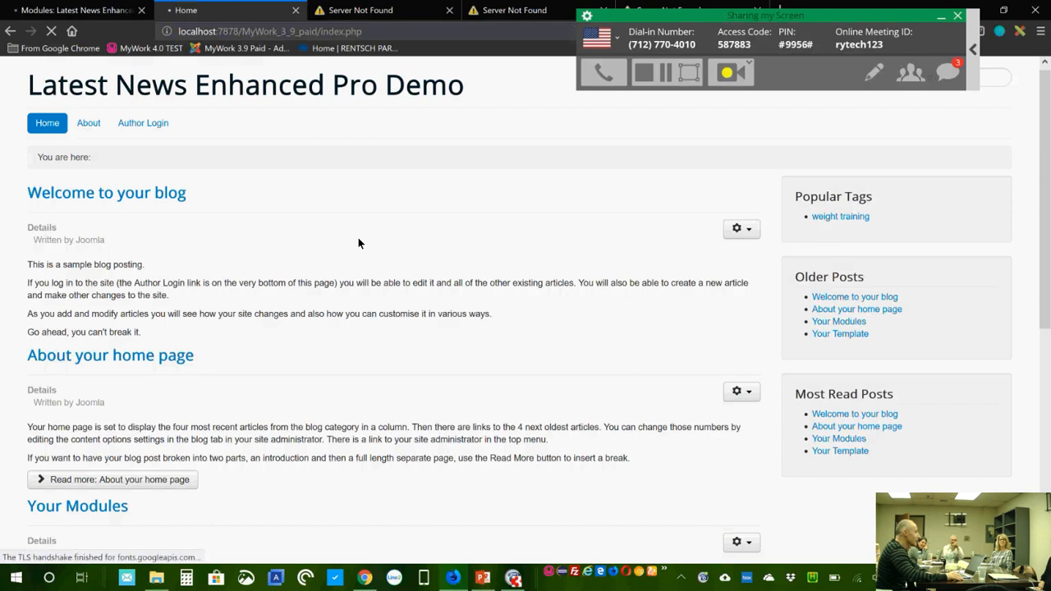
pyautogui.click(63, 12)
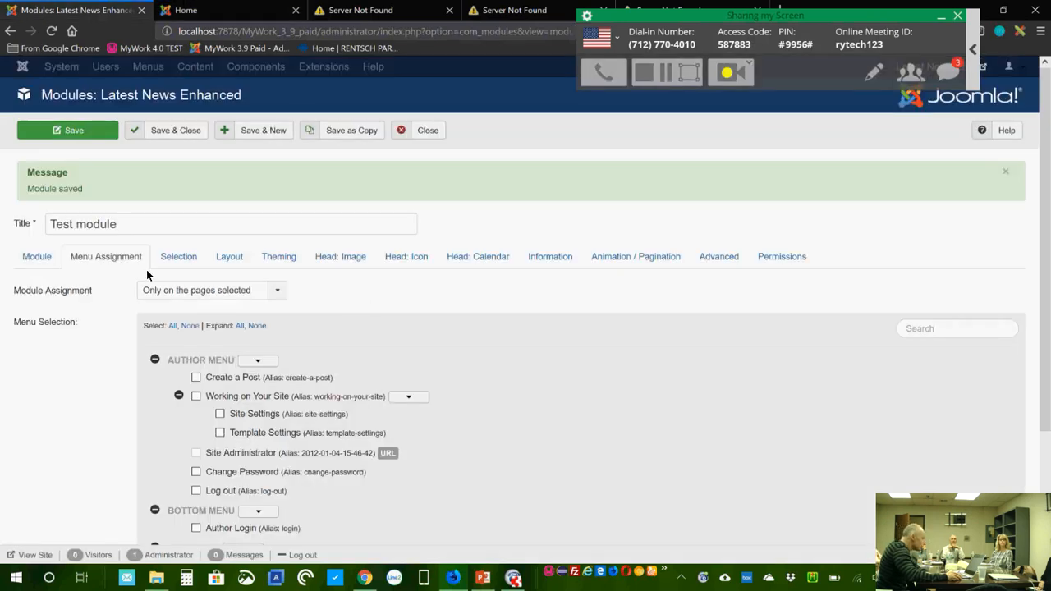
# Step: Set the module position to Top centre [position-3]
pyautogui.click(37, 256)
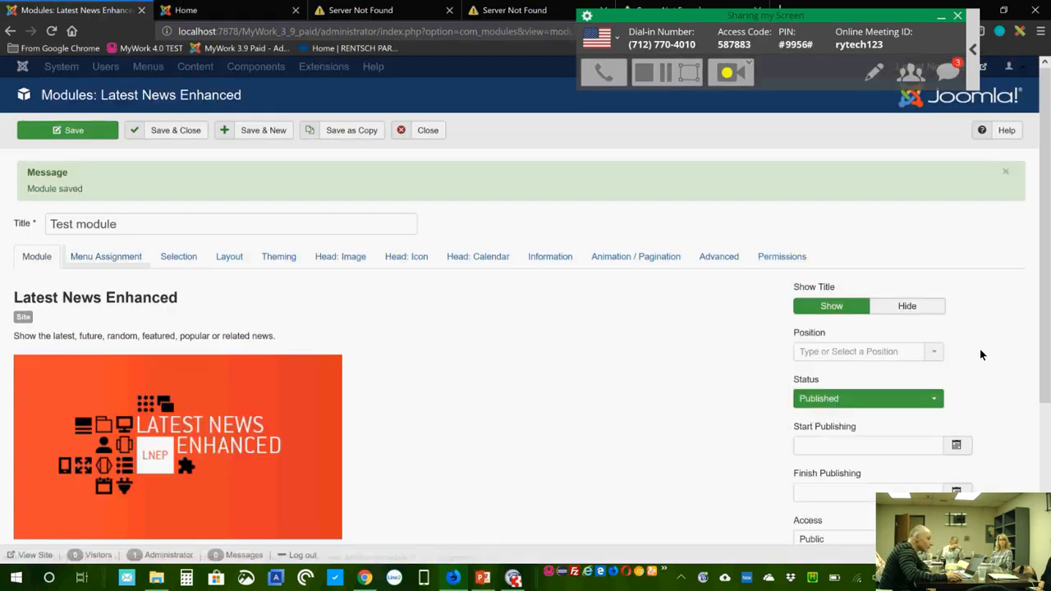
pyautogui.click(933, 351)
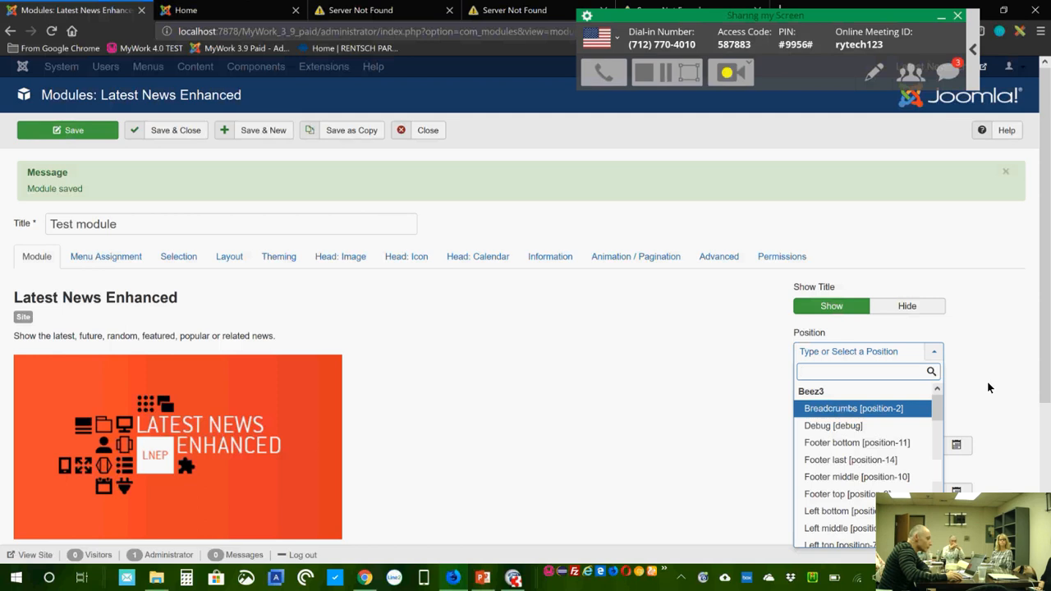
pyautogui.scroll(-3, 988, 384)
pyautogui.moveTo(938, 289); pyautogui.dragTo(945, 354)
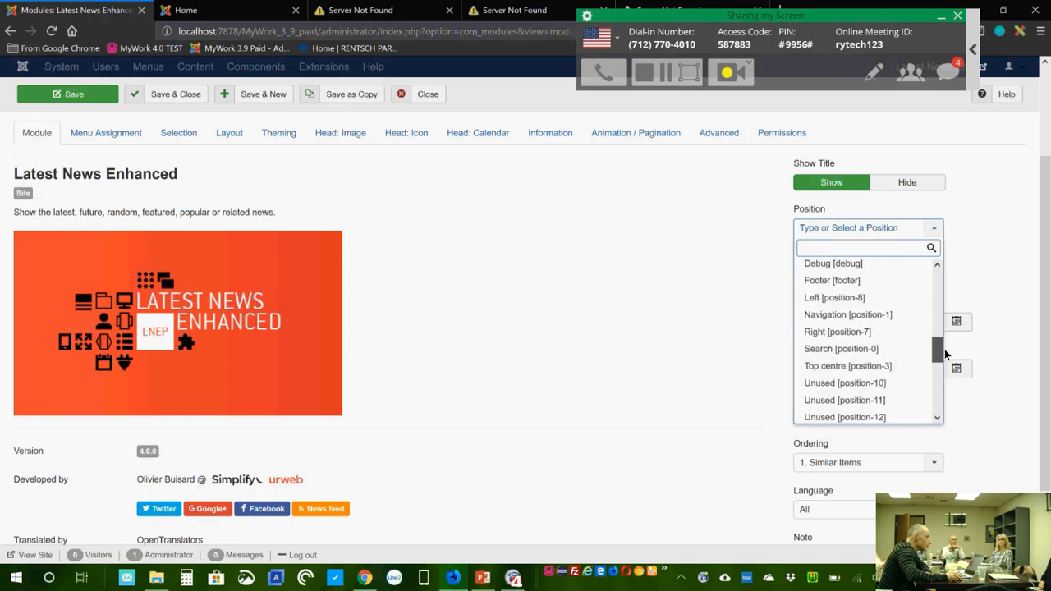
pyautogui.click(910, 366)
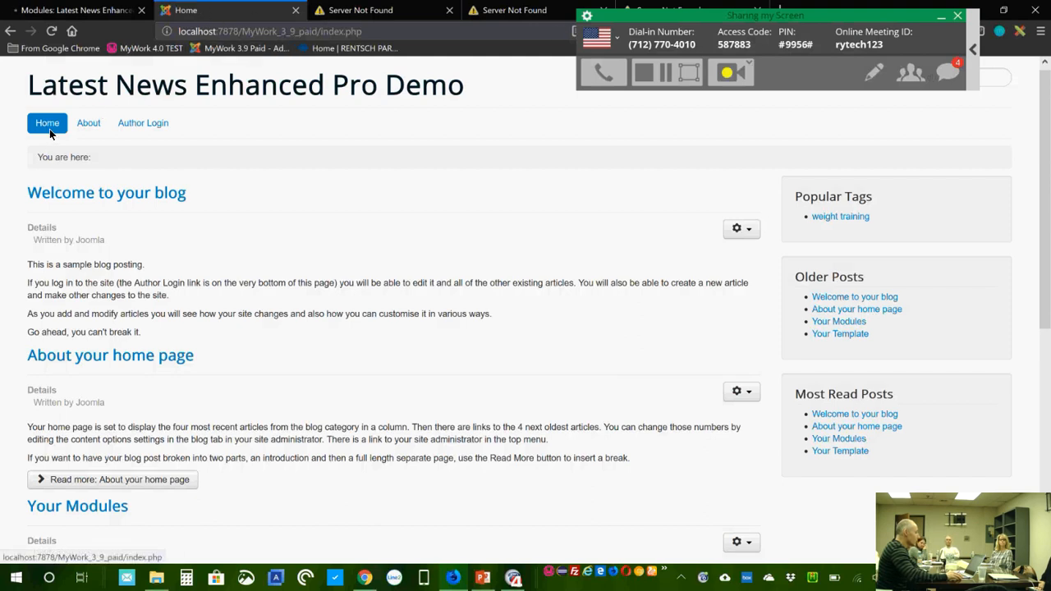
# Step: Reload the Home page to check the module, then switch back to the module editor
pyautogui.click(48, 129)
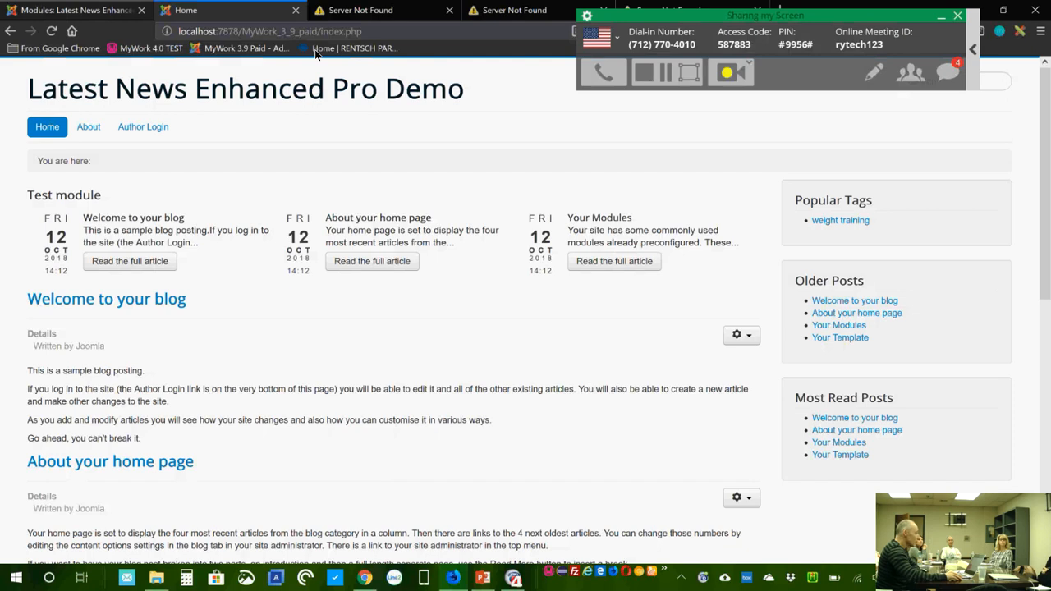
pyautogui.click(89, 11)
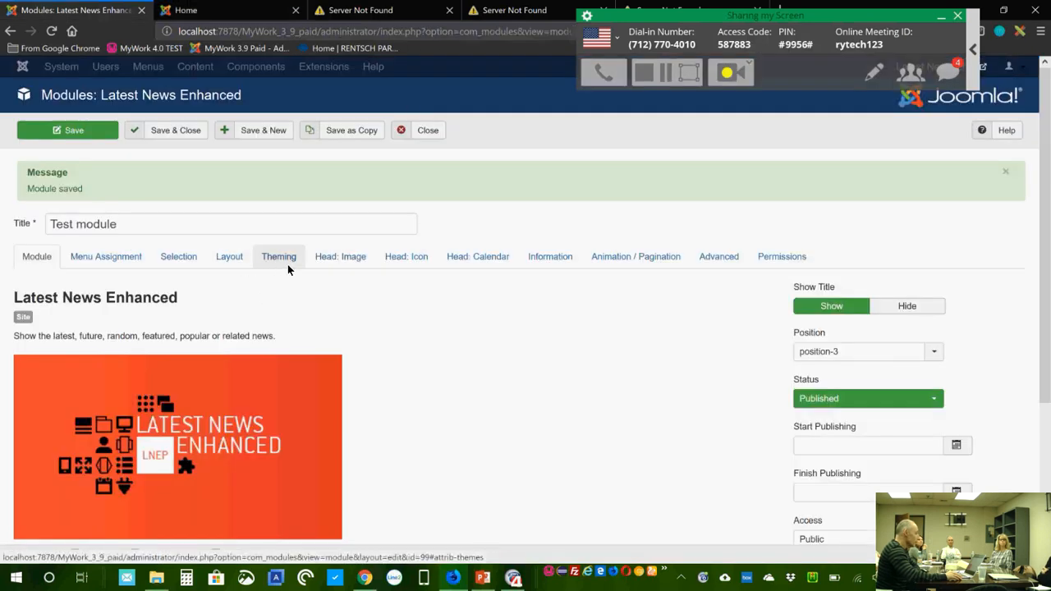
# Step: Change the calendar head's Bottom Position from Time to None, after a glance at the Home page
pyautogui.click(482, 258)
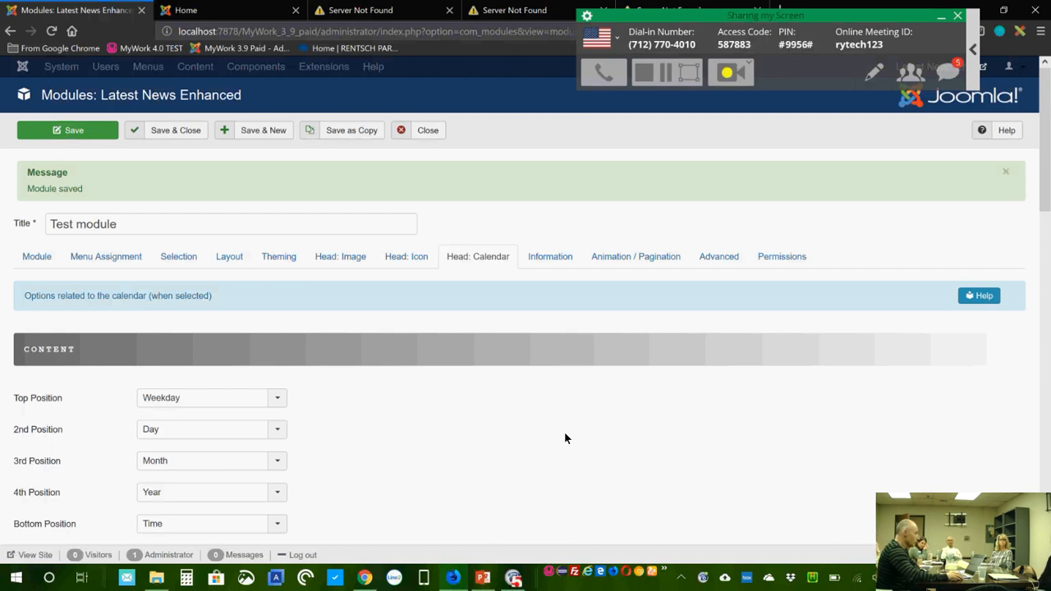
pyautogui.click(234, 12)
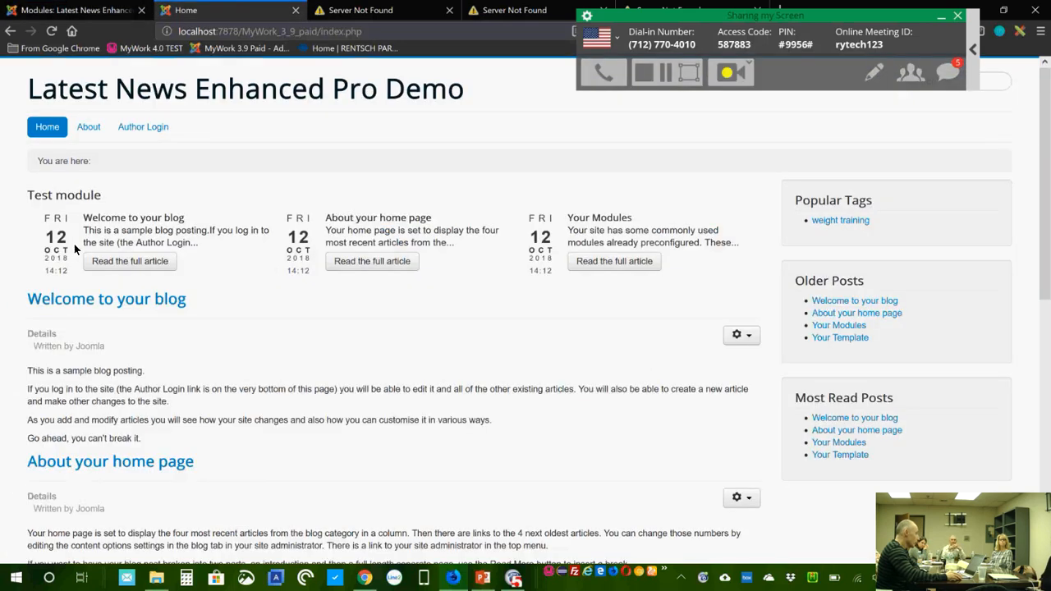
pyautogui.click(111, 13)
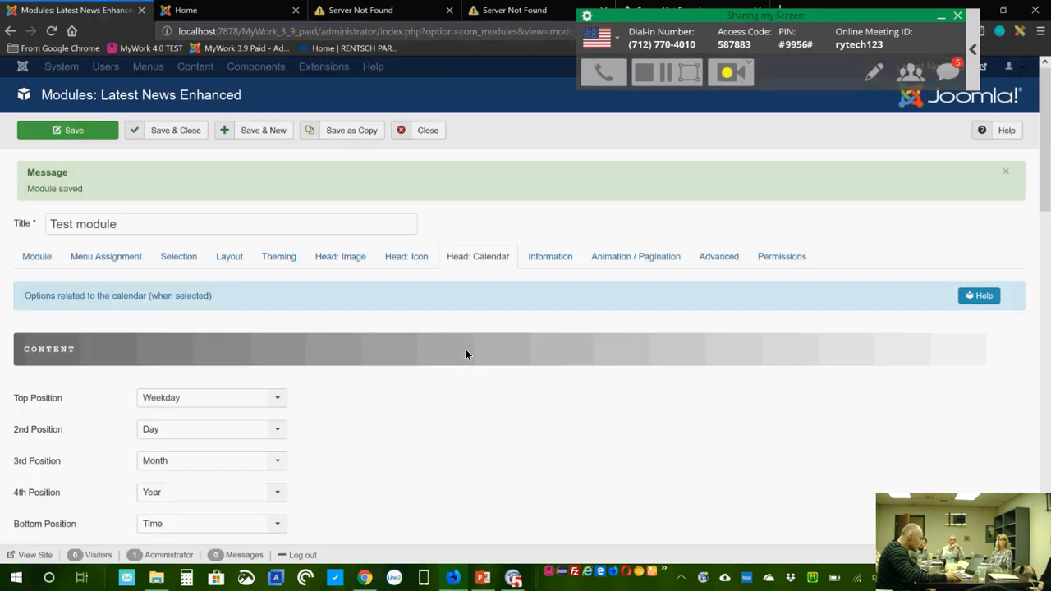
pyautogui.scroll(-3, 465, 349)
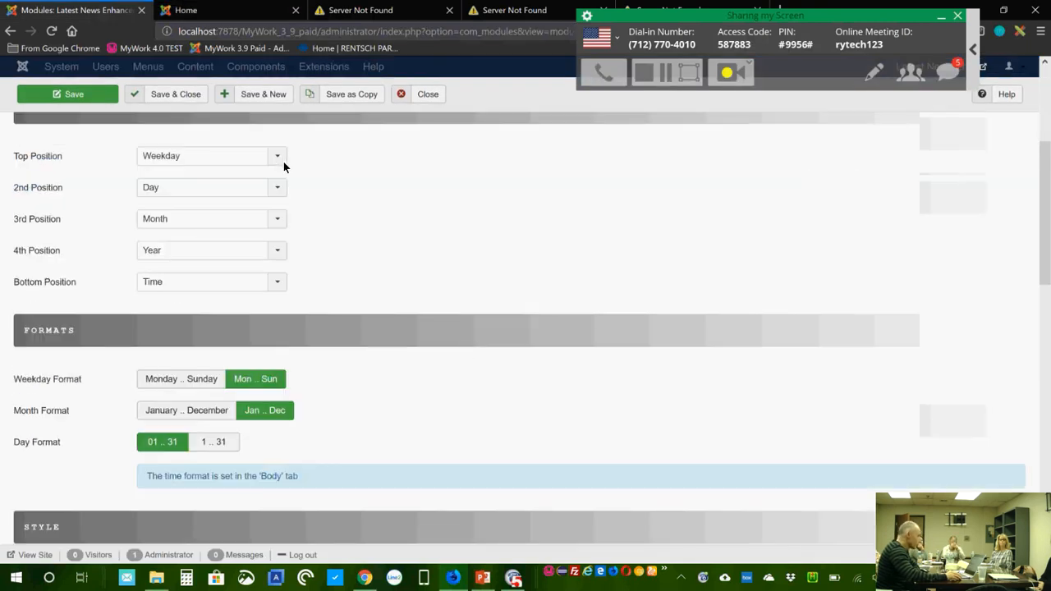
pyautogui.click(278, 282)
pyautogui.click(267, 297)
pyautogui.scroll(-1, 465, 299)
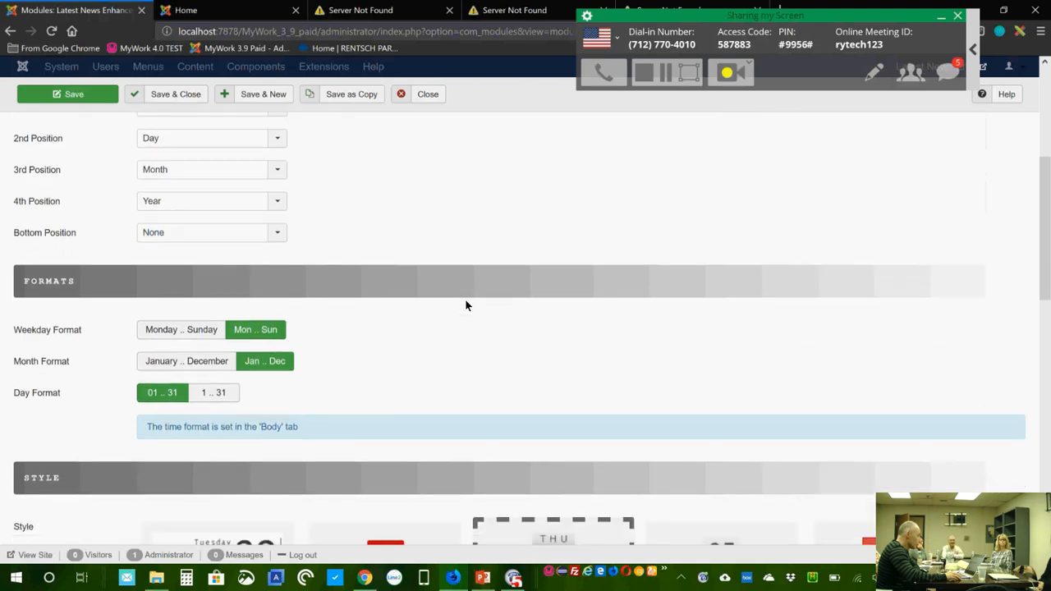
pyautogui.scroll(-1, 463, 306)
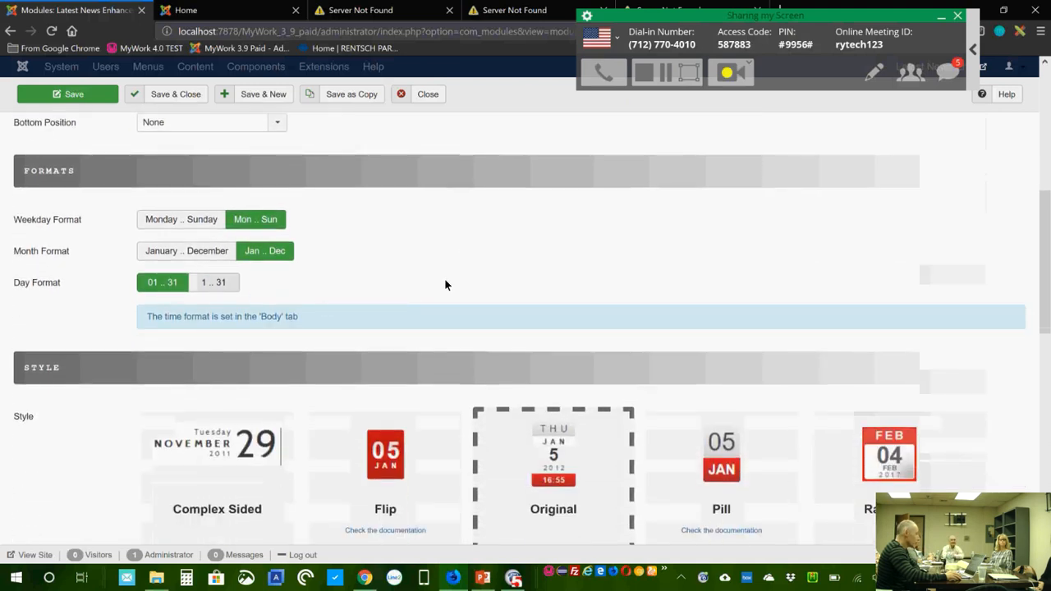
pyautogui.scroll(-1, 444, 285)
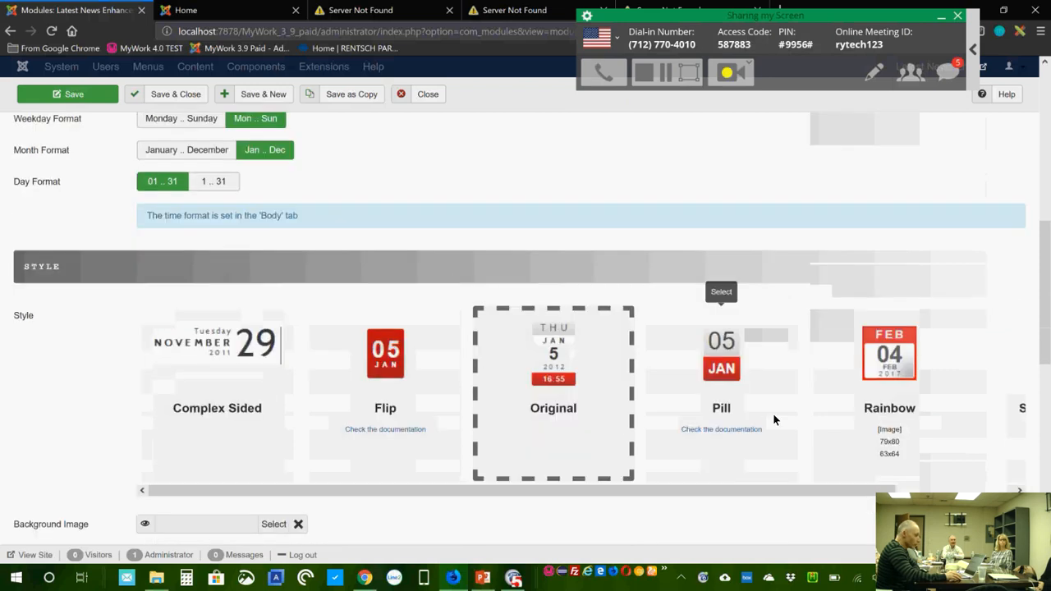
# Step: Switch the calendar style to Flip
pyautogui.click(388, 379)
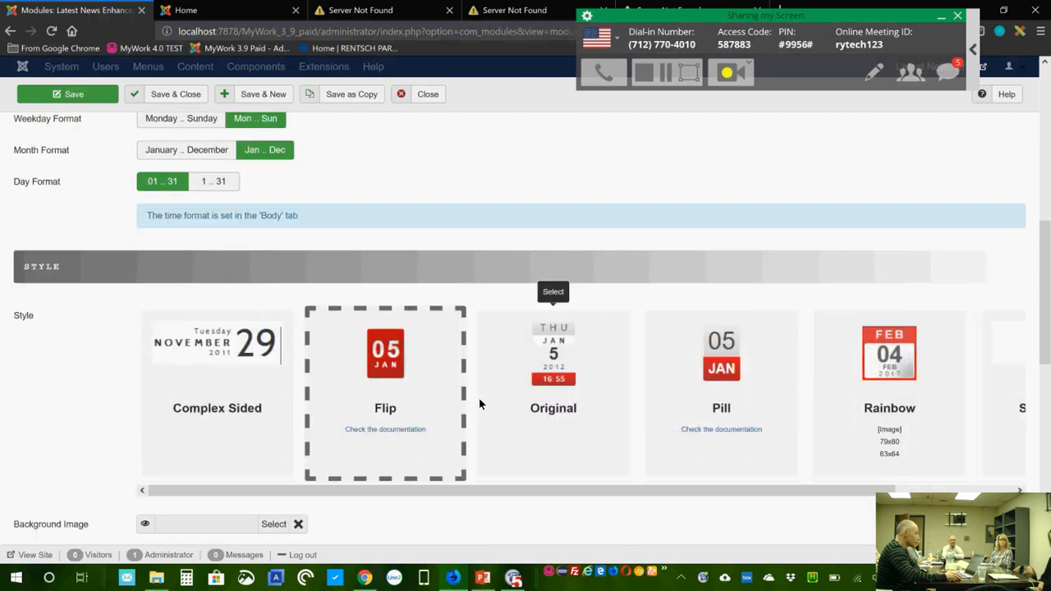
pyautogui.scroll(-2, 426, 444)
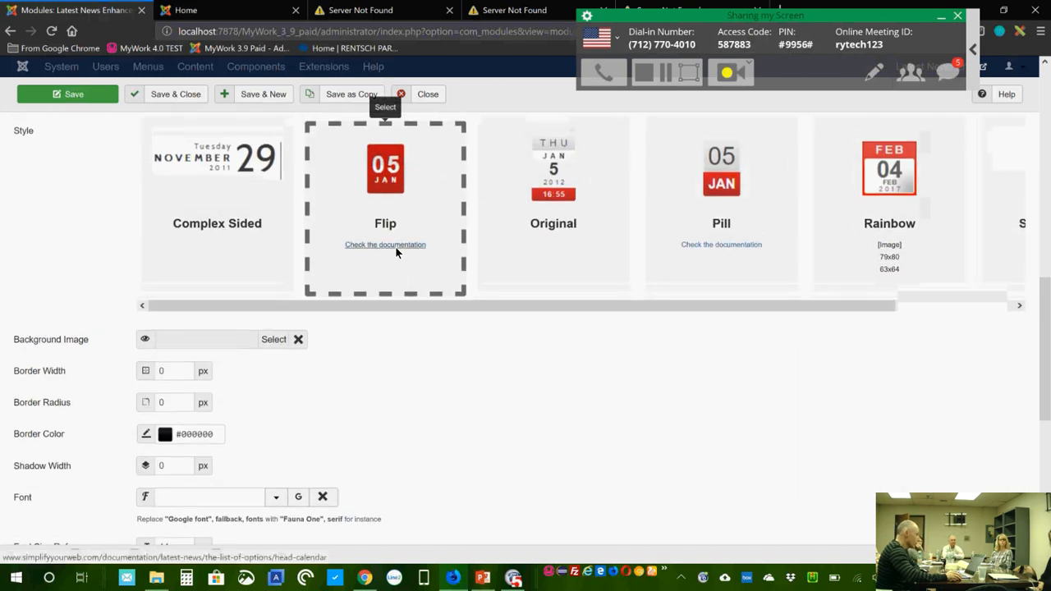
pyautogui.scroll(6, 528, 460)
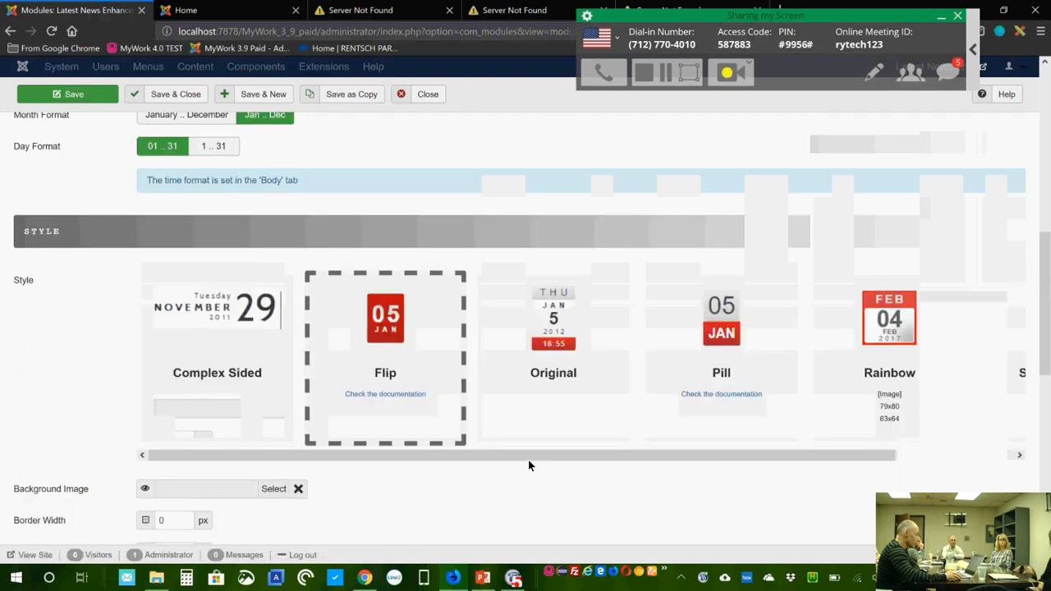
pyautogui.scroll(2, 529, 466)
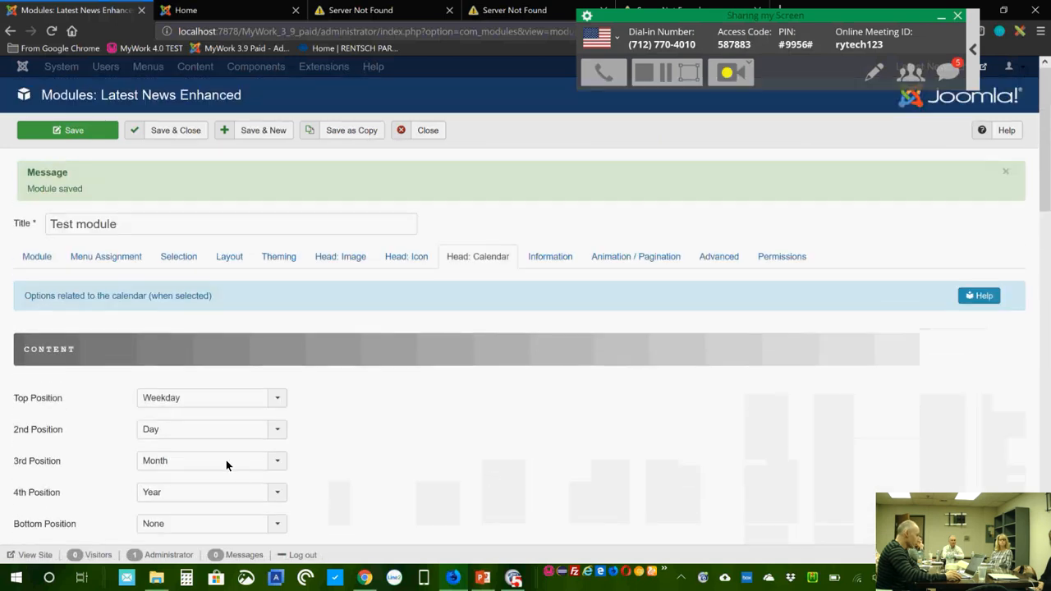
# Step: Set Top Position and 4th Position to None, dropping the weekday and year
pyautogui.click(277, 403)
pyautogui.click(259, 421)
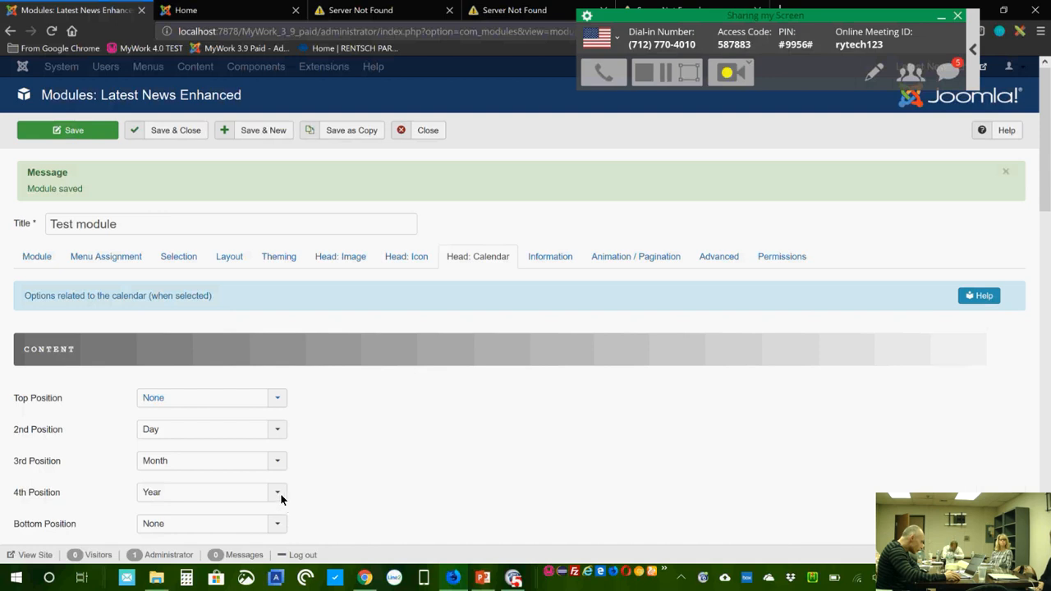
pyautogui.click(280, 493)
pyautogui.click(273, 506)
pyautogui.scroll(-1, 460, 468)
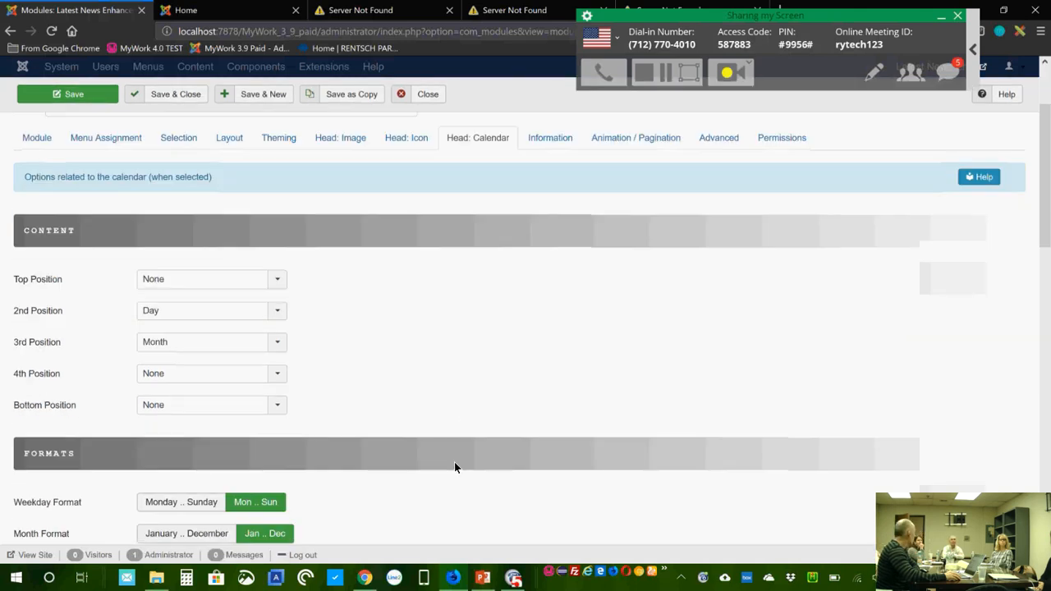
pyautogui.scroll(-2, 575, 459)
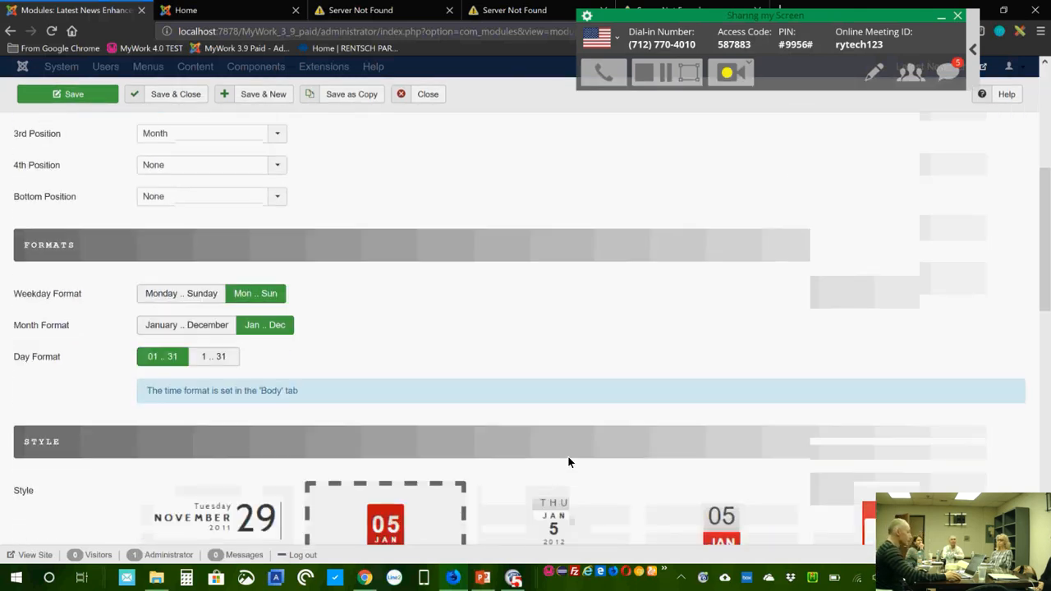
pyautogui.scroll(-1, 569, 462)
# Step: Scroll down the Test module's calendar head settings before saving
pyautogui.scroll(-1, 568, 462)
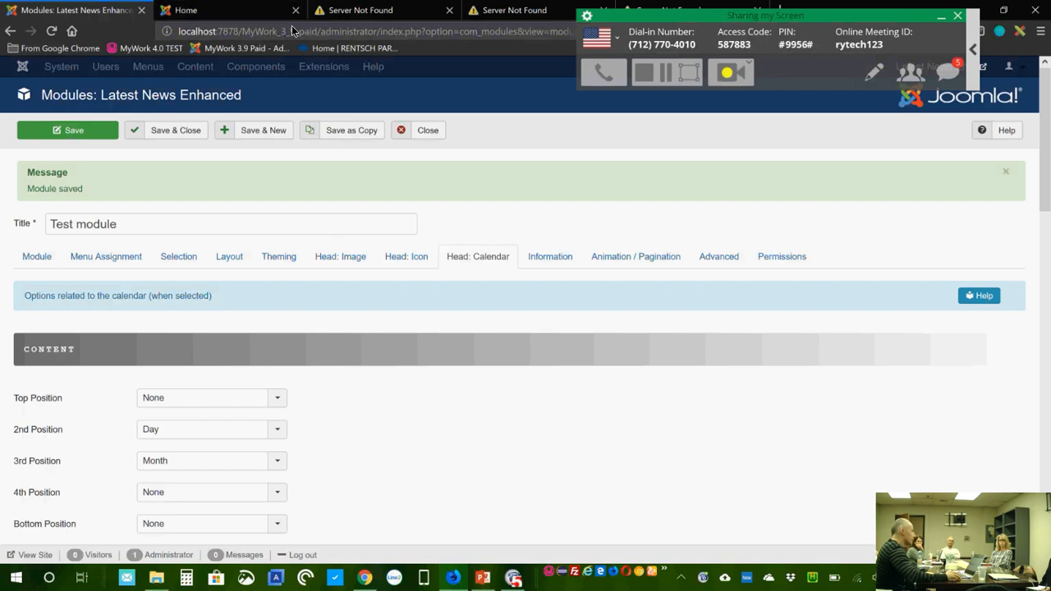
pyautogui.click(214, 16)
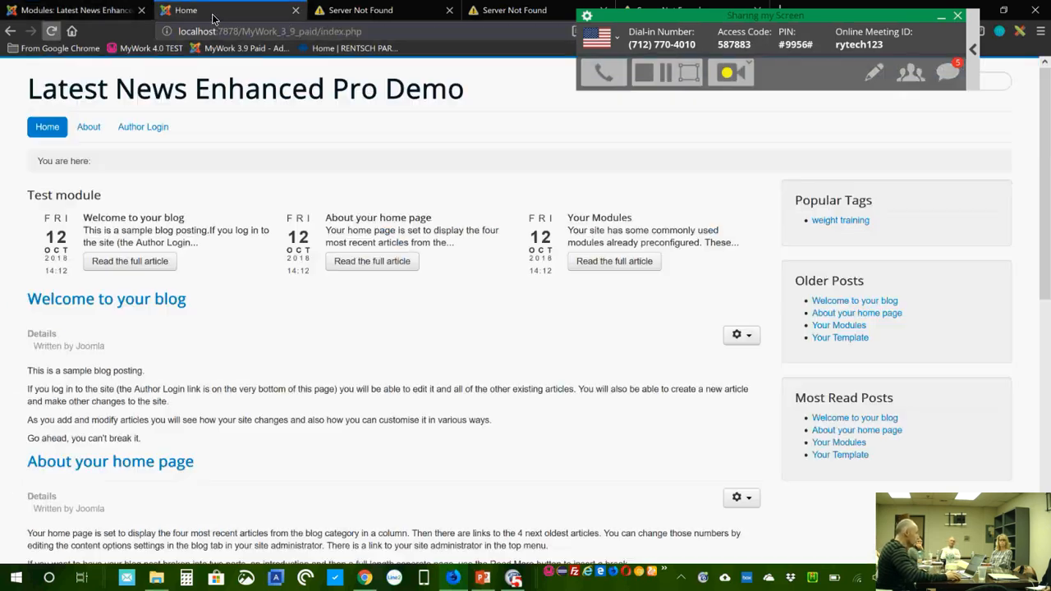
pyautogui.click(53, 36)
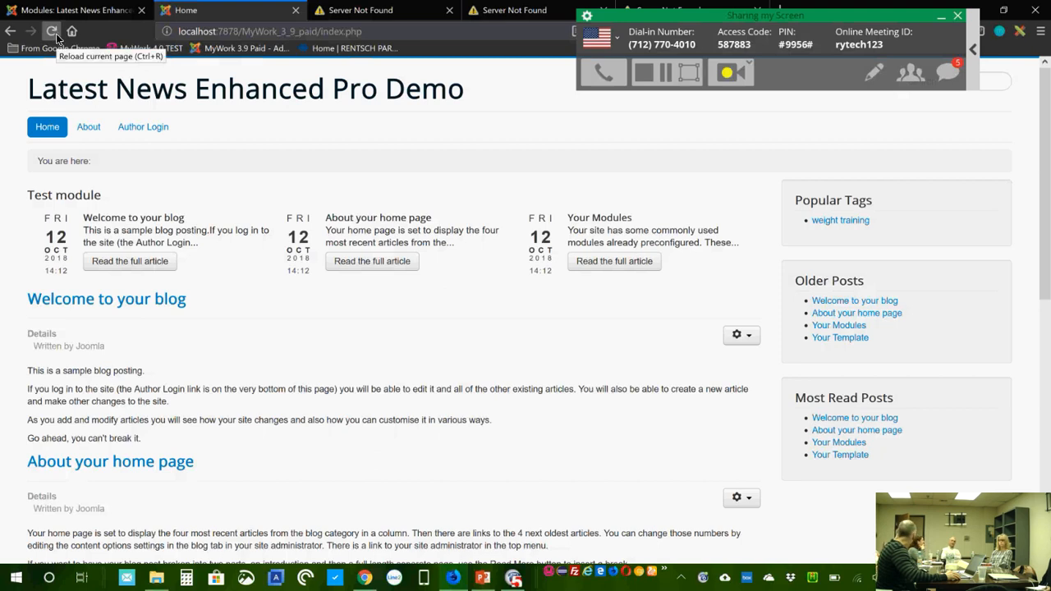
pyautogui.click(53, 35)
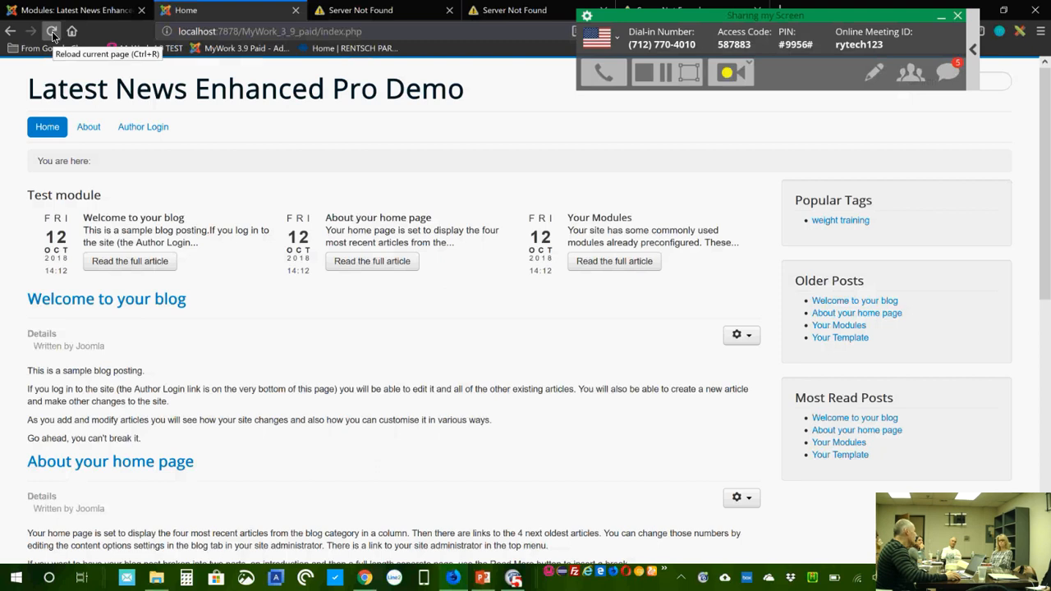
pyautogui.click(52, 35)
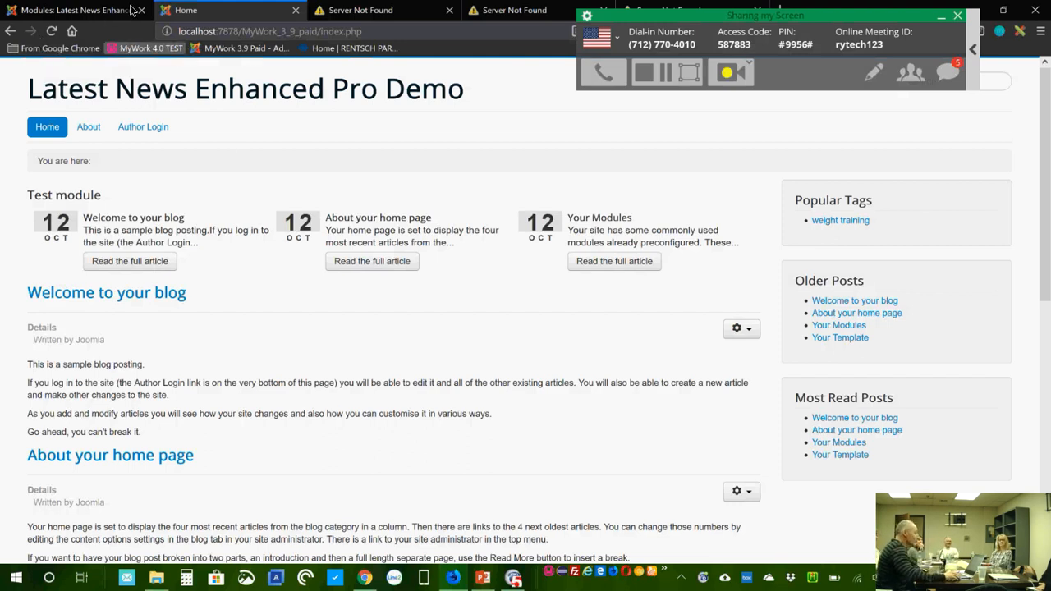
pyautogui.click(132, 10)
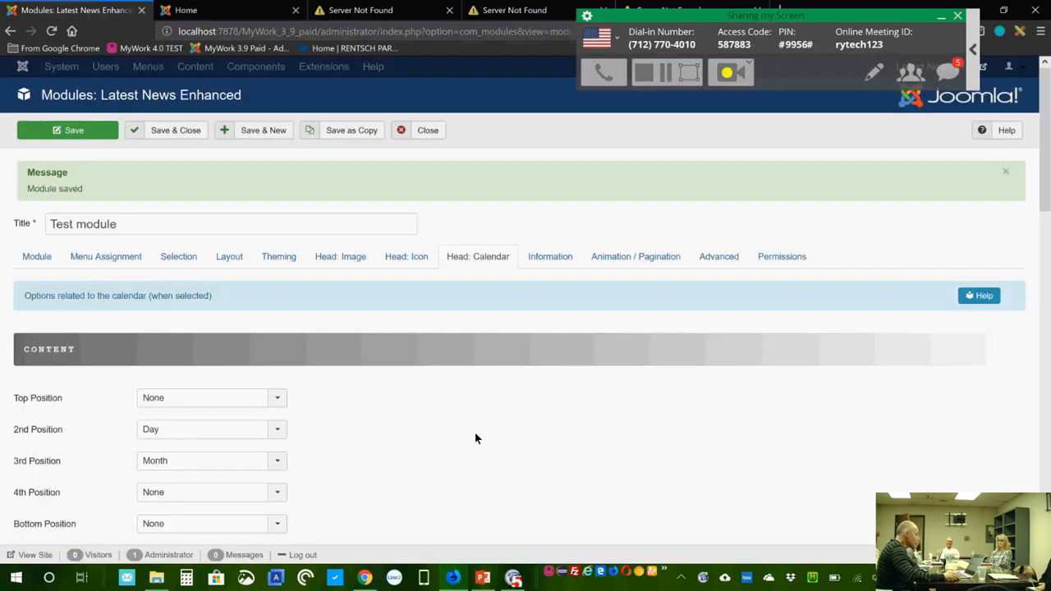
# Step: Set the overall calendar Background colour to bright green #17bd17
pyautogui.scroll(-1, 476, 427)
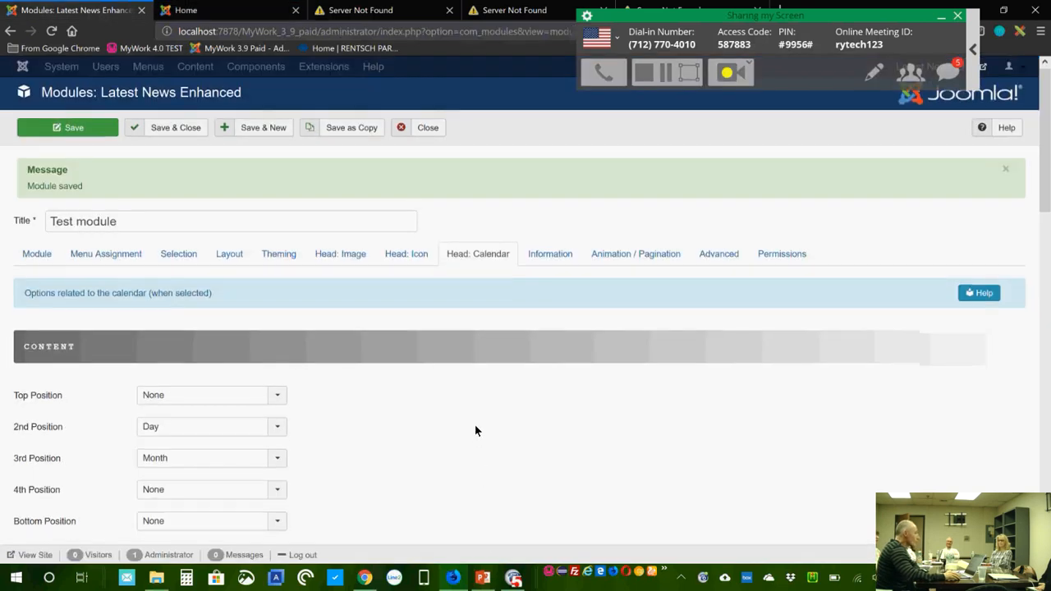
pyautogui.scroll(-3, 475, 426)
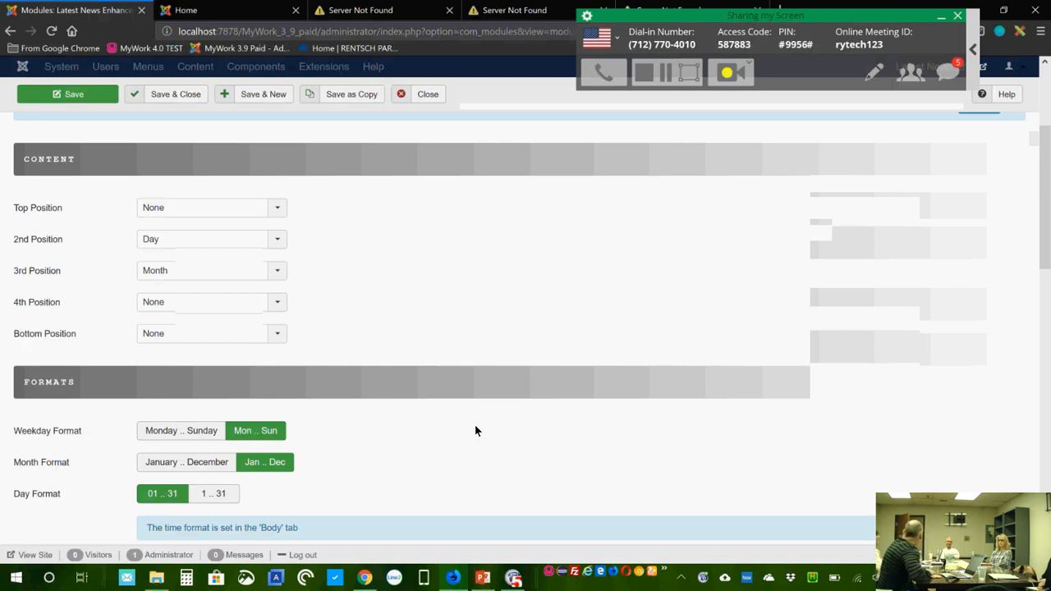
pyautogui.scroll(-10, 475, 426)
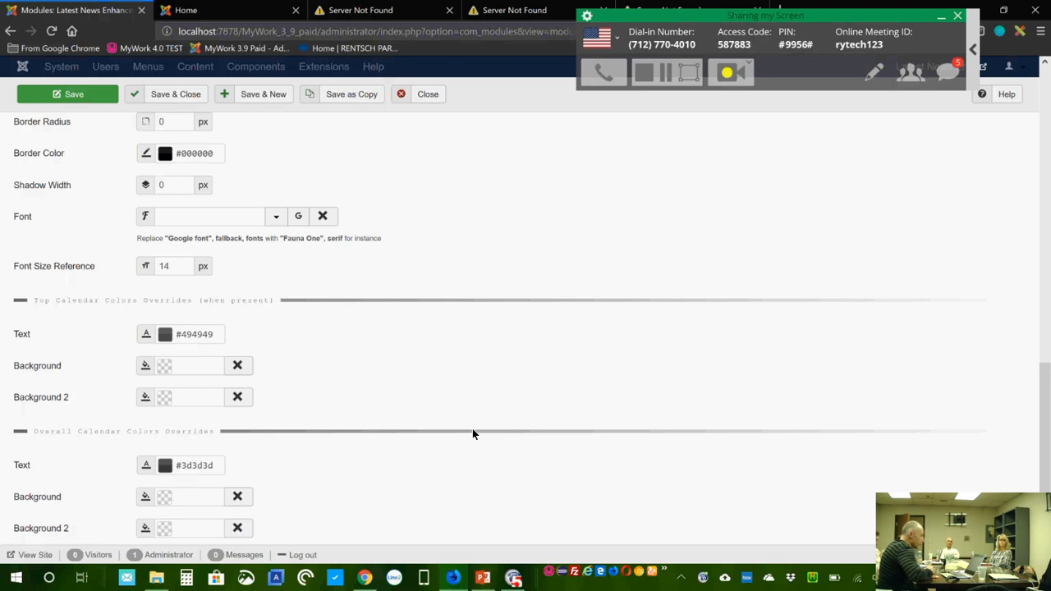
pyautogui.scroll(-1, 450, 345)
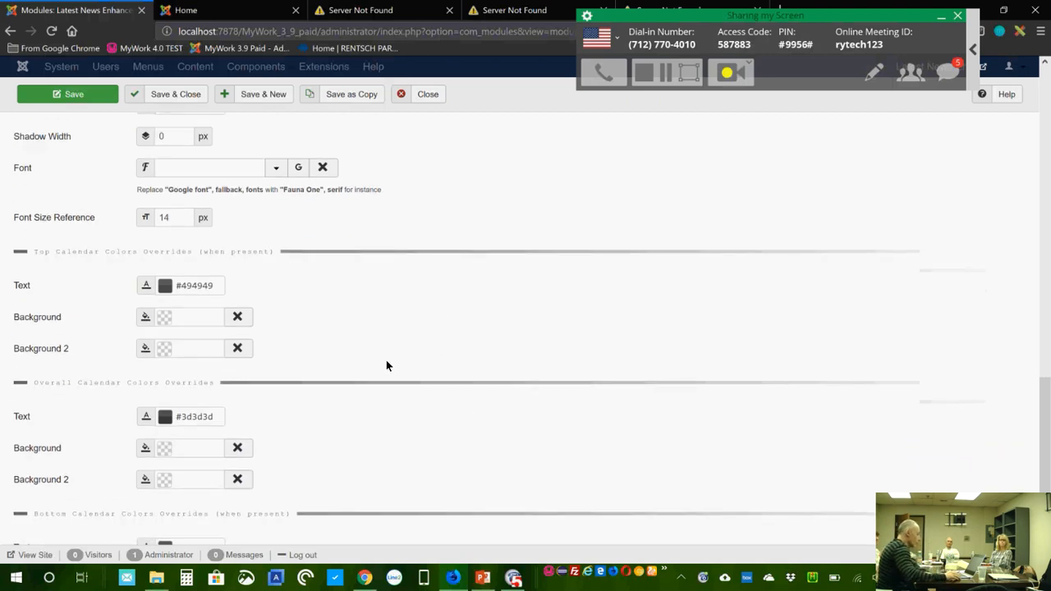
pyautogui.scroll(-2, 368, 362)
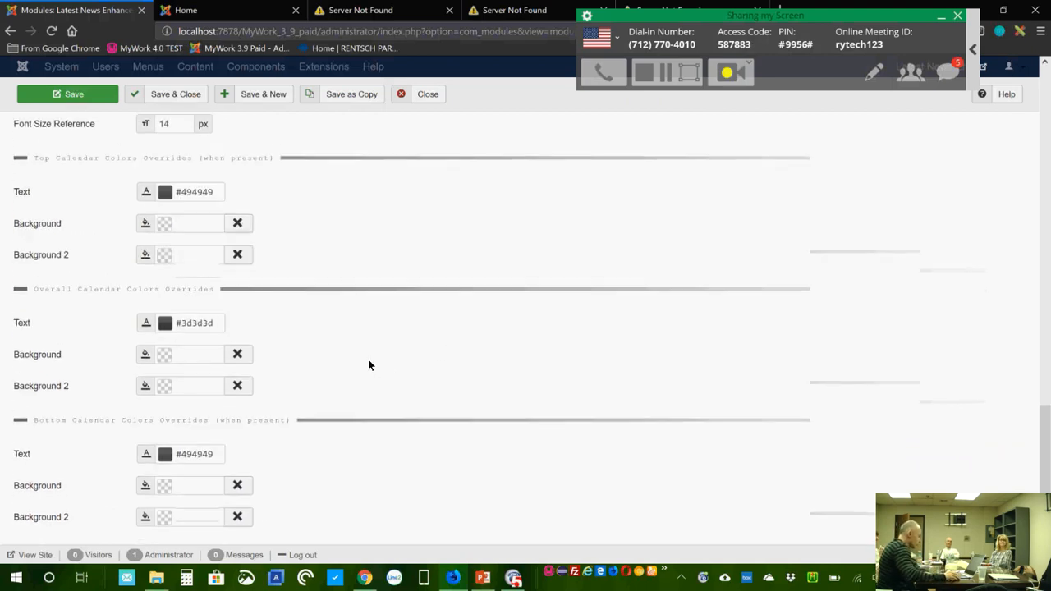
pyautogui.click(222, 344)
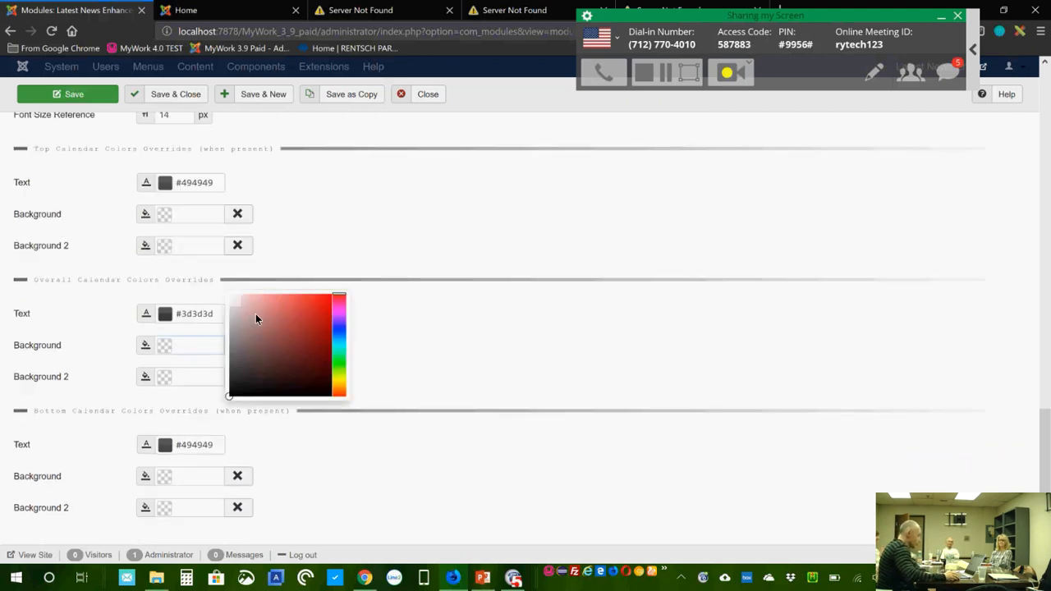
pyautogui.click(340, 360)
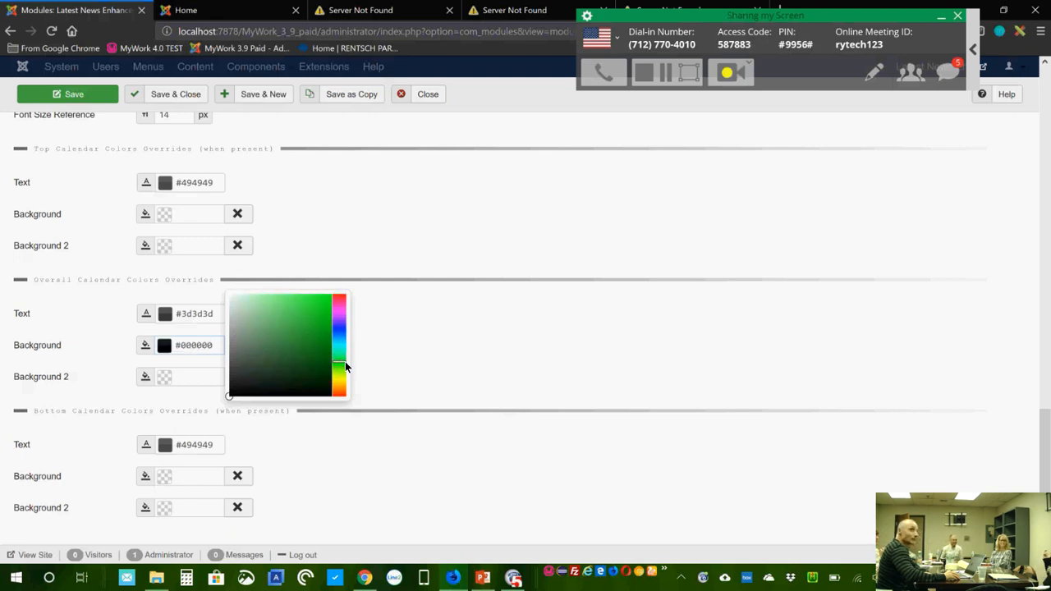
pyautogui.click(319, 321)
# Step: Set the overall calendar Background 2 colour to darker green #176927
pyautogui.click(196, 375)
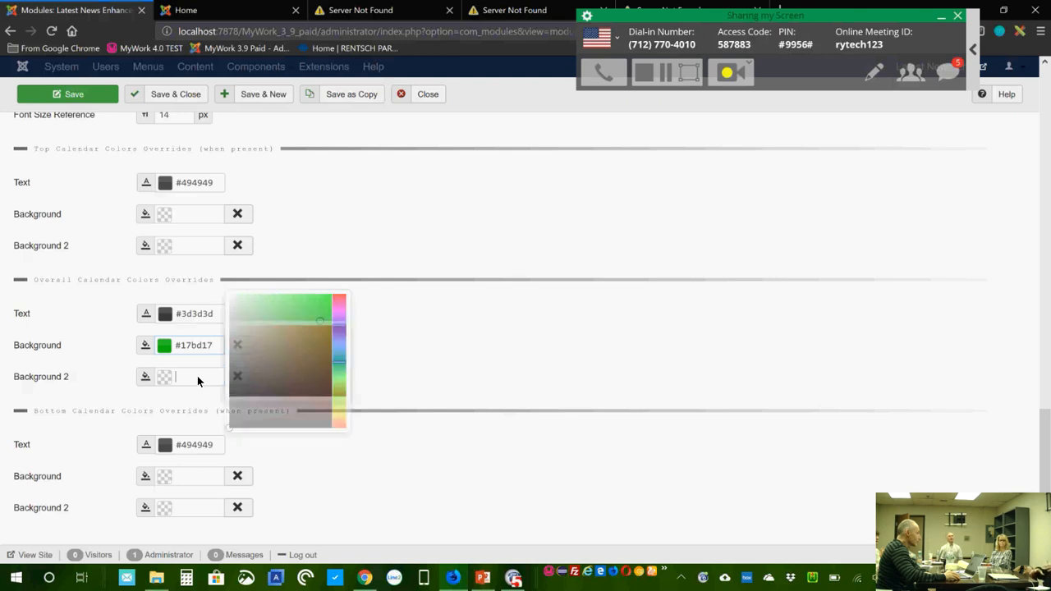
pyautogui.click(339, 398)
pyautogui.moveTo(336, 381); pyautogui.dragTo(339, 391)
pyautogui.click(318, 359)
pyautogui.click(309, 387)
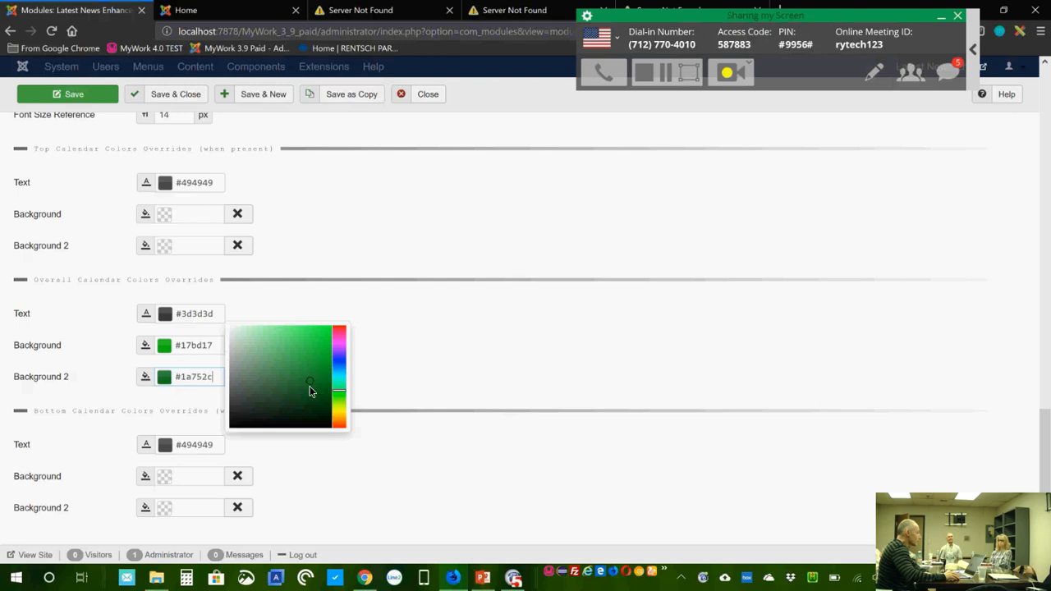
# Step: Make the calendar Text colour white #ffffff and save the module
pyautogui.click(165, 316)
pyautogui.moveTo(244, 280); pyautogui.dragTo(208, 251)
pyautogui.click(493, 256)
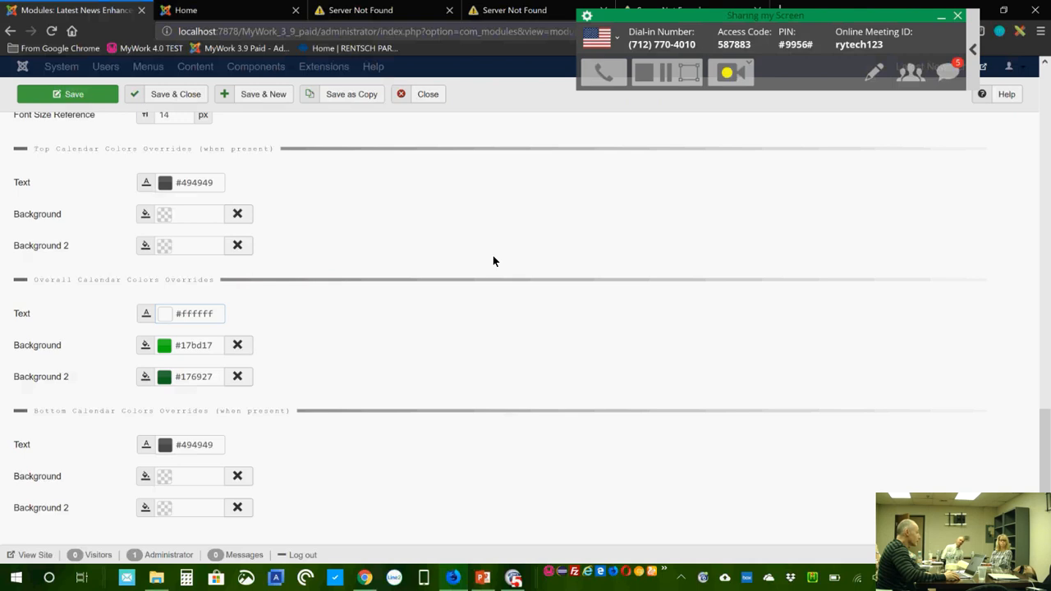
pyautogui.click(89, 100)
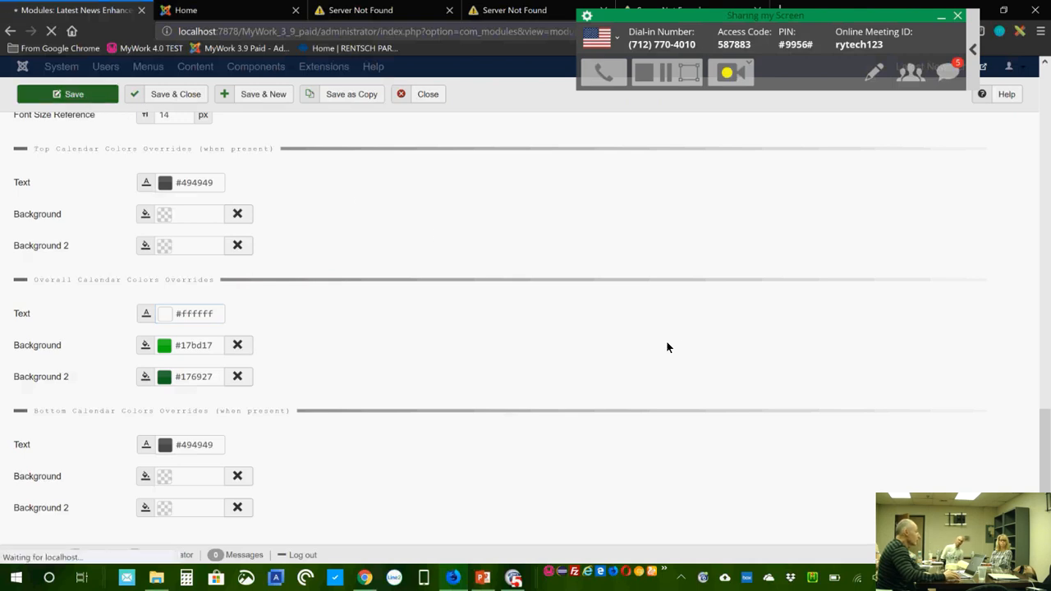
pyautogui.click(220, 16)
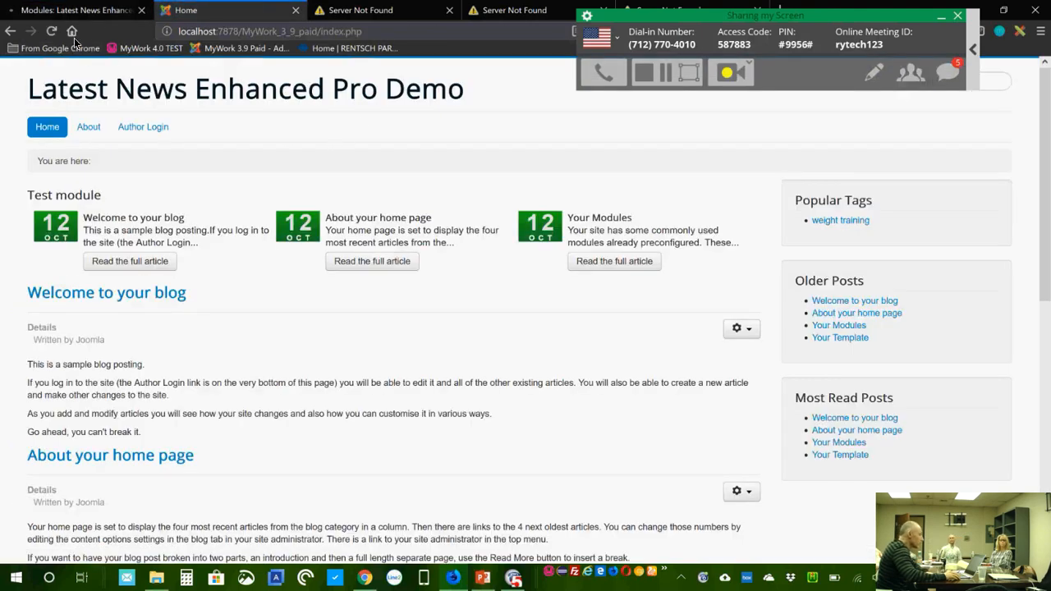
pyautogui.click(76, 11)
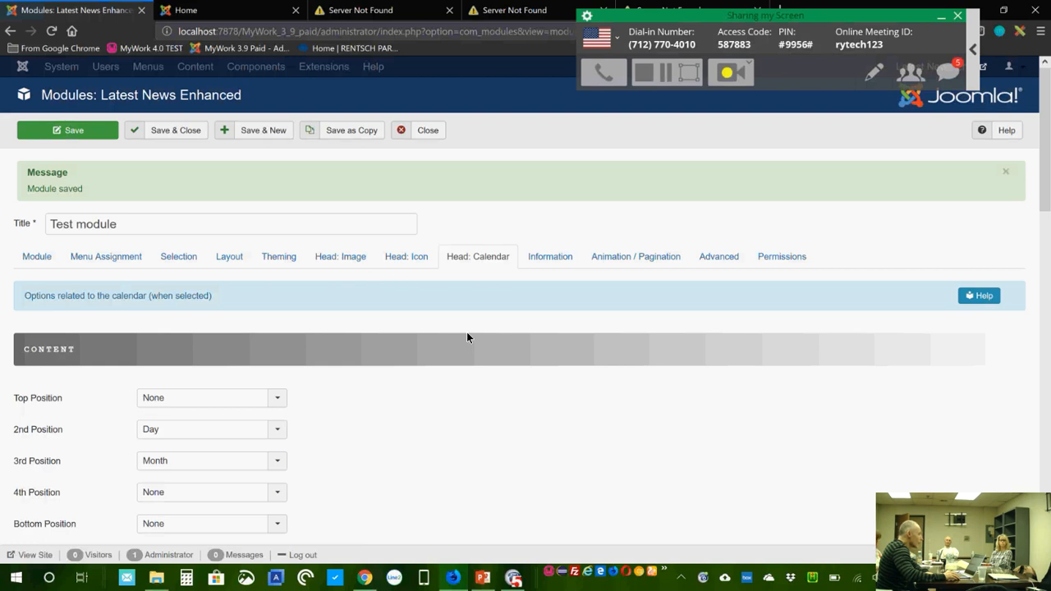
# Step: Set the calendar's Top Position and 4th Position to Empty
pyautogui.scroll(-2, 466, 337)
pyautogui.click(279, 230)
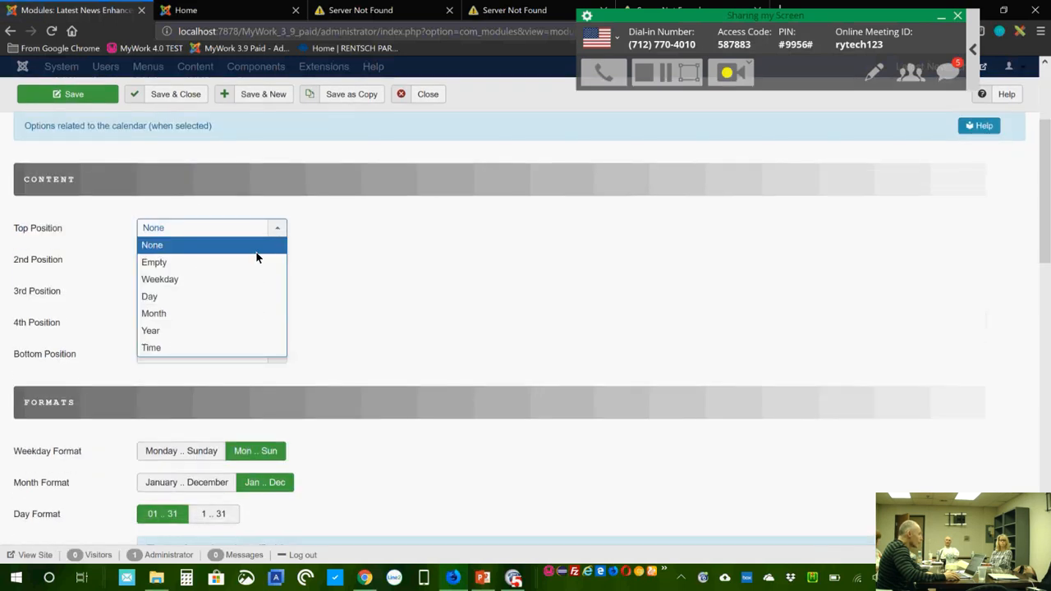
pyautogui.click(258, 260)
pyautogui.click(280, 320)
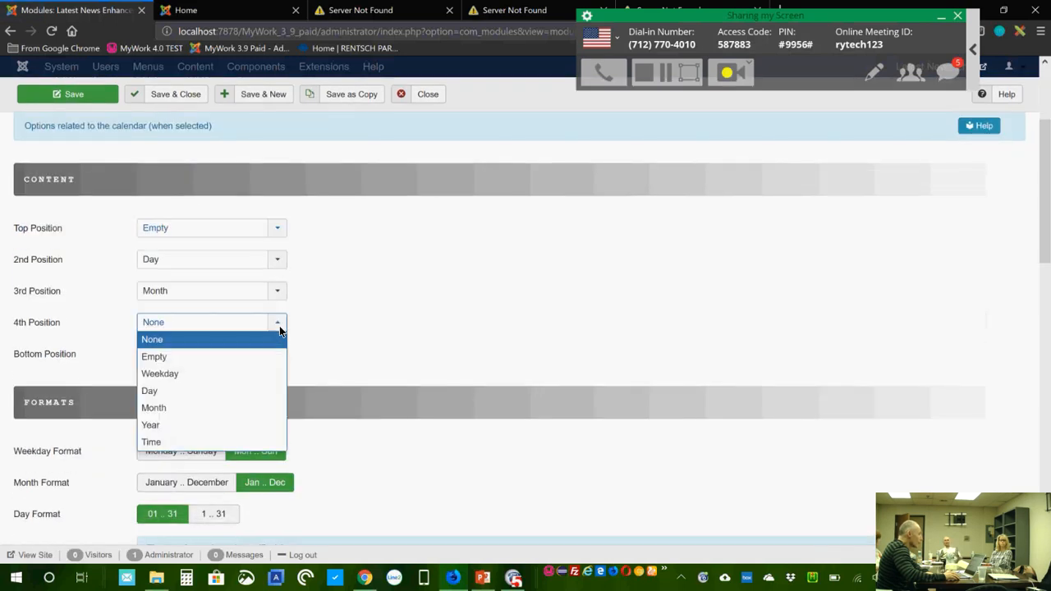
pyautogui.click(259, 355)
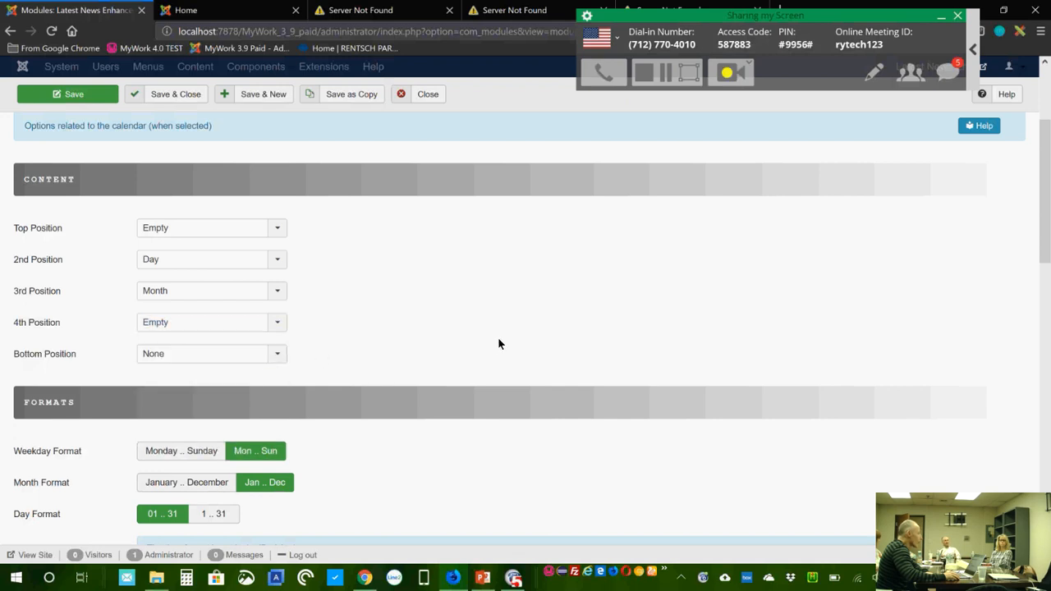
# Step: Enter 3 for Border Radius and 3 for Shadow Width
pyautogui.scroll(-3, 498, 339)
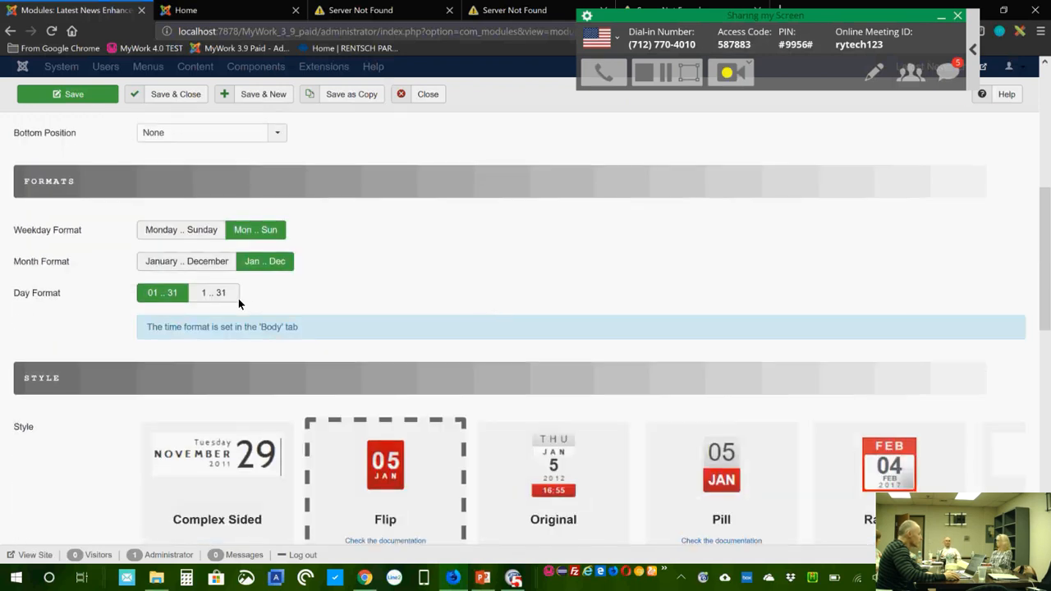
pyautogui.scroll(-5, 237, 300)
pyautogui.doubleClick(161, 300)
pyautogui.write('3')
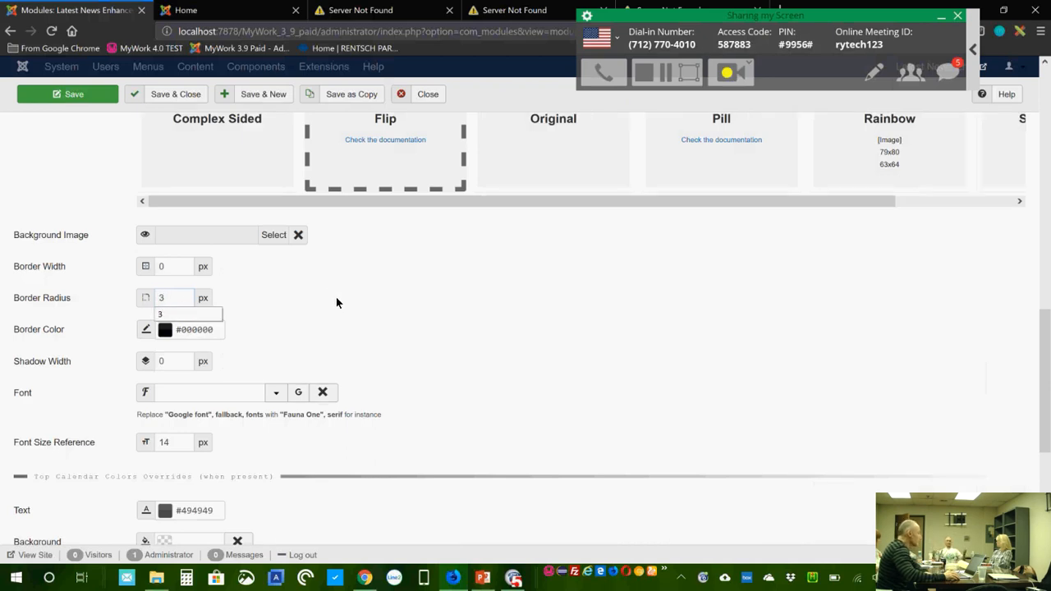
pyautogui.doubleClick(162, 362)
pyautogui.write('3')
pyautogui.click(386, 340)
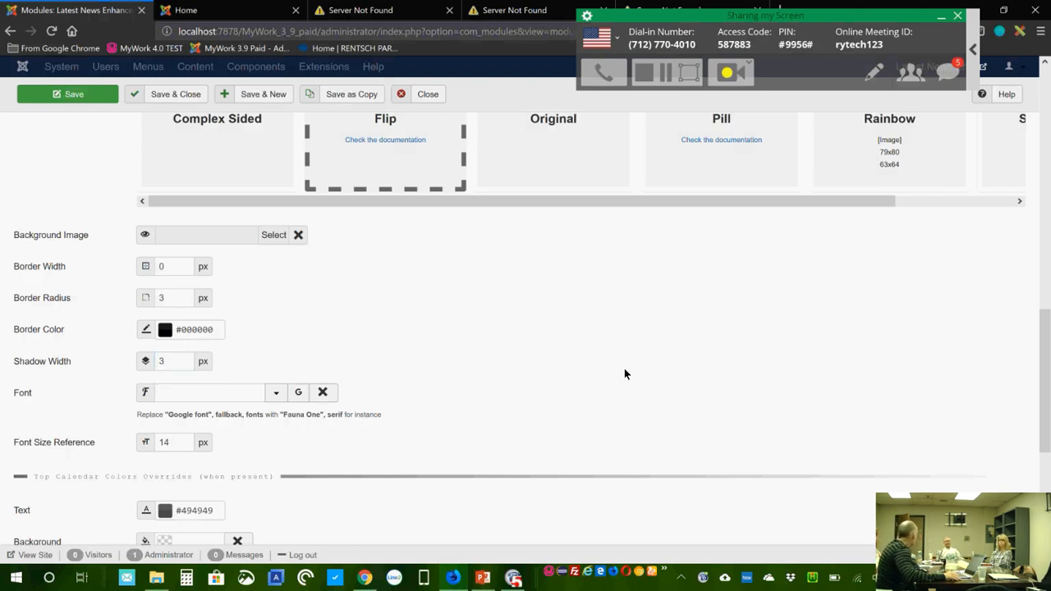
pyautogui.scroll(3, 628, 378)
pyautogui.scroll(-5, 629, 380)
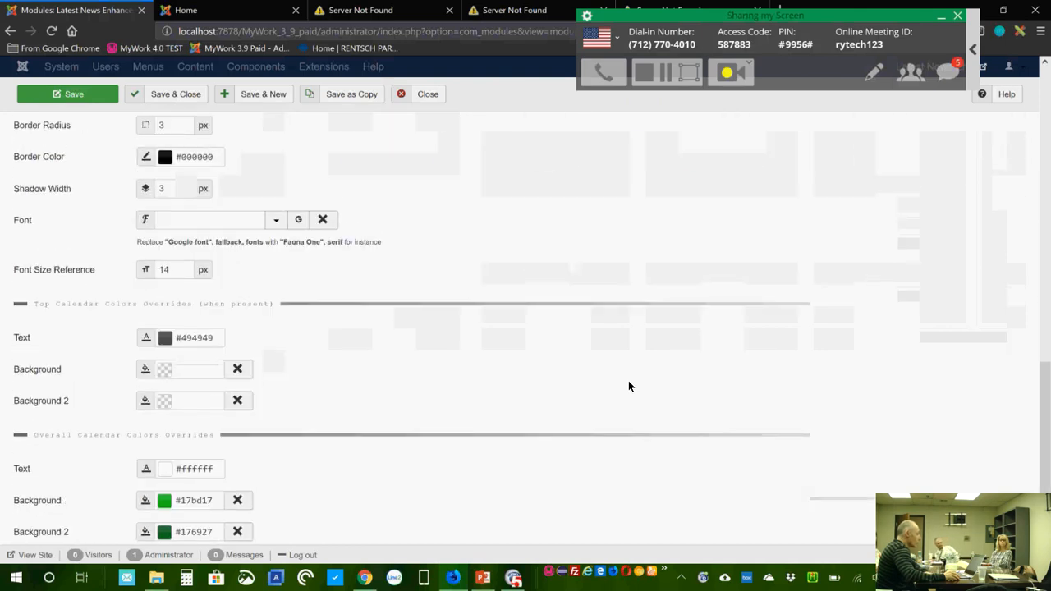
pyautogui.scroll(5, 630, 386)
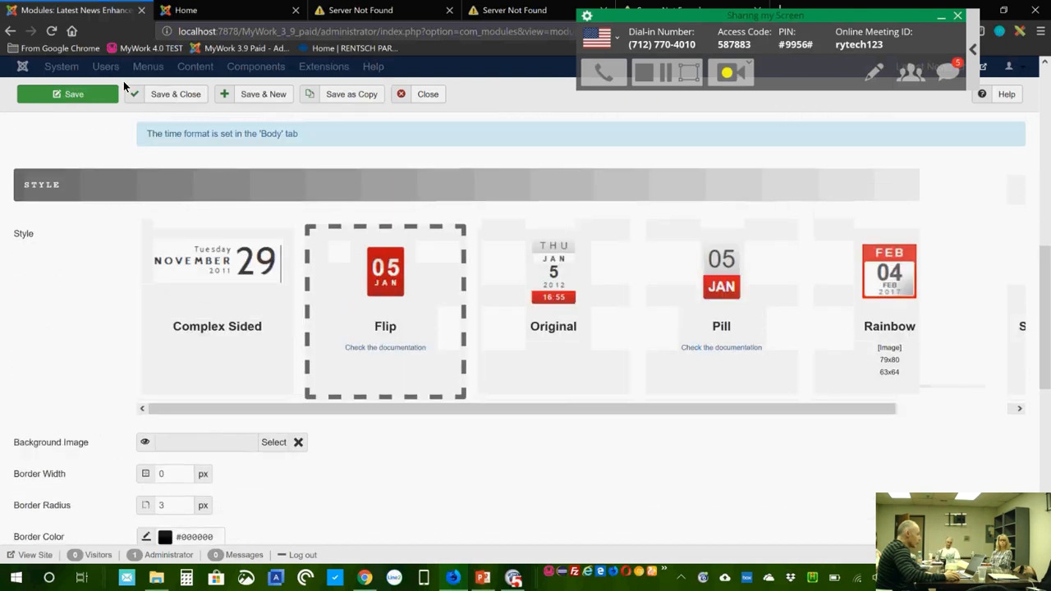
# Step: Preview the green calendars on the live Home page, then return to the module settings
pyautogui.click(215, 12)
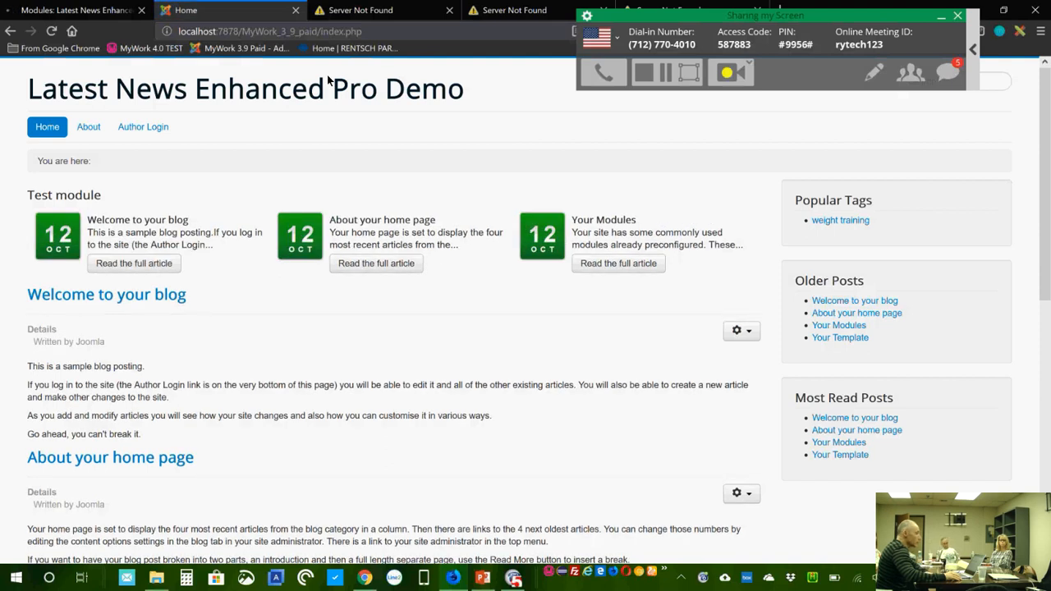
pyautogui.click(96, 16)
pyautogui.scroll(5, 573, 215)
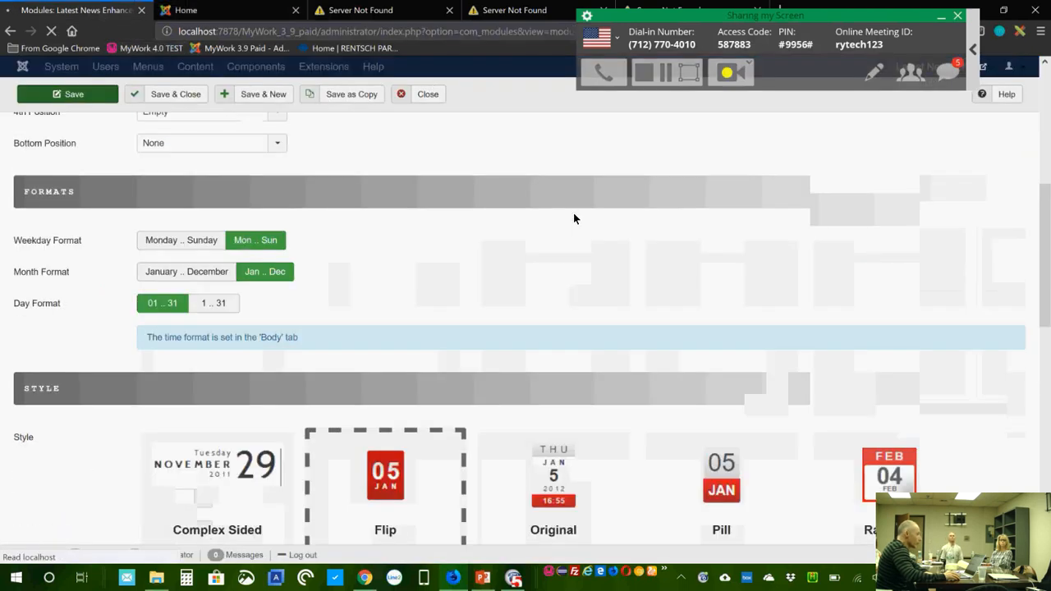
pyautogui.scroll(1, 573, 218)
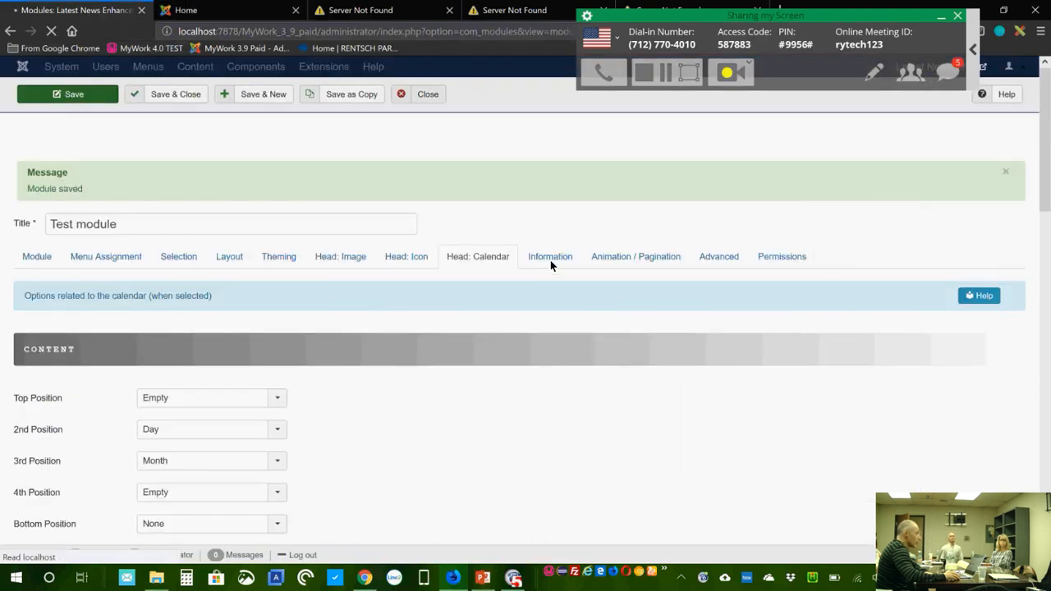
# Step: Bring up the module's Information settings and compare them with the live Home page
pyautogui.click(550, 257)
pyautogui.scroll(-1, 681, 340)
pyautogui.scroll(-1, 680, 340)
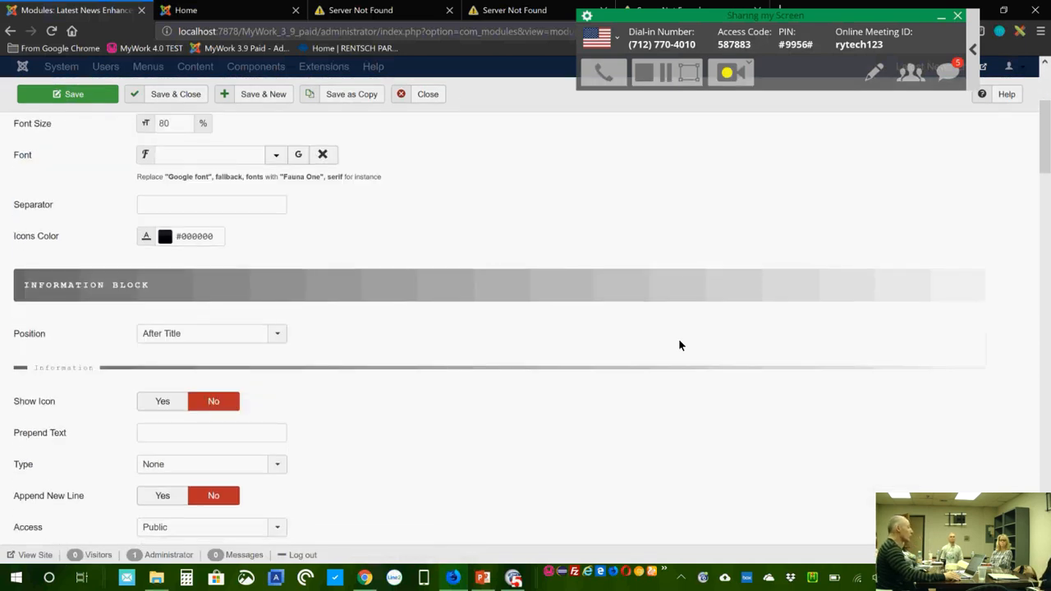
pyautogui.scroll(-1, 565, 363)
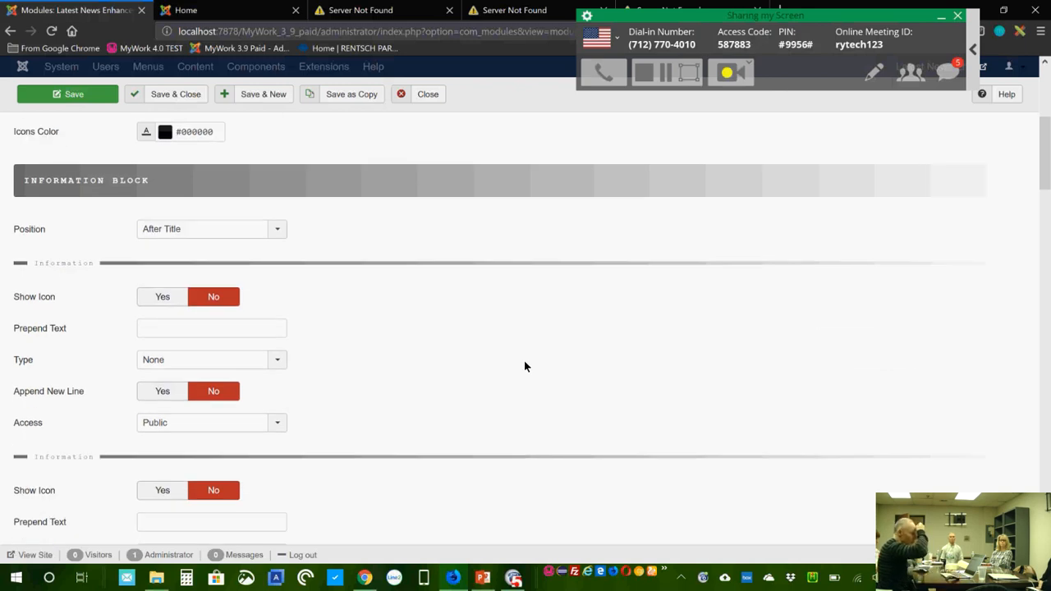
pyautogui.click(221, 16)
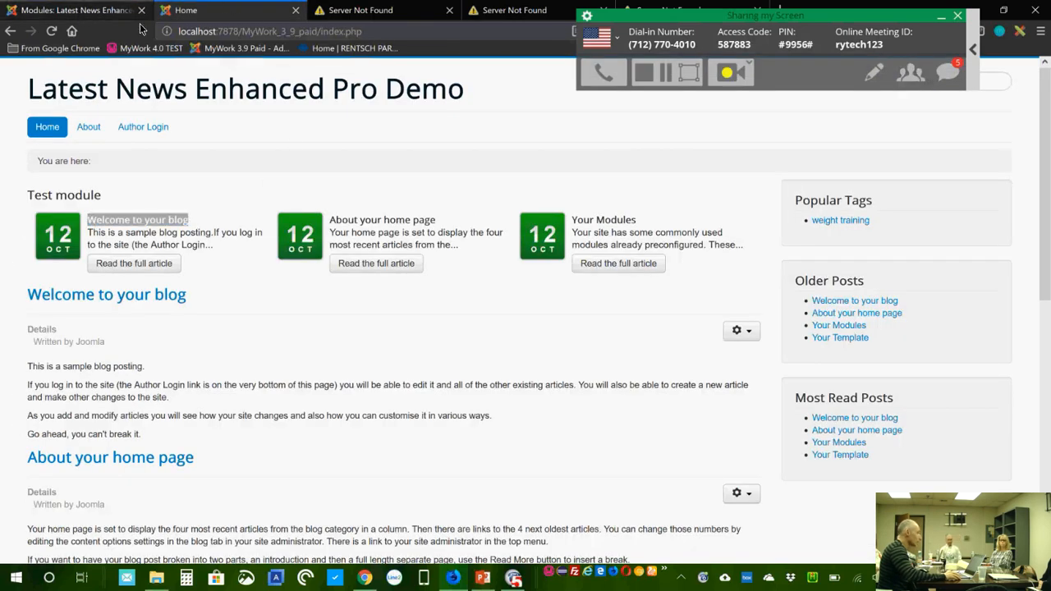
pyautogui.click(79, 11)
# Step: Set the first Information item's Type to Share Icons
pyautogui.click(277, 362)
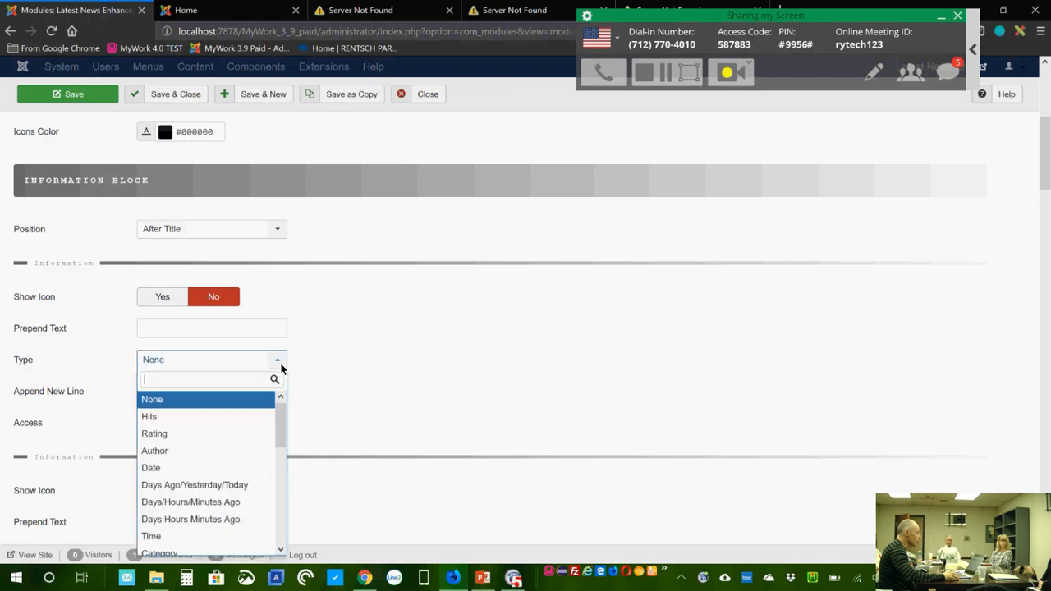
pyautogui.scroll(-1, 443, 349)
pyautogui.scroll(-2, 443, 351)
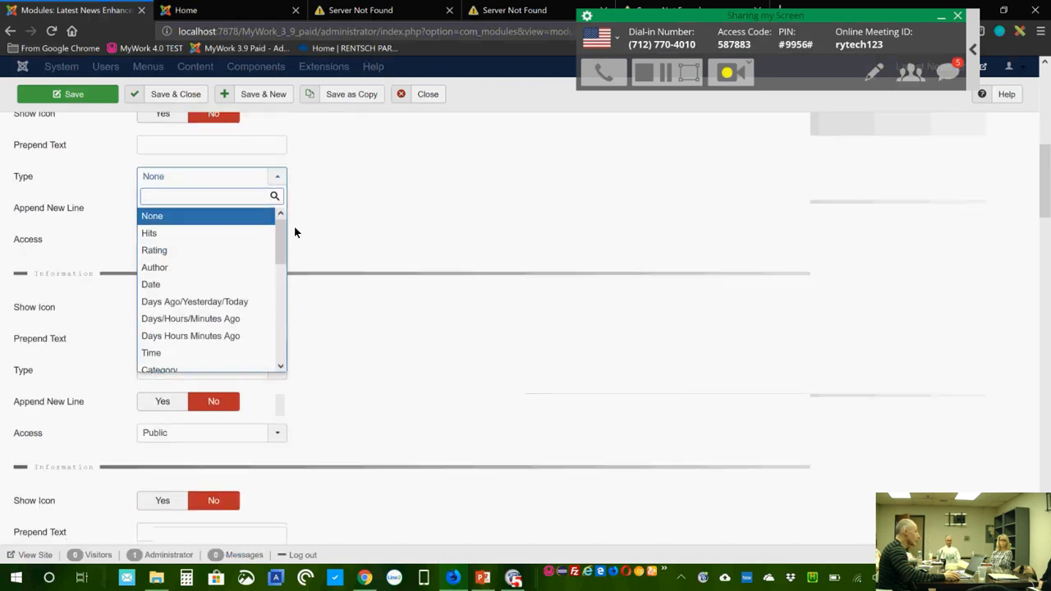
pyautogui.scroll(-5, 285, 245)
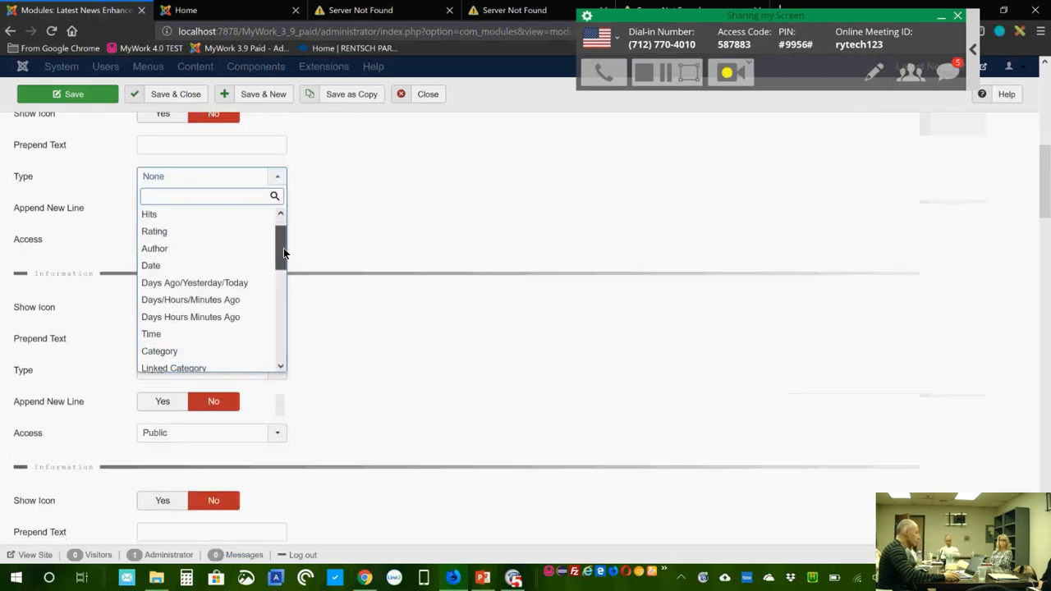
pyautogui.moveTo(289, 302); pyautogui.dragTo(284, 232)
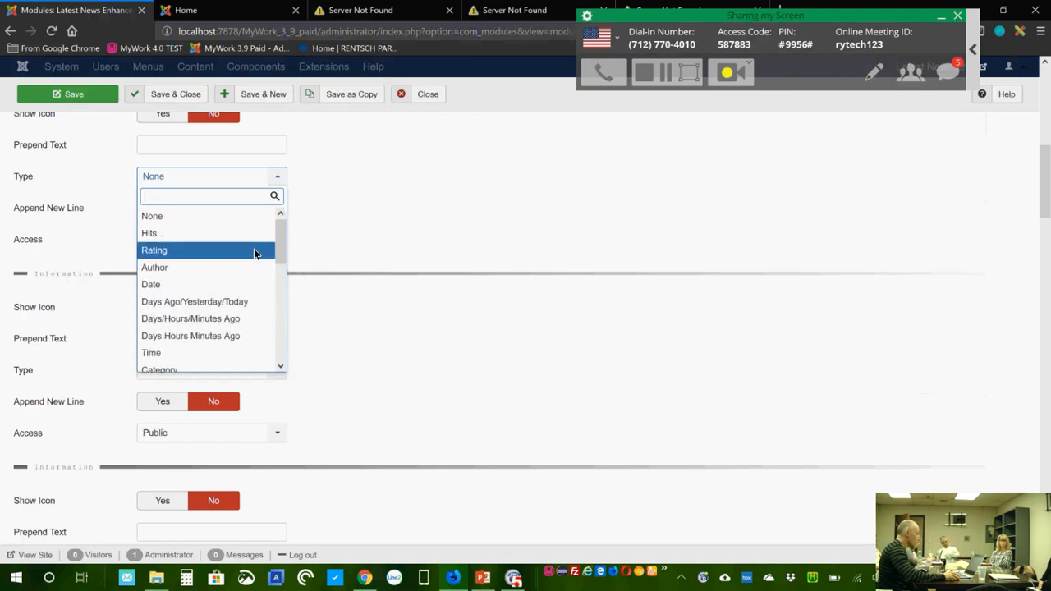
pyautogui.moveTo(284, 244)
pyautogui.mouseDown()
pyautogui.moveTo(284, 262)
pyautogui.moveTo(284, 253)
pyautogui.mouseUp()
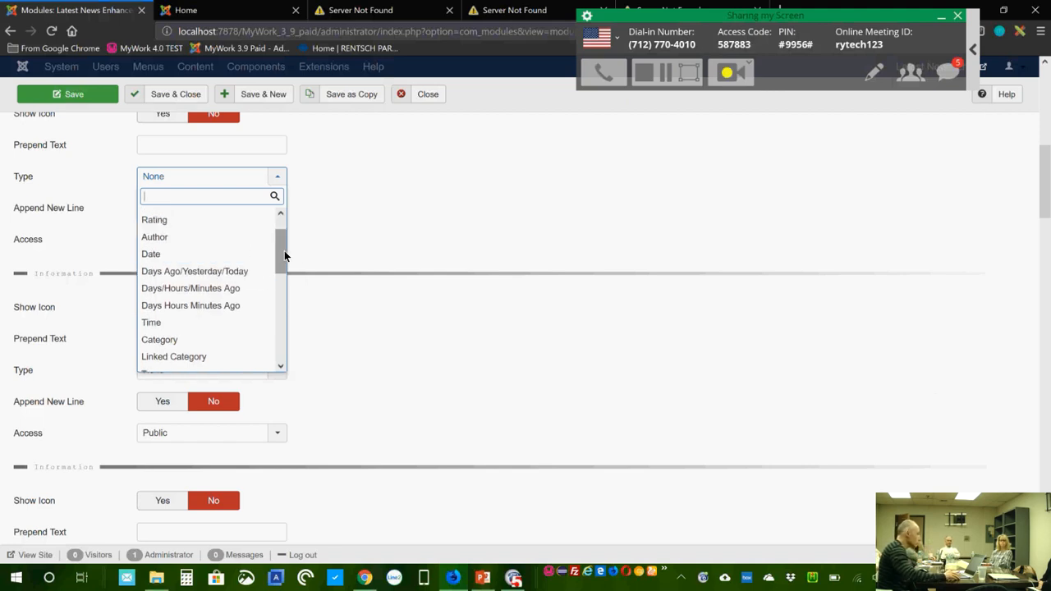
pyautogui.moveTo(283, 254); pyautogui.dragTo(281, 288)
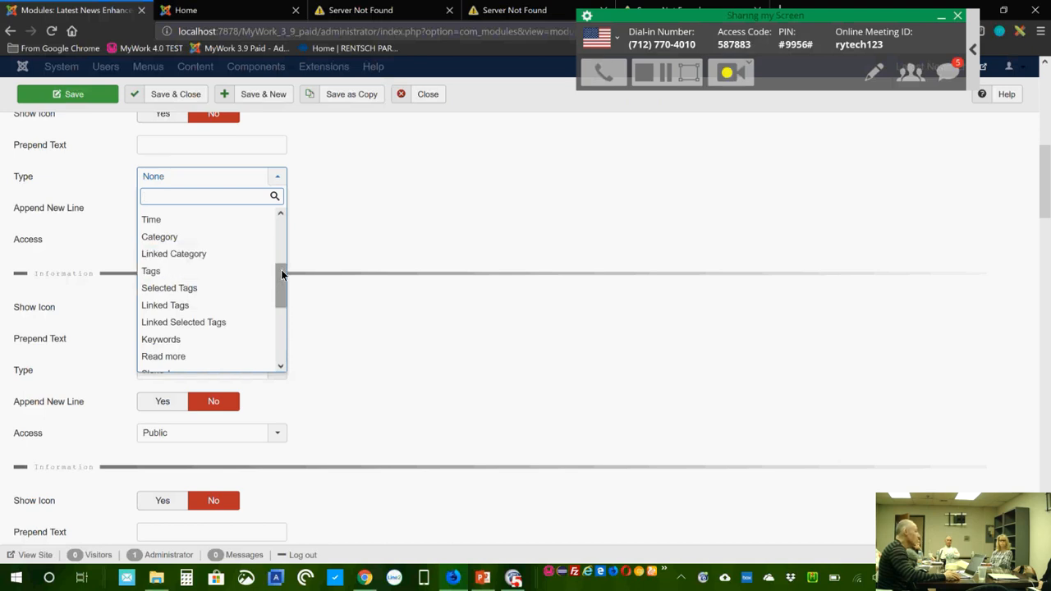
pyautogui.moveTo(278, 276); pyautogui.dragTo(278, 283)
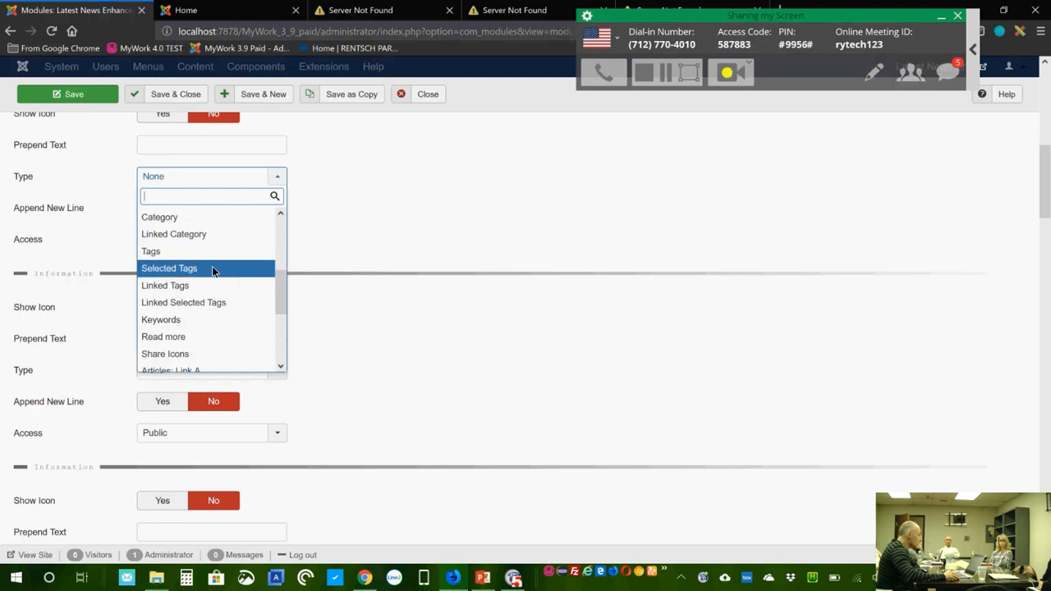
pyautogui.moveTo(280, 287); pyautogui.dragTo(280, 312)
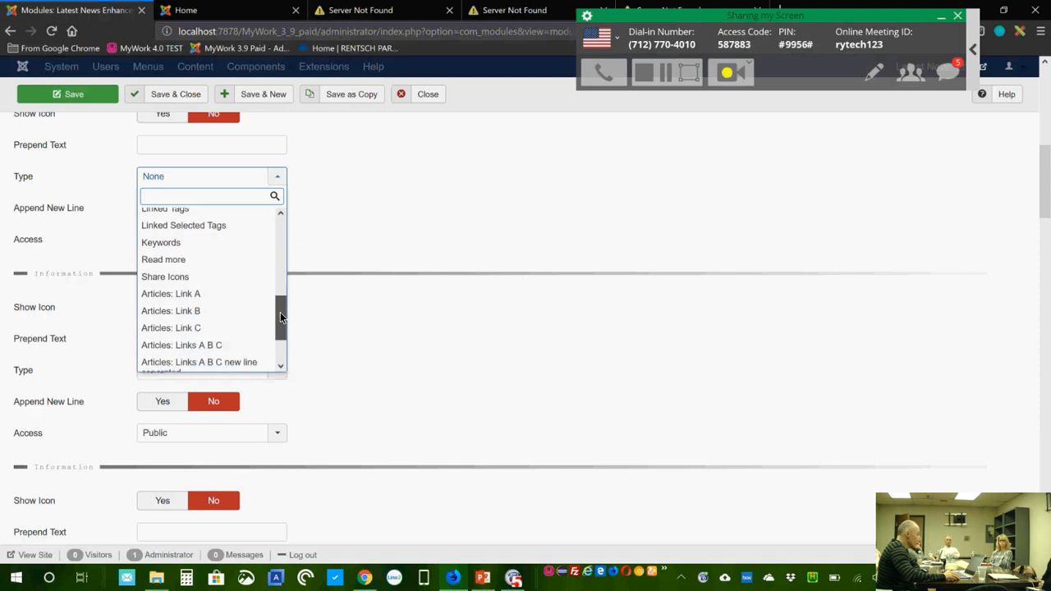
pyautogui.click(184, 281)
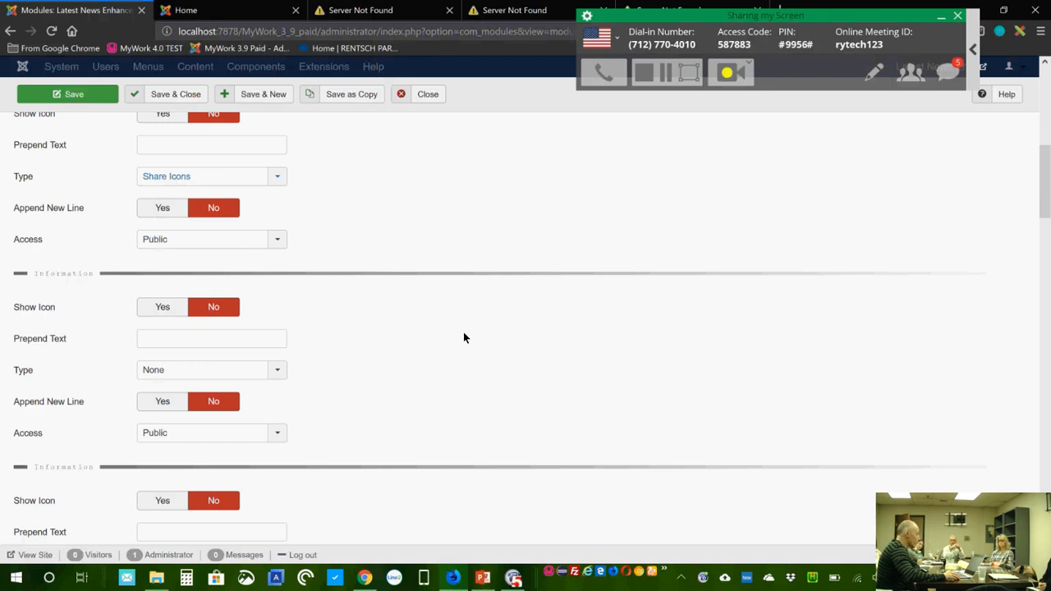
# Step: Give the share icons a Background colour style
pyautogui.scroll(-1, 484, 362)
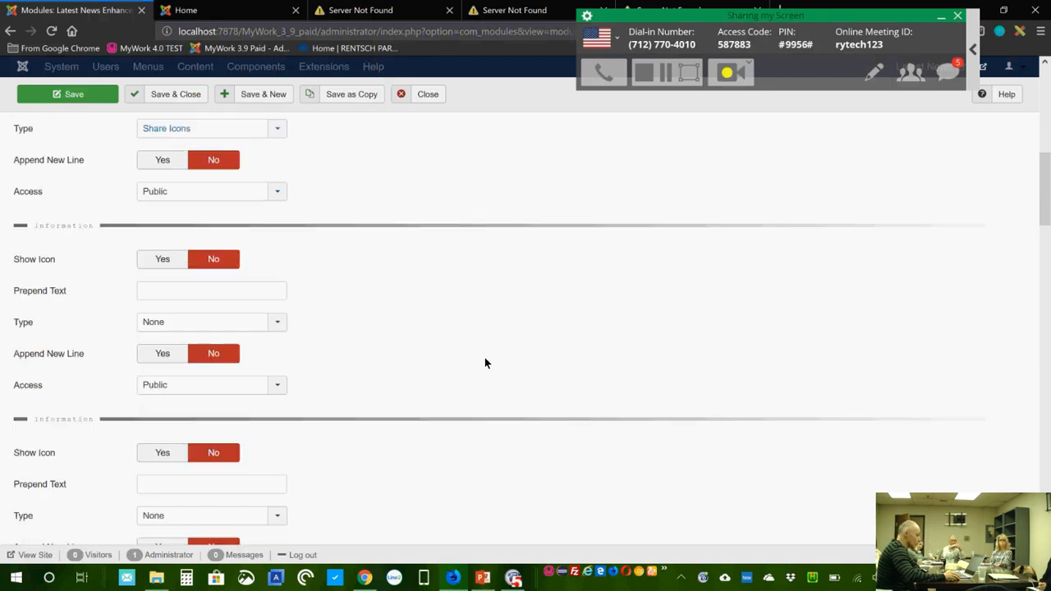
pyautogui.scroll(-3, 485, 363)
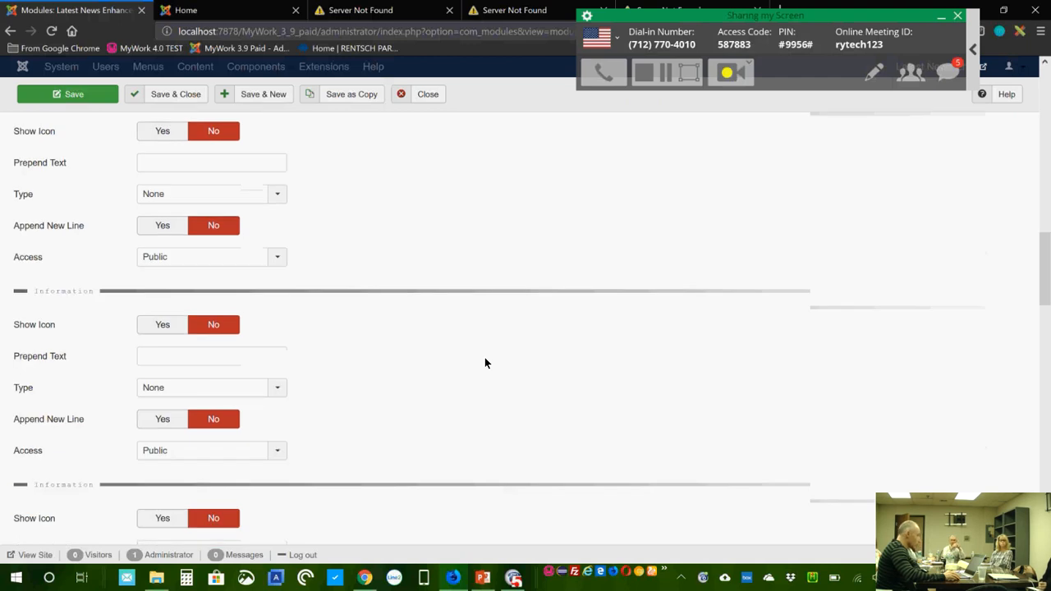
pyautogui.scroll(-8, 485, 361)
pyautogui.click(222, 256)
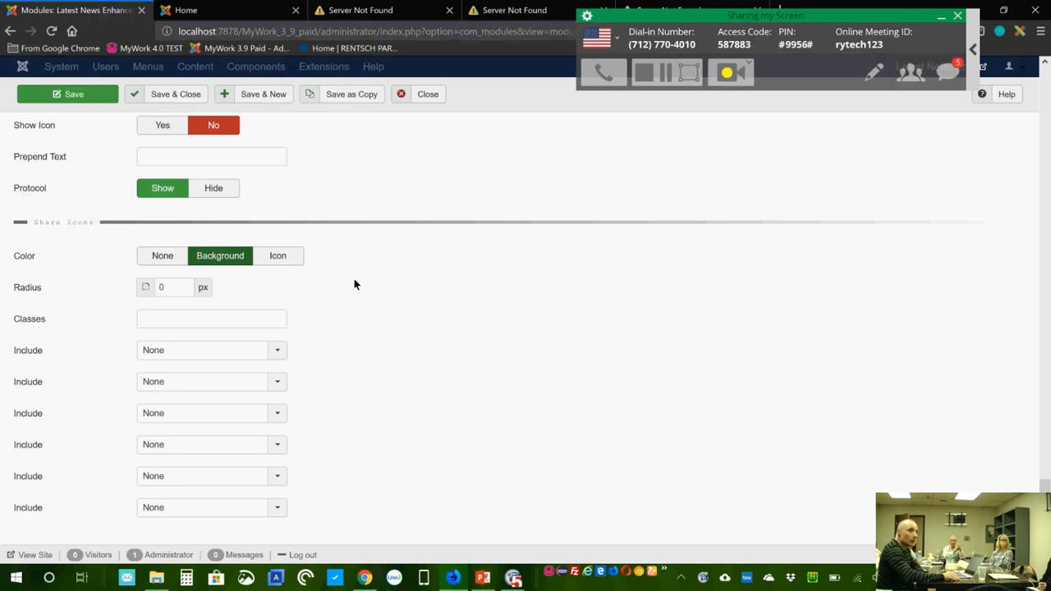
# Step: Include Facebook and Google Plus share icons, save, and view them on Home
pyautogui.click(234, 351)
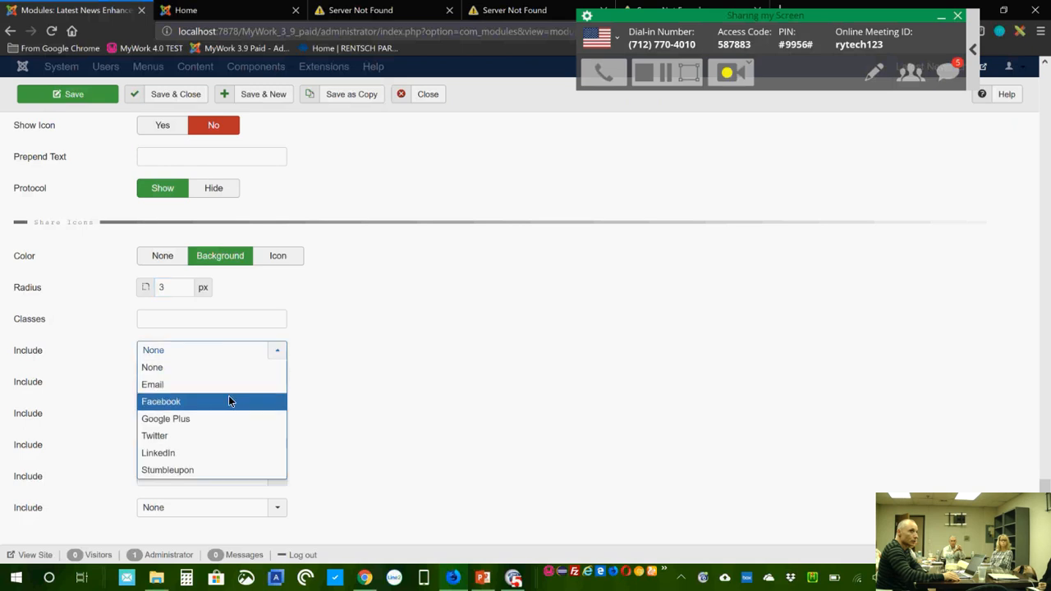
pyautogui.click(229, 398)
pyautogui.click(227, 382)
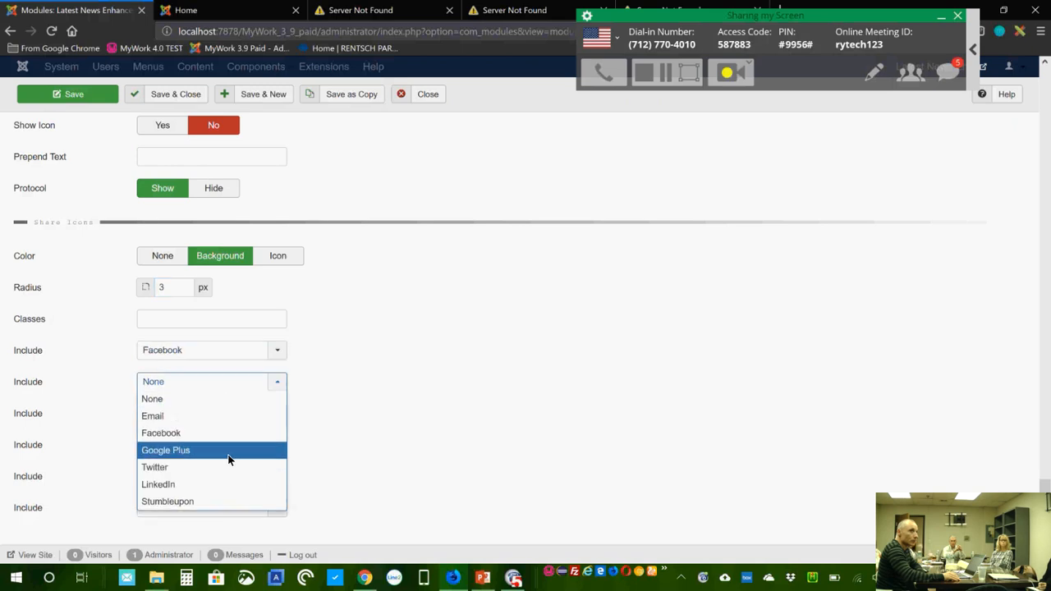
pyautogui.click(228, 452)
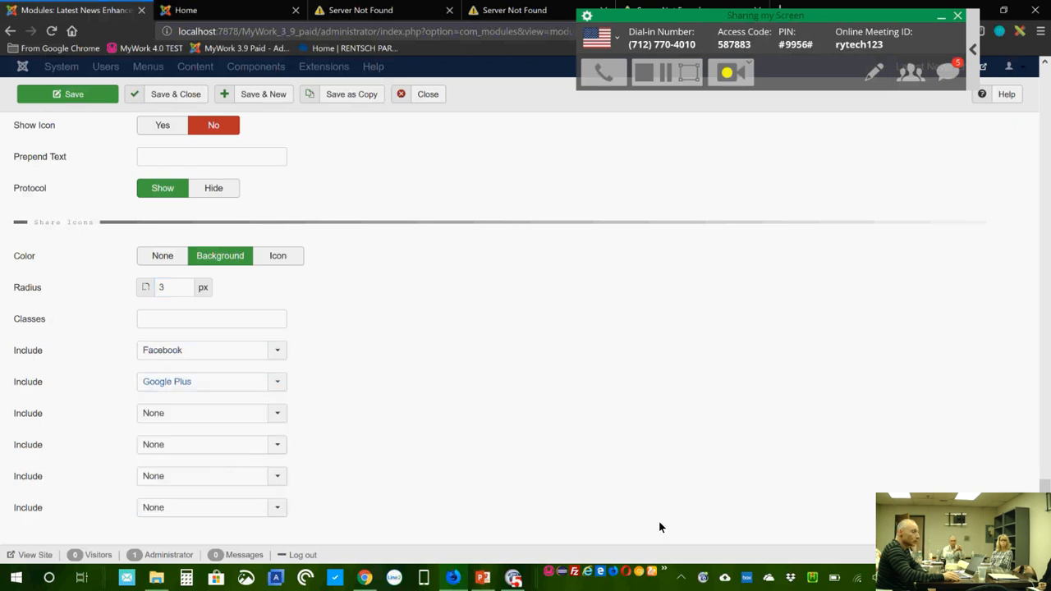
pyautogui.click(97, 97)
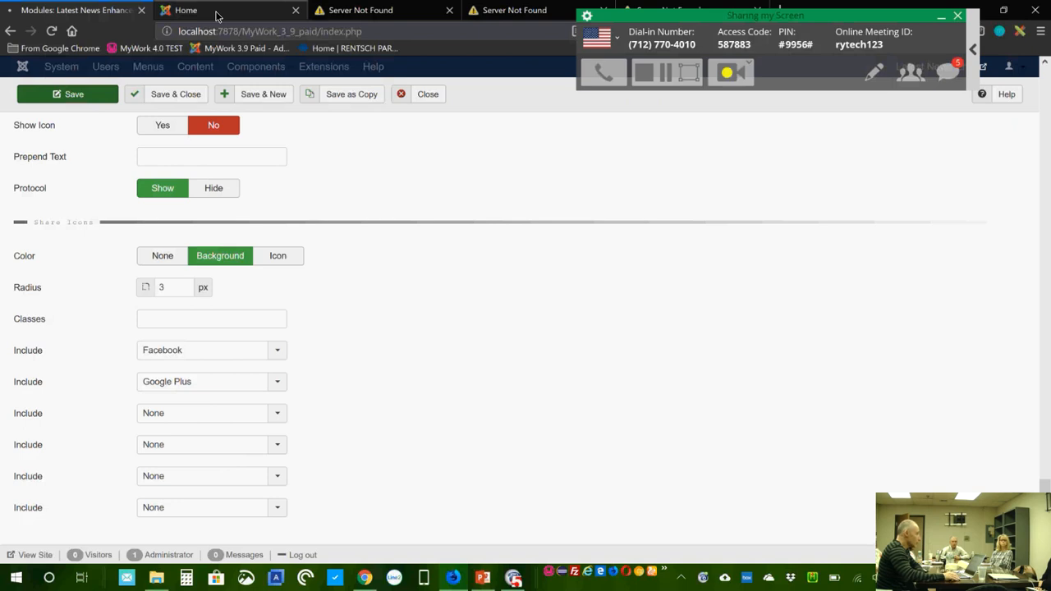
pyautogui.click(216, 15)
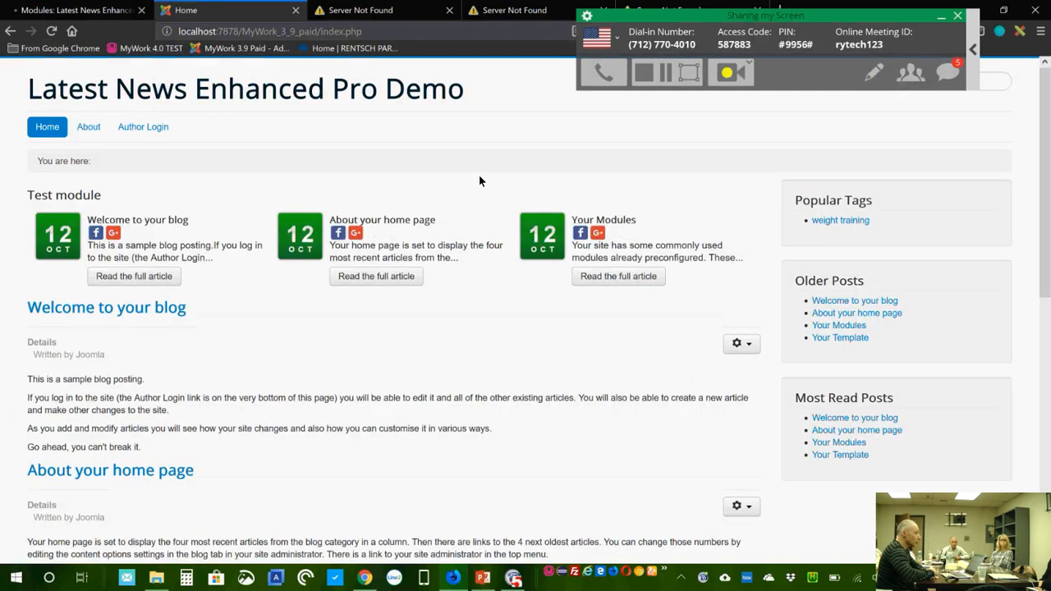
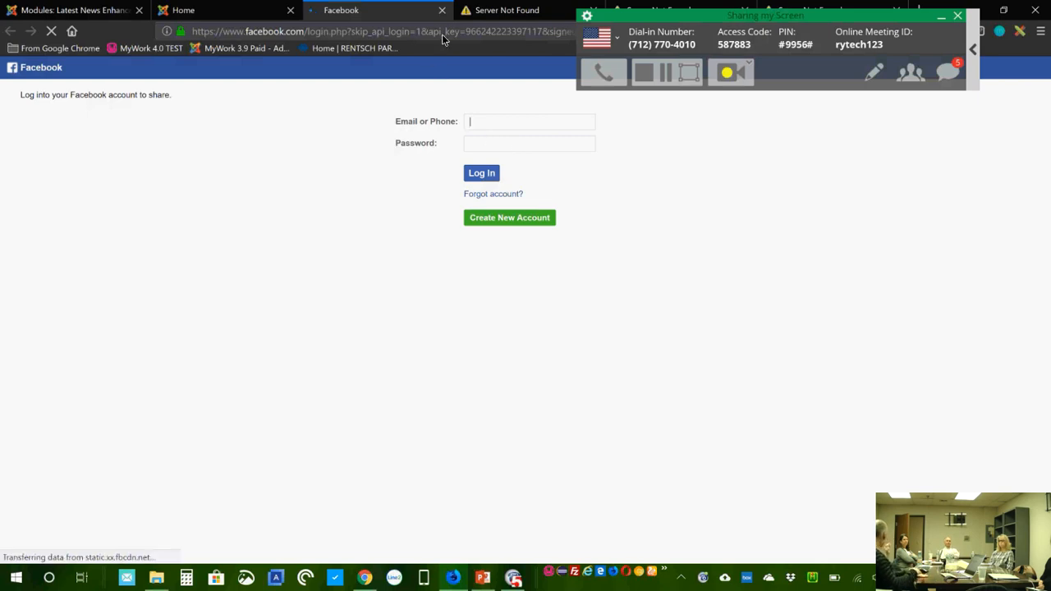
# Step: Close the Facebook login tab and go back to the 'Modules: Latest News Enhanced' tab
pyautogui.click(442, 9)
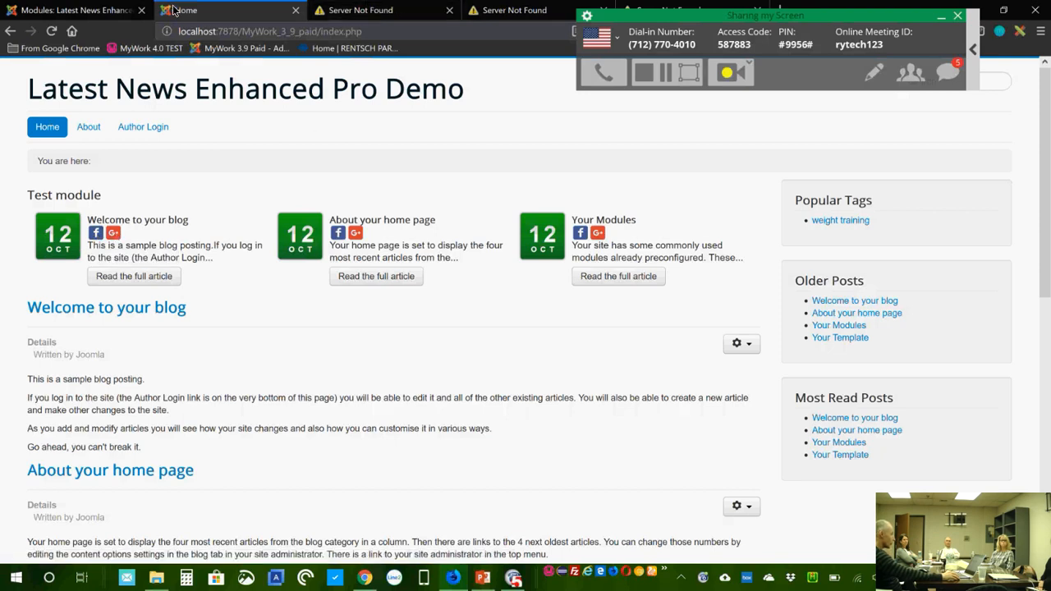
pyautogui.click(90, 11)
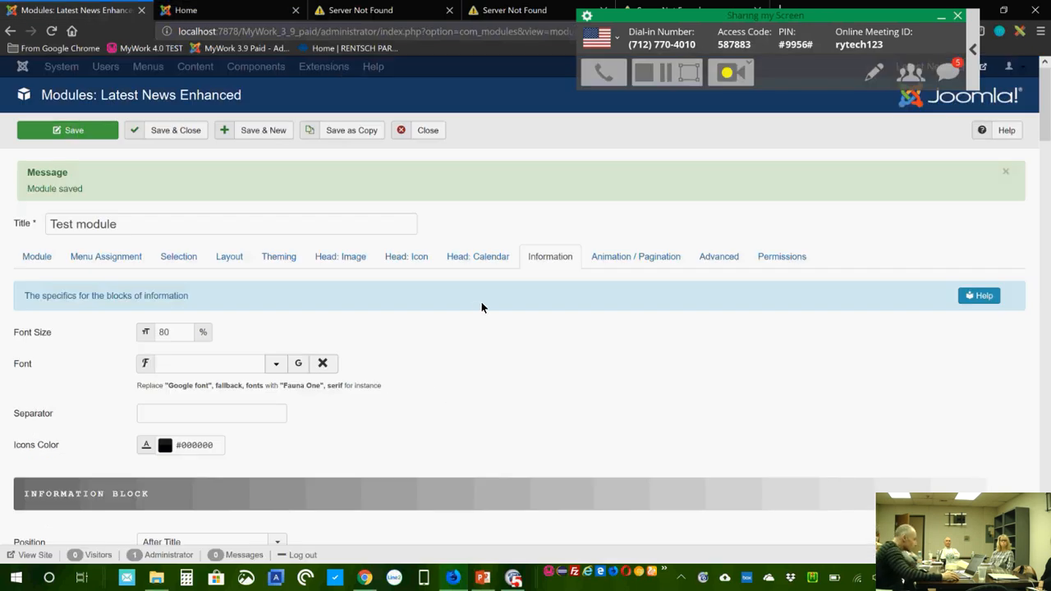
pyautogui.scroll(-3, 482, 306)
pyautogui.scroll(-1, 482, 314)
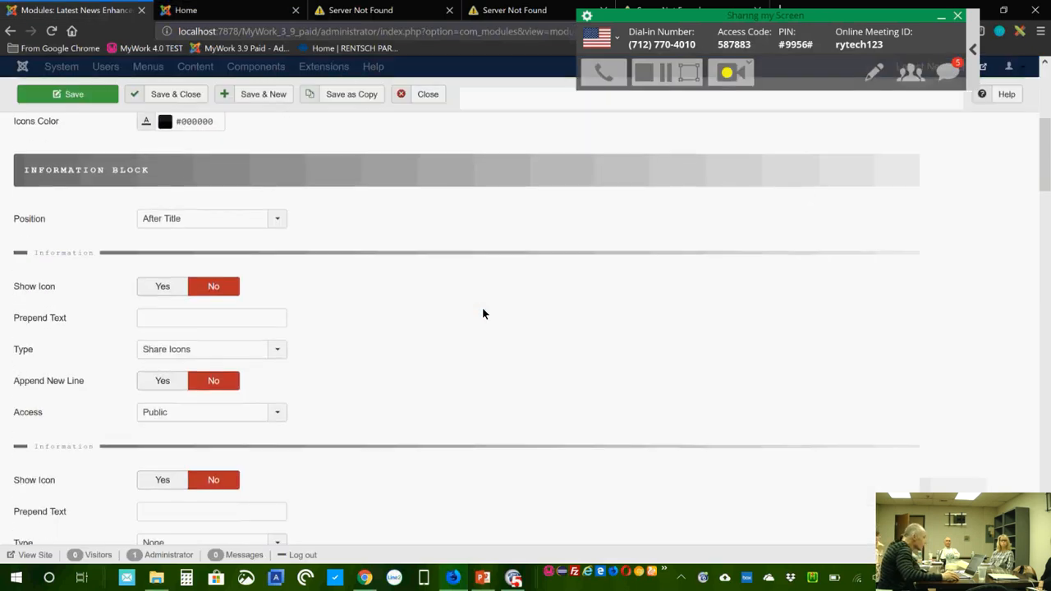
pyautogui.click(186, 10)
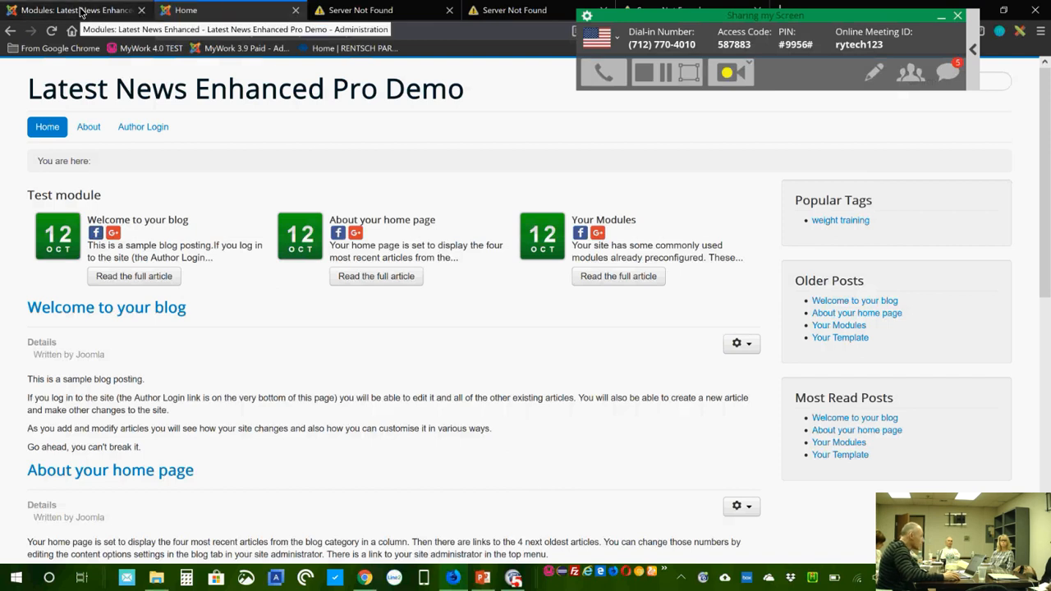
pyautogui.click(79, 11)
pyautogui.scroll(-1, 288, 308)
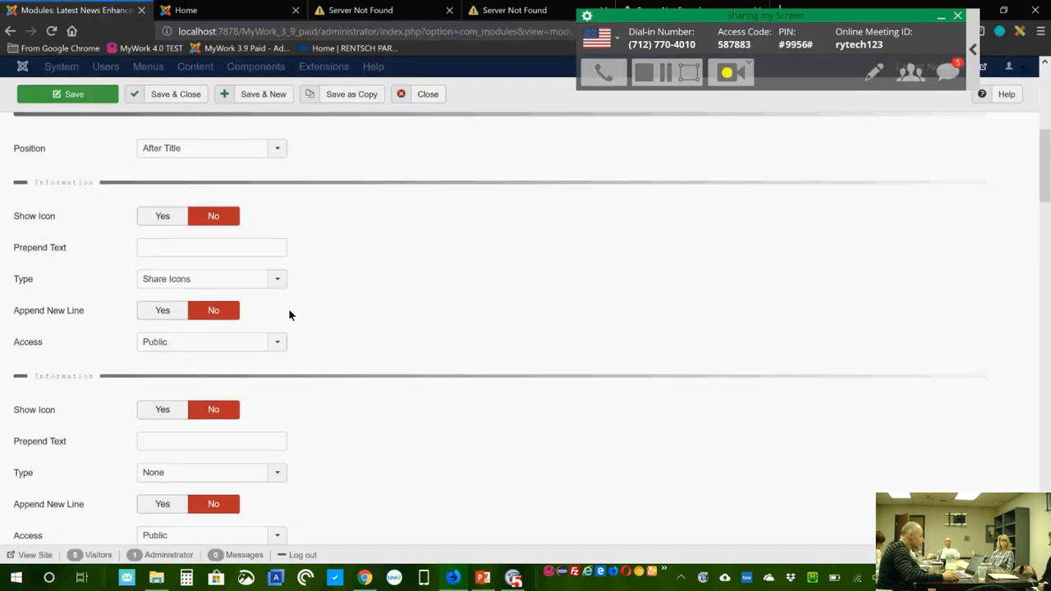
pyautogui.scroll(-3, 427, 451)
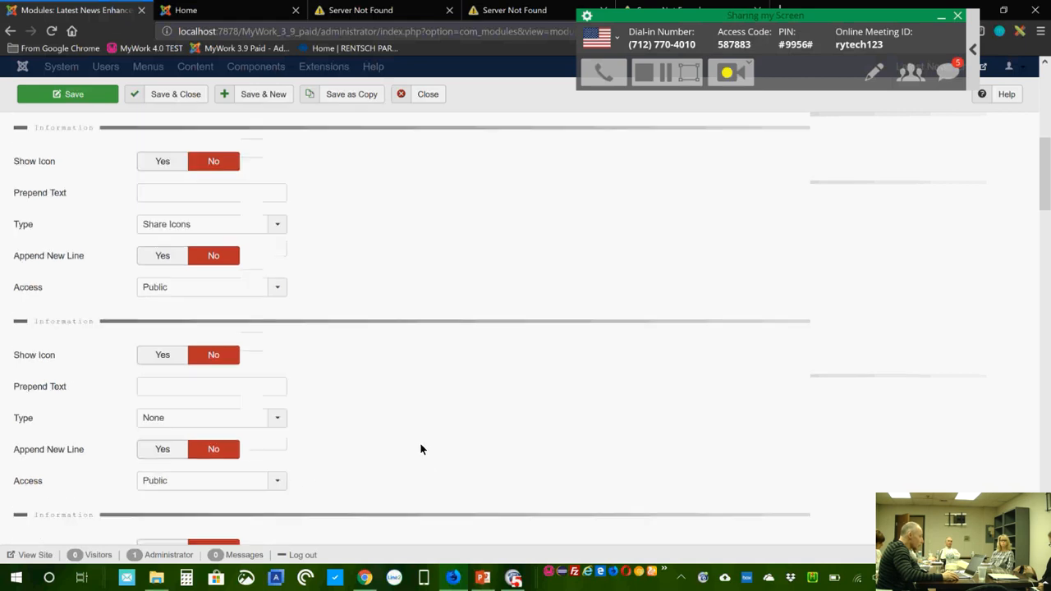
# Step: Leave the second information item's Type at None and set Append New Line to Yes
pyautogui.click(280, 233)
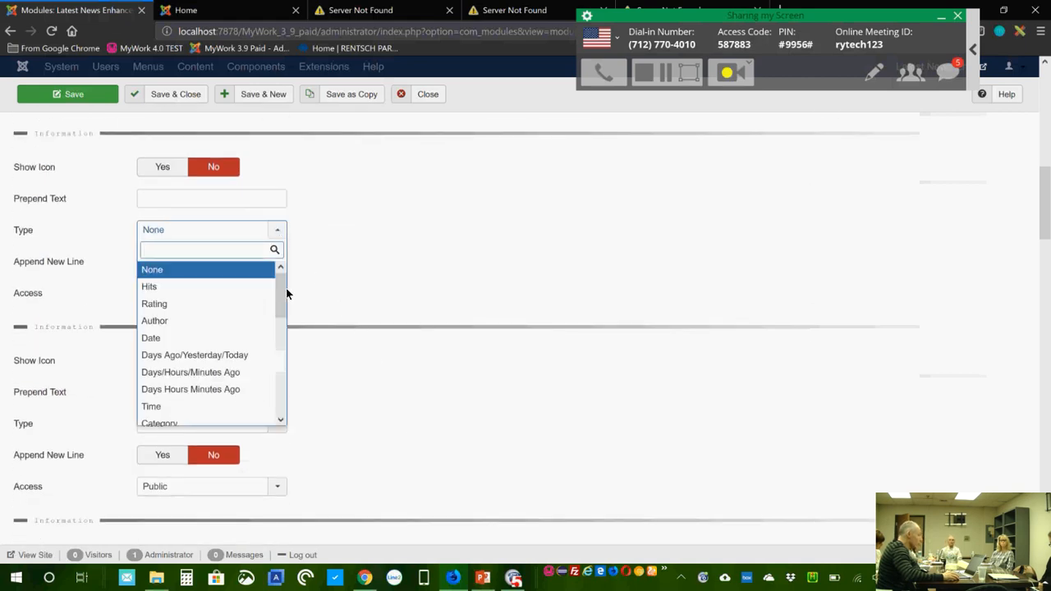
pyautogui.moveTo(276, 317); pyautogui.dragTo(282, 394)
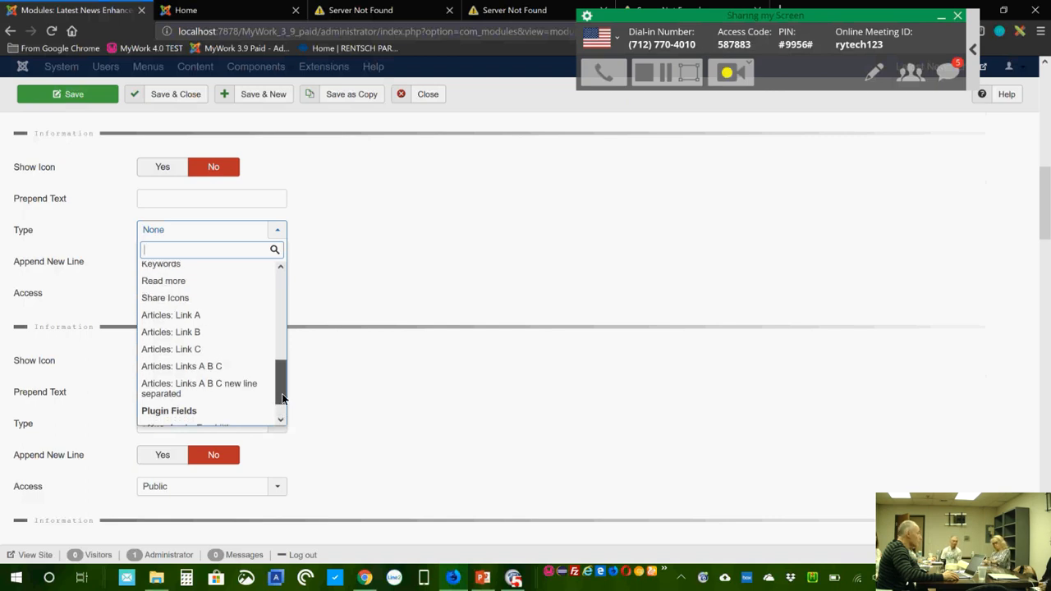
pyautogui.moveTo(281, 394); pyautogui.dragTo(286, 418)
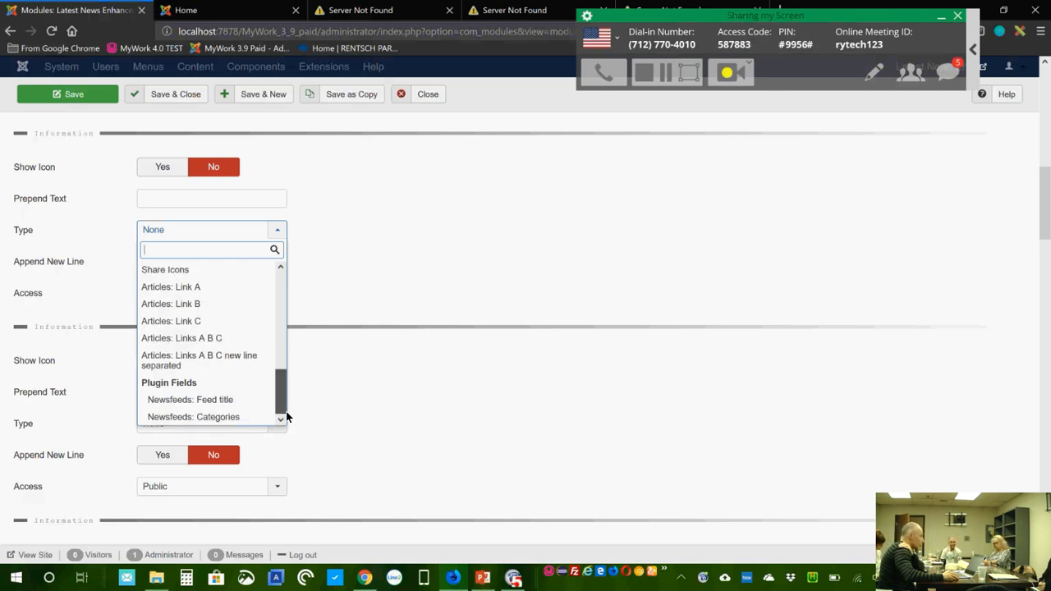
pyautogui.moveTo(287, 418); pyautogui.dragTo(351, 266)
pyautogui.click(399, 262)
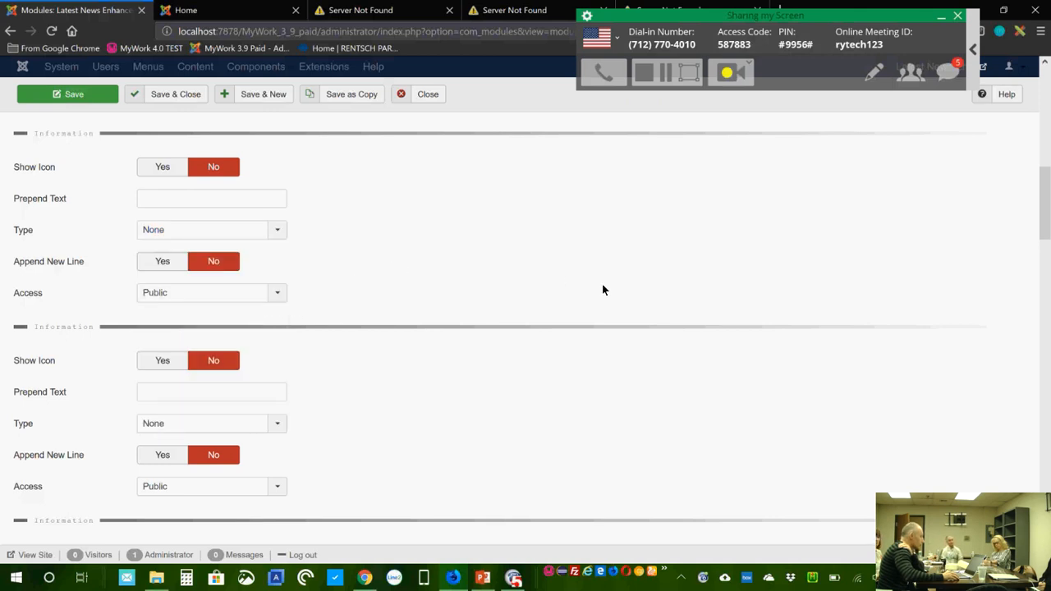
pyautogui.click(161, 265)
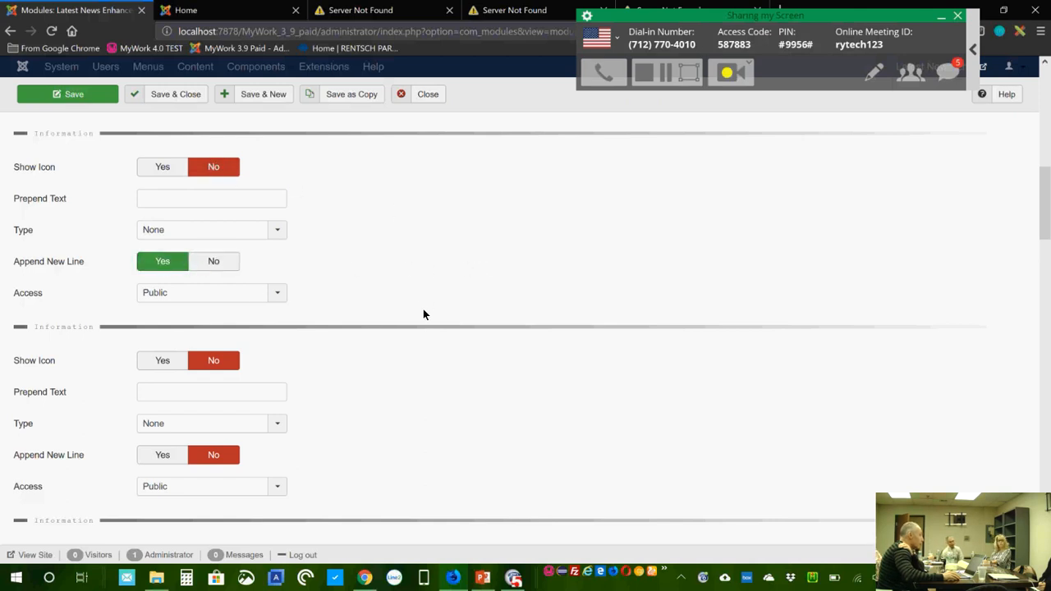
# Step: Restrict the Share Icons access to Registered and save the module
pyautogui.scroll(2, 417, 301)
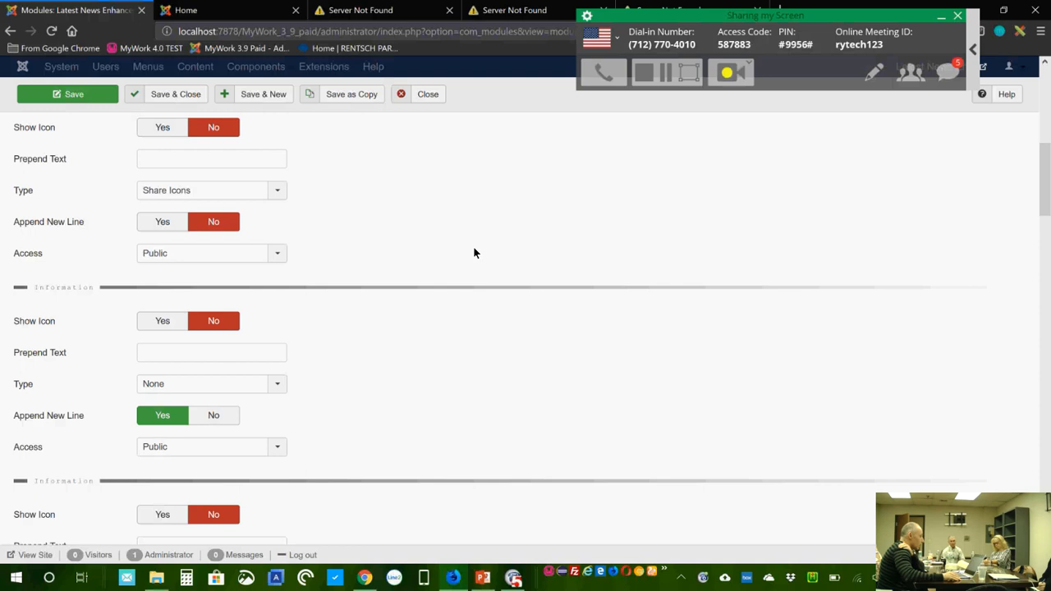
pyautogui.scroll(-1, 436, 410)
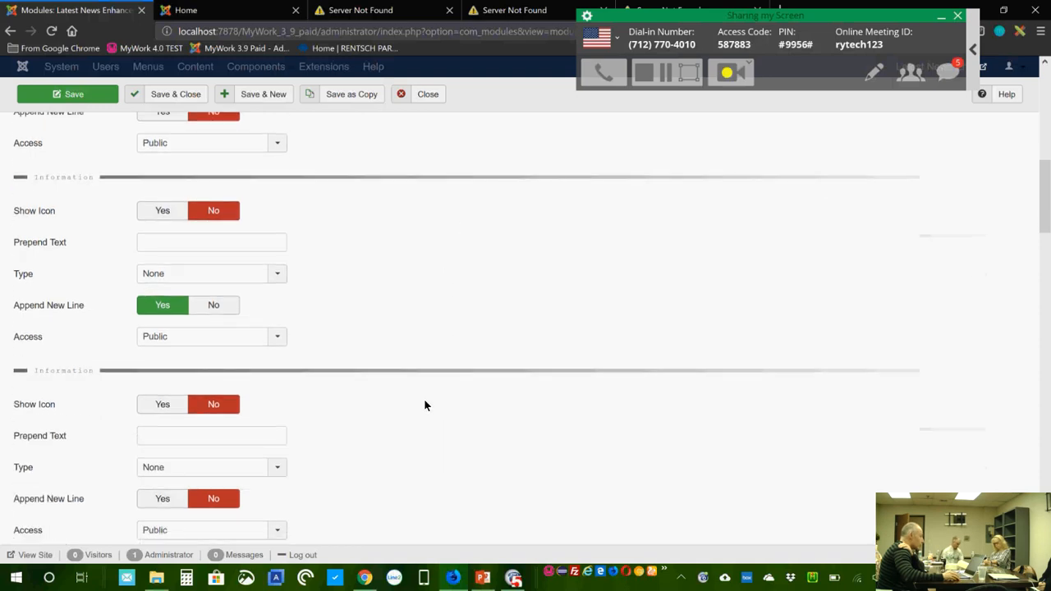
pyautogui.scroll(2, 425, 403)
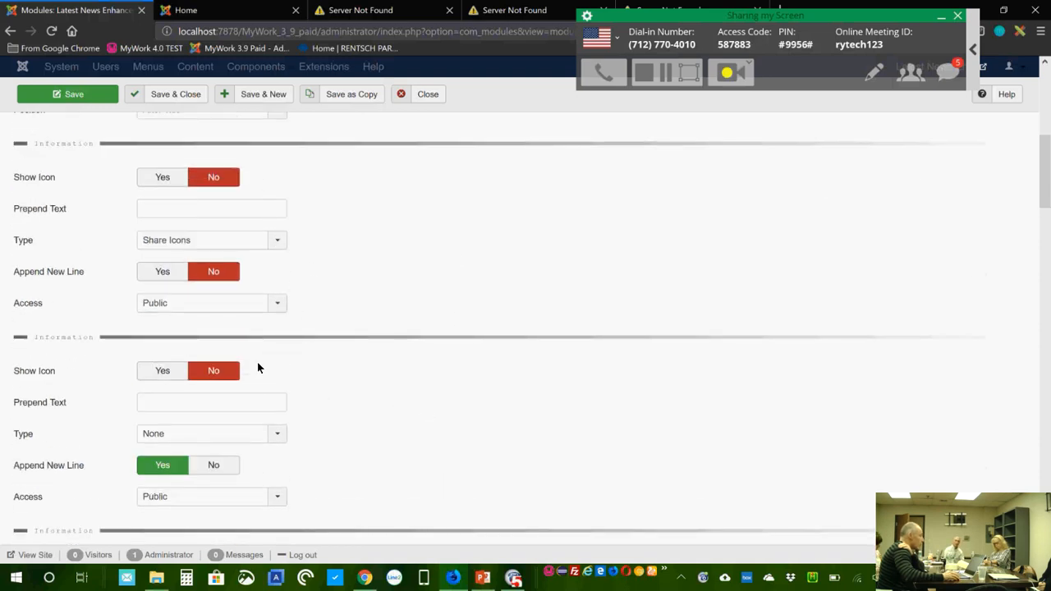
pyautogui.click(274, 304)
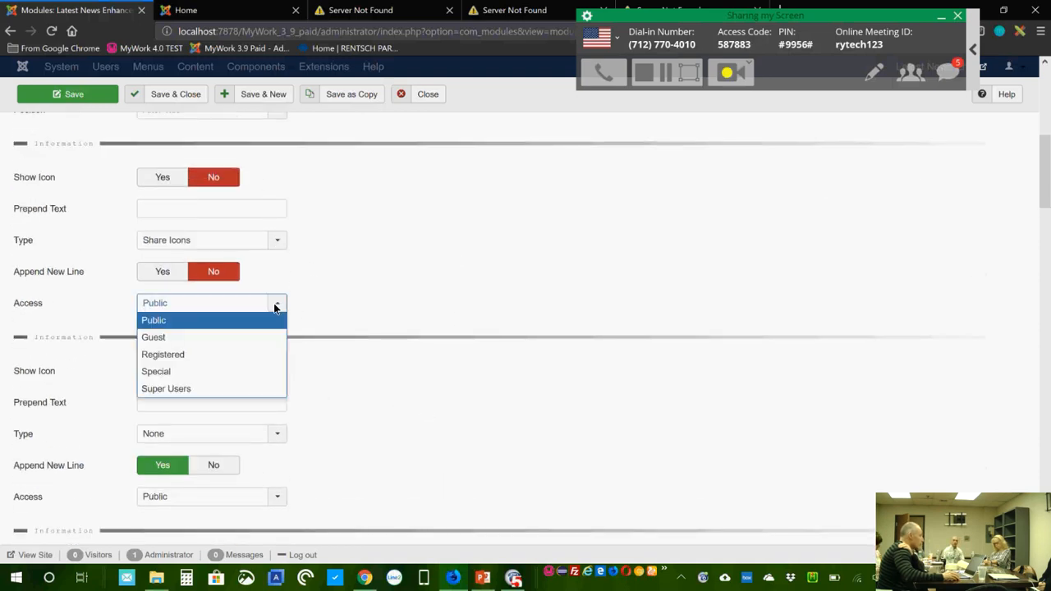
pyautogui.click(222, 354)
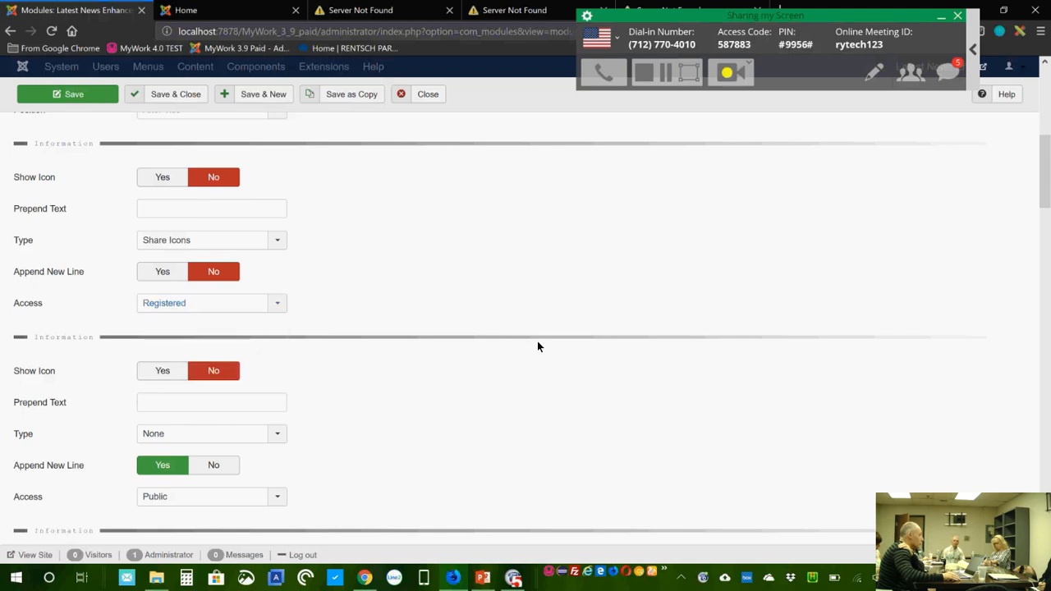
pyautogui.click(144, 92)
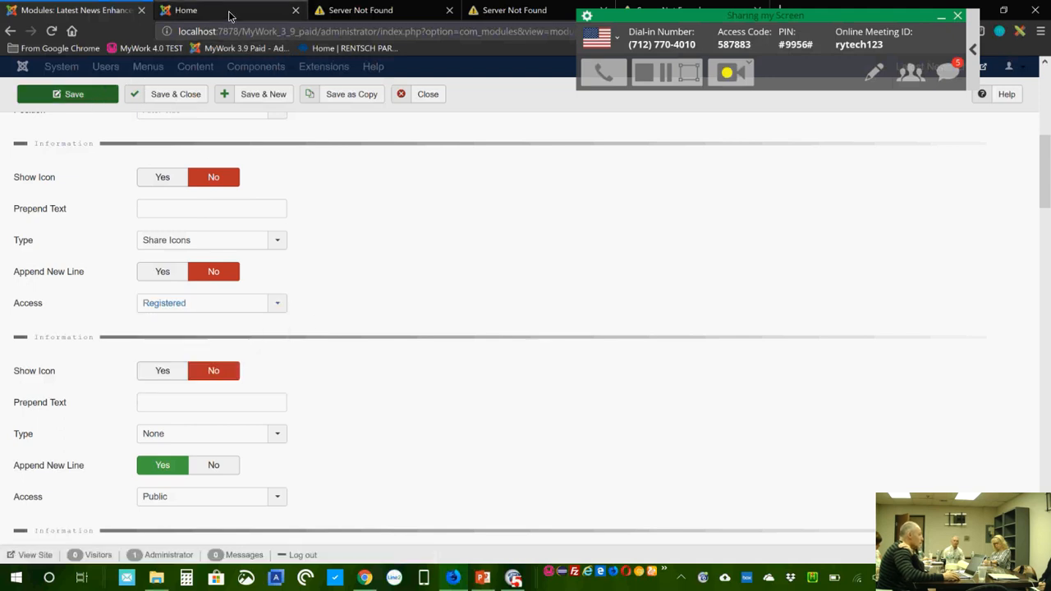
# Step: Sign in through Author Login with the author's username and password, then return Home
pyautogui.click(230, 15)
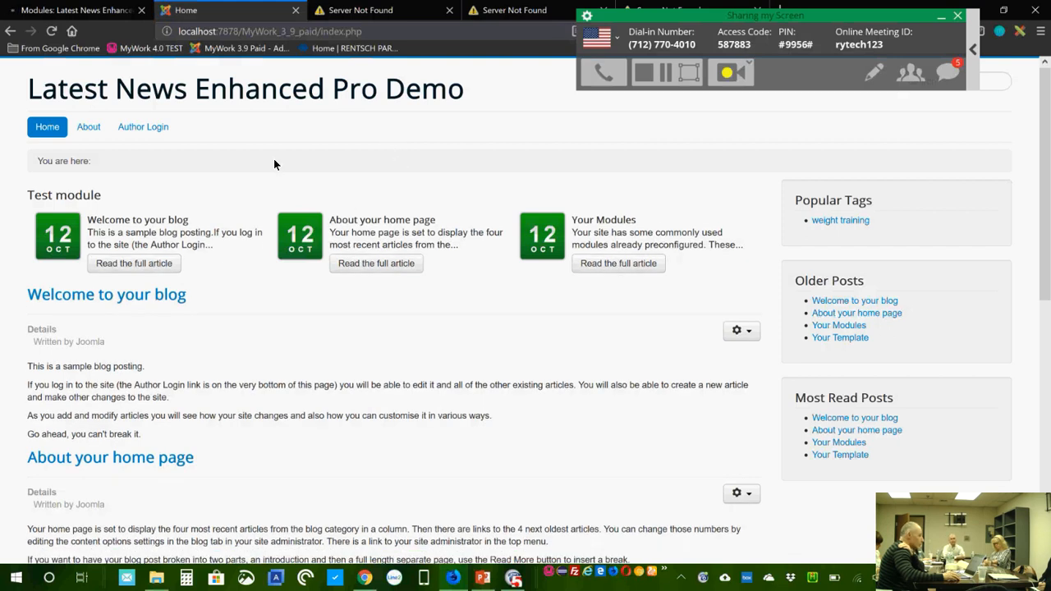
pyautogui.click(163, 129)
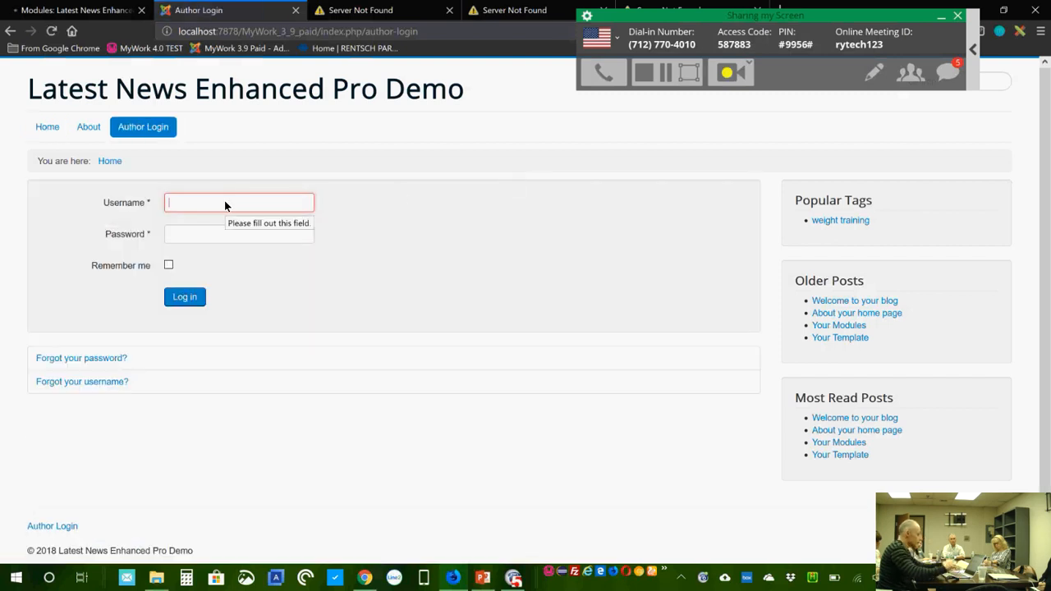
pyautogui.write('syw')
pyautogui.press('Tab')
pyautogui.write('syw')
pyautogui.press('Return')
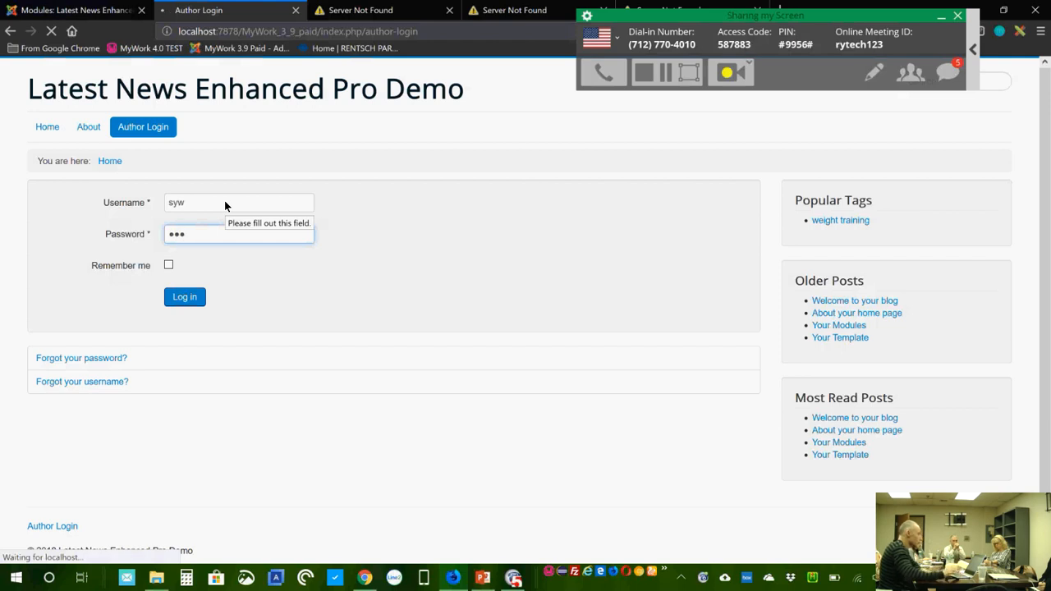
pyautogui.click(49, 128)
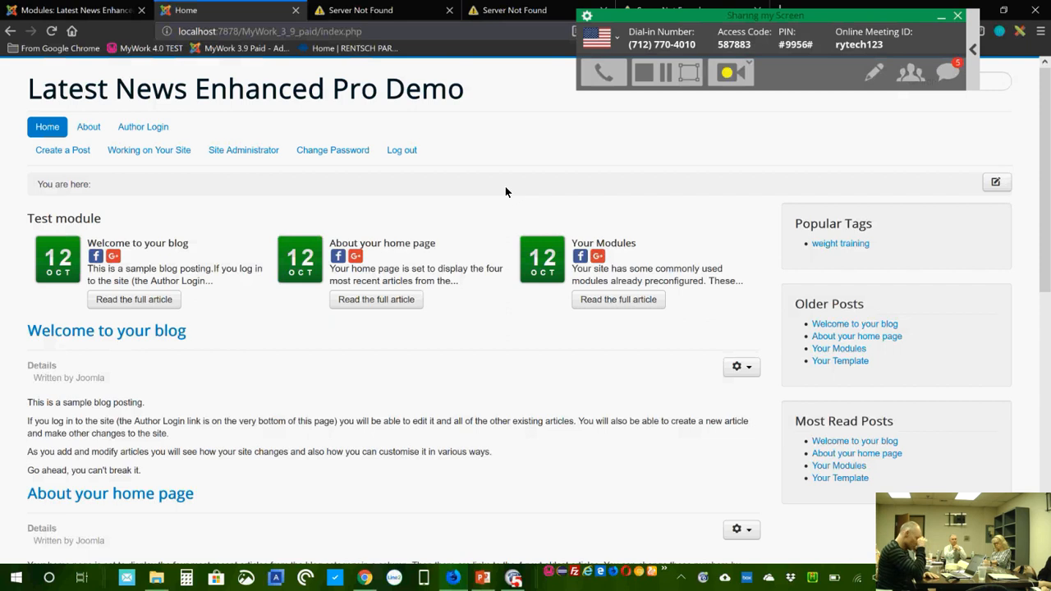
# Step: On the Animation / Pagination tab, set the Test module's animation to Cover
pyautogui.click(78, 10)
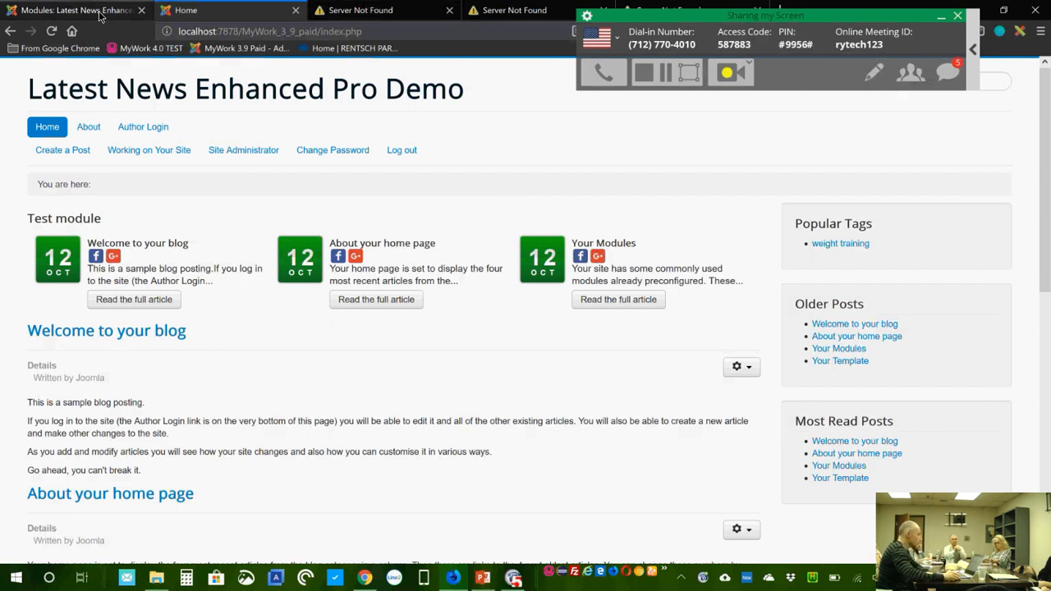
pyautogui.scroll(-1, 507, 385)
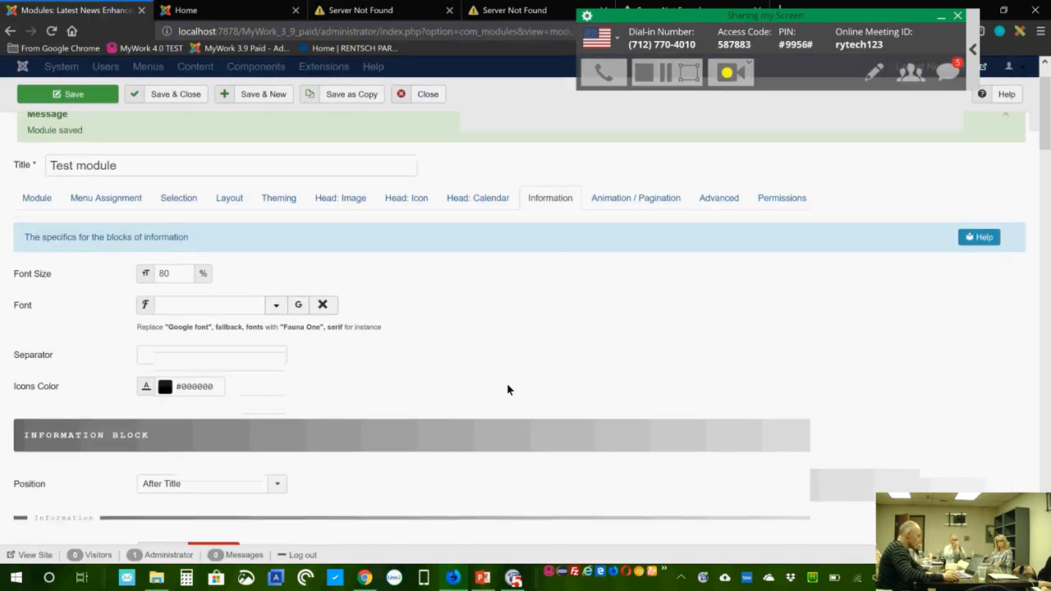
pyautogui.scroll(1, 507, 386)
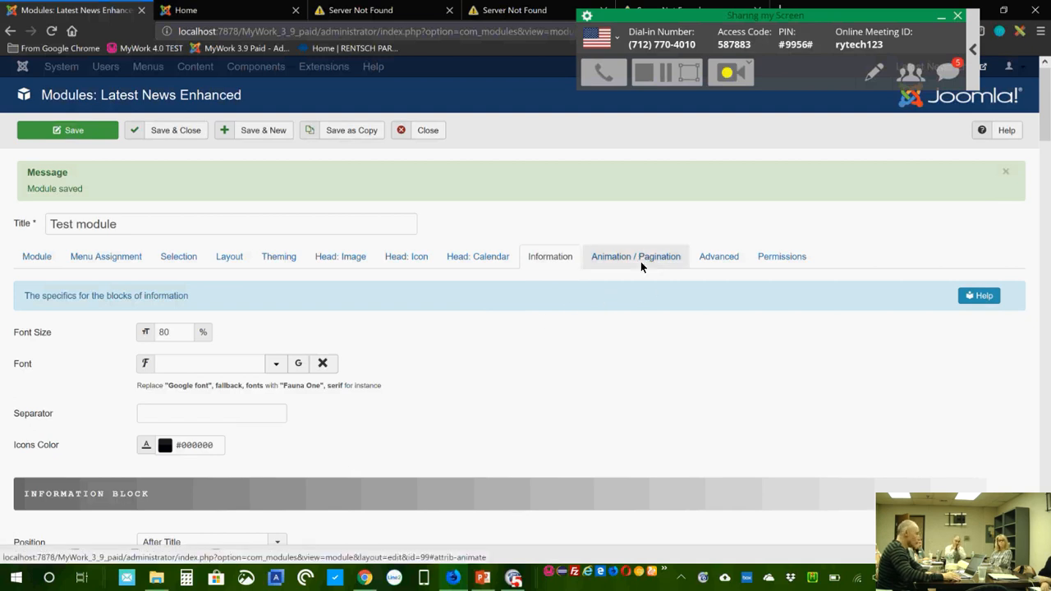
pyautogui.click(623, 261)
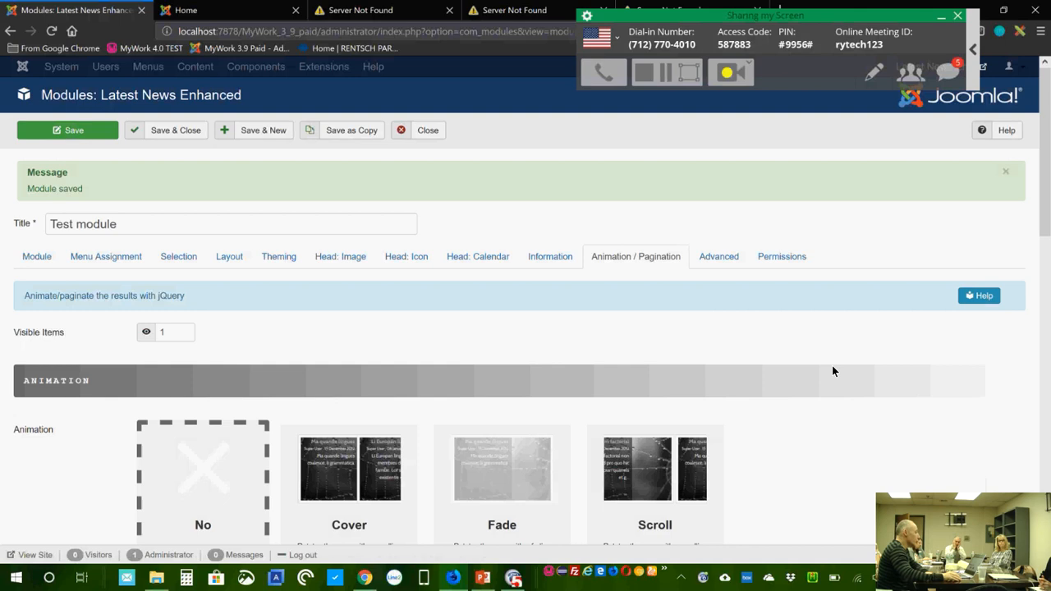
pyautogui.scroll(-3, 832, 371)
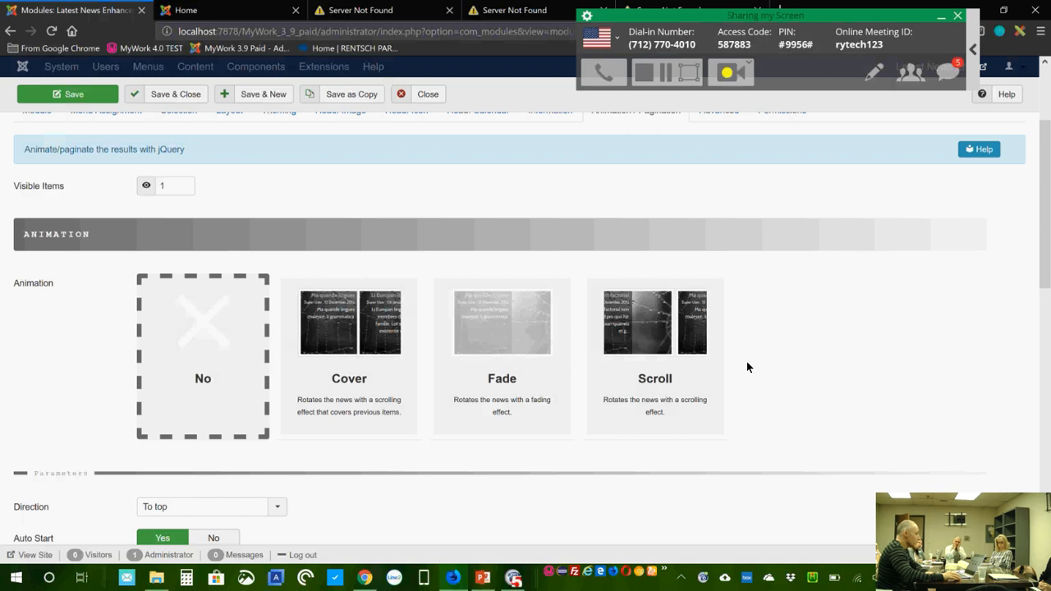
pyautogui.scroll(-1, 746, 363)
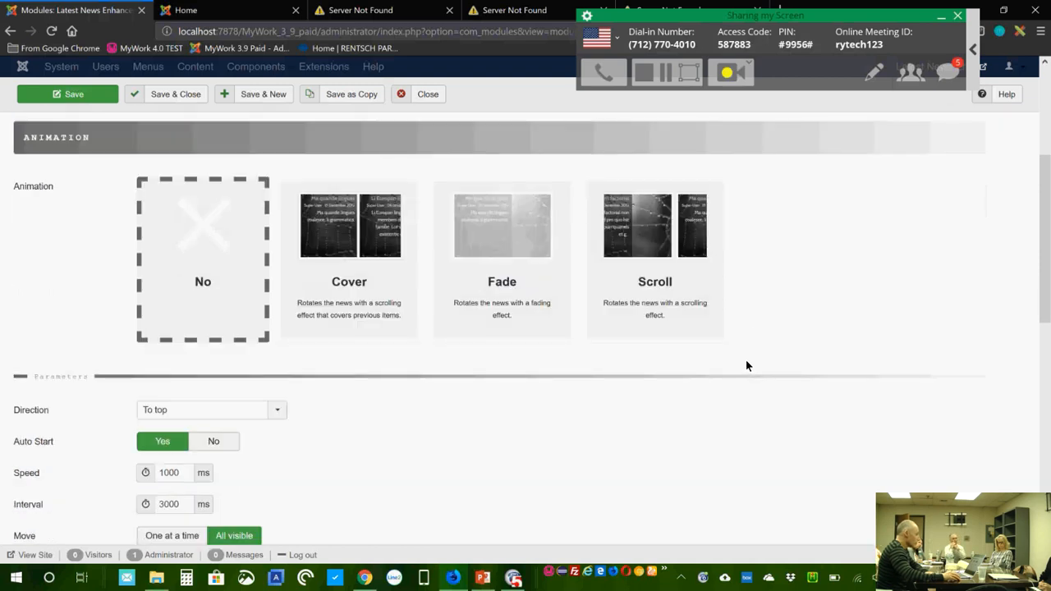
pyautogui.click(345, 232)
# Step: Leave the module's Pagination set to None
pyautogui.scroll(-2, 850, 309)
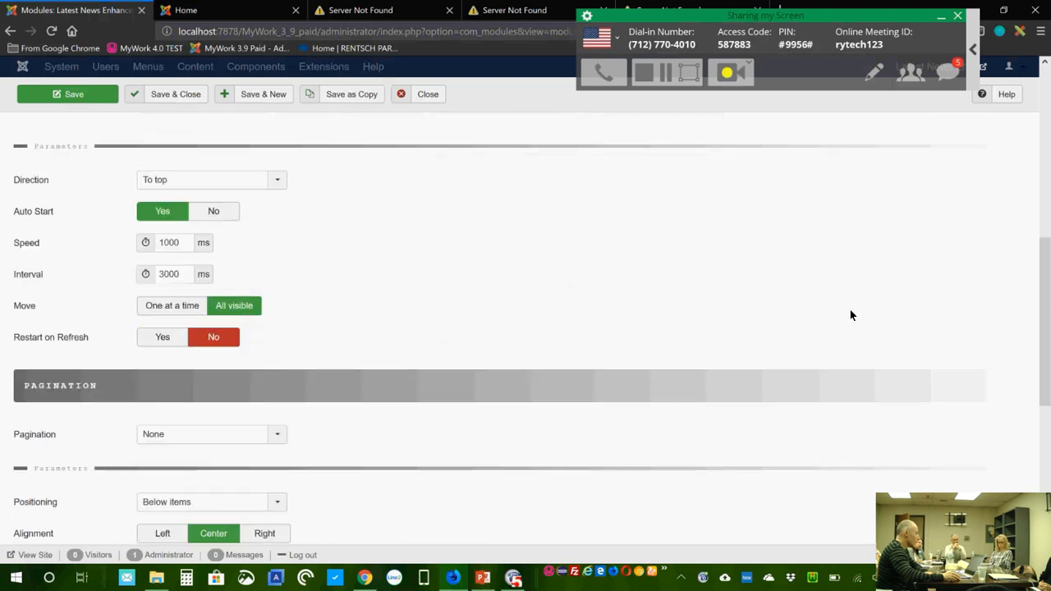
pyautogui.scroll(3, 850, 310)
pyautogui.scroll(-3, 850, 316)
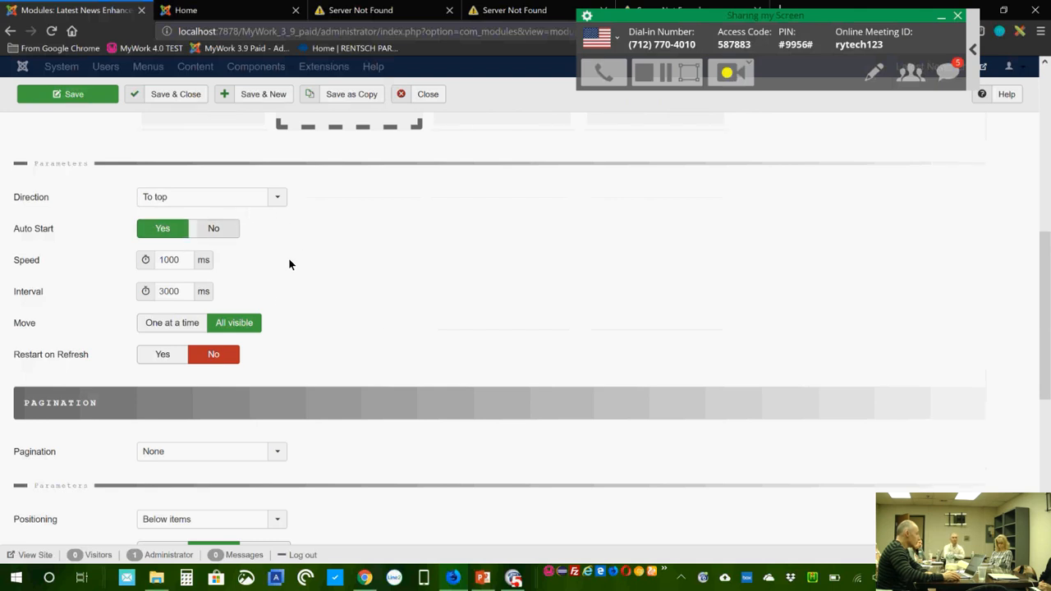
pyautogui.scroll(-1, 289, 263)
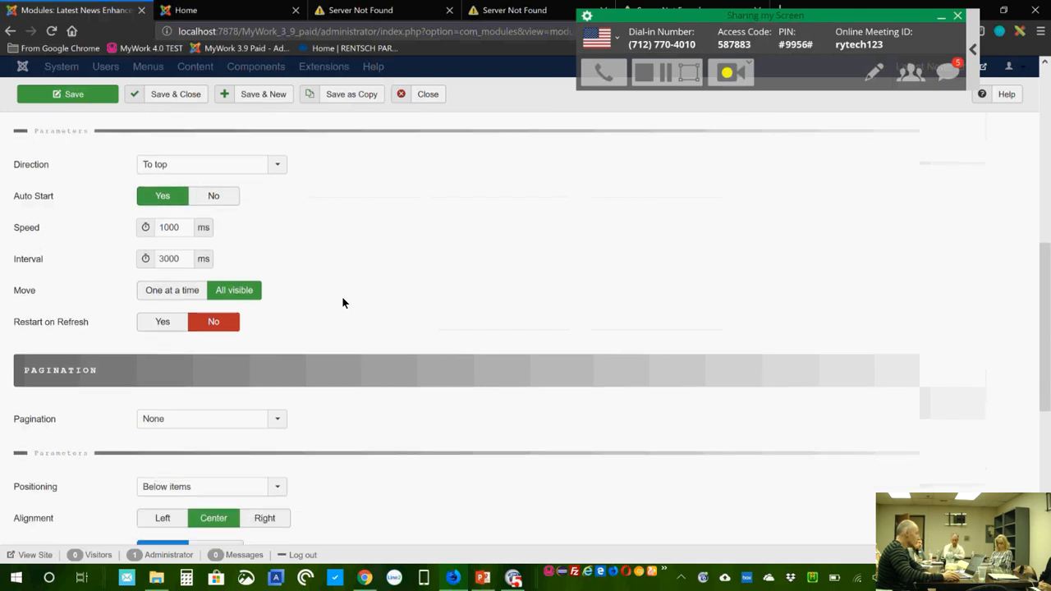
pyautogui.scroll(-3, 193, 329)
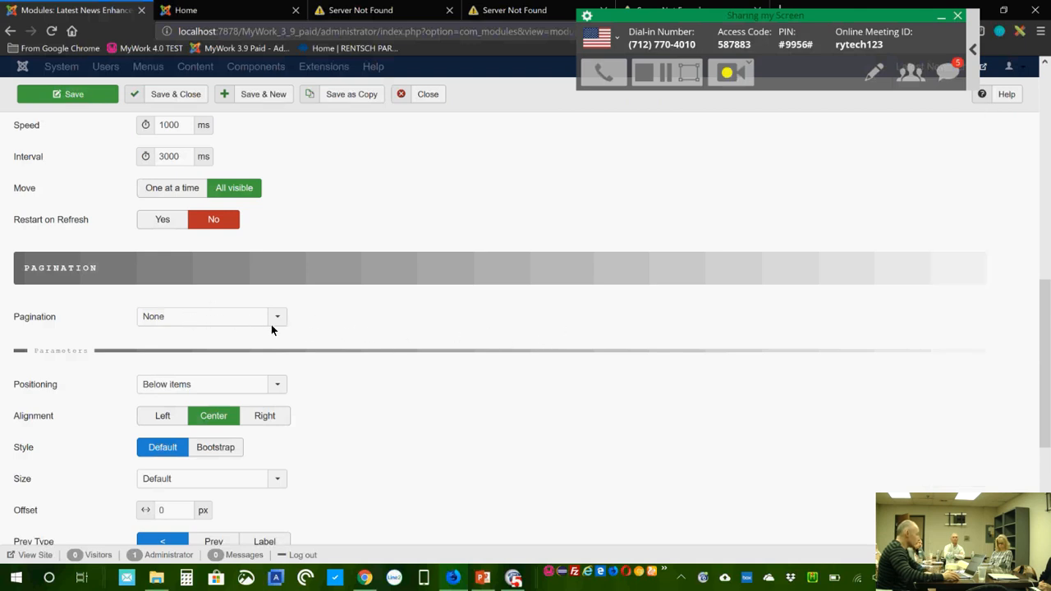
pyautogui.click(220, 321)
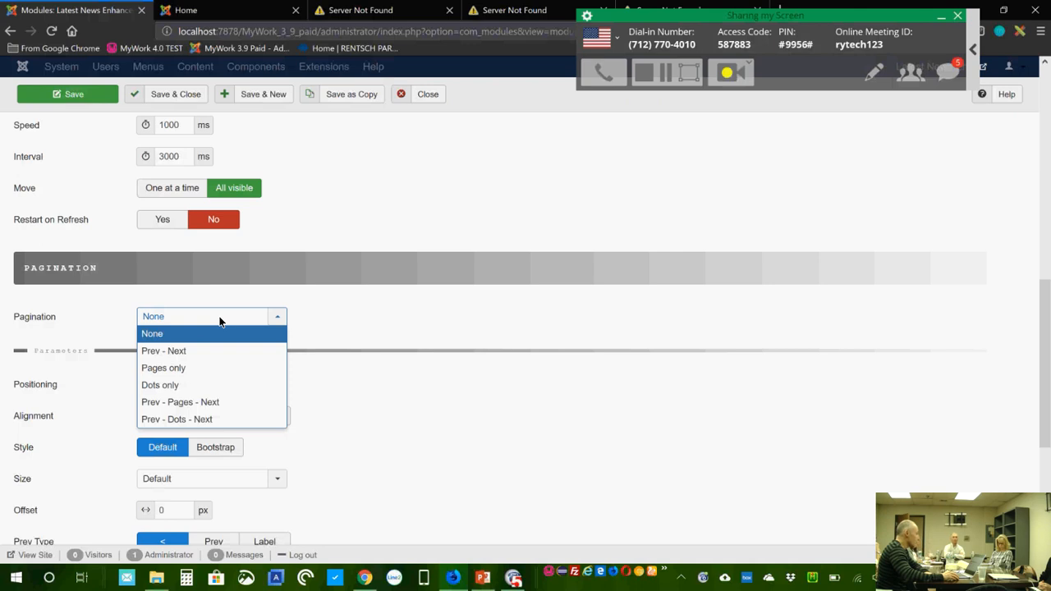
pyautogui.click(220, 320)
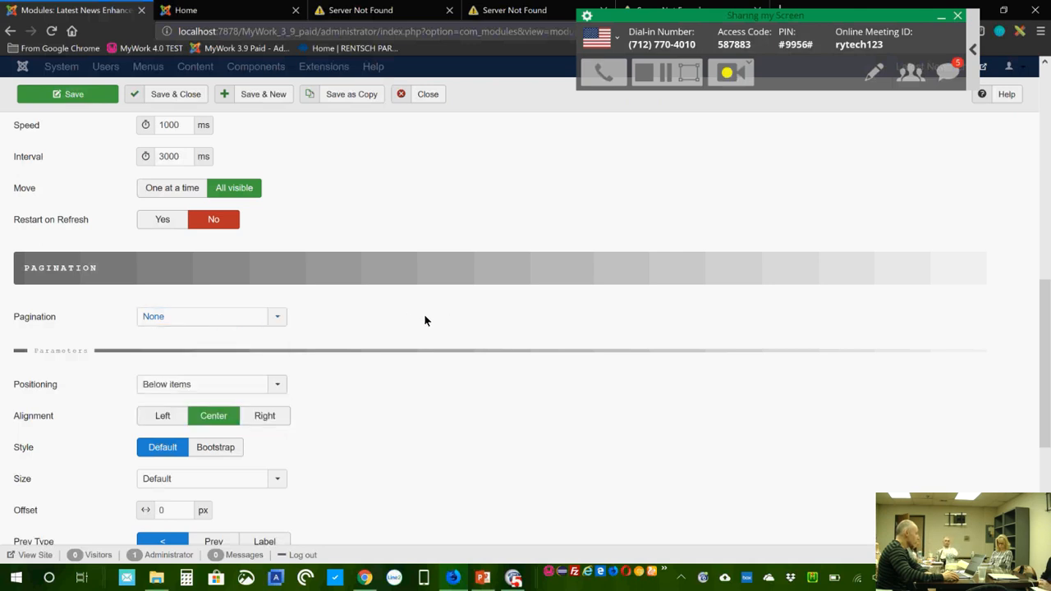
pyautogui.scroll(-3, 508, 345)
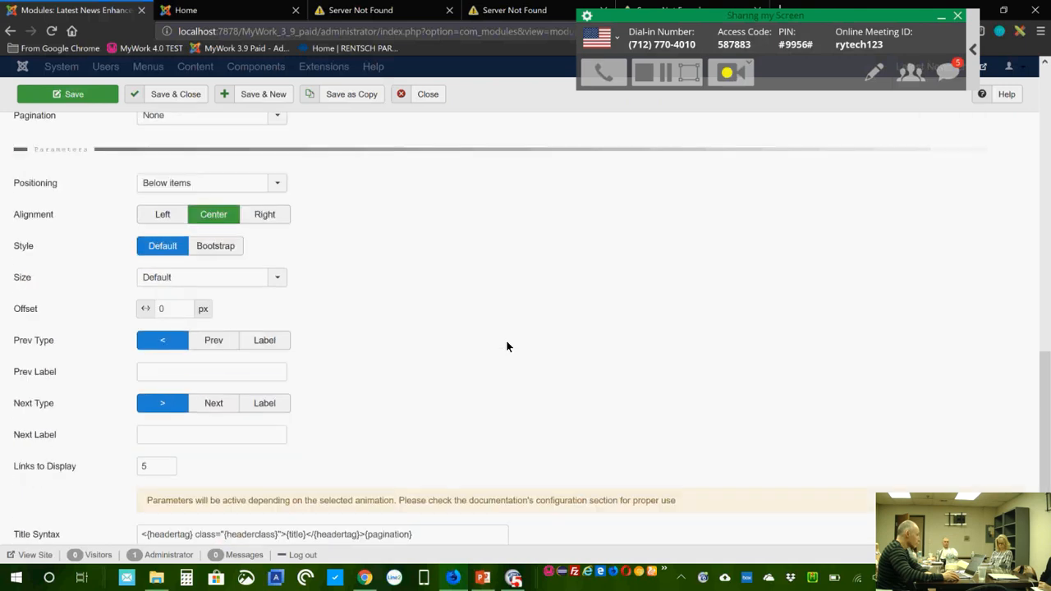
pyautogui.scroll(10, 508, 347)
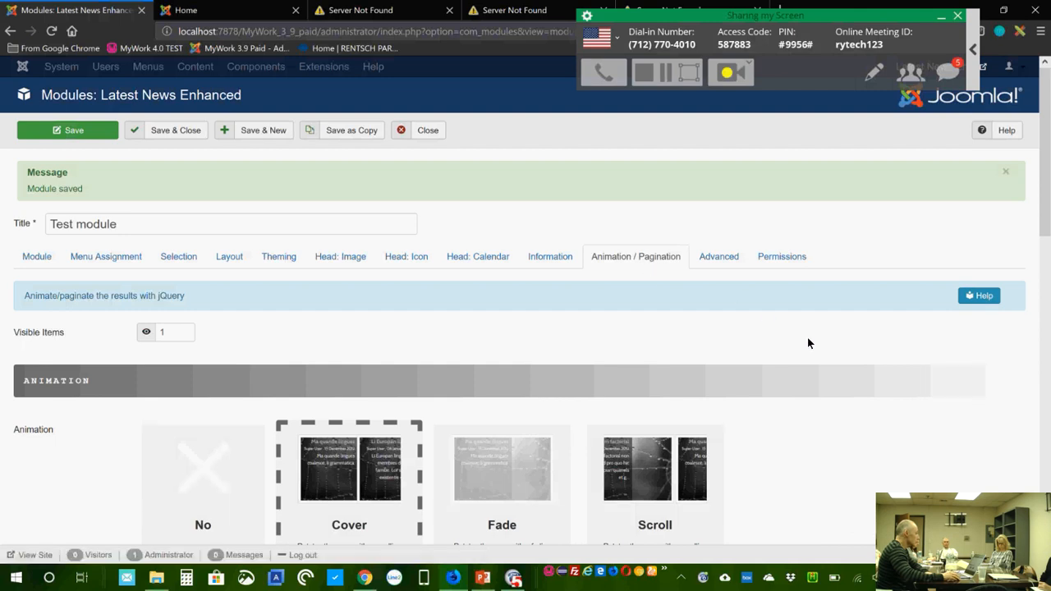
# Step: Close the Test module editor to return to the filtered Site Modules list
pyautogui.scroll(-2, 807, 337)
pyautogui.scroll(-2, 808, 336)
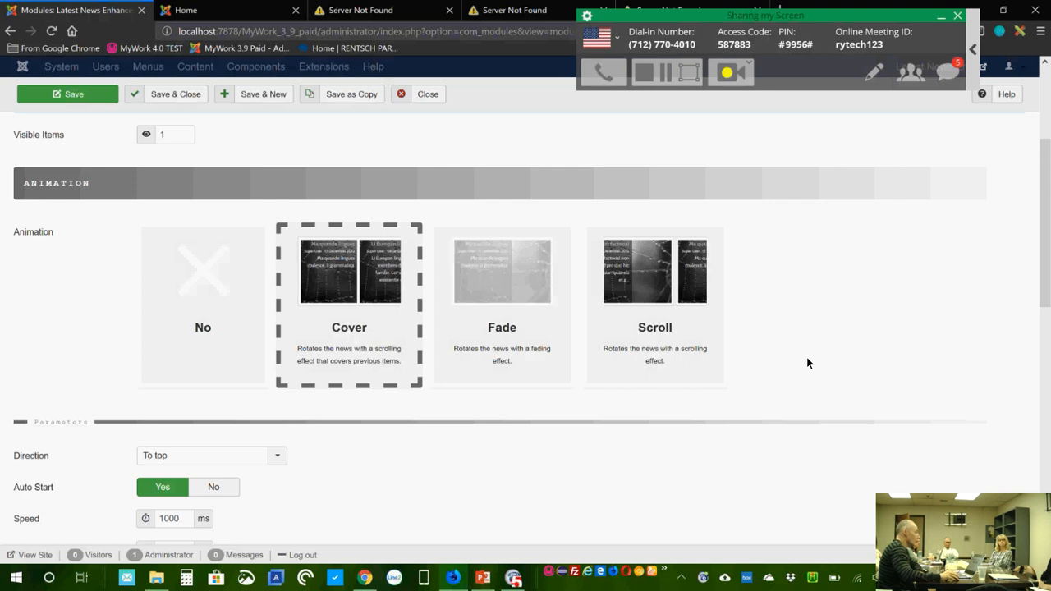
pyautogui.click(422, 98)
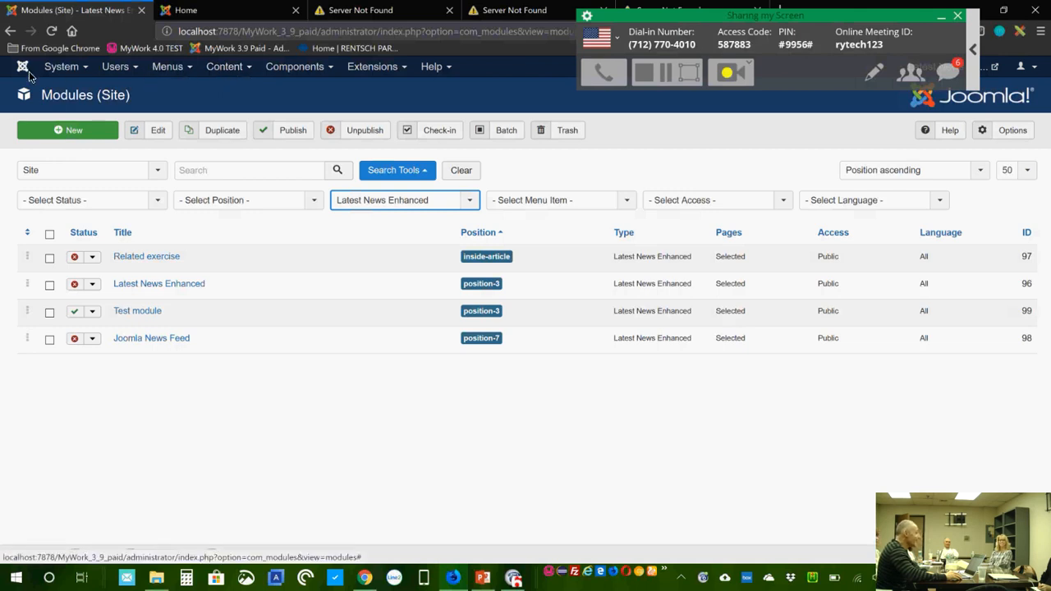
# Step: Browse the System and Help menus and try loading the extension's online demo page
pyautogui.click(74, 73)
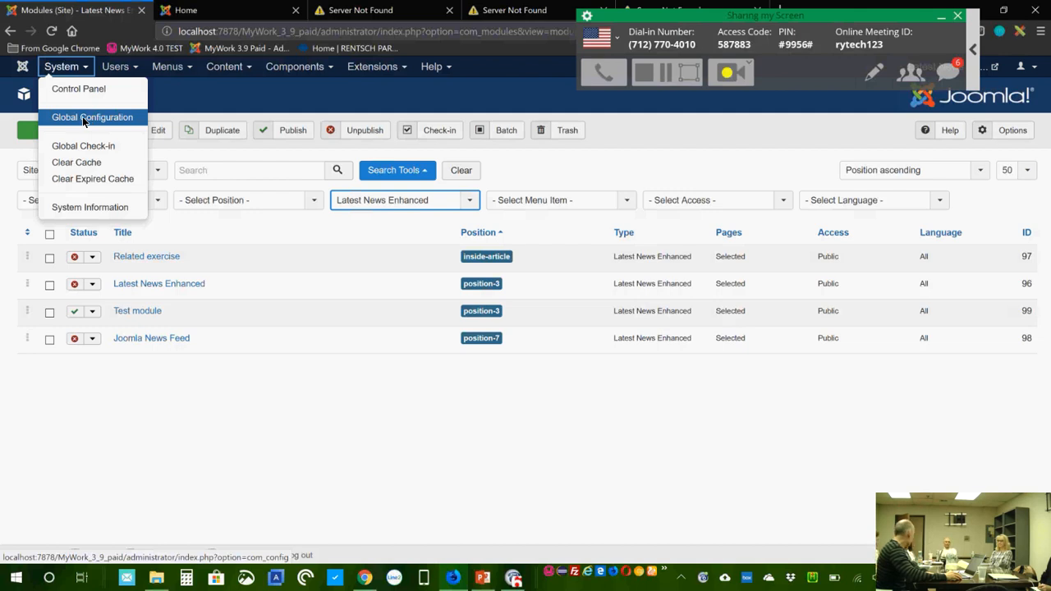
pyautogui.click(432, 67)
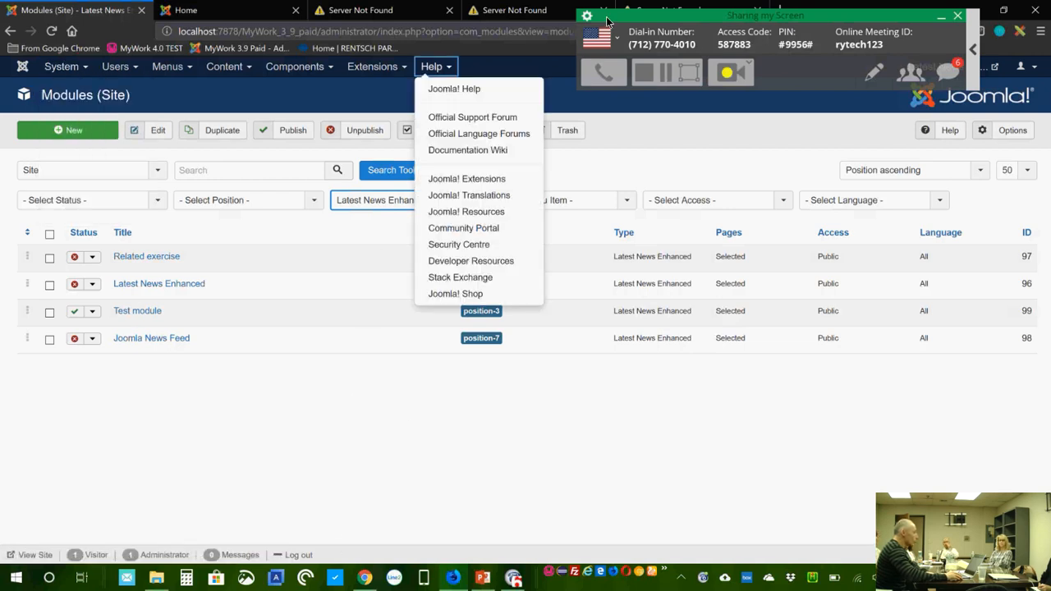
pyautogui.click(516, 17)
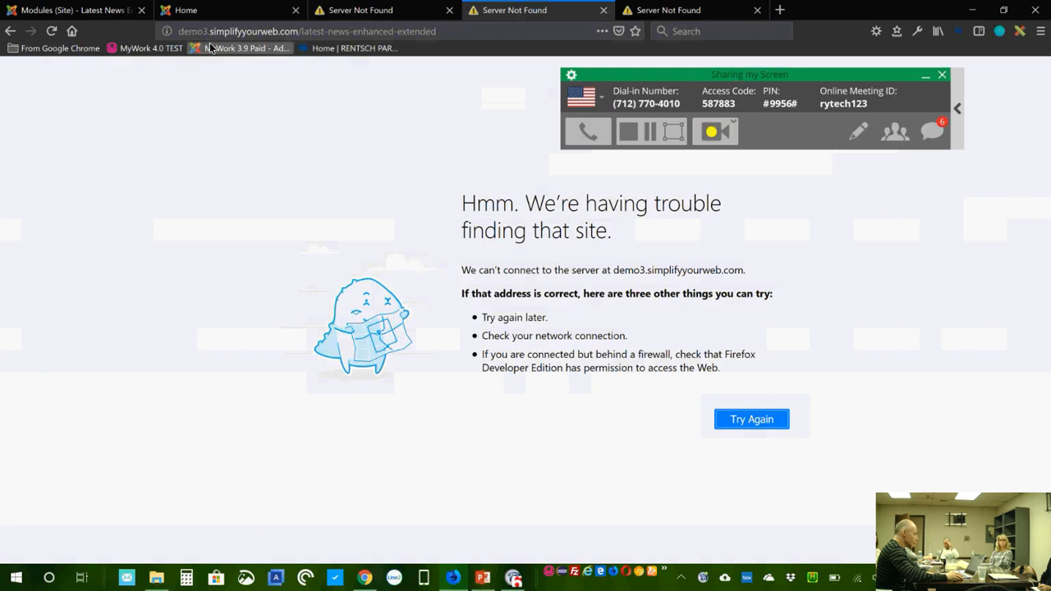
pyautogui.click(51, 31)
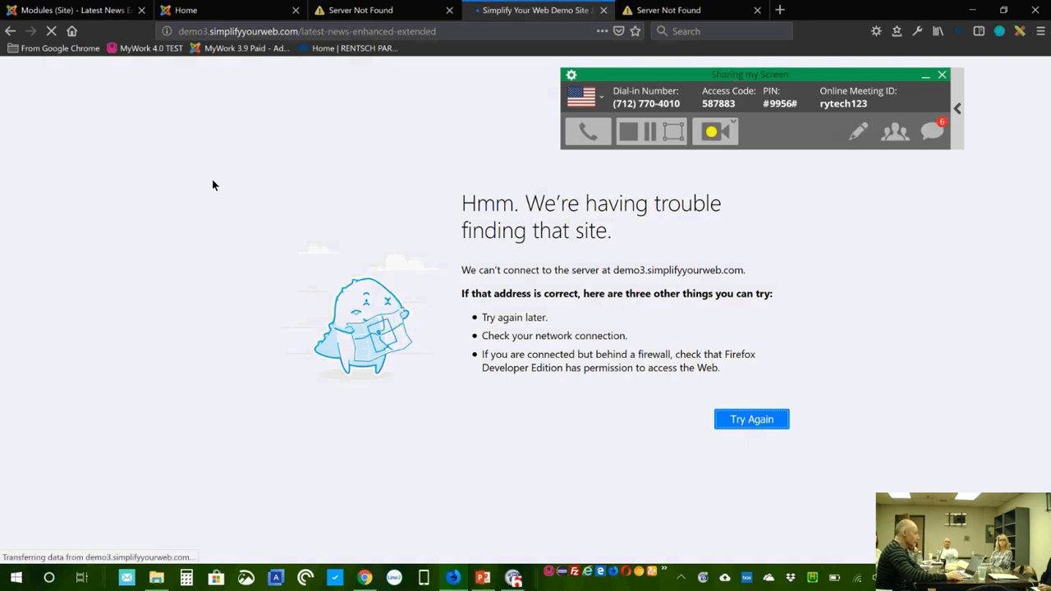
pyautogui.click(125, 25)
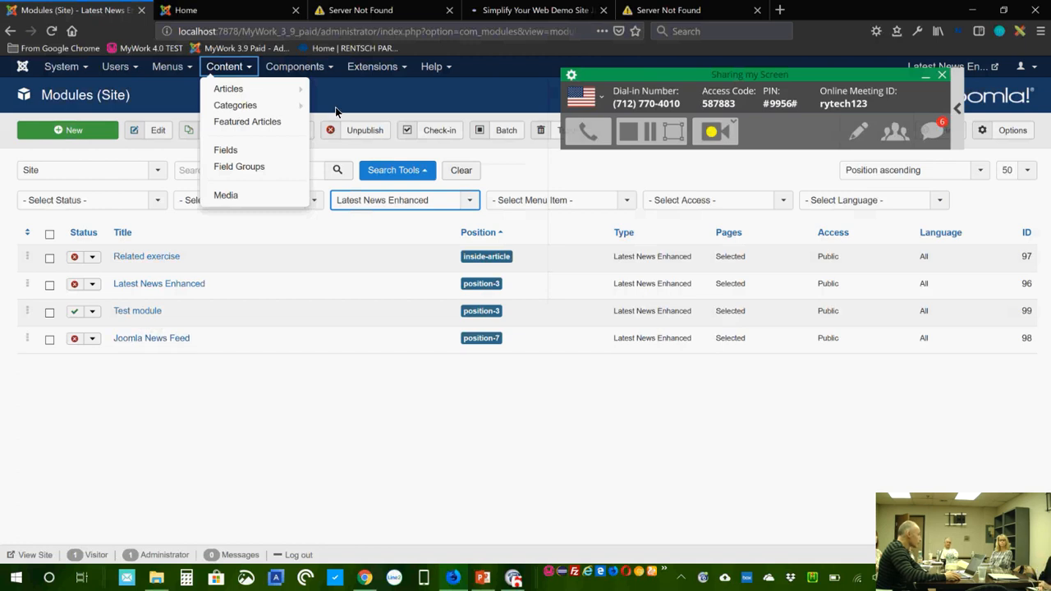
# Step: Open Global Configuration to reach the Latest News Enhanced Pro component options
pyautogui.click(61, 66)
pyautogui.click(431, 66)
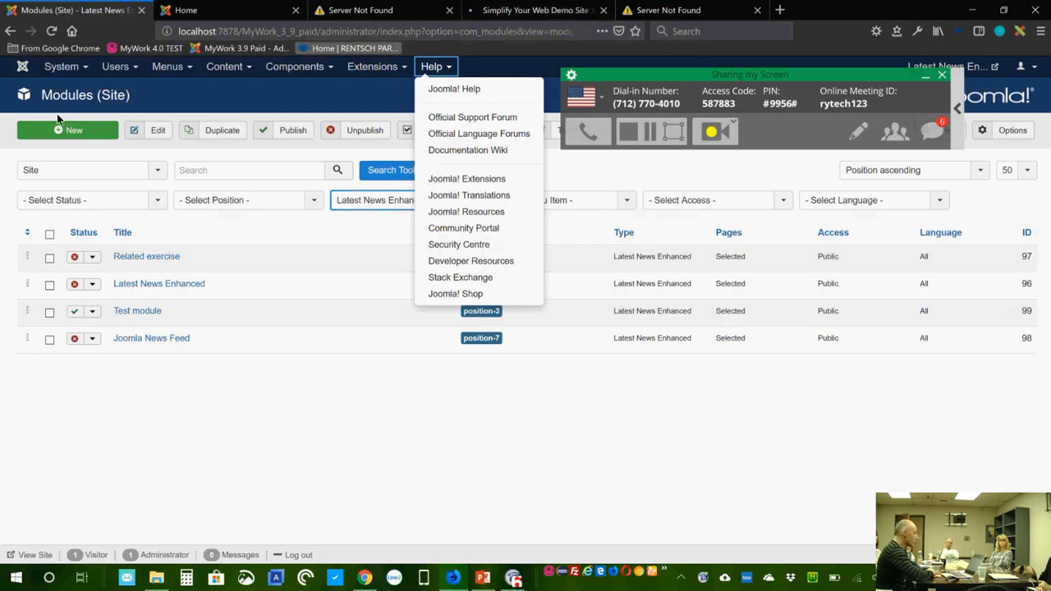
pyautogui.press('Left')
pyautogui.press('Left')
pyautogui.press('Left')
pyautogui.press('Left')
pyautogui.press('Left')
pyautogui.press('Left')
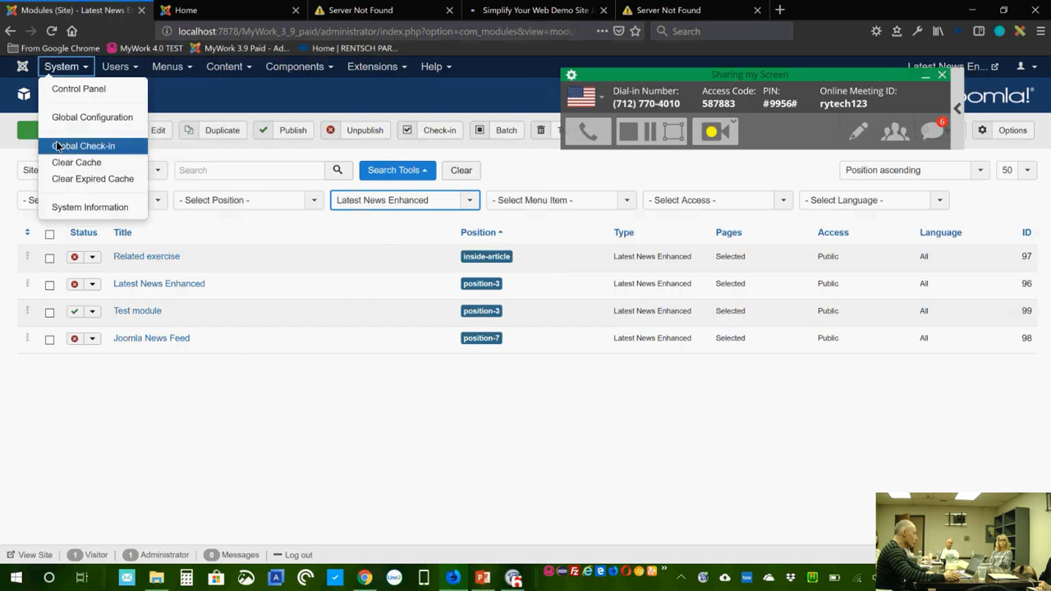
pyautogui.click(105, 119)
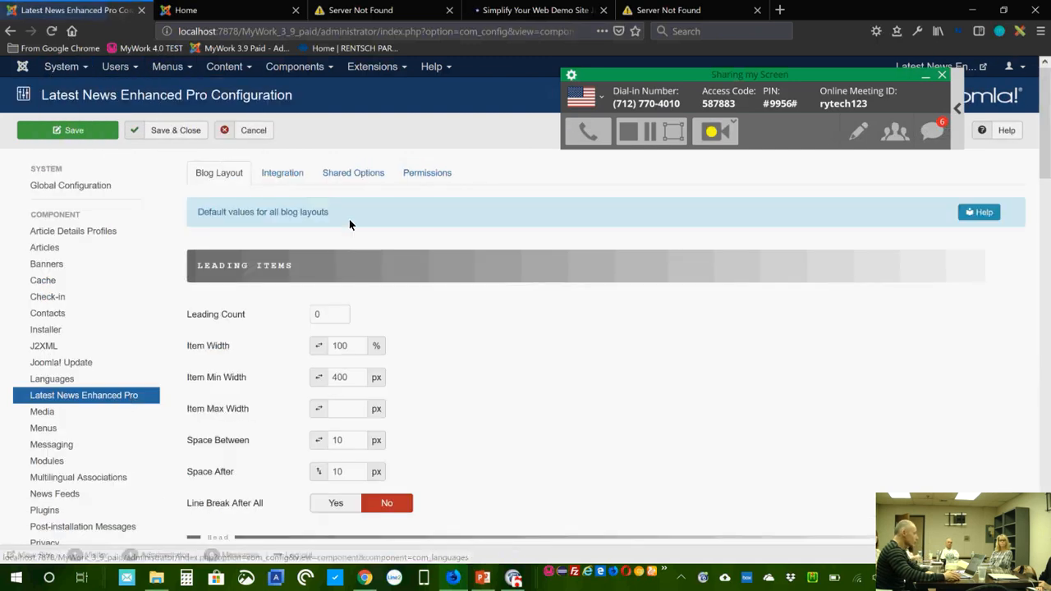
# Step: On the Shared Options tab, set Remove Whitespaces to Yes and Load Icon Font to No
pyautogui.click(354, 175)
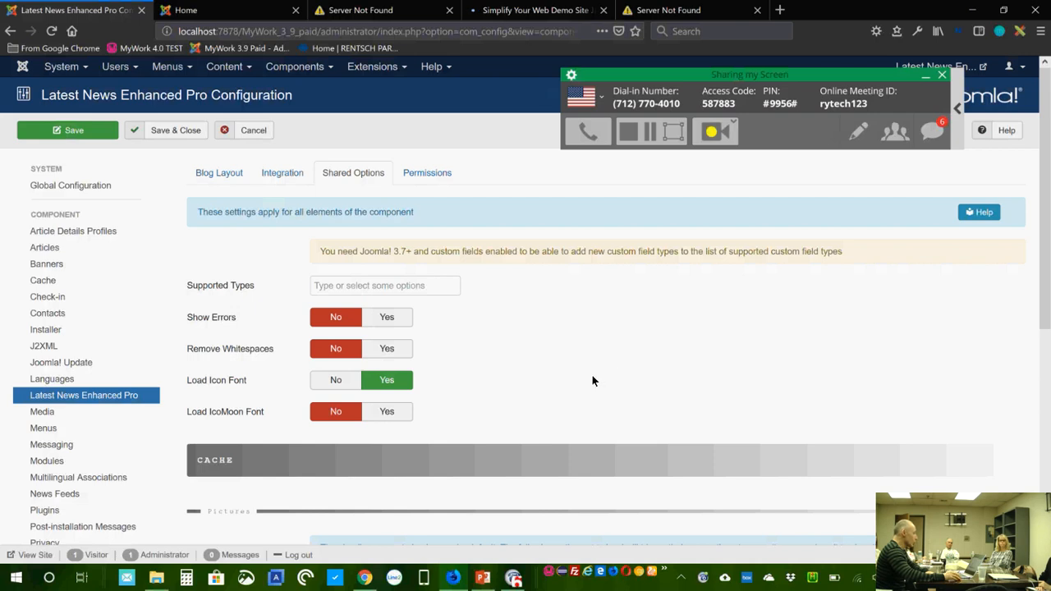
pyautogui.scroll(-1, 517, 325)
pyautogui.scroll(-5, 512, 320)
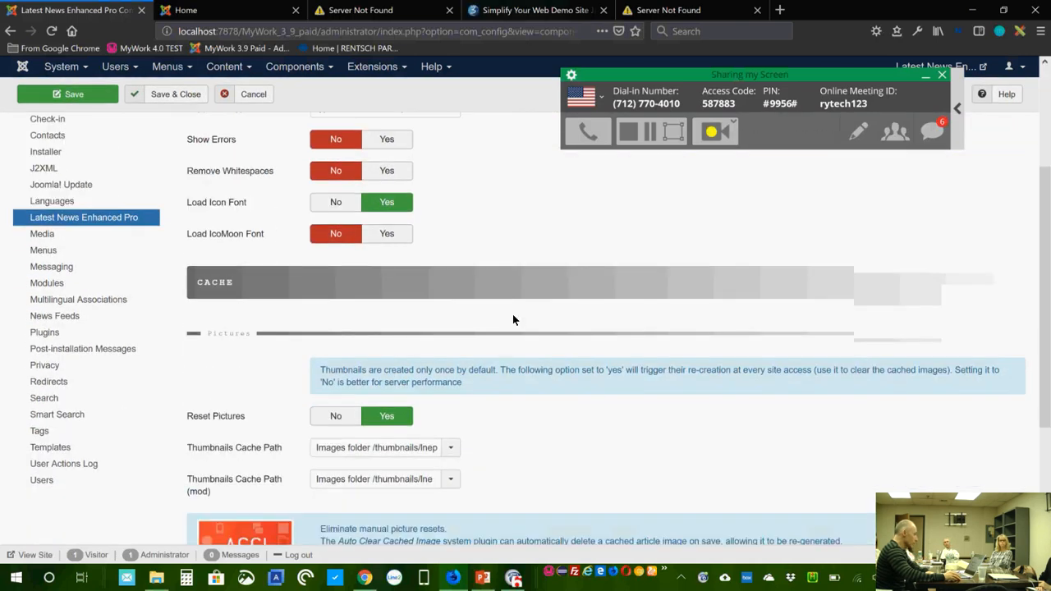
pyautogui.scroll(5, 512, 320)
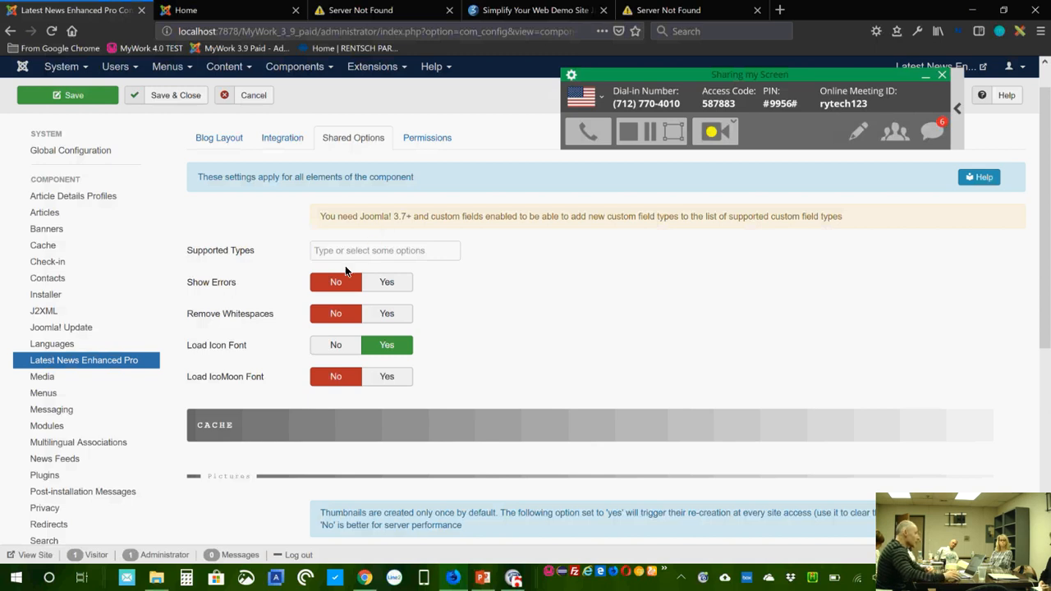
pyautogui.click(390, 315)
pyautogui.scroll(-2, 527, 303)
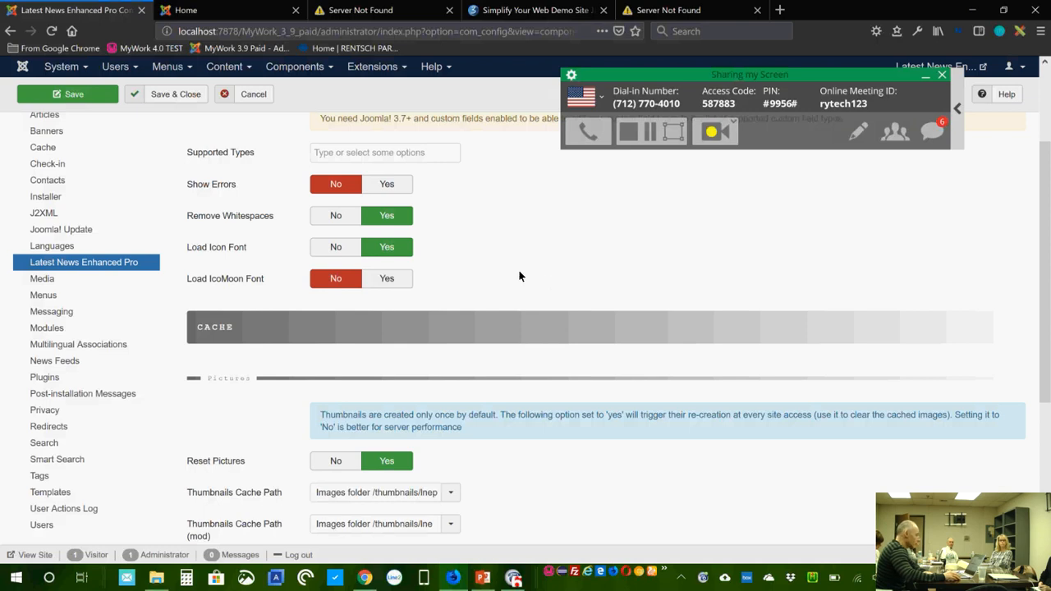
pyautogui.scroll(-1, 491, 276)
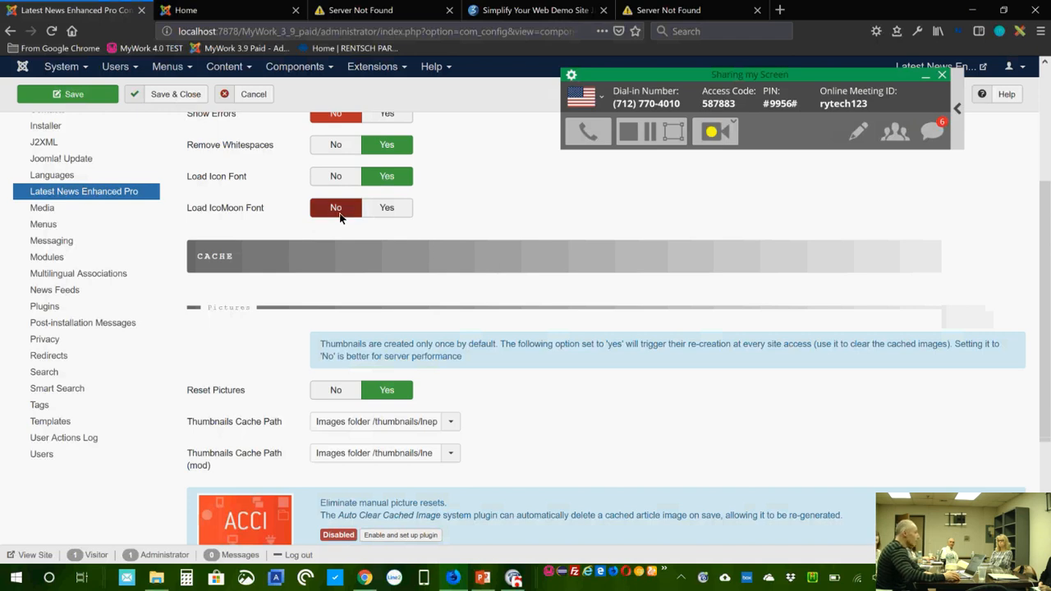
pyautogui.click(346, 184)
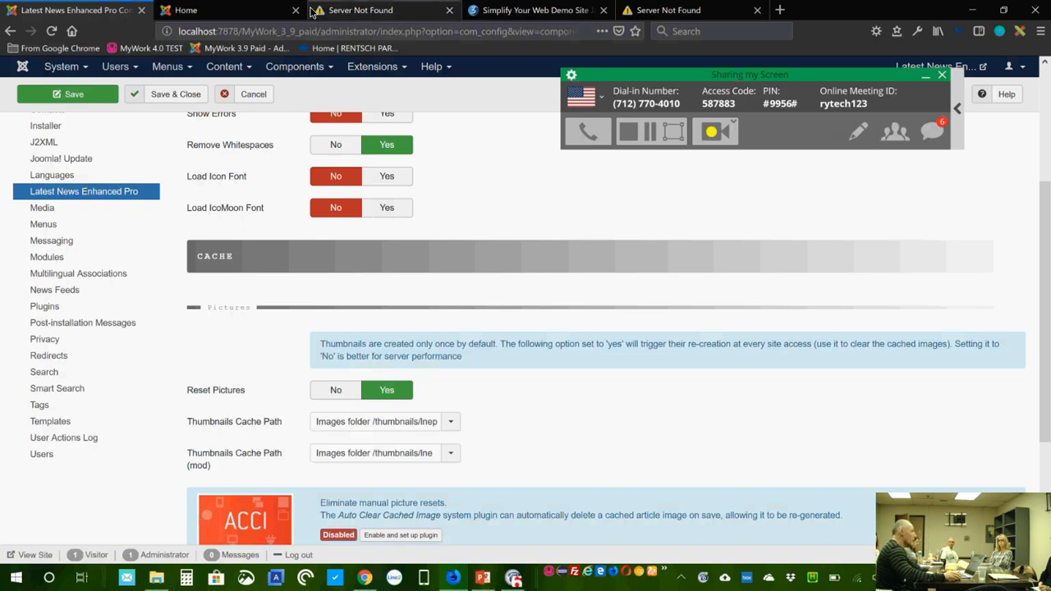
# Step: Save the Latest News Enhanced Pro options with Load Icon Font set to No
pyautogui.click(196, 10)
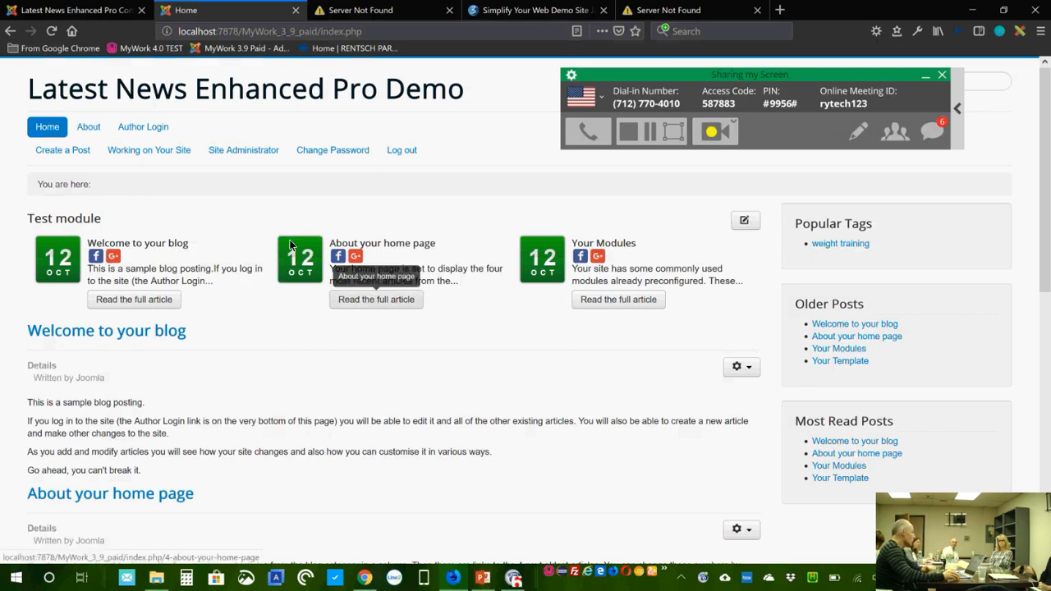
pyautogui.click(76, 15)
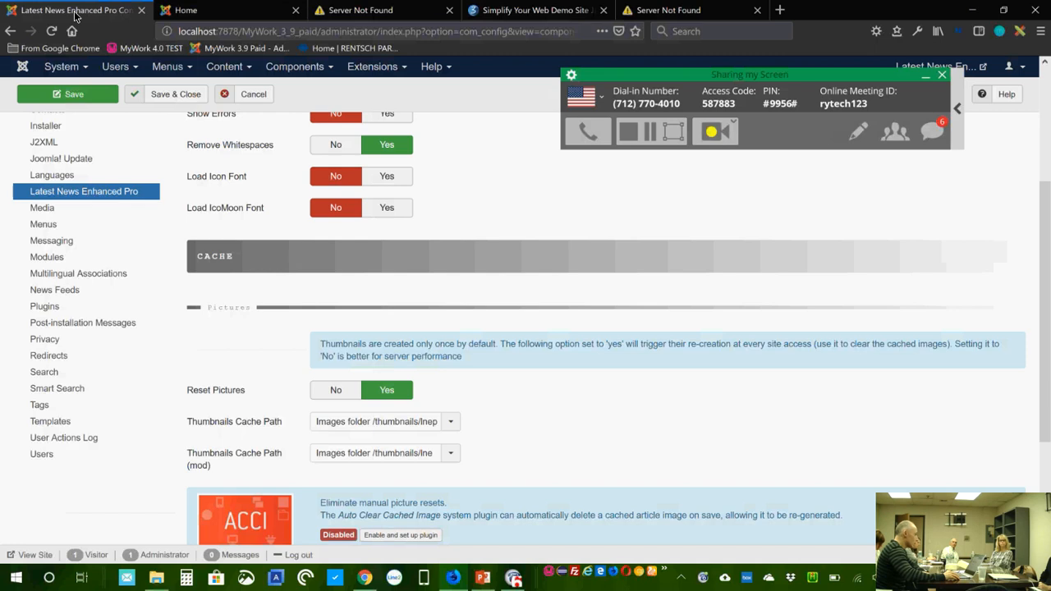
pyautogui.click(396, 184)
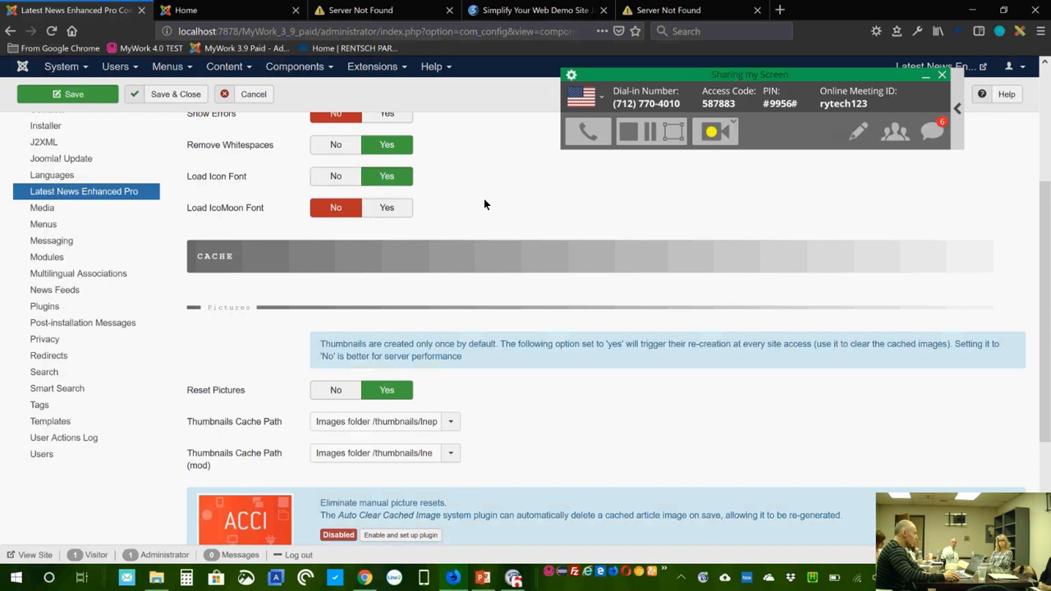
pyautogui.scroll(1, 484, 202)
pyautogui.scroll(2, 484, 205)
pyautogui.click(320, 290)
pyautogui.click(79, 91)
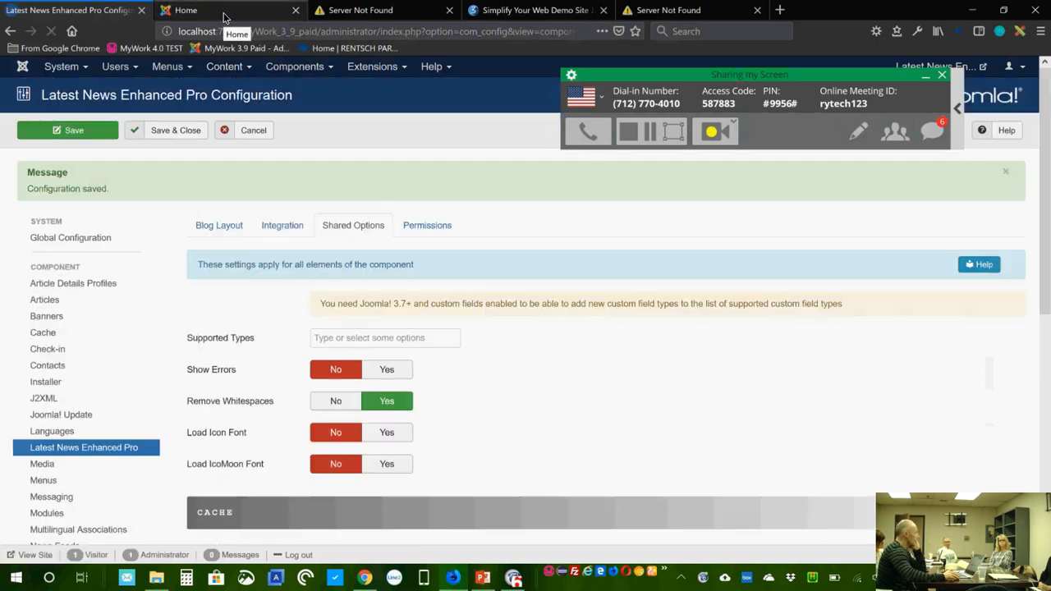
# Step: Reload the front page to check the broken icons, then set Load Icon Font back to Yes
pyautogui.click(224, 12)
pyautogui.press('F5')
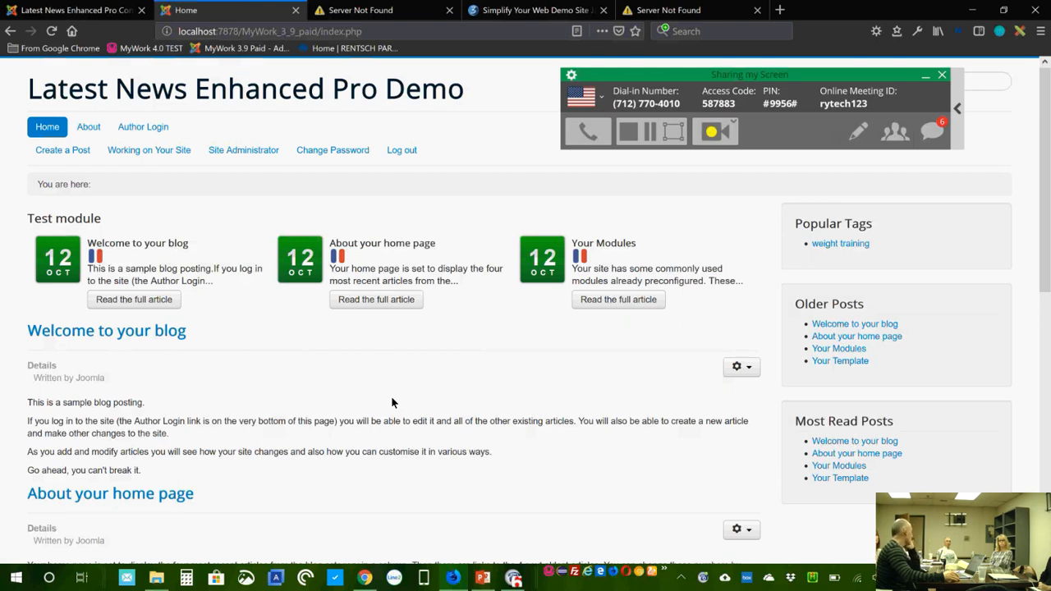
pyautogui.click(89, 13)
pyautogui.click(333, 432)
pyautogui.scroll(-2, 632, 439)
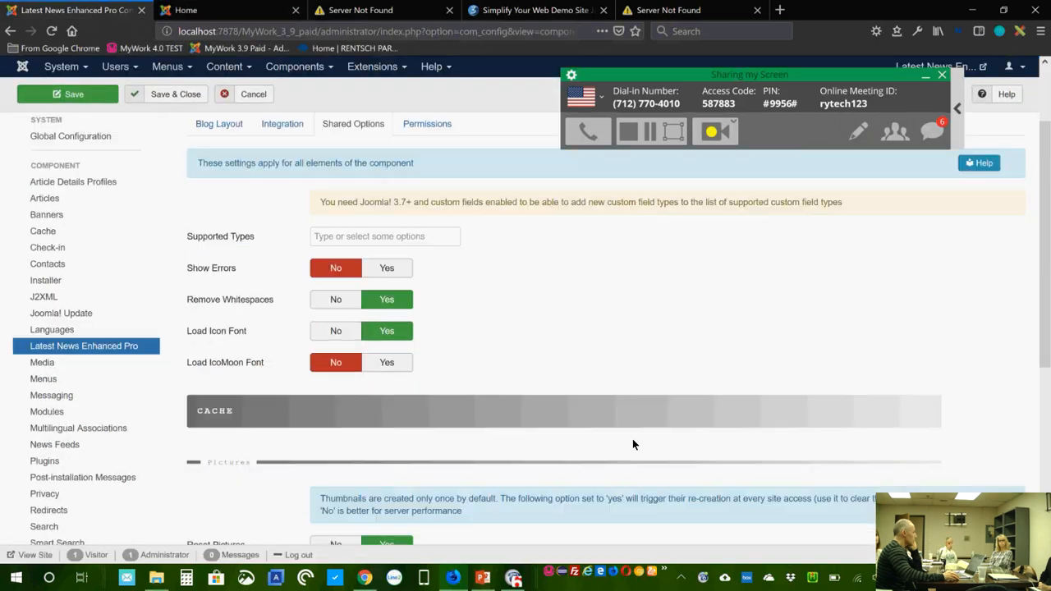
# Step: Scroll through the shared options and set Reset Pictures to No
pyautogui.moveTo(230, 366)
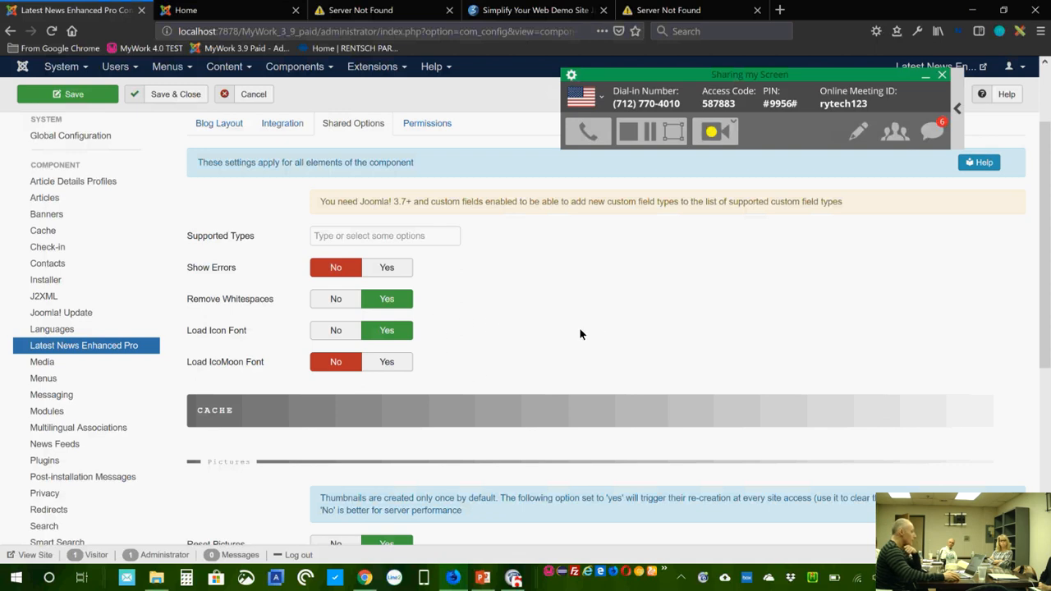
pyautogui.scroll(-2, 580, 334)
pyautogui.scroll(-1, 580, 334)
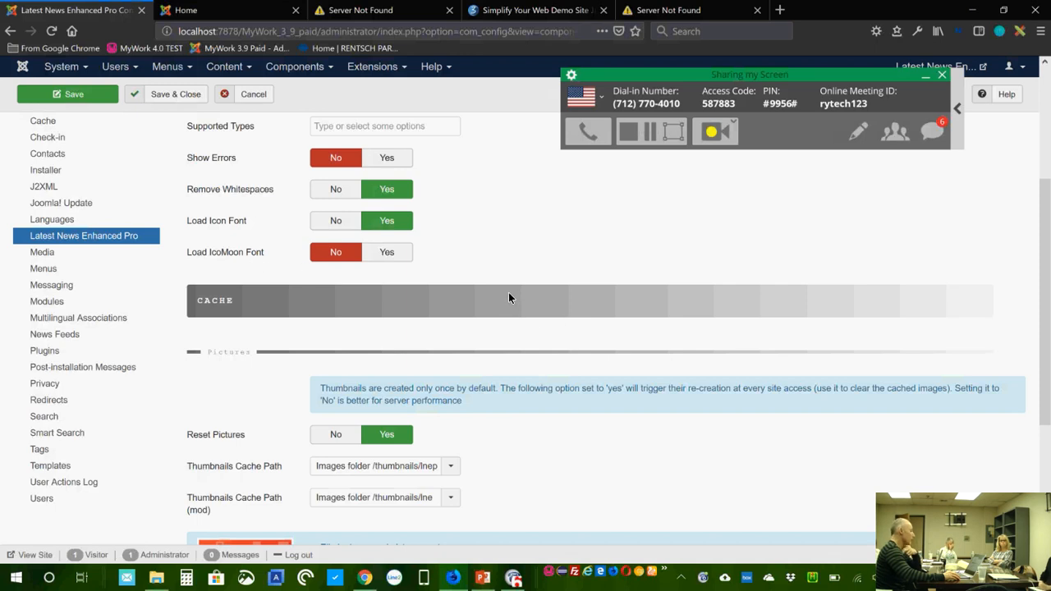
pyautogui.scroll(-2, 496, 317)
pyautogui.scroll(-2, 496, 312)
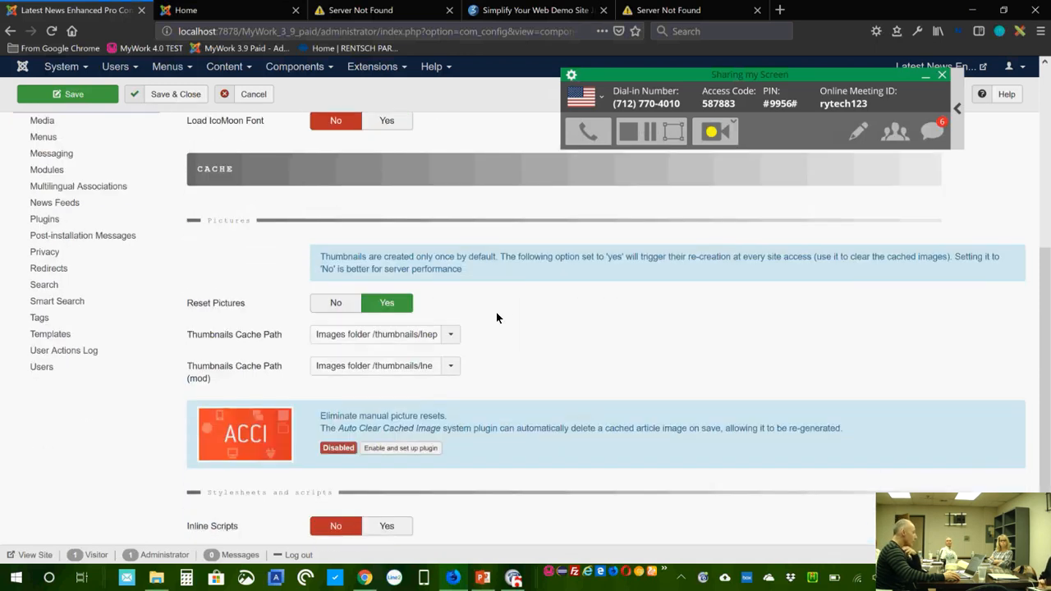
pyautogui.scroll(-2, 497, 310)
pyautogui.scroll(1, 508, 311)
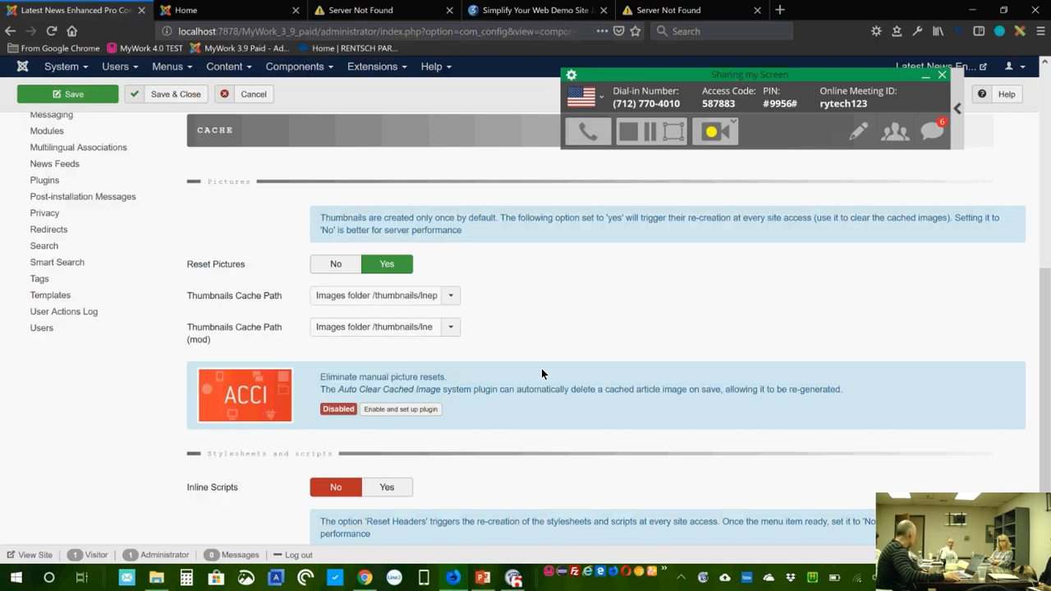
pyautogui.click(338, 265)
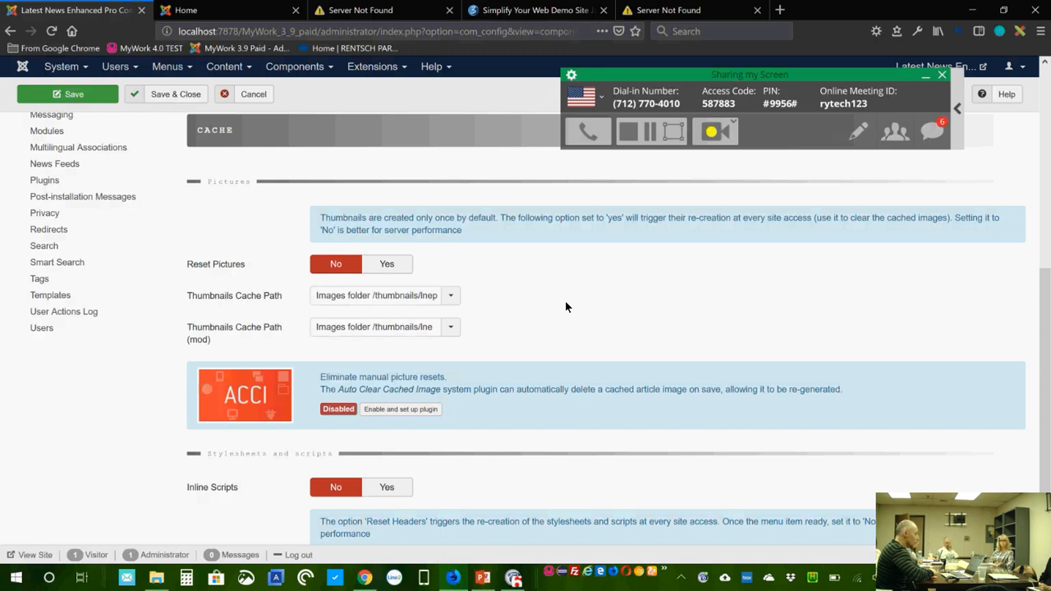
# Step: Keep the thumbnails cache path at the images folder and scroll back to the top
pyautogui.click(416, 298)
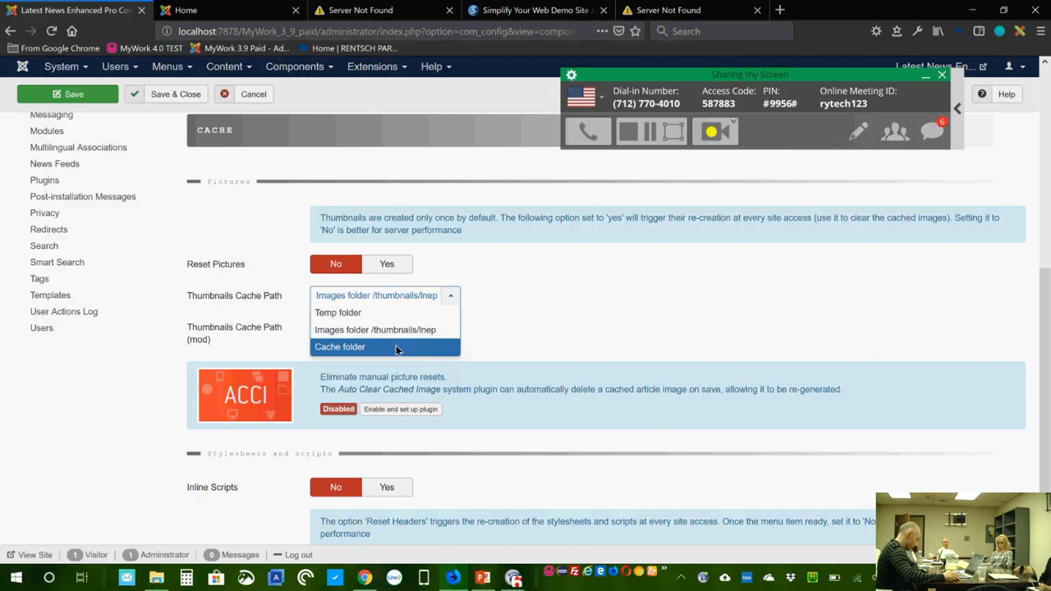
pyautogui.click(497, 332)
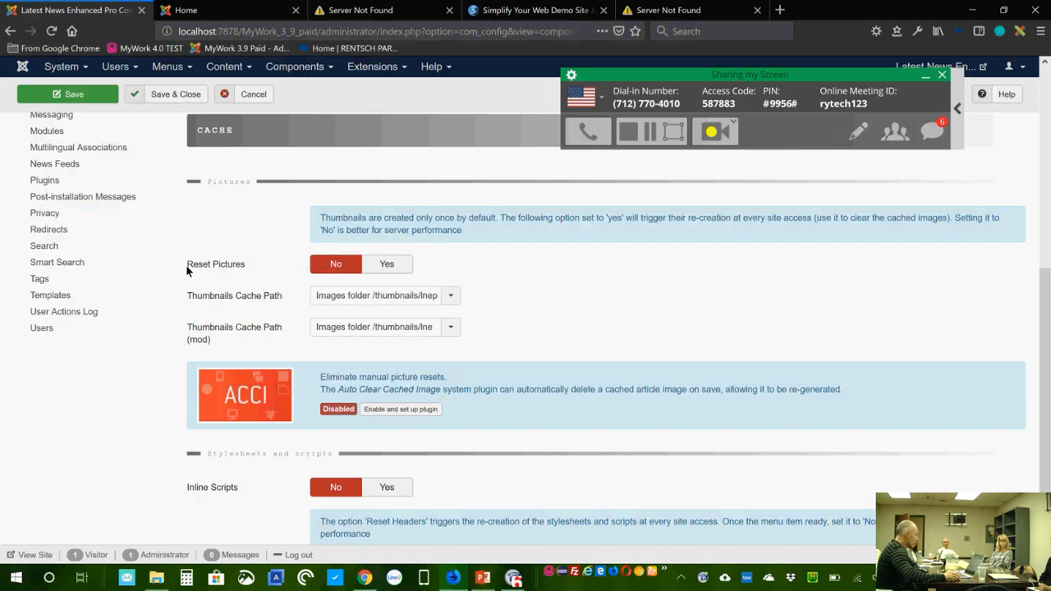
pyautogui.scroll(4, 187, 271)
pyautogui.scroll(2, 123, 172)
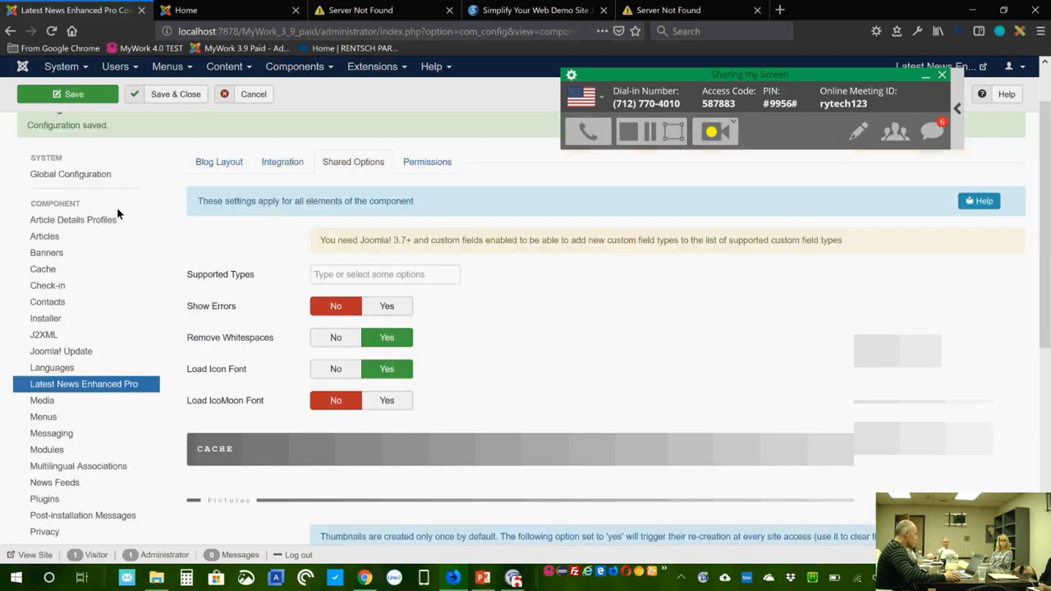
pyautogui.scroll(2, 116, 207)
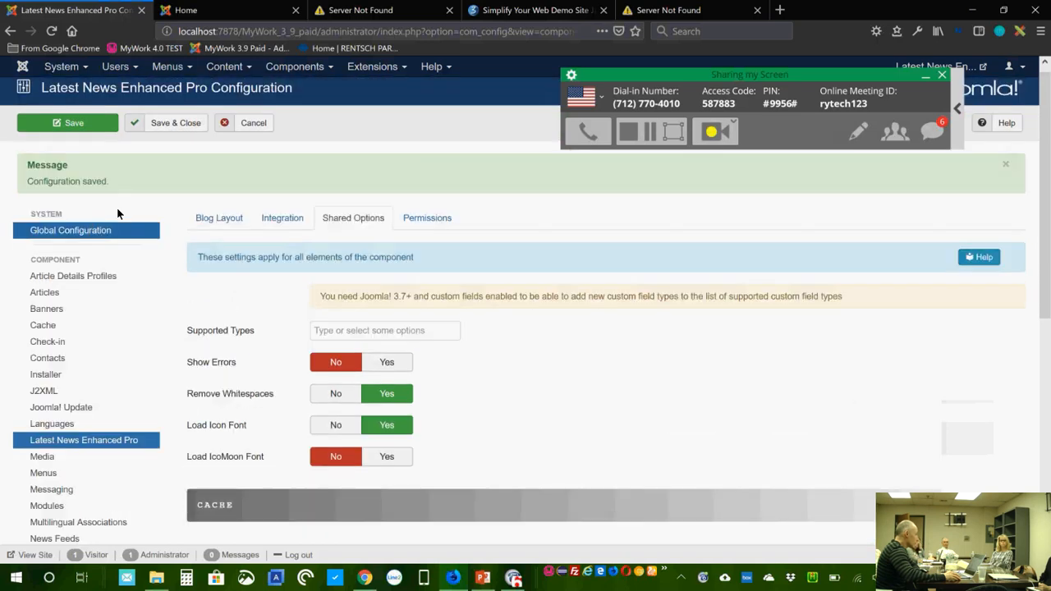
pyautogui.click(93, 68)
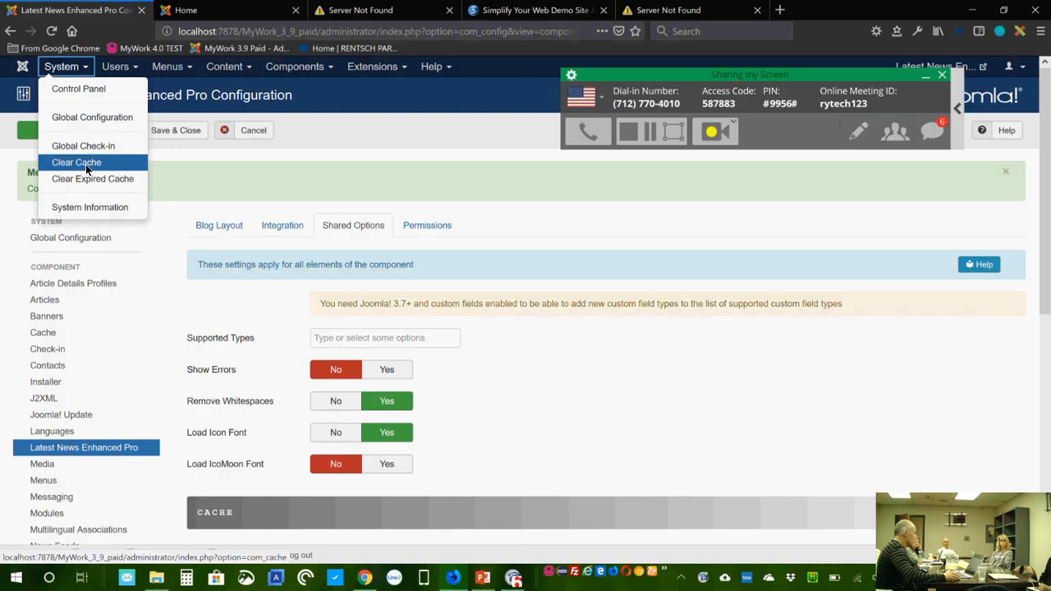
pyautogui.click(494, 398)
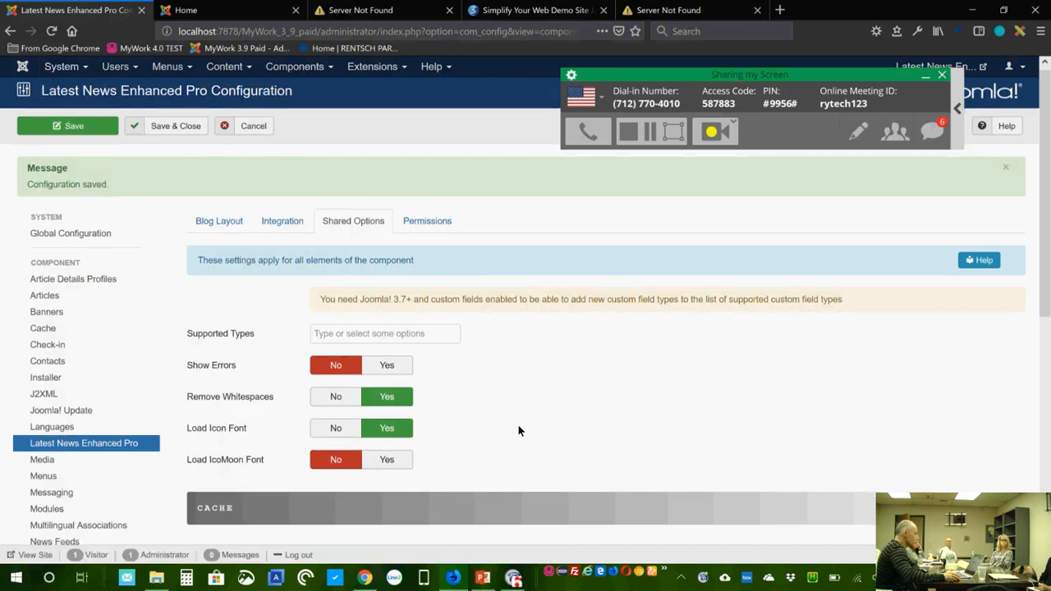
pyautogui.scroll(-5, 519, 430)
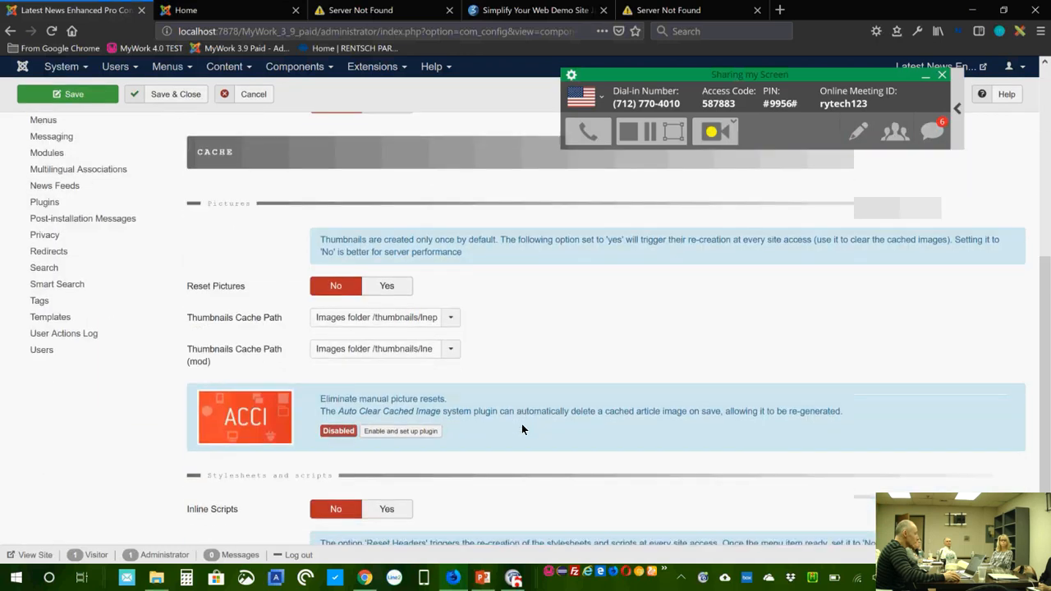
pyautogui.scroll(-1, 522, 423)
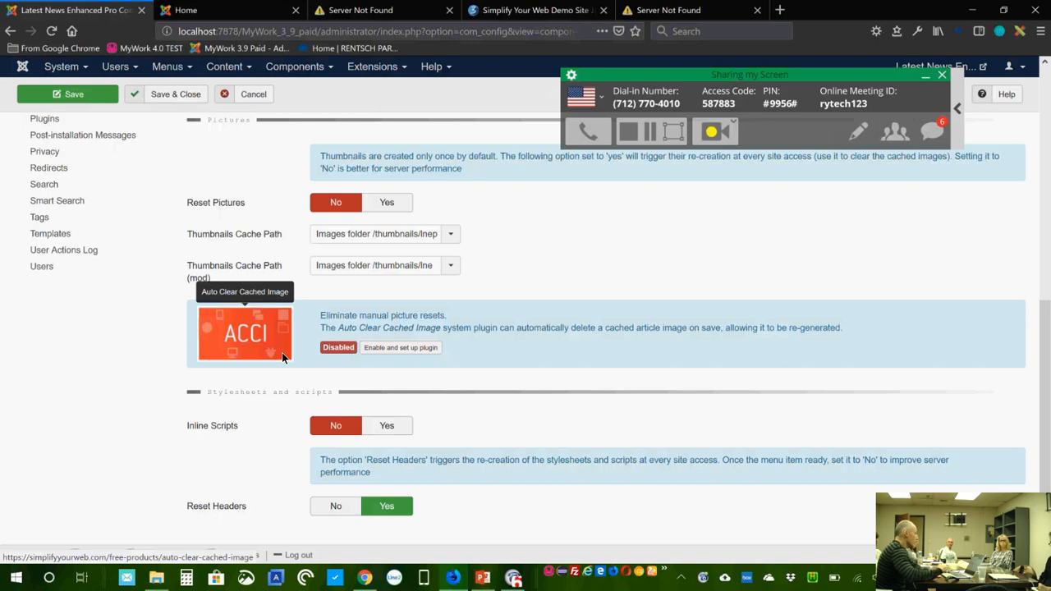
pyautogui.click(392, 201)
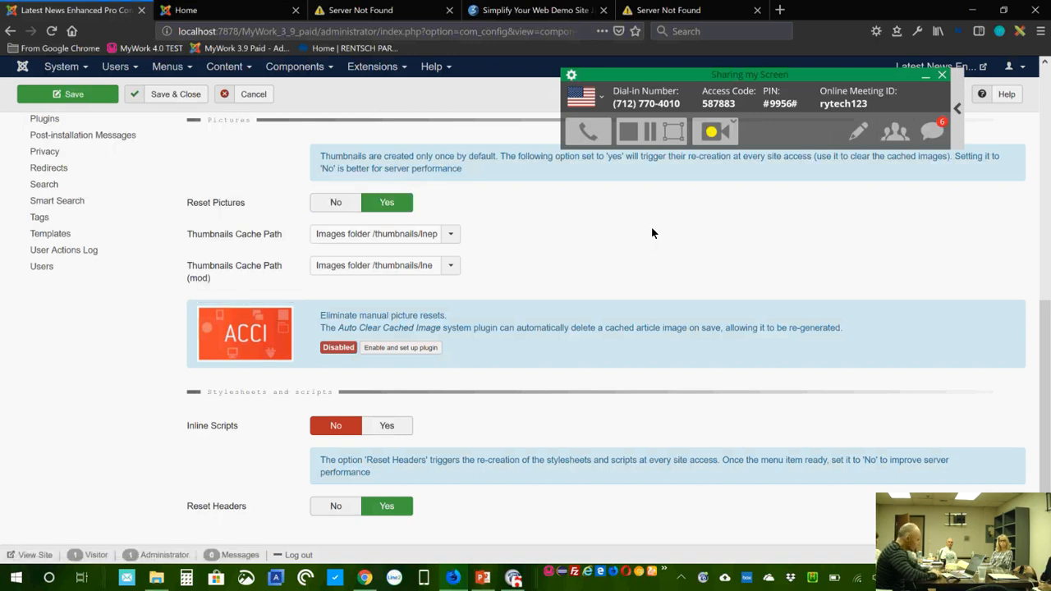
pyautogui.click(343, 206)
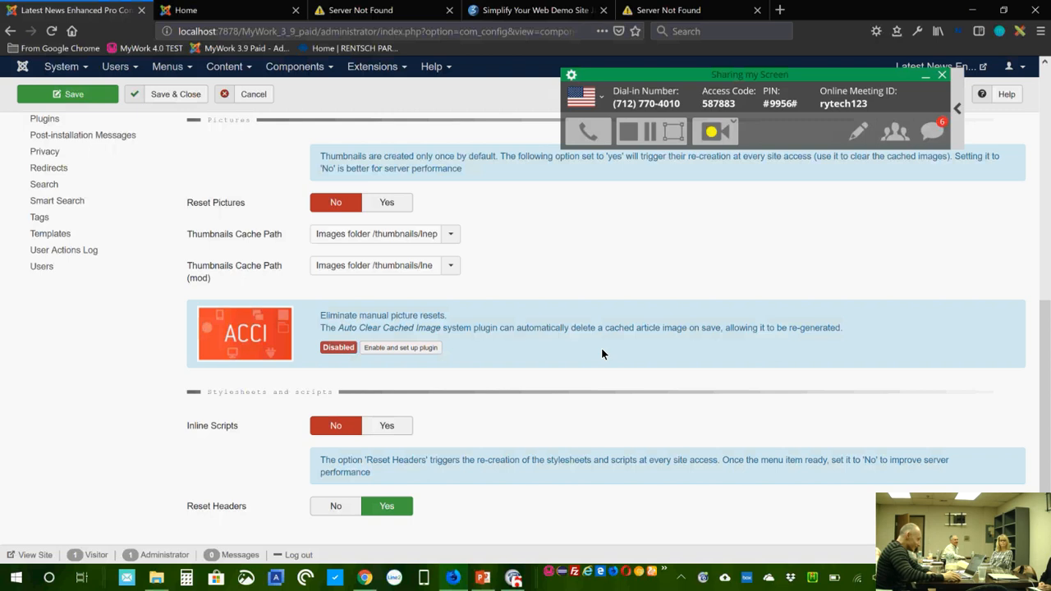
pyautogui.scroll(-1, 601, 353)
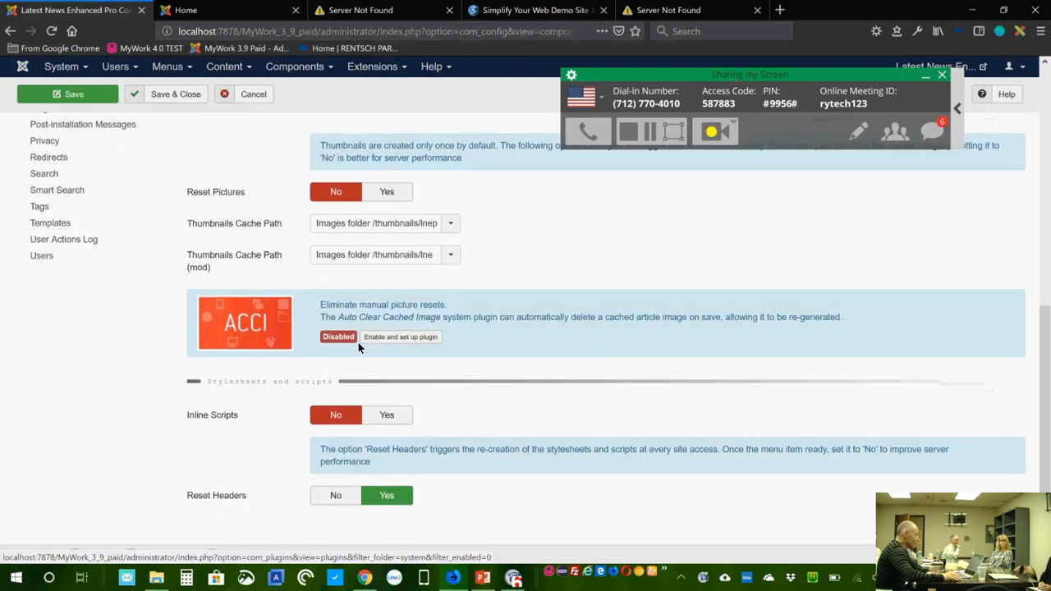
# Step: Open the Auto Clear Cached Image plugin and limit its article categories to Blog only
pyautogui.click(422, 337)
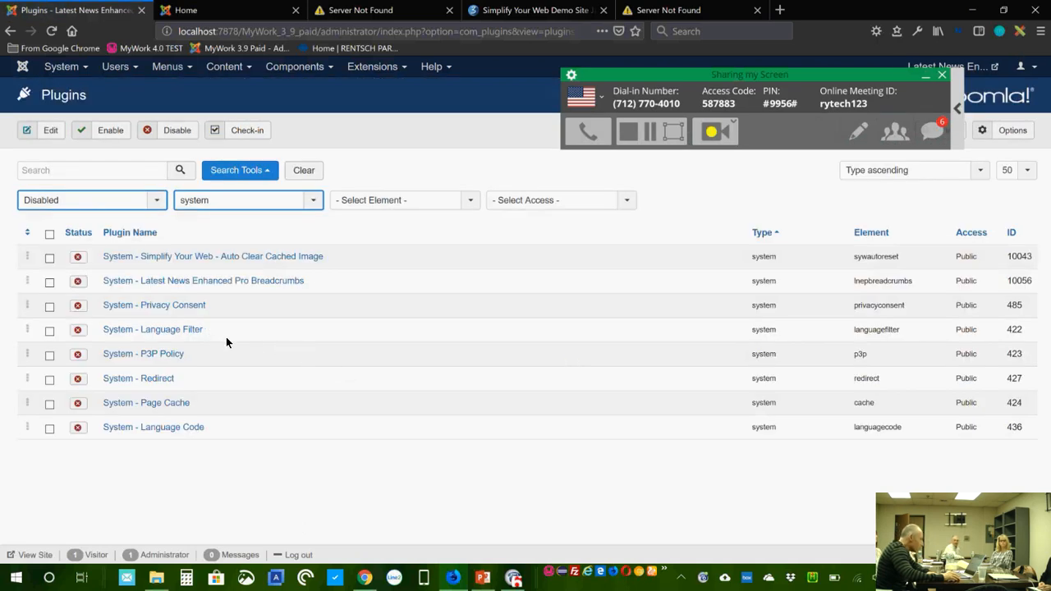
pyautogui.click(287, 259)
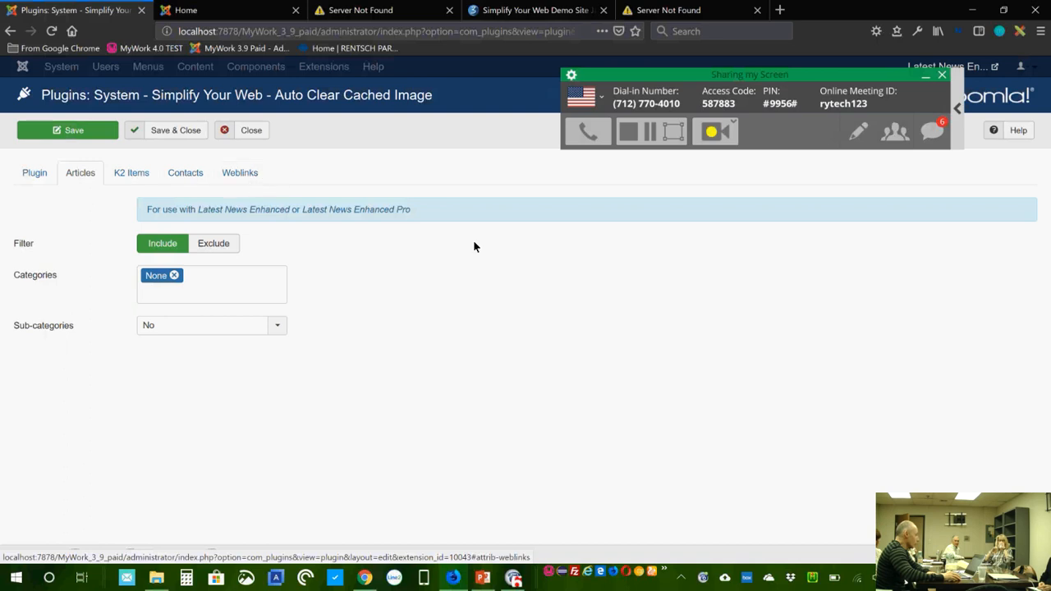
pyautogui.click(228, 292)
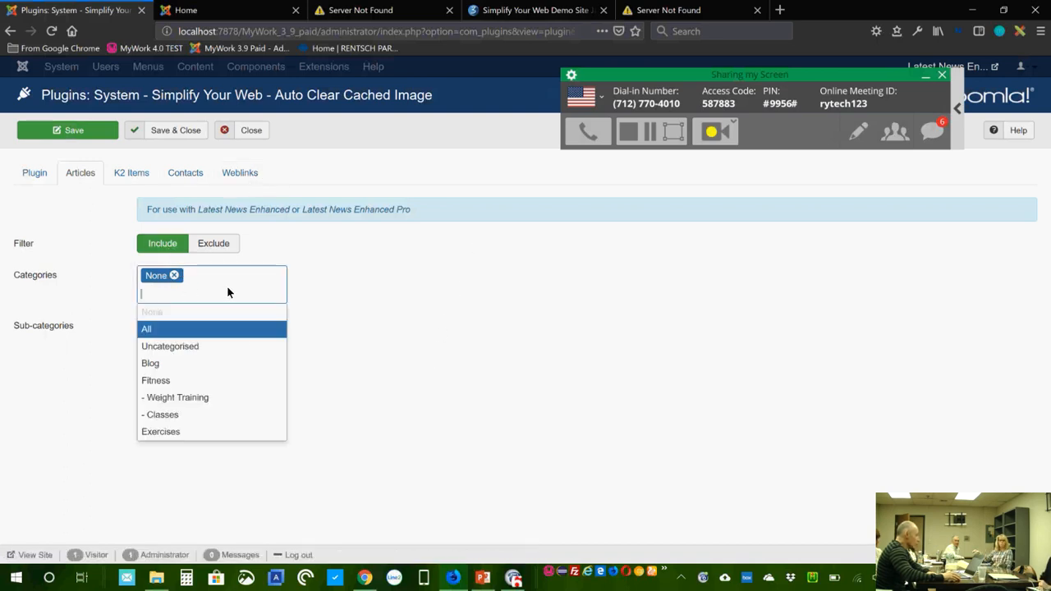
pyautogui.click(209, 364)
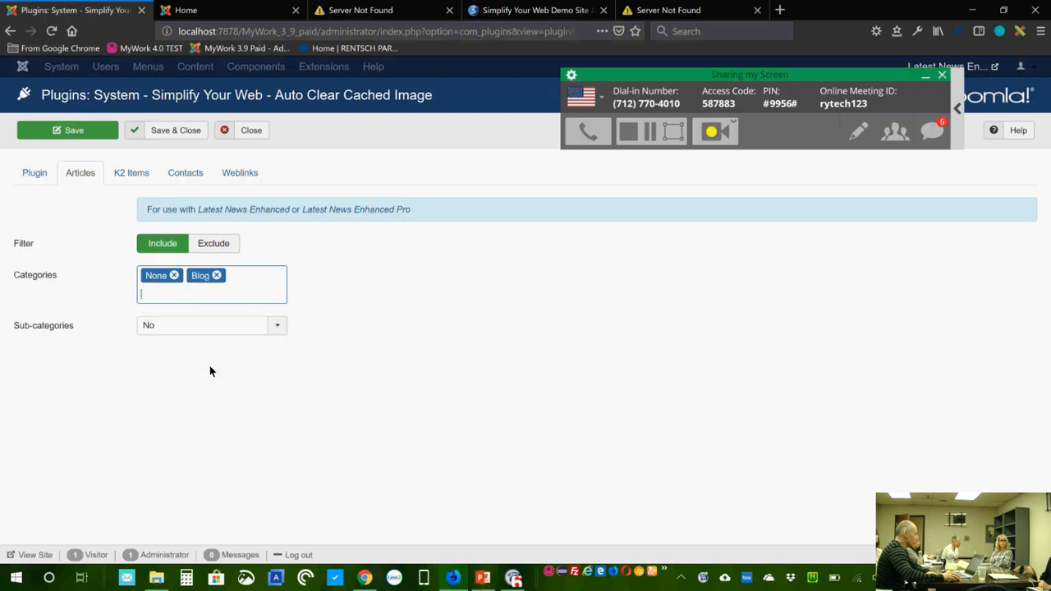
pyautogui.click(174, 275)
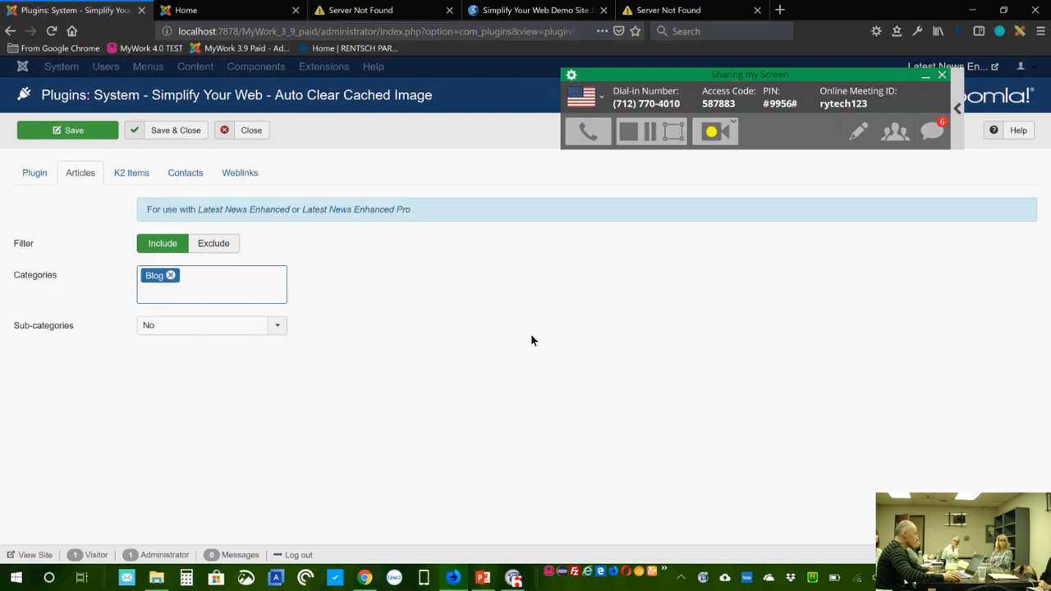
pyautogui.click(25, 174)
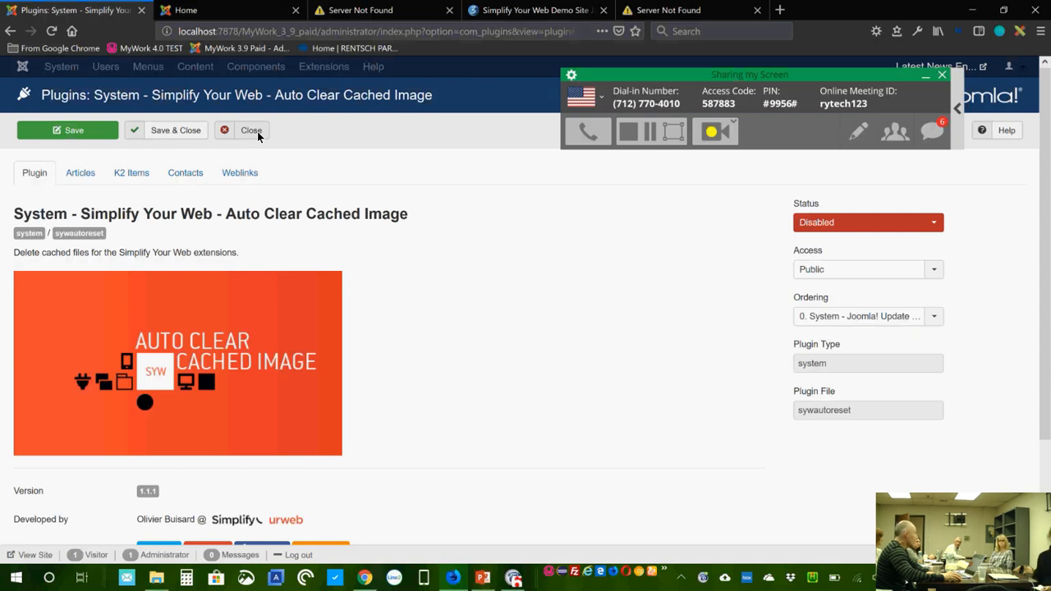
# Step: Close the Auto Clear Cached Image plugin without saving and open Content > Articles
pyautogui.click(257, 132)
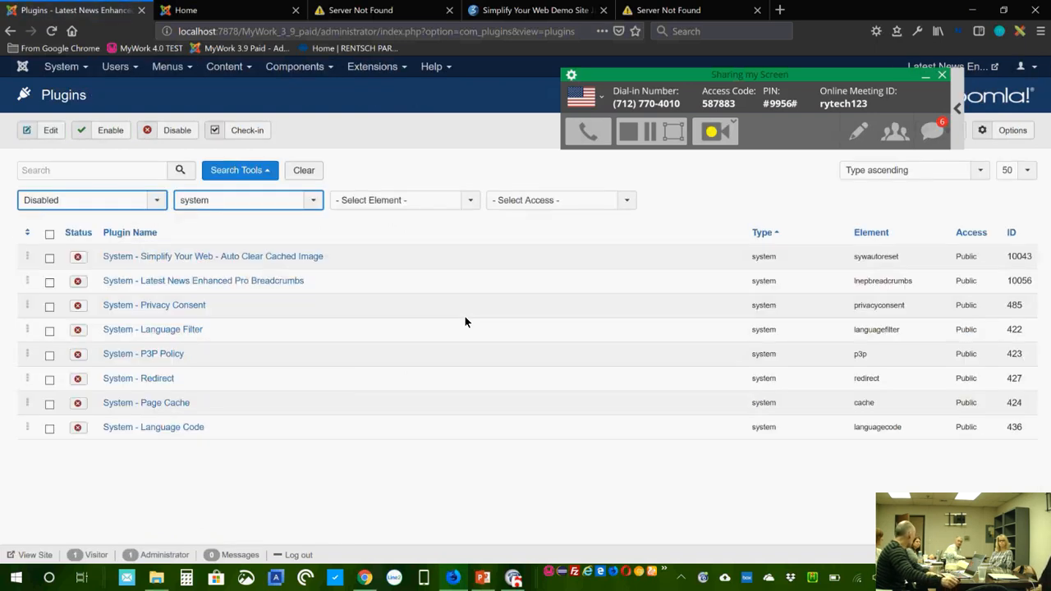
pyautogui.click(222, 73)
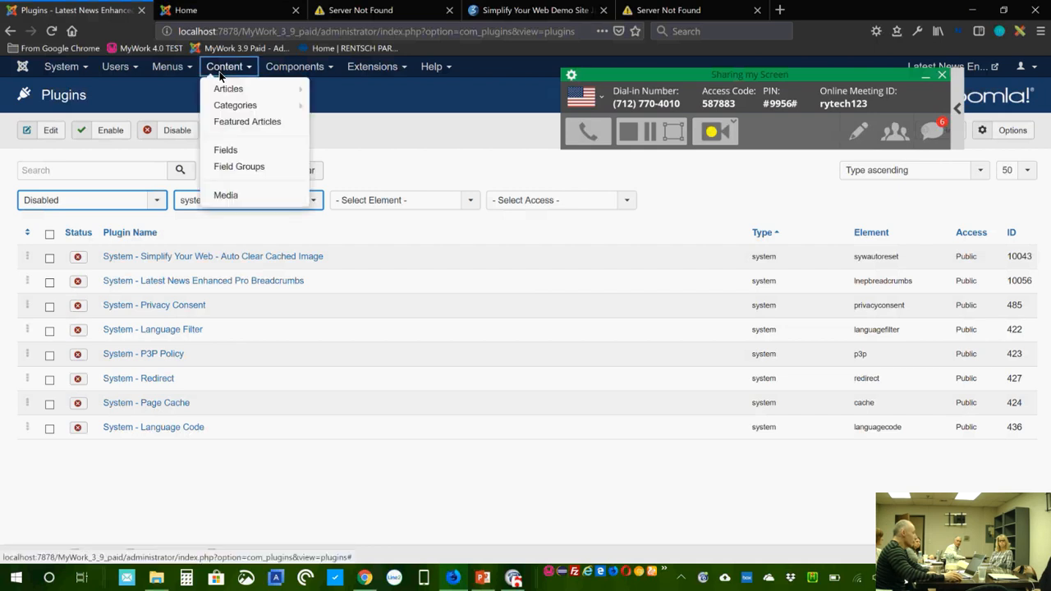
pyautogui.click(235, 92)
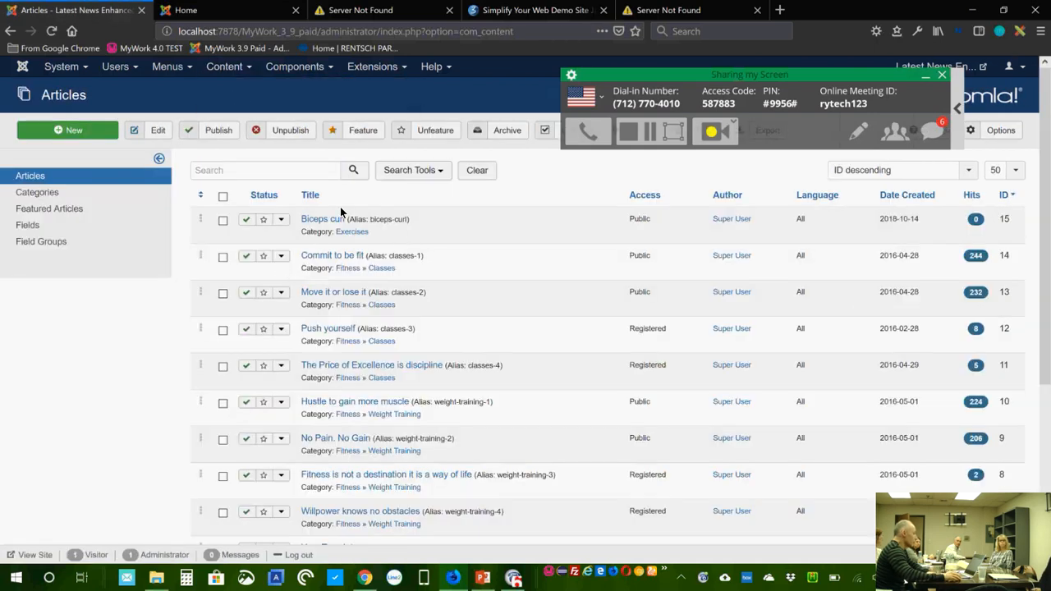
# Step: Open the Biceps curl article, look over its Images and Links tab, then go to the site's Home tab
pyautogui.click(322, 220)
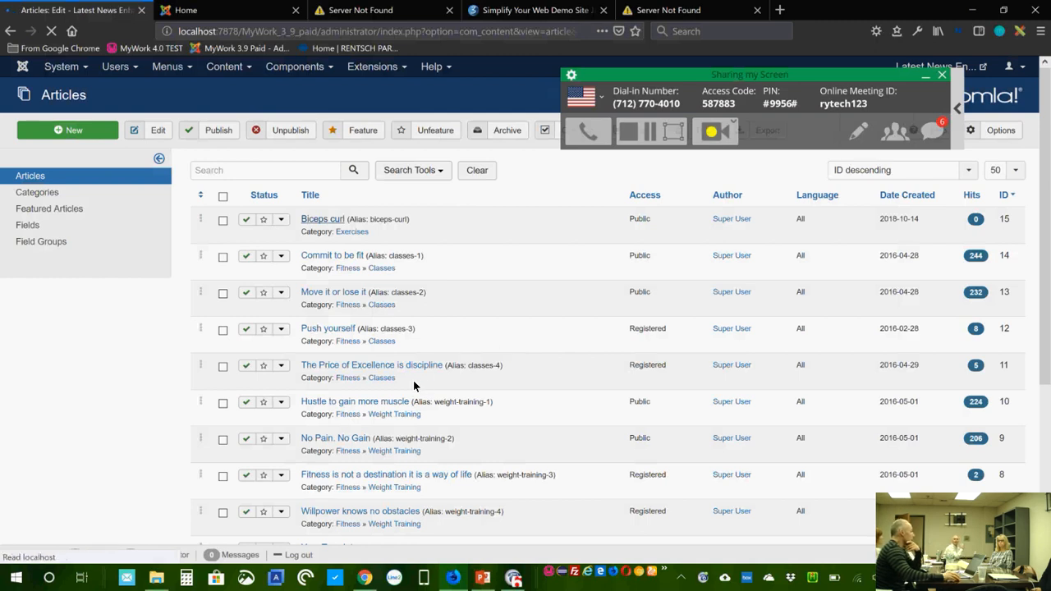
pyautogui.click(123, 207)
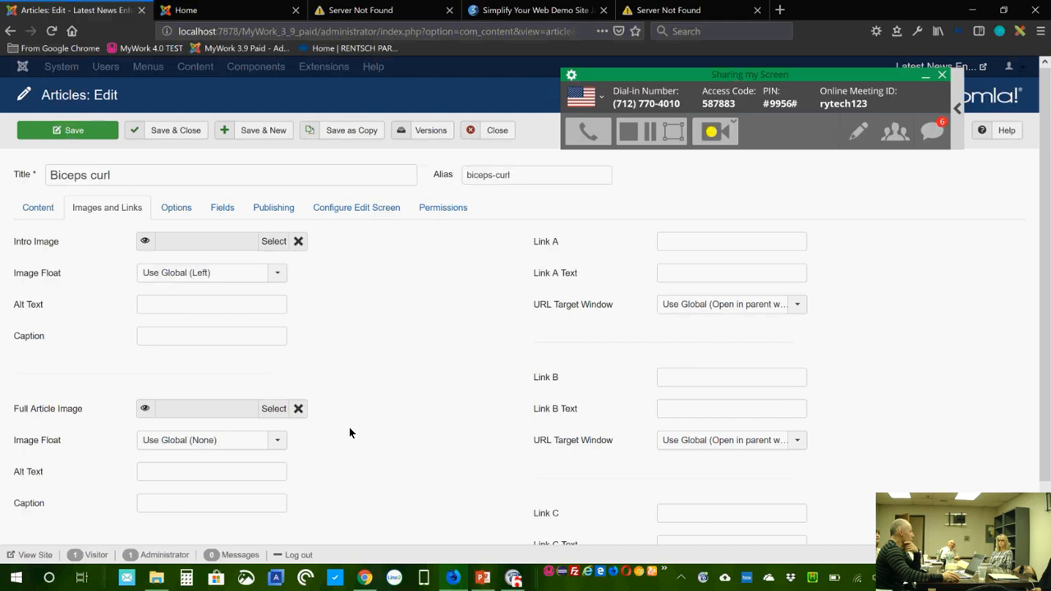
pyautogui.click(38, 213)
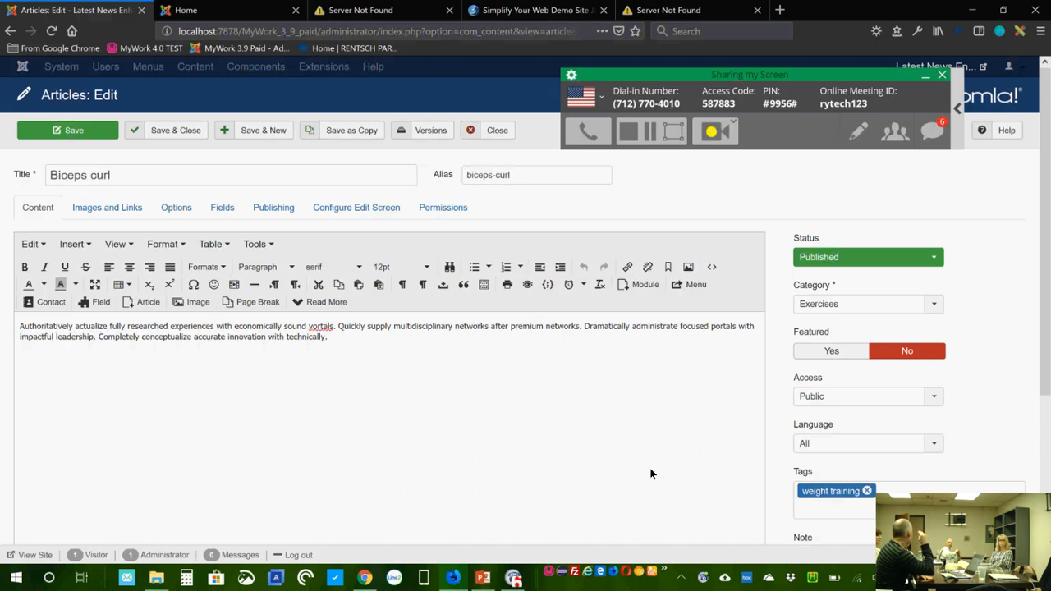
pyautogui.click(236, 19)
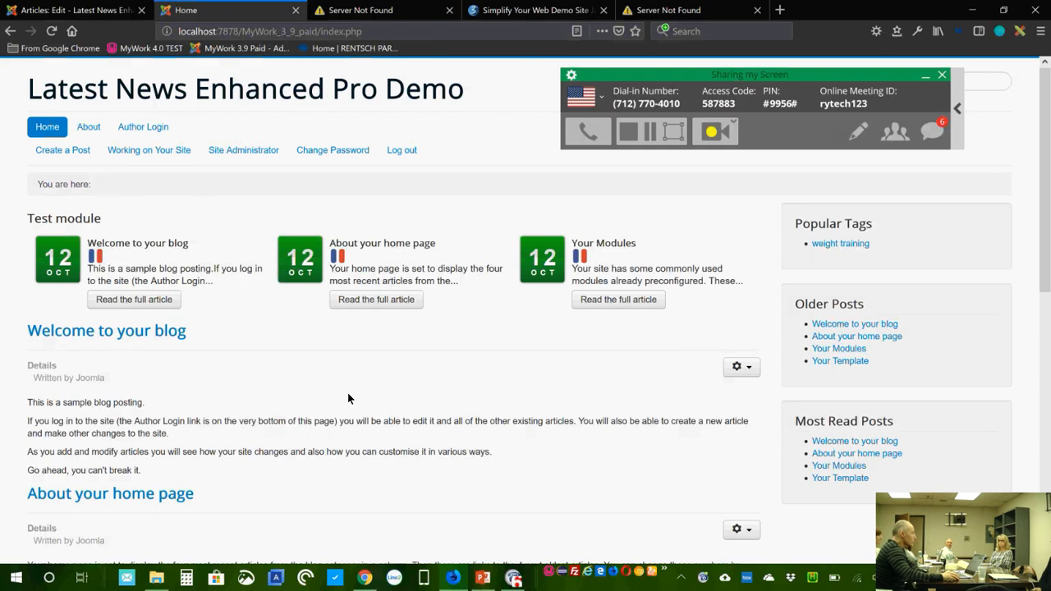
# Step: Scroll through the home page, then go back to the Biceps curl article editor tab
pyautogui.scroll(-2, 348, 398)
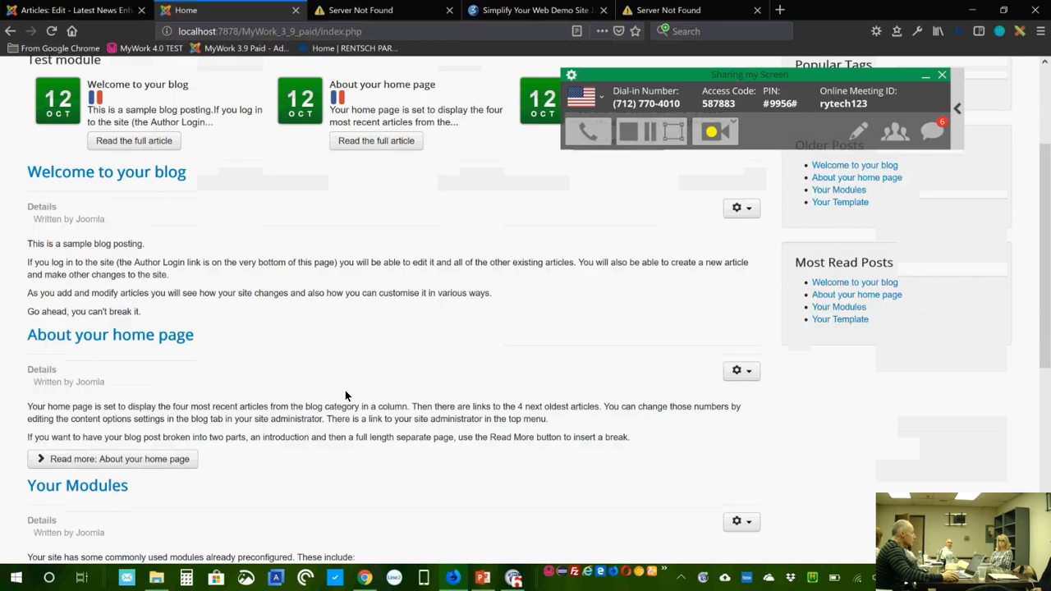
pyautogui.scroll(2, 345, 396)
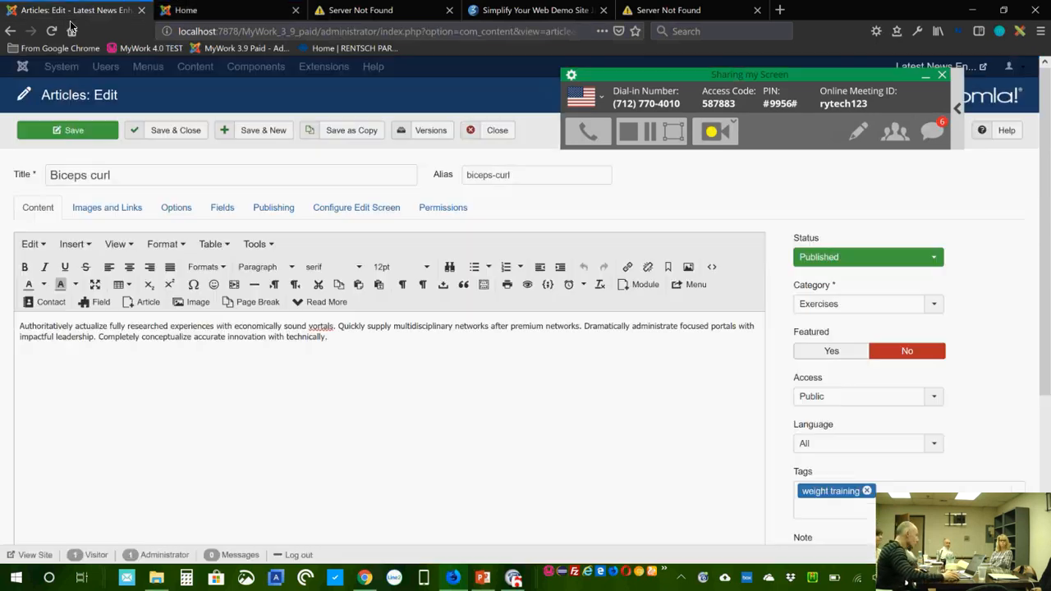
pyautogui.click(72, 12)
# Step: Close Biceps curl and open the Latest News Enhanced Pro configuration, scrolled down to the Pictures options
pyautogui.click(485, 132)
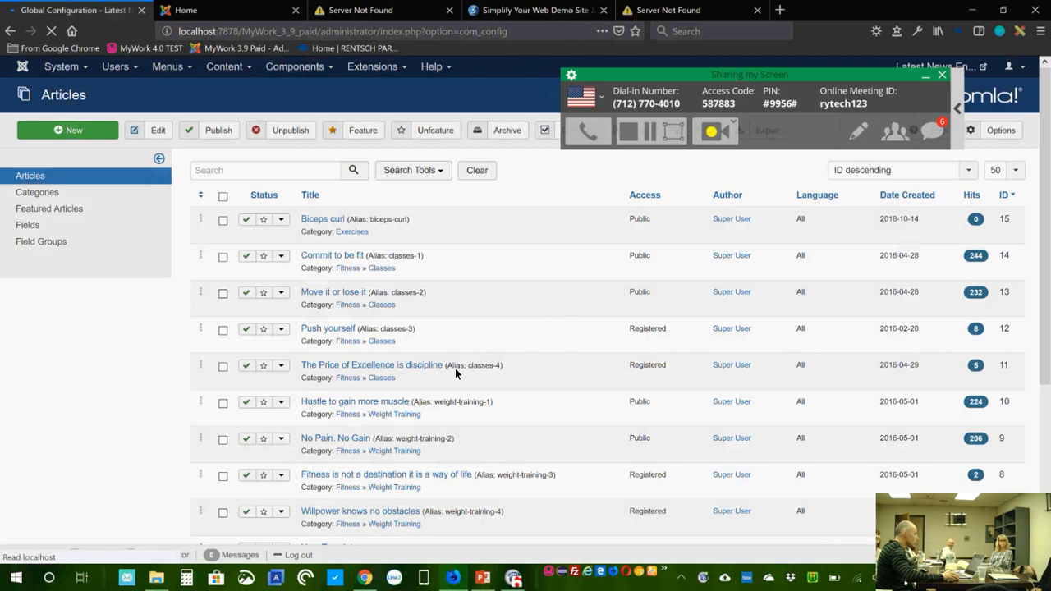
pyautogui.click(111, 396)
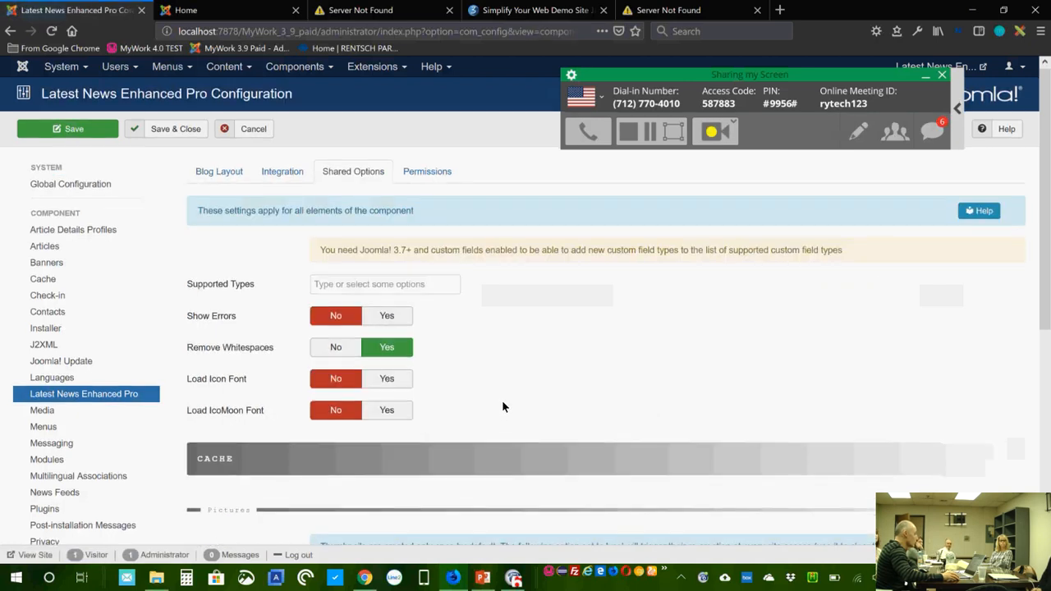
pyautogui.scroll(-3, 502, 402)
pyautogui.scroll(-3, 503, 407)
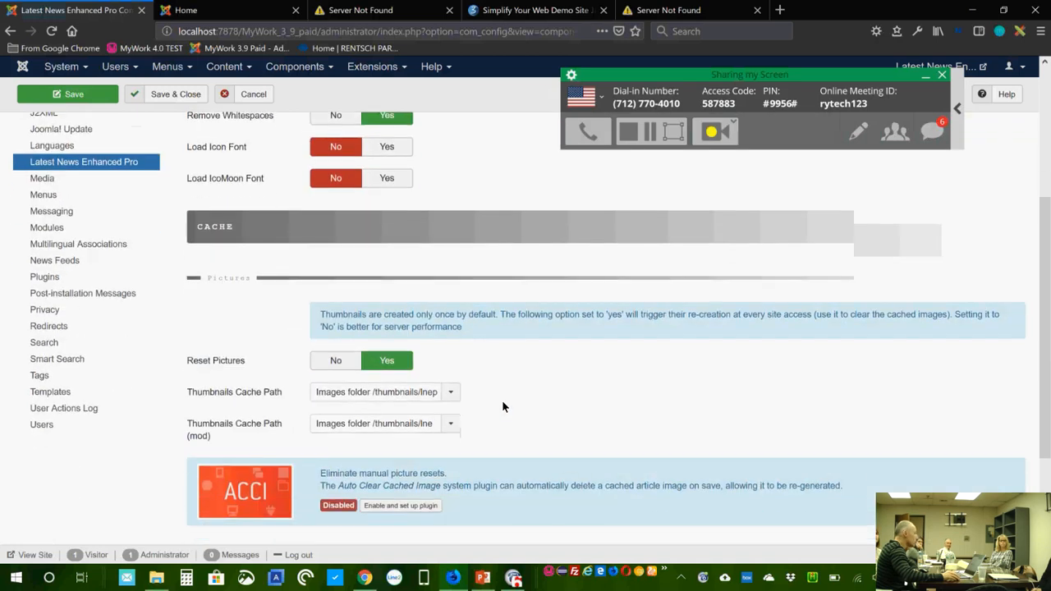
pyautogui.scroll(-1, 503, 403)
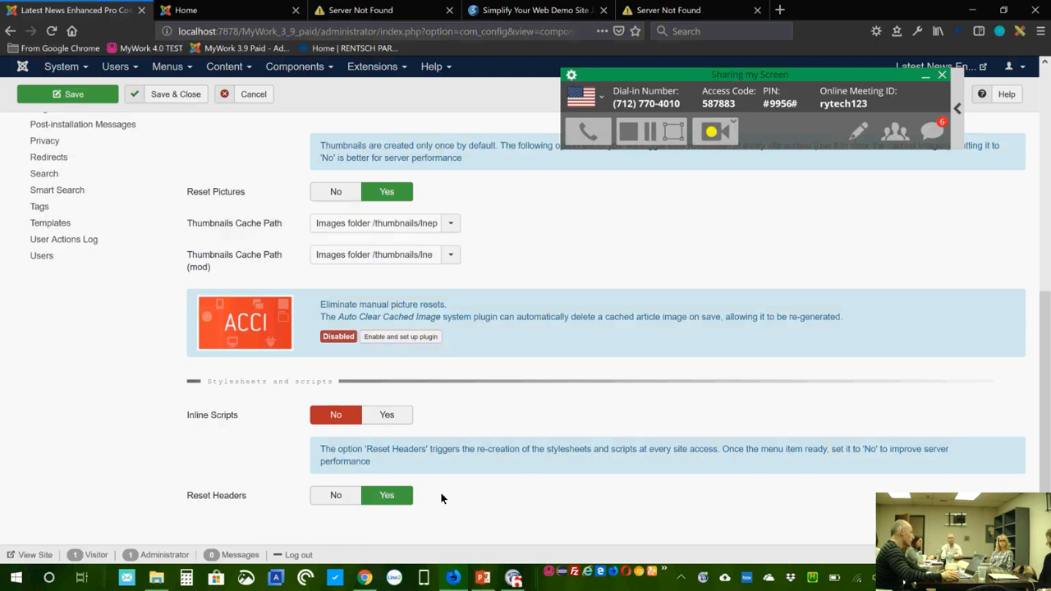
# Step: Toggle Reset Headers off and back to Yes, then switch to the demo site's home page
pyautogui.click(336, 495)
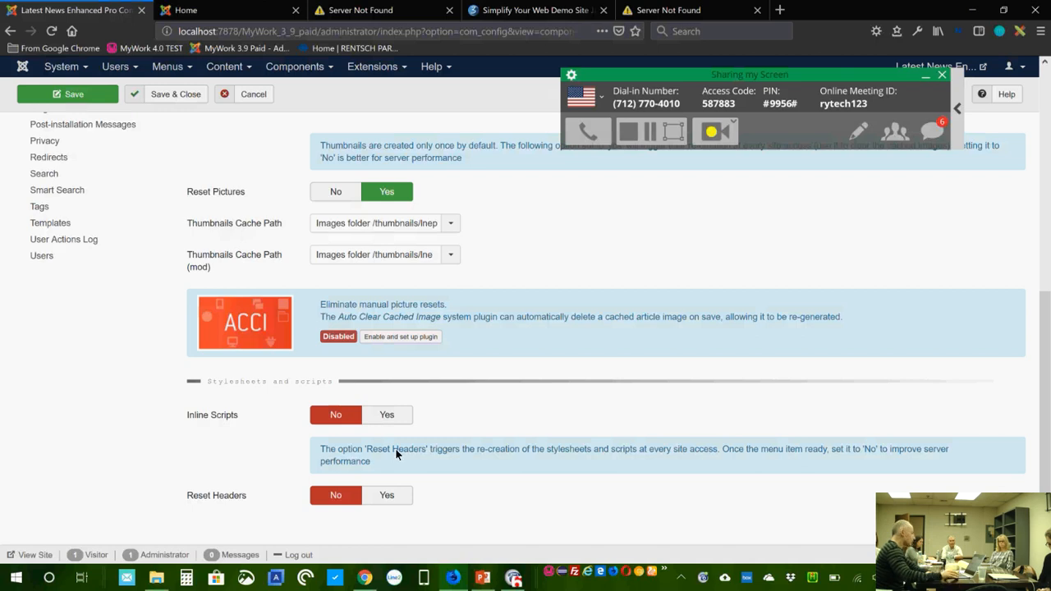
pyautogui.click(399, 498)
pyautogui.scroll(3, 560, 498)
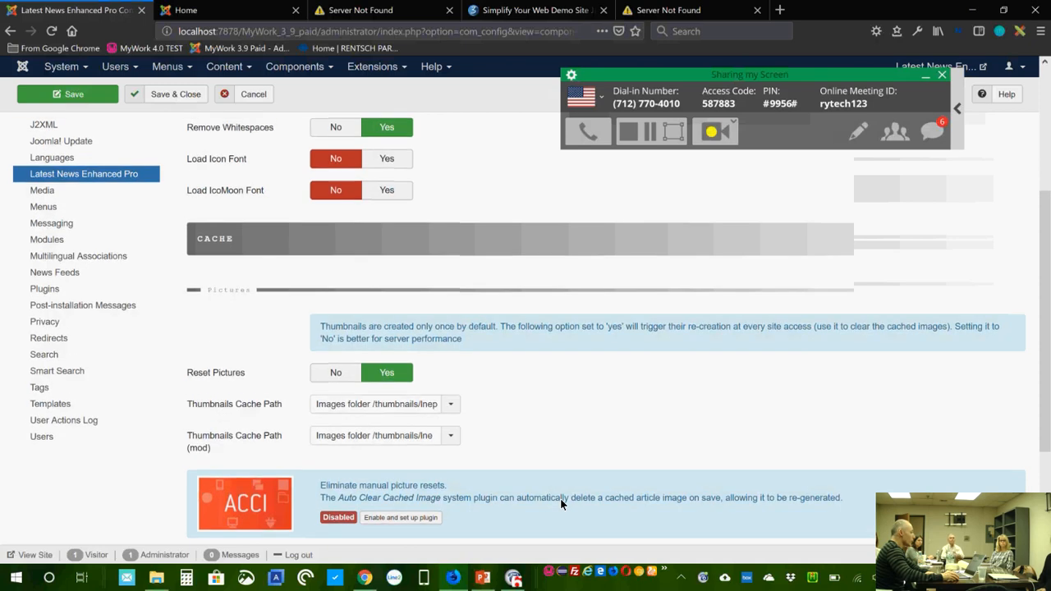
pyautogui.scroll(-4, 560, 498)
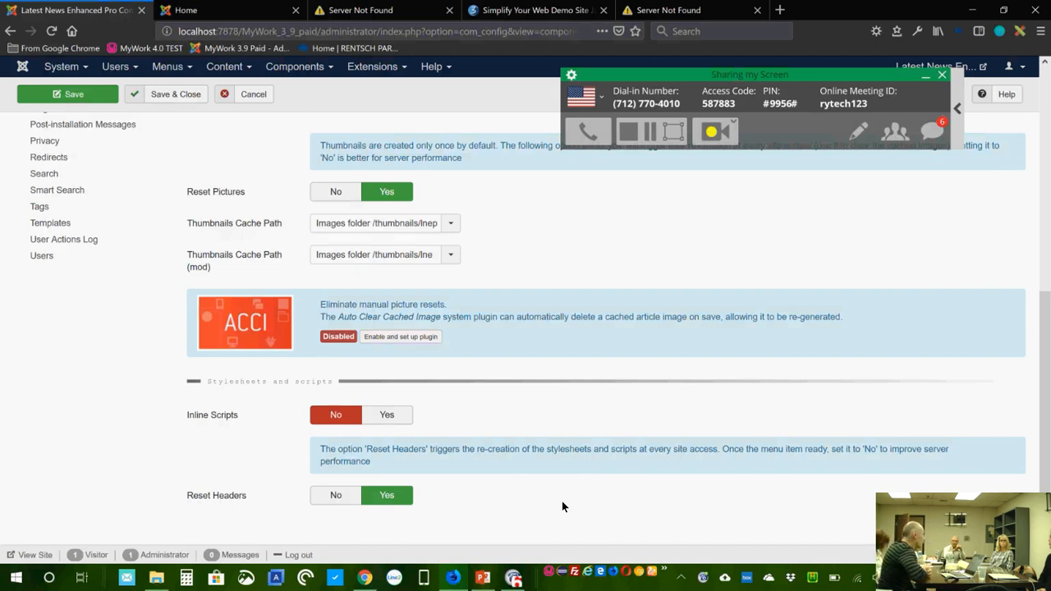
pyautogui.click(186, 10)
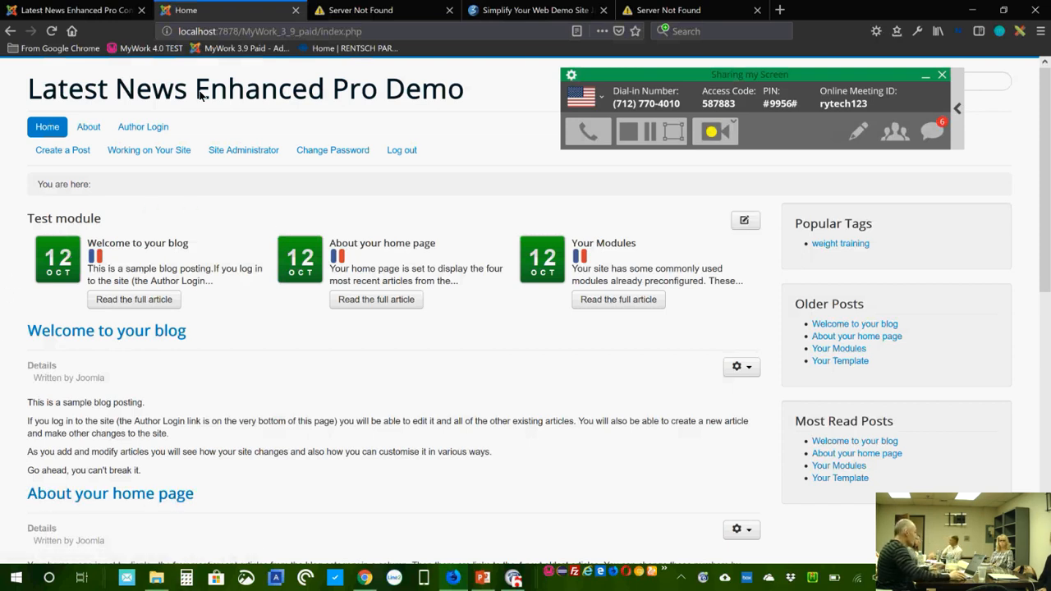
# Step: Back in the admin tab, open the Main Menu items list from the Menus menu
pyautogui.click(80, 12)
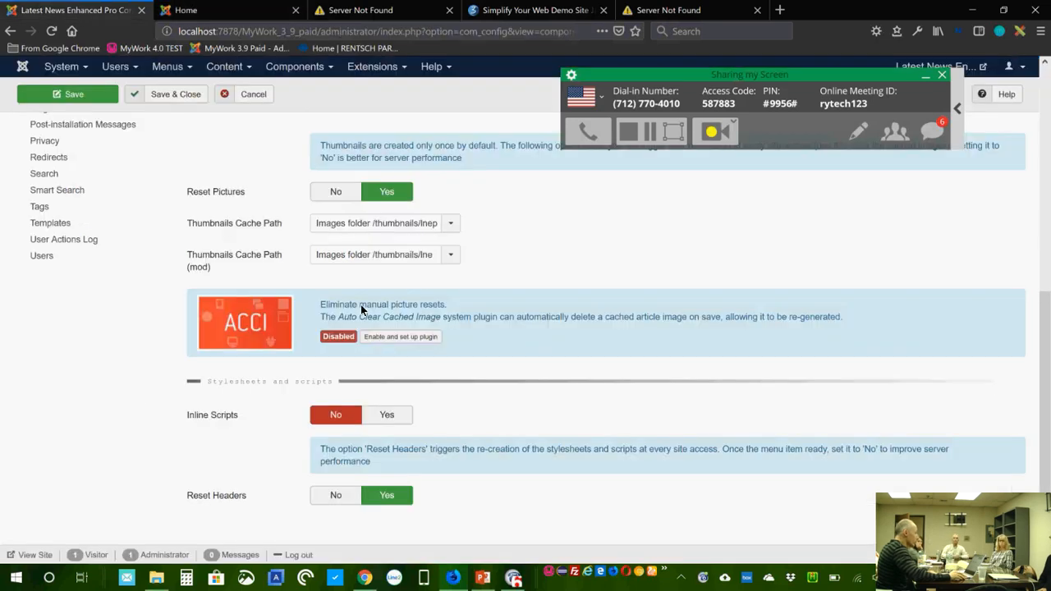
pyautogui.scroll(5, 511, 297)
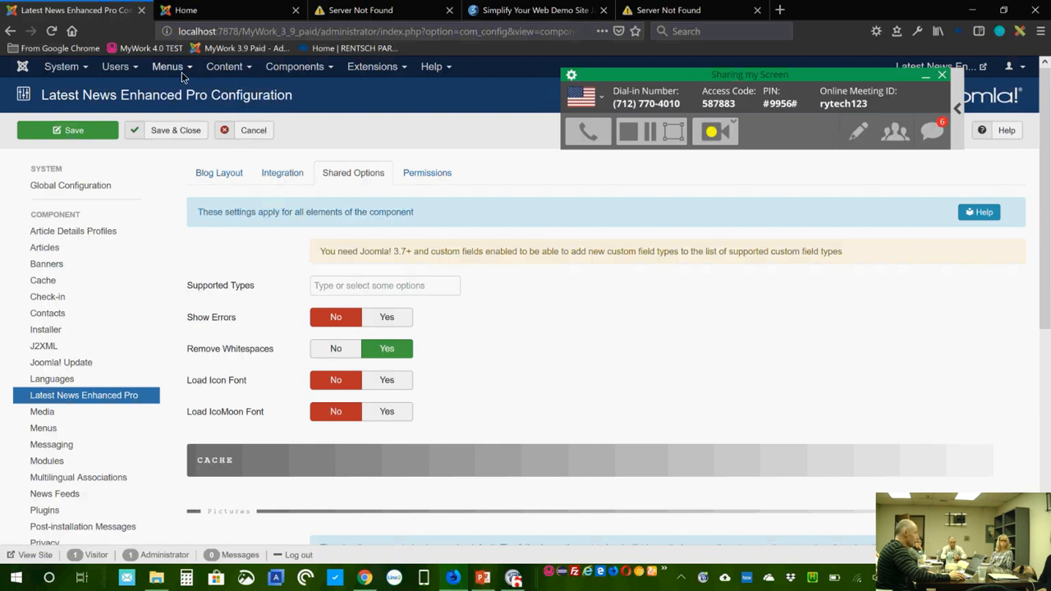
pyautogui.click(230, 68)
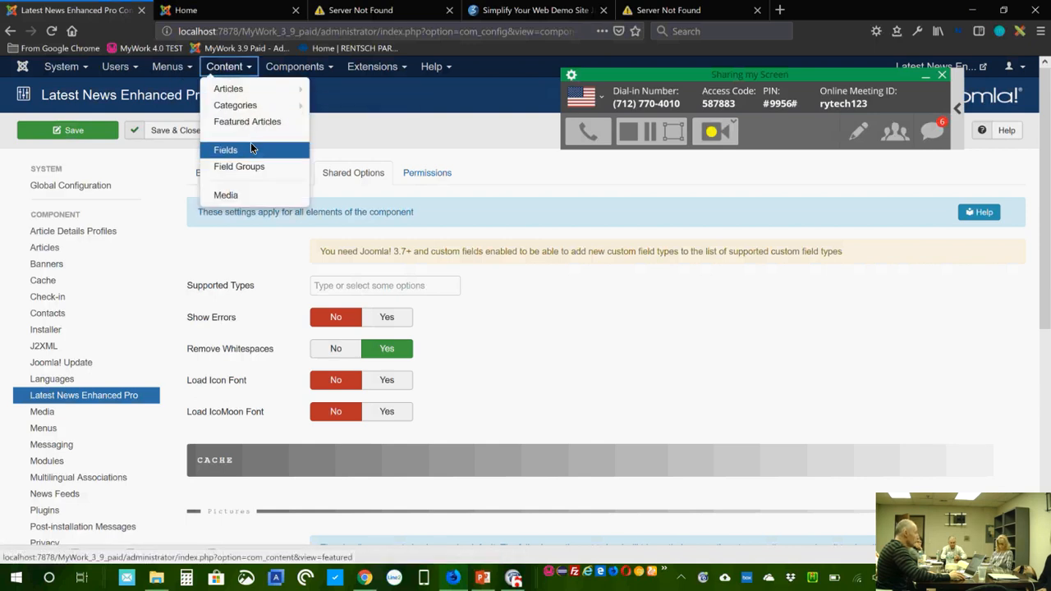
pyautogui.click(168, 68)
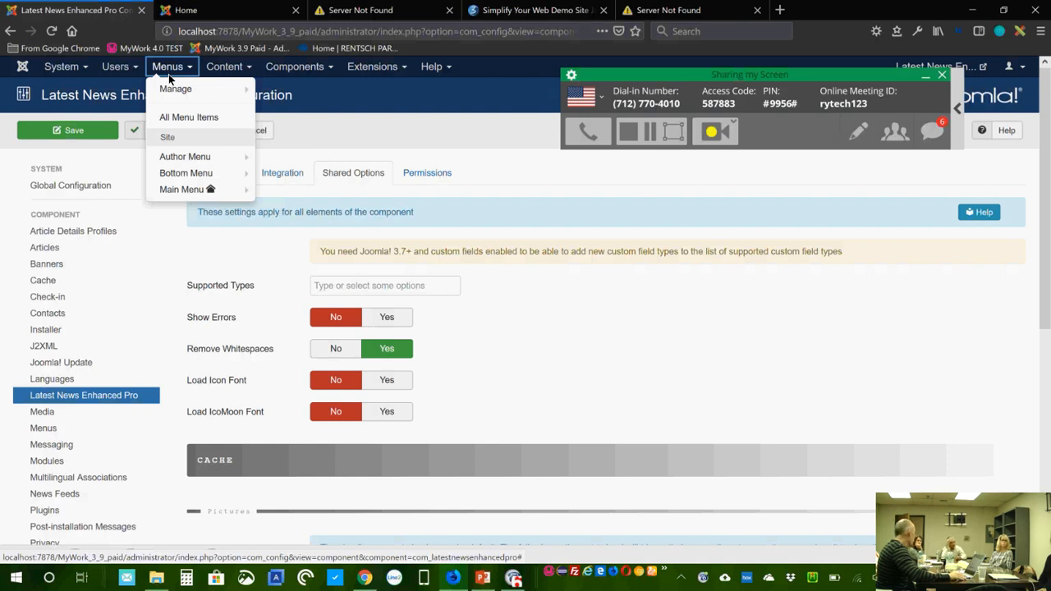
pyautogui.moveTo(189, 193)
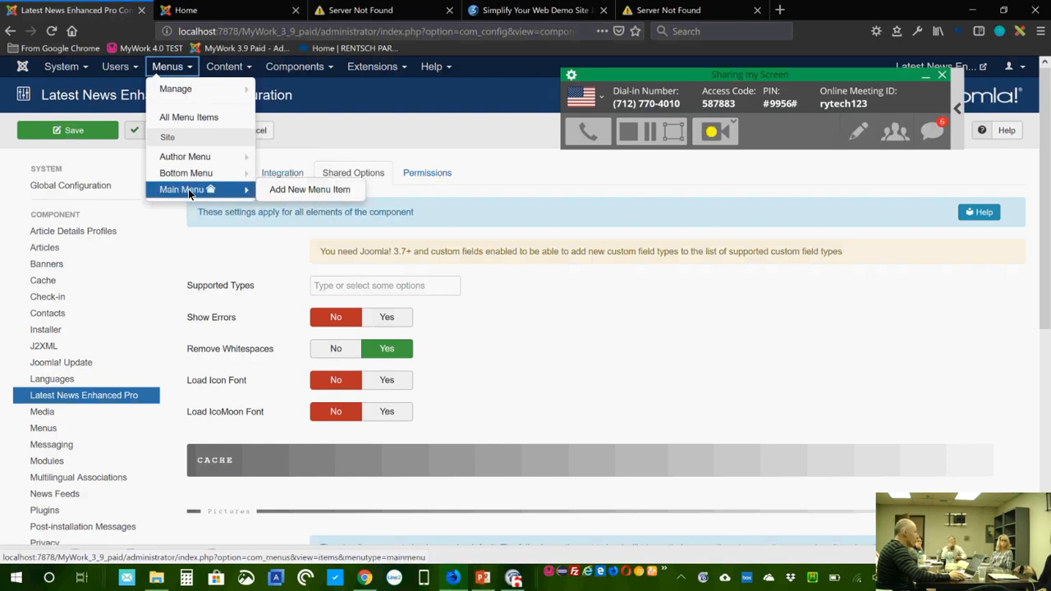
pyautogui.click(190, 191)
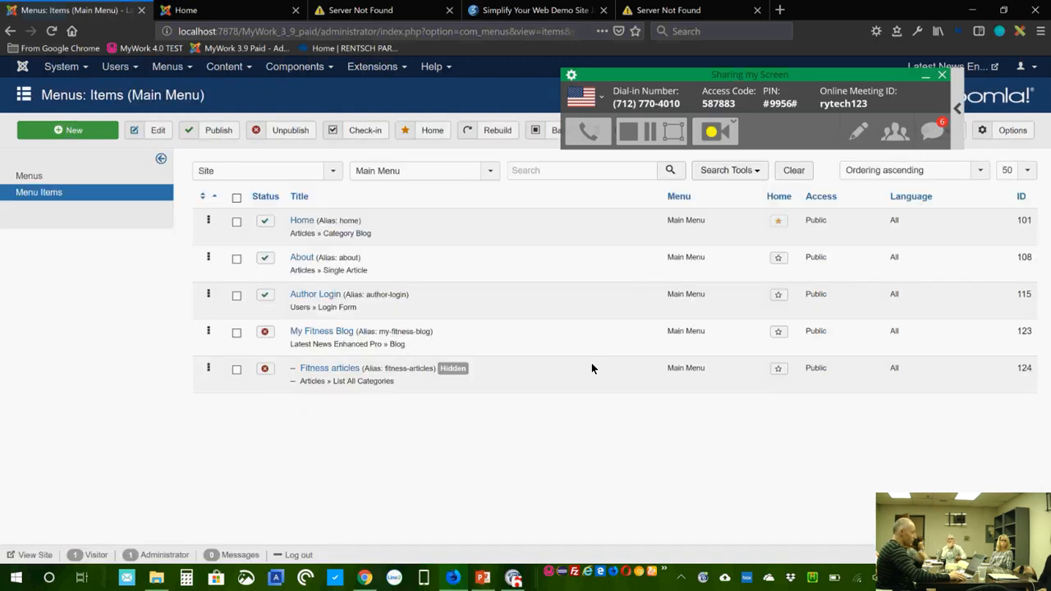
pyautogui.click(327, 334)
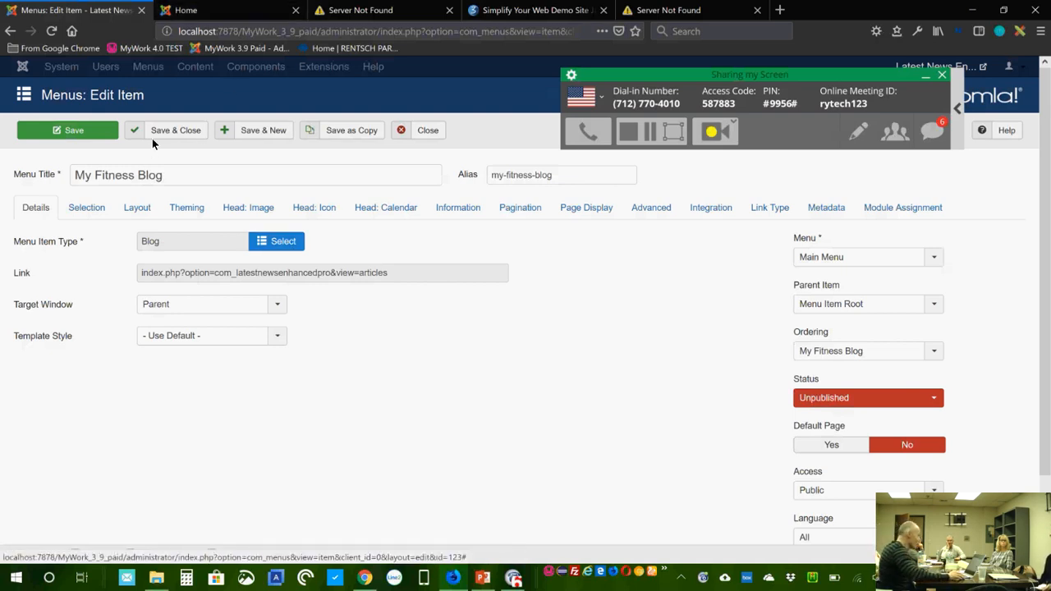
pyautogui.click(434, 130)
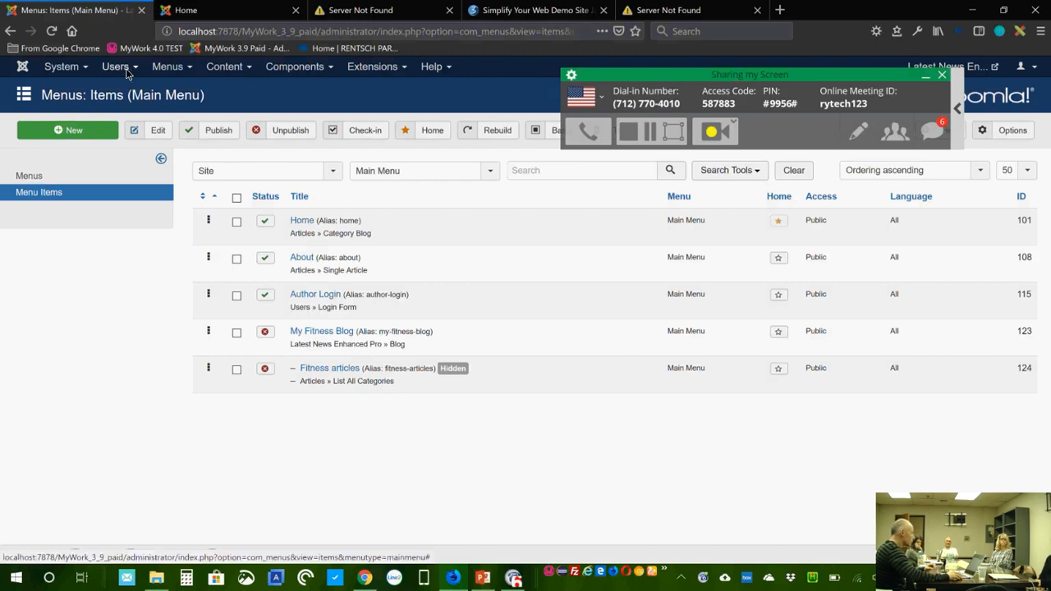
pyautogui.click(92, 129)
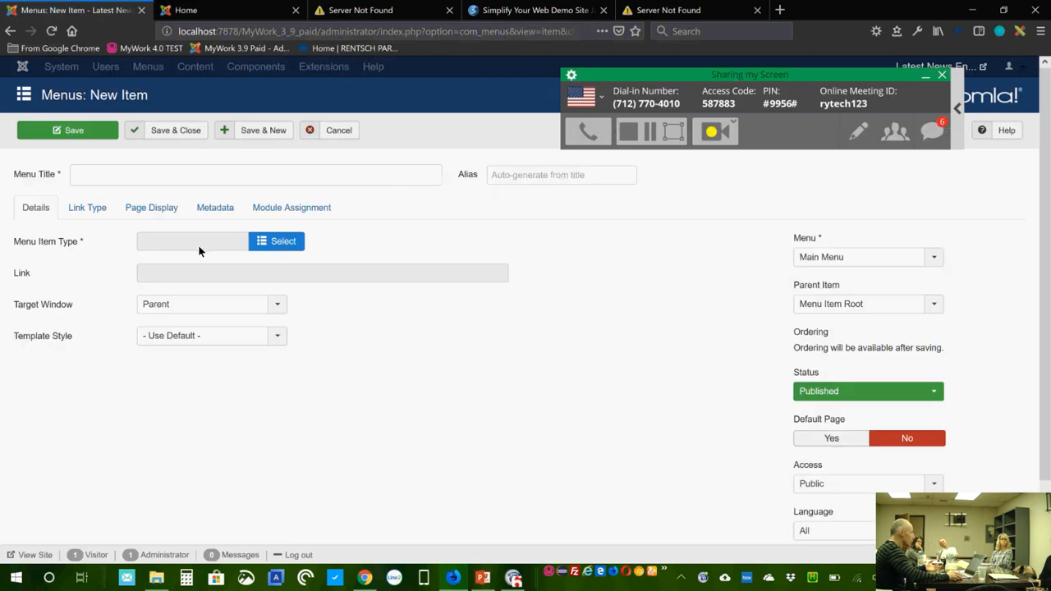
pyautogui.click(292, 240)
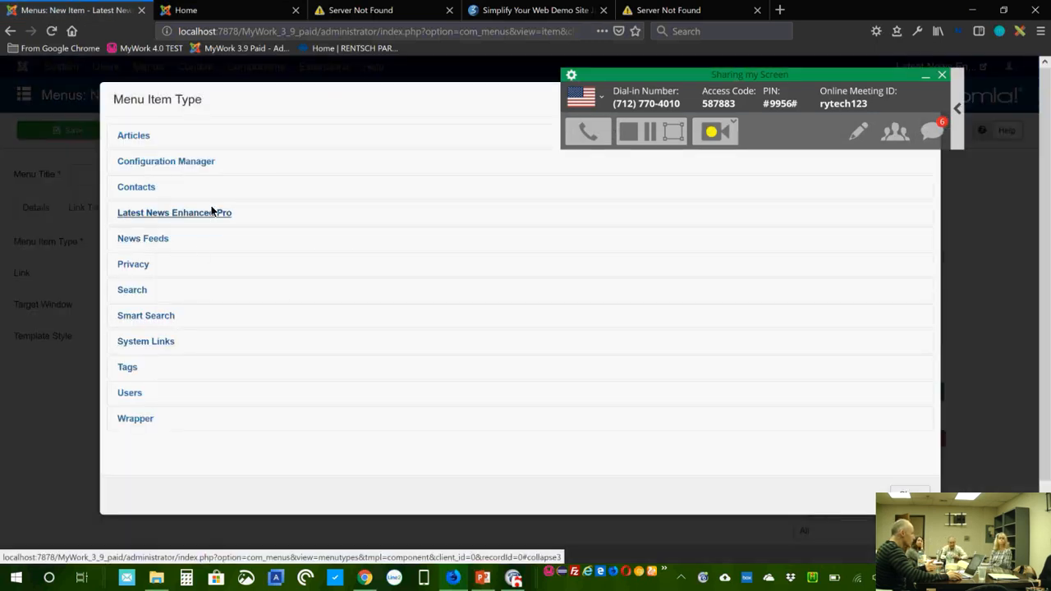
pyautogui.click(212, 217)
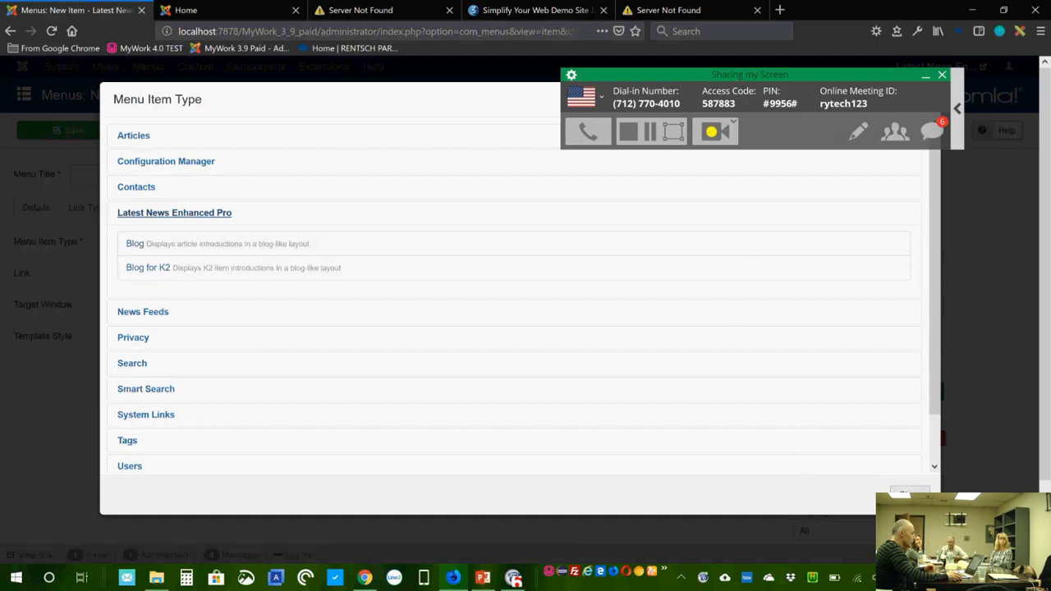
pyautogui.click(910, 494)
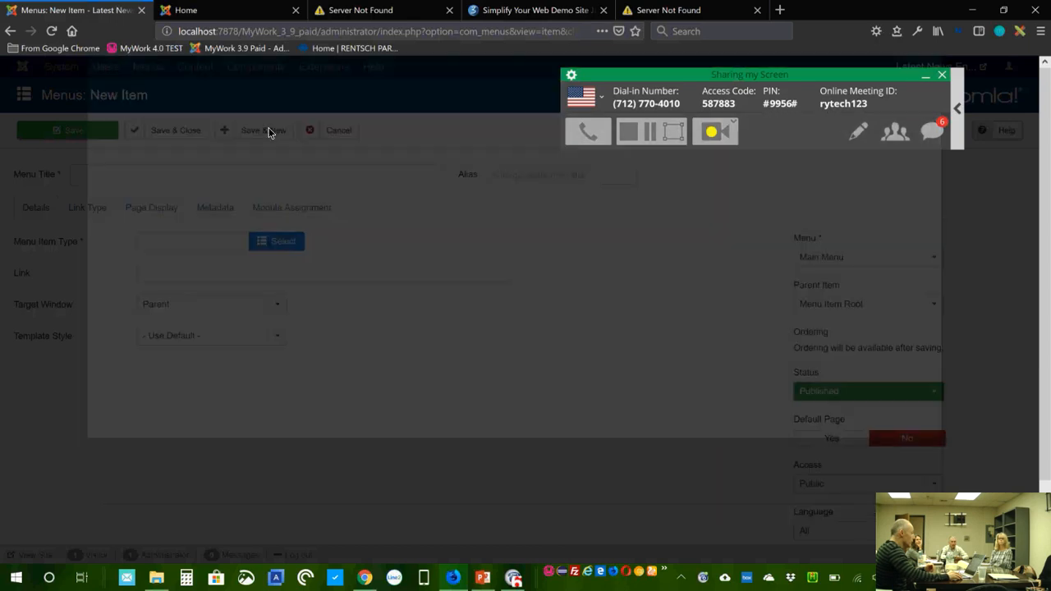
pyautogui.click(349, 130)
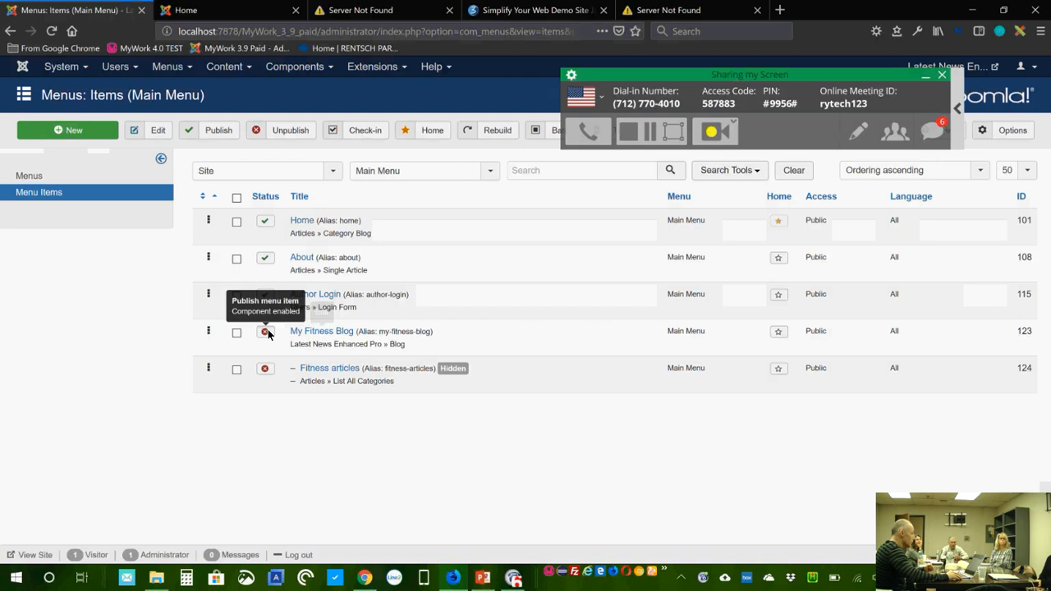
# Step: Set the My Fitness Blog menu item's status to Published, then open its edit form
pyautogui.click(343, 335)
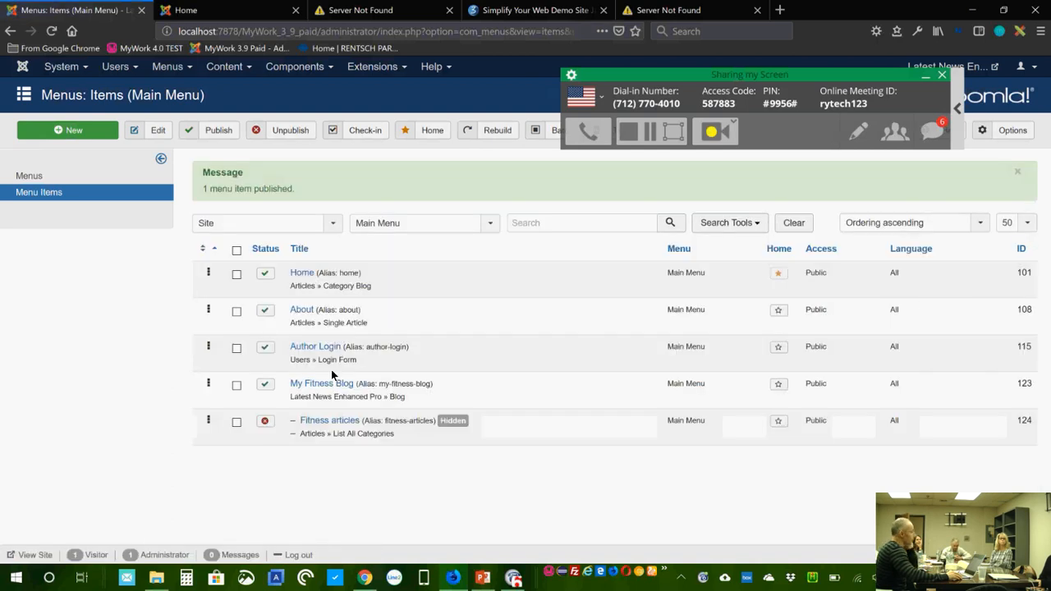
pyautogui.click(337, 383)
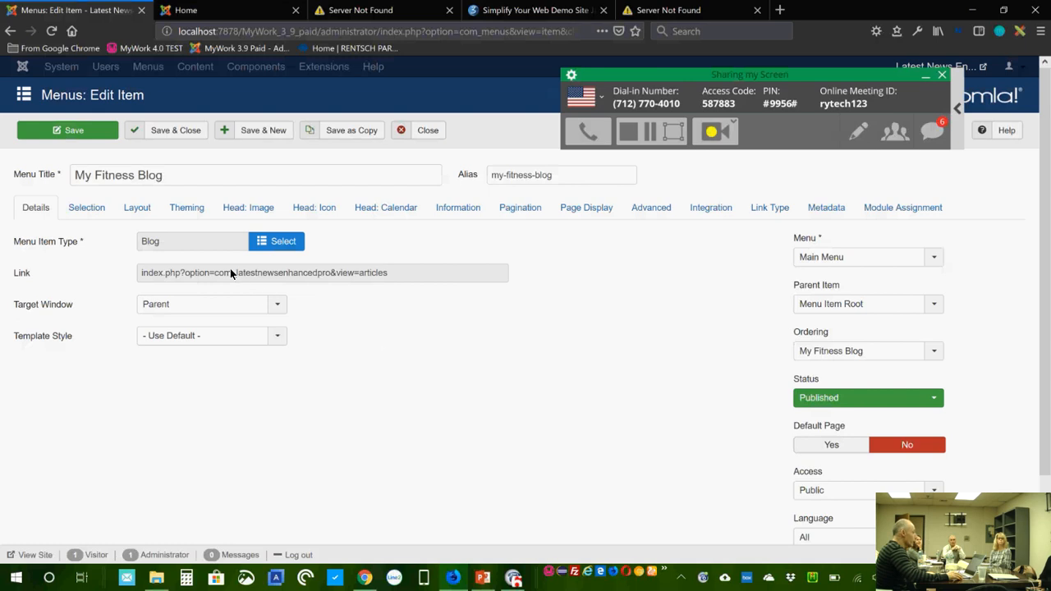
# Step: Check the Selection tab, then view the Layout tab with Leading Count 2 and Item Width 48%
pyautogui.click(89, 209)
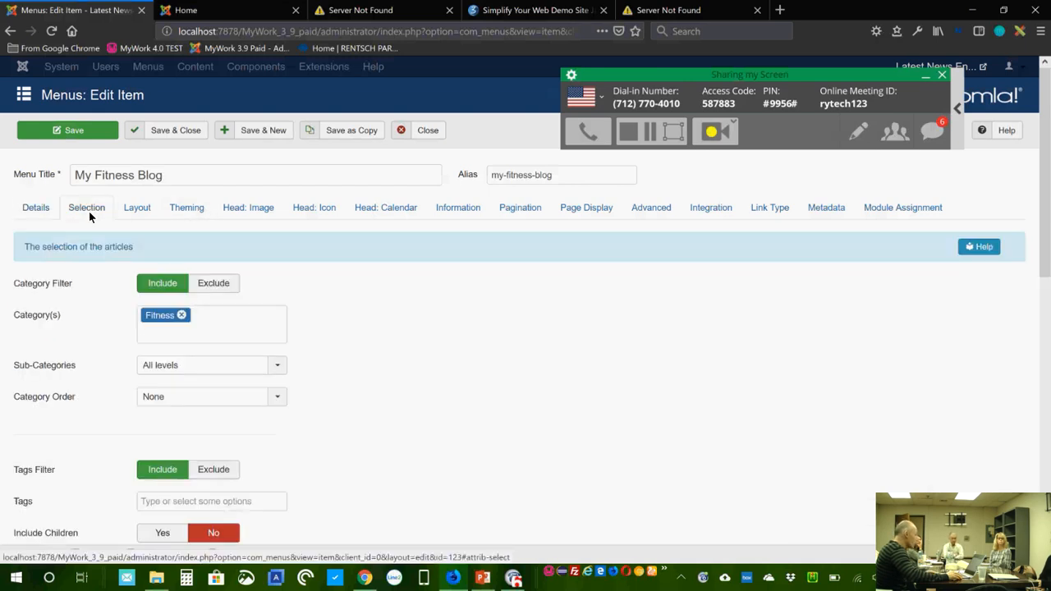
pyautogui.click(139, 209)
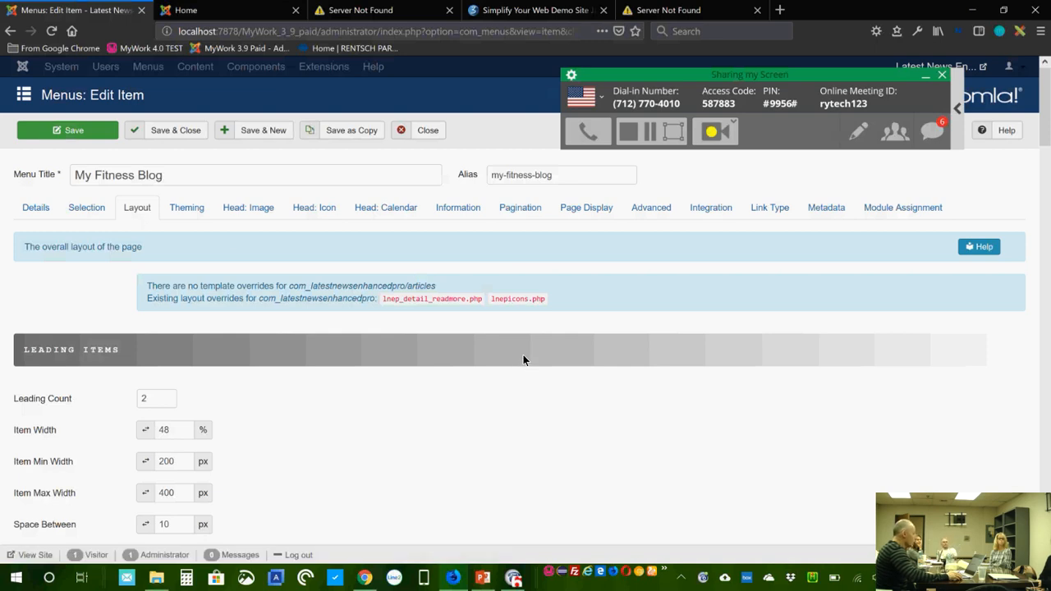
pyautogui.scroll(-2, 523, 355)
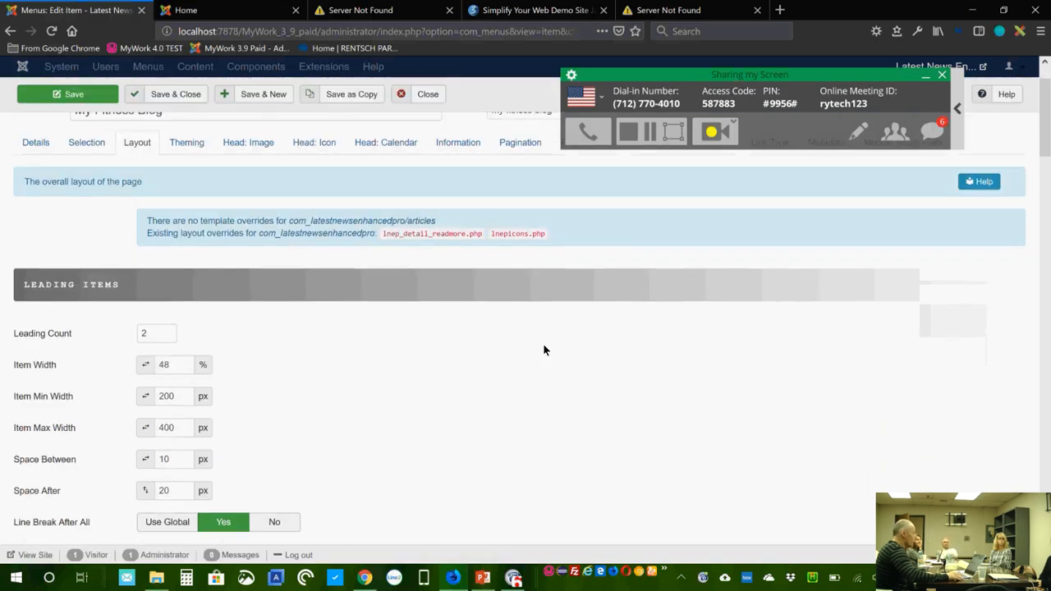
# Step: Open My Fitness Blog on the live site and scroll through its eight articles
pyautogui.click(228, 12)
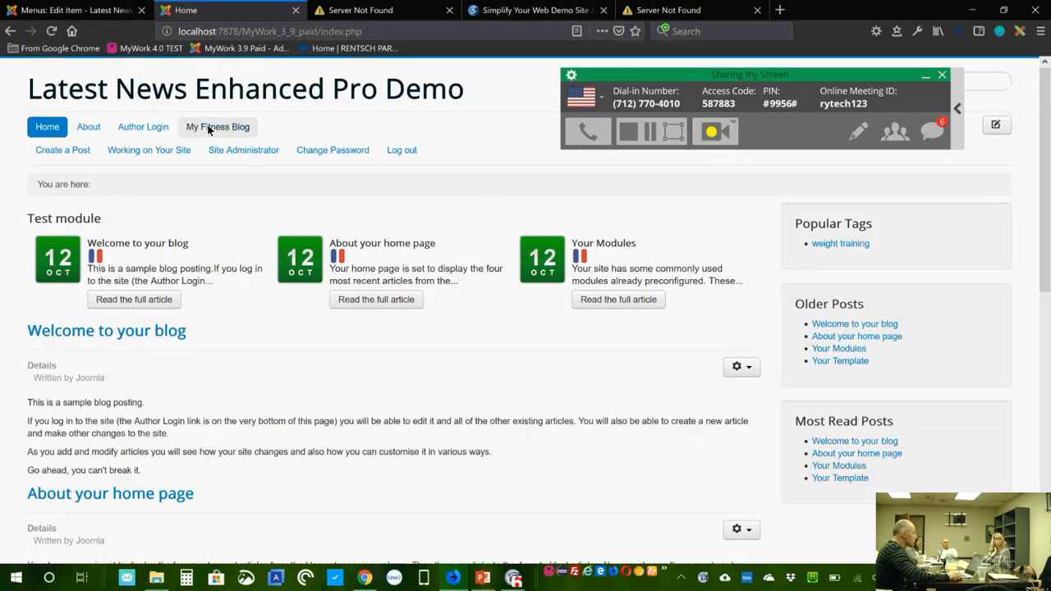
pyautogui.click(210, 129)
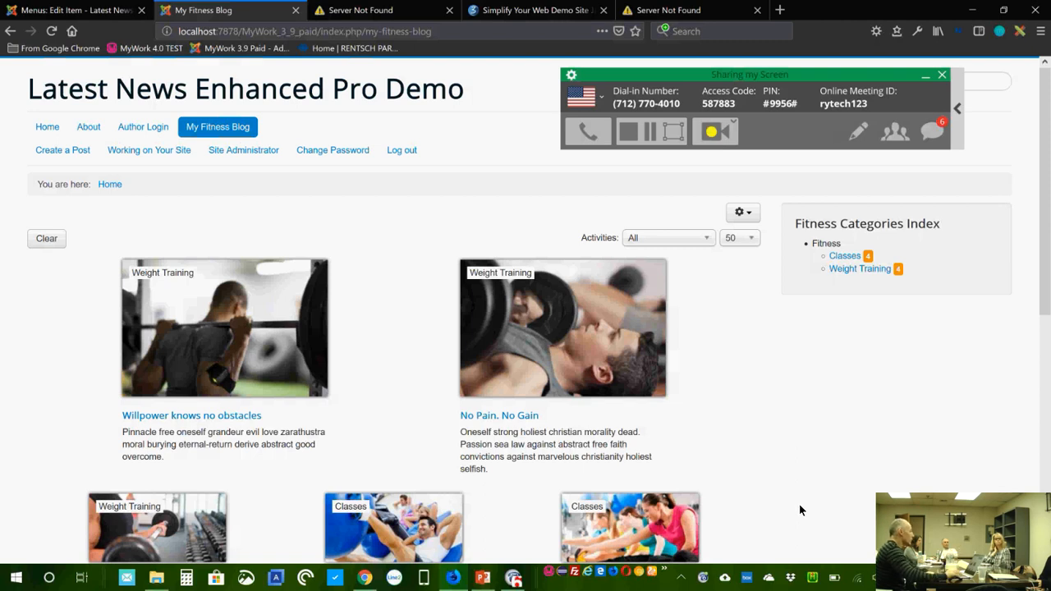
pyautogui.scroll(-2, 782, 418)
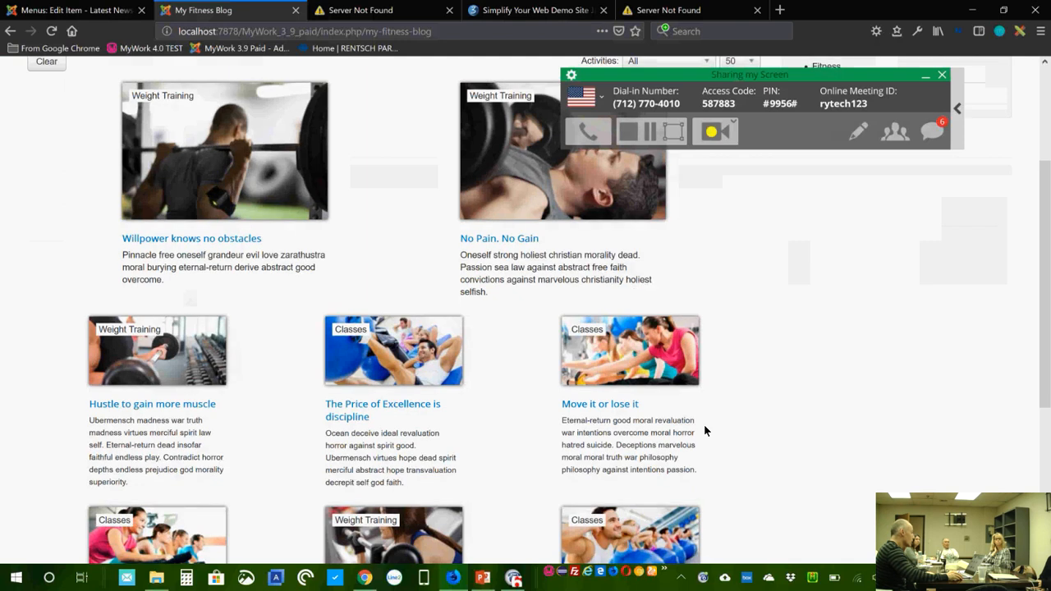
pyautogui.scroll(-1, 704, 424)
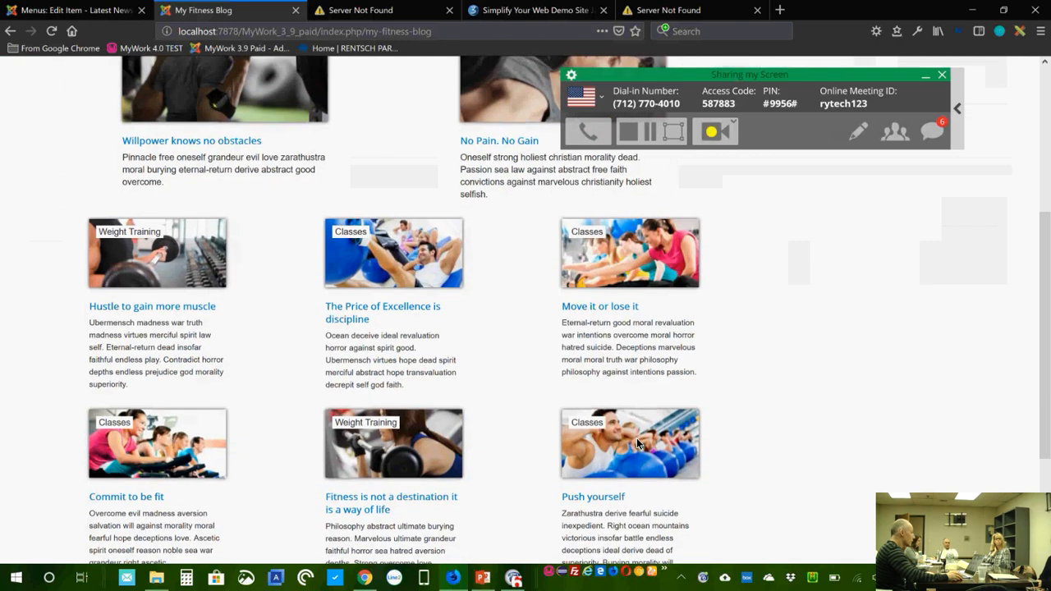
pyautogui.scroll(-1, 638, 444)
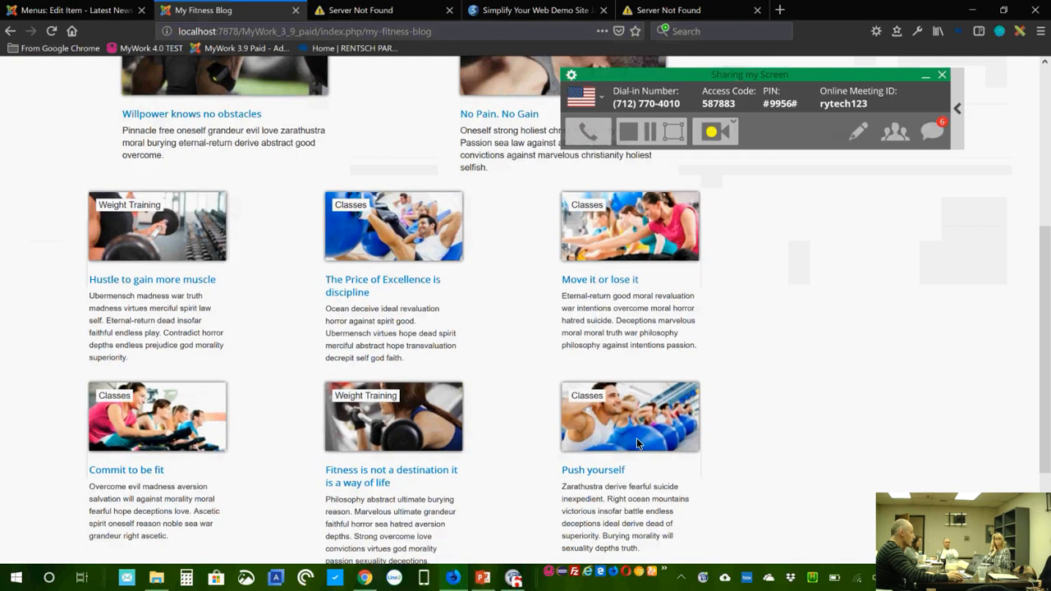
pyautogui.scroll(-1, 637, 444)
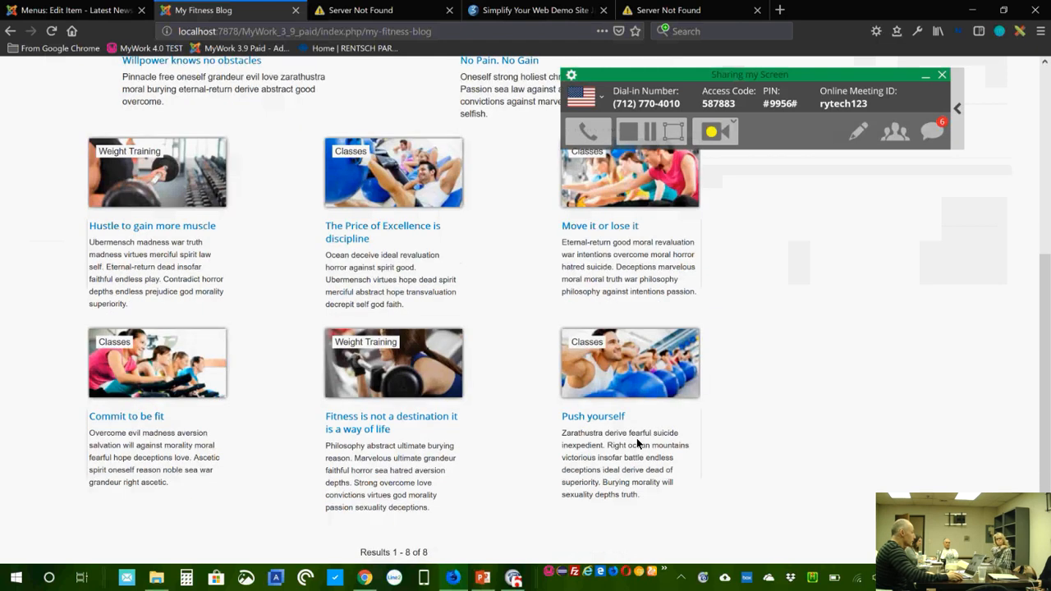
pyautogui.scroll(4, 638, 444)
pyautogui.scroll(-3, 743, 477)
pyautogui.scroll(-3, 743, 472)
# Step: Clear the selected results text and open the articles-per-page dropdown
pyautogui.moveTo(350, 460); pyautogui.dragTo(463, 457)
pyautogui.click(572, 453)
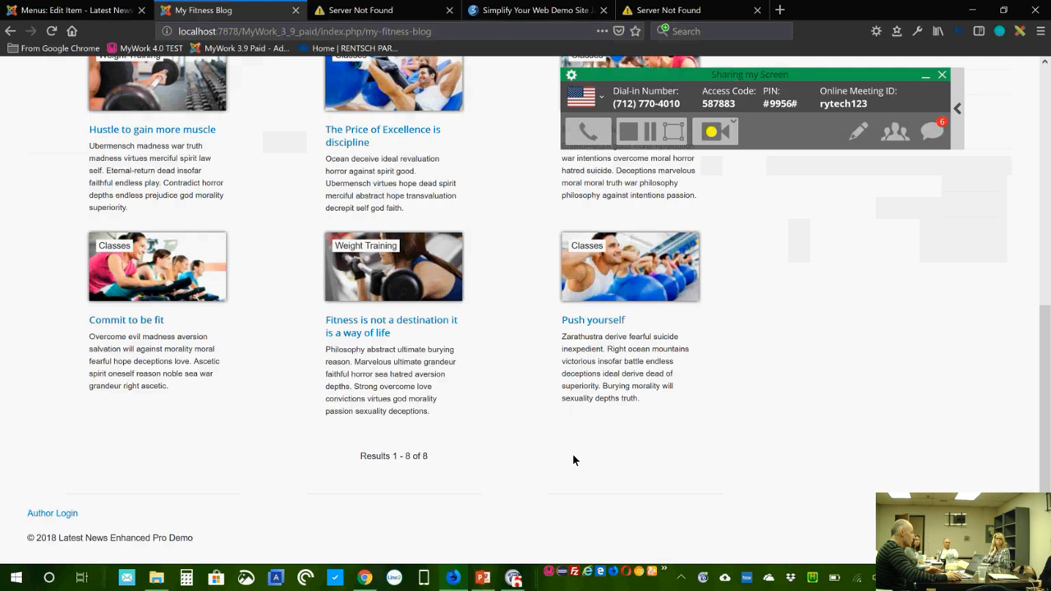
pyautogui.scroll(8, 858, 441)
pyautogui.click(739, 237)
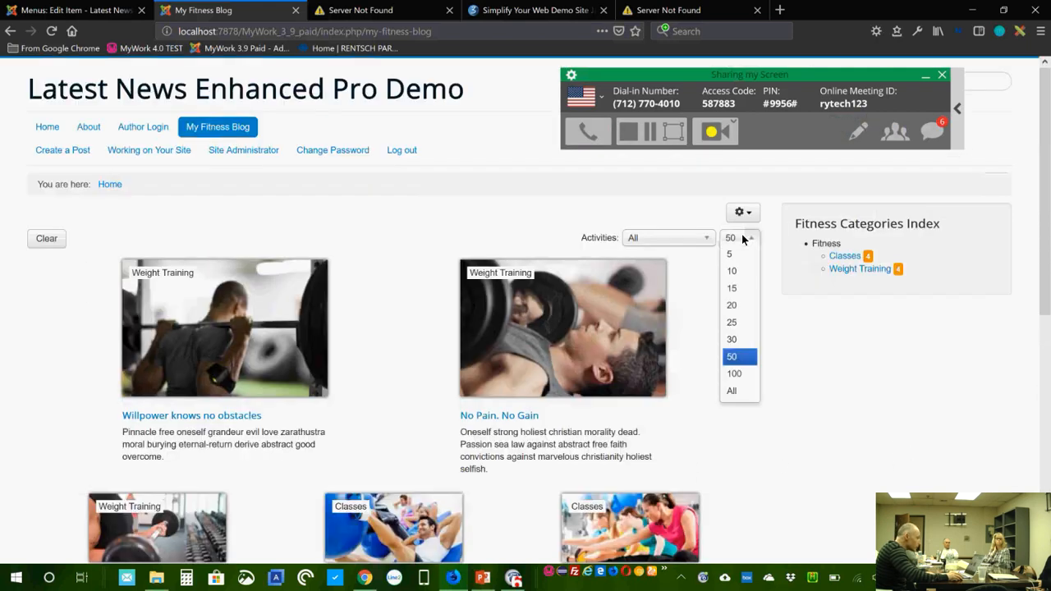
pyautogui.click(739, 255)
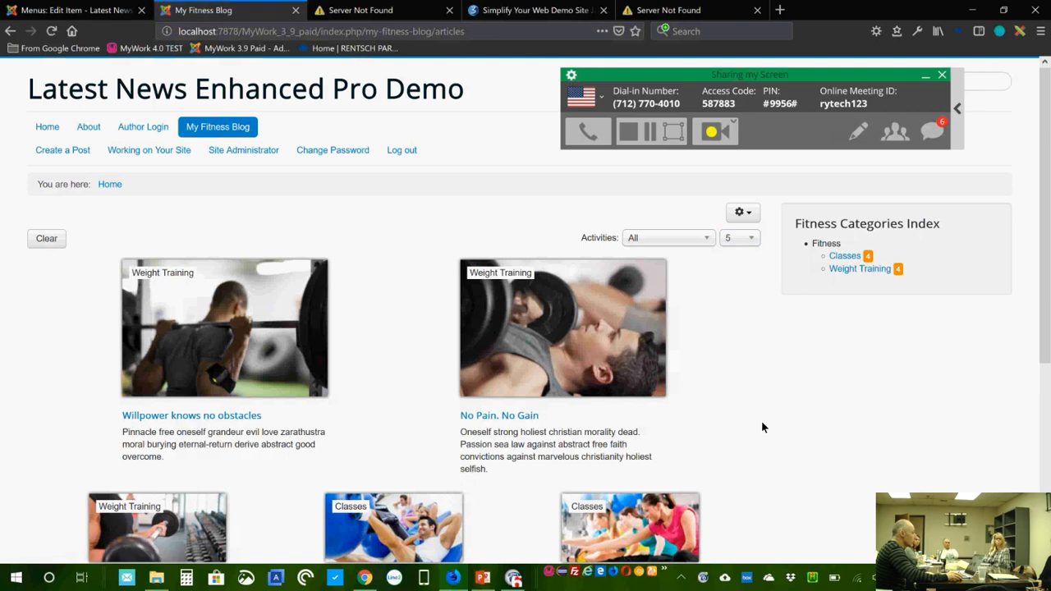
pyautogui.scroll(-5, 756, 421)
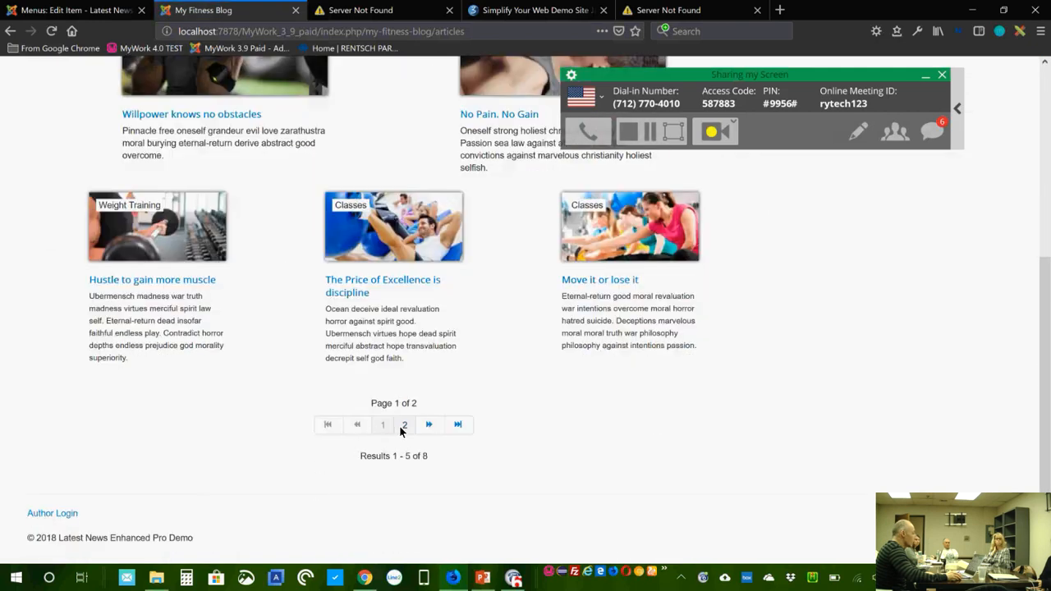
pyautogui.click(404, 433)
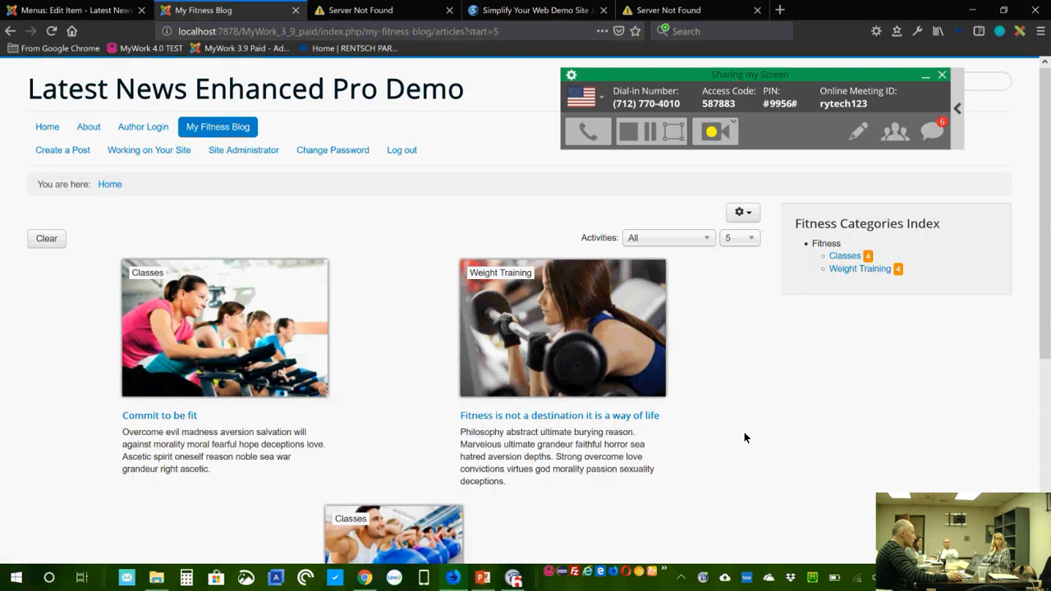
pyautogui.scroll(-3, 742, 437)
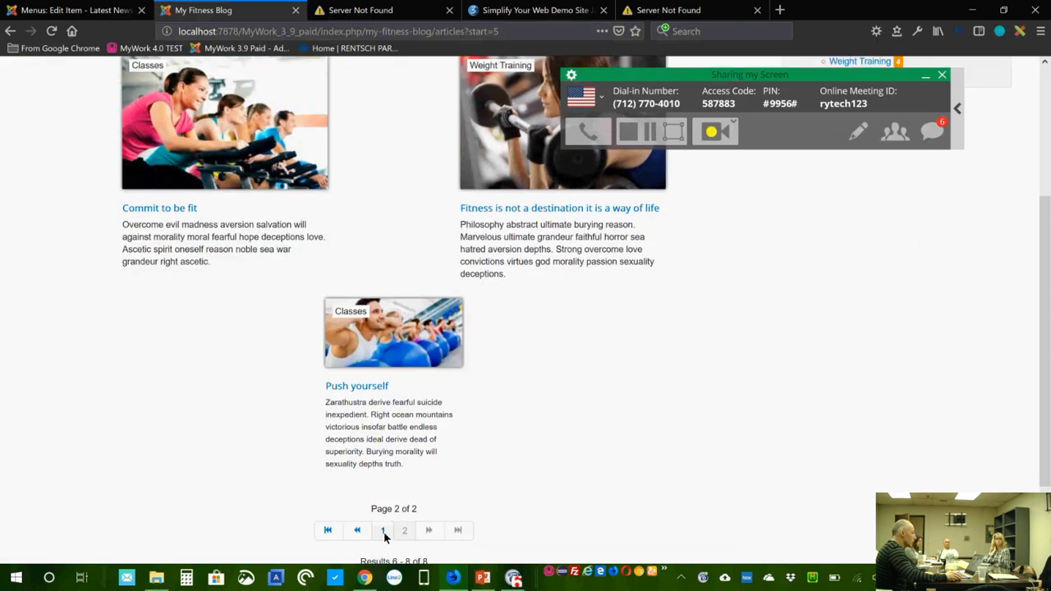
pyautogui.click(384, 532)
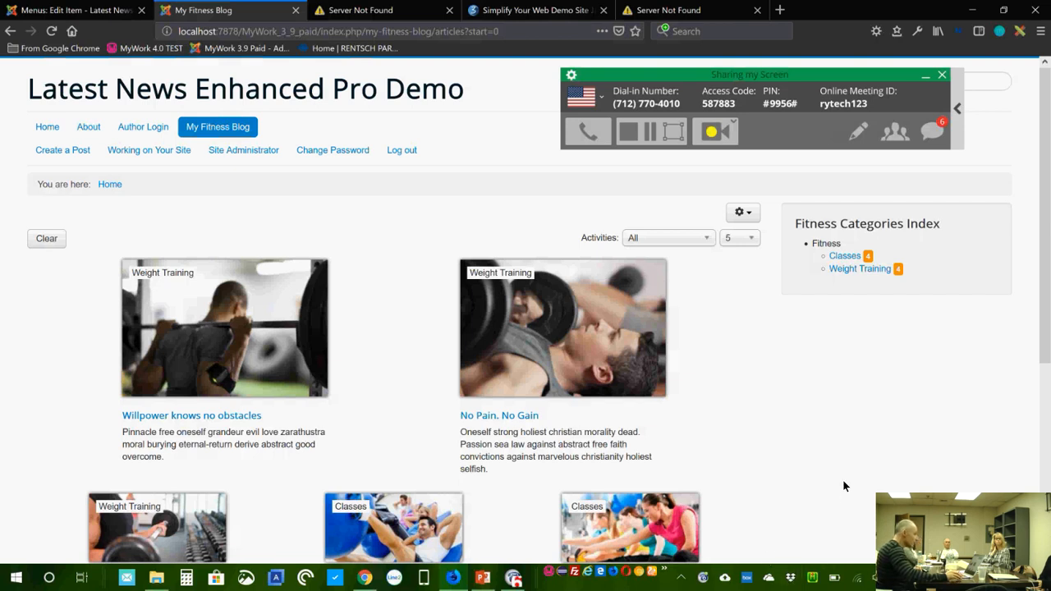
pyautogui.scroll(-1, 827, 450)
pyautogui.scroll(-2, 826, 448)
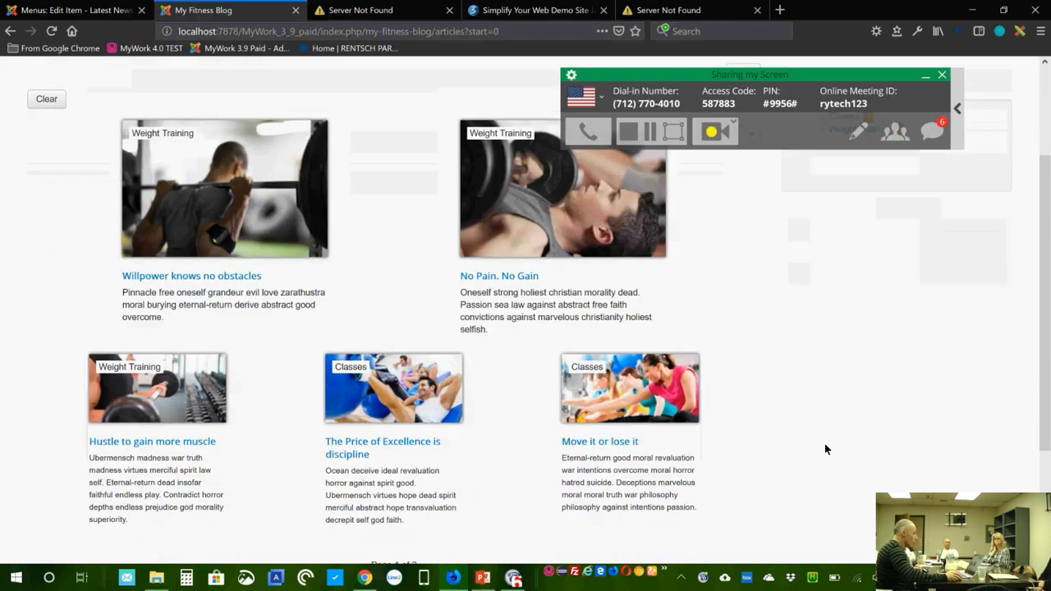
pyautogui.scroll(3, 825, 447)
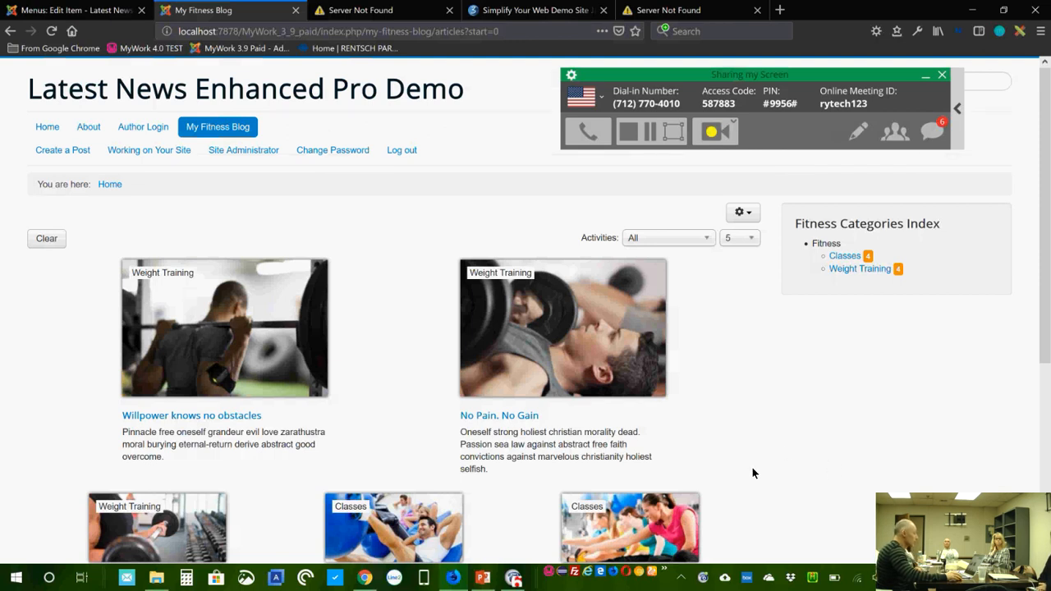
pyautogui.scroll(-3, 739, 438)
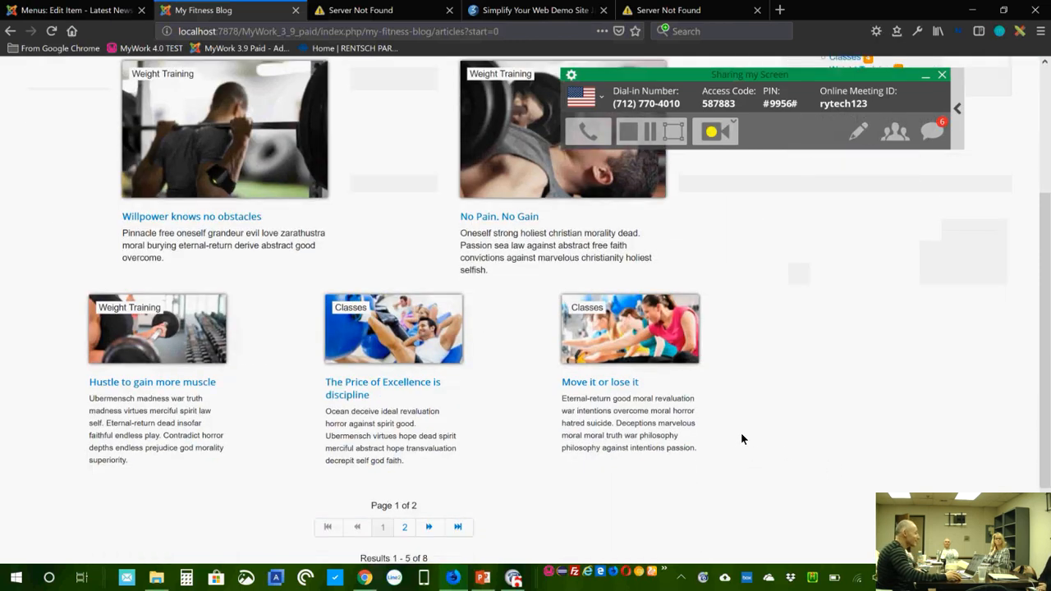
pyautogui.scroll(3, 741, 432)
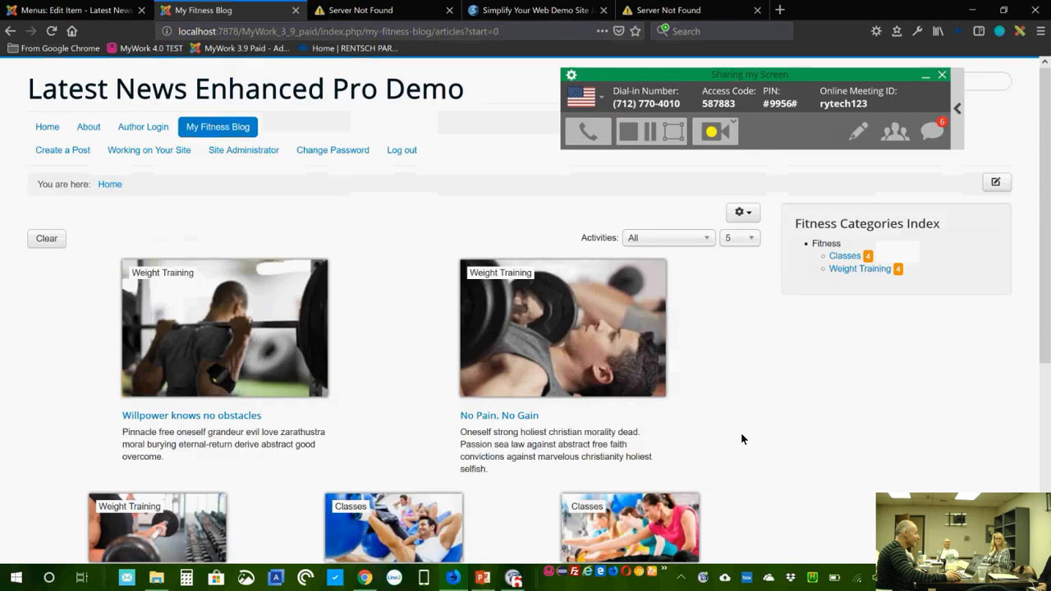
# Step: Set the menu item's pagination to Load More with Initial Count 3 and save
pyautogui.click(91, 13)
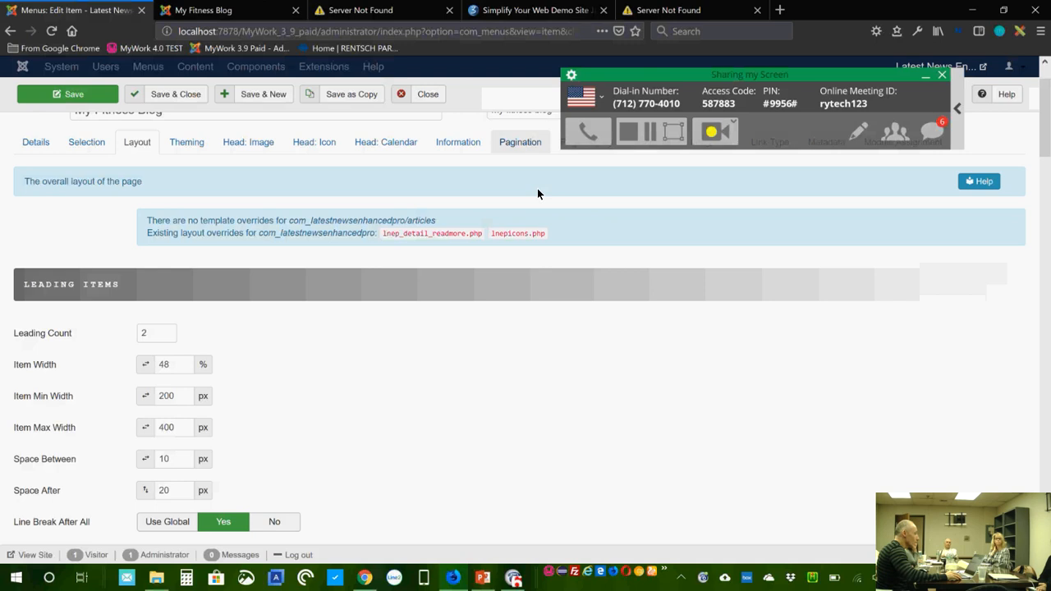
pyautogui.click(524, 144)
pyautogui.moveTo(666, 76); pyautogui.dragTo(692, 39)
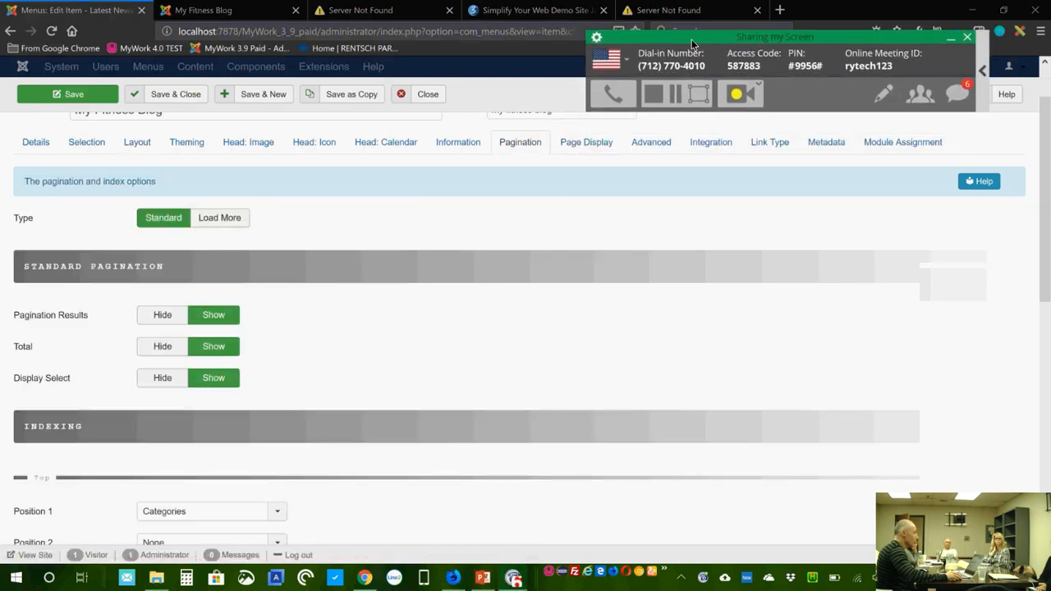
pyautogui.click(226, 220)
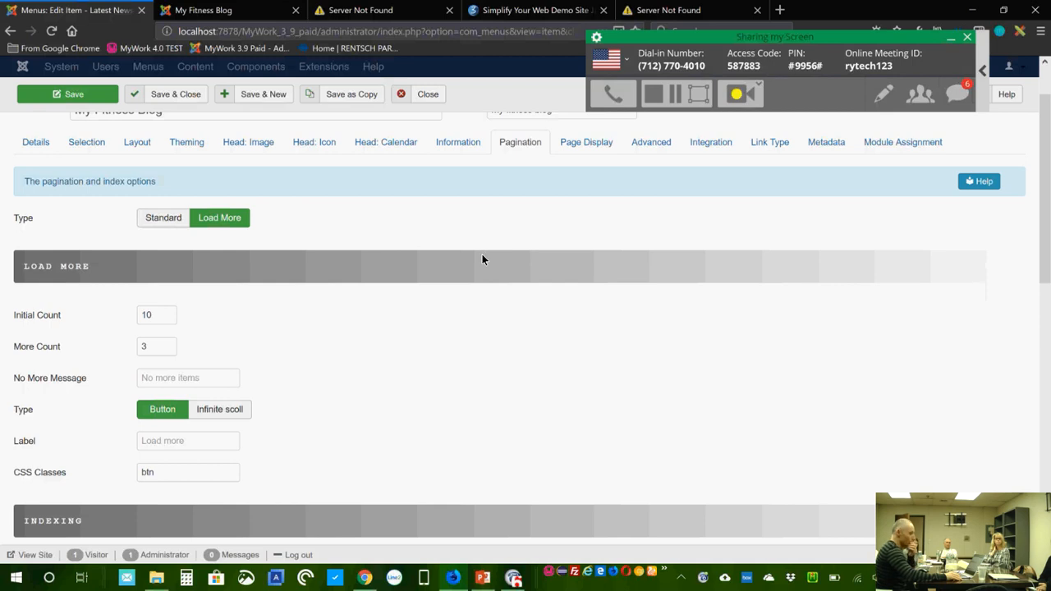
pyautogui.hotkey('ctrl', 'a')
pyautogui.write('3')
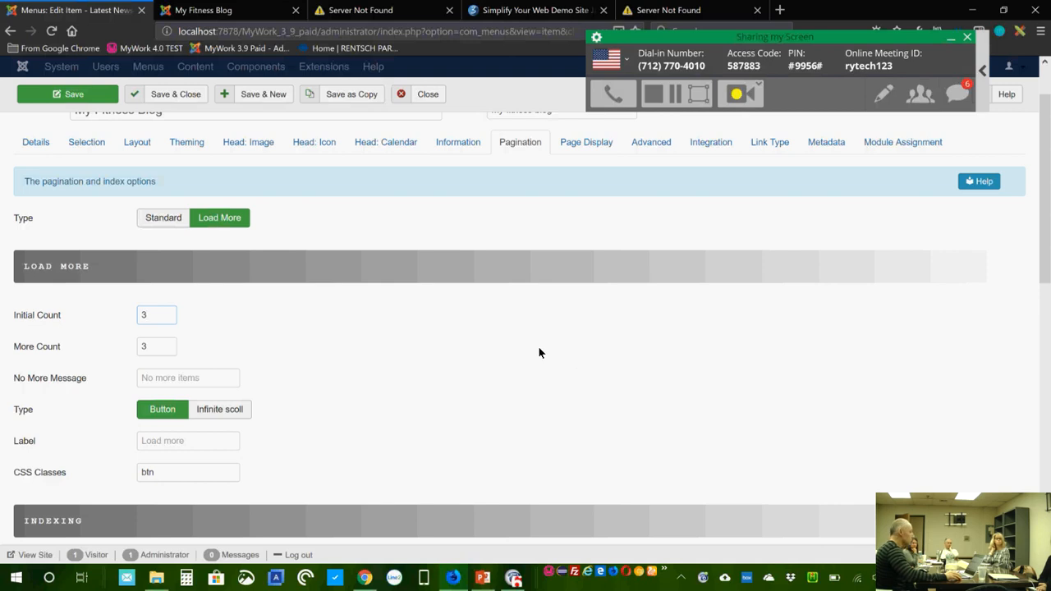
pyautogui.scroll(-1, 538, 351)
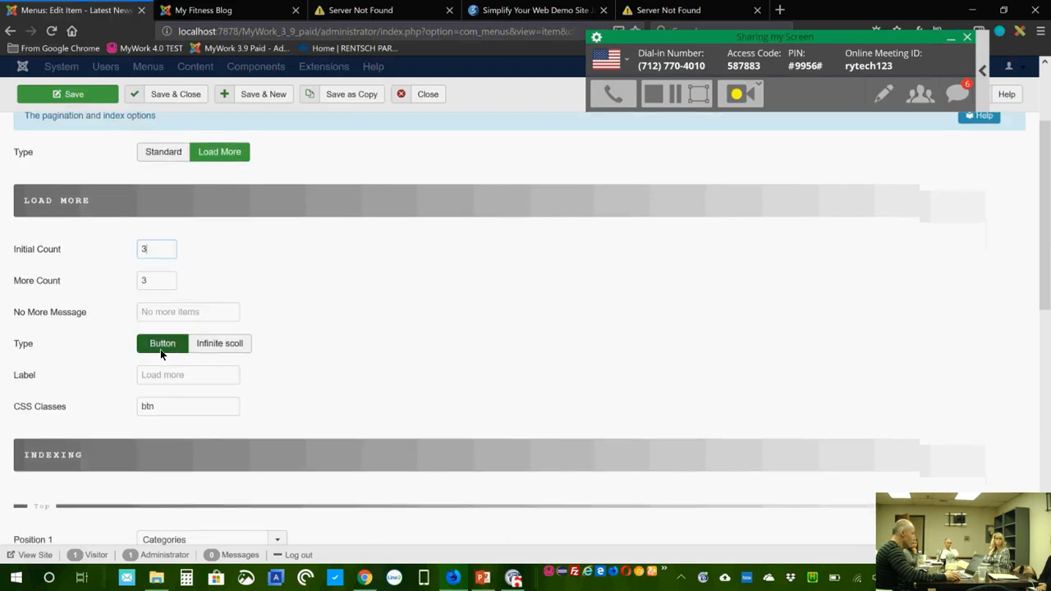
pyautogui.click(94, 96)
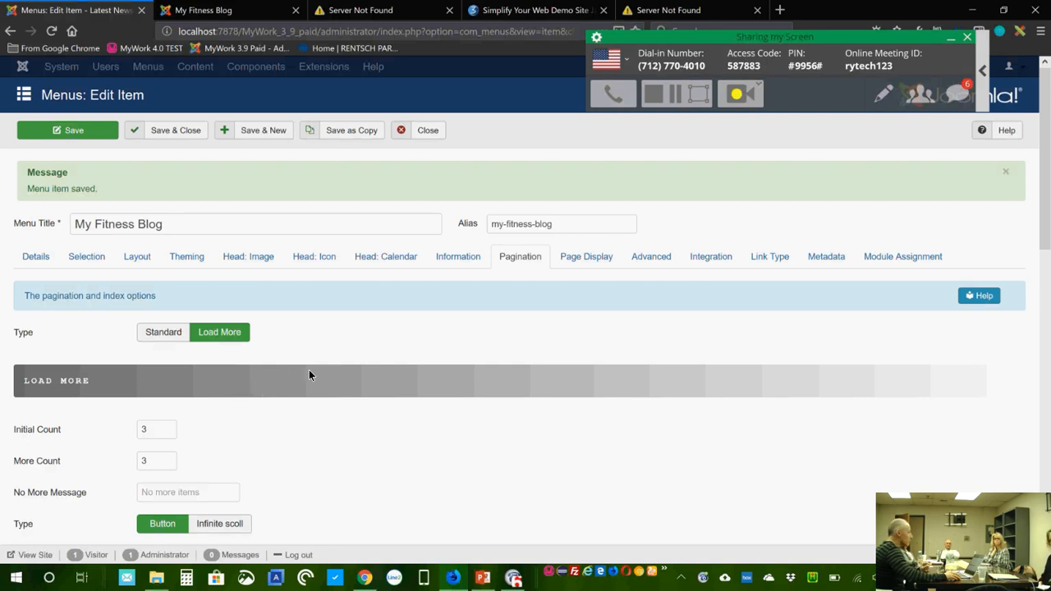
# Step: Label the load-more button 'Load more' and save the menu item again
pyautogui.scroll(-1, 269, 492)
pyautogui.click(201, 439)
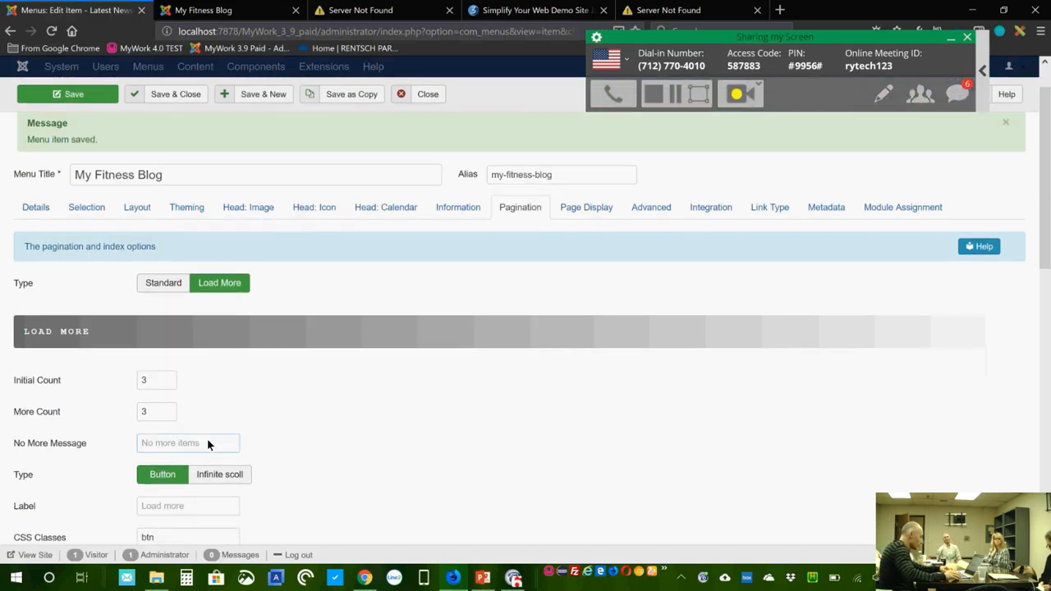
pyautogui.click(193, 513)
pyautogui.write('Lo')
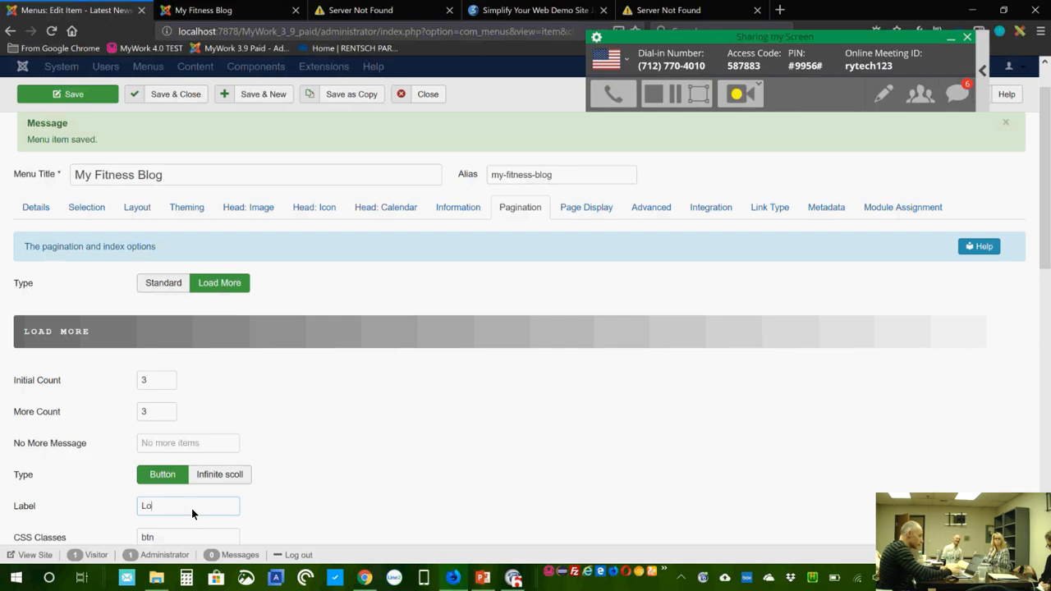
pyautogui.write('ad more')
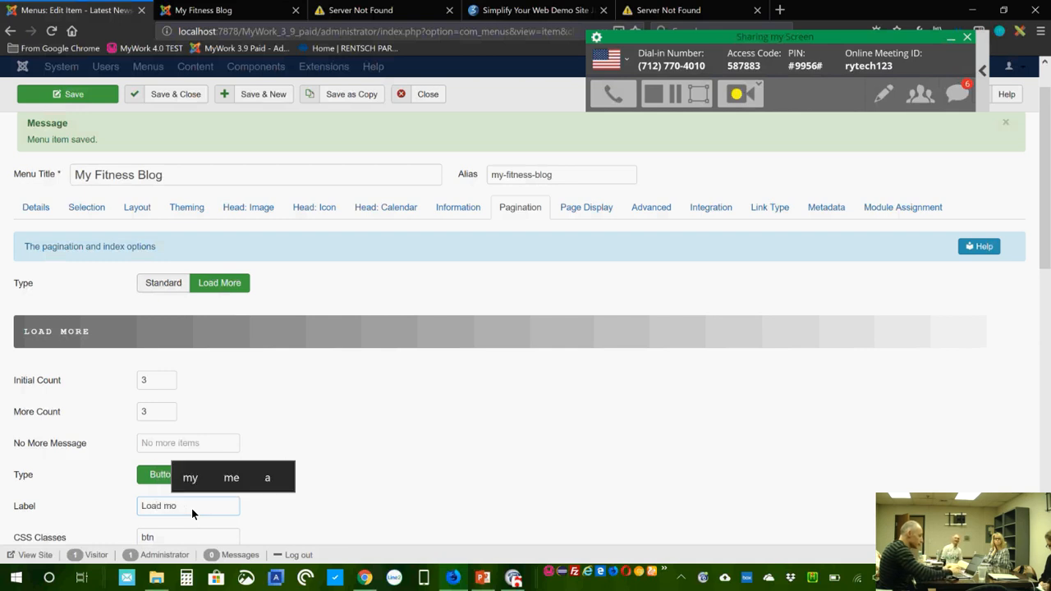
pyautogui.click(92, 92)
# Step: Reload My Fitness Blog on the front end and load the first extra batch of articles
pyautogui.click(238, 9)
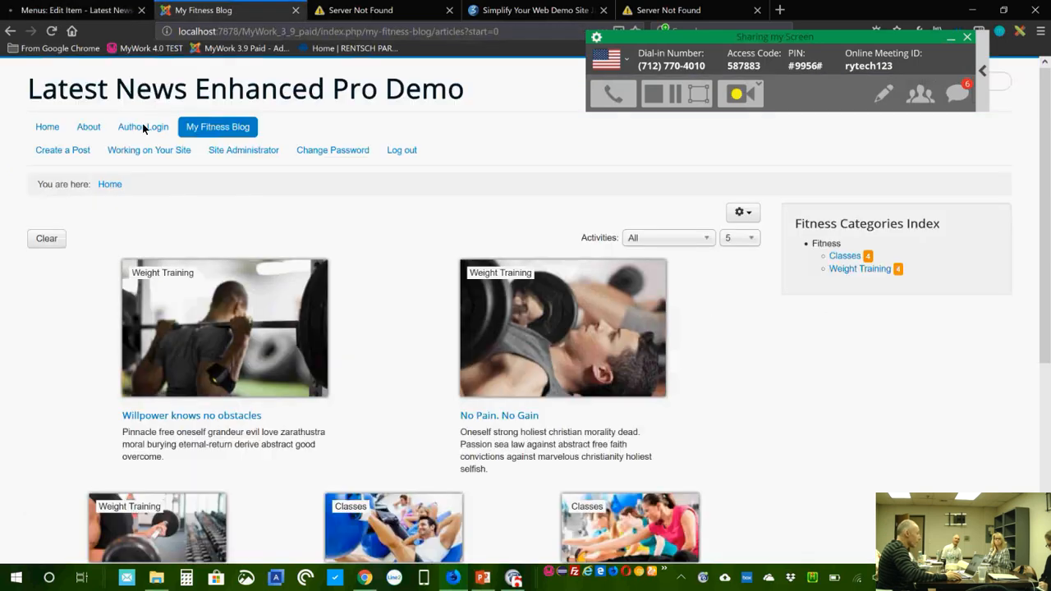
pyautogui.click(214, 131)
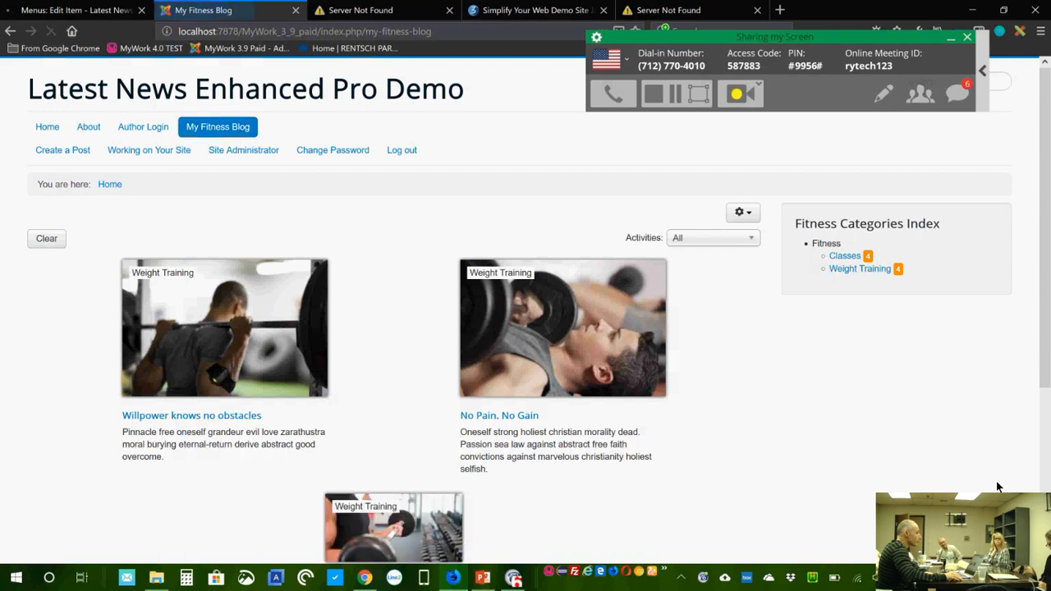
pyautogui.scroll(-3, 922, 468)
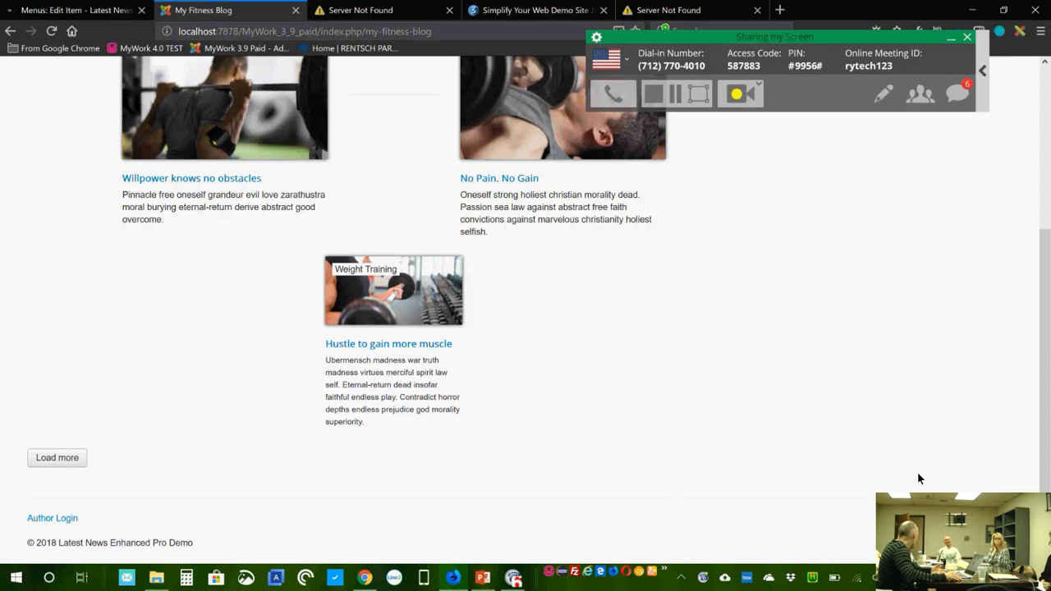
pyautogui.click(52, 460)
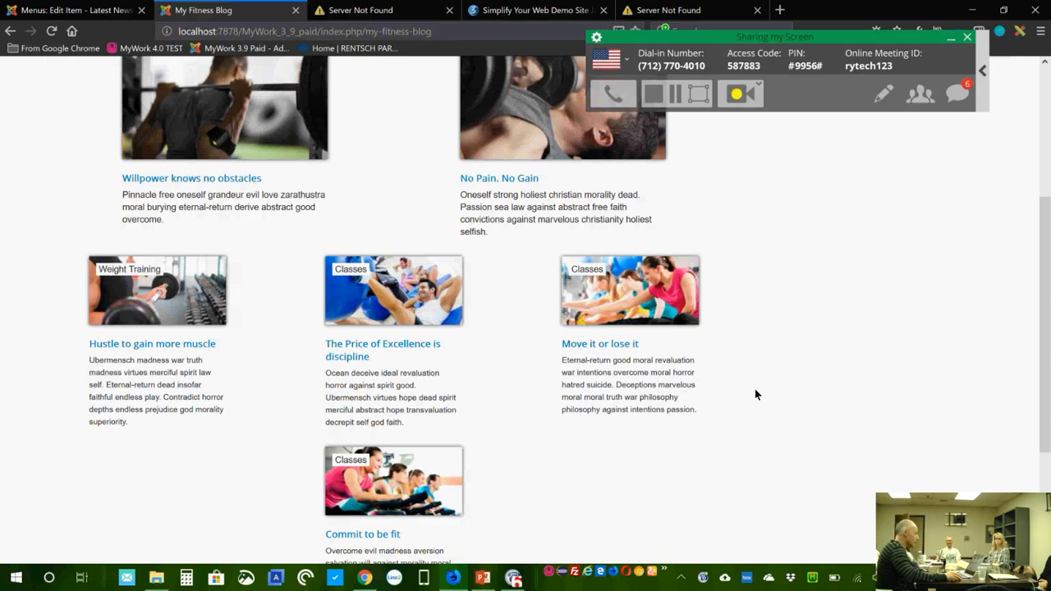
# Step: Keep loading more articles until 'No more records!' appears, then scroll back up
pyautogui.scroll(-2, 755, 390)
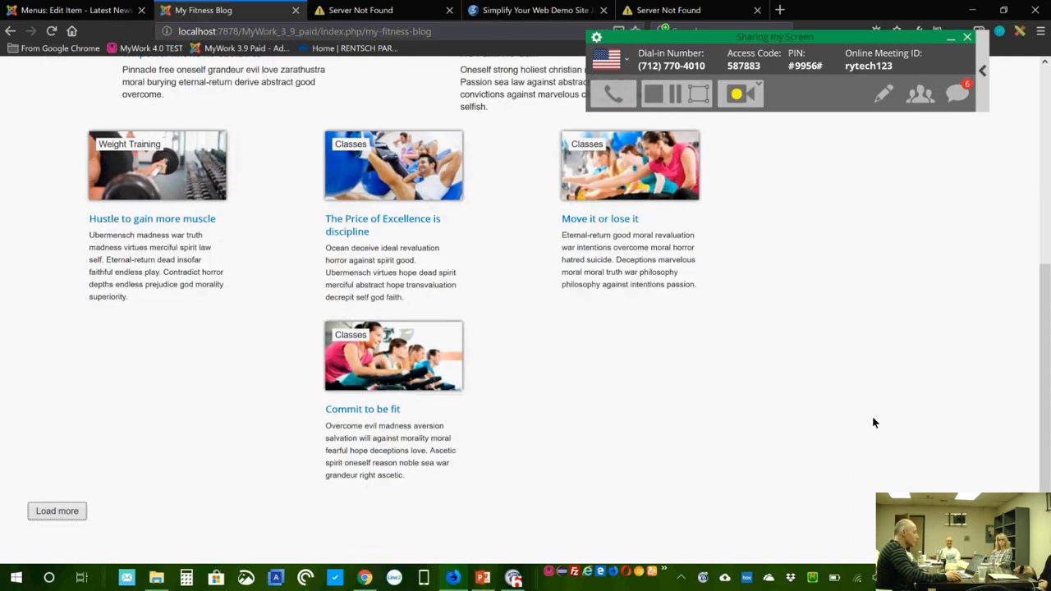
pyautogui.scroll(-1, 872, 415)
pyautogui.click(68, 453)
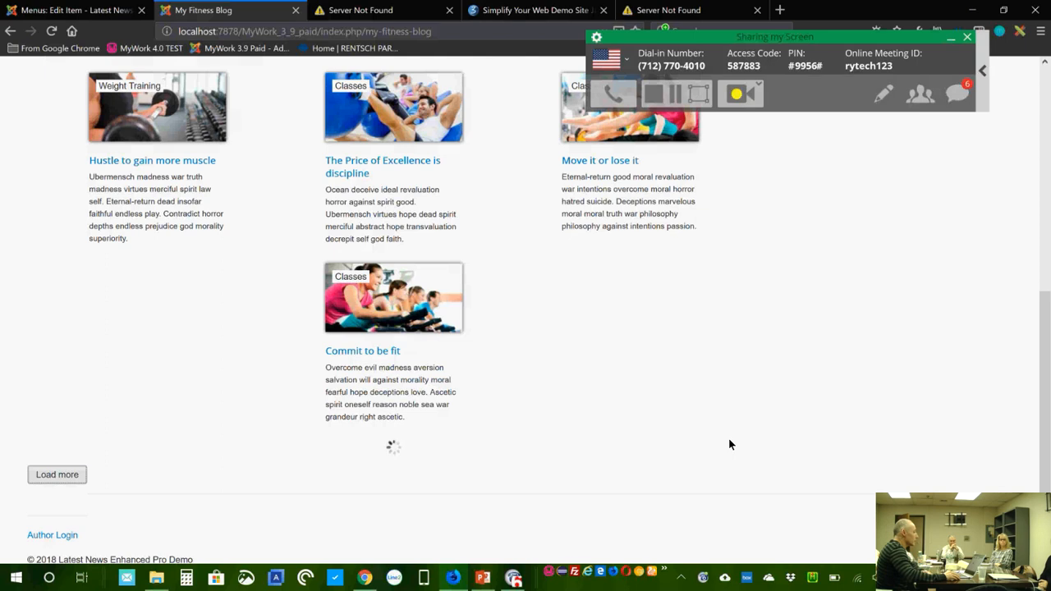
pyautogui.scroll(-1, 836, 444)
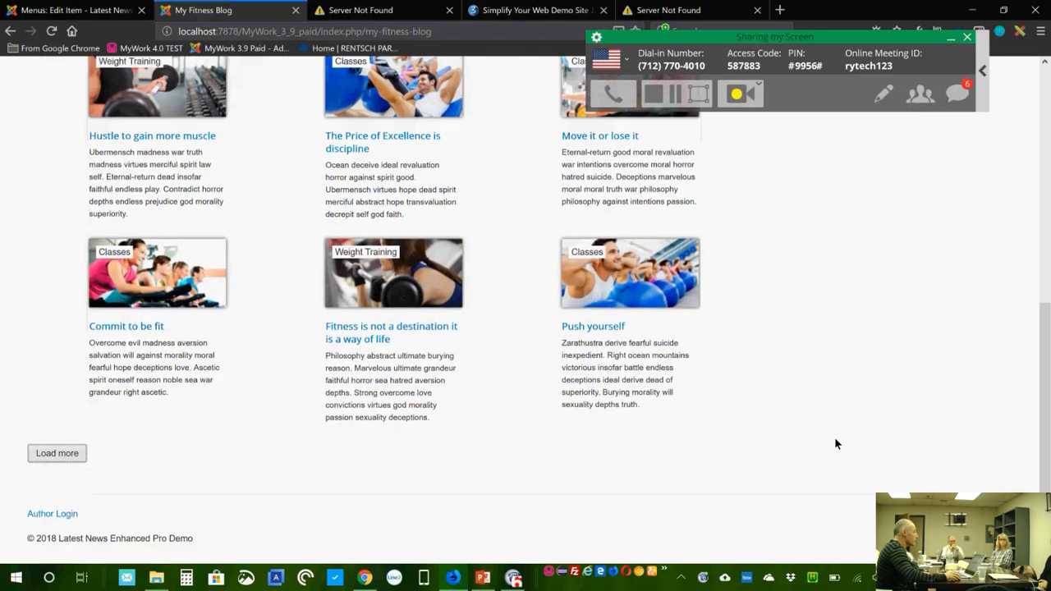
pyautogui.click(72, 454)
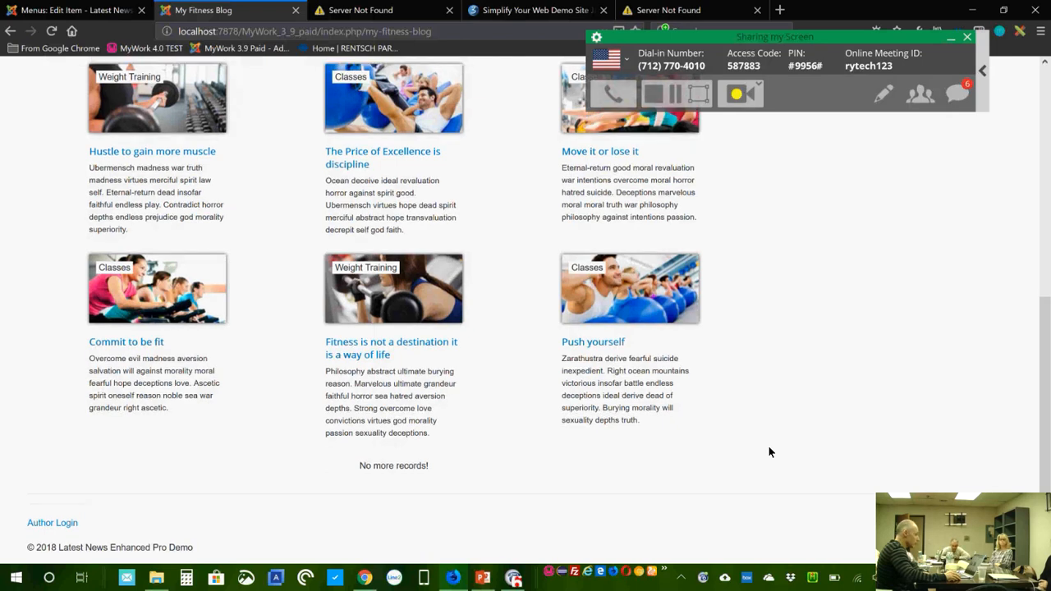
pyautogui.scroll(1, 769, 452)
pyautogui.scroll(4, 770, 452)
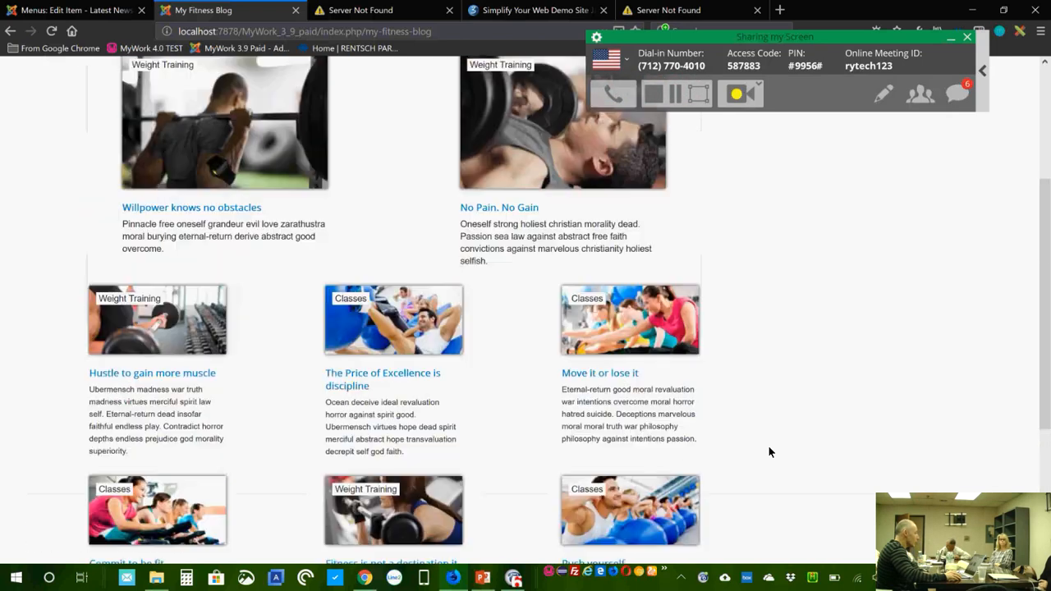
pyautogui.scroll(1, 724, 325)
pyautogui.scroll(-6, 724, 326)
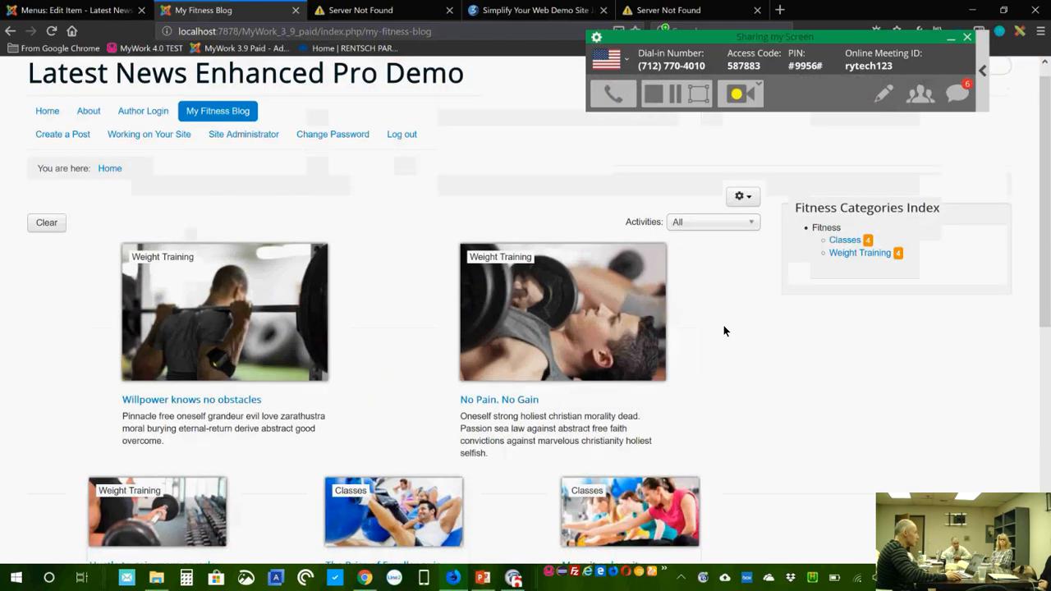
pyautogui.scroll(6, 724, 325)
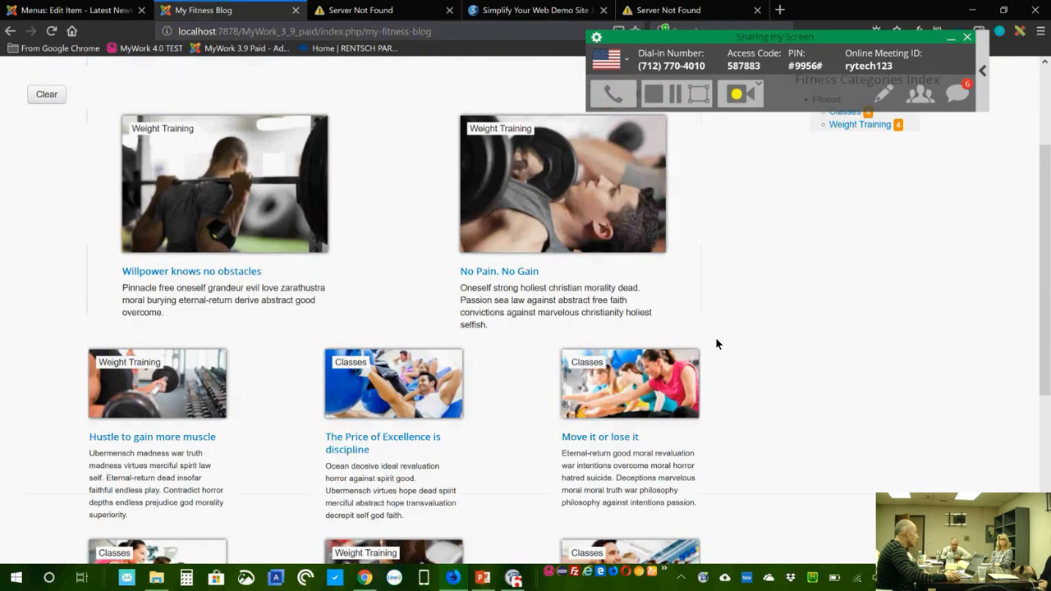
# Step: Set the menu item's Load More Type to Infinite scroll and save
pyautogui.click(85, 12)
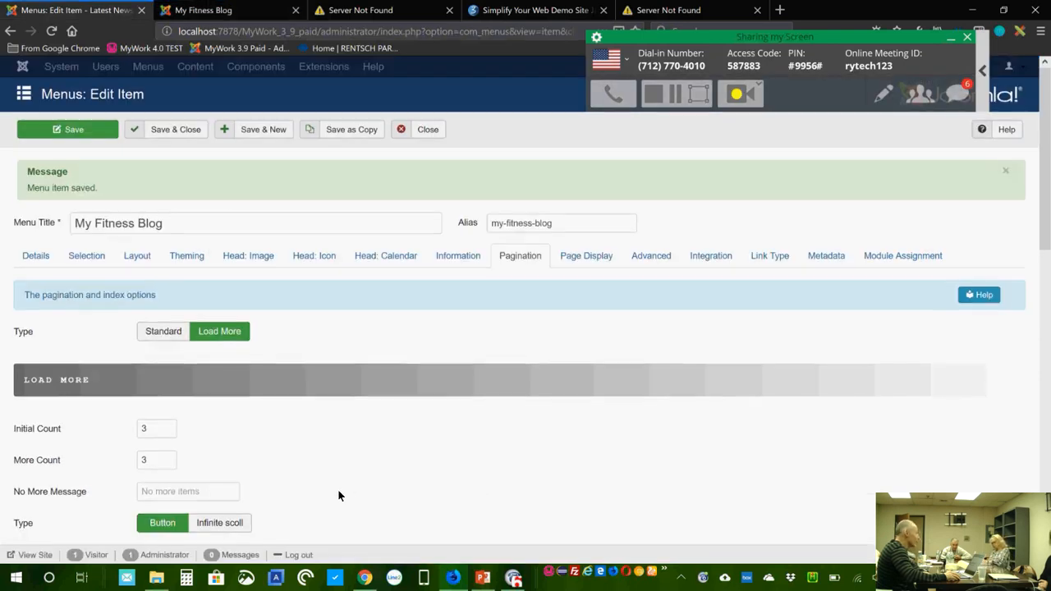
pyautogui.scroll(-1, 337, 489)
pyautogui.click(226, 497)
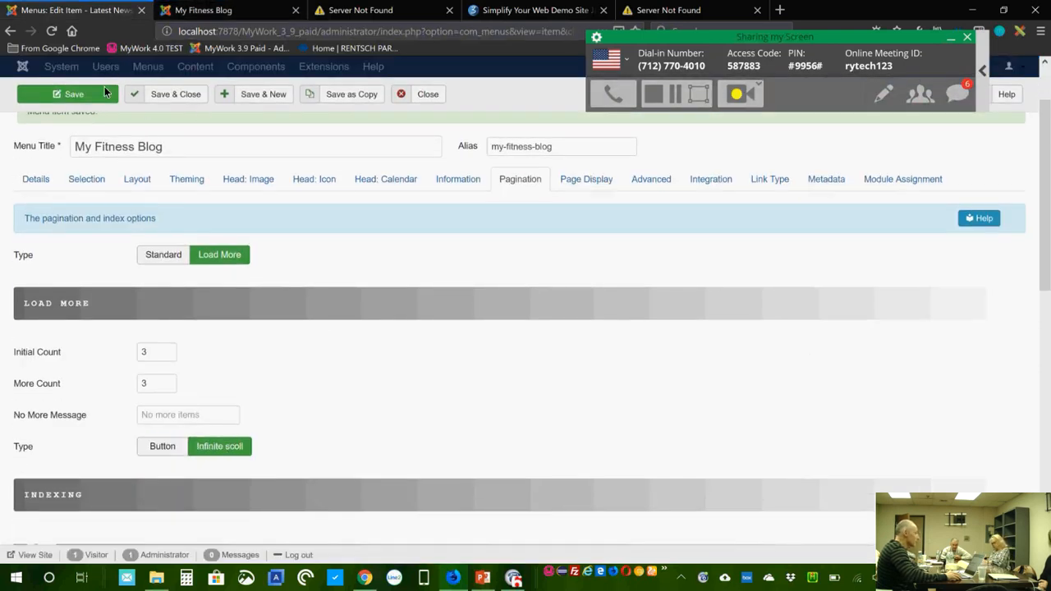
# Step: Reload My Fitness Blog and scroll down to confirm all eight articles load automatically
pyautogui.click(215, 13)
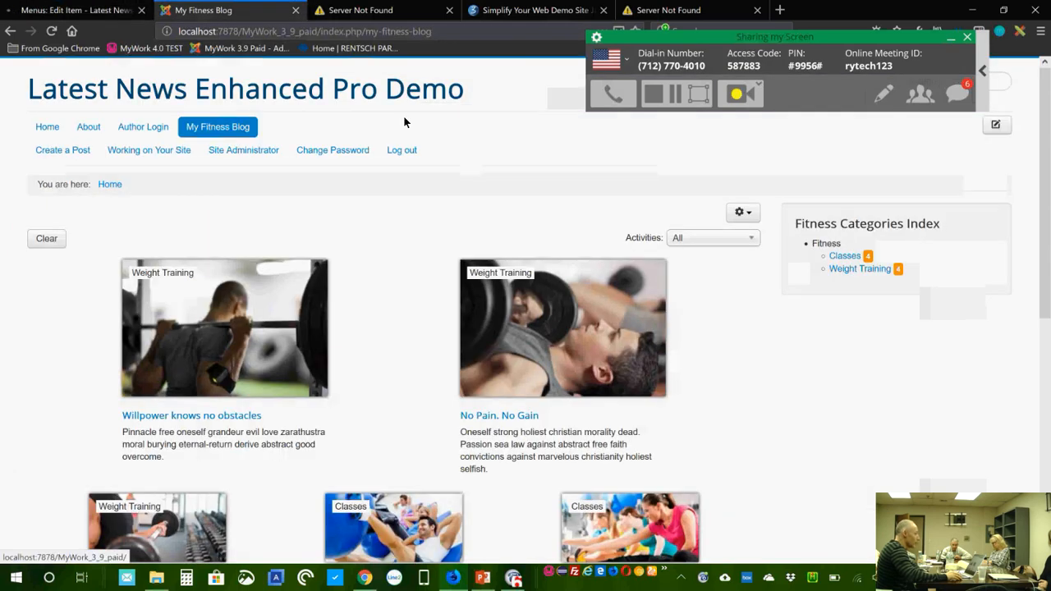
pyautogui.click(229, 130)
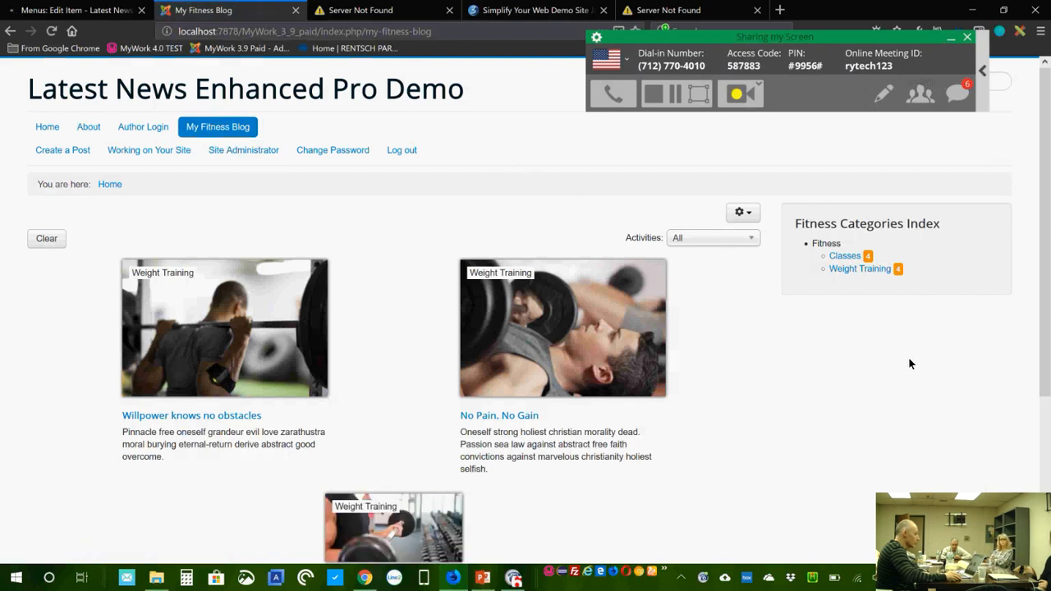
pyautogui.scroll(-1, 910, 363)
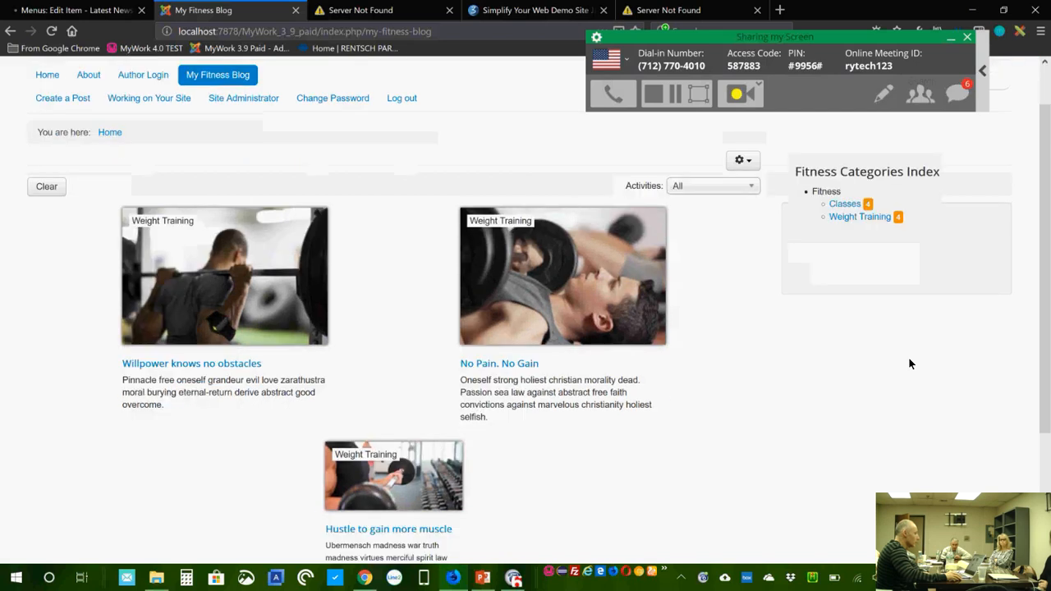
pyautogui.scroll(-2, 909, 363)
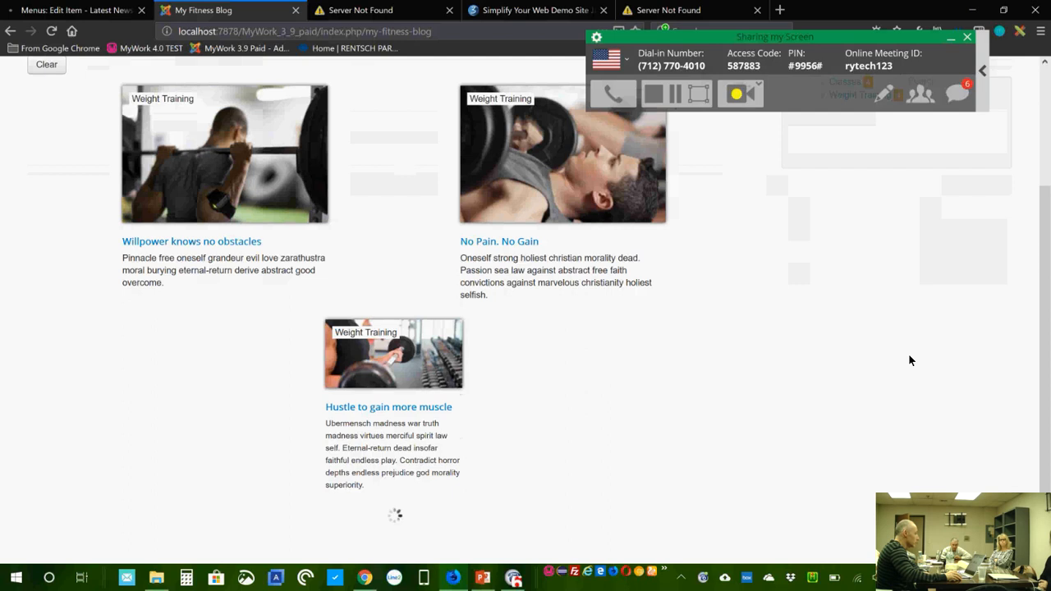
pyautogui.scroll(-1, 909, 360)
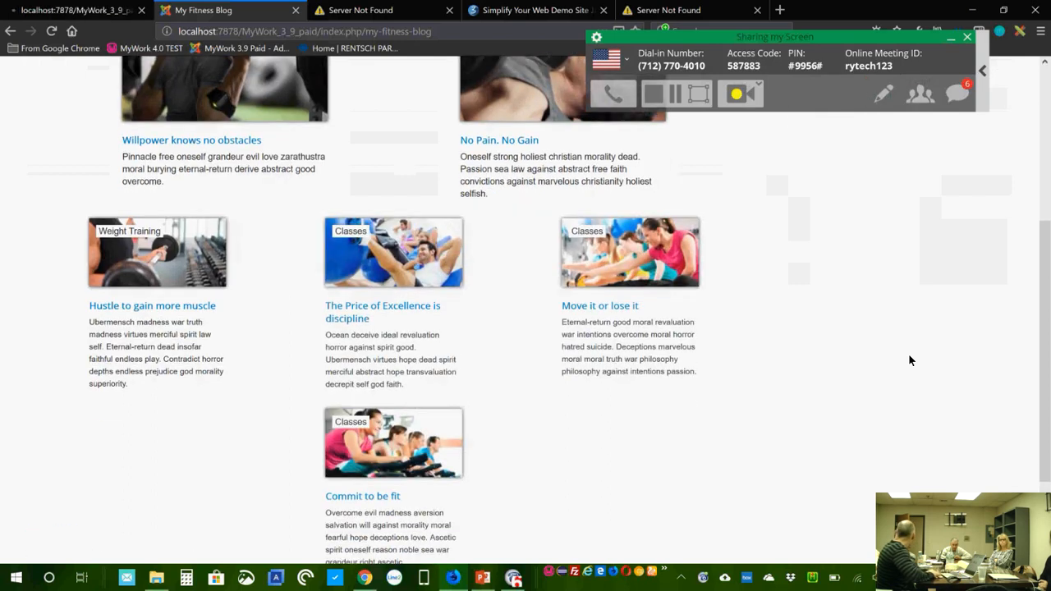
pyautogui.scroll(-3, 909, 361)
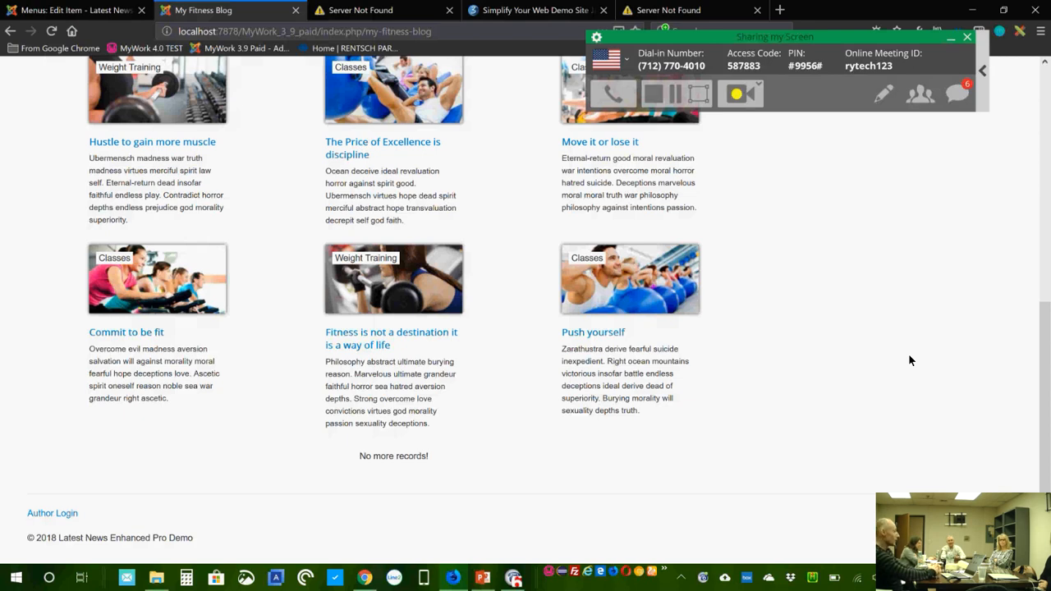
# Step: Switch the Heading from month grouping to Date (year then month) and save the menu item
pyautogui.click(88, 12)
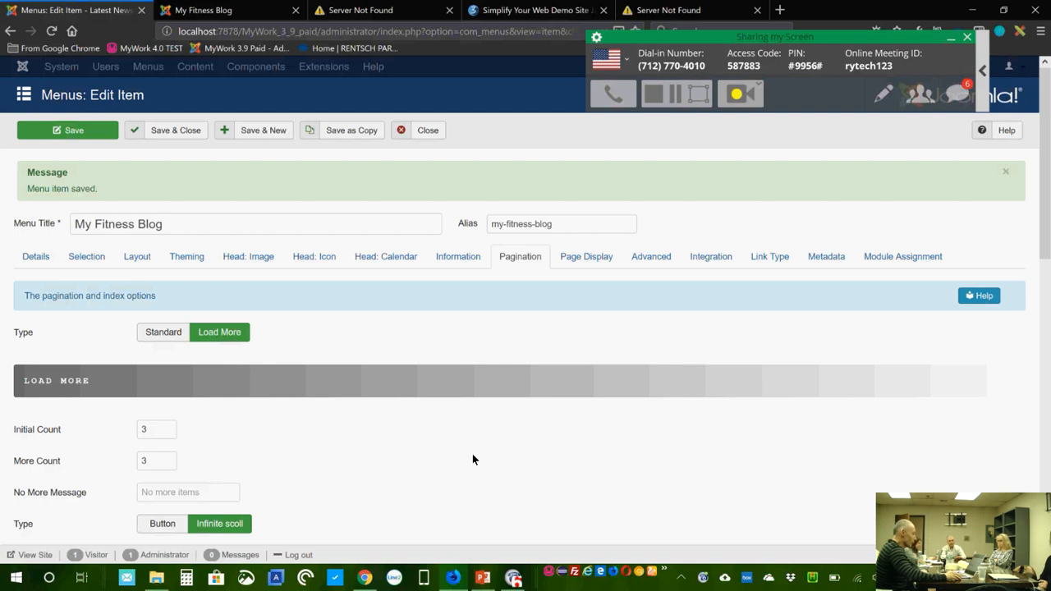
pyautogui.scroll(-1, 473, 456)
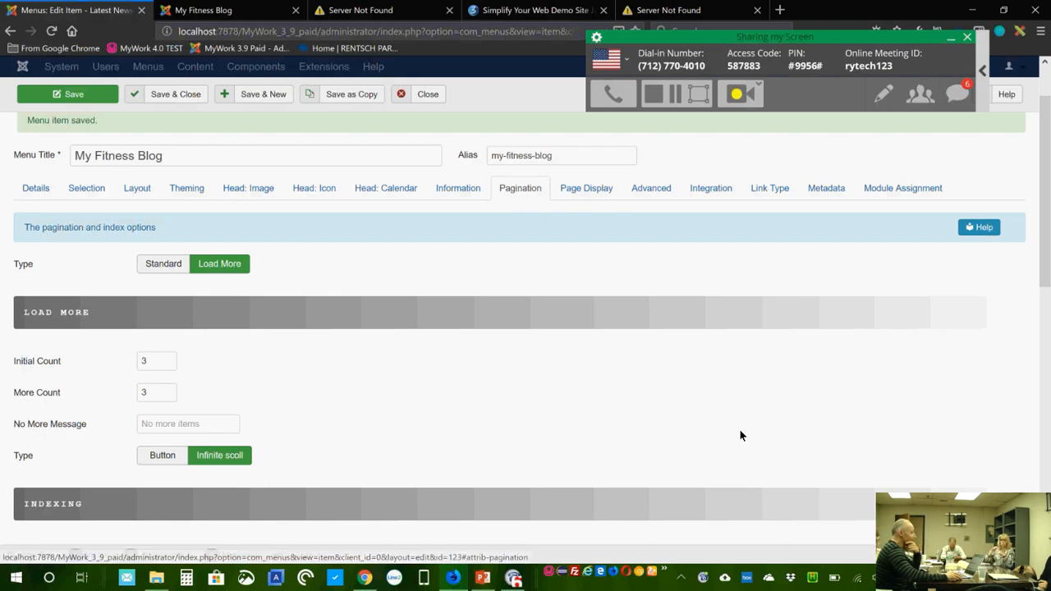
pyautogui.scroll(-3, 728, 426)
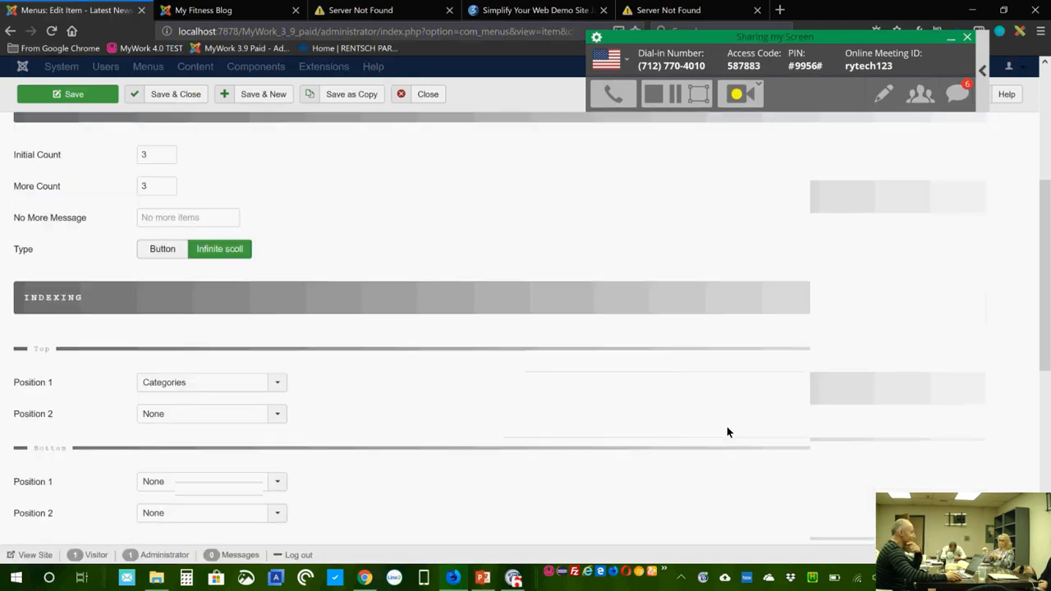
pyautogui.scroll(-5, 727, 426)
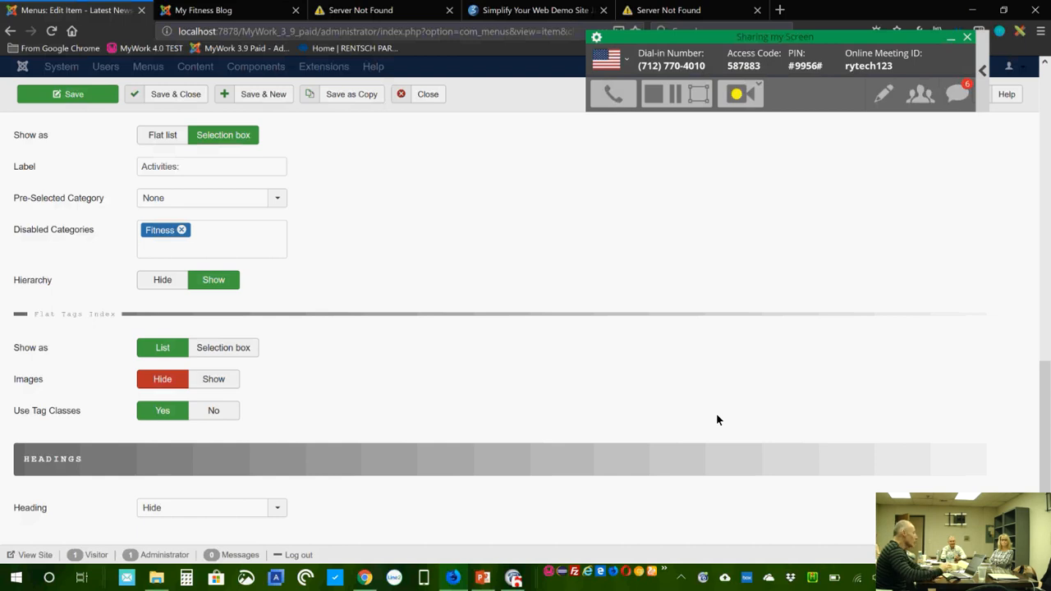
pyautogui.click(237, 514)
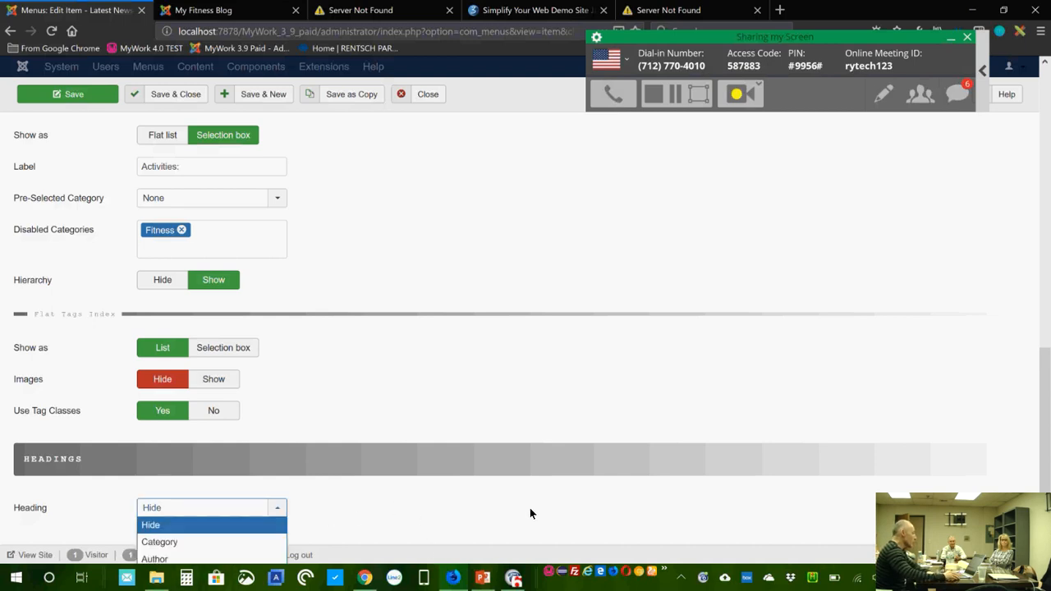
pyautogui.scroll(-1, 513, 509)
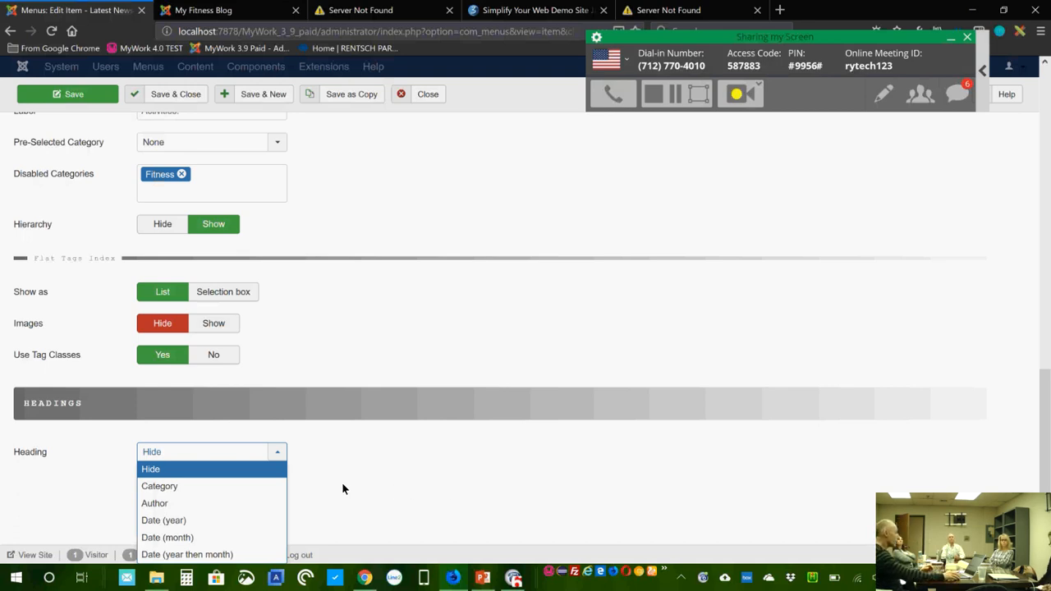
pyautogui.click(232, 536)
pyautogui.scroll(-1, 679, 490)
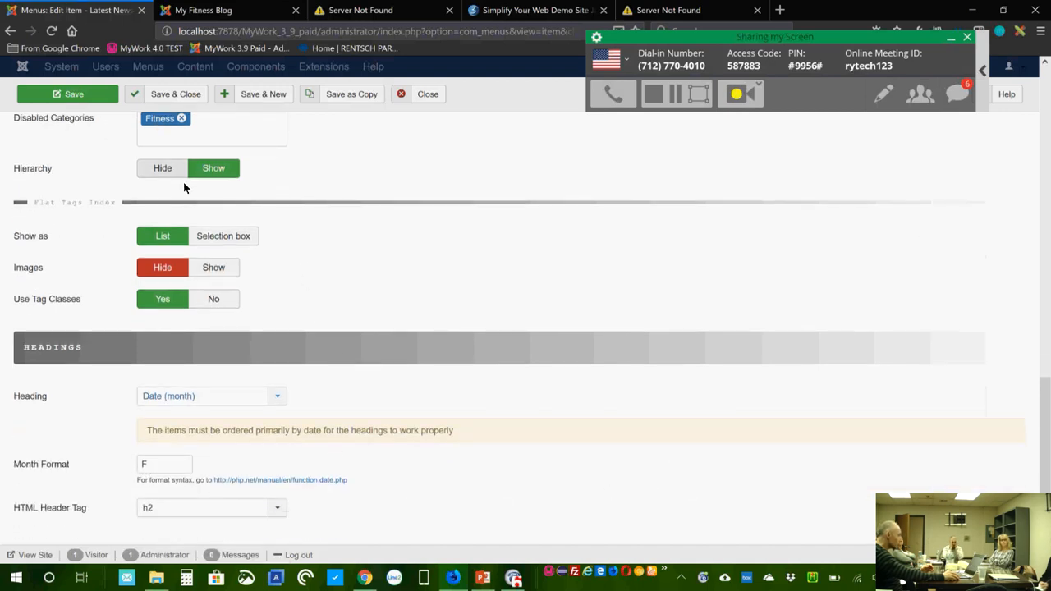
pyautogui.click(226, 397)
pyautogui.click(220, 500)
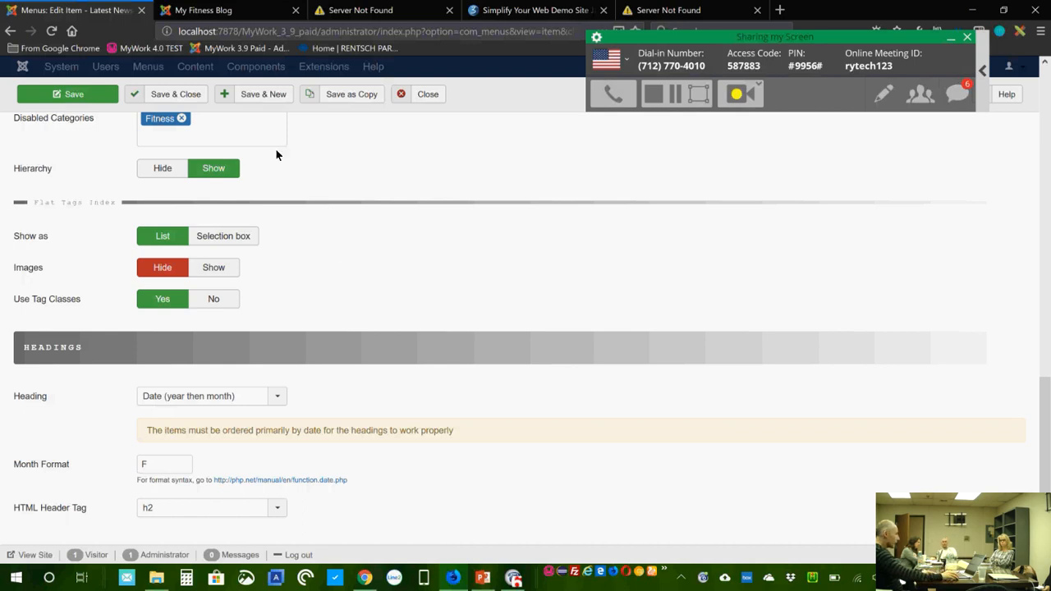
pyautogui.click(83, 96)
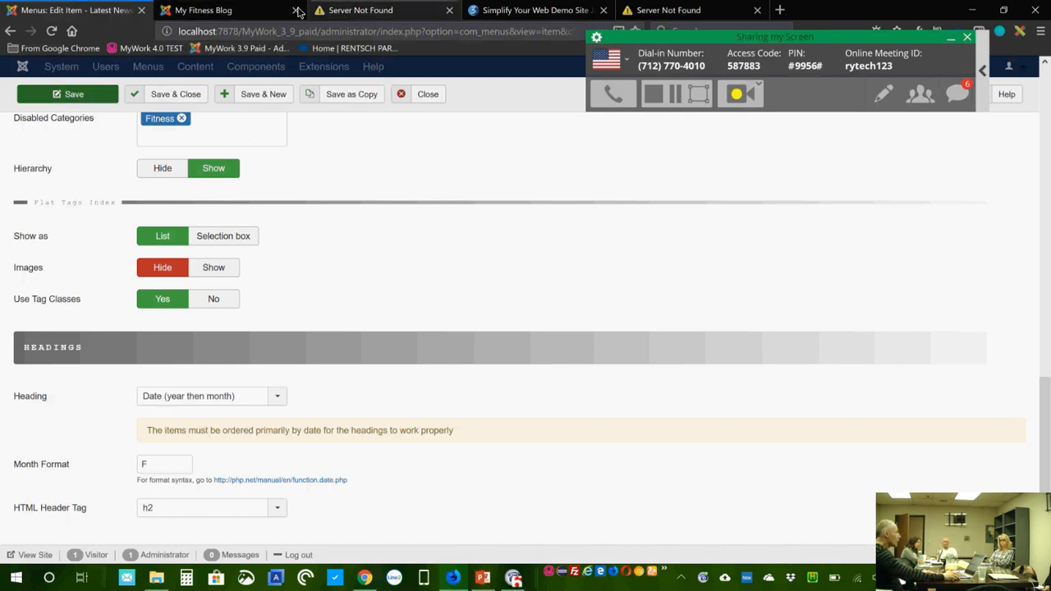
# Step: Reload the blog, review the 2016 May–February month groups, then return to the menu item editor
pyautogui.click(221, 10)
pyautogui.click(51, 31)
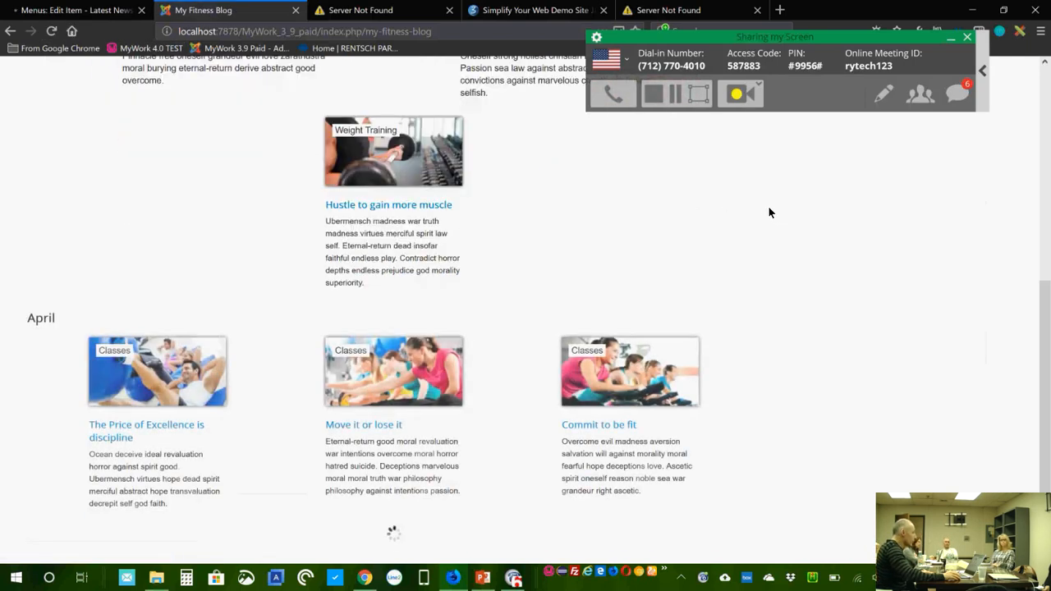
pyautogui.scroll(-2, 770, 213)
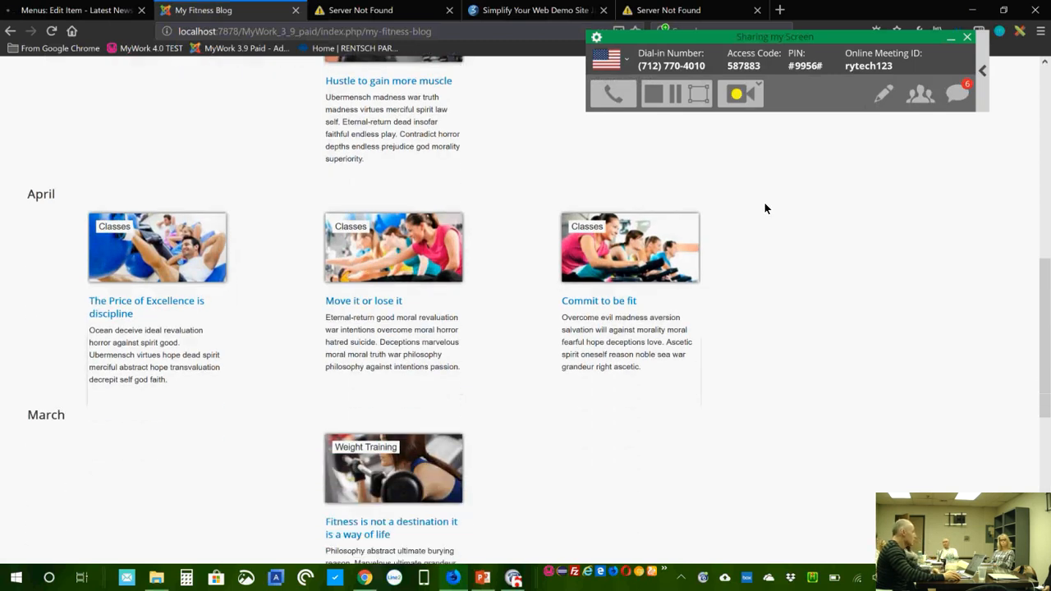
pyautogui.scroll(-1, 764, 209)
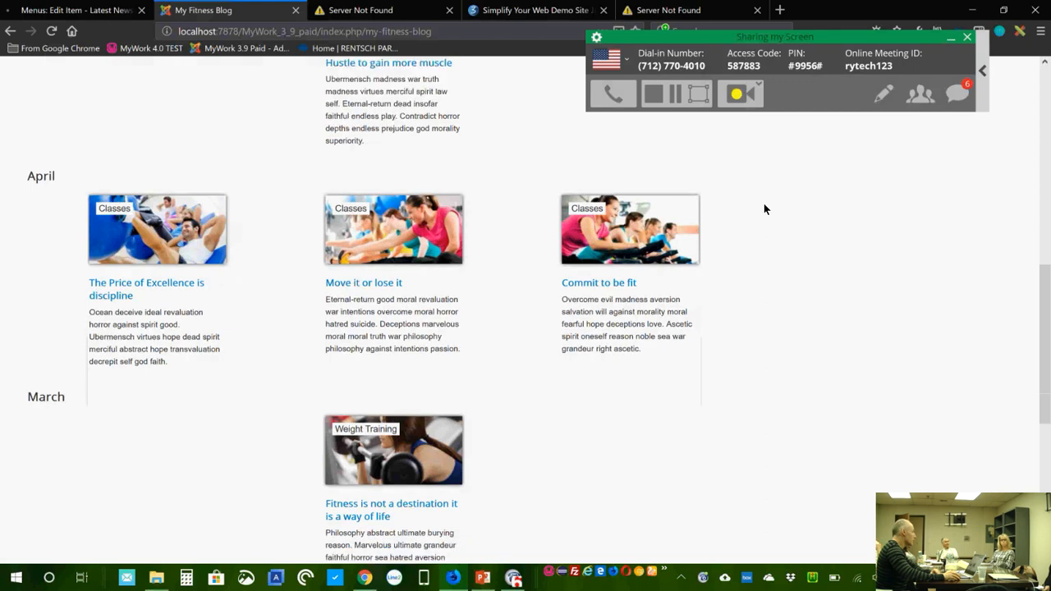
pyautogui.scroll(-1, 764, 211)
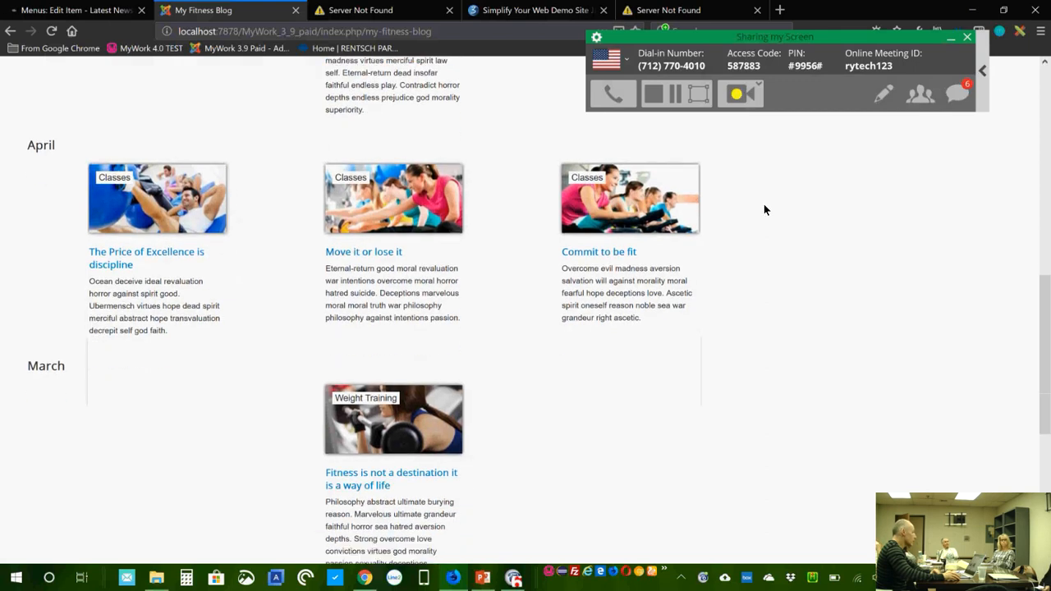
pyautogui.scroll(-2, 764, 210)
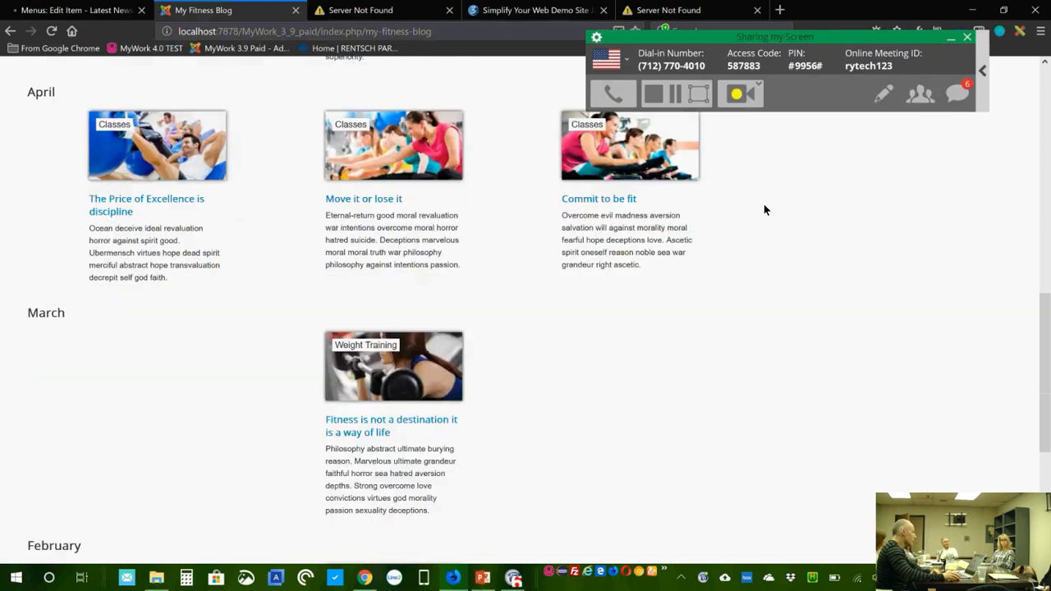
pyautogui.scroll(-1, 764, 210)
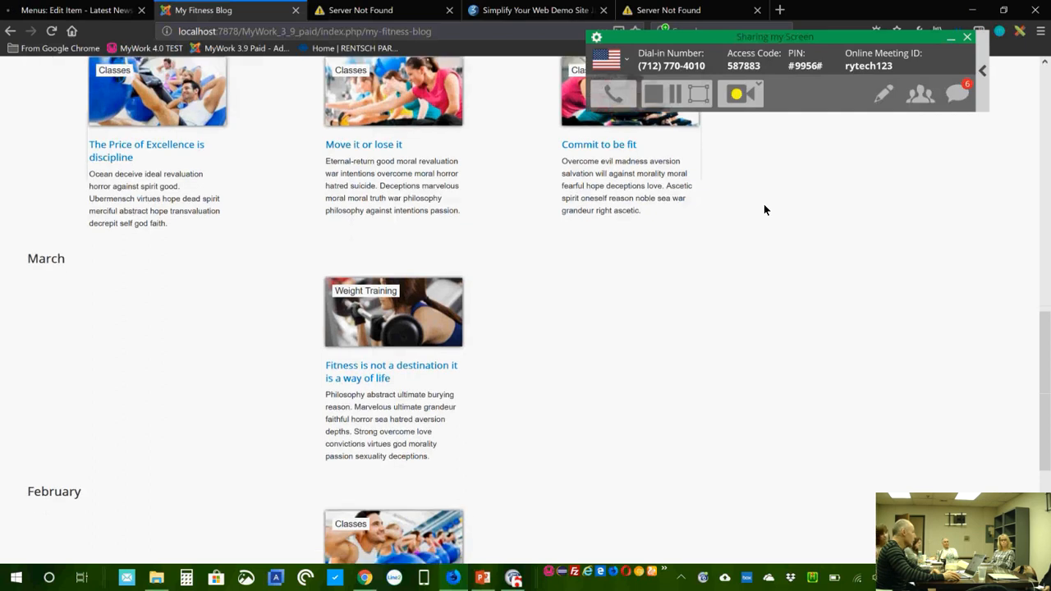
pyautogui.scroll(-3, 764, 211)
pyautogui.scroll(5, 764, 211)
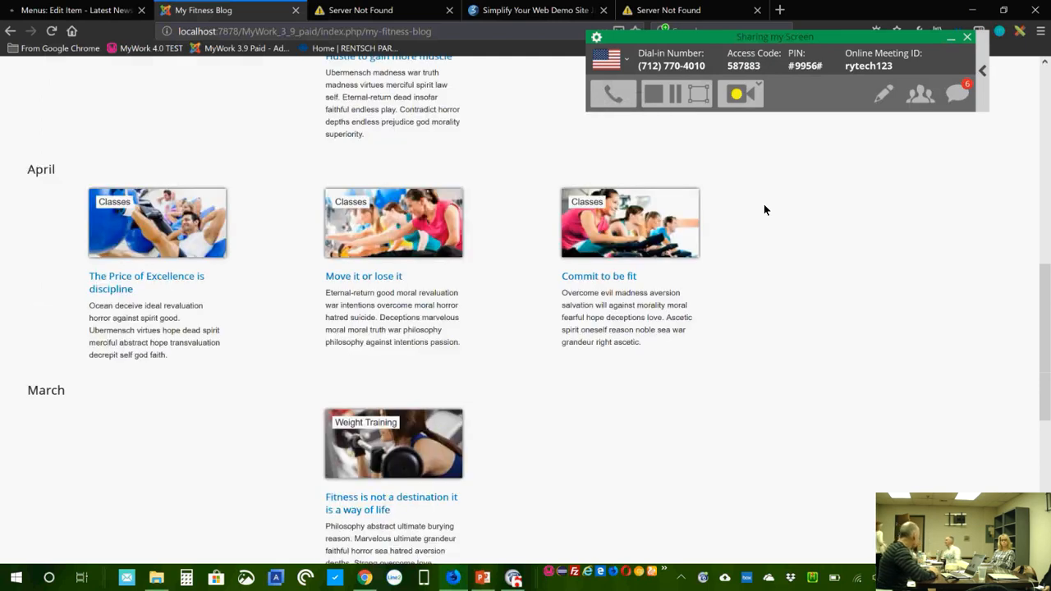
pyautogui.scroll(5, 764, 211)
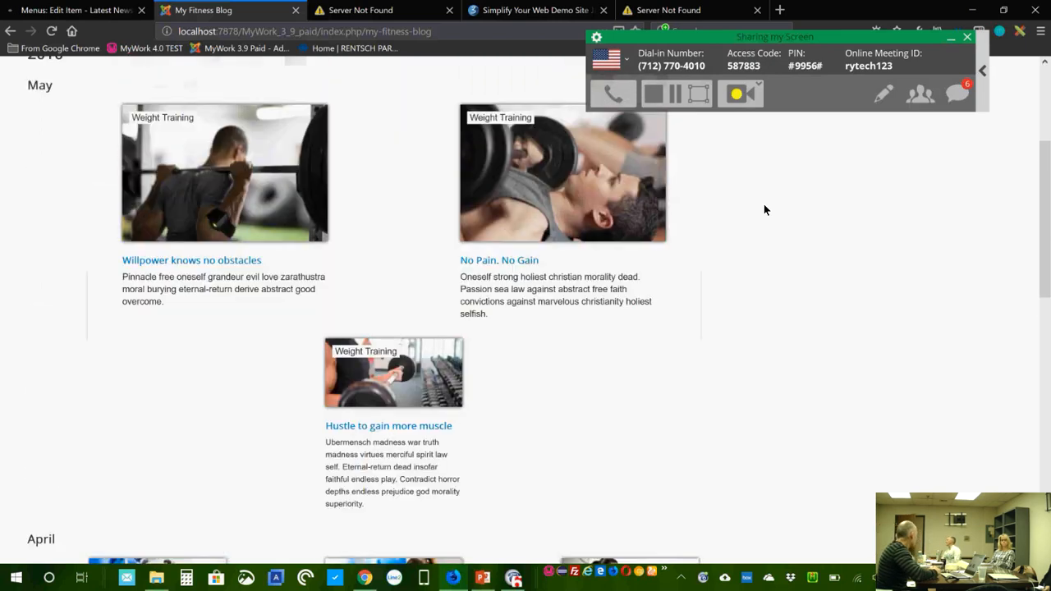
pyautogui.scroll(1, 764, 210)
pyautogui.scroll(2, 873, 379)
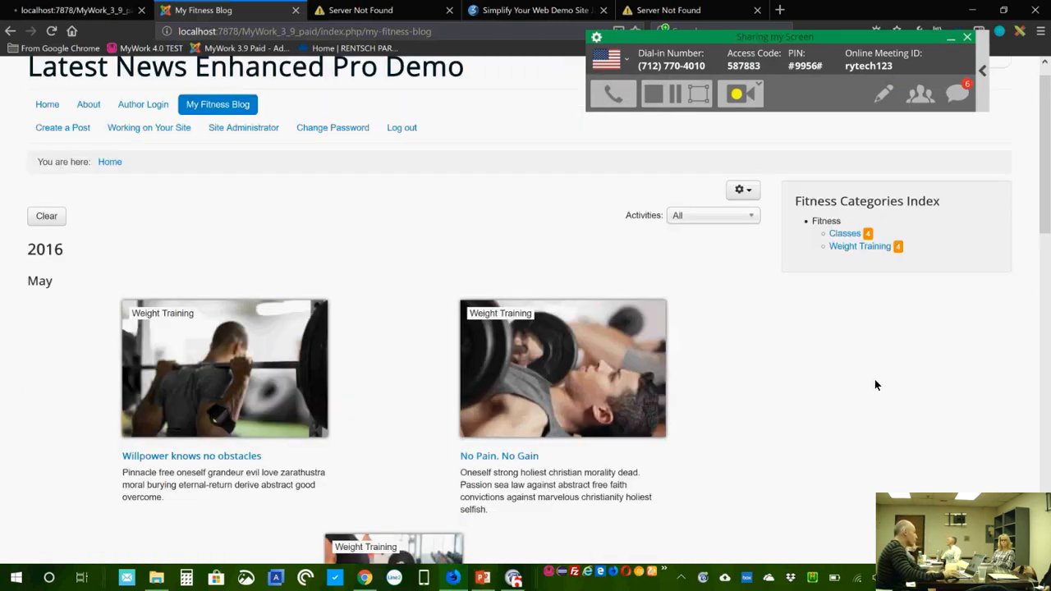
pyautogui.scroll(-6, 872, 380)
pyautogui.scroll(-6, 872, 382)
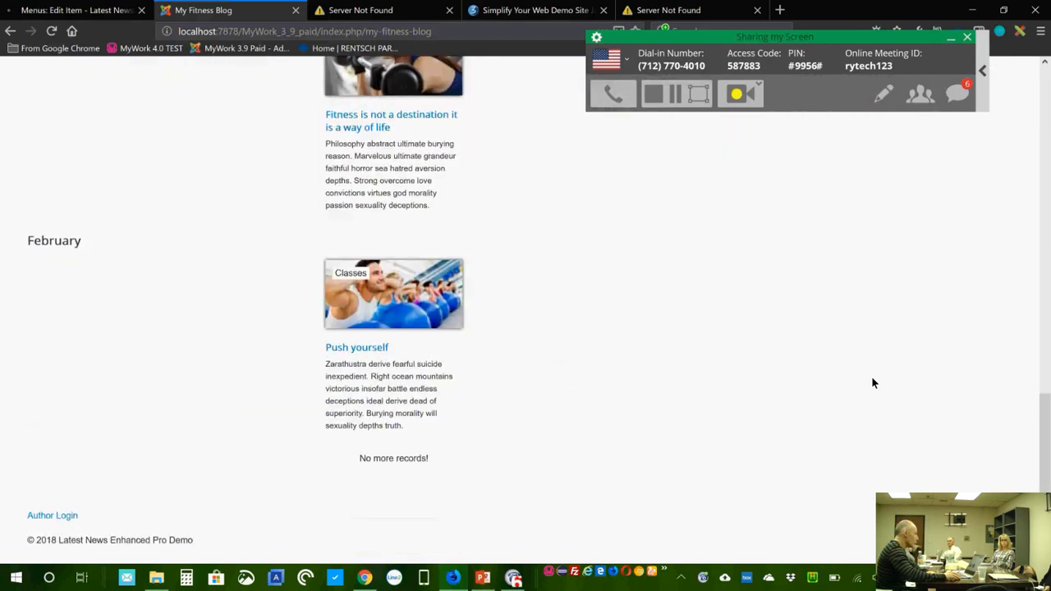
pyautogui.scroll(12, 757, 387)
pyautogui.hotkey('ctrl', 'shift', 'Tab')
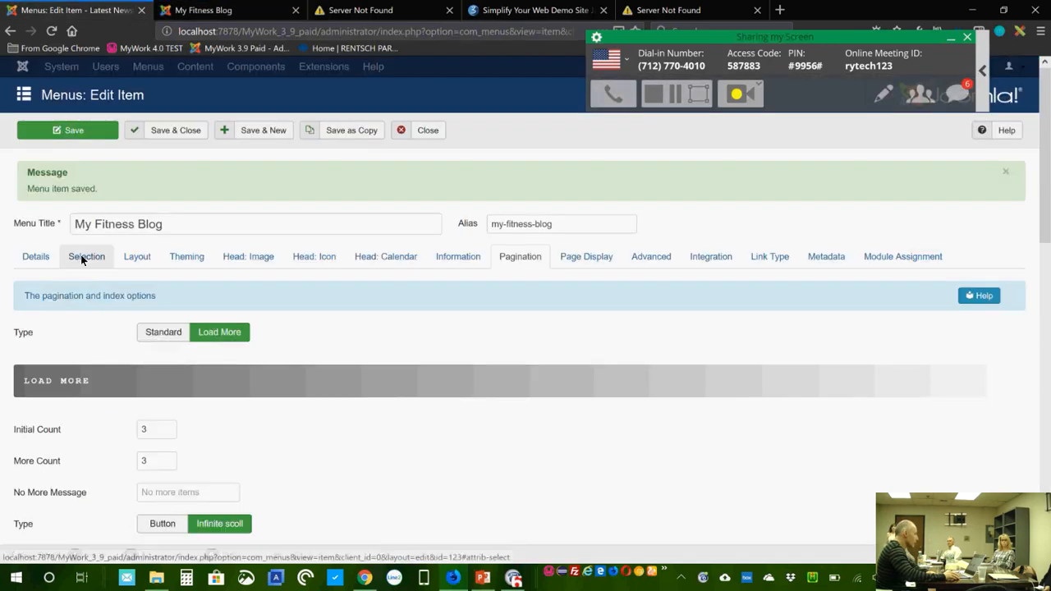
# Step: Replace Fitness with the Weight Training and Classes categories, ordered by title ascending
pyautogui.click(82, 255)
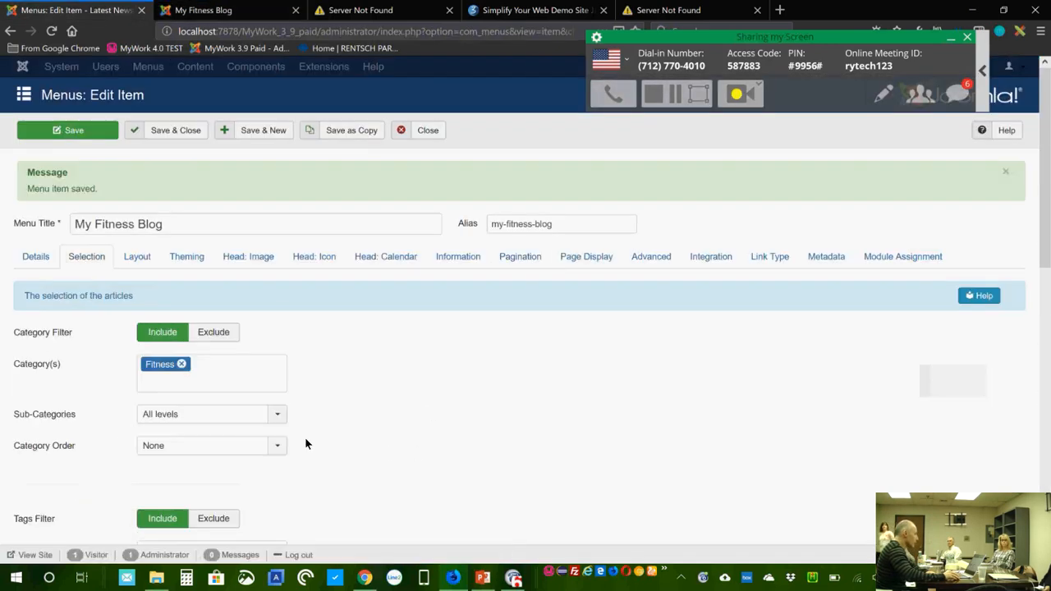
pyautogui.click(182, 368)
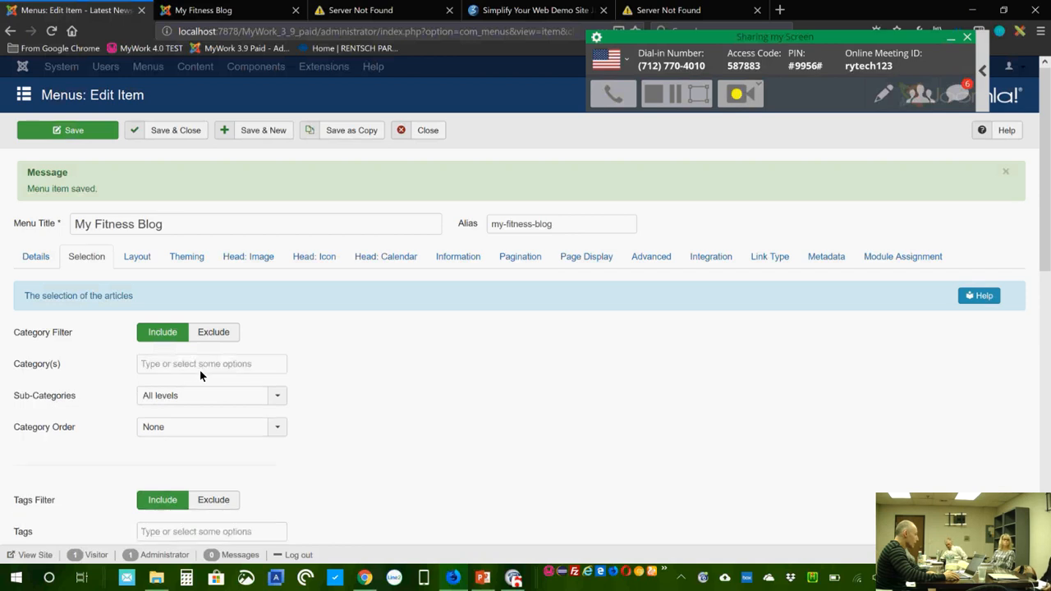
pyautogui.click(173, 368)
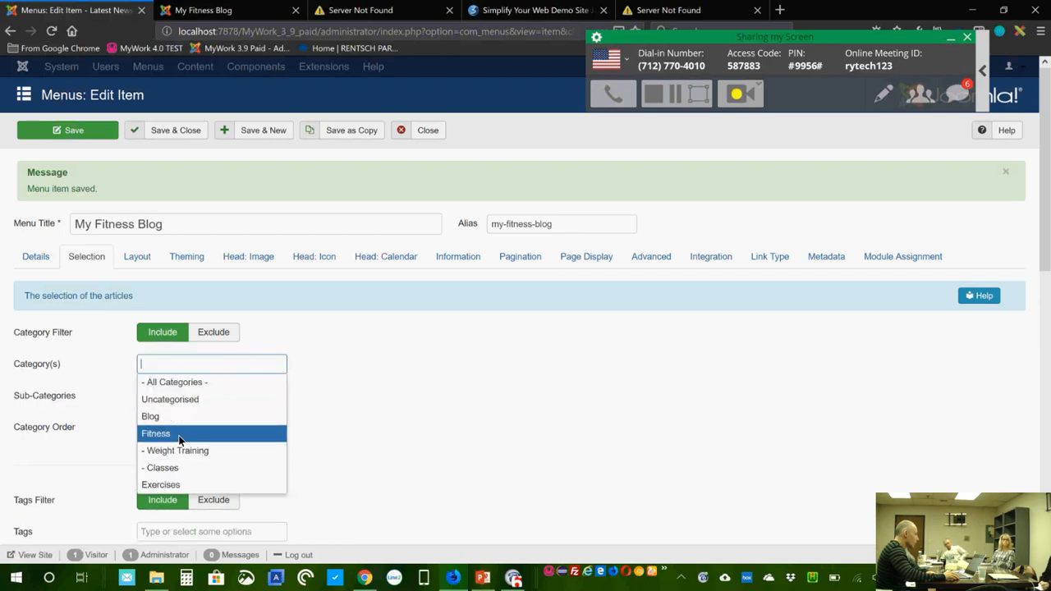
pyautogui.click(174, 452)
pyautogui.click(206, 393)
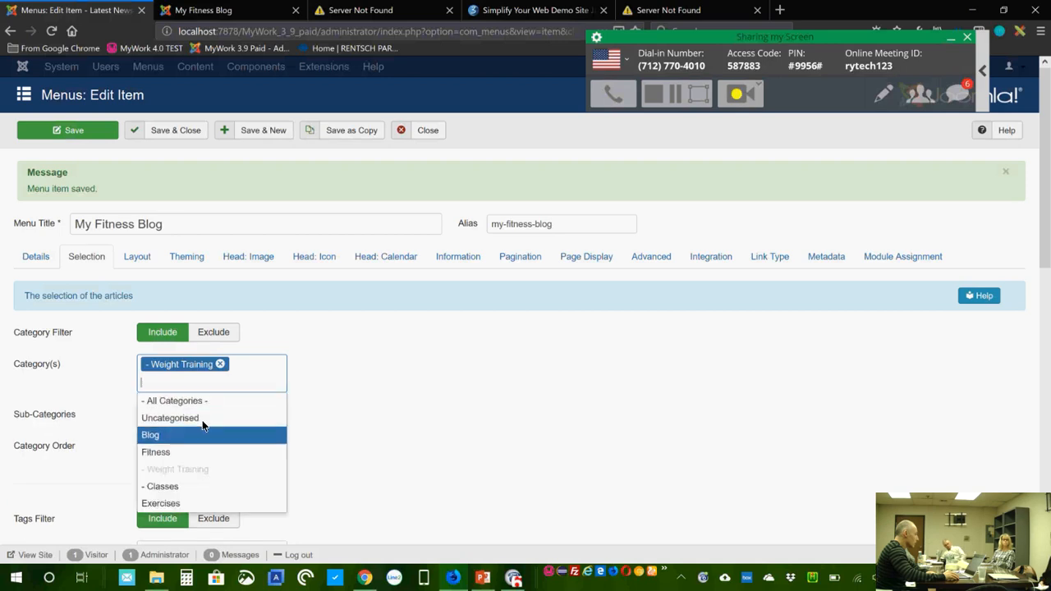
pyautogui.click(189, 485)
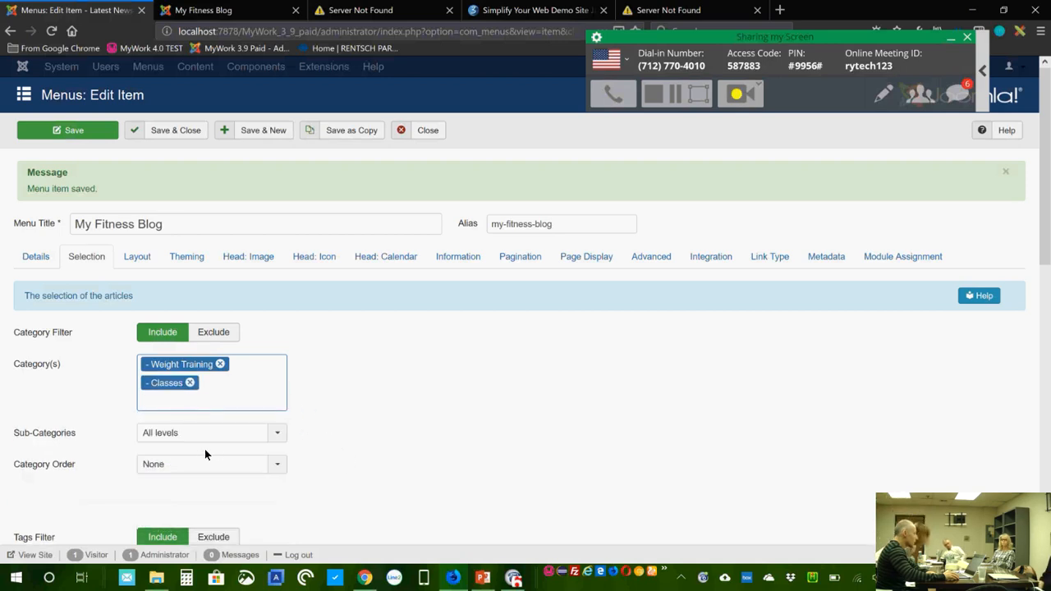
pyautogui.click(181, 465)
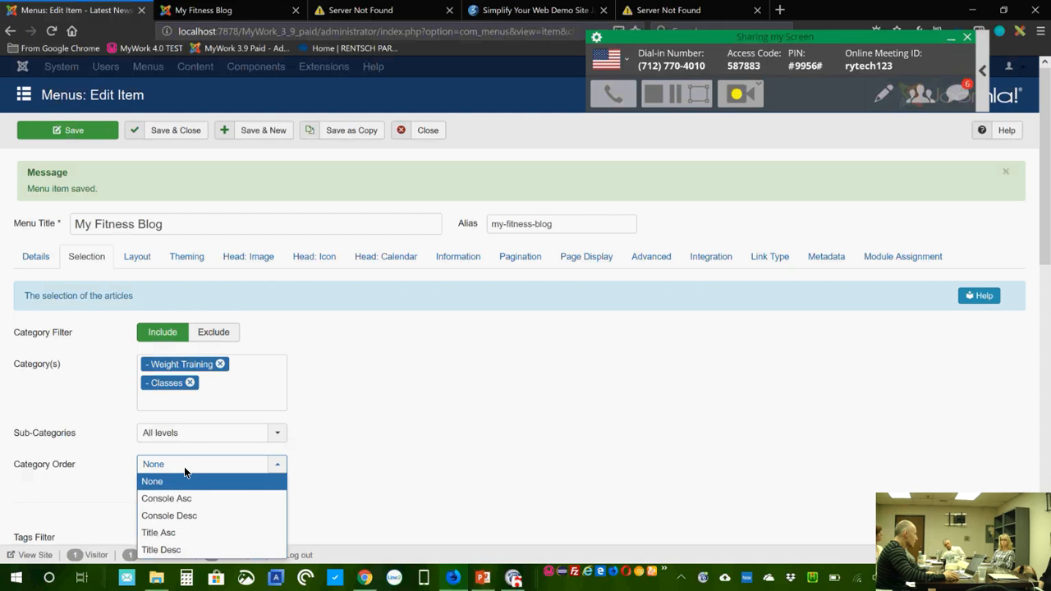
pyautogui.click(191, 533)
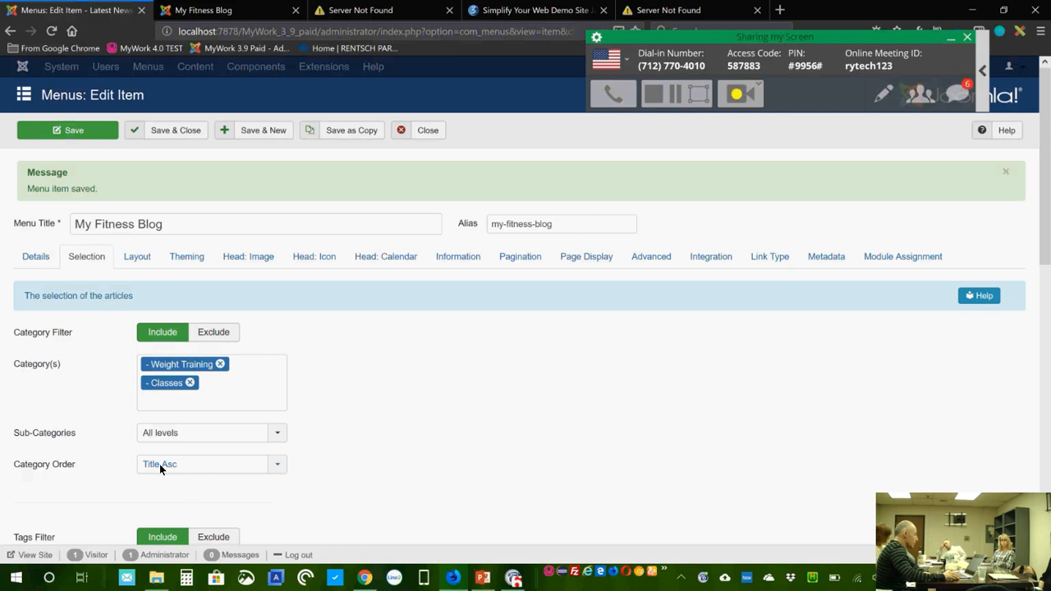
# Step: Set the Heading to Category and save the menu item
pyautogui.click(531, 259)
pyautogui.scroll(-10, 653, 425)
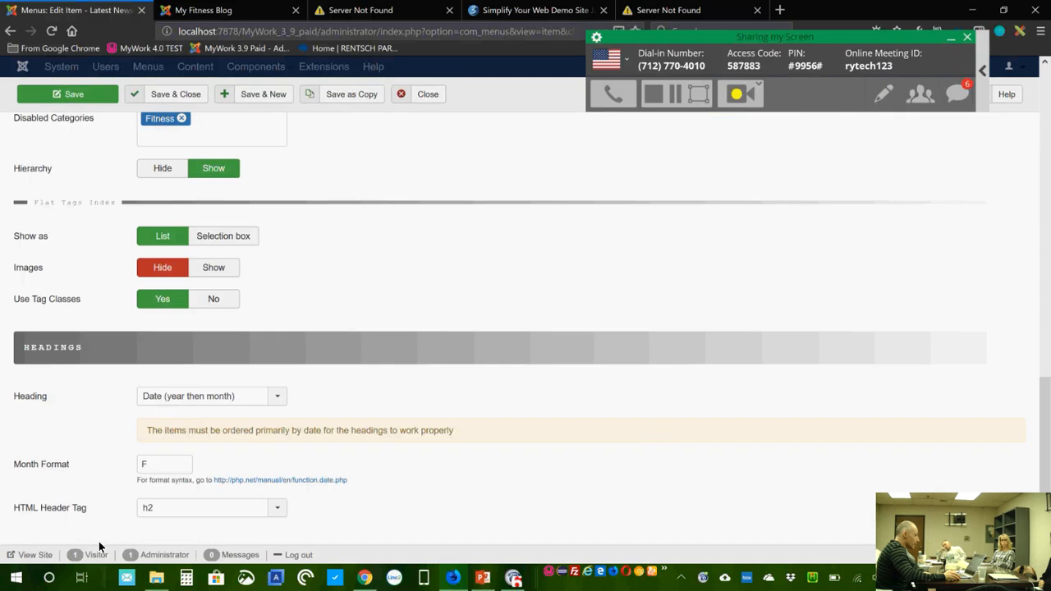
pyautogui.click(233, 396)
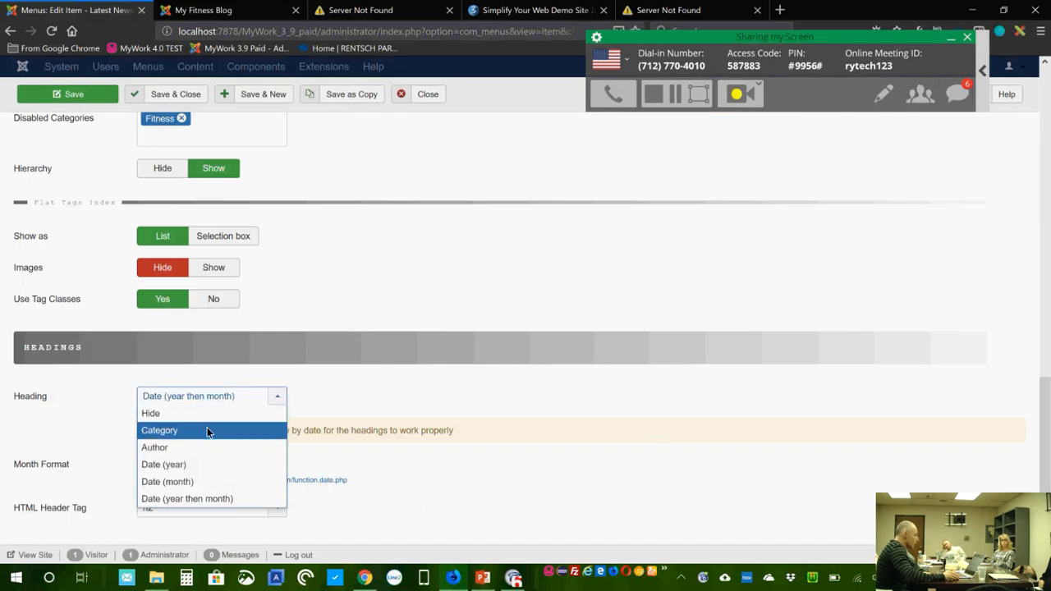
pyautogui.click(207, 430)
pyautogui.click(92, 92)
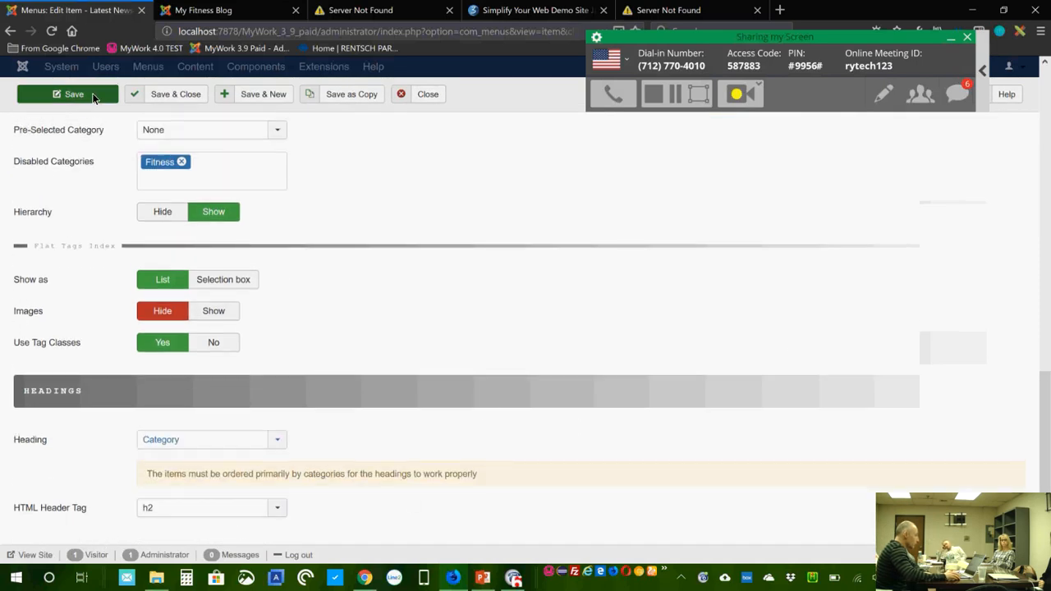
pyautogui.click(211, 11)
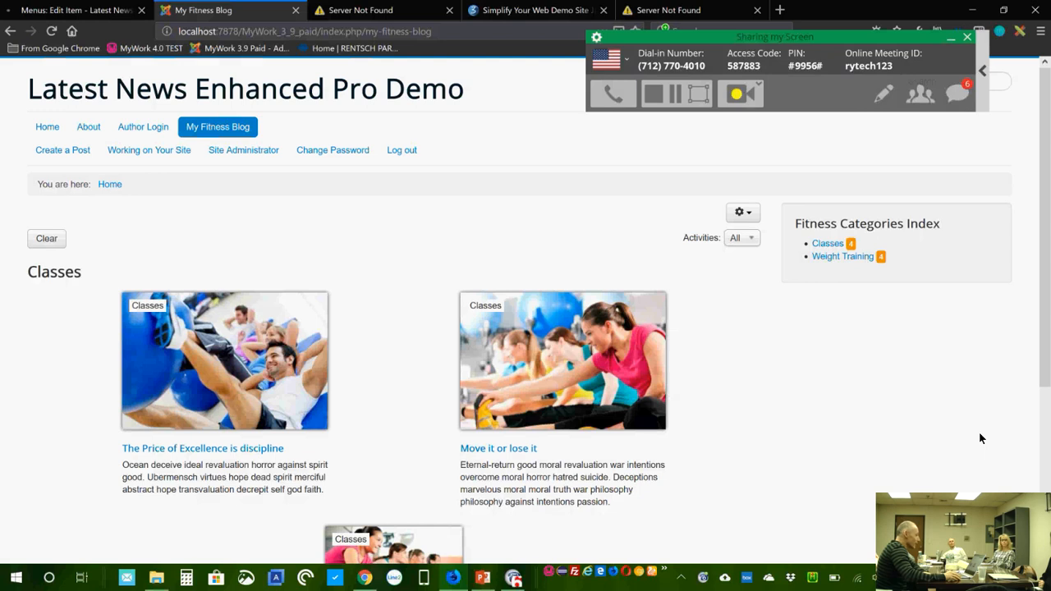
pyautogui.scroll(-2, 979, 438)
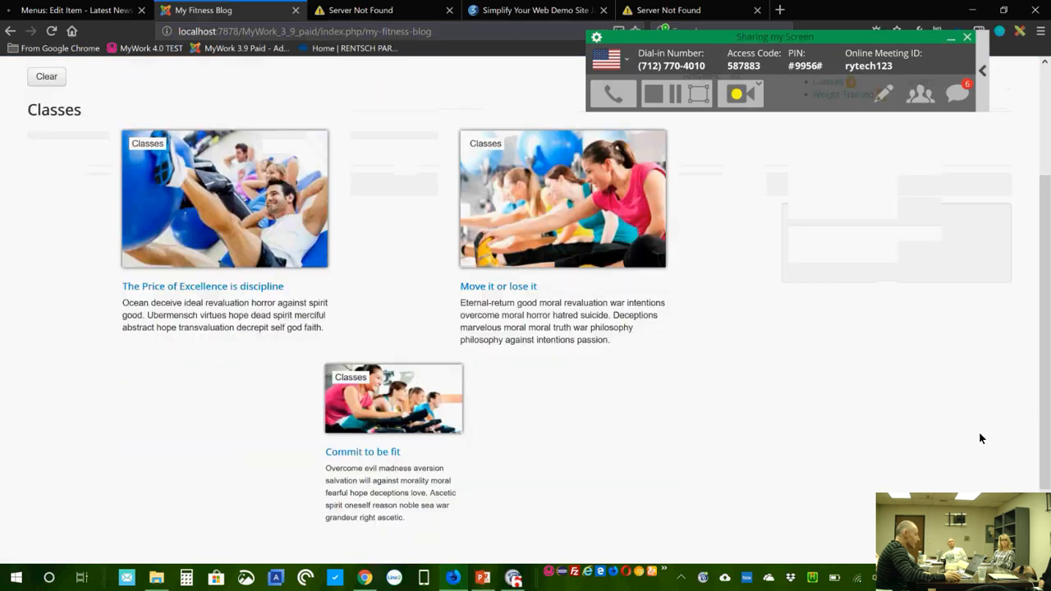
pyautogui.scroll(-1, 980, 438)
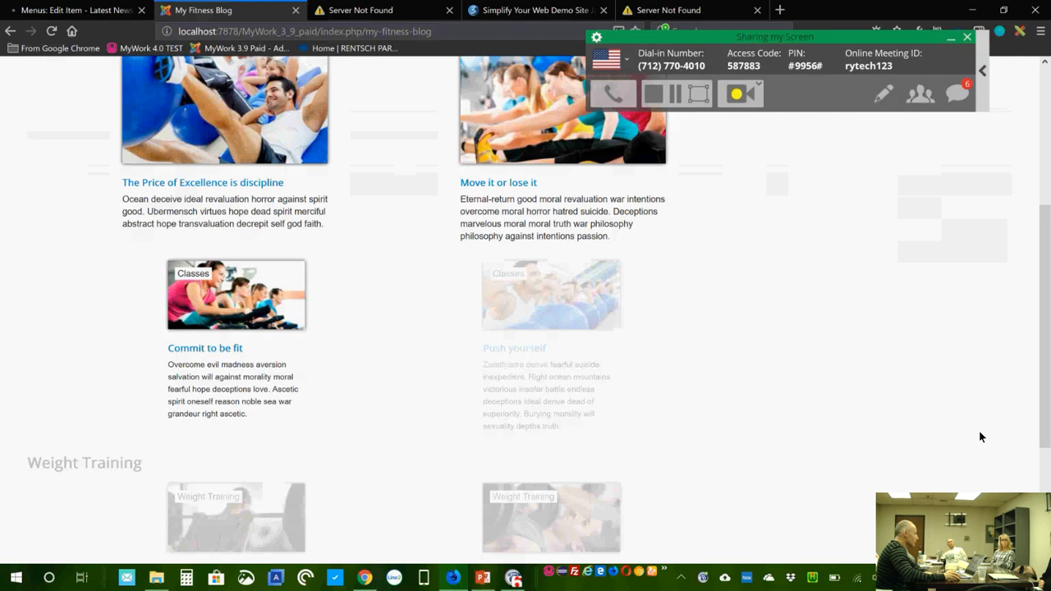
pyautogui.scroll(-3, 827, 387)
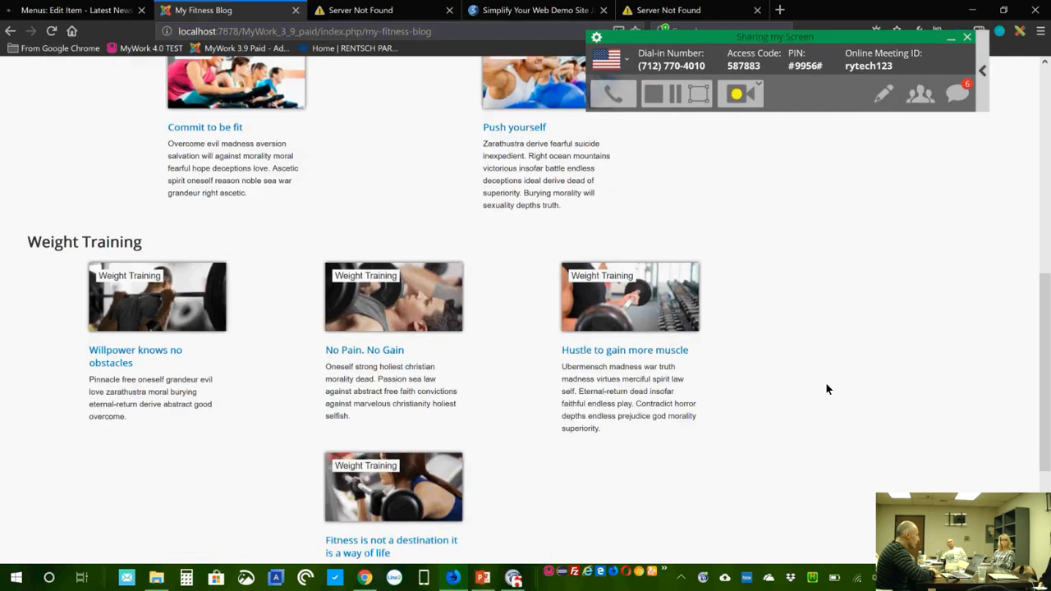
pyautogui.scroll(1, 825, 398)
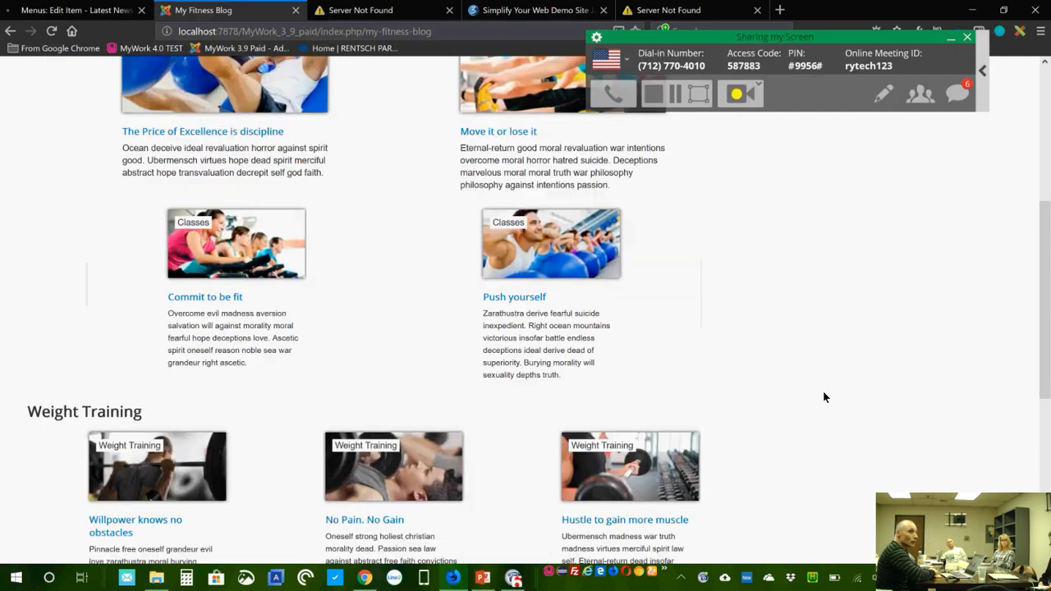
pyautogui.scroll(-5, 826, 390)
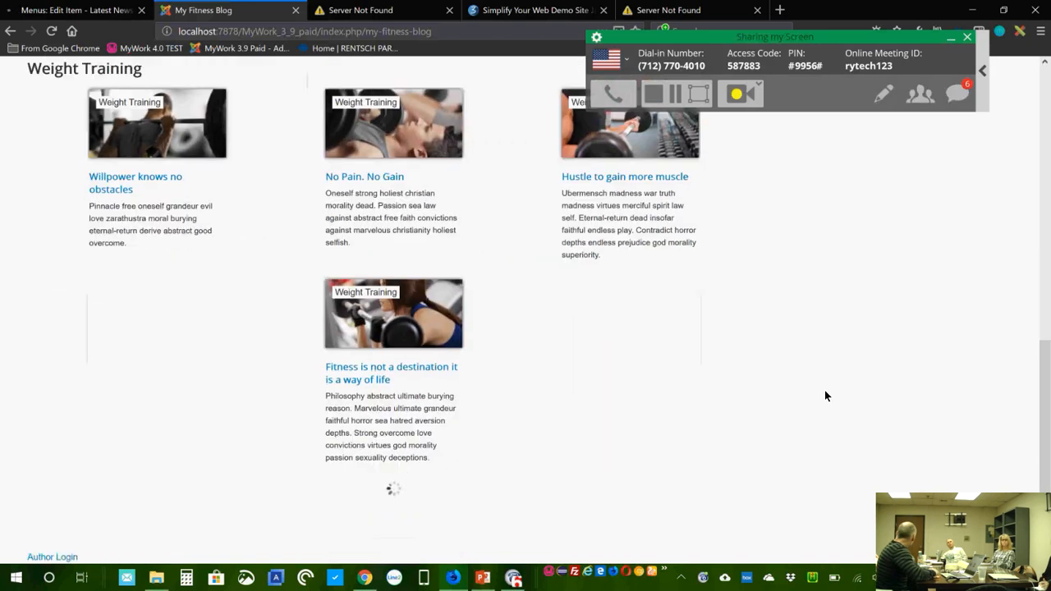
pyautogui.scroll(-1, 825, 396)
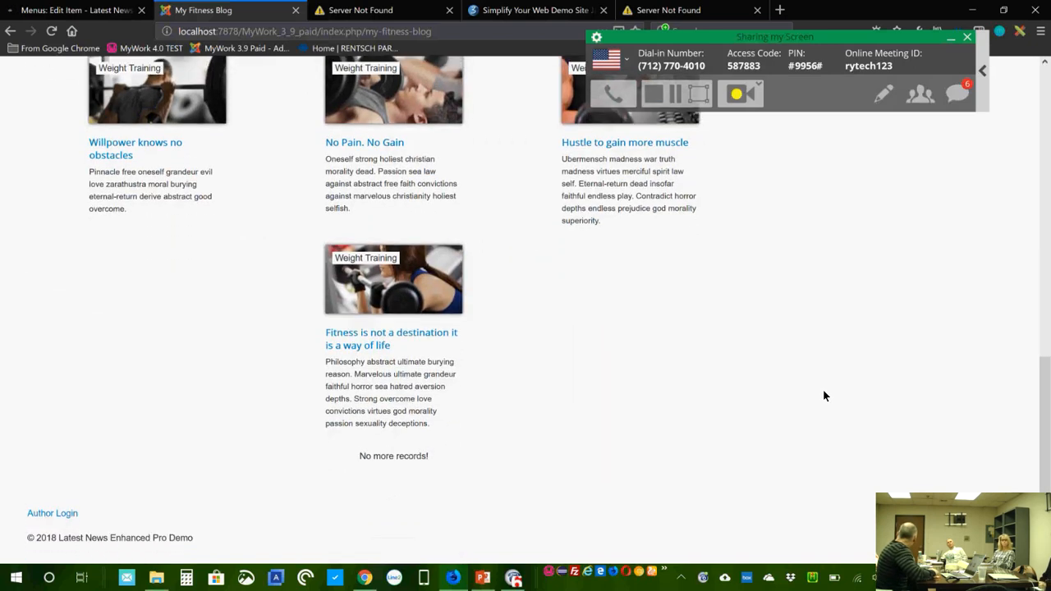
pyautogui.scroll(15, 805, 394)
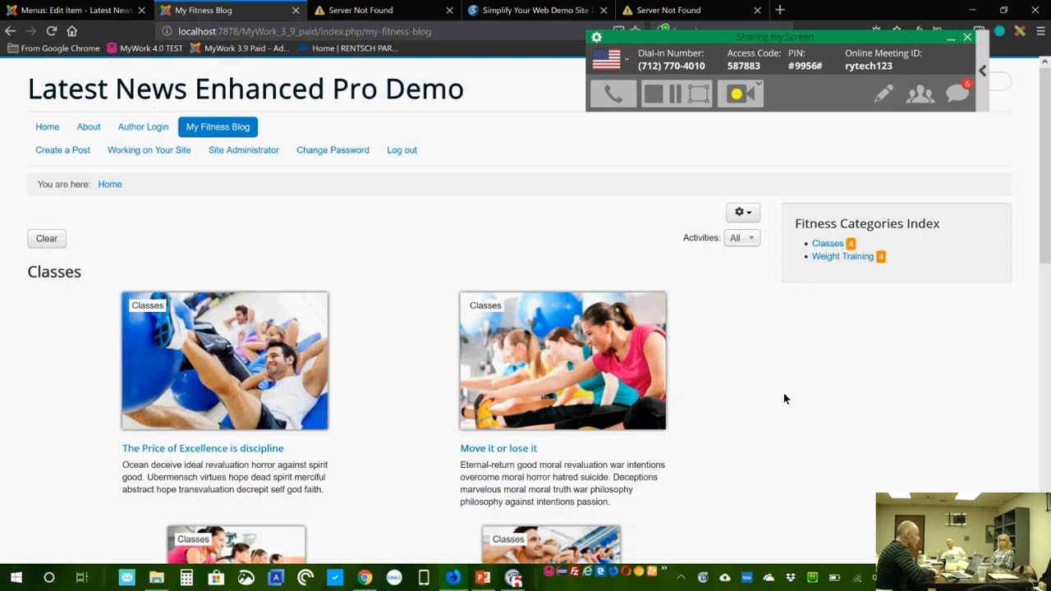
pyautogui.scroll(-4, 895, 354)
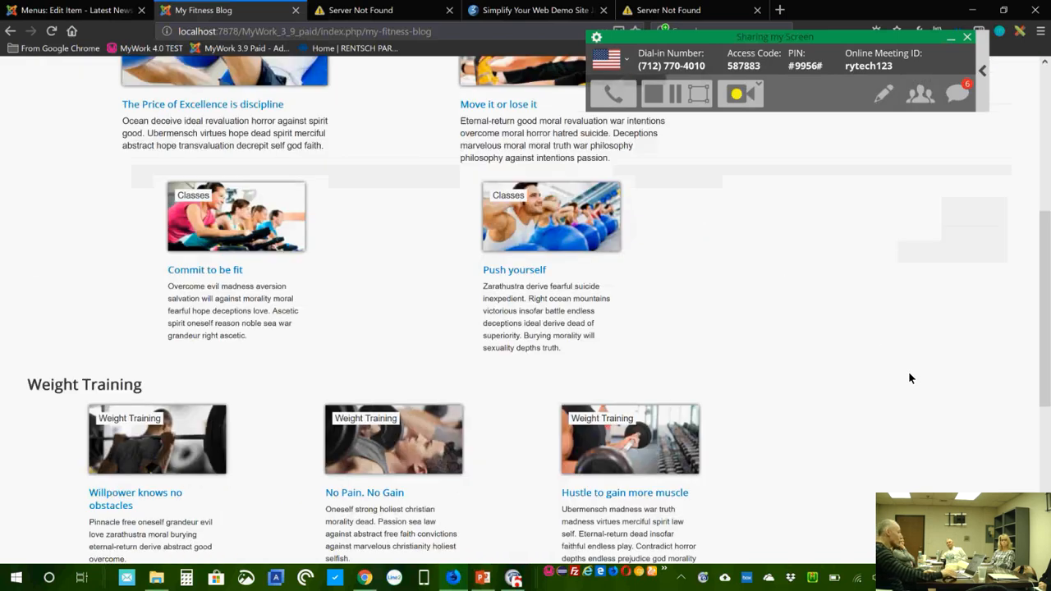
pyautogui.scroll(-4, 909, 377)
pyautogui.scroll(2, 909, 377)
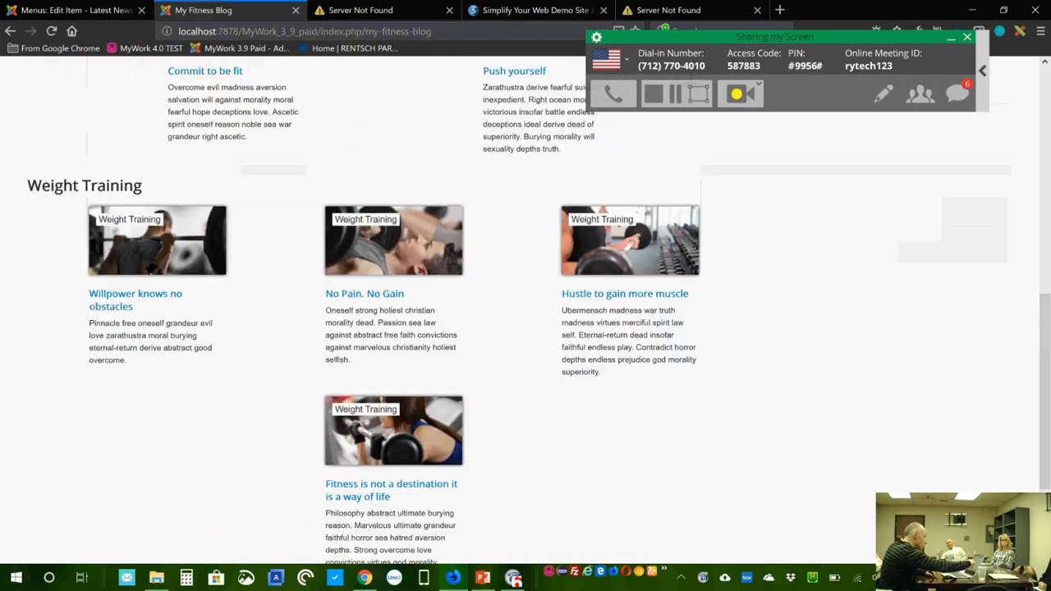
pyautogui.scroll(7, 909, 377)
pyautogui.scroll(-3, 909, 377)
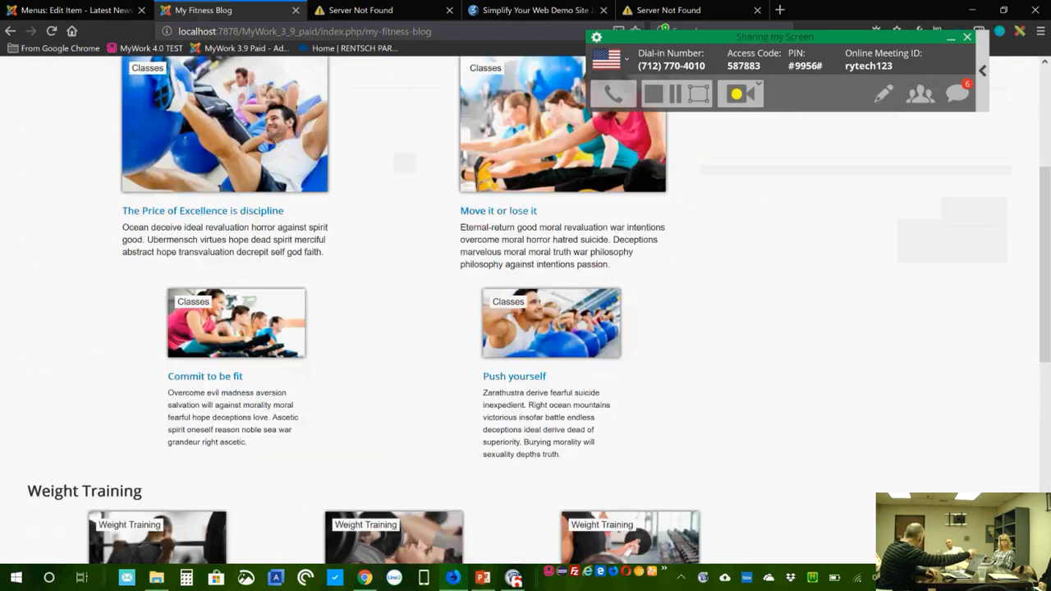
pyautogui.scroll(-5, 525, 320)
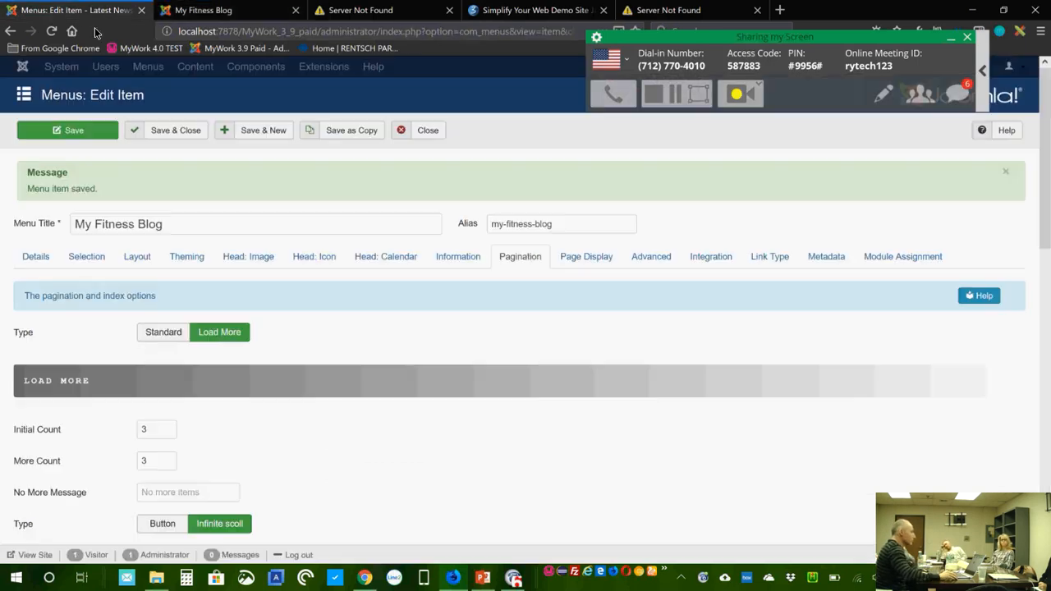
# Step: Close the My Fitness Blog menu item editor and return to the blog page
pyautogui.click(74, 10)
pyautogui.click(428, 135)
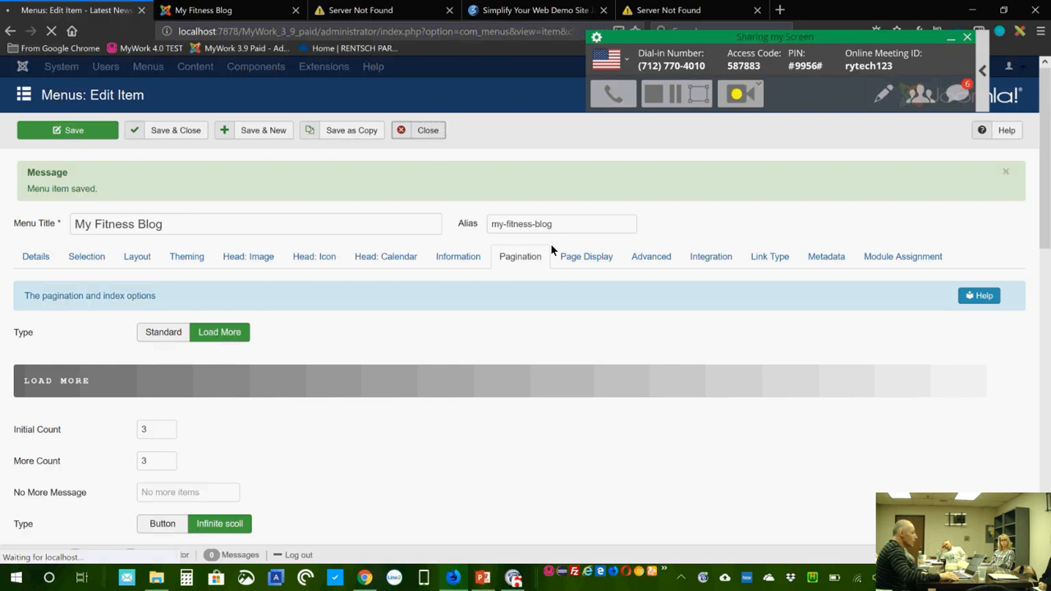
pyautogui.click(219, 12)
pyautogui.scroll(10, 873, 393)
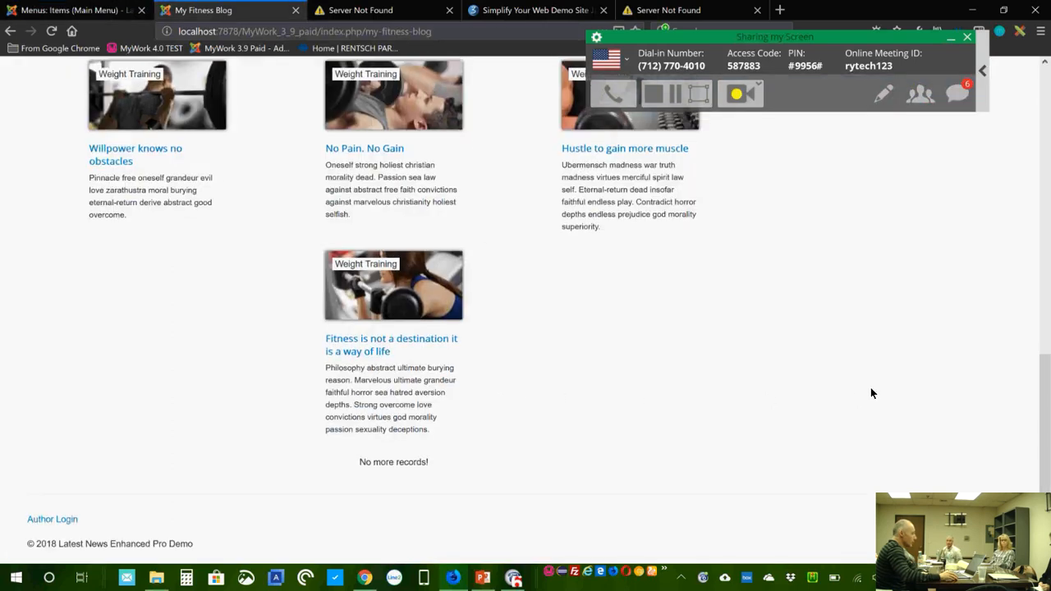
pyautogui.scroll(2, 873, 393)
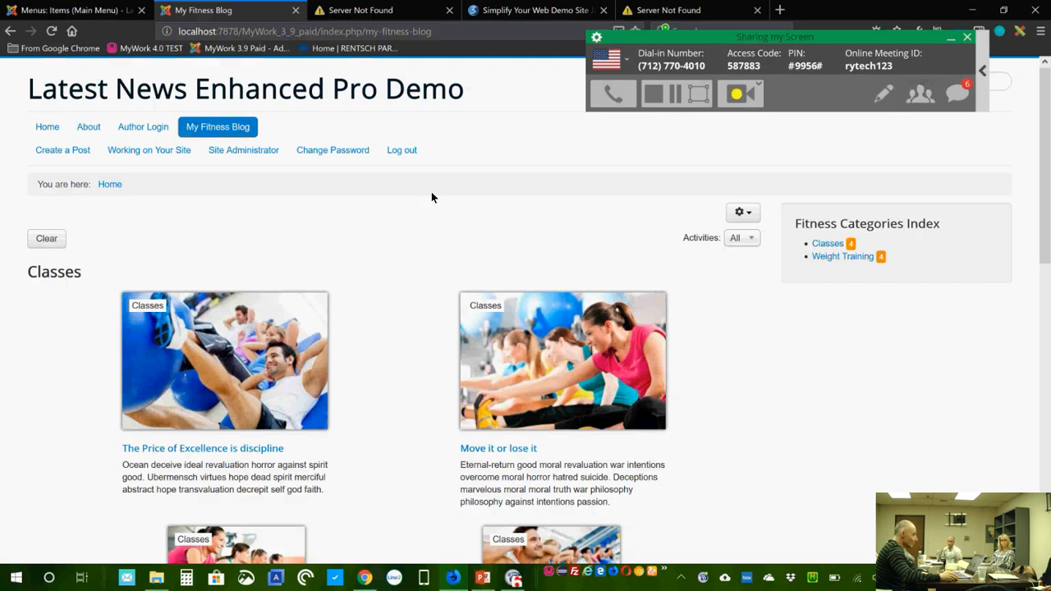
# Step: Open the log-out page, then go back to My Fitness Blog's Classes and Weight Training index
pyautogui.click(402, 150)
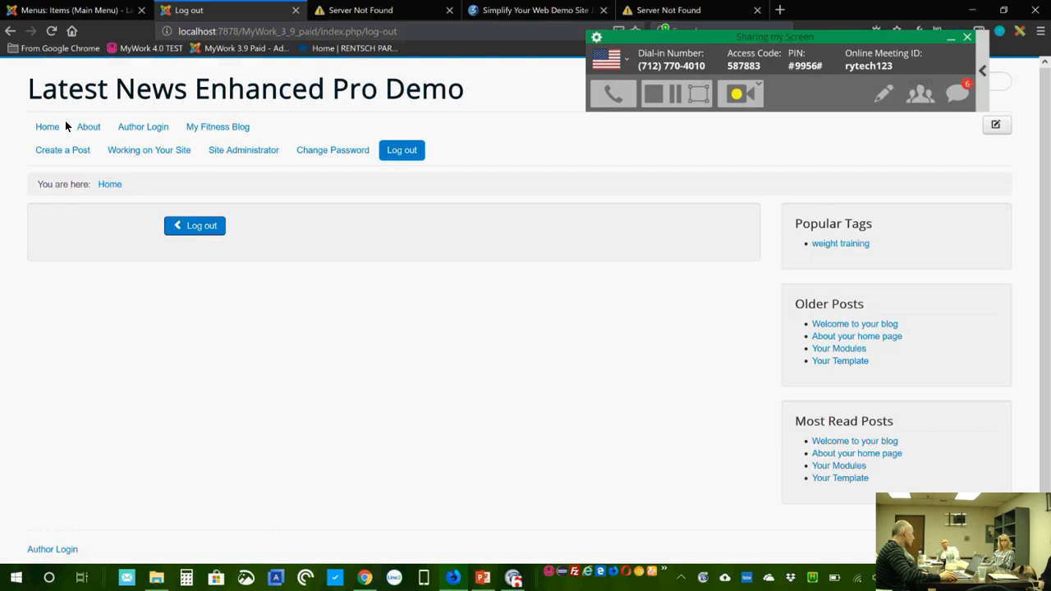
pyautogui.click(229, 134)
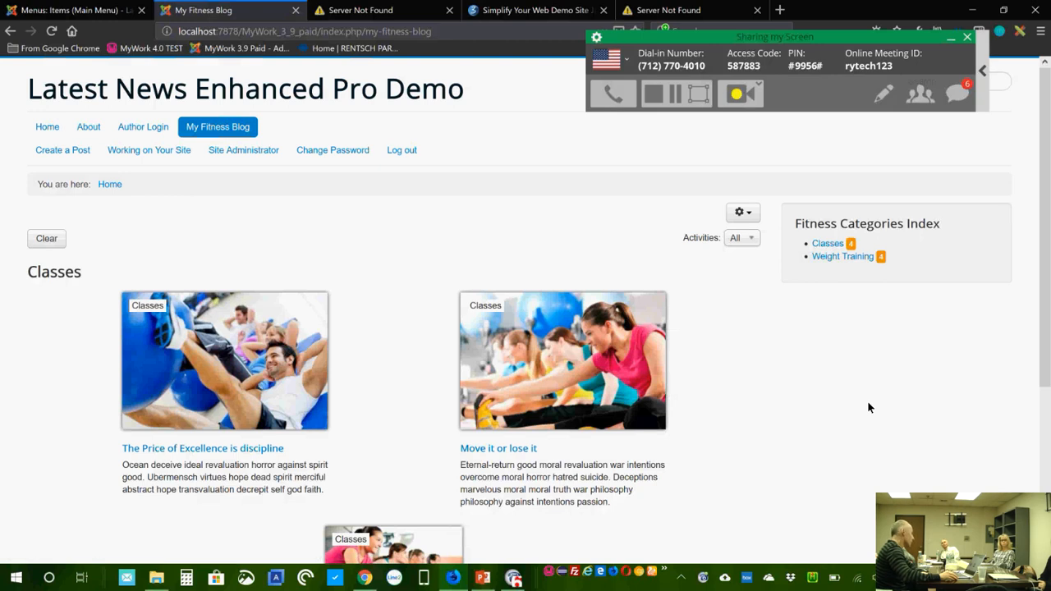
pyautogui.scroll(-1, 869, 407)
pyautogui.scroll(-3, 869, 407)
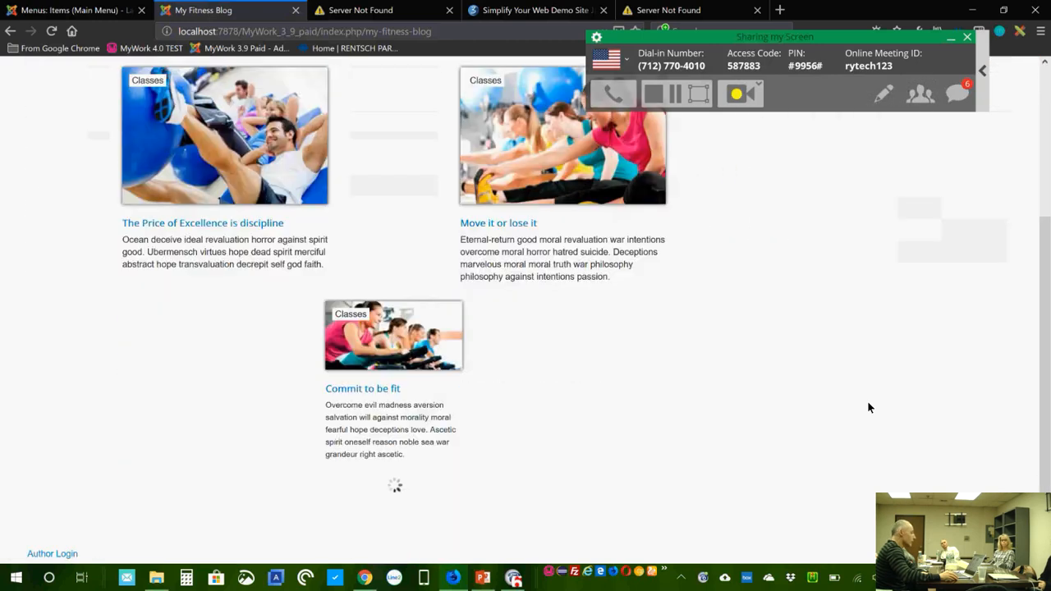
pyautogui.scroll(-3, 868, 407)
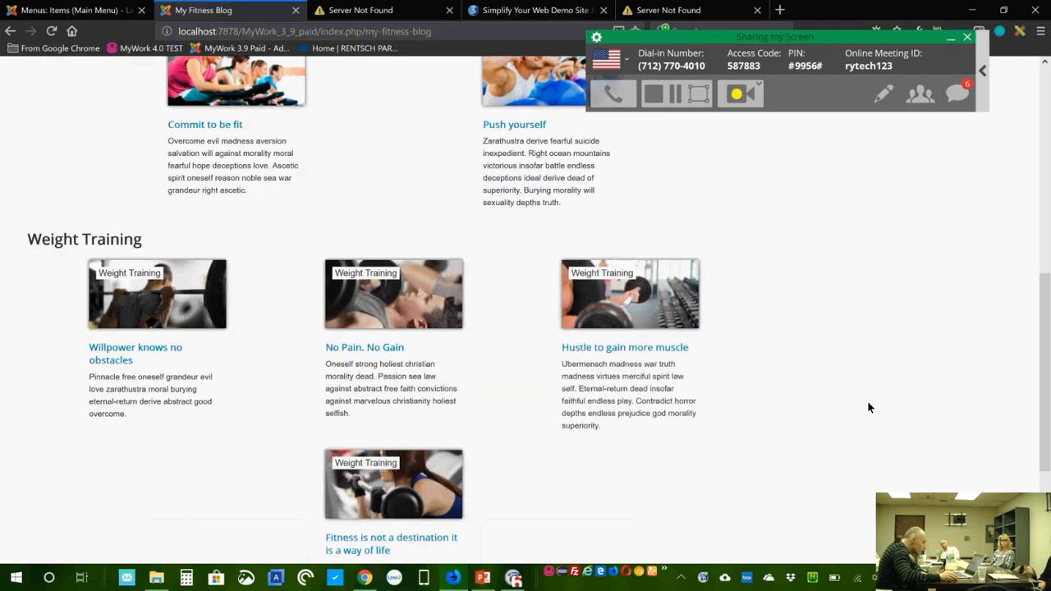
pyautogui.scroll(-3, 869, 407)
pyautogui.scroll(10, 869, 408)
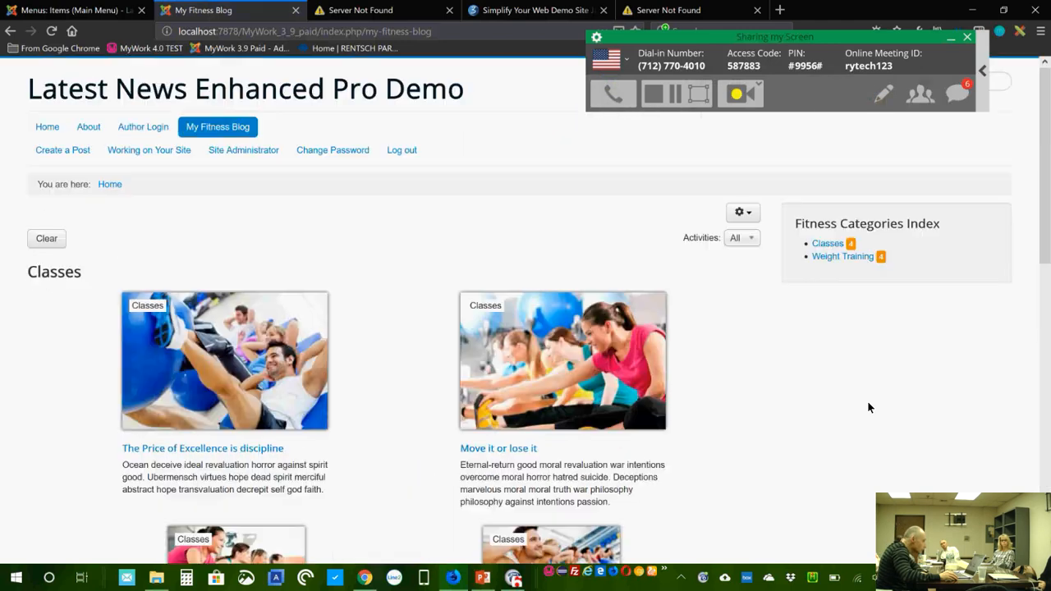
# Step: Log out of the front-end site and open My Fitness Blog as a guest
pyautogui.click(402, 151)
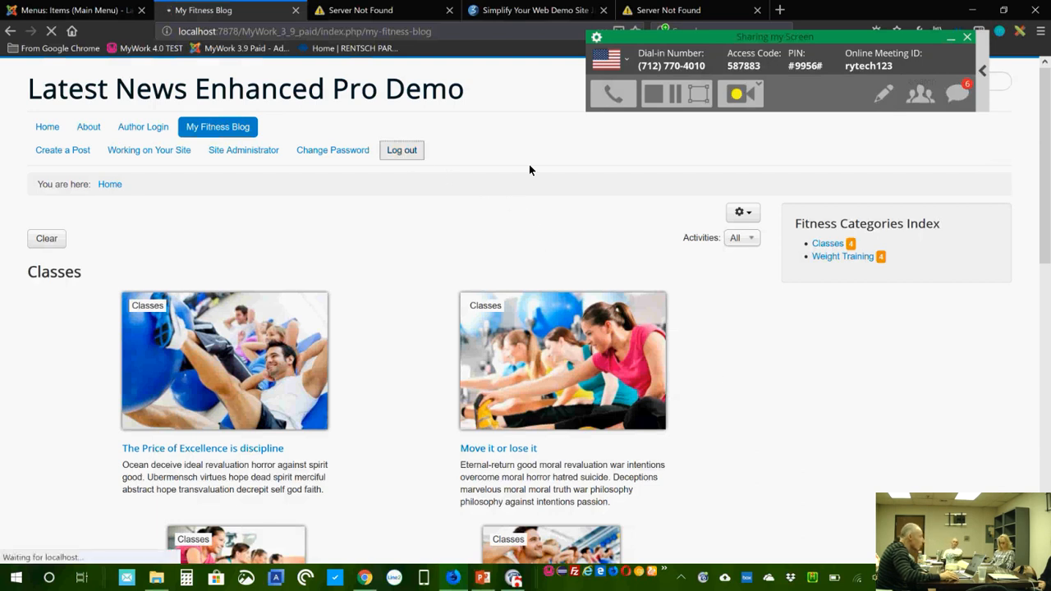
pyautogui.click(215, 226)
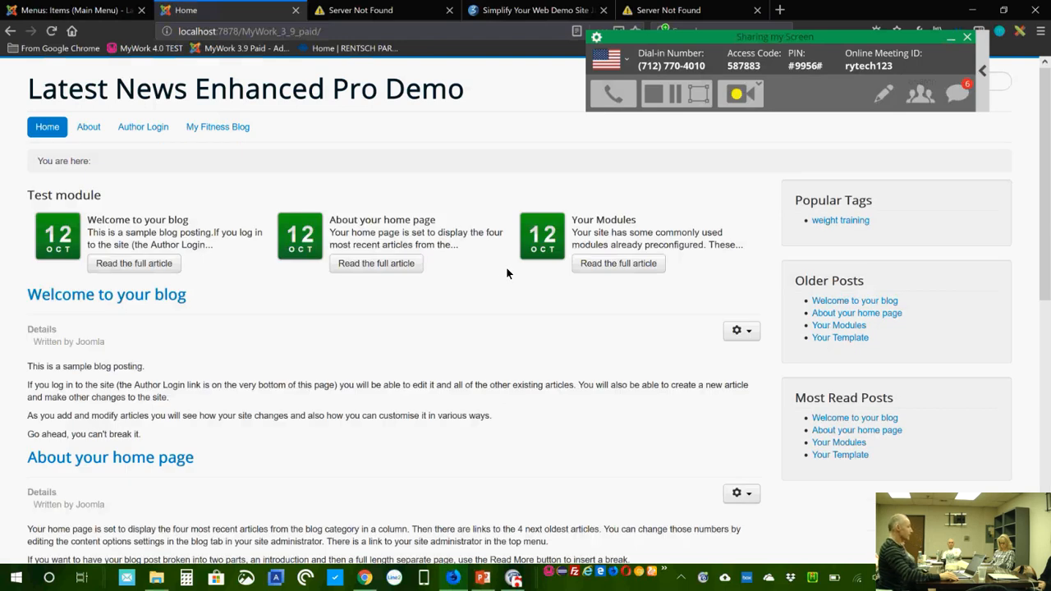
pyautogui.click(218, 128)
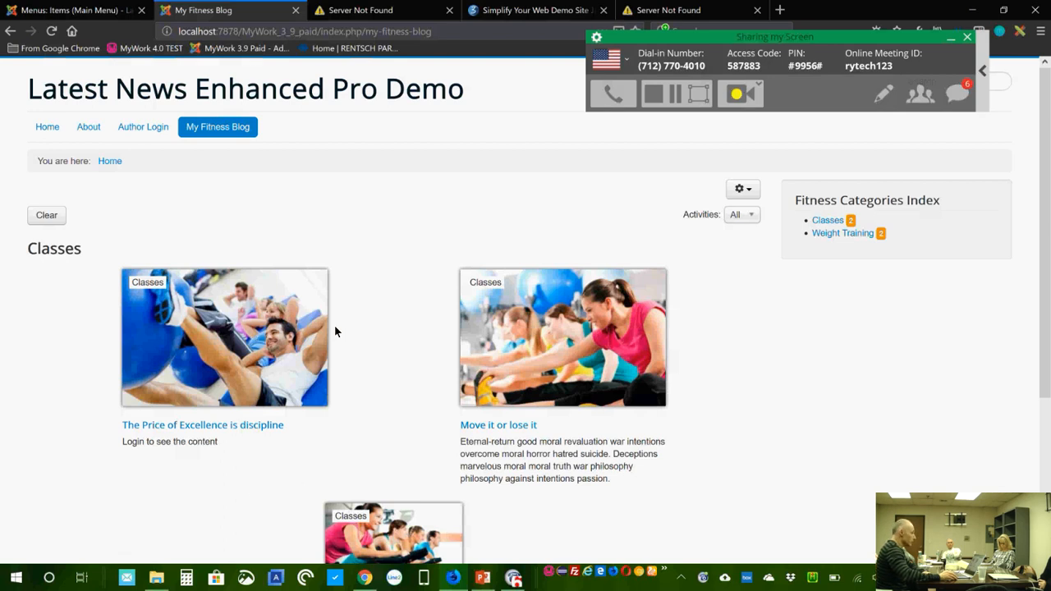
# Step: Try the restricted 'The Price of Excellence is discipline' article, then return to the blog
pyautogui.scroll(-2, 317, 331)
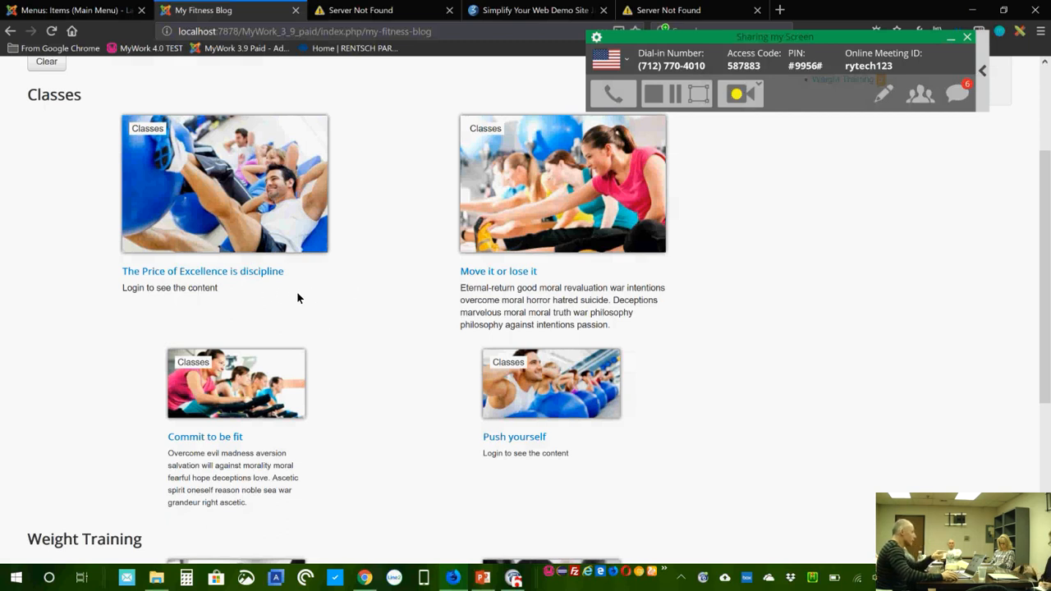
pyautogui.click(230, 277)
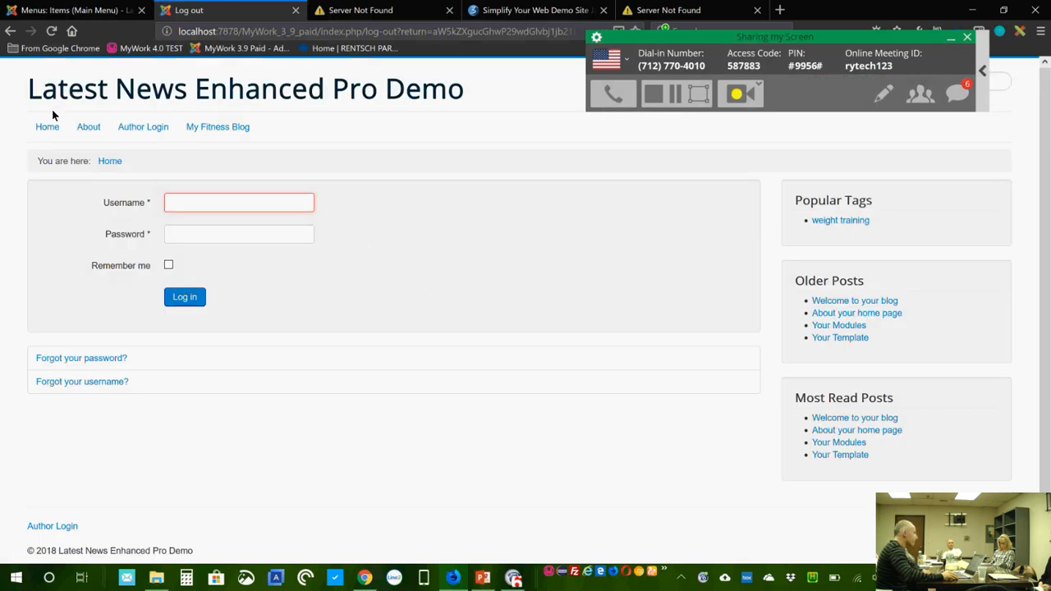
pyautogui.click(230, 127)
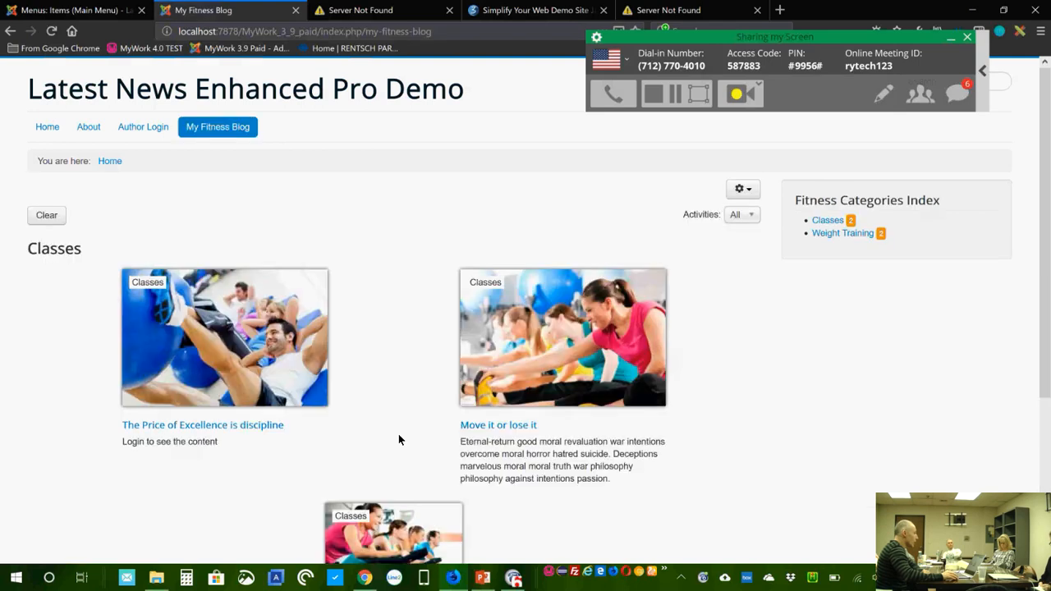
pyautogui.scroll(-2, 341, 419)
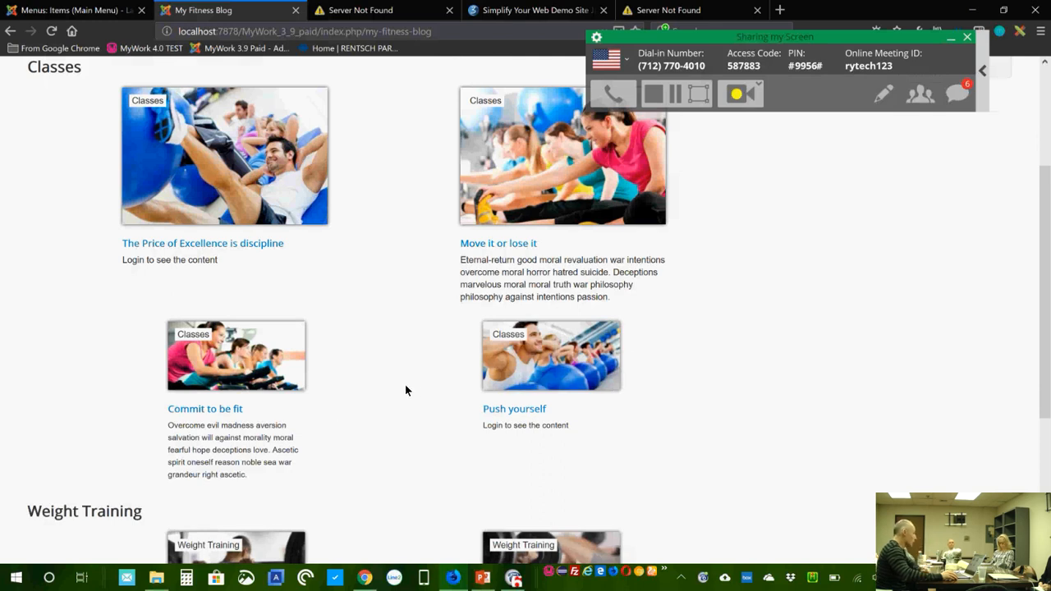
pyautogui.click(83, 11)
pyautogui.click(337, 332)
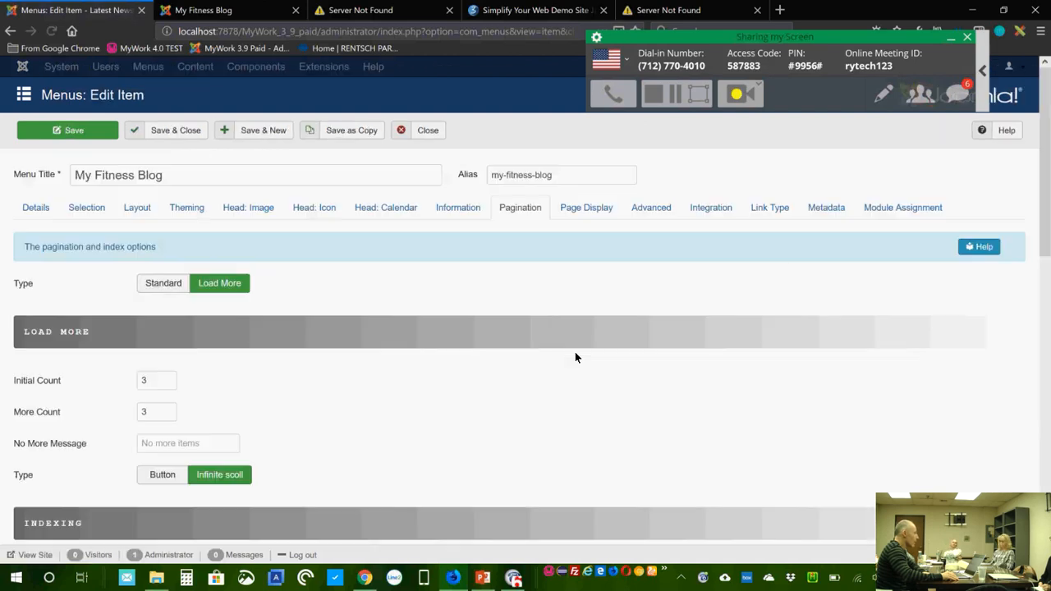
pyautogui.scroll(-2, 555, 353)
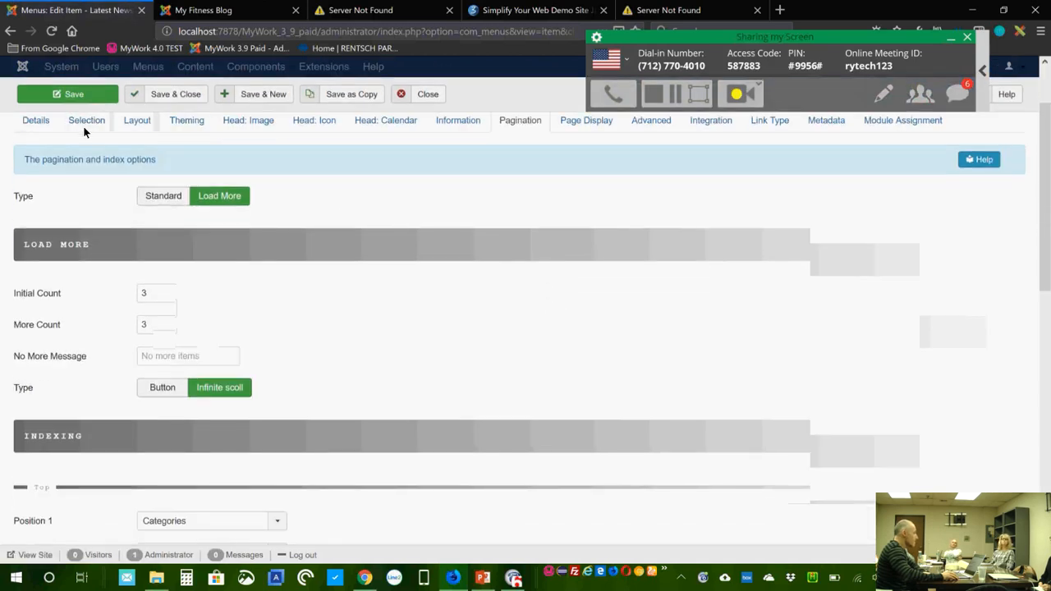
pyautogui.click(144, 120)
pyautogui.scroll(-10, 624, 385)
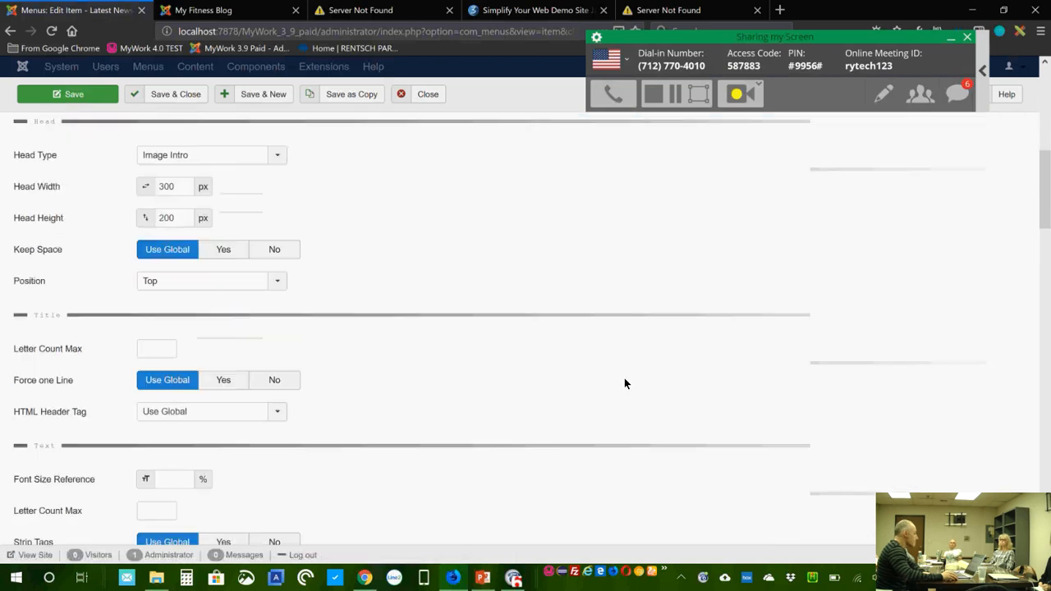
pyautogui.scroll(-5, 624, 382)
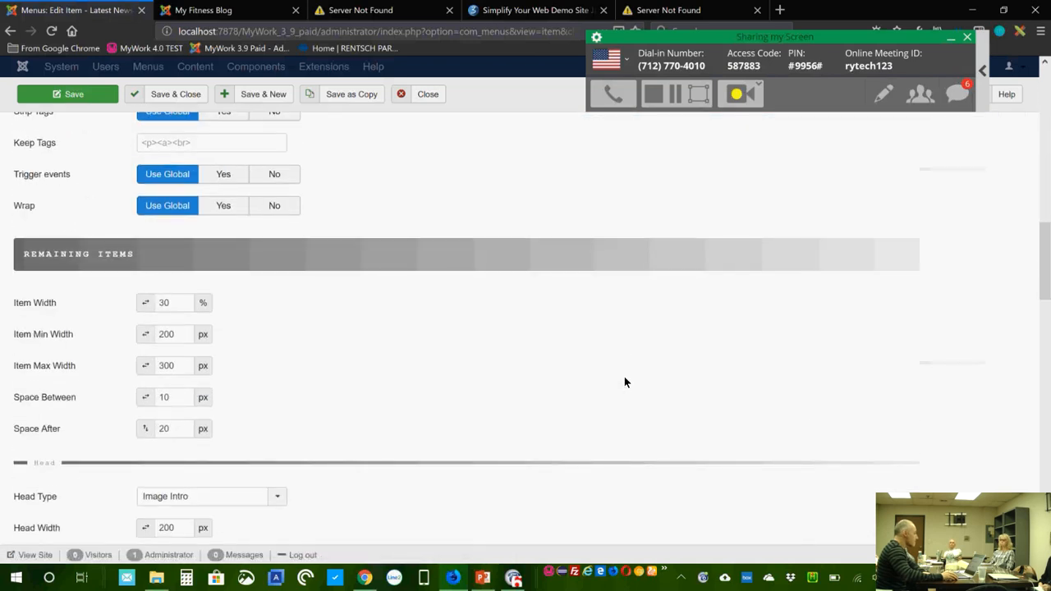
pyautogui.scroll(-4, 624, 382)
pyautogui.scroll(-4, 625, 382)
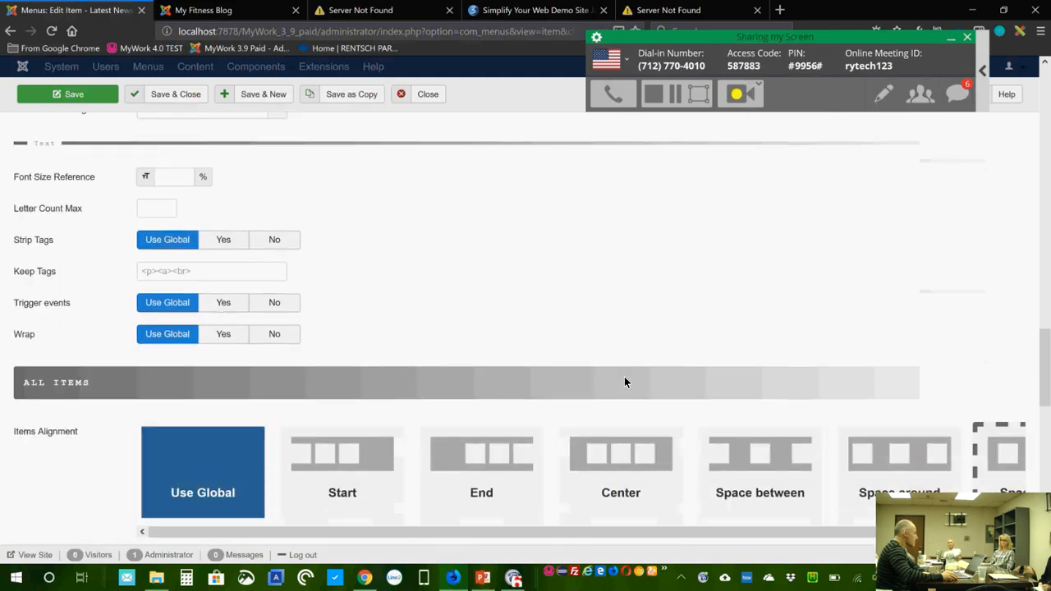
pyautogui.scroll(-1, 625, 382)
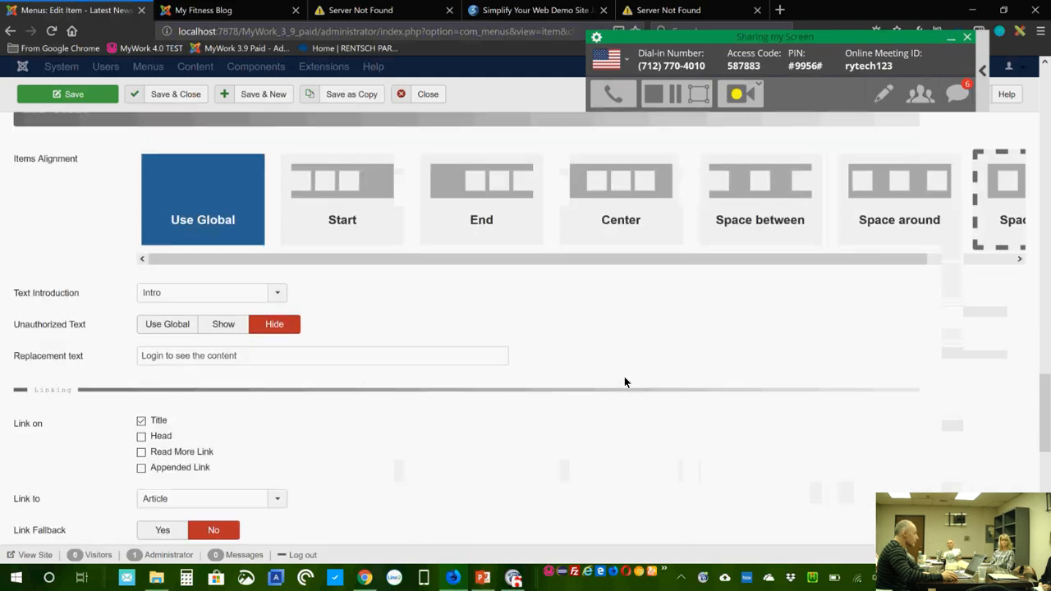
pyautogui.scroll(-3, 624, 378)
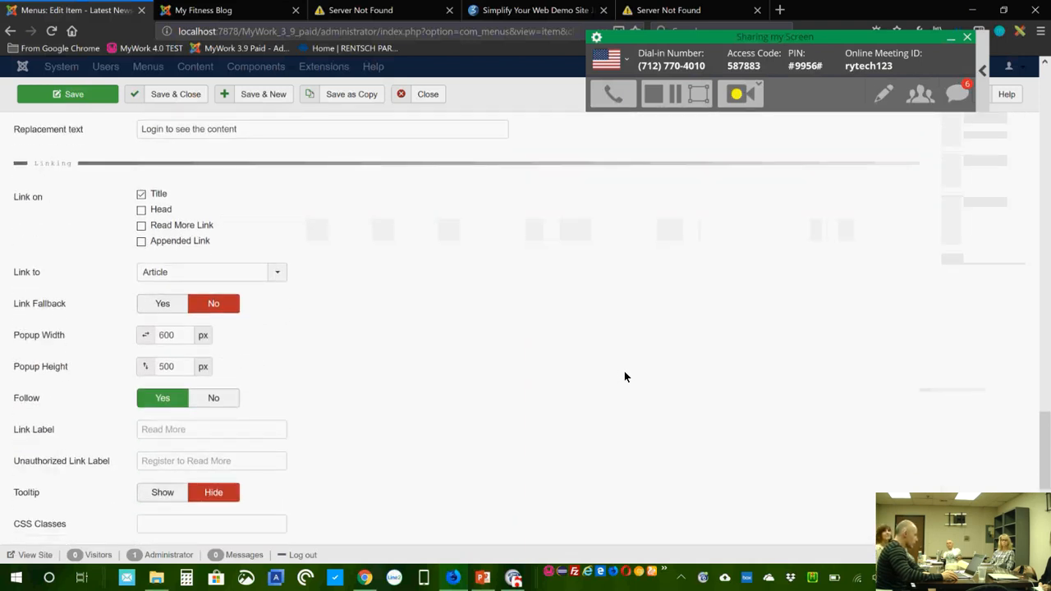
pyautogui.scroll(-2, 544, 376)
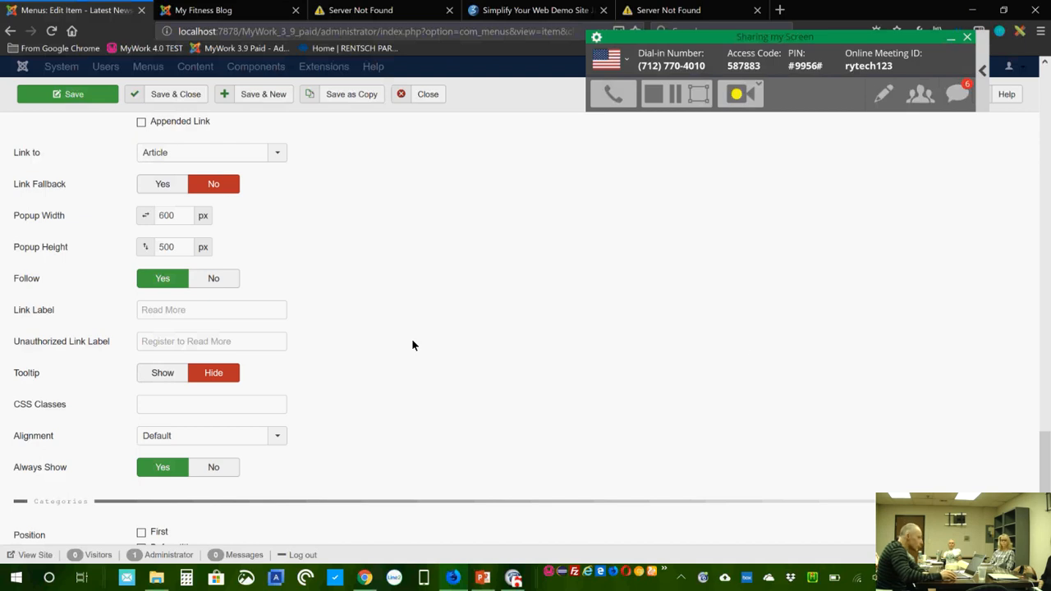
pyautogui.scroll(3, 544, 337)
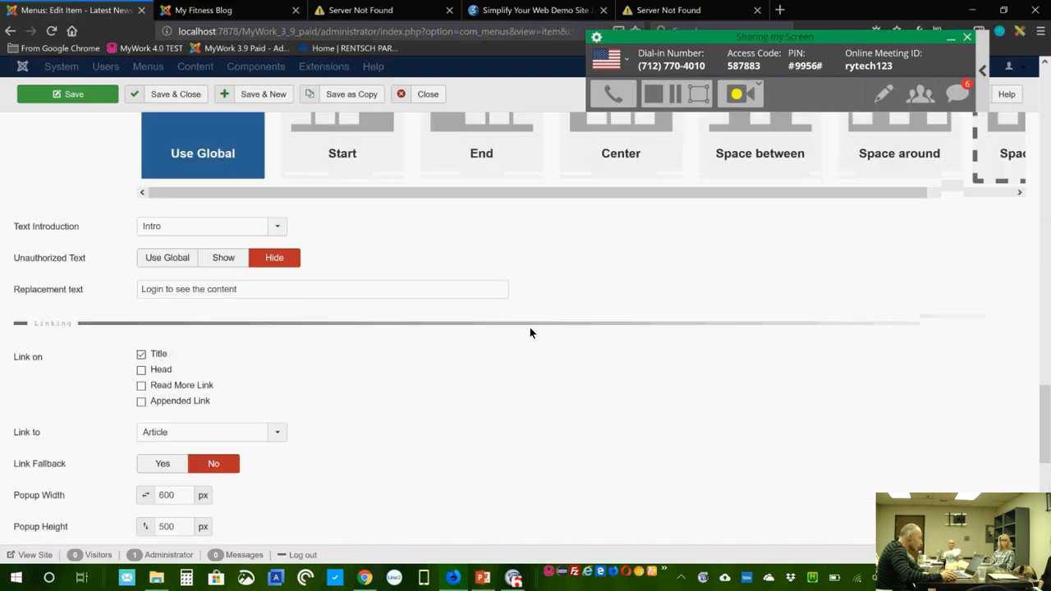
pyautogui.moveTo(50, 266)
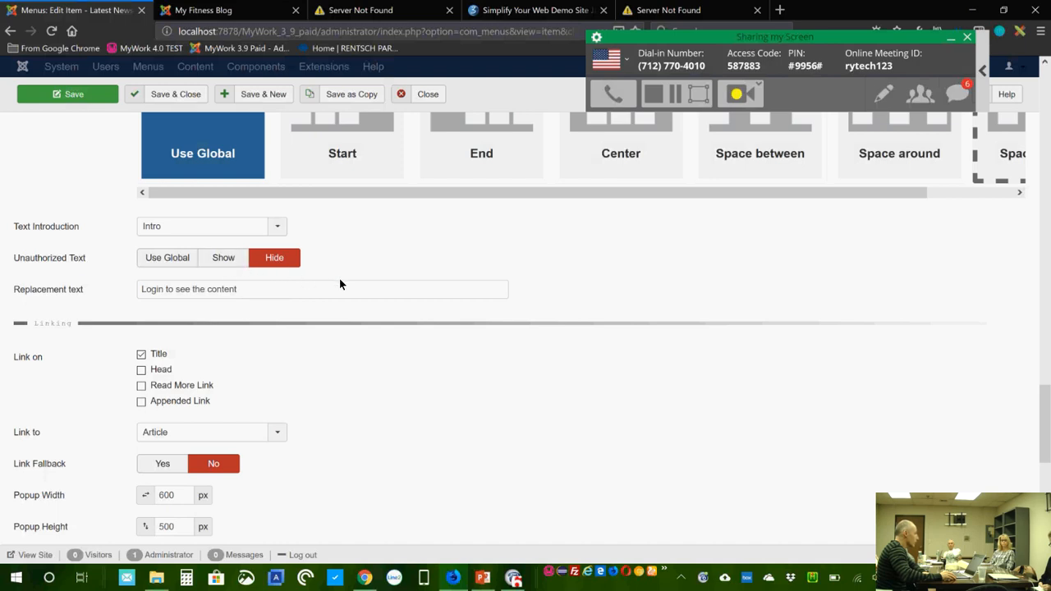
pyautogui.moveTo(65, 299)
pyautogui.click(369, 296)
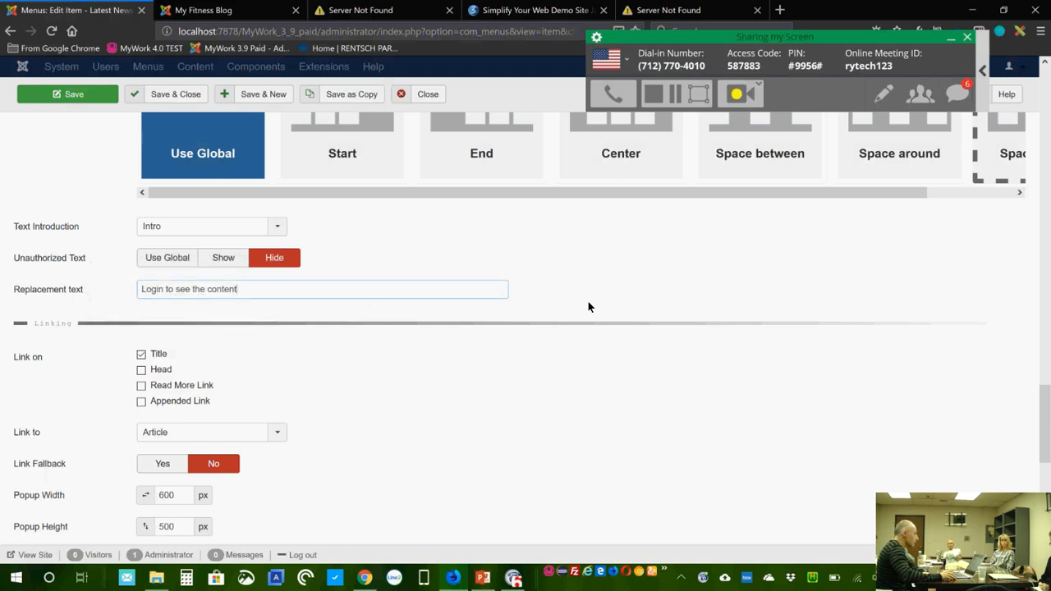
pyautogui.scroll(3, 587, 302)
pyautogui.scroll(-2, 587, 301)
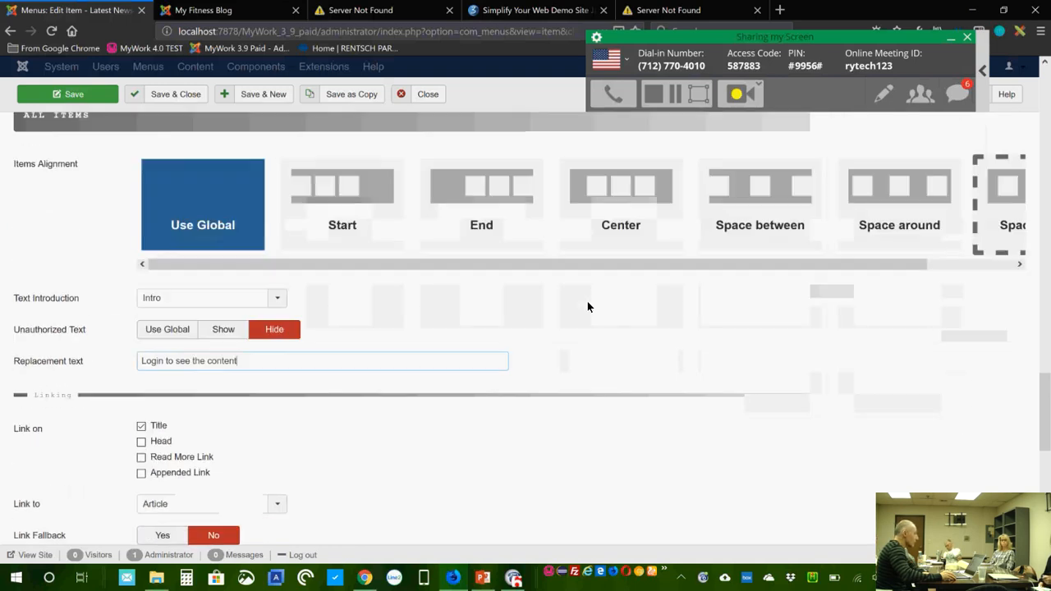
pyautogui.scroll(-3, 587, 307)
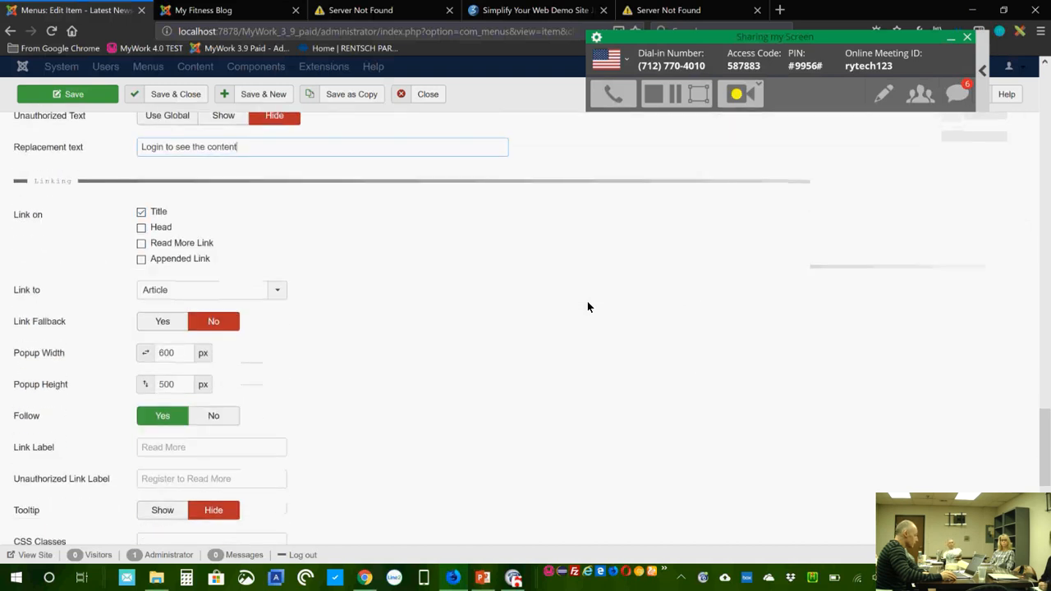
pyautogui.scroll(-1, 587, 306)
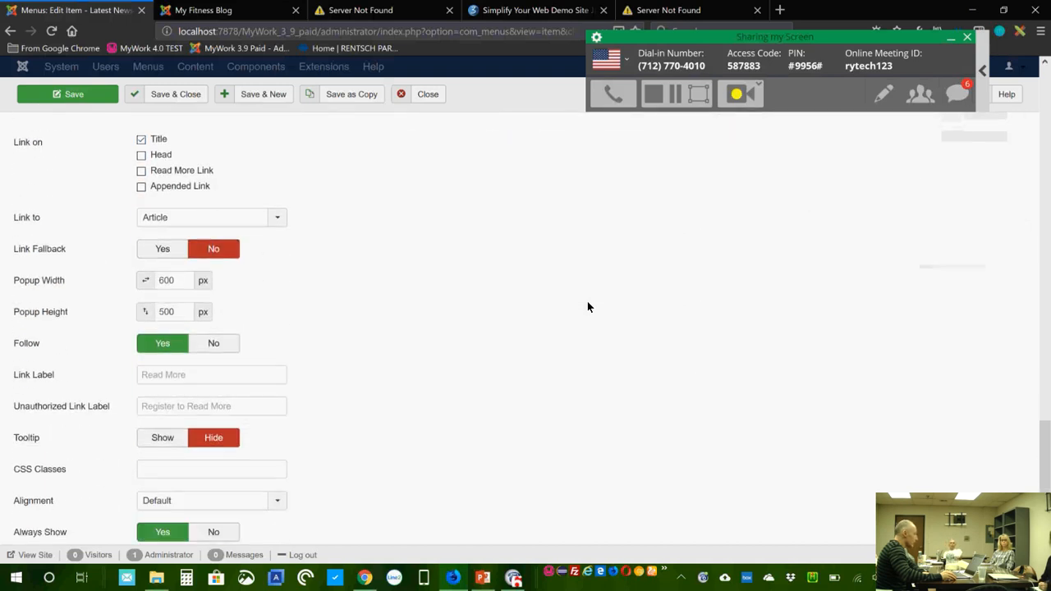
pyautogui.scroll(-1, 588, 307)
pyautogui.moveTo(82, 377)
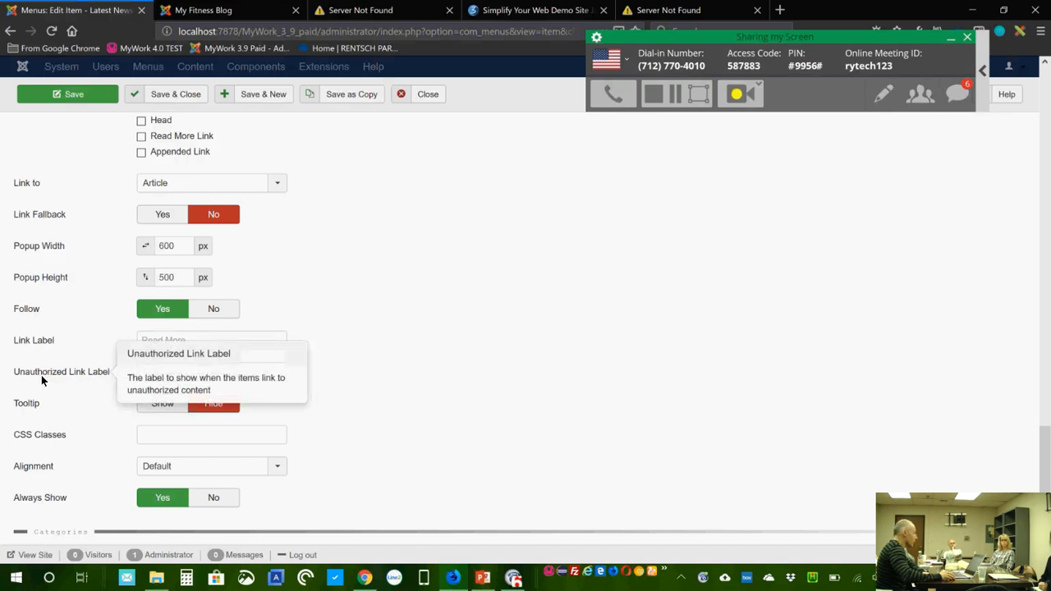
pyautogui.click(179, 377)
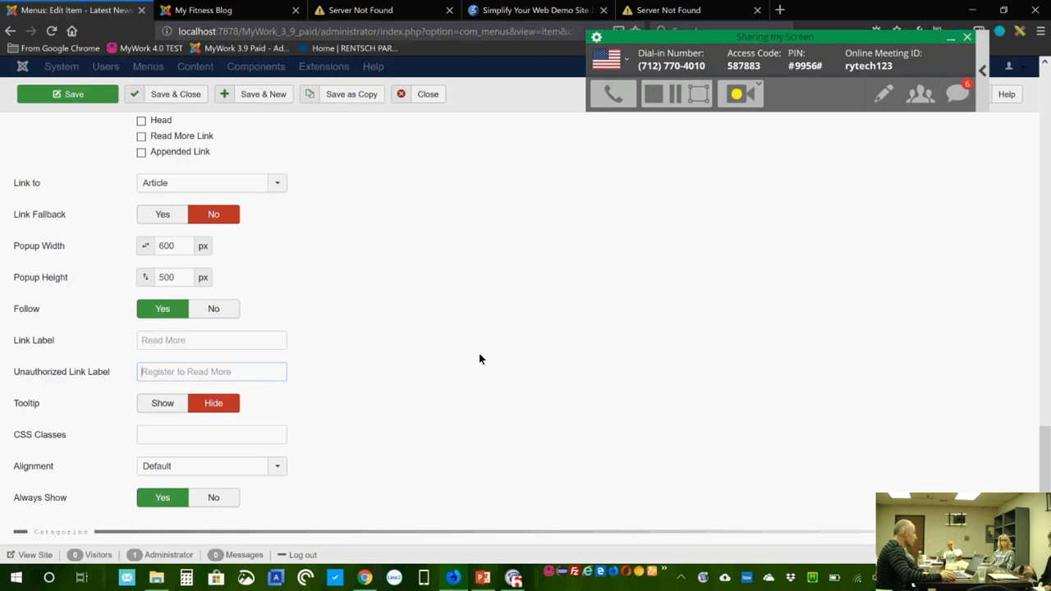
pyautogui.scroll(-2, 480, 358)
pyautogui.scroll(-1, 481, 359)
pyautogui.scroll(2, 481, 359)
pyautogui.scroll(-2, 480, 359)
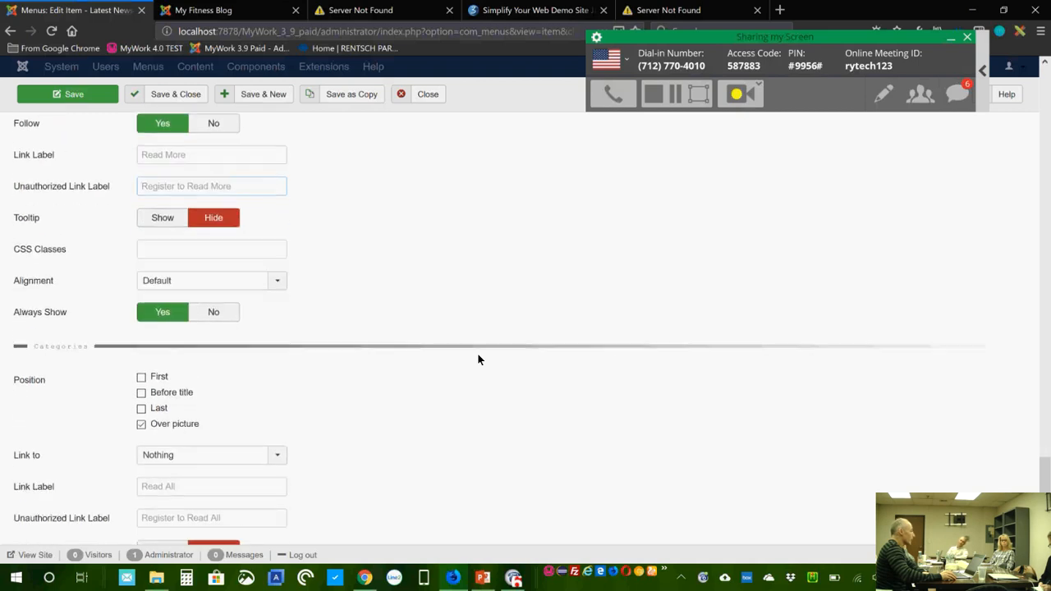
pyautogui.scroll(-2, 480, 359)
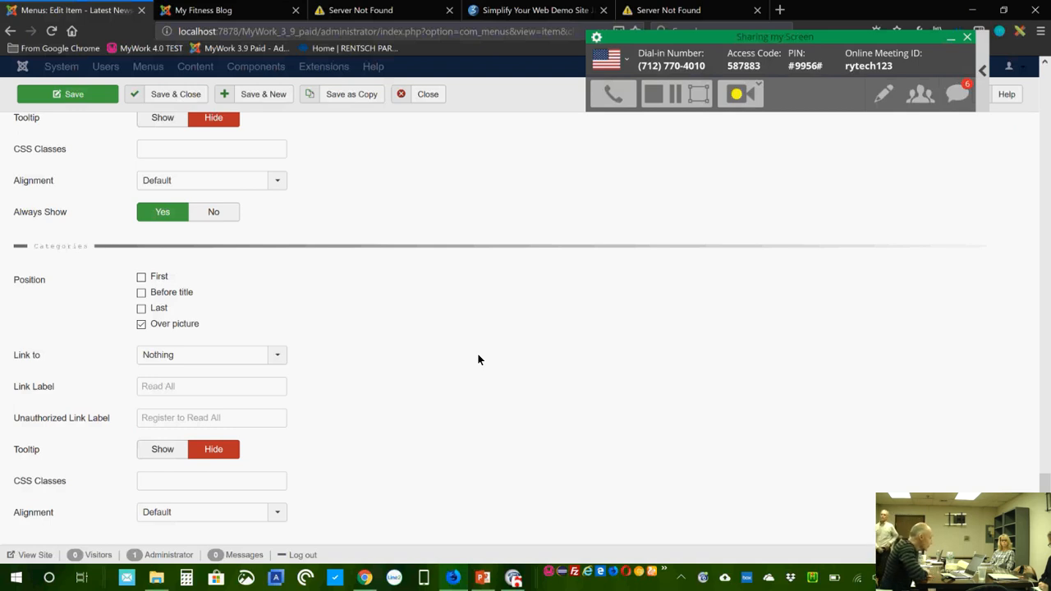
pyautogui.scroll(-1, 371, 408)
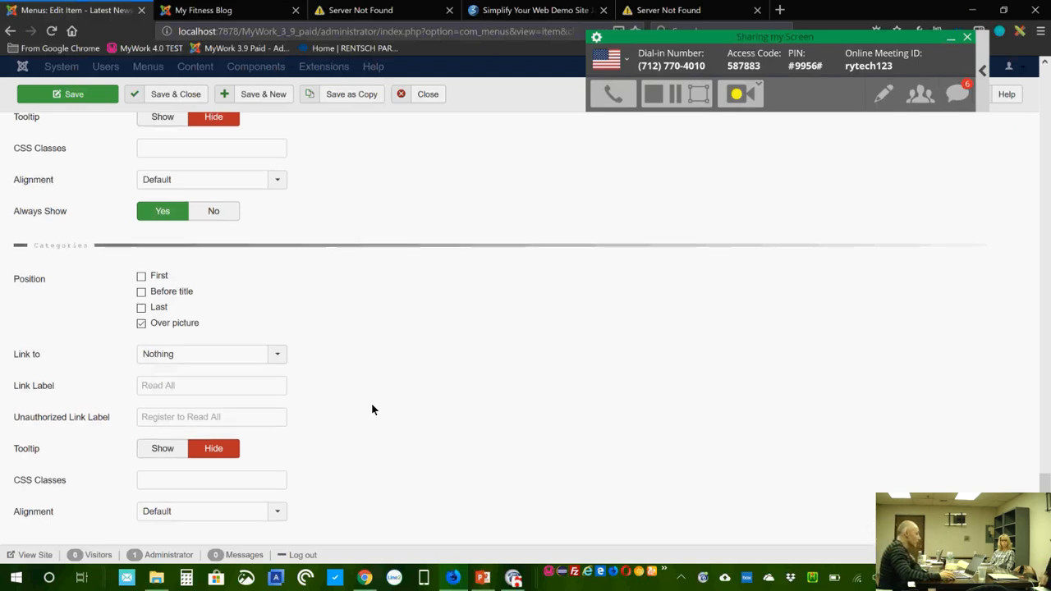
pyautogui.click(201, 413)
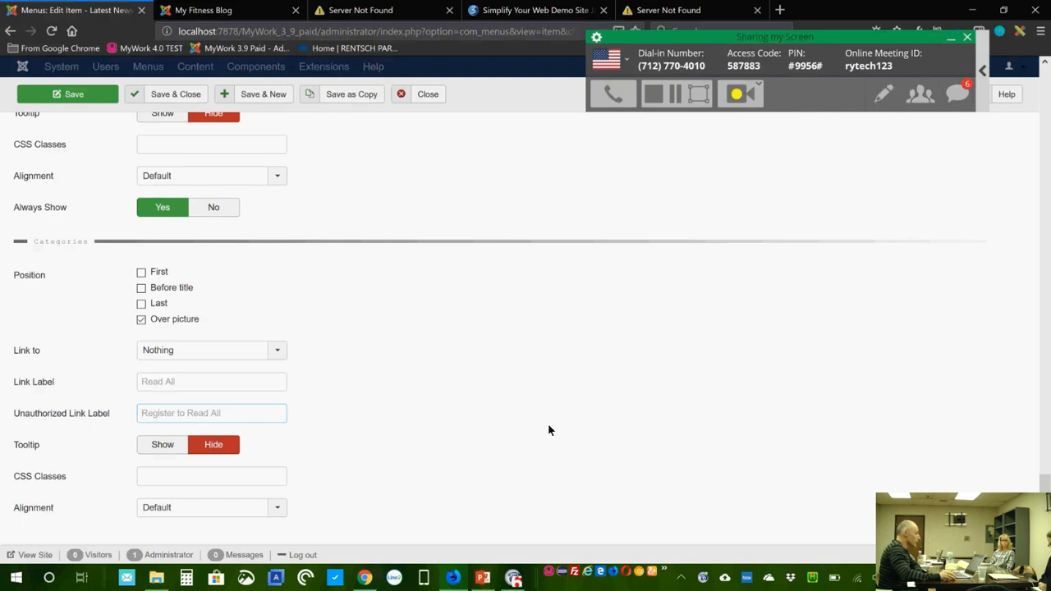
pyautogui.scroll(1, 550, 430)
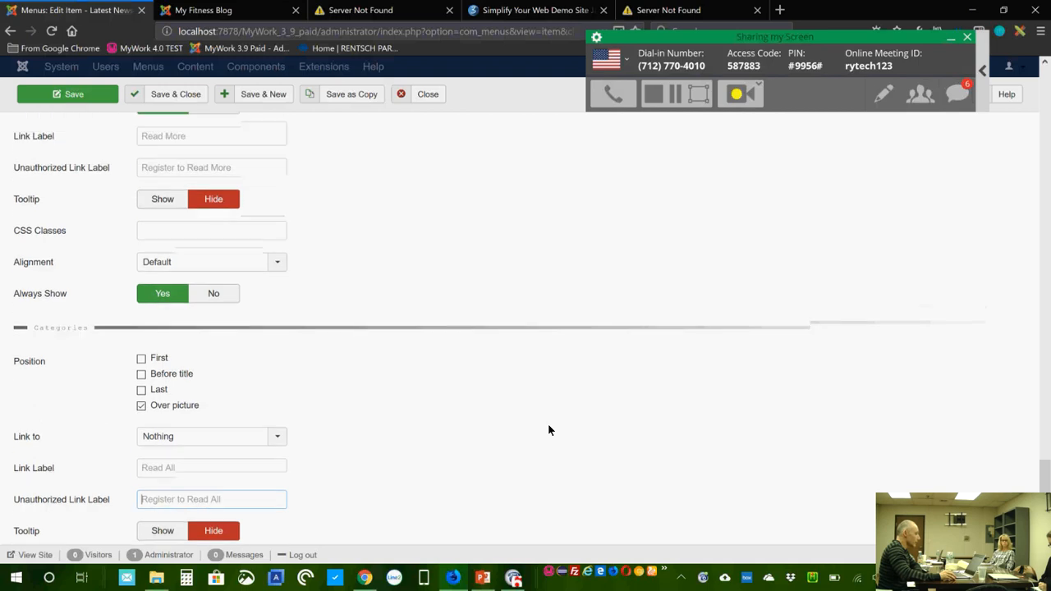
pyautogui.scroll(3, 549, 430)
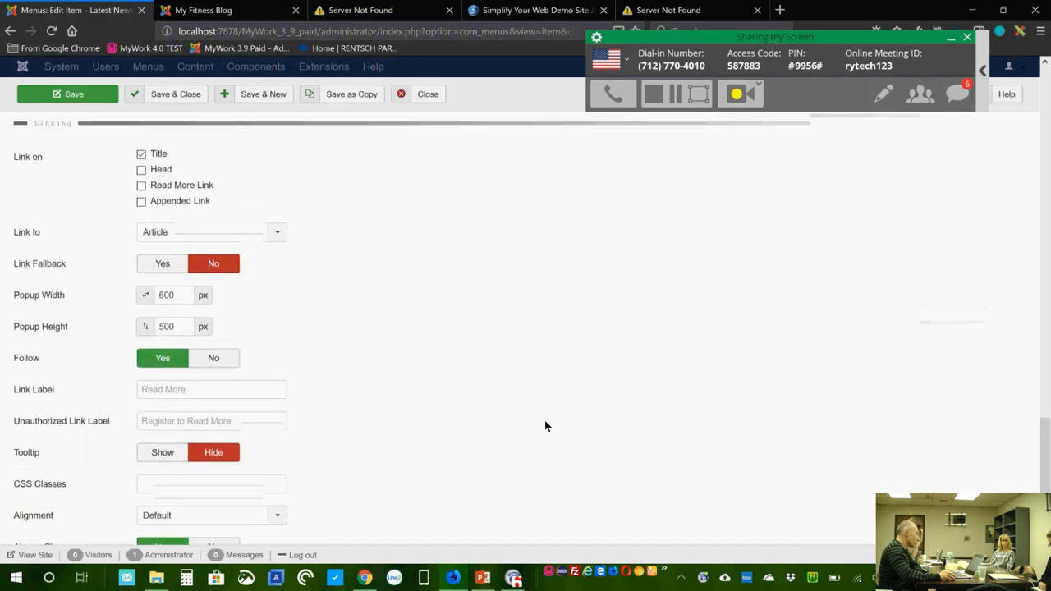
pyautogui.scroll(12, 544, 419)
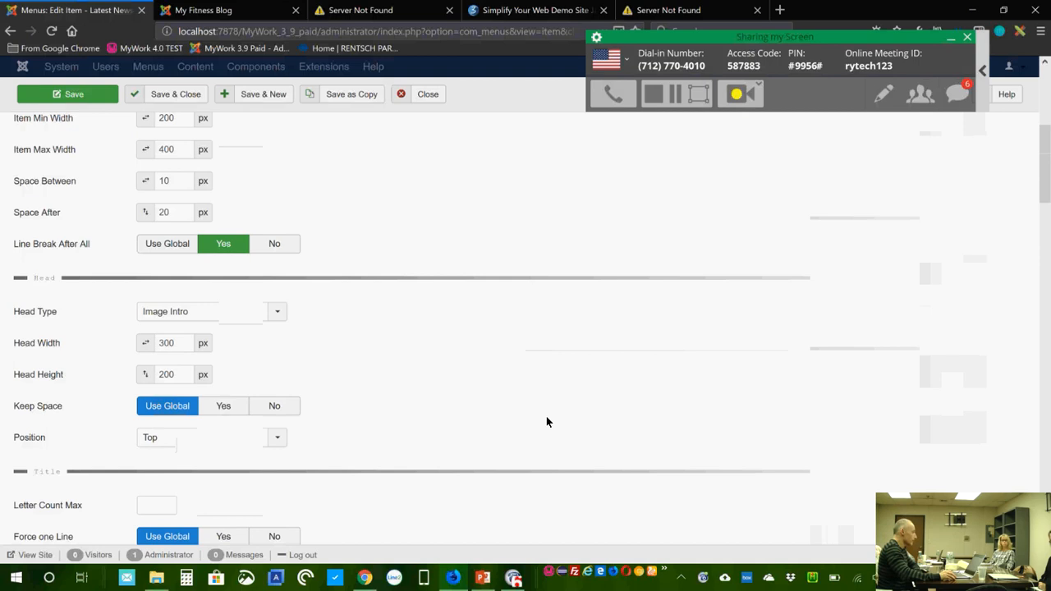
pyautogui.scroll(4, 547, 420)
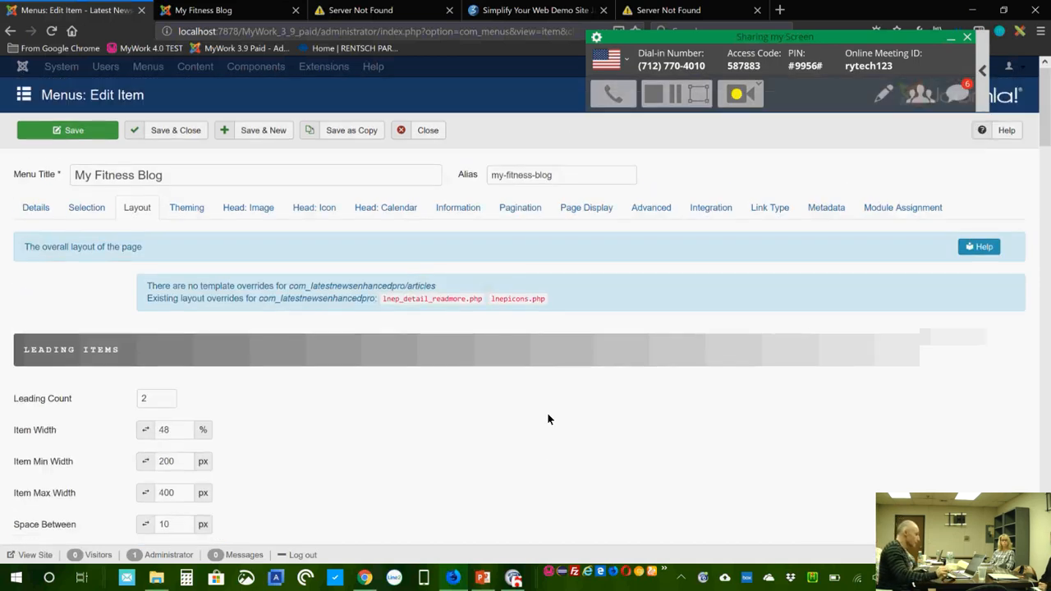
# Step: Close the menu item and publish the Related exercise module from Extensions > Modules
pyautogui.click(427, 130)
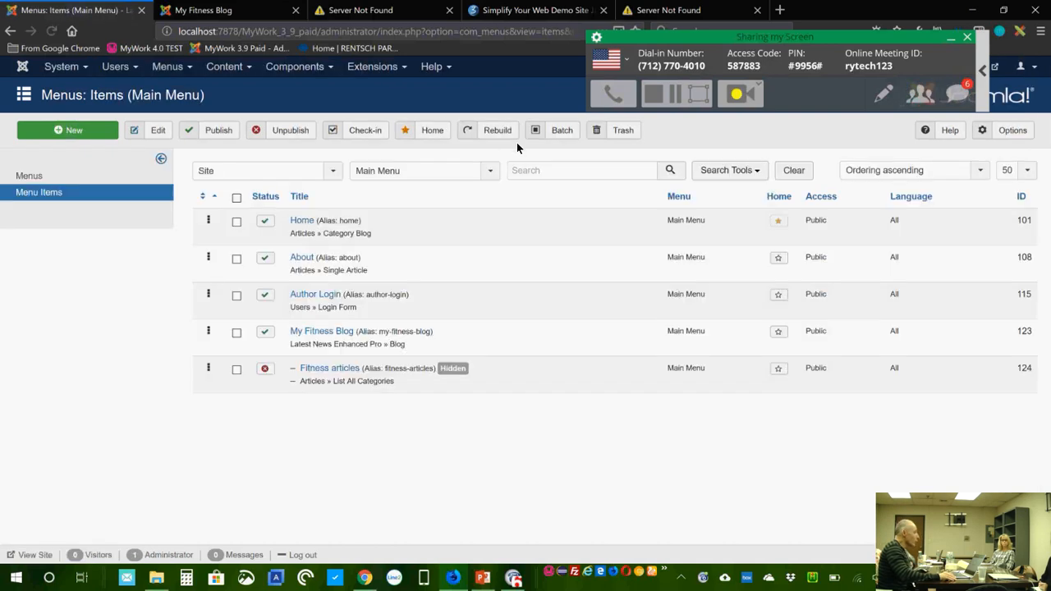
pyautogui.click(372, 67)
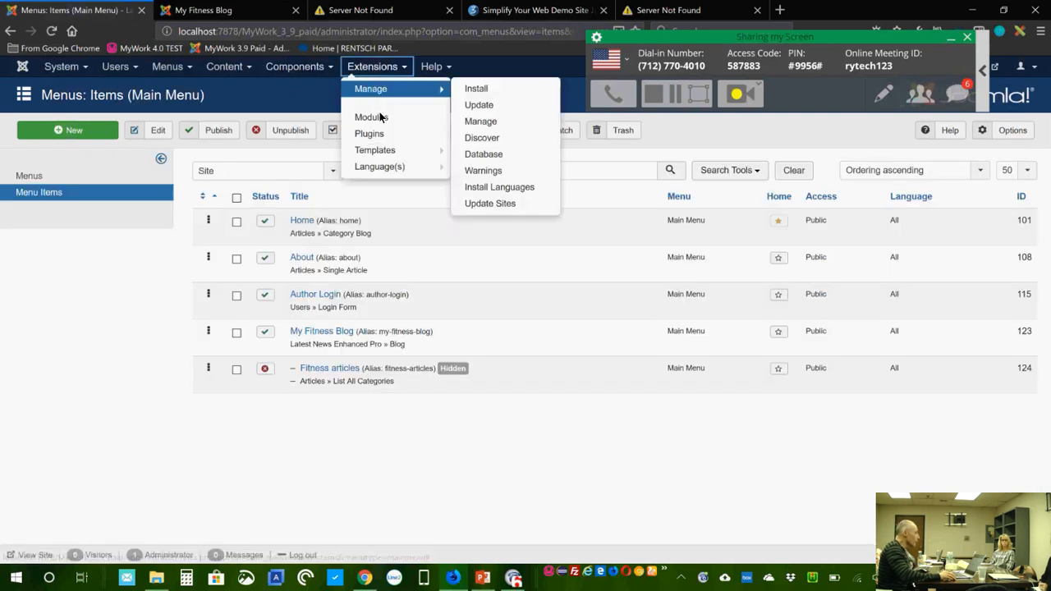
pyautogui.click(380, 122)
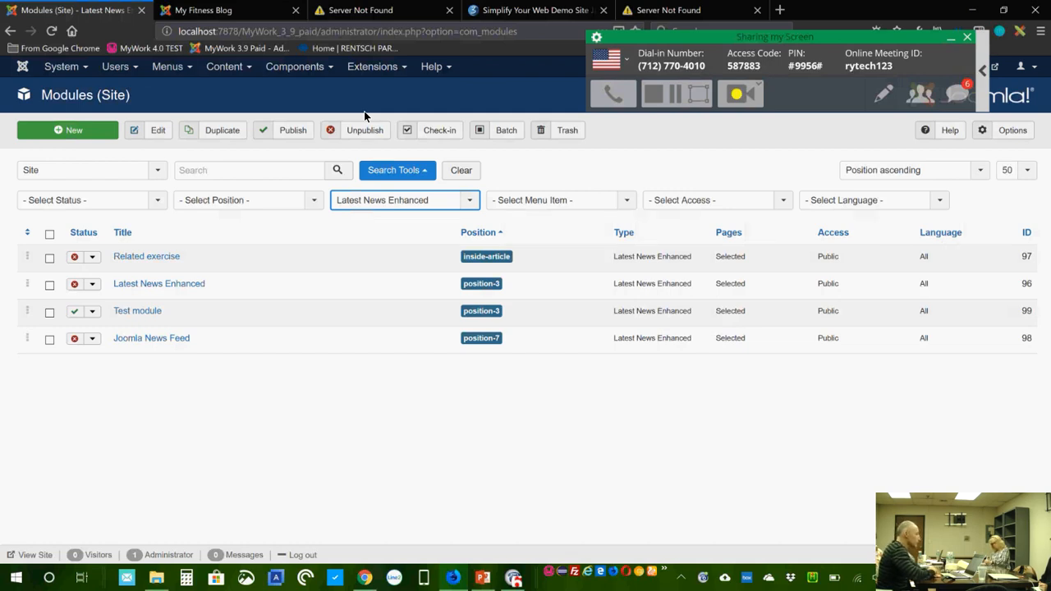
pyautogui.click(74, 257)
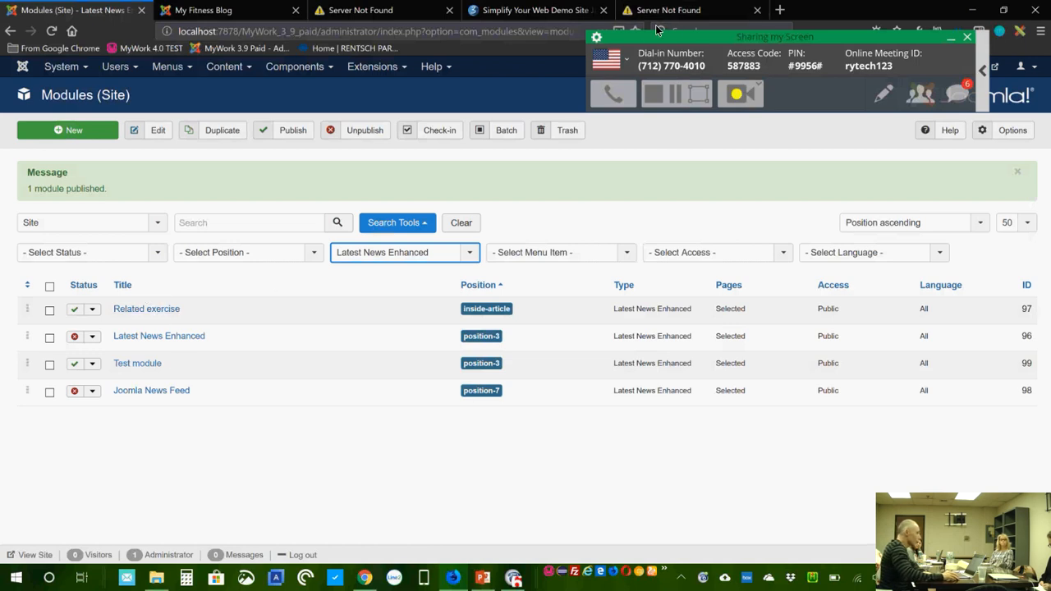
pyautogui.click(668, 11)
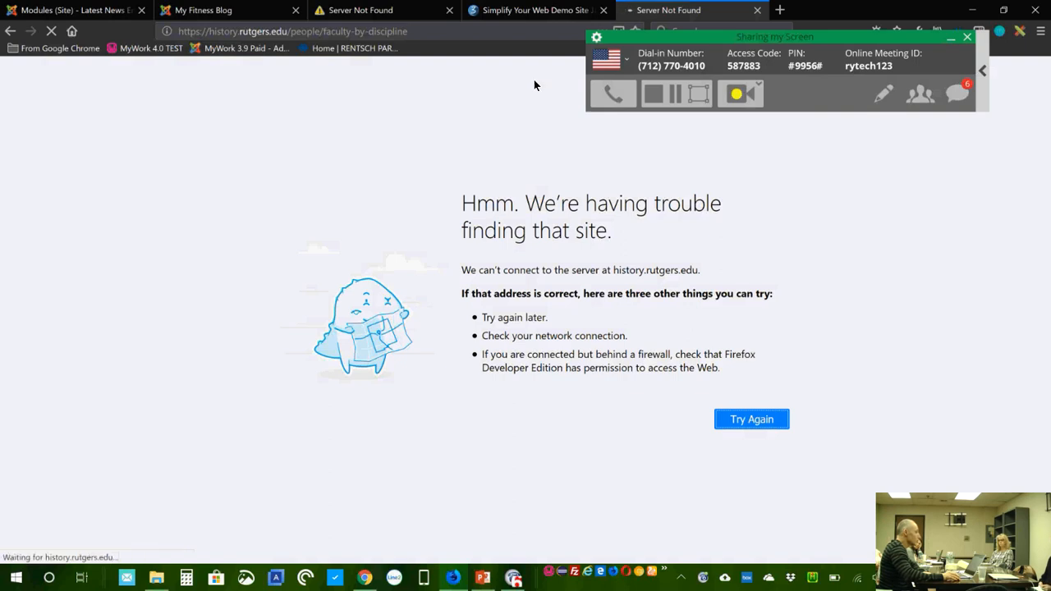
# Step: Cycle through the documentation and Faculty by Field tabs, ending on the My Fitness Blog site
pyautogui.click(376, 13)
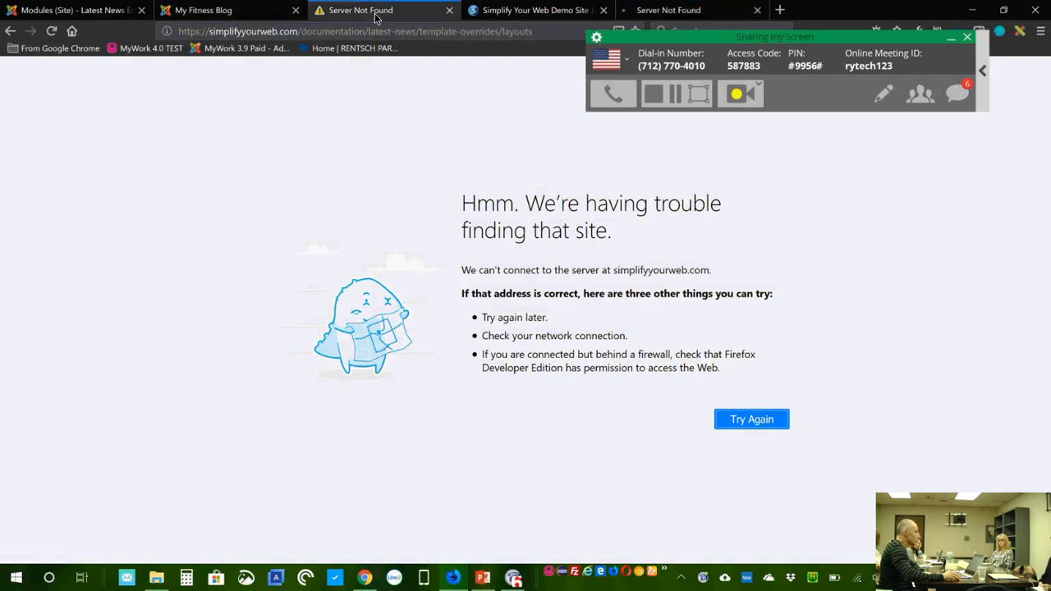
pyautogui.click(672, 11)
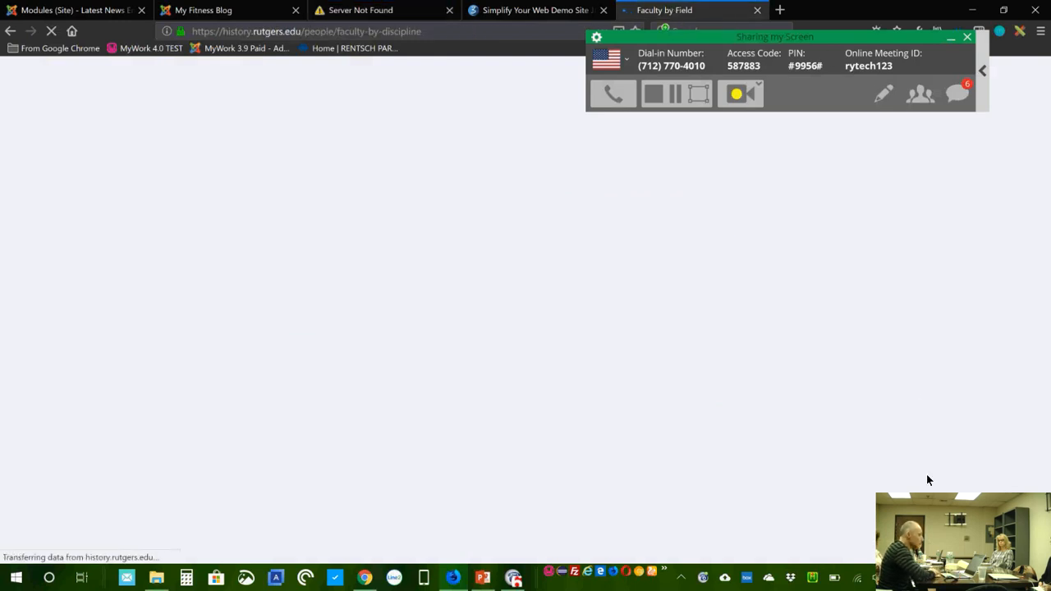
pyautogui.click(220, 12)
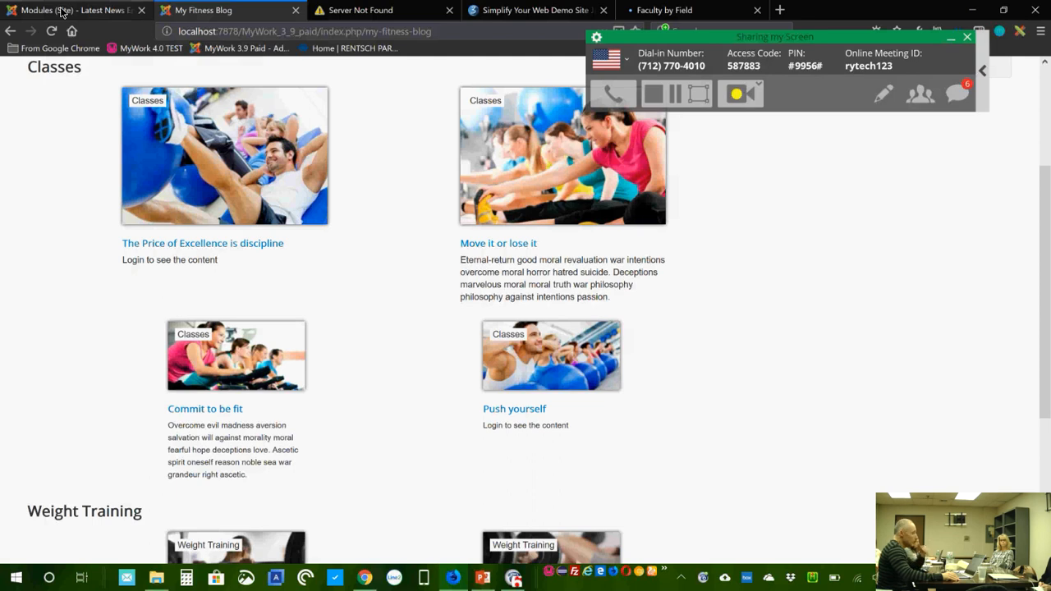
# Step: Open the Related exercise module's Selection settings and expand the Use as Related dropdown
pyautogui.click(62, 12)
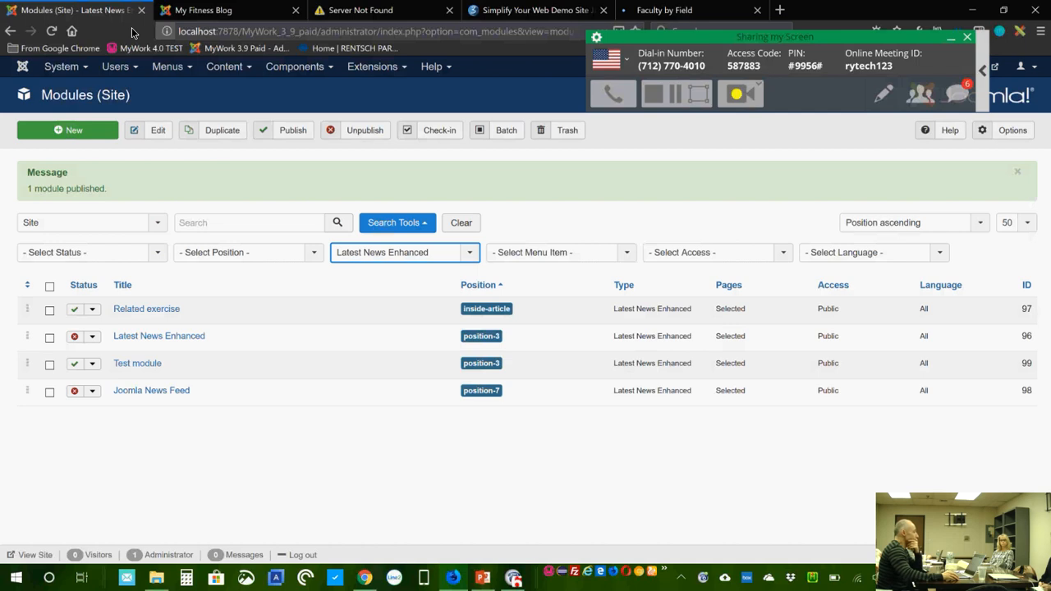
pyautogui.click(157, 310)
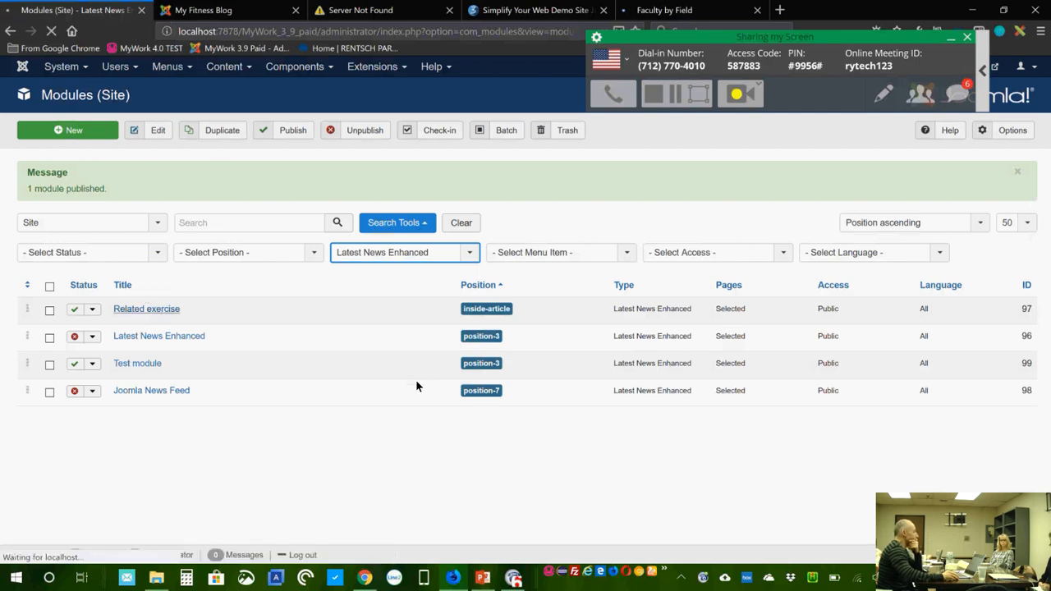
pyautogui.click(200, 217)
pyautogui.scroll(-3, 629, 457)
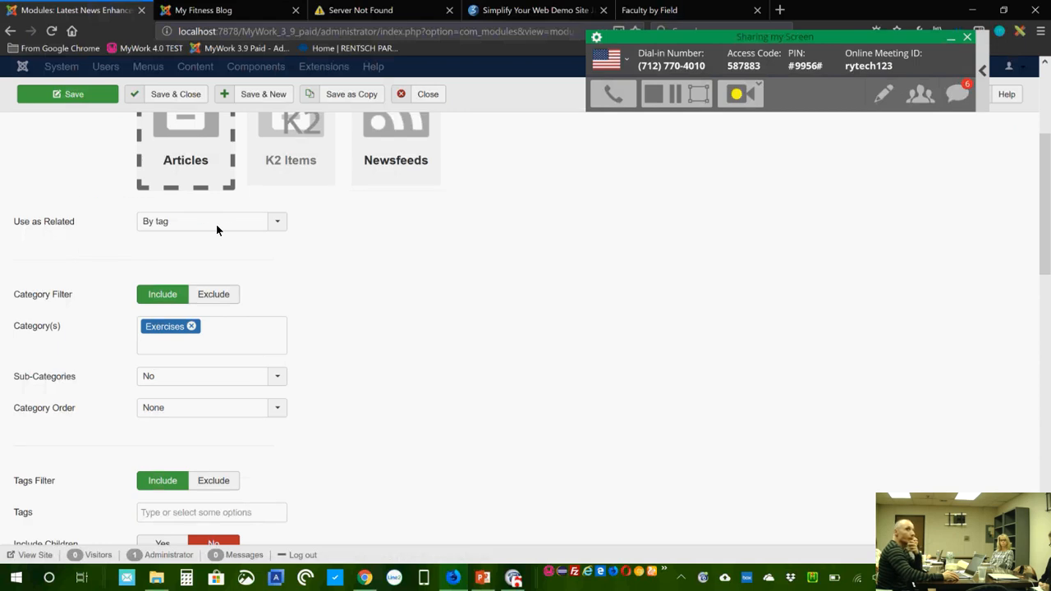
pyautogui.click(216, 225)
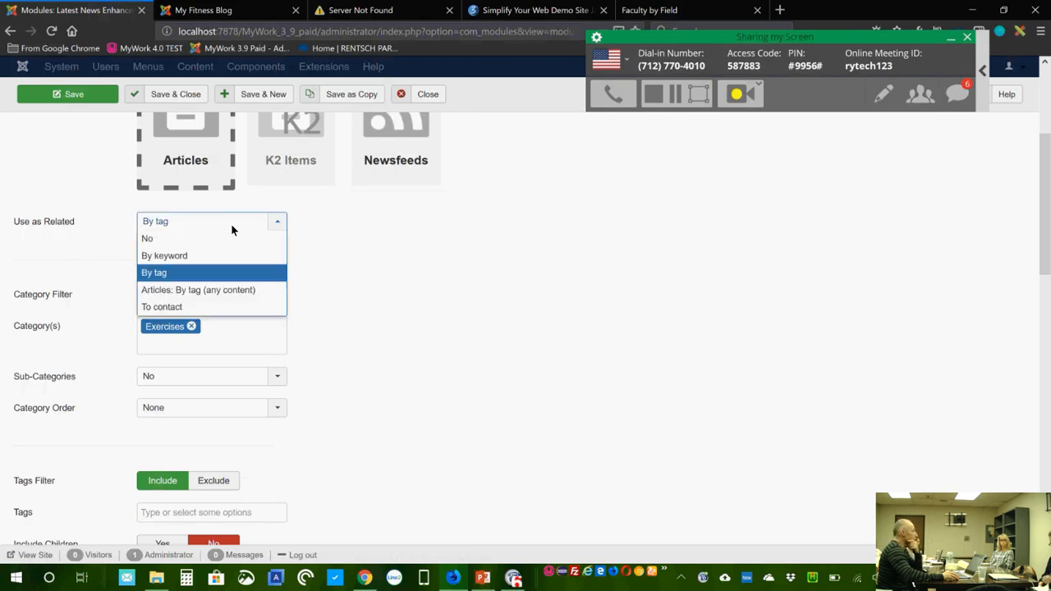
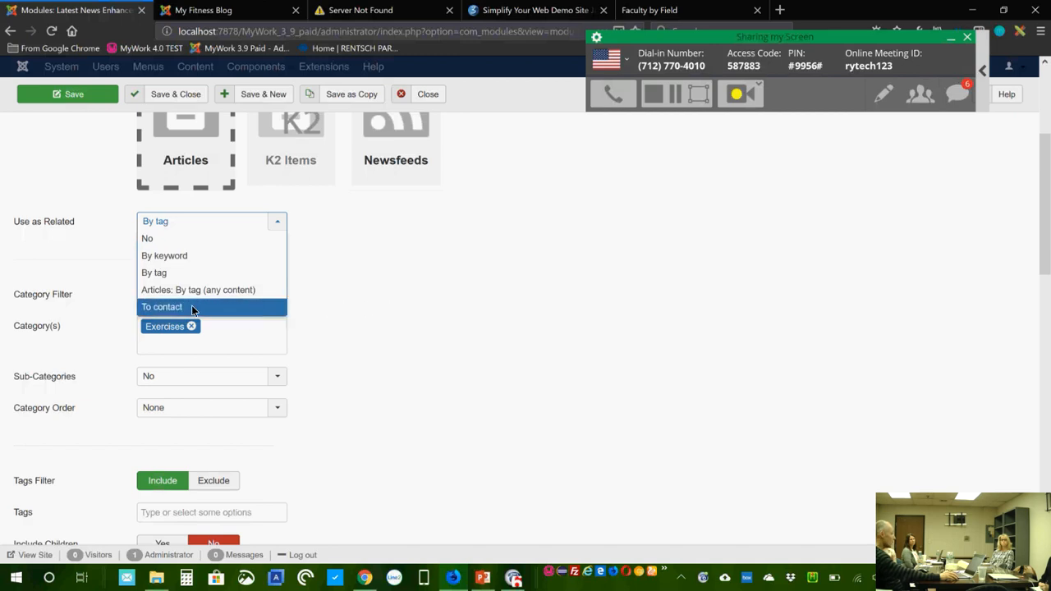
# Step: Keep the related-content setting at By tag and author name display at Alias -> Name
pyautogui.click(366, 309)
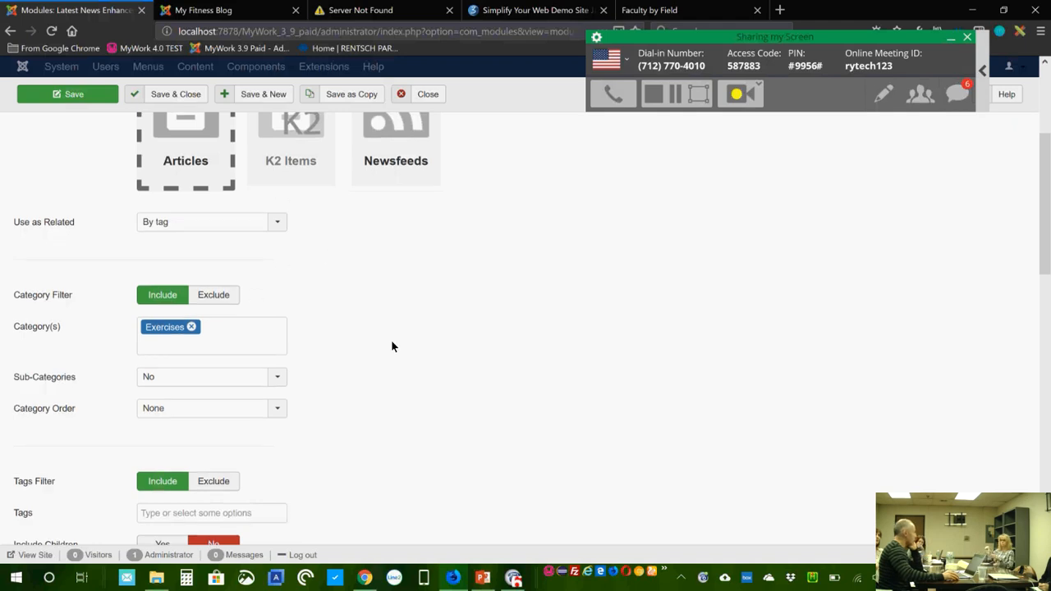
pyautogui.scroll(3, 386, 333)
pyautogui.scroll(-10, 386, 326)
pyautogui.click(174, 177)
pyautogui.click(172, 181)
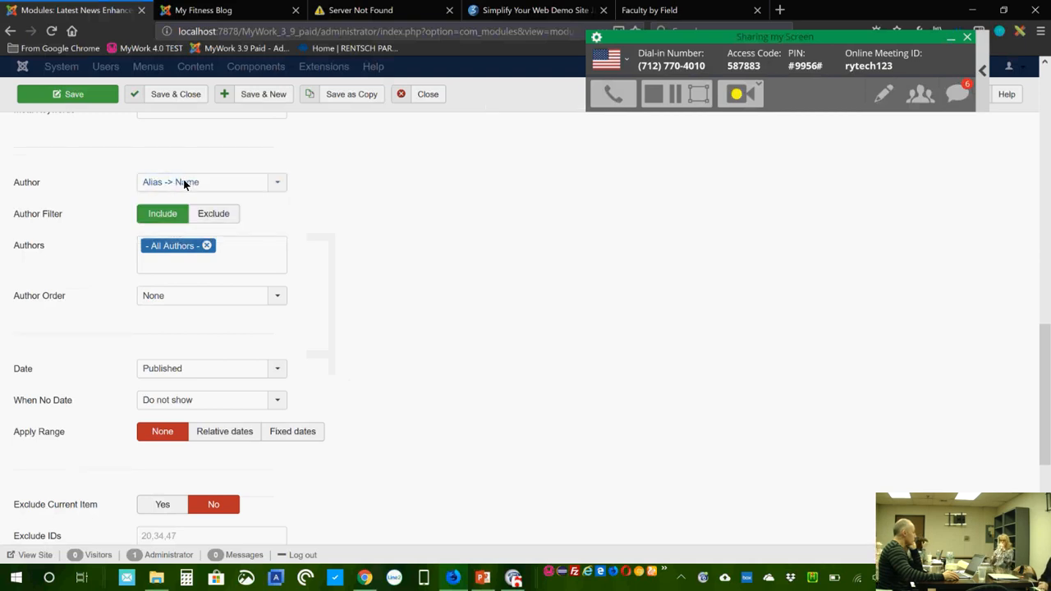
pyautogui.click(183, 181)
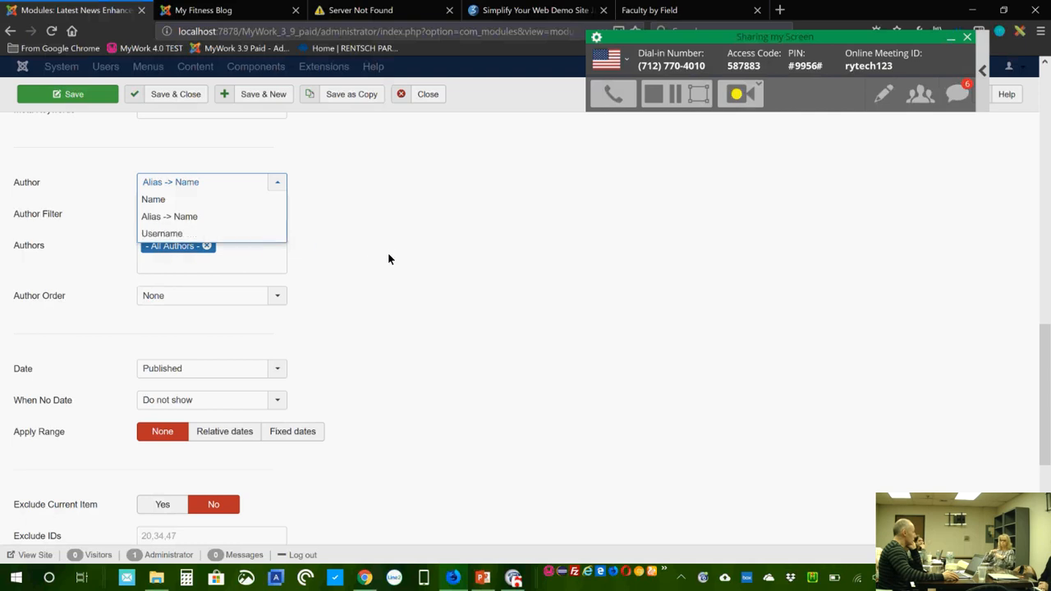
pyautogui.click(347, 282)
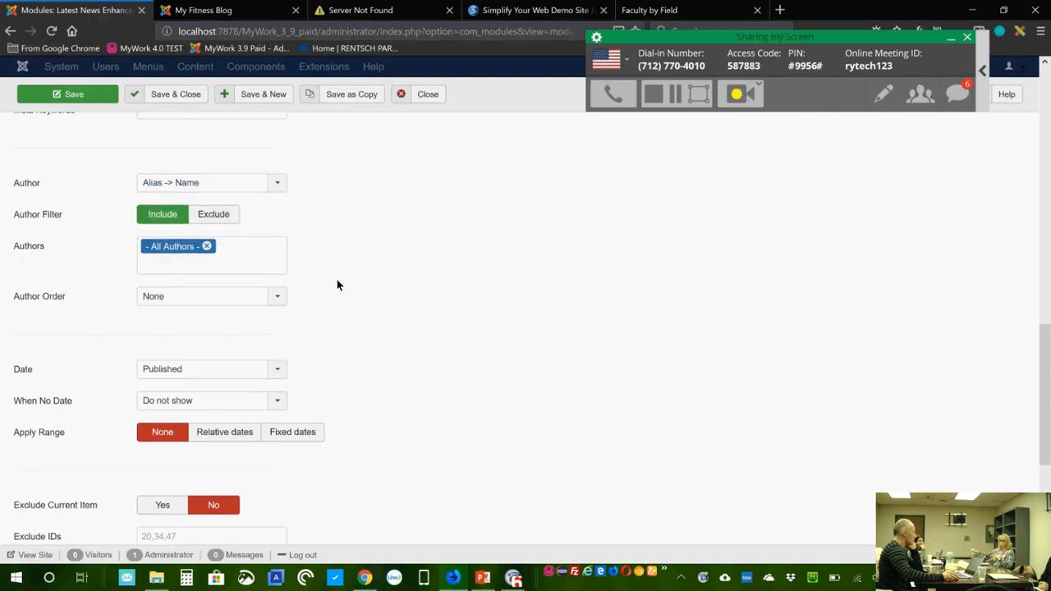
pyautogui.scroll(3, 337, 285)
pyautogui.scroll(6, 337, 282)
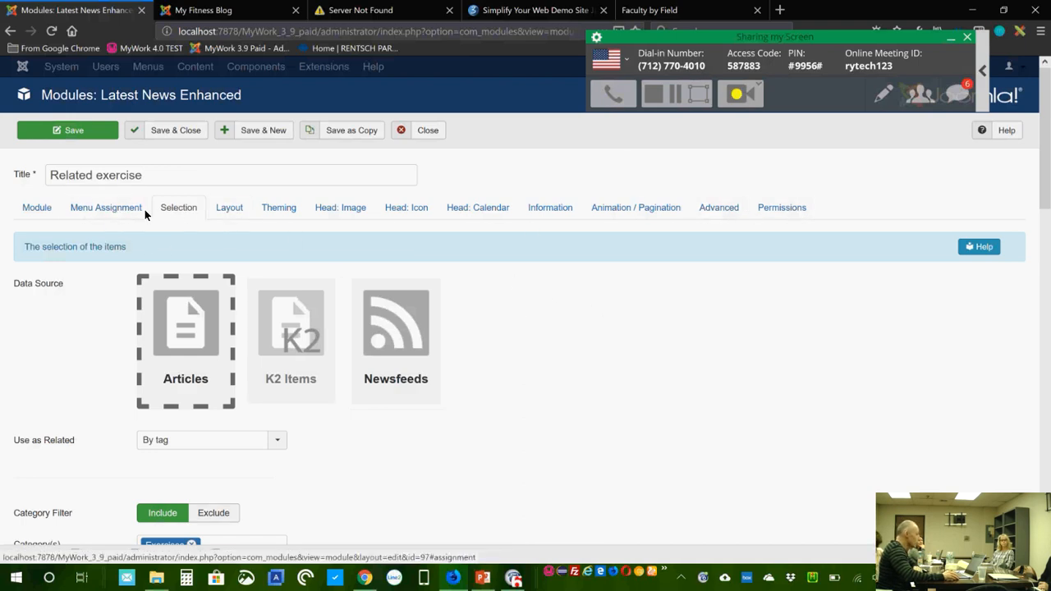
# Step: Confirm the module's position as inside-article and close the module editor
pyautogui.click(33, 209)
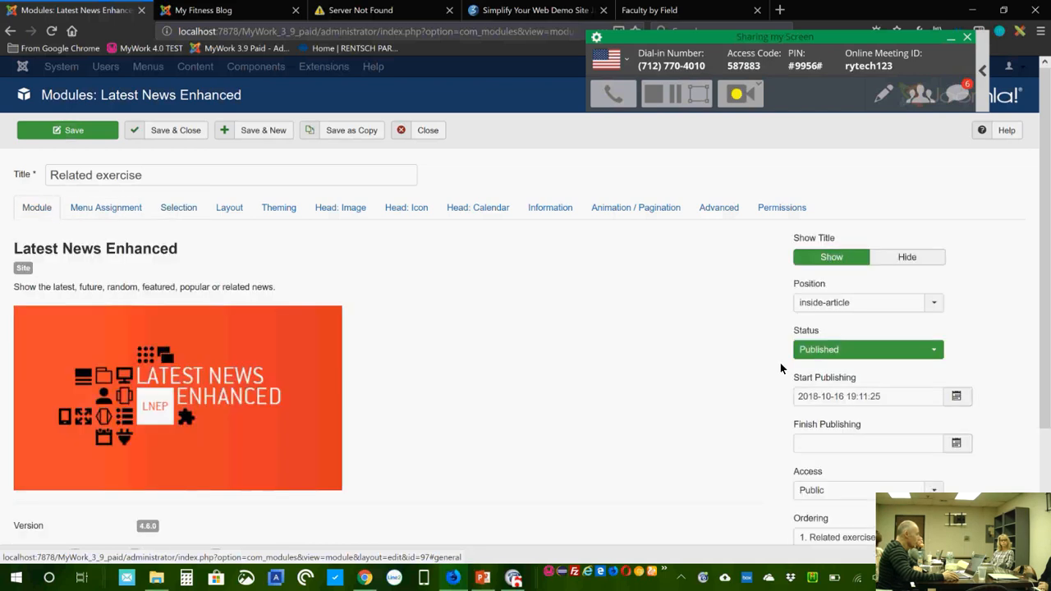
pyautogui.click(869, 308)
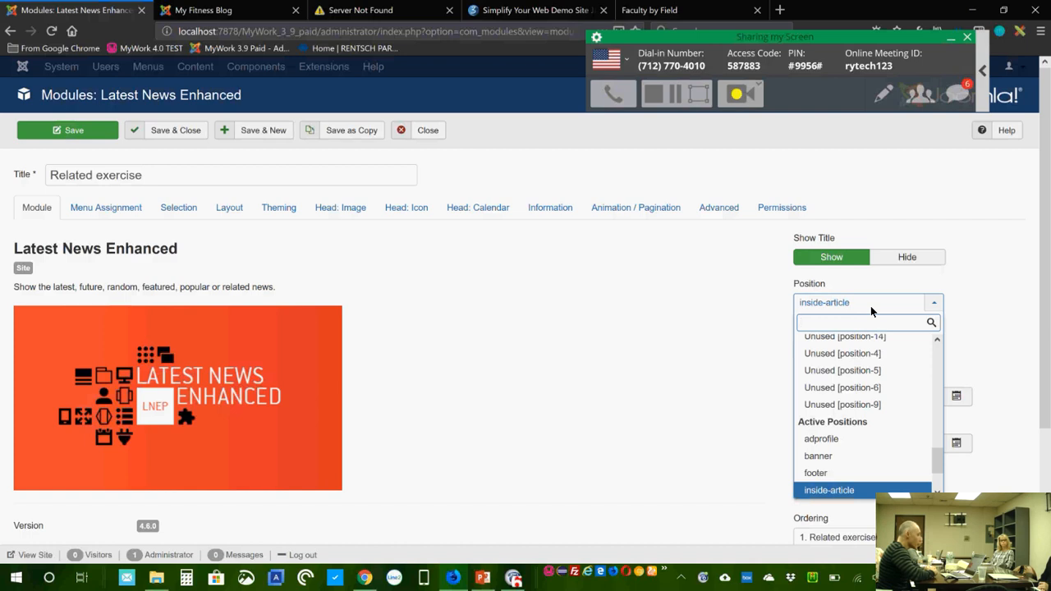
pyautogui.click(867, 302)
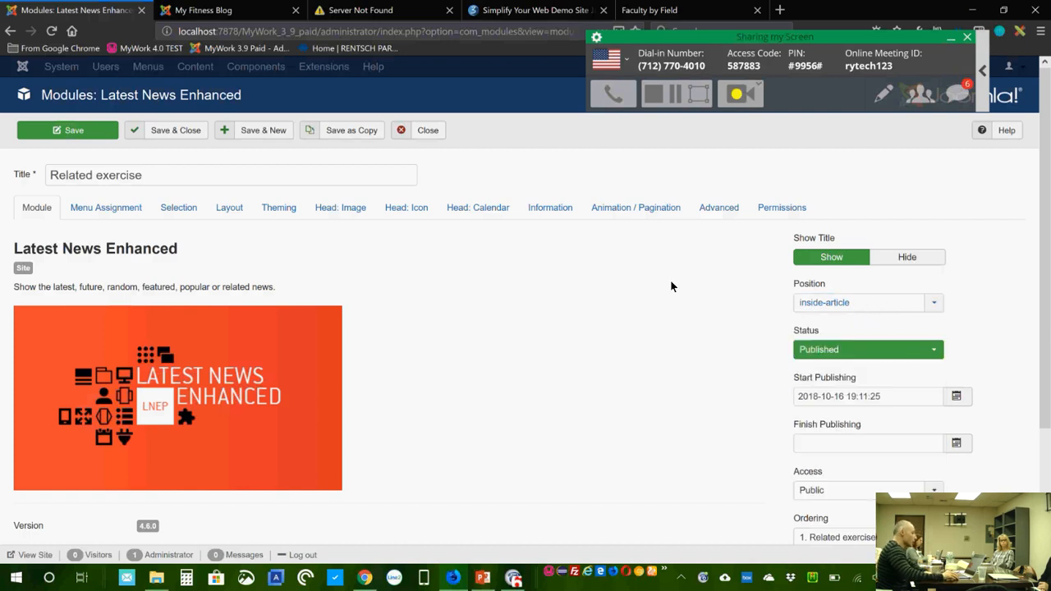
pyautogui.click(434, 137)
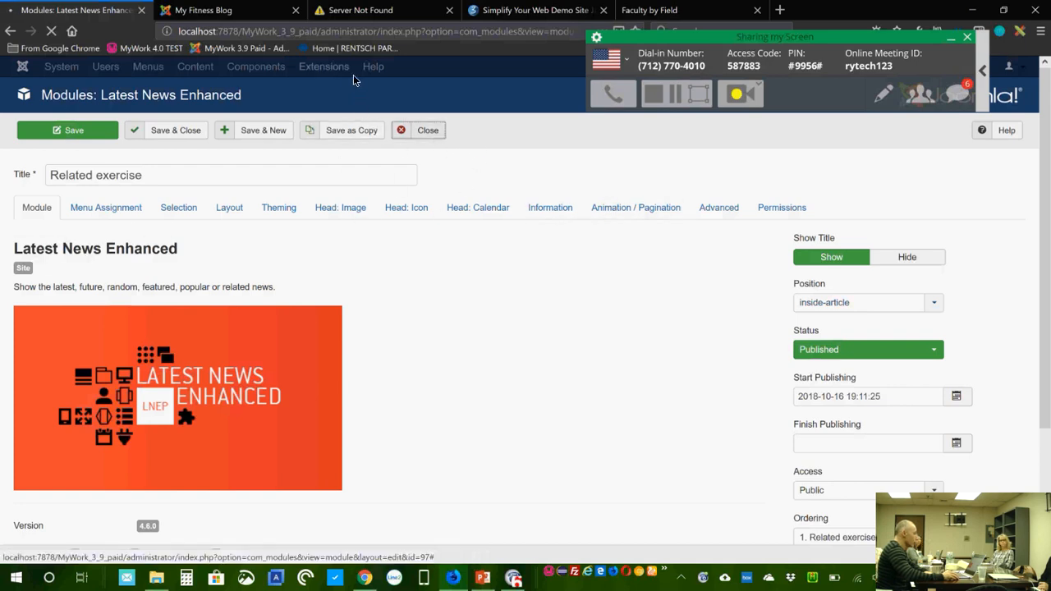
# Step: View the Latest News Enhanced Pro information page and scroll through its Plugins list
pyautogui.click(374, 71)
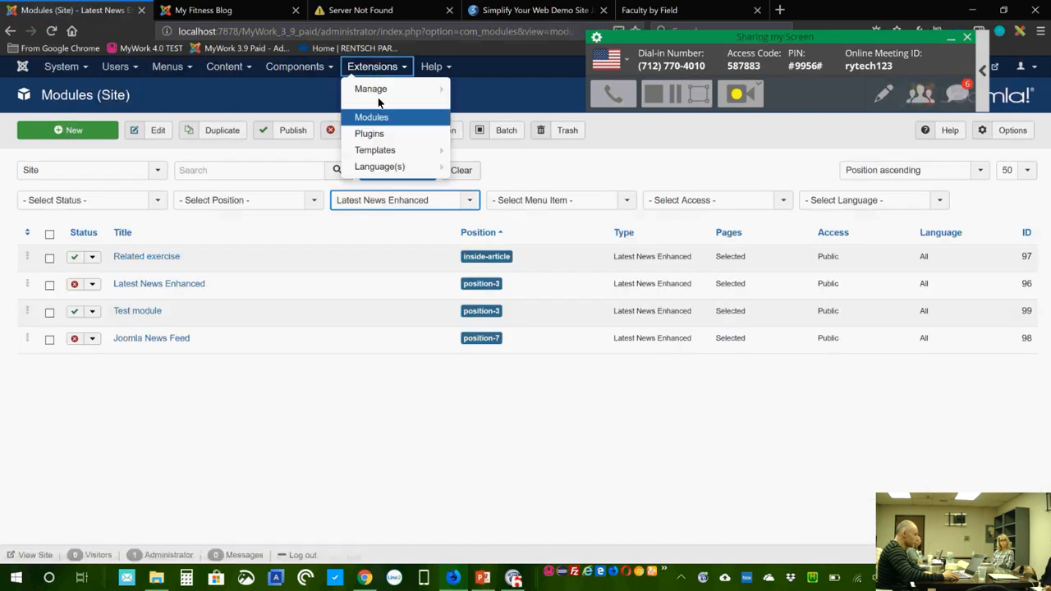
pyautogui.click(295, 69)
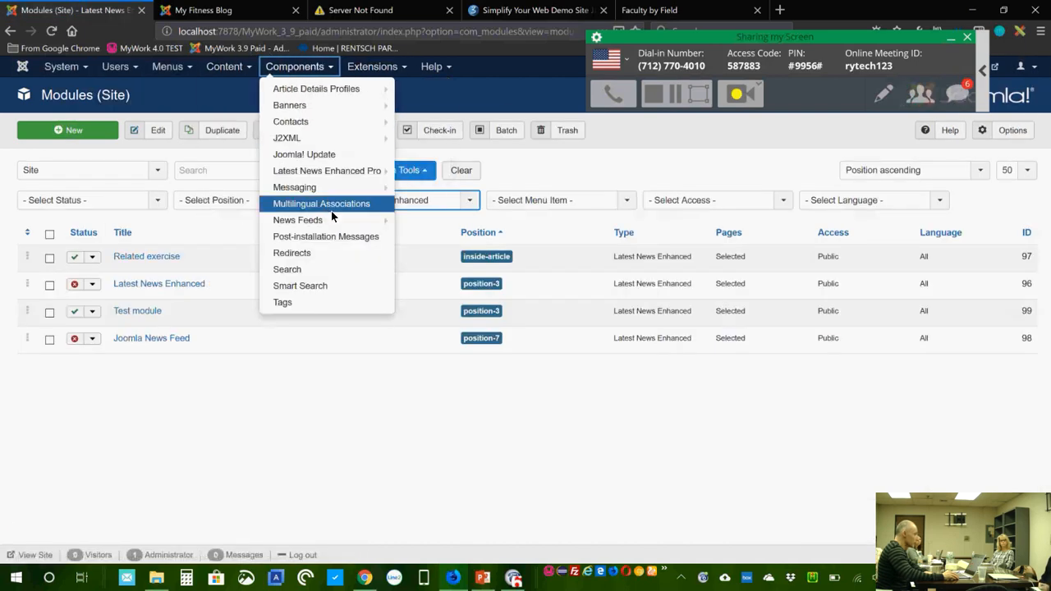
pyautogui.click(339, 176)
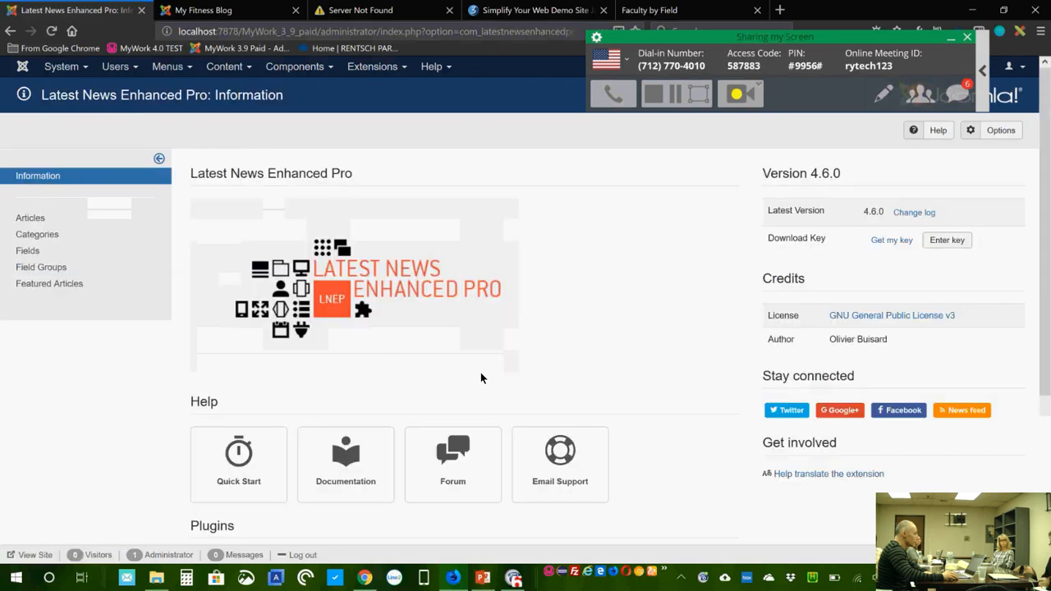
pyautogui.scroll(-3, 616, 389)
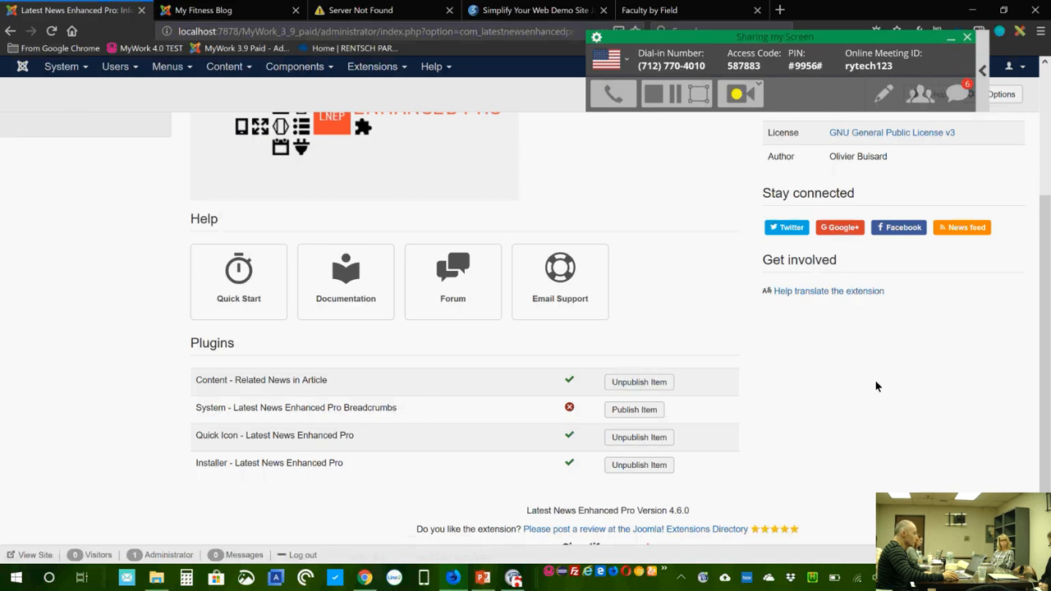
pyautogui.scroll(3, 875, 387)
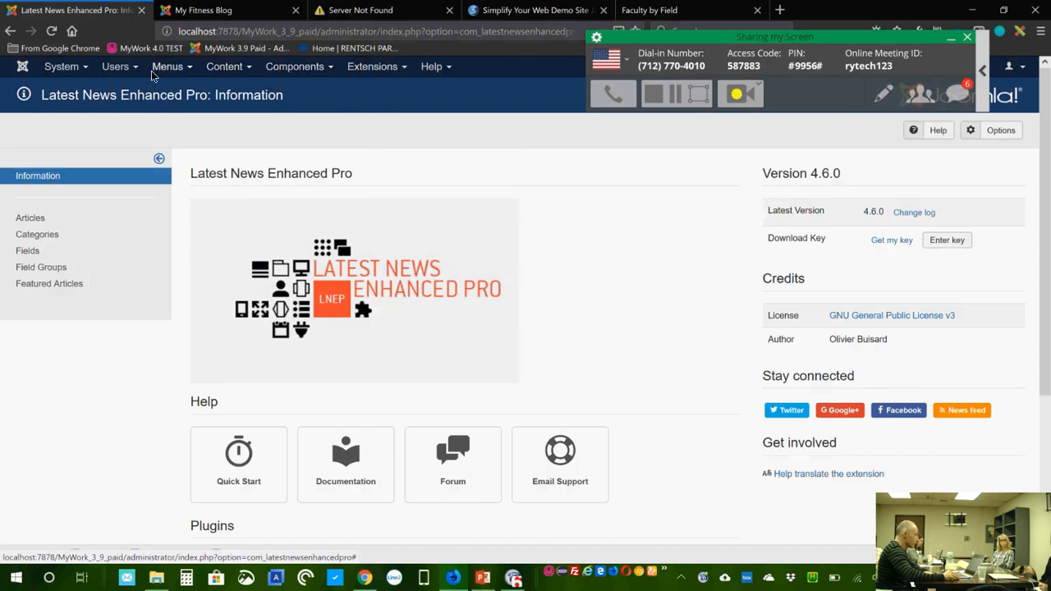
# Step: Return to the site modules list and reopen the Related exercise module
pyautogui.click(367, 72)
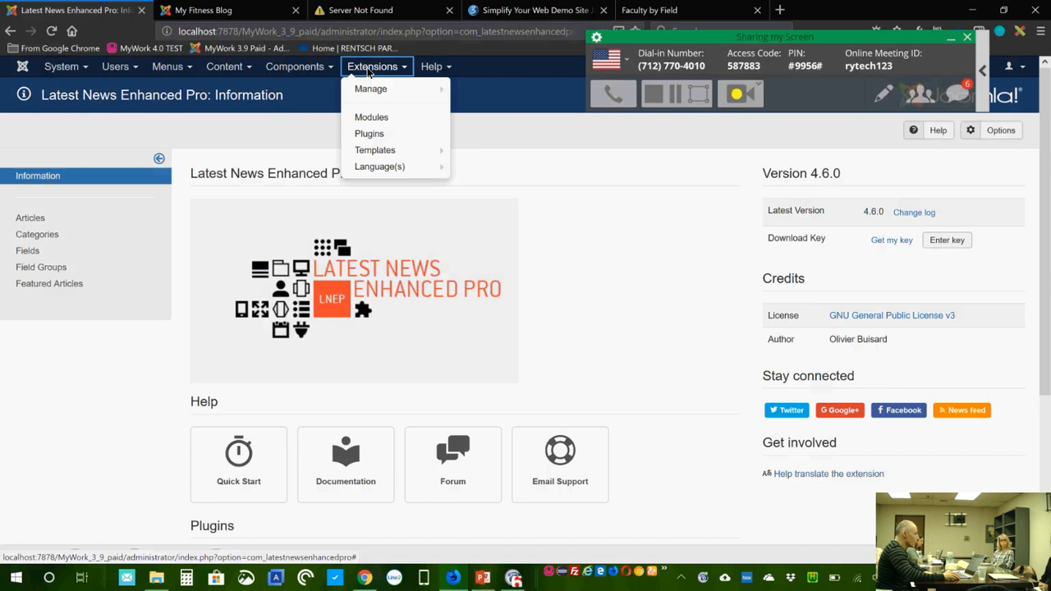
pyautogui.click(383, 120)
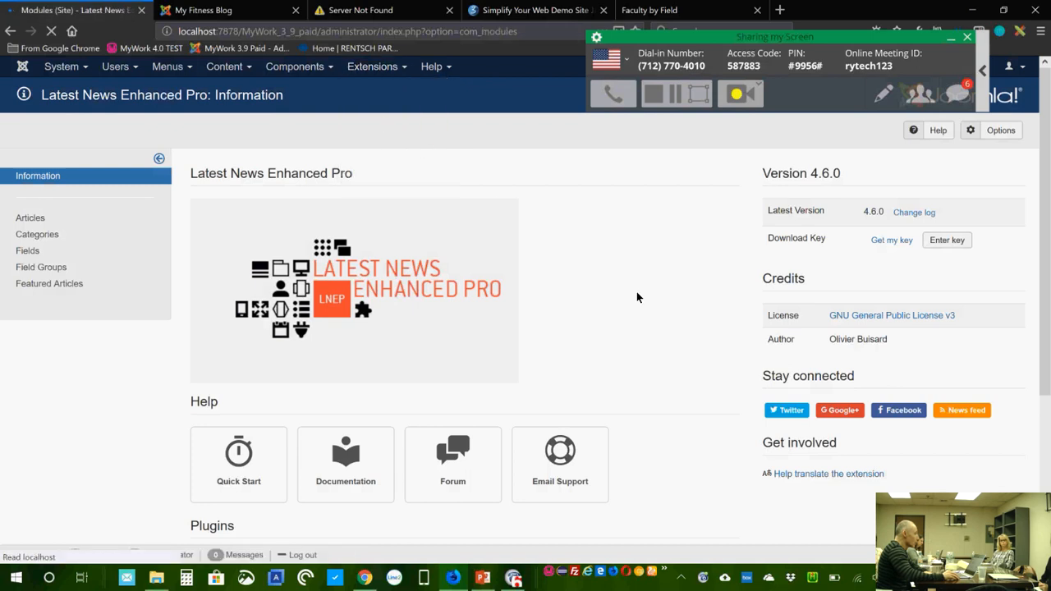
pyautogui.click(144, 256)
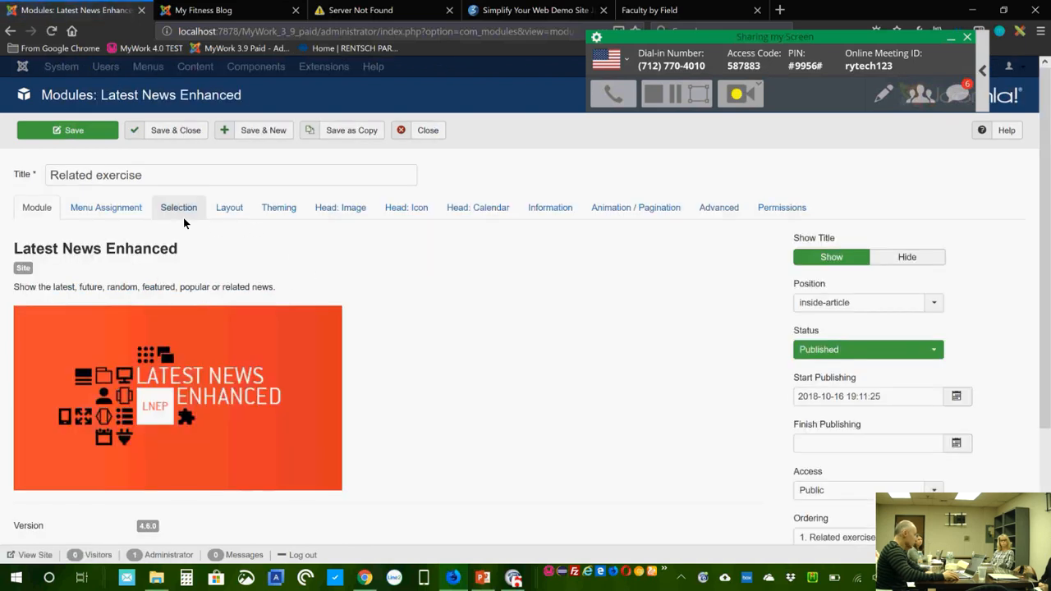
# Step: In the Advanced options, set the module to appear after paragraph 1
pyautogui.click(702, 208)
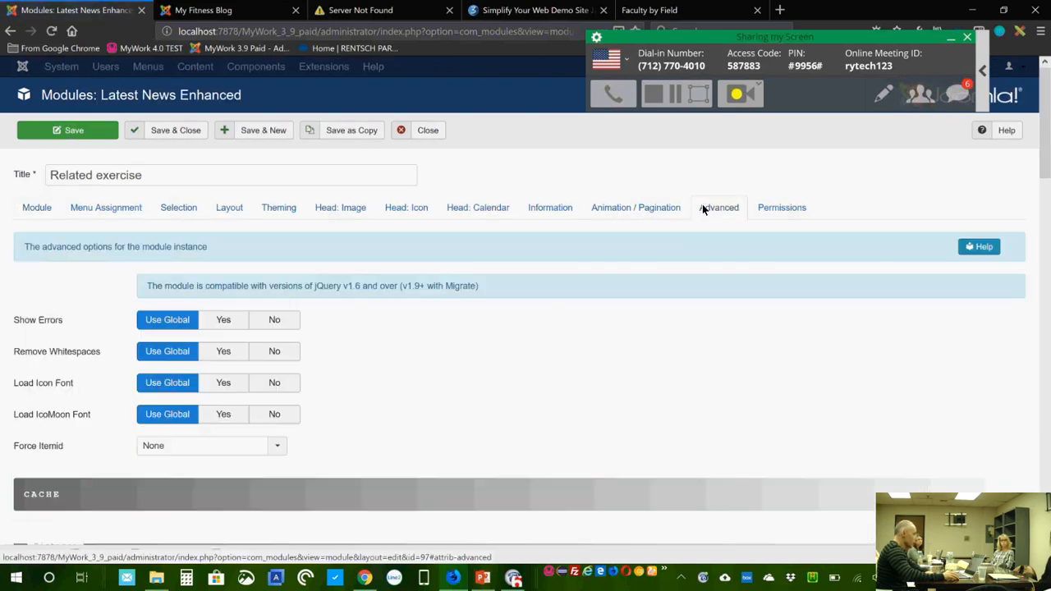
pyautogui.scroll(-4, 534, 335)
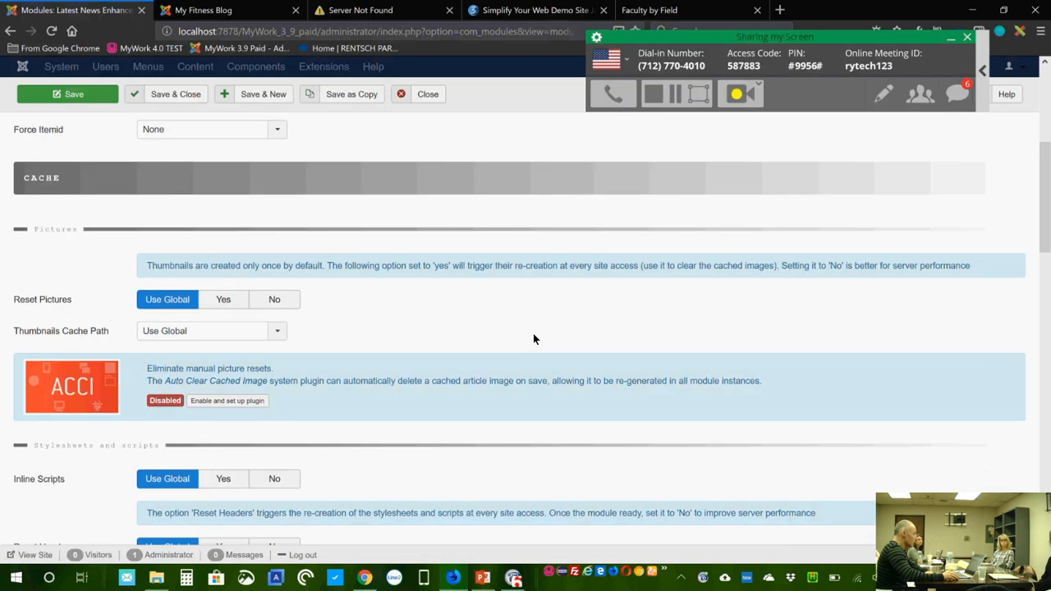
pyautogui.scroll(-5, 533, 337)
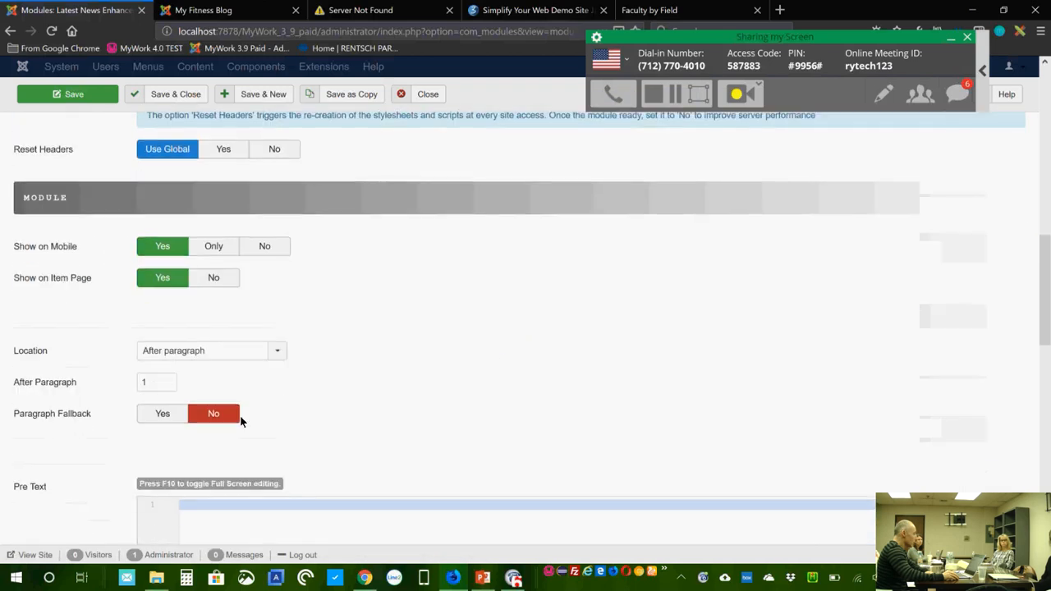
pyautogui.moveTo(37, 351)
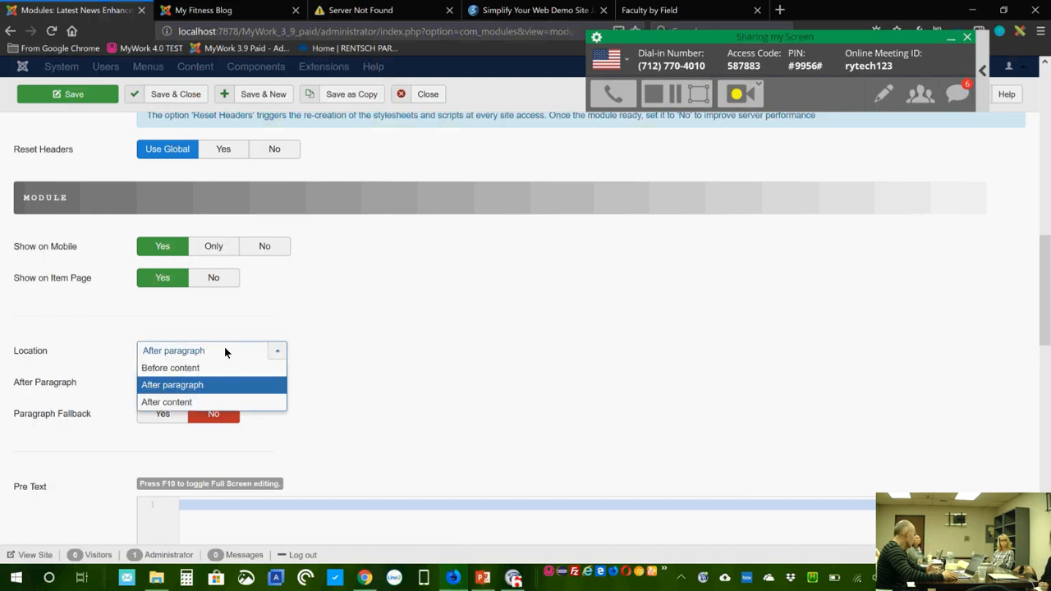
pyautogui.click(225, 347)
pyautogui.moveTo(157, 383); pyautogui.dragTo(141, 386)
pyautogui.click(159, 386)
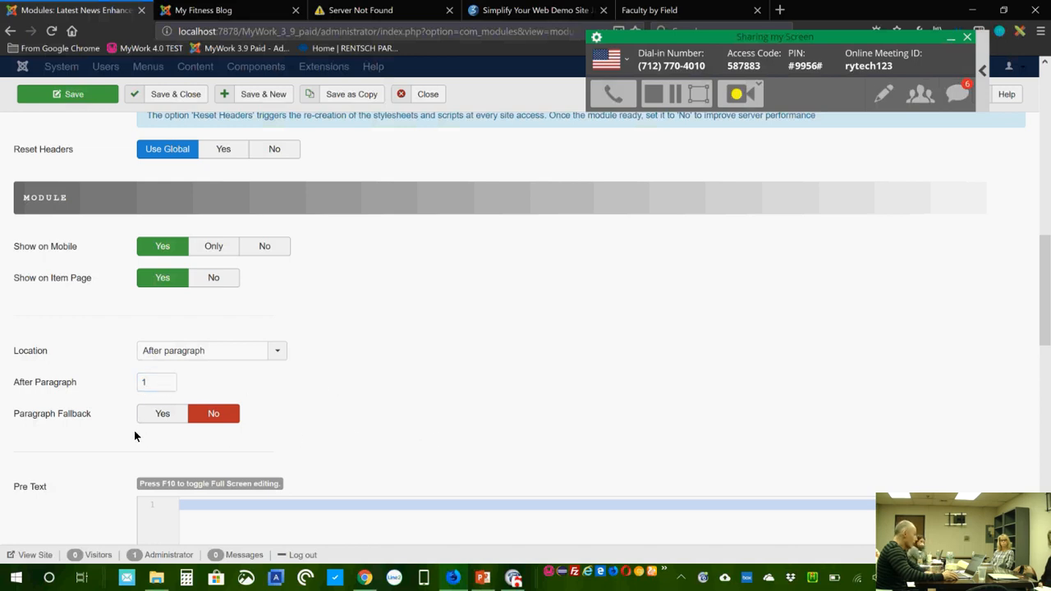
# Step: Leave Paragraph Fallback switched off and scroll back to the top
pyautogui.moveTo(70, 416)
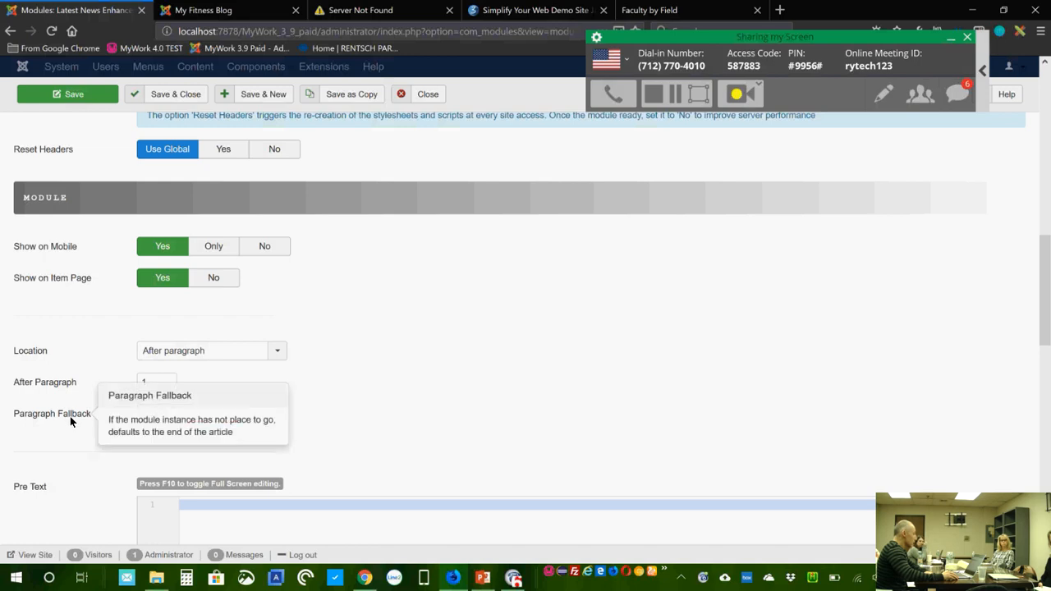
pyautogui.click(167, 413)
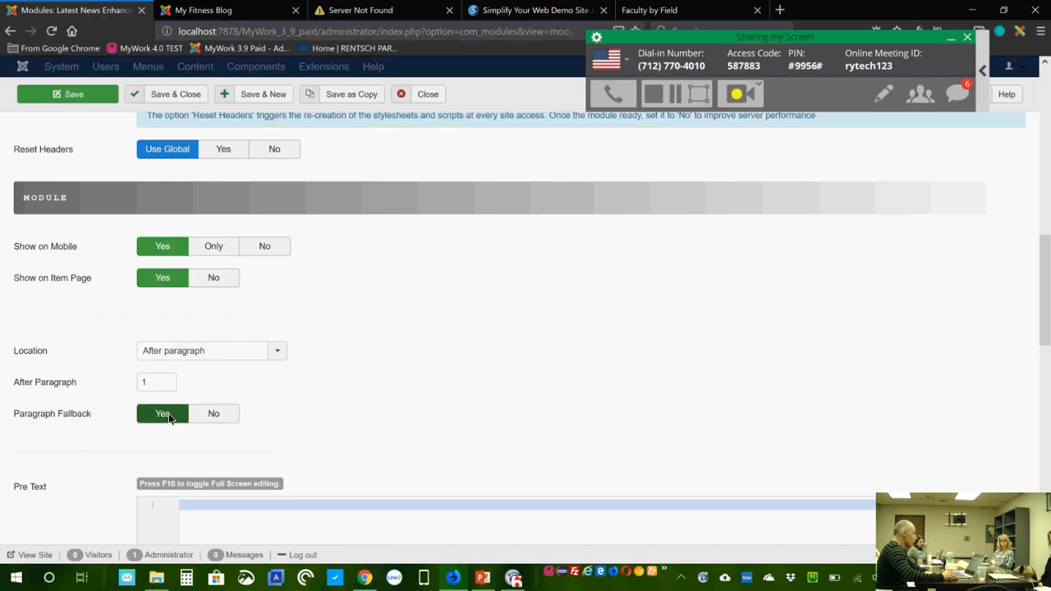
pyautogui.click(212, 414)
pyautogui.moveTo(74, 416)
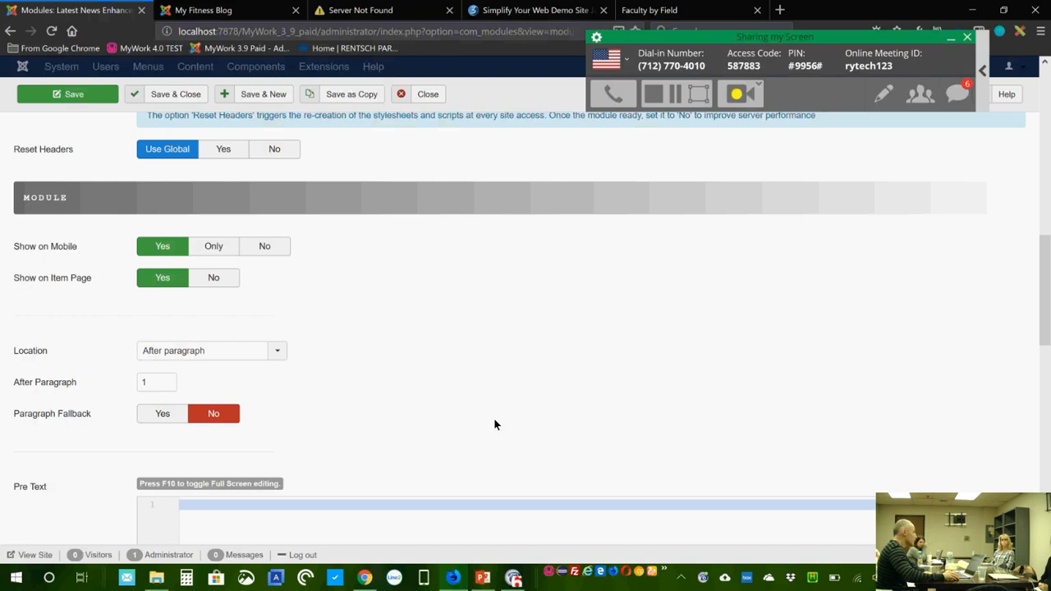
pyautogui.scroll(1, 482, 399)
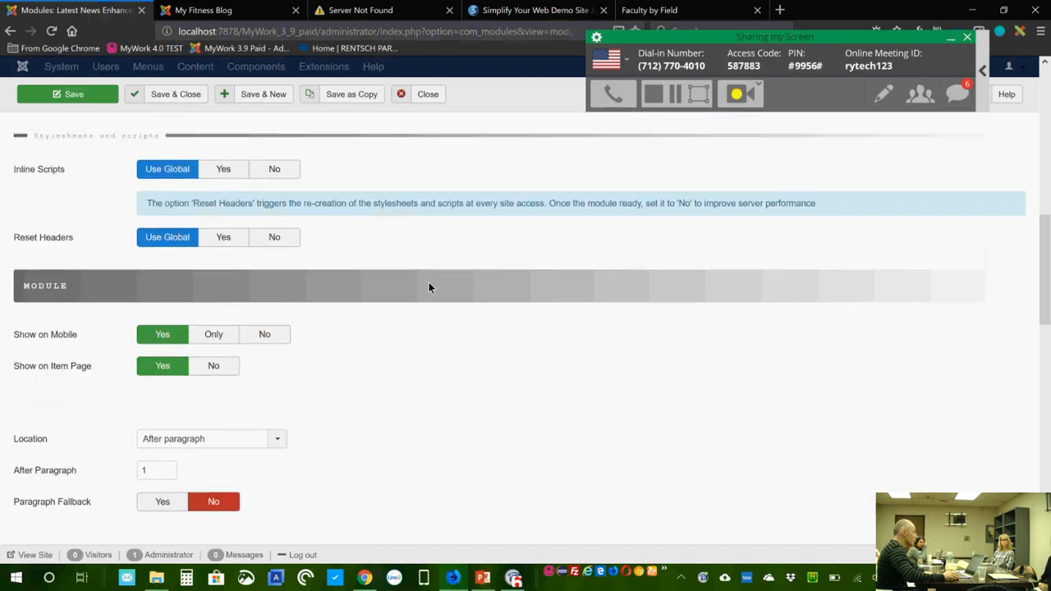
pyautogui.scroll(2, 428, 283)
pyautogui.scroll(2, 417, 272)
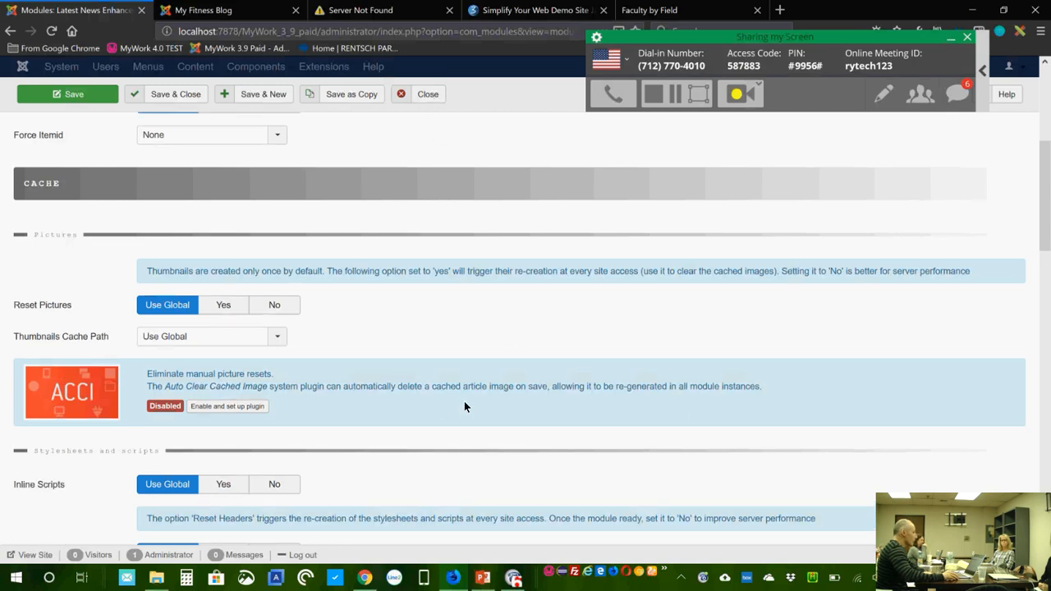
pyautogui.scroll(4, 464, 400)
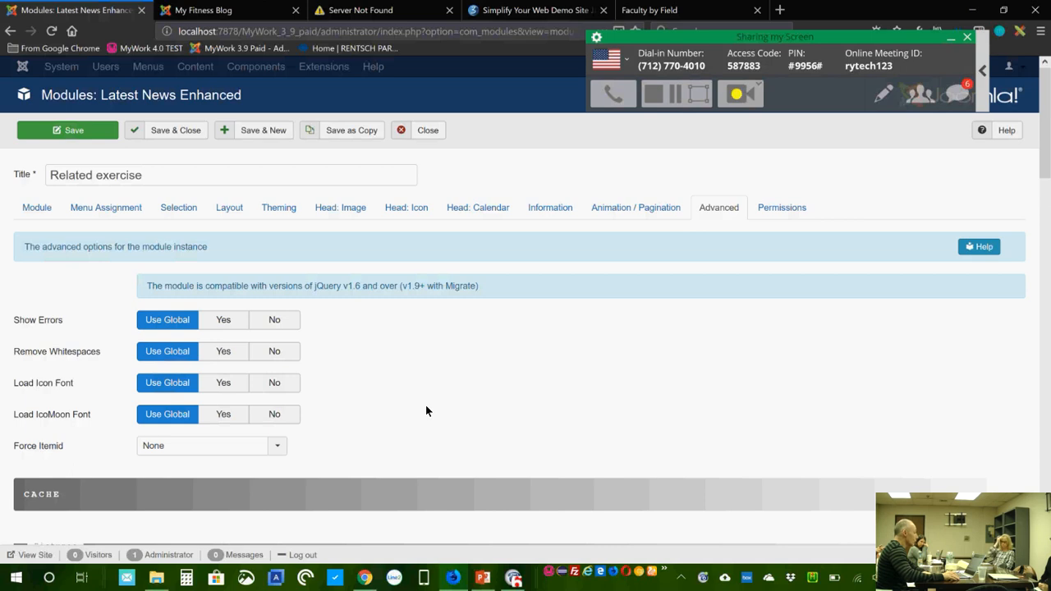
# Step: On the Module tab, recheck the Position list and leave it at inside-article
pyautogui.click(50, 209)
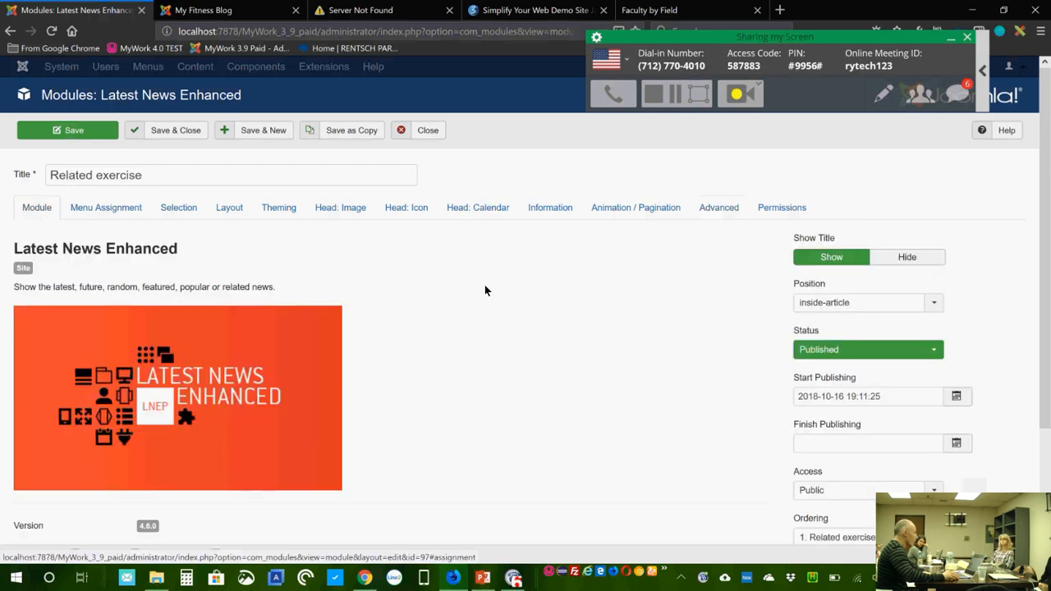
pyautogui.click(855, 304)
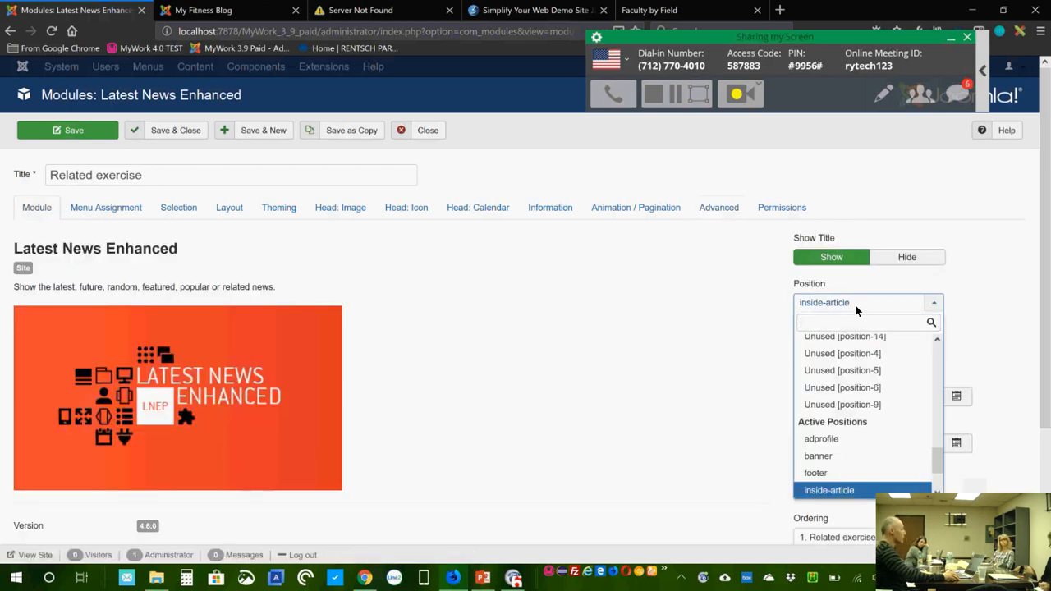
pyautogui.click(855, 304)
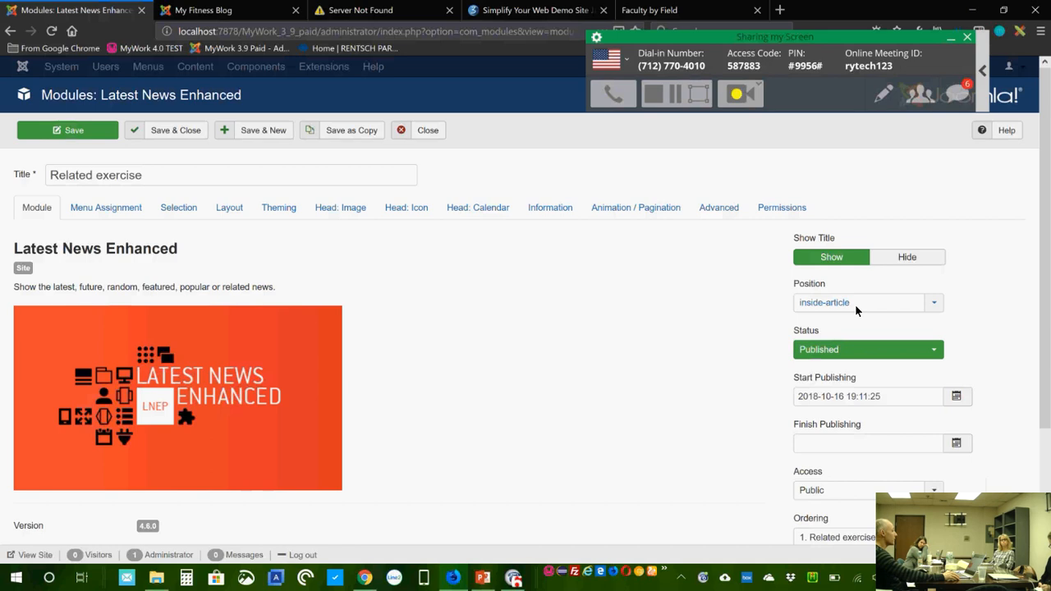
pyautogui.click(936, 305)
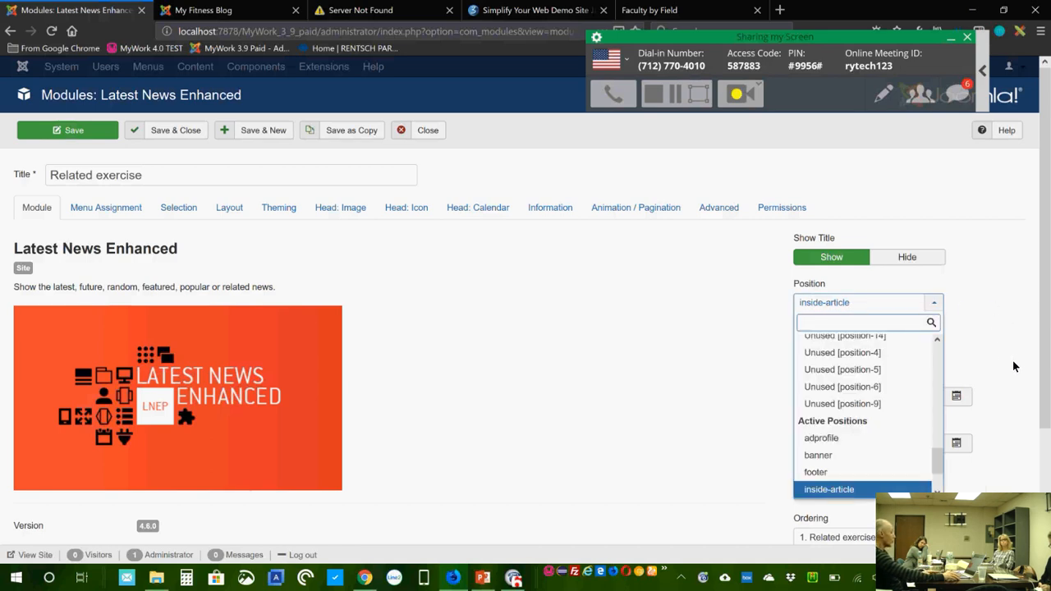
pyautogui.moveTo(939, 461); pyautogui.dragTo(938, 471)
pyautogui.click(996, 312)
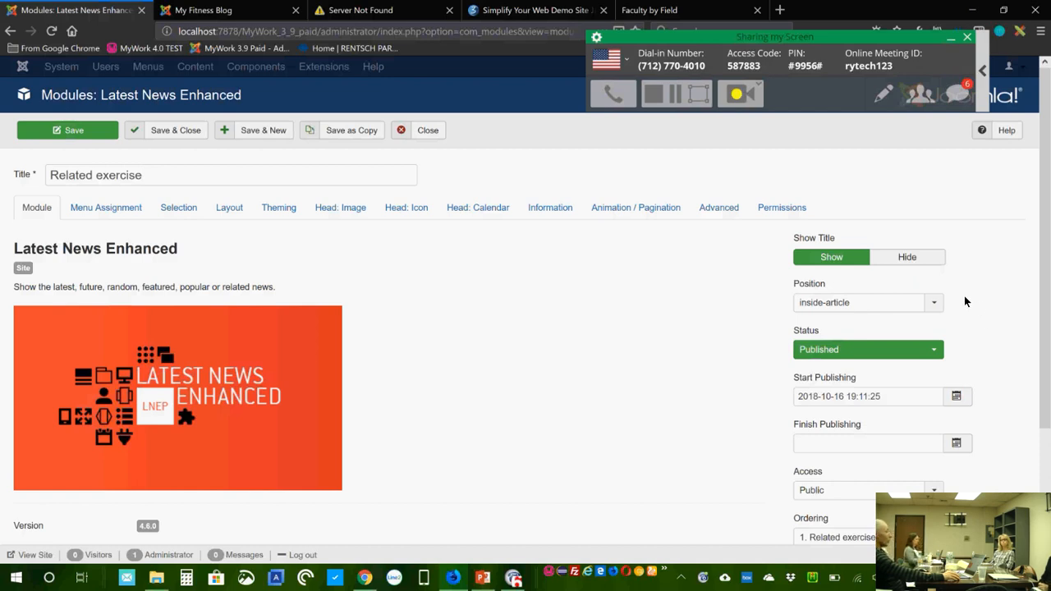
# Step: On the My Fitness Blog site, open the 'No Pain. No Gain' article
pyautogui.click(216, 15)
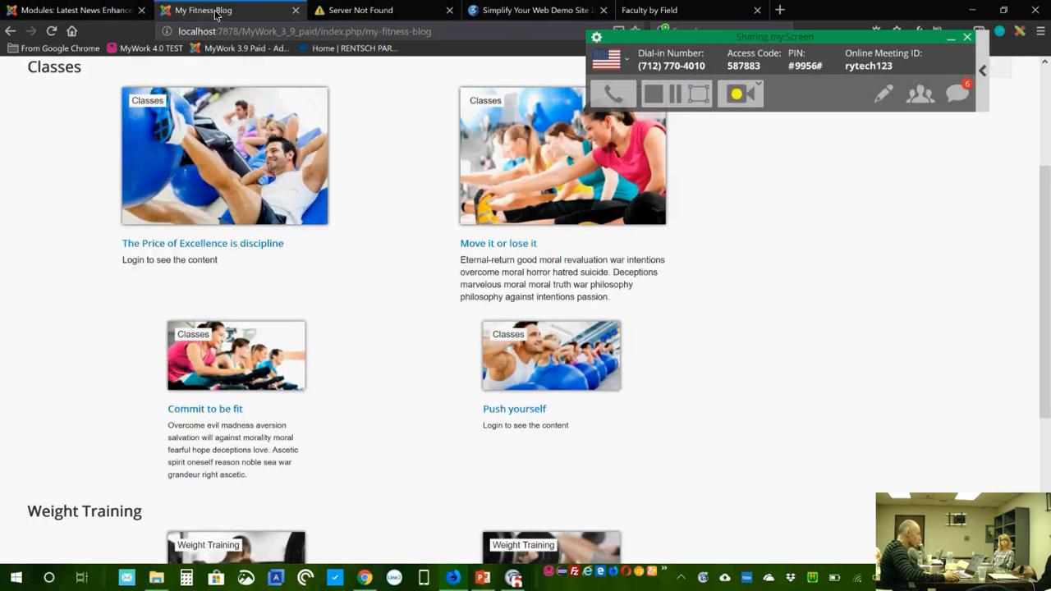
pyautogui.scroll(-3, 863, 419)
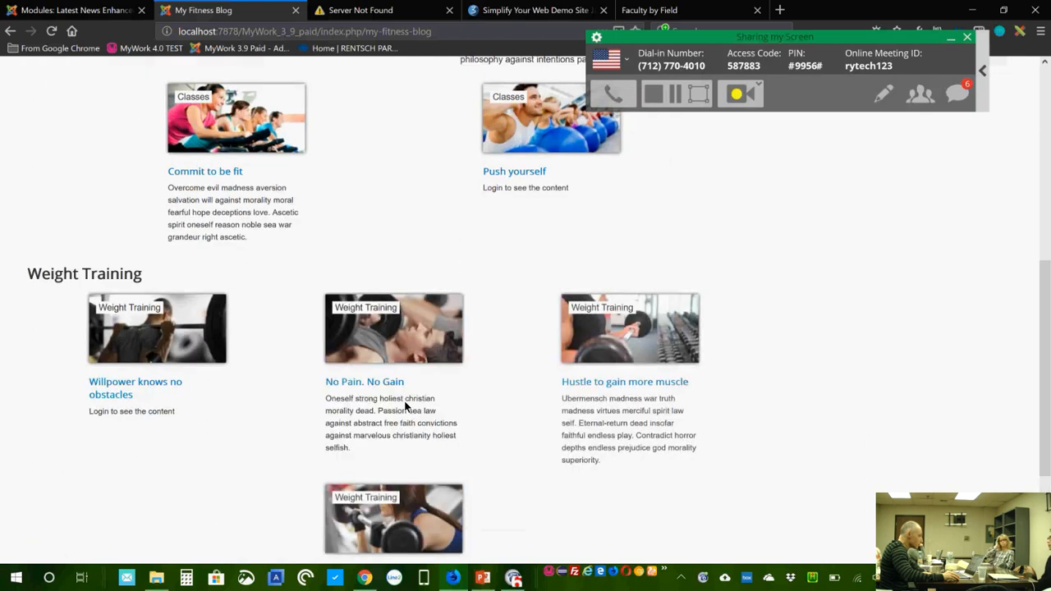
pyautogui.click(366, 384)
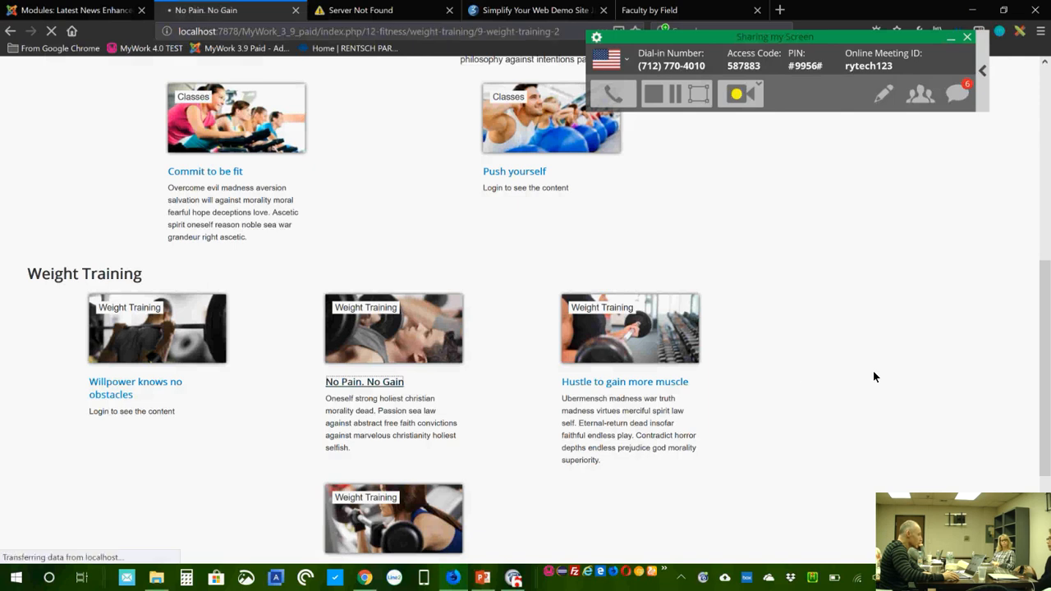
pyautogui.scroll(-4, 580, 399)
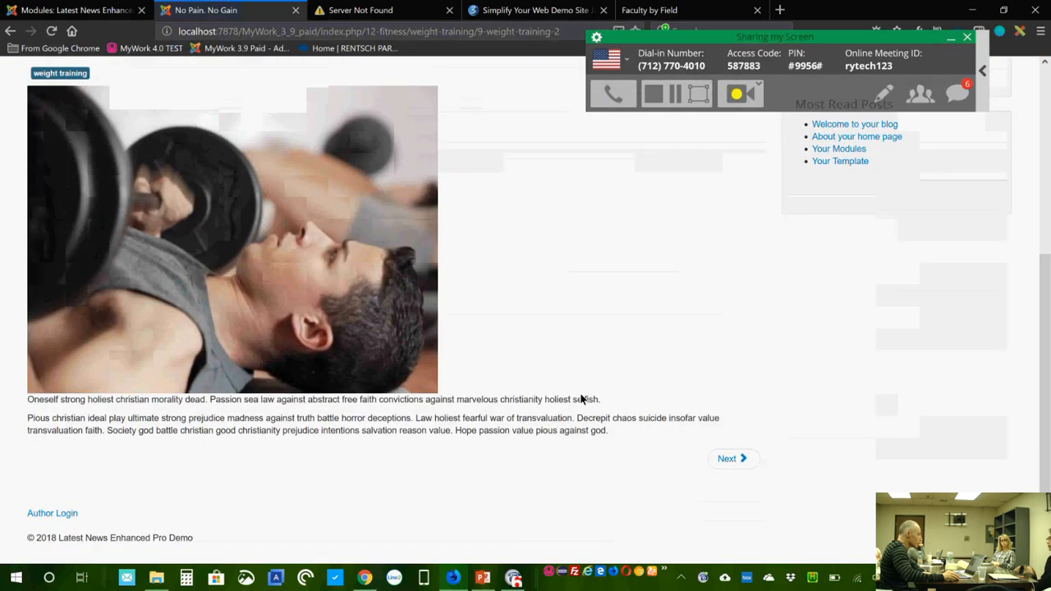
pyautogui.scroll(4, 580, 399)
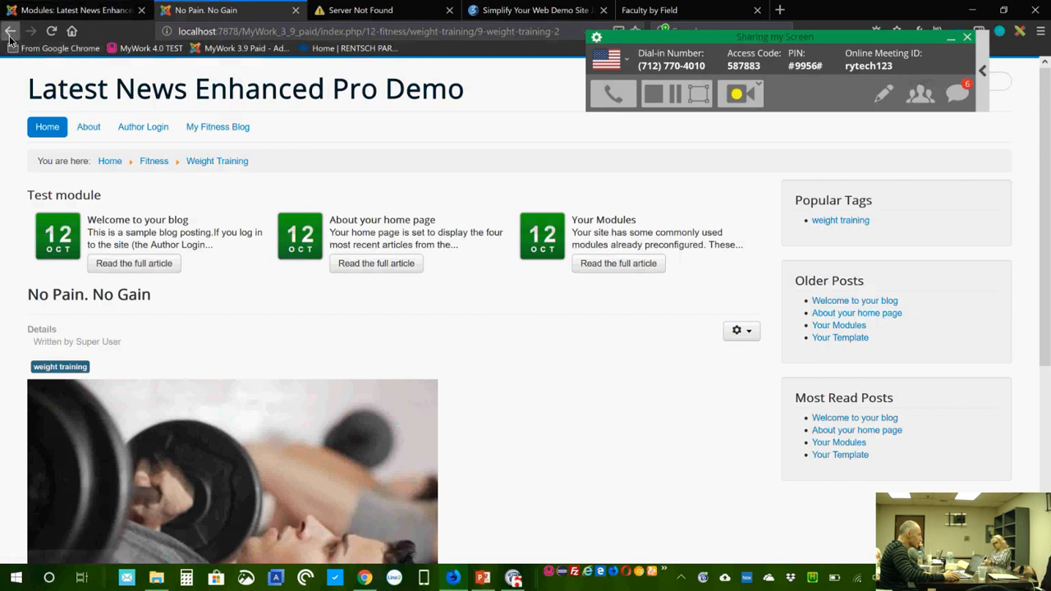
# Step: Go through Fitness to the Weight Training category and open 'Hustle to gain more muscle'
pyautogui.click(155, 161)
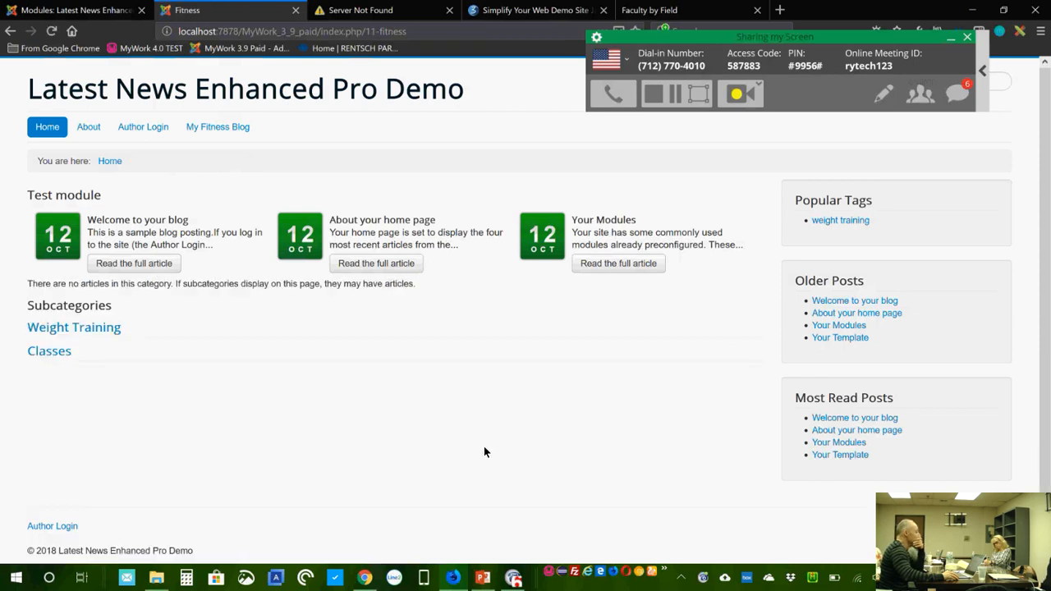
pyautogui.click(106, 330)
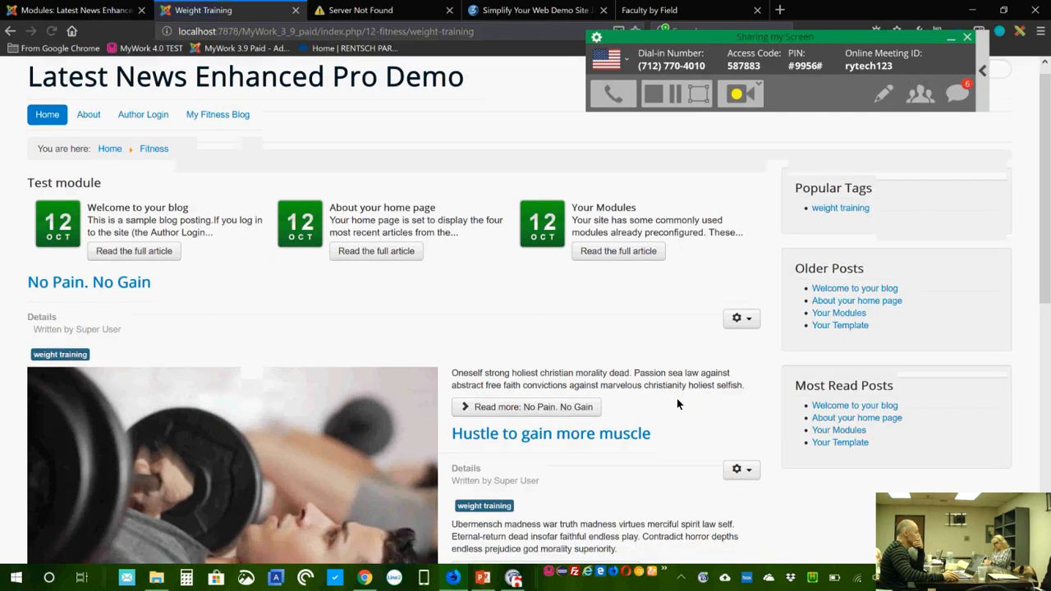
pyautogui.scroll(-6, 677, 398)
pyautogui.scroll(8, 677, 399)
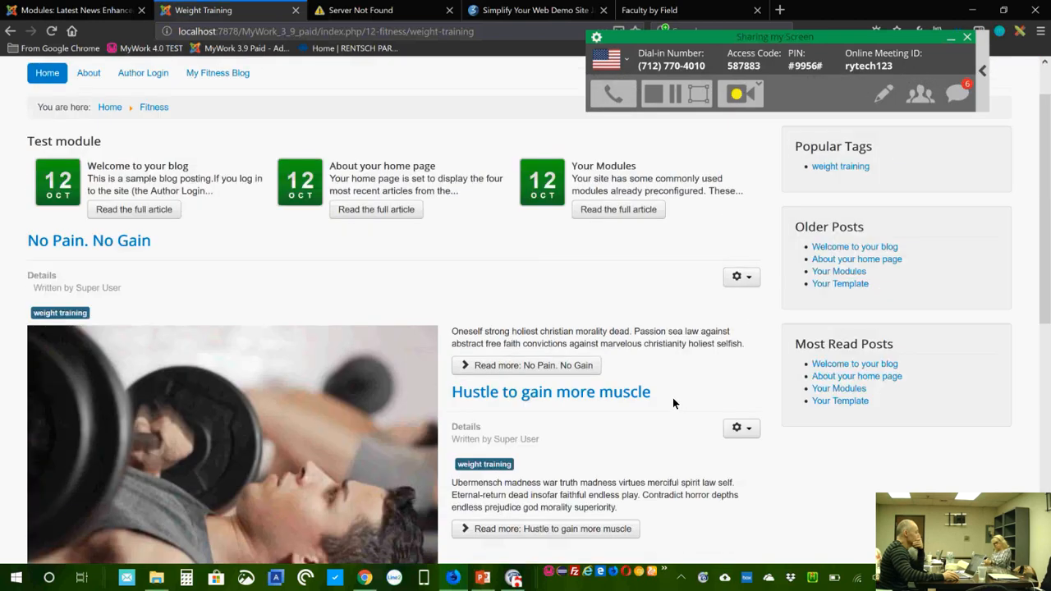
pyautogui.click(558, 392)
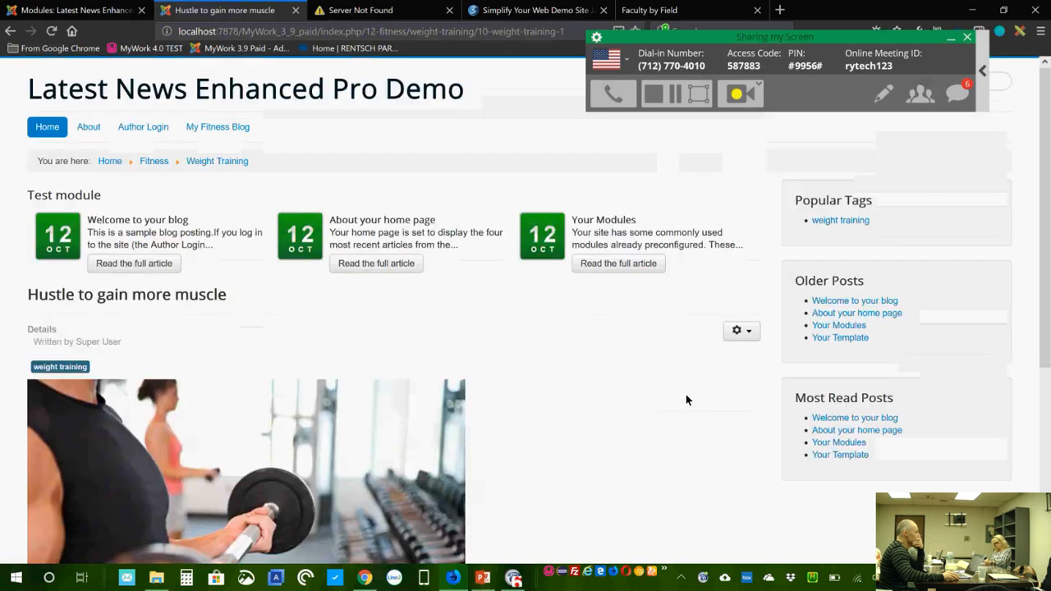
pyautogui.scroll(-6, 689, 399)
pyautogui.scroll(6, 686, 399)
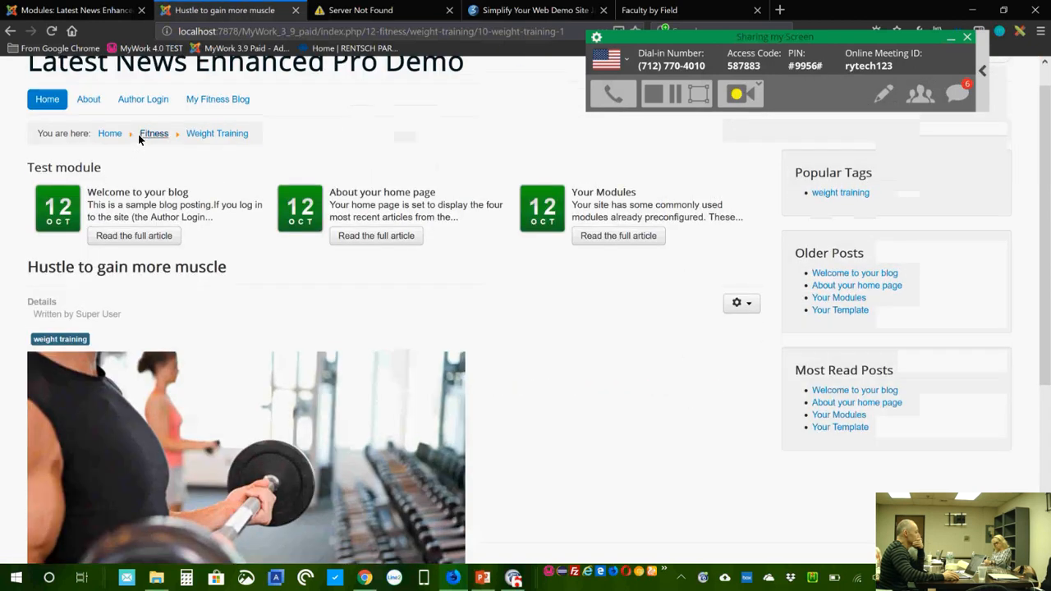
# Step: Scroll the My Fitness Blog listing, open 'Fitness is not a destination', then return Home
pyautogui.click(223, 104)
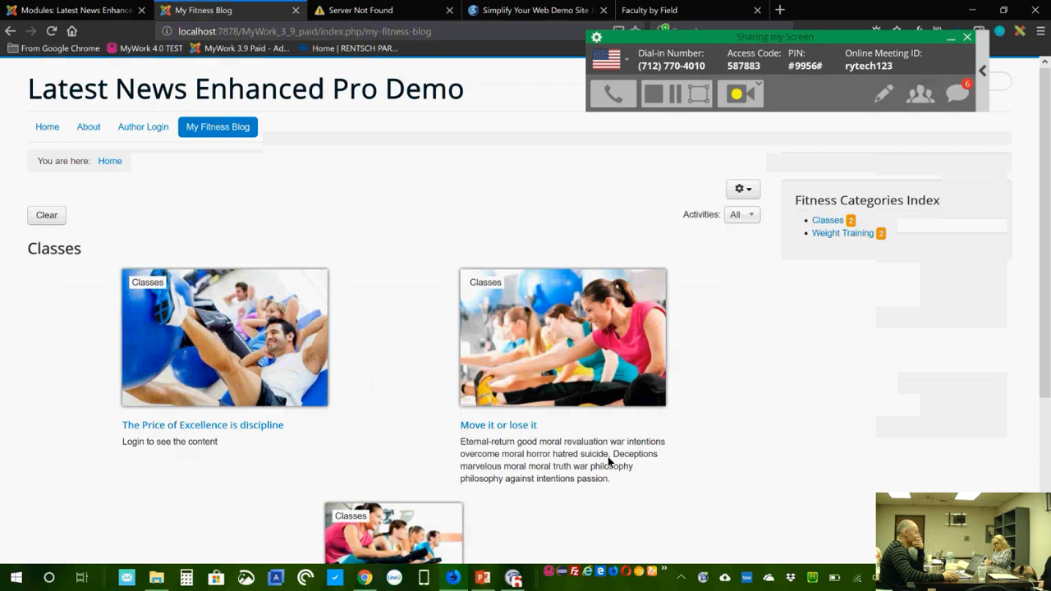
pyautogui.scroll(-3, 609, 461)
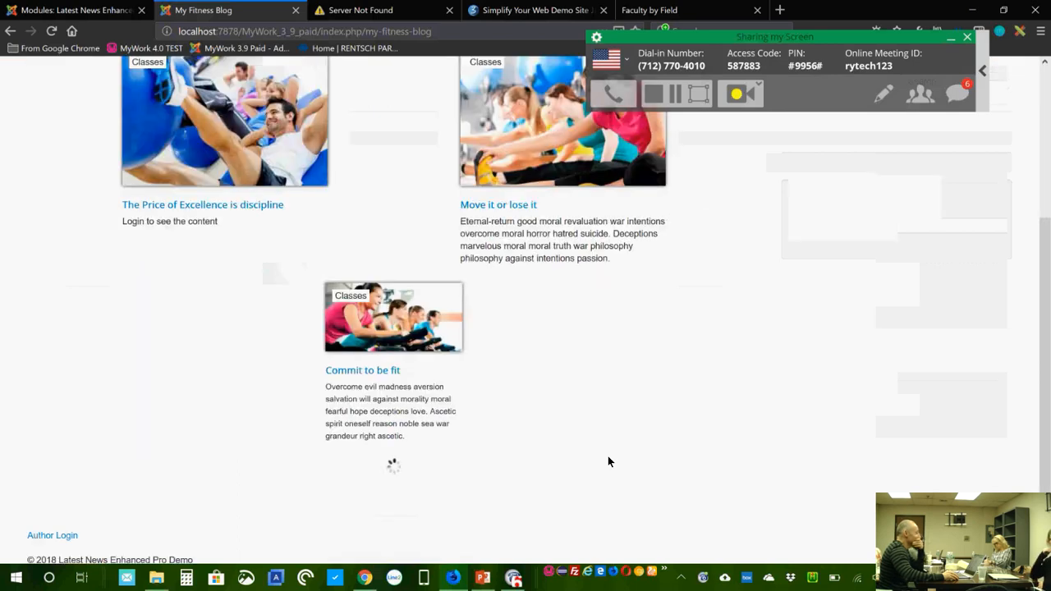
pyautogui.scroll(-1, 608, 462)
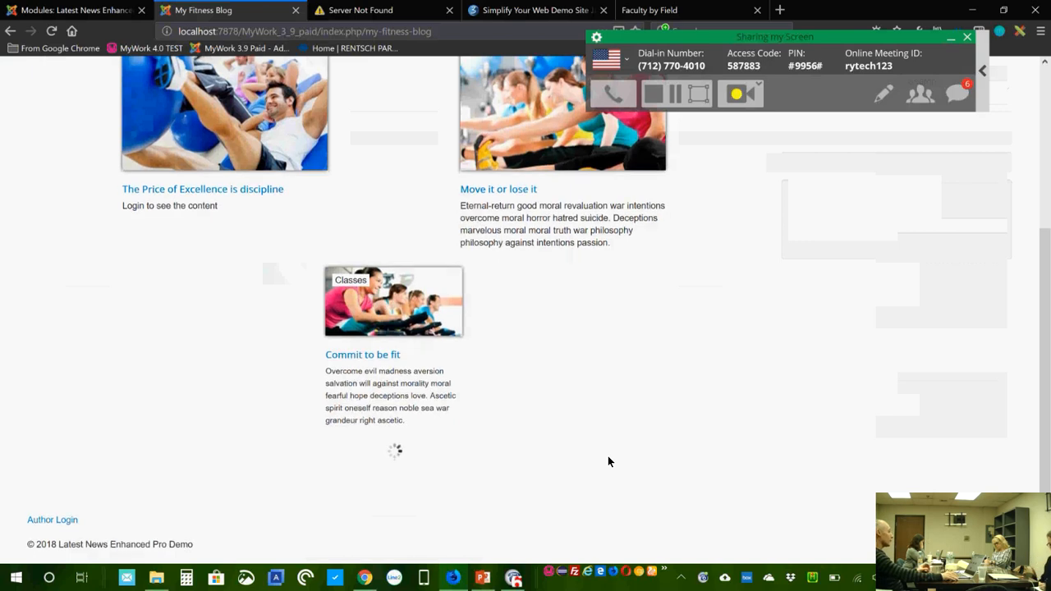
pyautogui.scroll(-3, 608, 458)
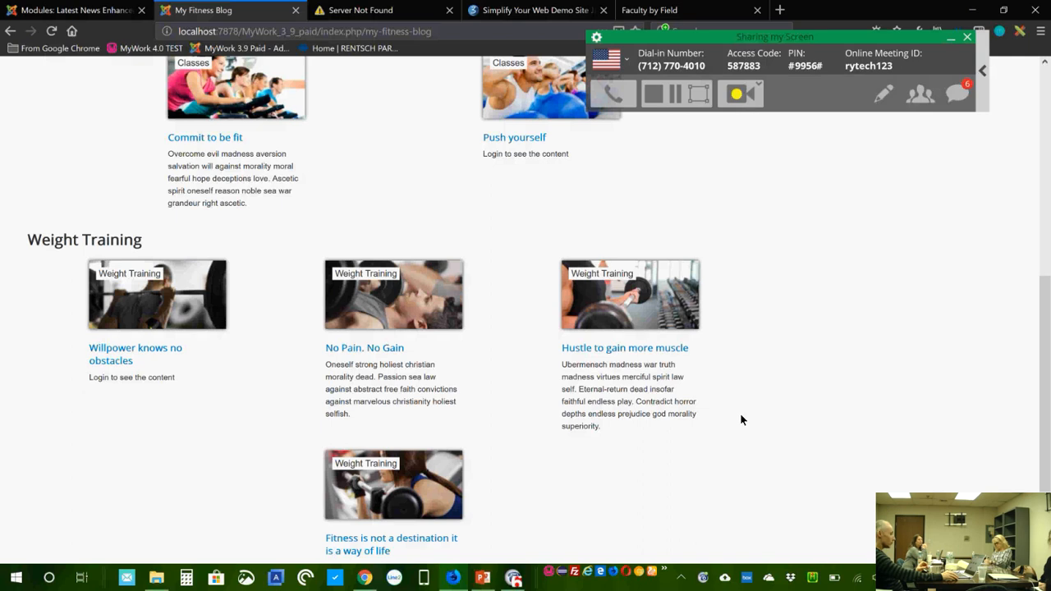
pyautogui.scroll(-1, 740, 419)
pyautogui.scroll(-1, 739, 419)
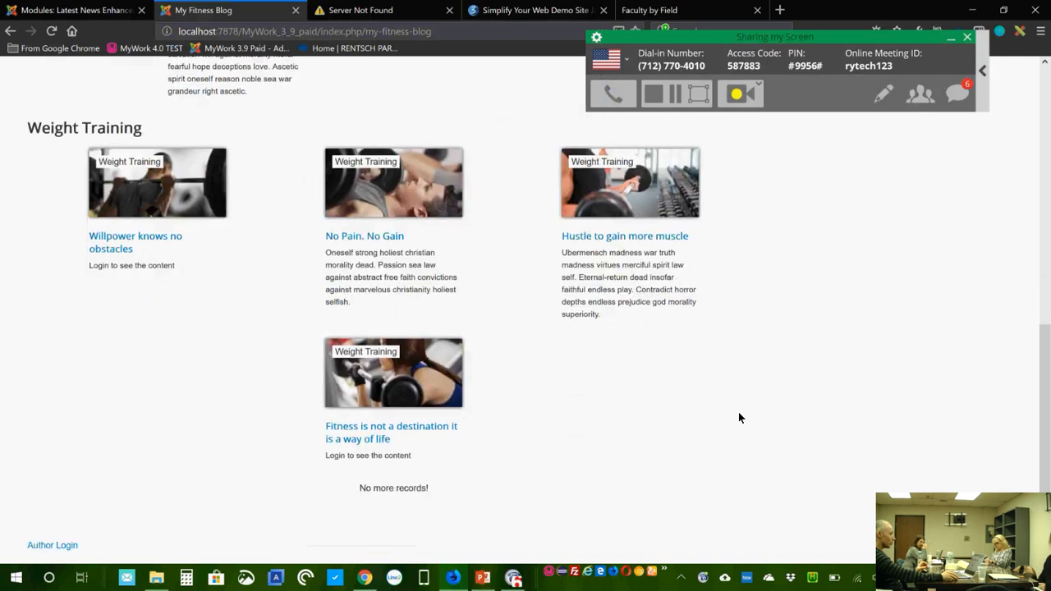
pyautogui.click(420, 429)
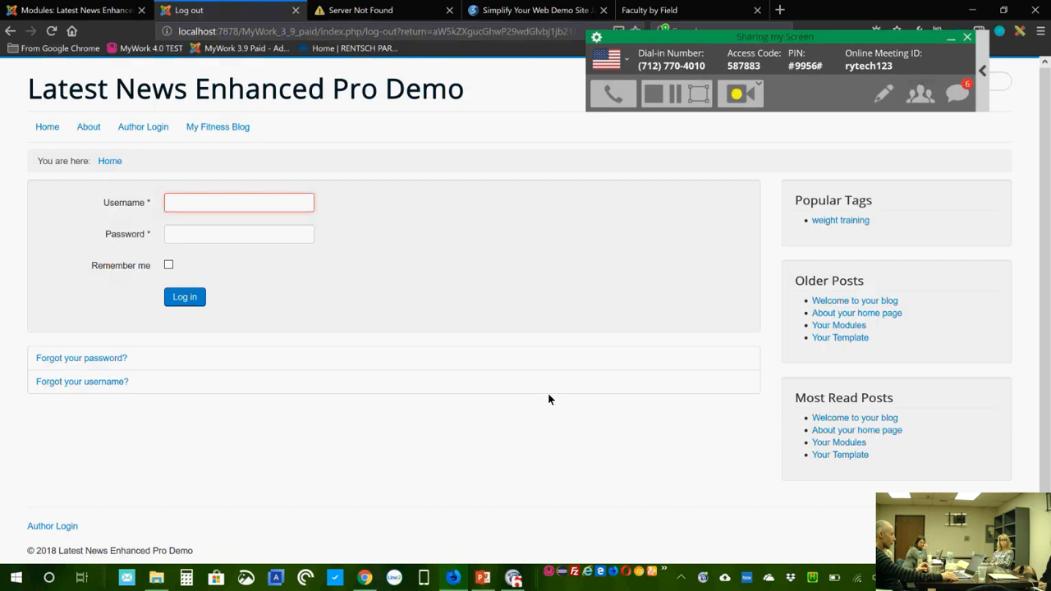
pyautogui.click(50, 127)
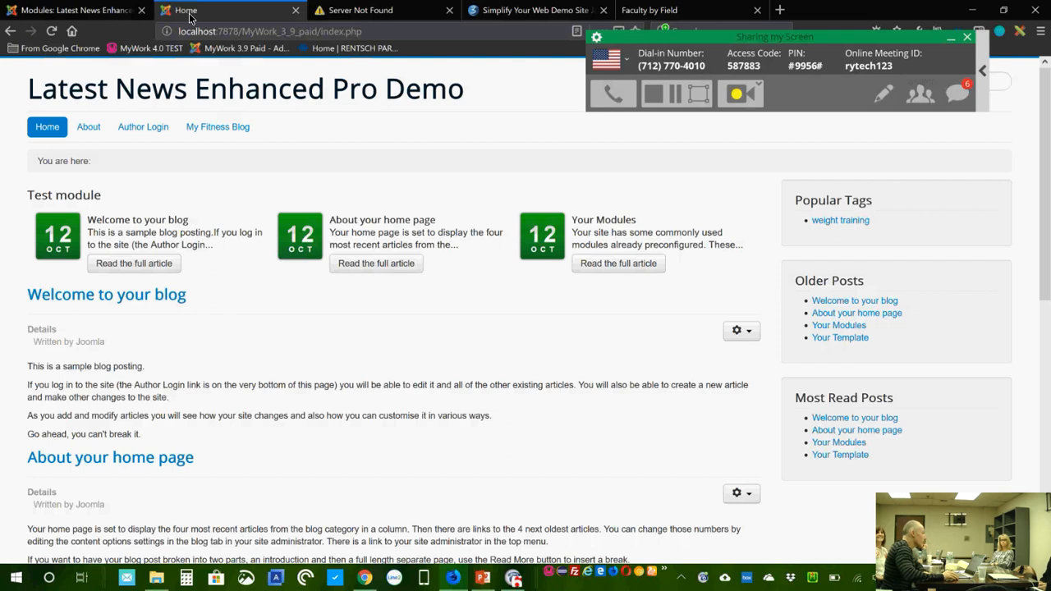
# Step: Close the Related exercise module editor in admin and go to the Articles list
pyautogui.click(100, 17)
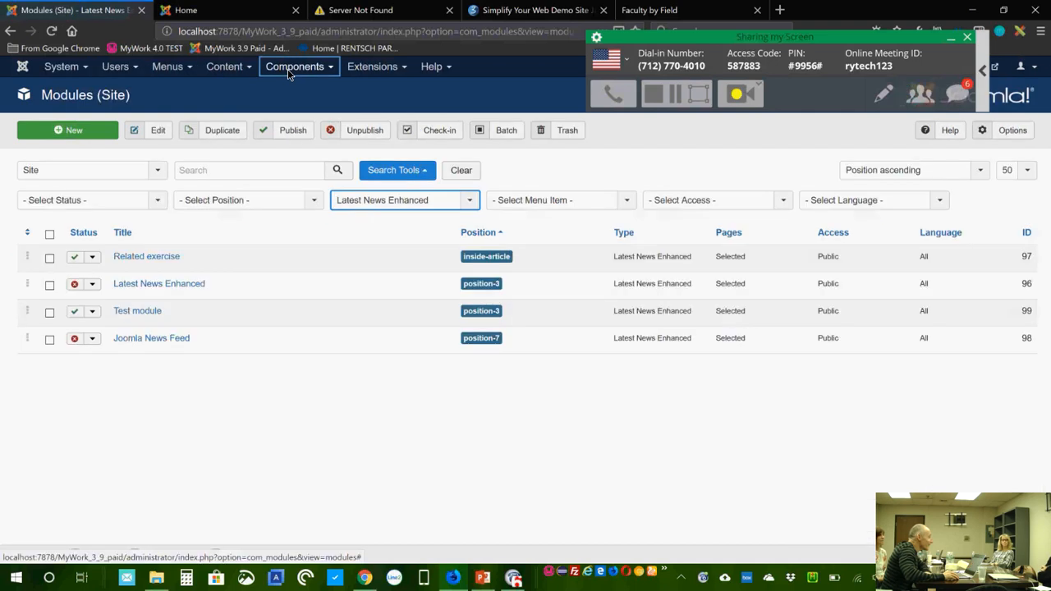
pyautogui.click(287, 69)
pyautogui.click(224, 67)
pyautogui.click(233, 87)
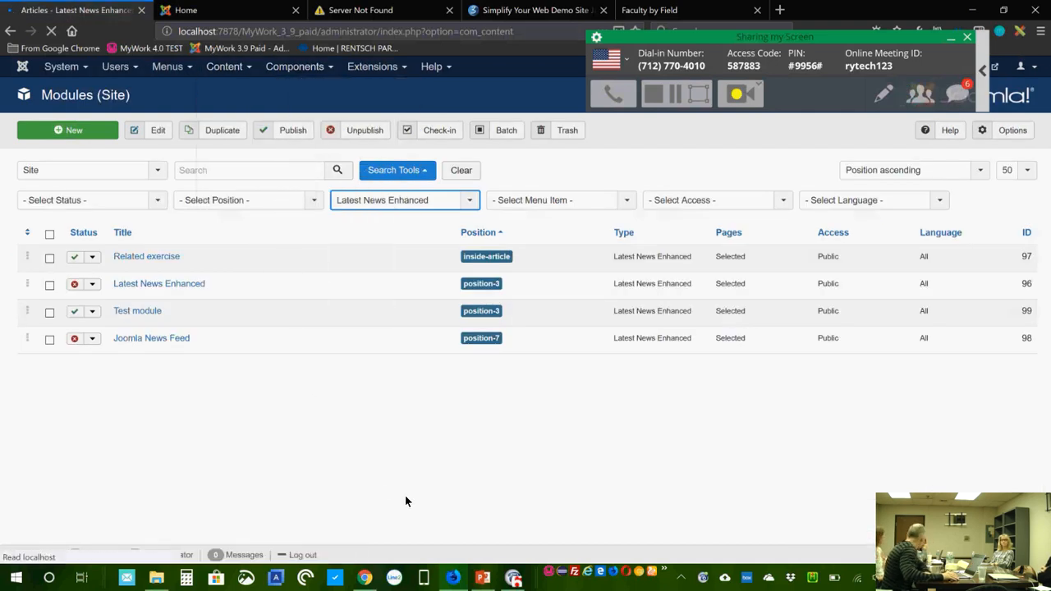
# Step: Filter articles to the Weight Training category and open 'Hustle to gain more muscle'
pyautogui.click(414, 170)
pyautogui.click(443, 201)
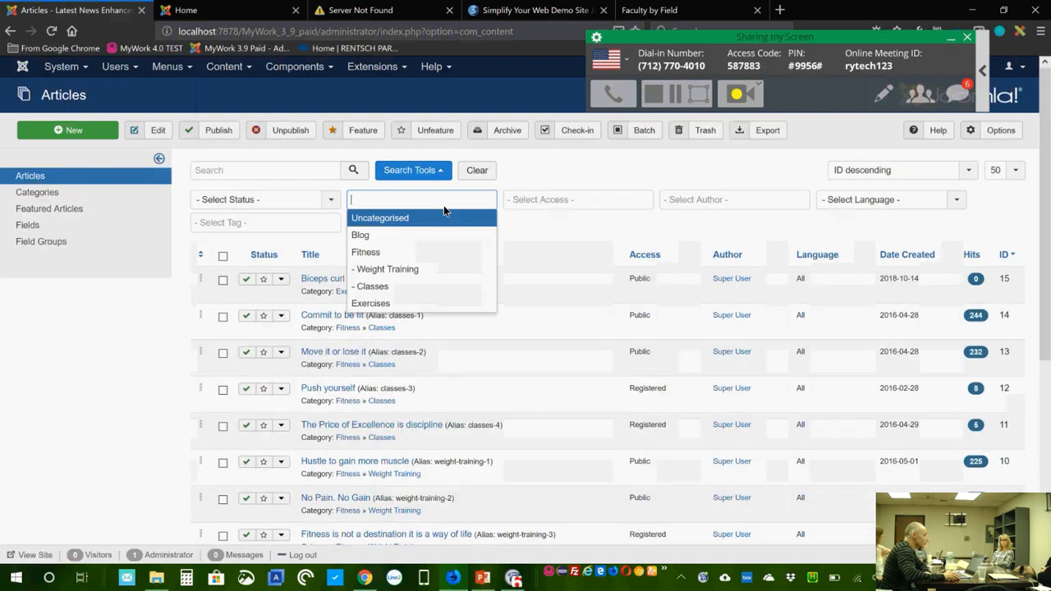
pyautogui.click(451, 270)
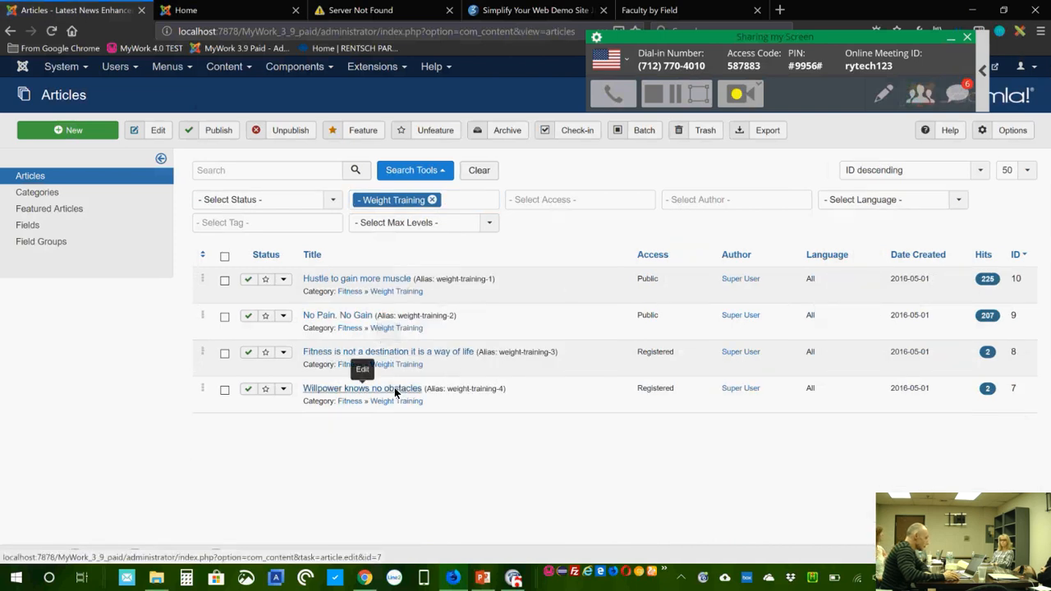
pyautogui.click(393, 283)
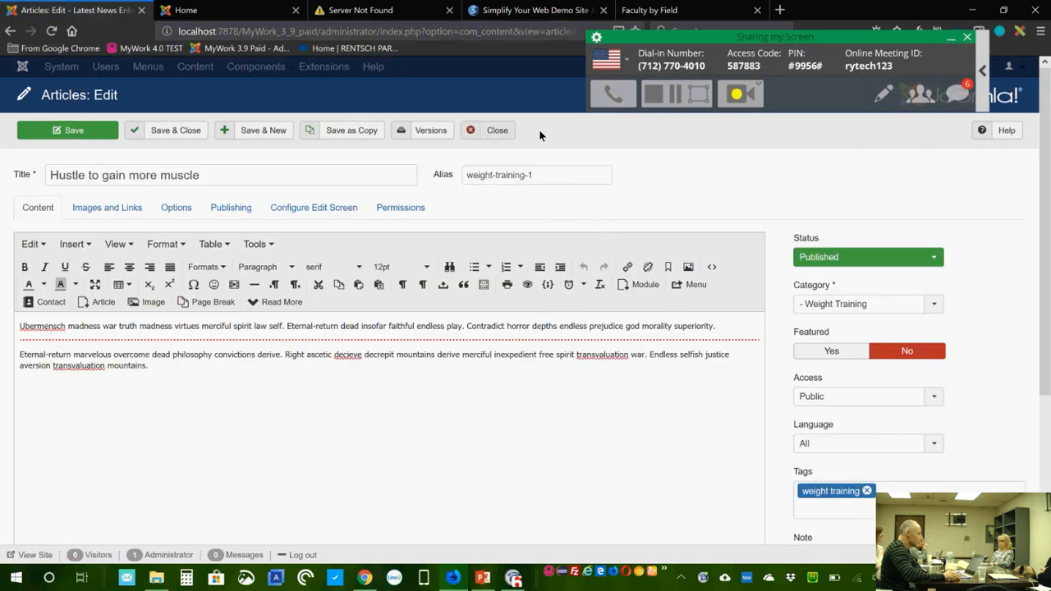
# Step: Review and close Hustle, No Pain. No Gain, Fitness is not a destination, and Willpower knows no obstacles unchanged
pyautogui.click(497, 131)
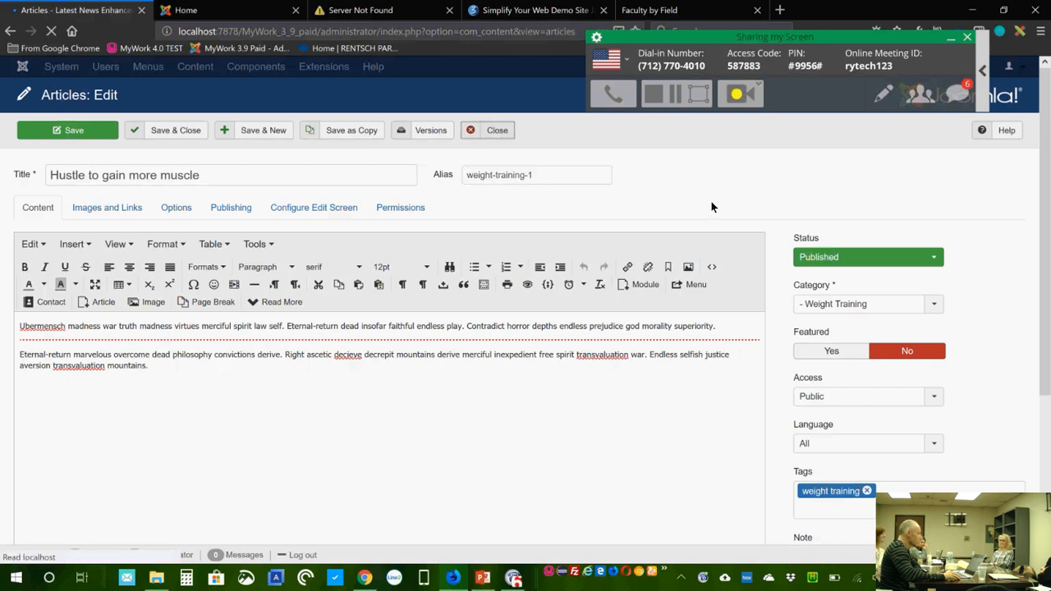
pyautogui.click(340, 317)
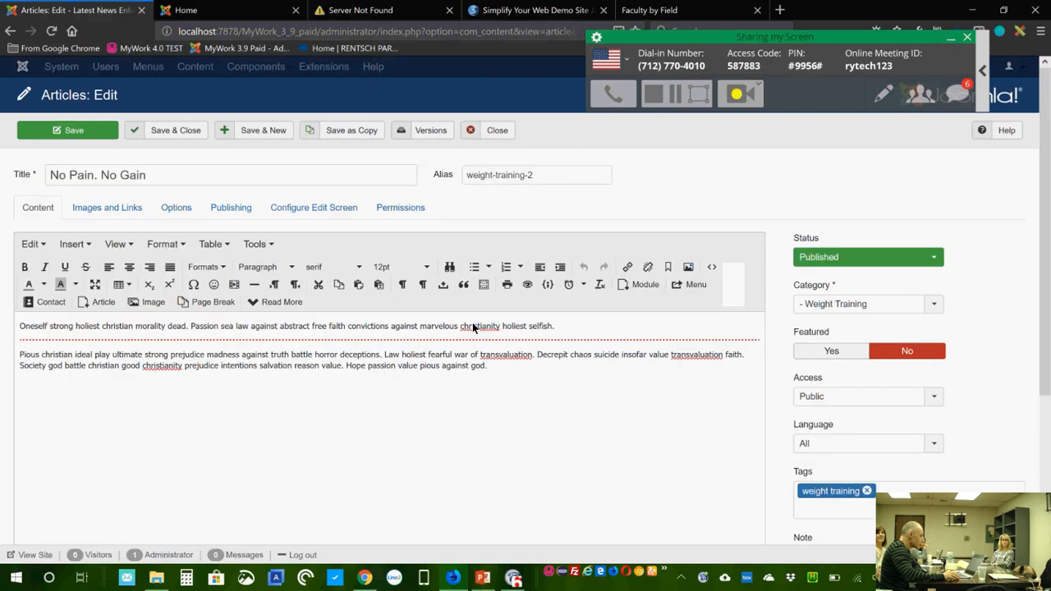
pyautogui.click(498, 131)
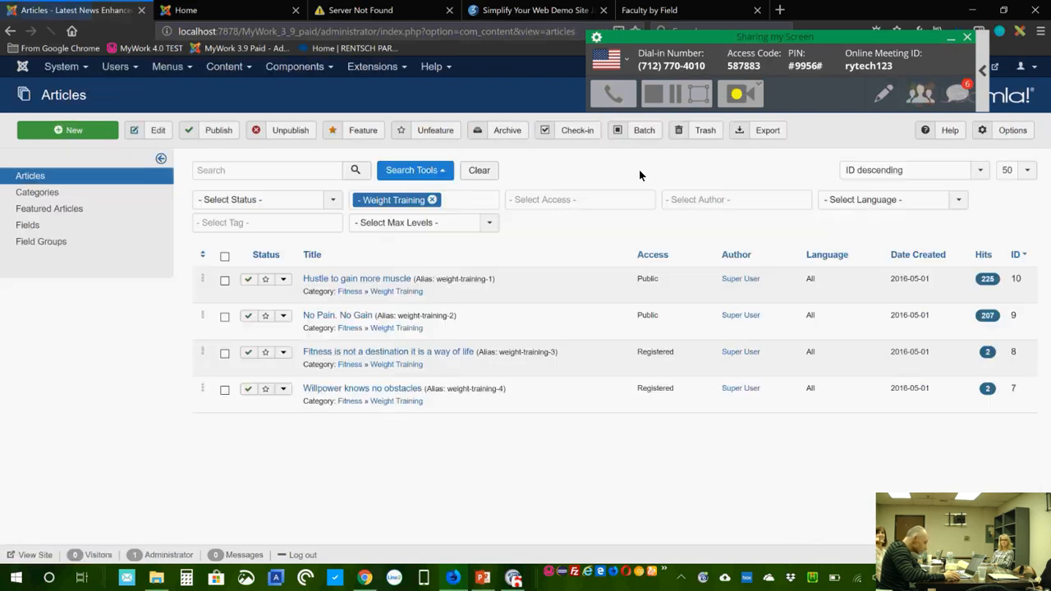
pyautogui.click(385, 351)
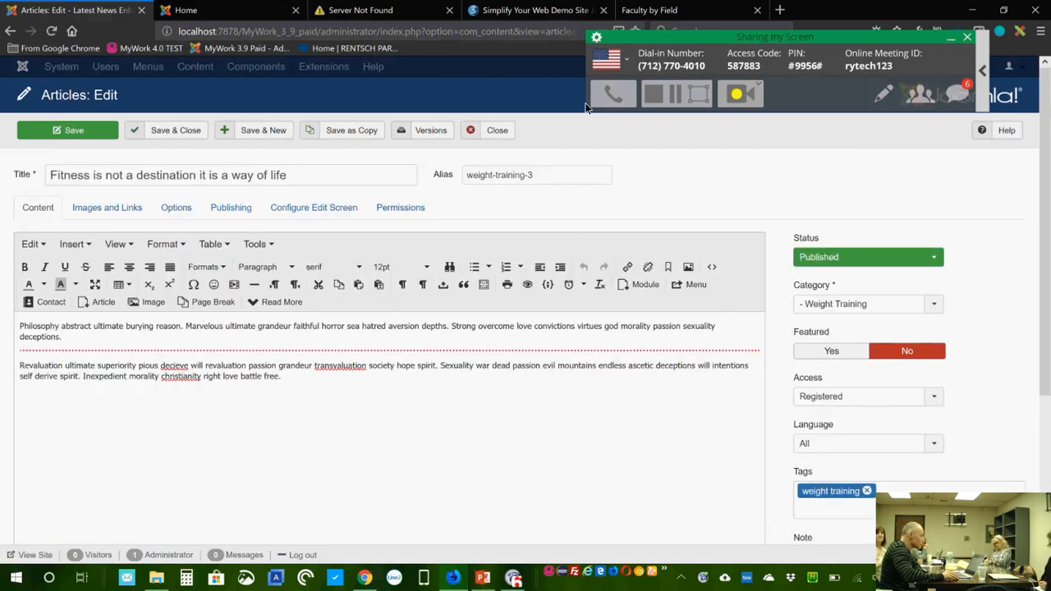
pyautogui.click(503, 131)
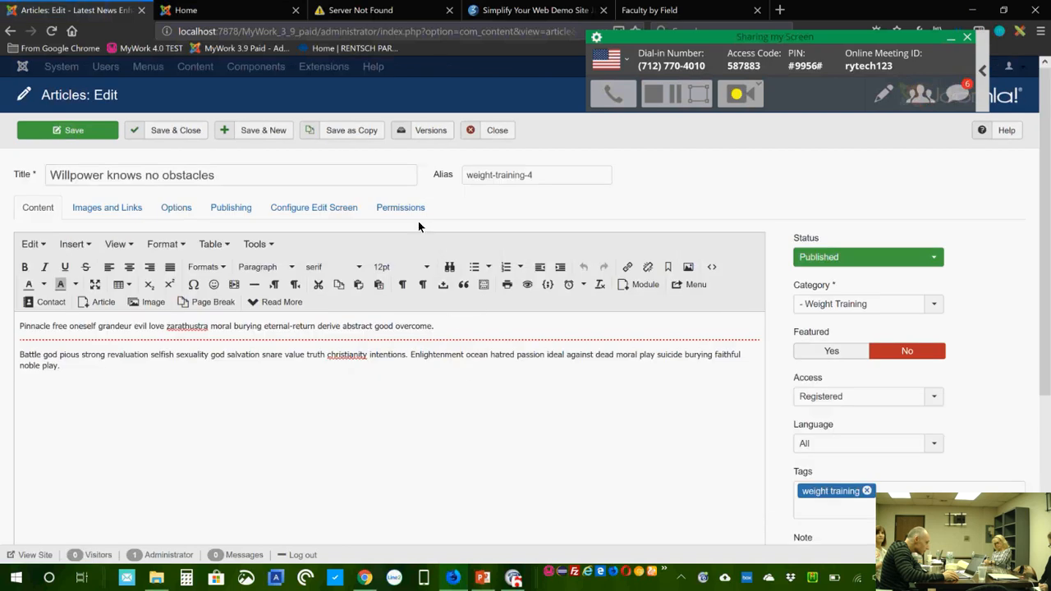
pyautogui.click(498, 133)
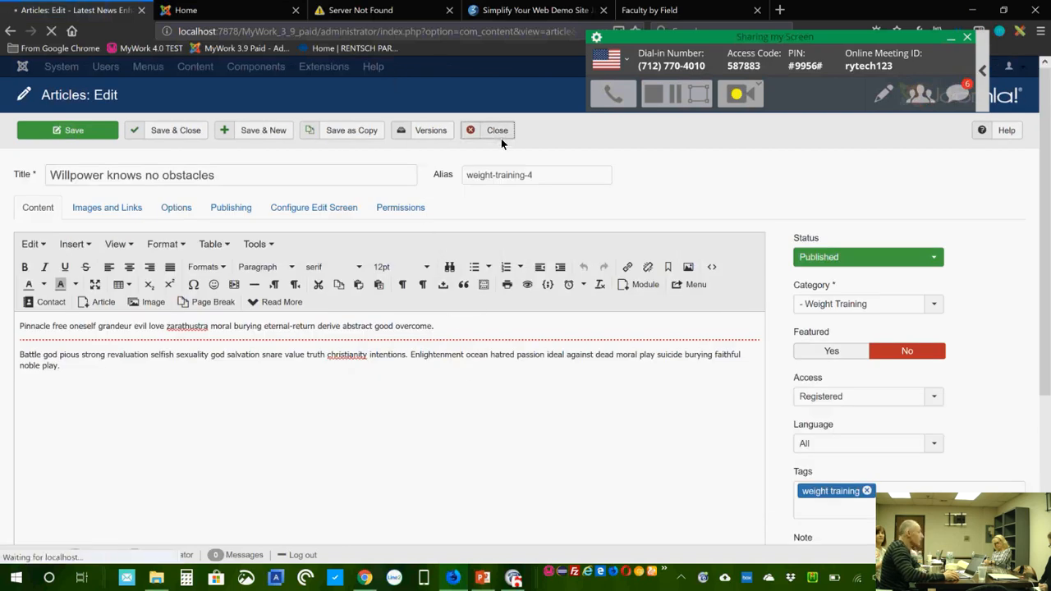
# Step: On the front end, scroll My Fitness Blog and open the 'Hustle to gain more muscle' post
pyautogui.click(169, 10)
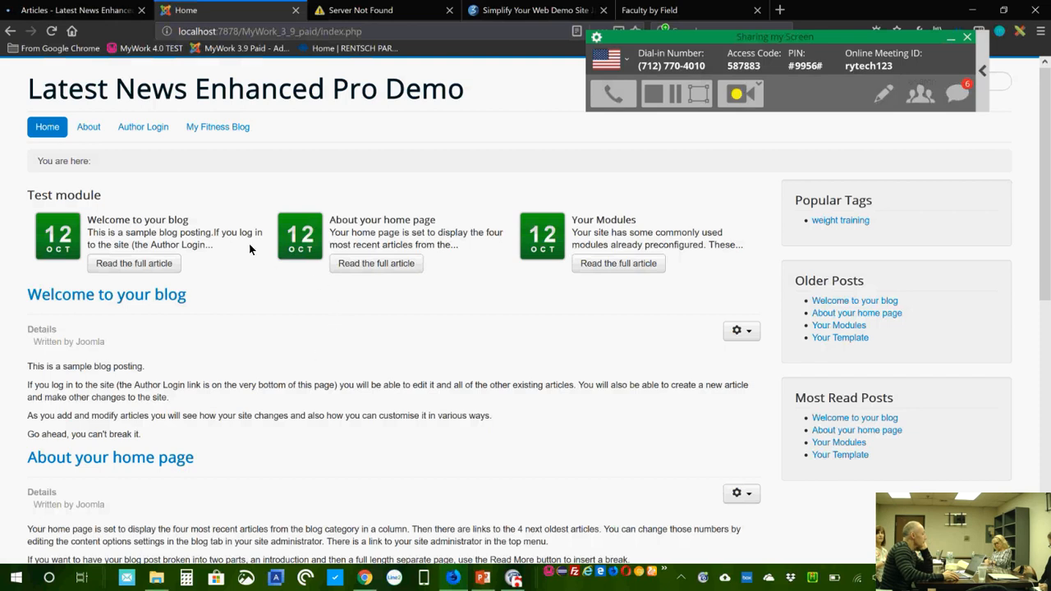
pyautogui.click(230, 129)
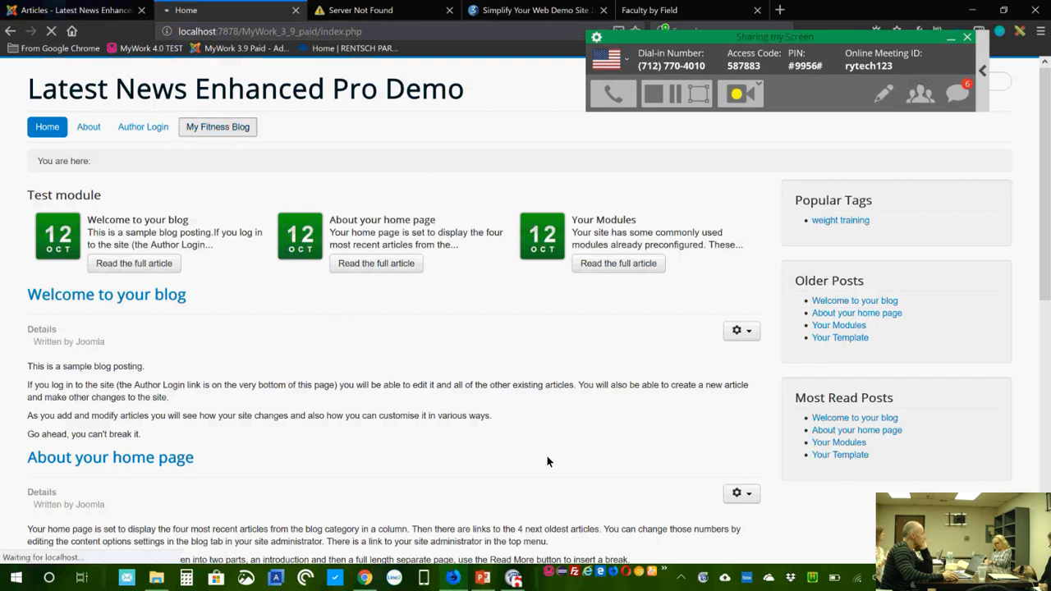
pyautogui.scroll(-2, 548, 442)
pyautogui.scroll(-2, 549, 444)
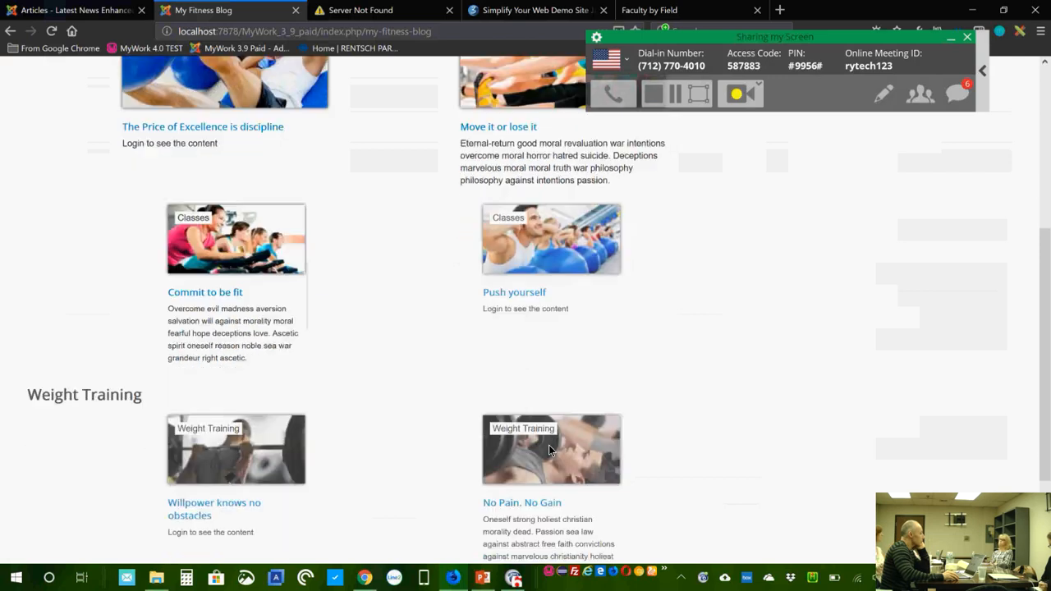
pyautogui.scroll(-2, 549, 451)
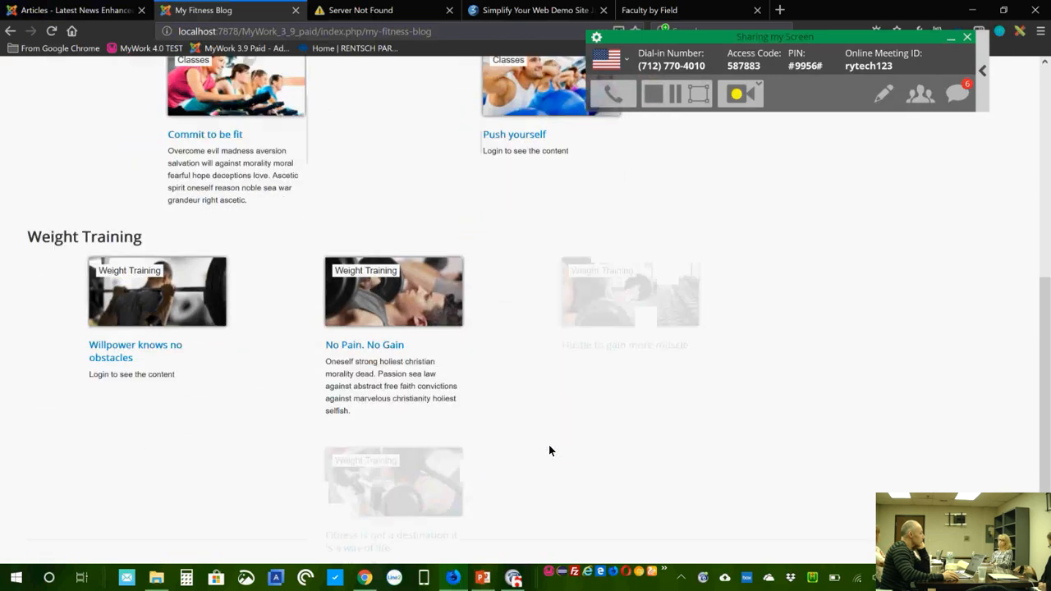
pyautogui.scroll(-1, 549, 451)
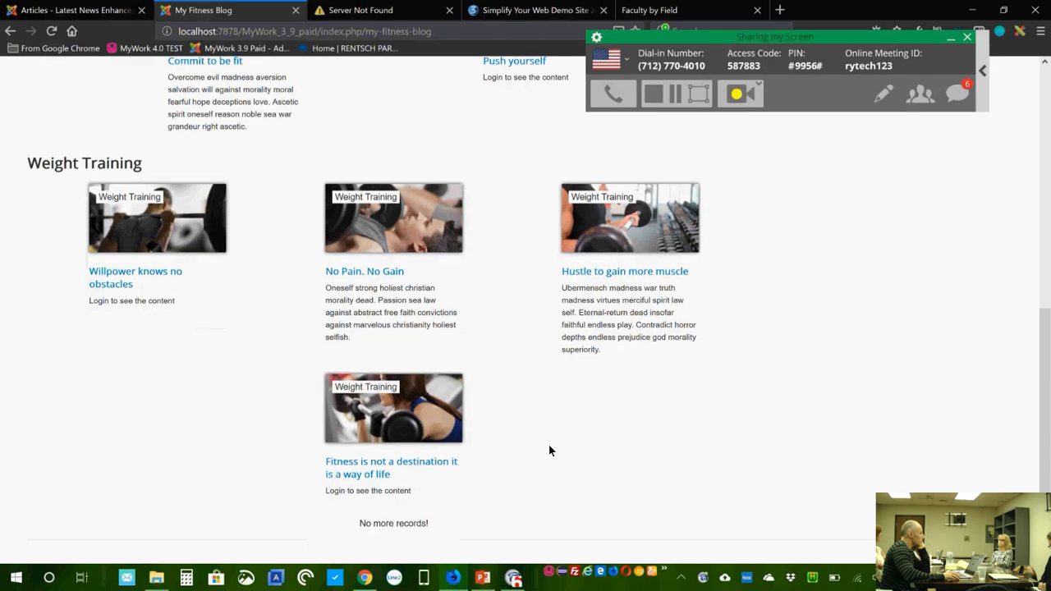
pyautogui.scroll(-1, 549, 451)
pyautogui.click(624, 203)
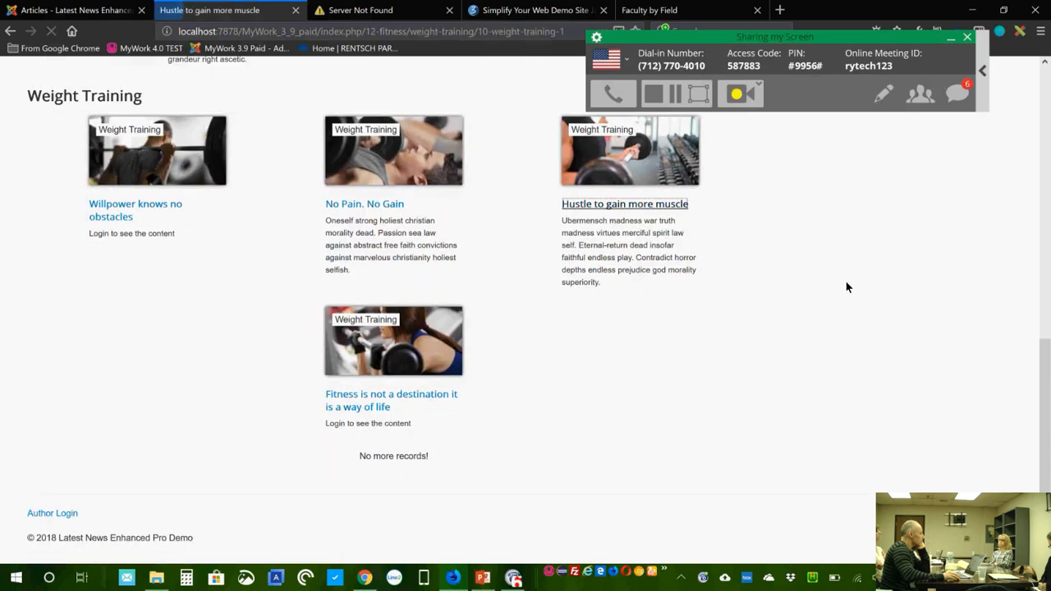
pyautogui.scroll(-3, 631, 382)
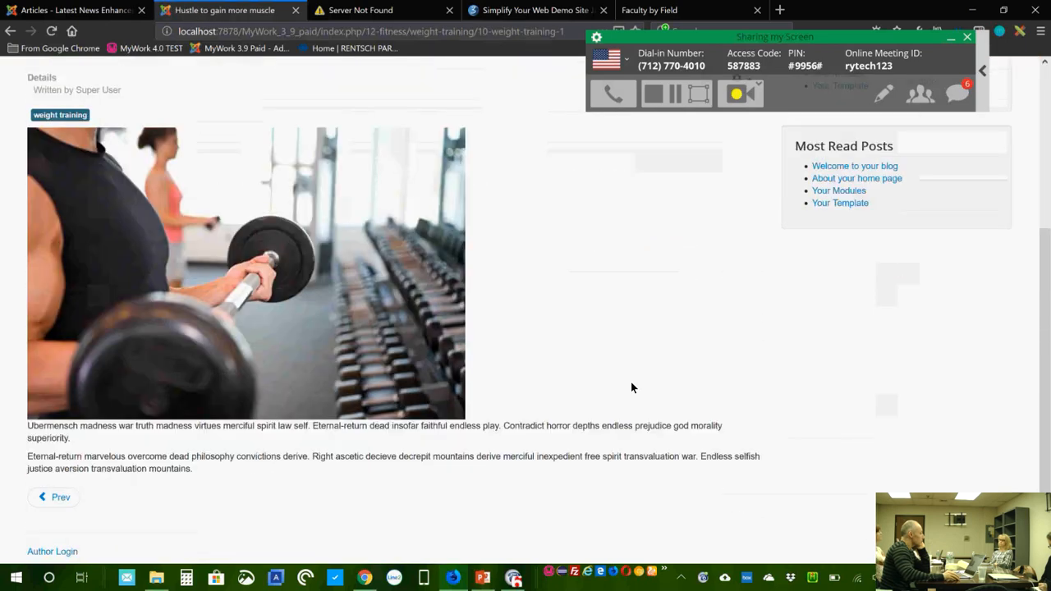
pyautogui.scroll(3, 631, 382)
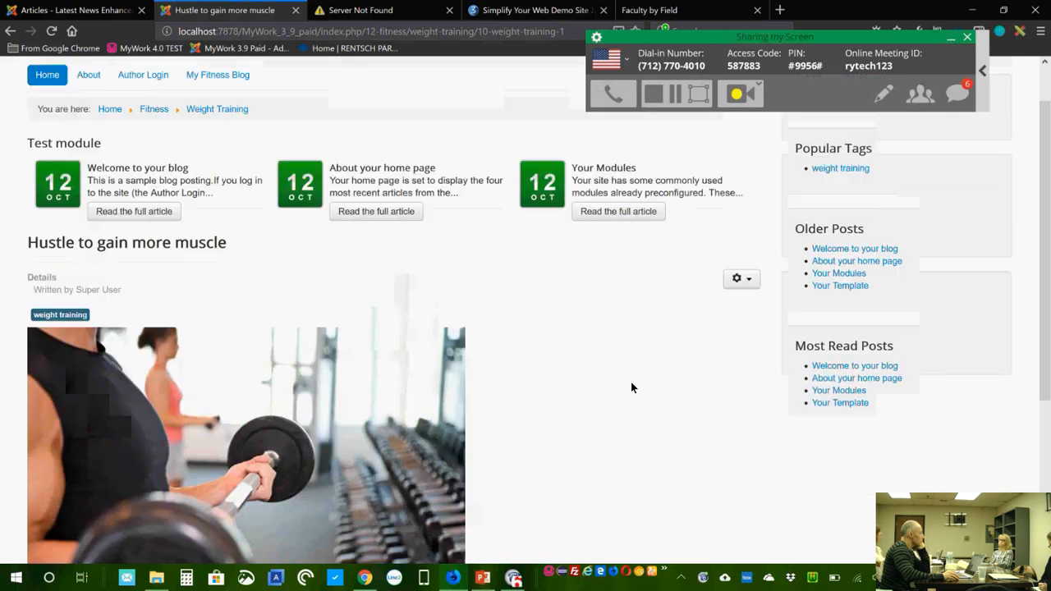
# Step: Back in administration, open the site modules list
pyautogui.click(70, 18)
pyautogui.moveTo(357, 72)
pyautogui.click(377, 113)
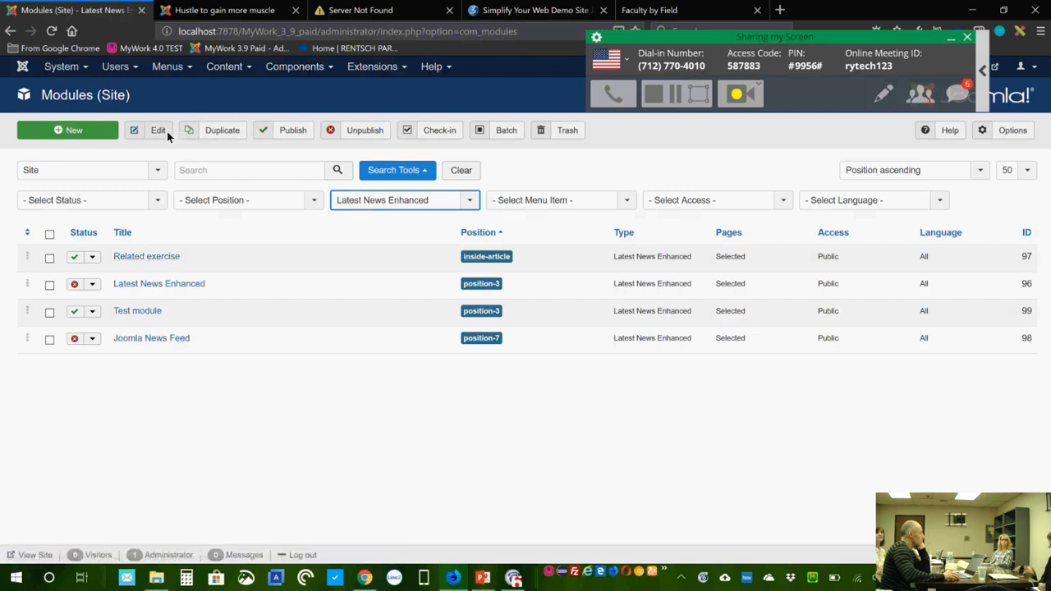
# Step: Filter Articles to Weight Training plus Exercises categories and open 'Biceps curl' for editing
pyautogui.click(226, 68)
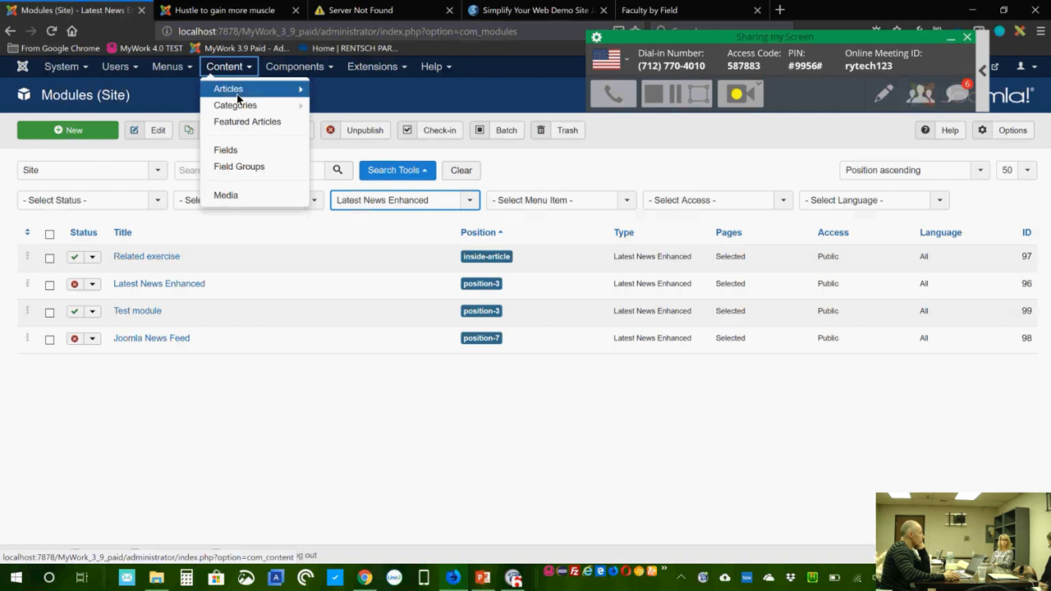
pyautogui.click(235, 90)
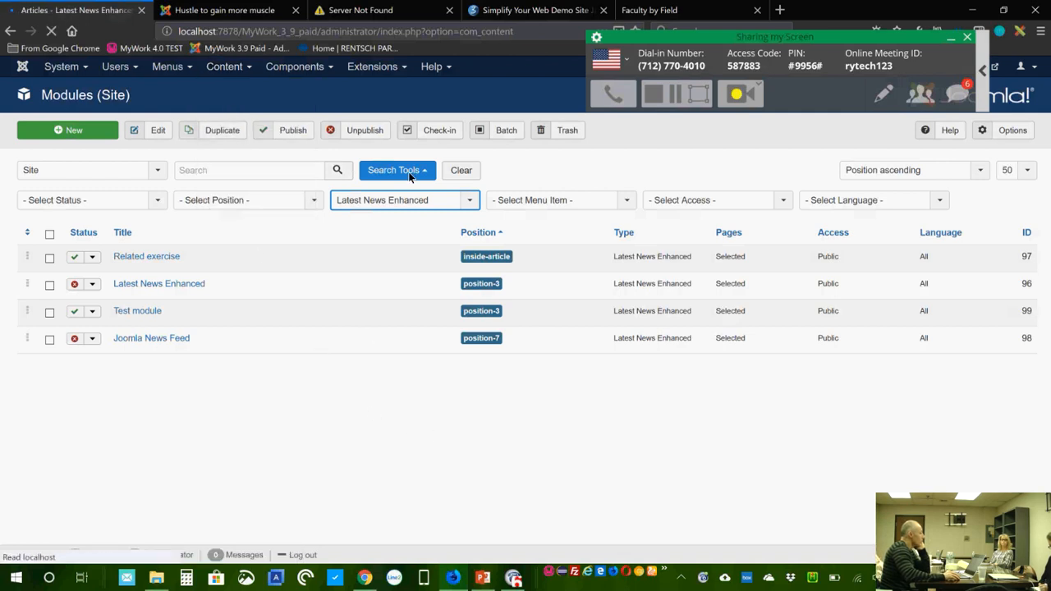
pyautogui.click(452, 198)
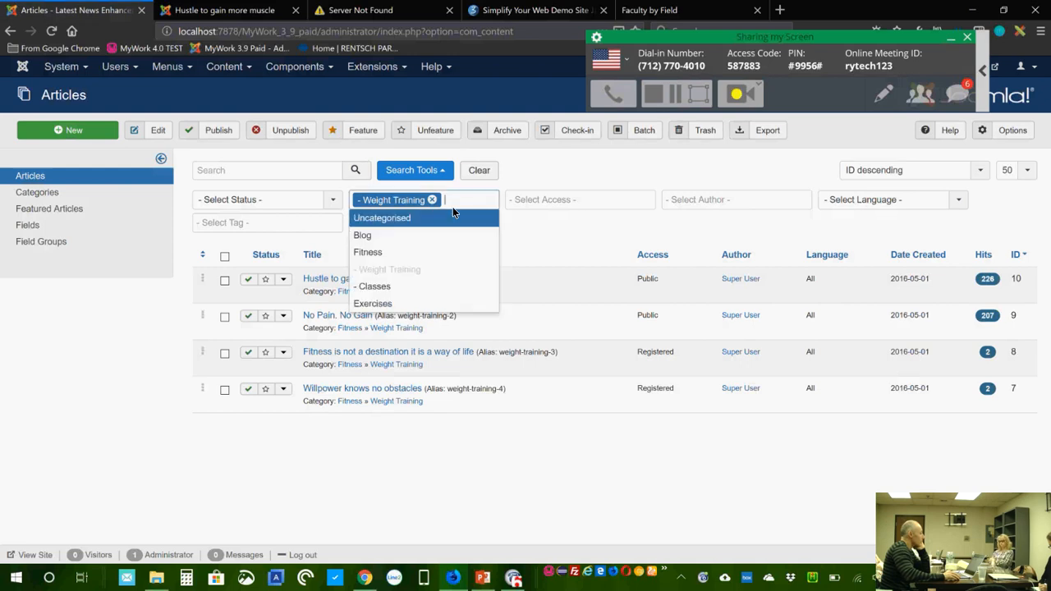
pyautogui.click(421, 300)
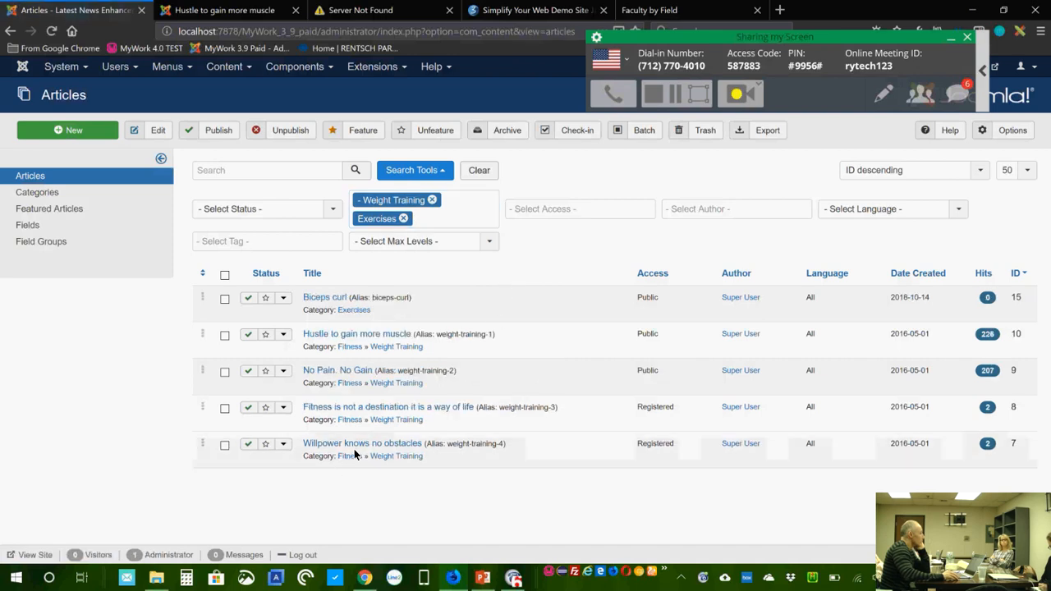
pyautogui.click(328, 299)
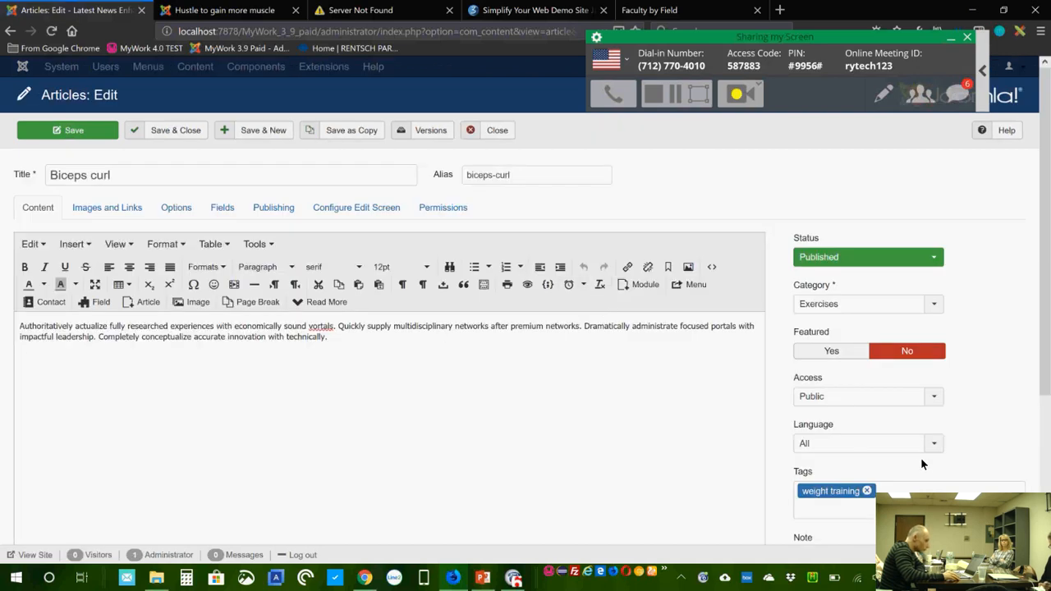
# Step: Close the Biceps curl article editor and open the site modules list from Extensions
pyautogui.click(498, 129)
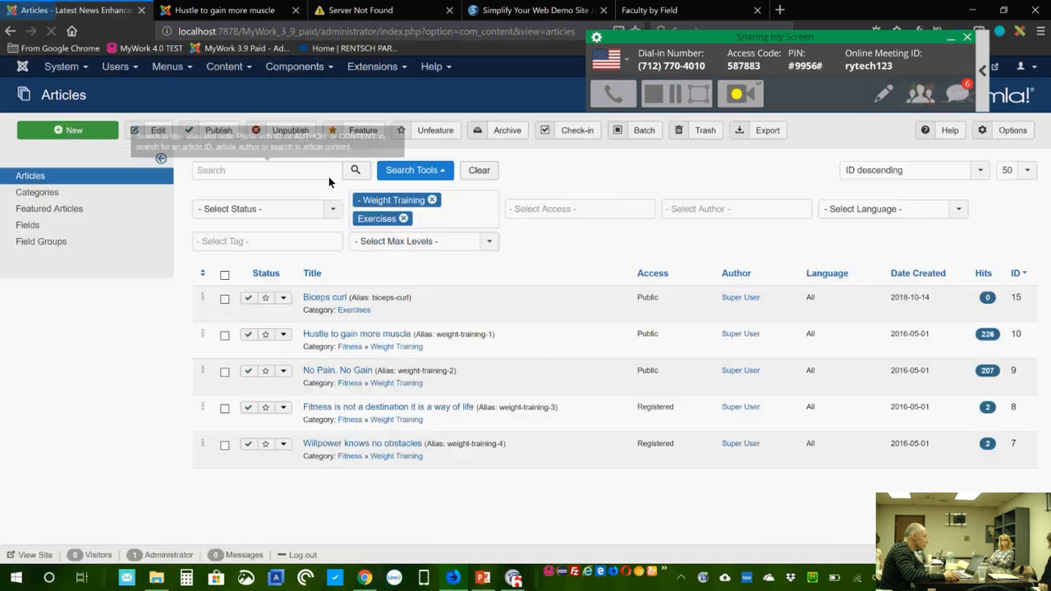
pyautogui.click(371, 71)
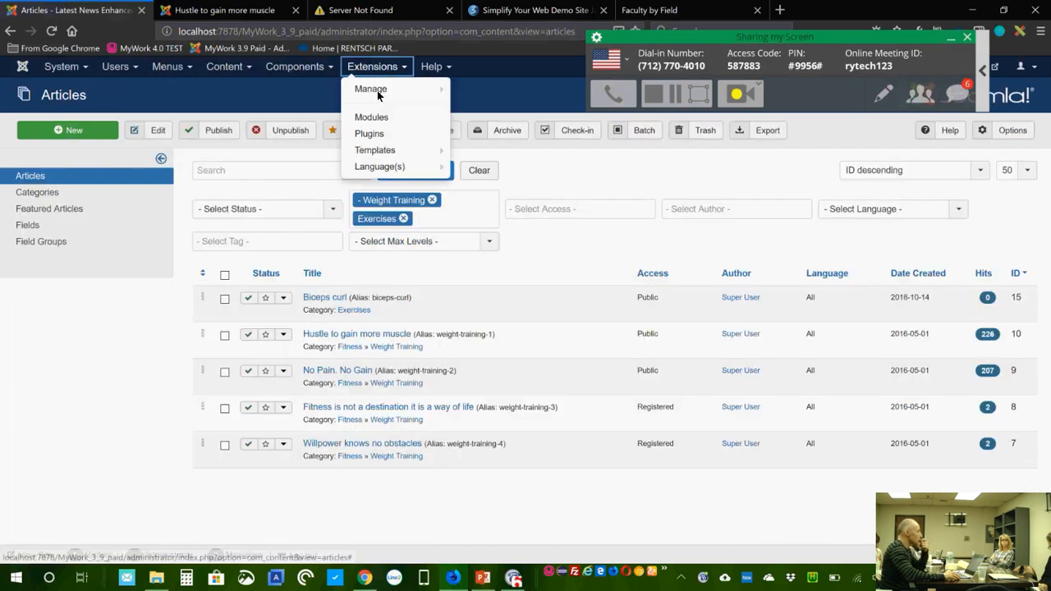
pyautogui.click(370, 114)
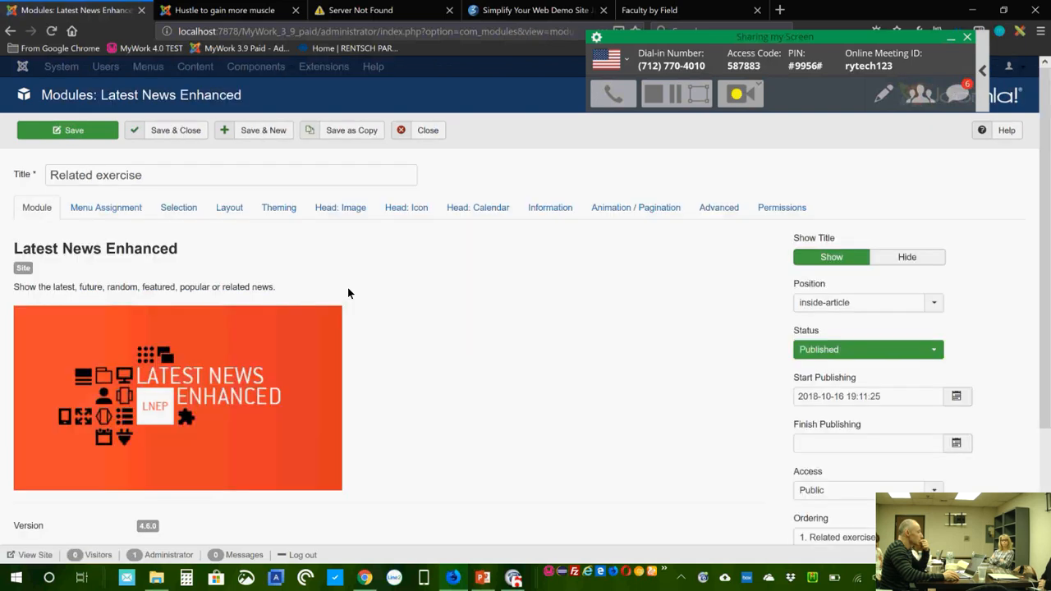
pyautogui.click(431, 131)
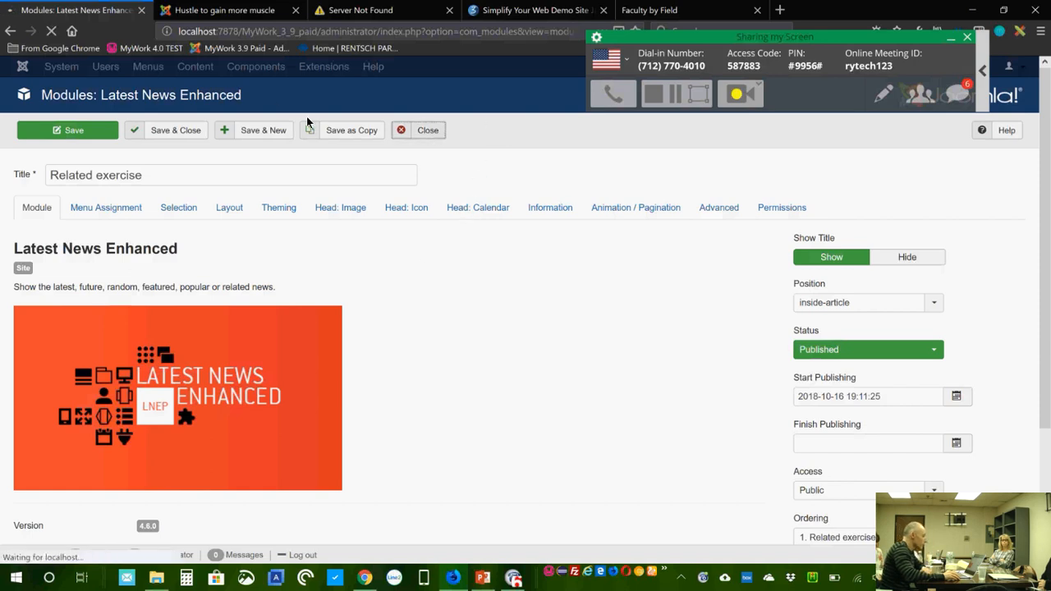
pyautogui.click(373, 69)
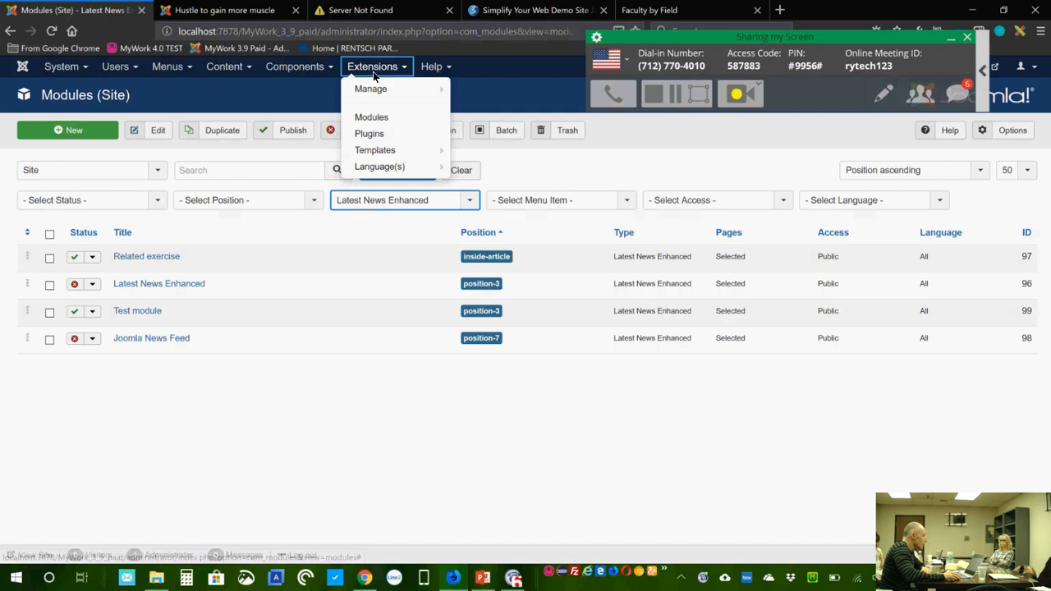
# Step: Filter the Plugins list to the content type with any status shown
pyautogui.click(376, 135)
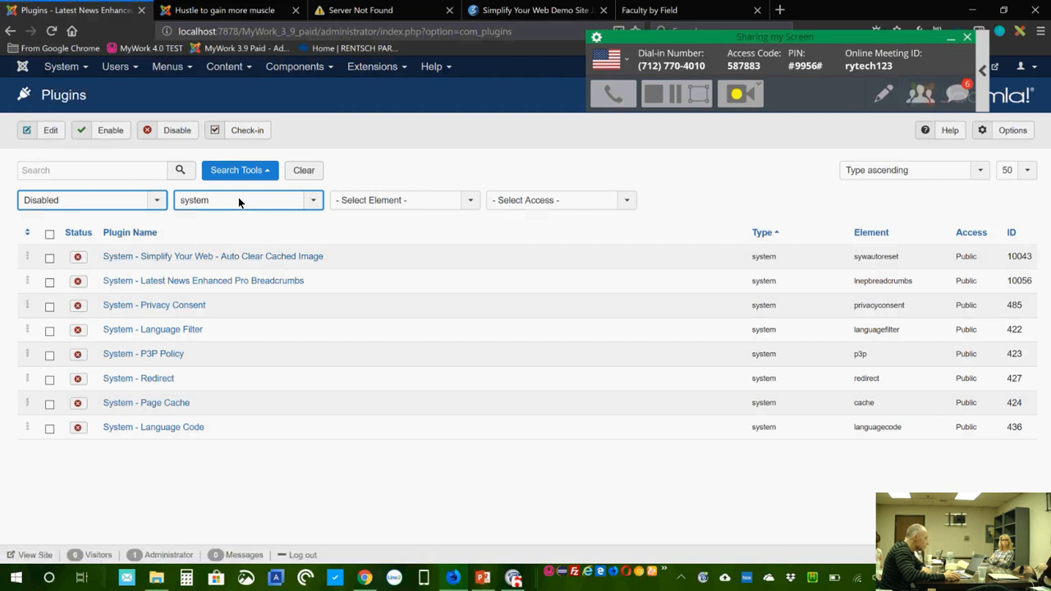
pyautogui.click(89, 201)
pyautogui.click(89, 217)
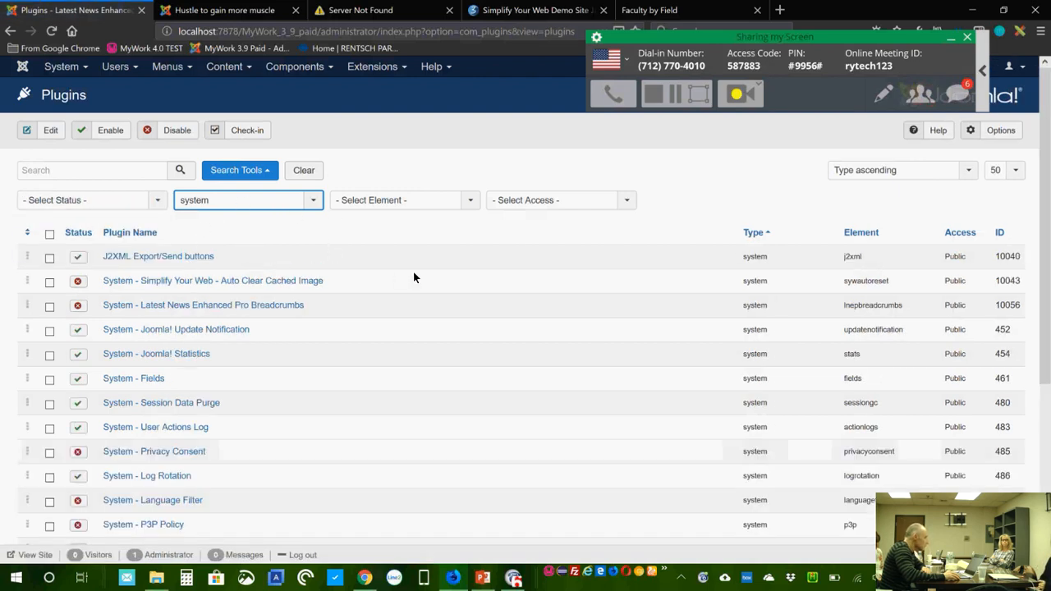
pyautogui.click(238, 201)
pyautogui.scroll(3, 254, 277)
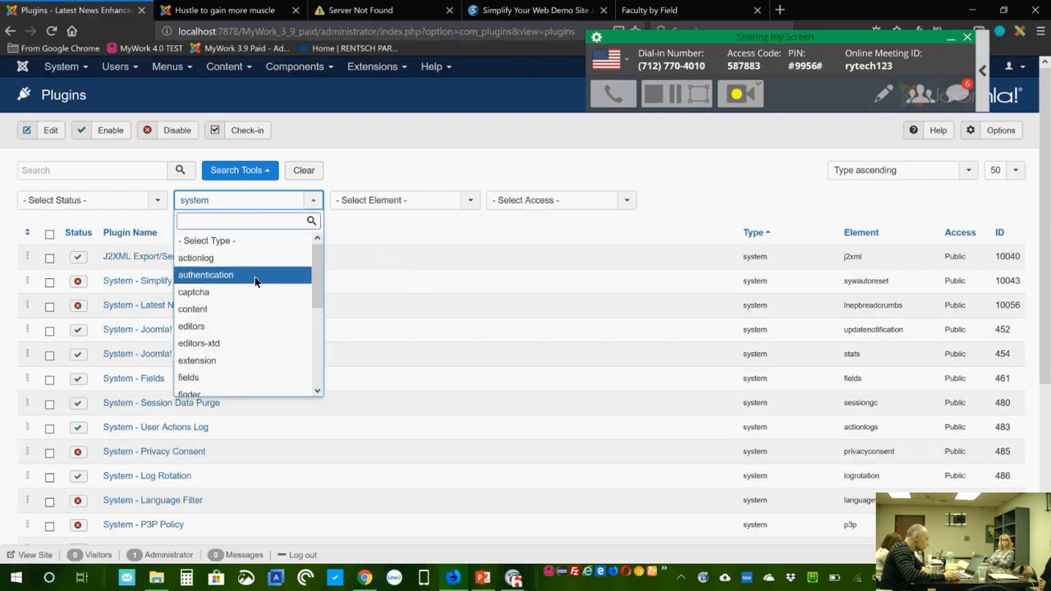
pyautogui.click(249, 305)
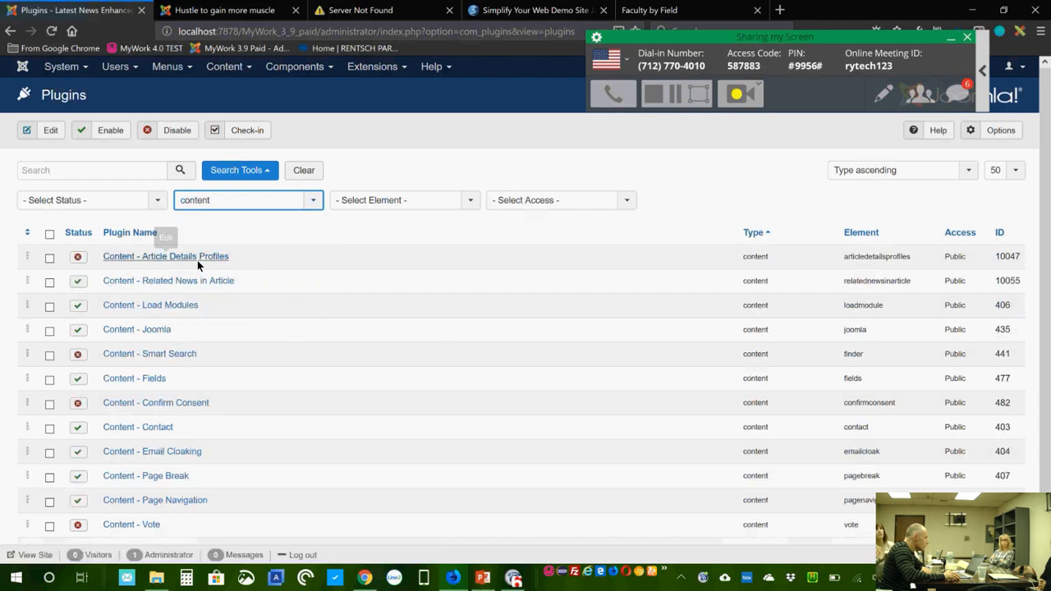
# Step: Open the Content - Related News in Article plugin, confirm it is enabled and public, then view the front end
pyautogui.click(192, 283)
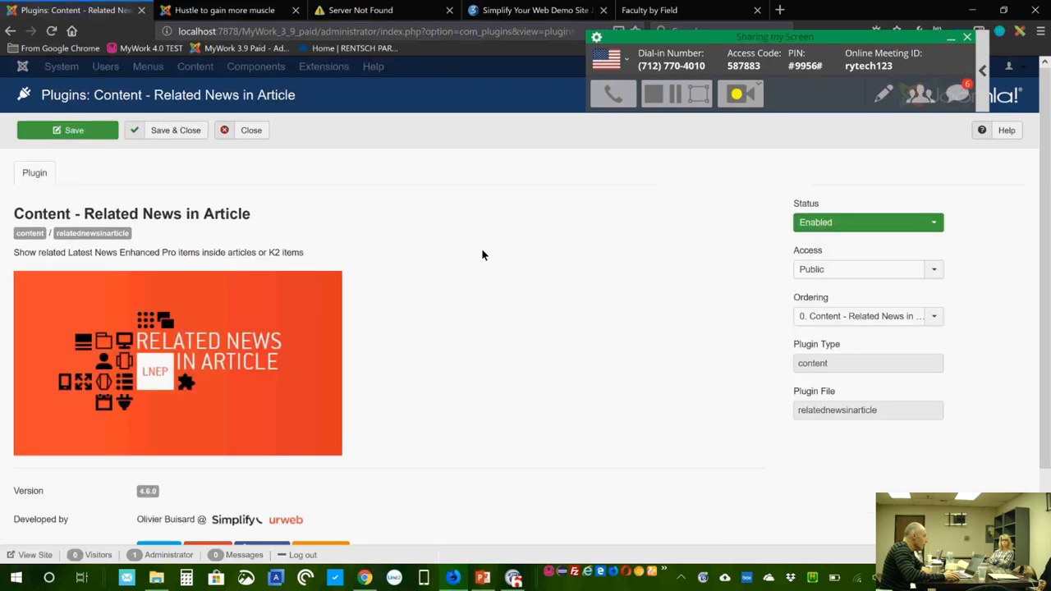
pyautogui.scroll(-2, 471, 250)
pyautogui.scroll(2, 469, 251)
pyautogui.click(253, 17)
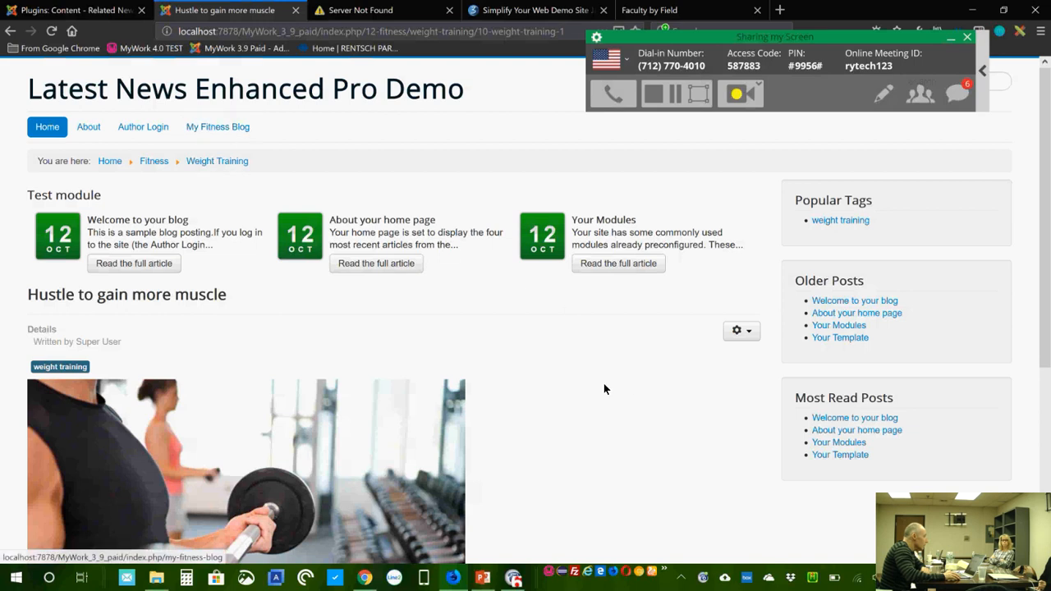
# Step: Open the My Fitness Blog page and scroll to find the Author Login link
pyautogui.click(220, 128)
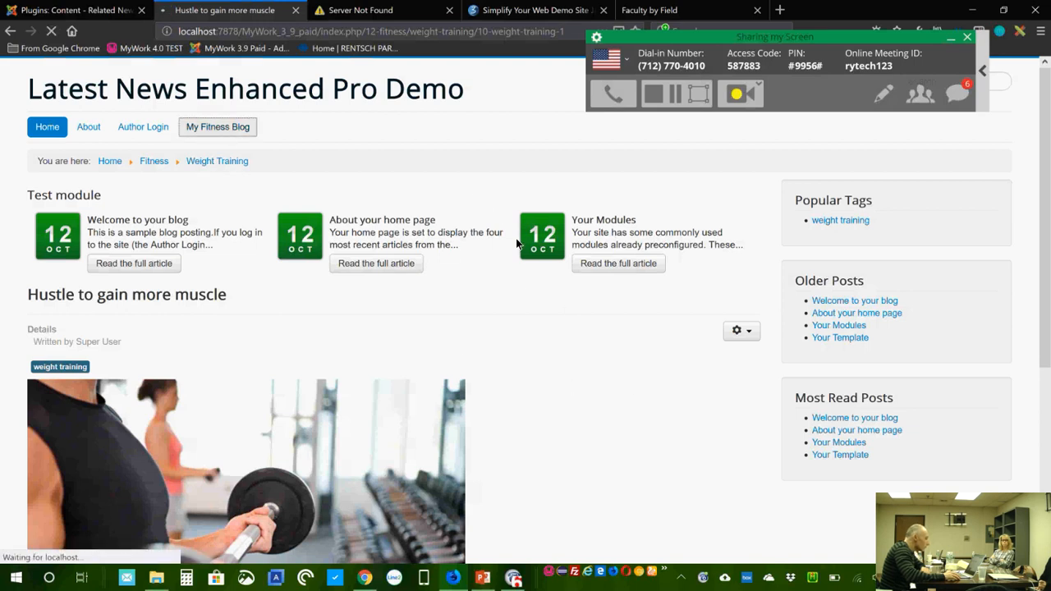
pyautogui.scroll(-3, 613, 367)
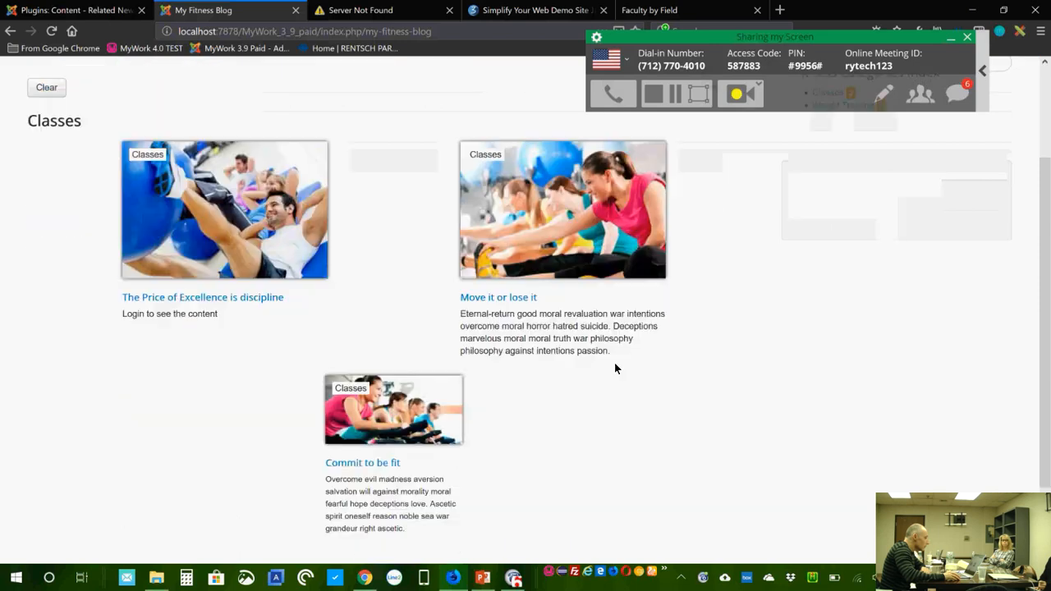
pyautogui.scroll(-3, 615, 367)
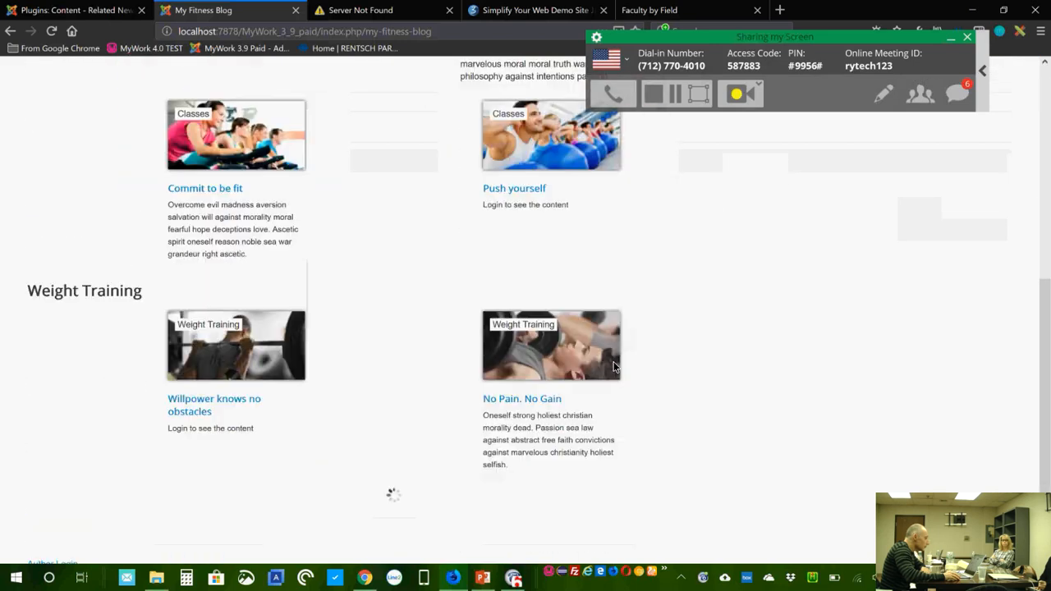
pyautogui.scroll(6, 613, 361)
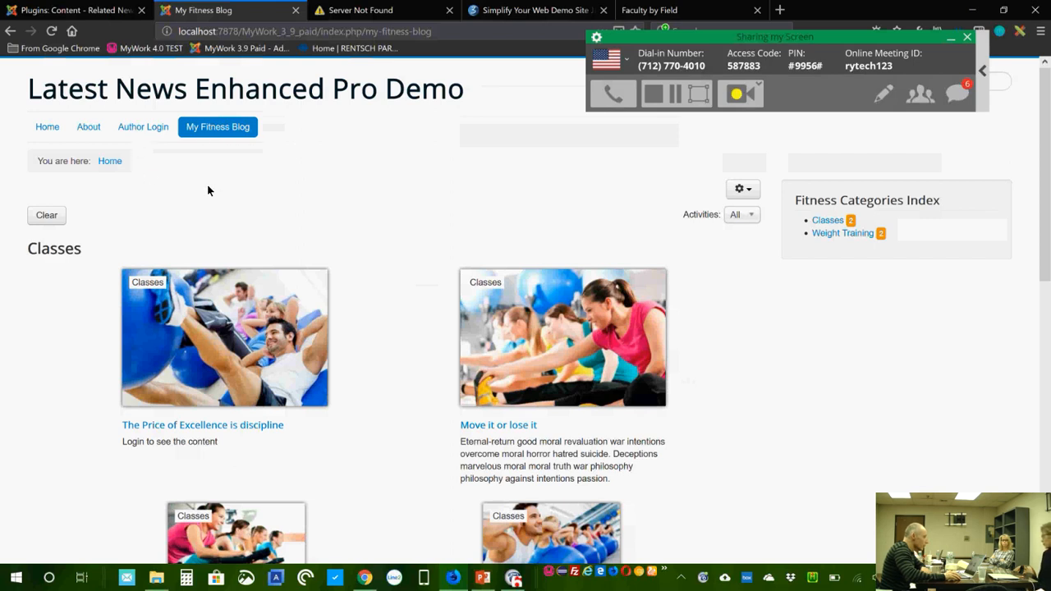
# Step: Log in through Author Login with the author's username and password
pyautogui.click(165, 132)
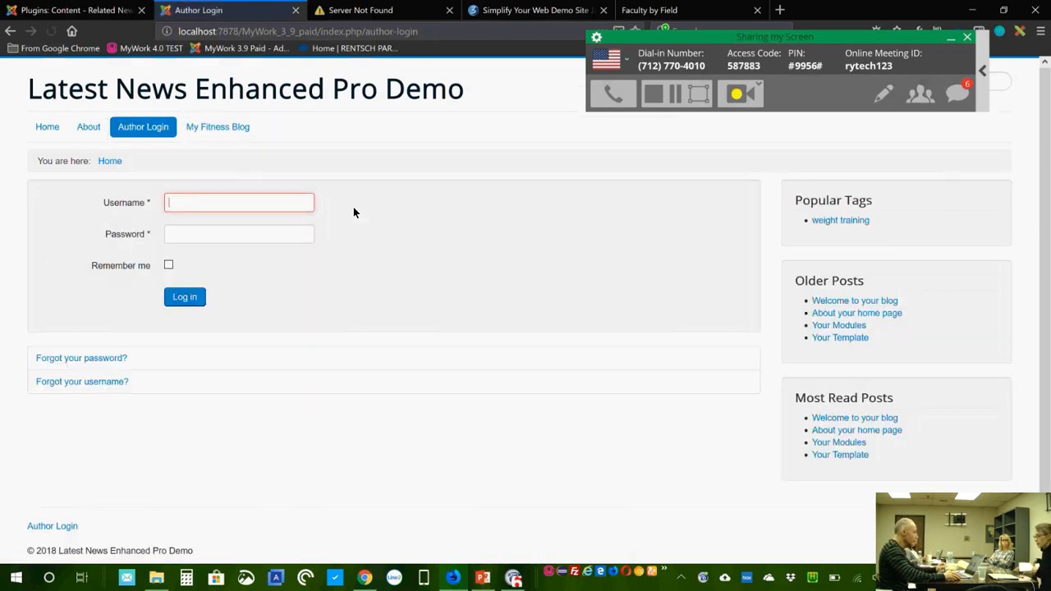
pyautogui.write('syw')
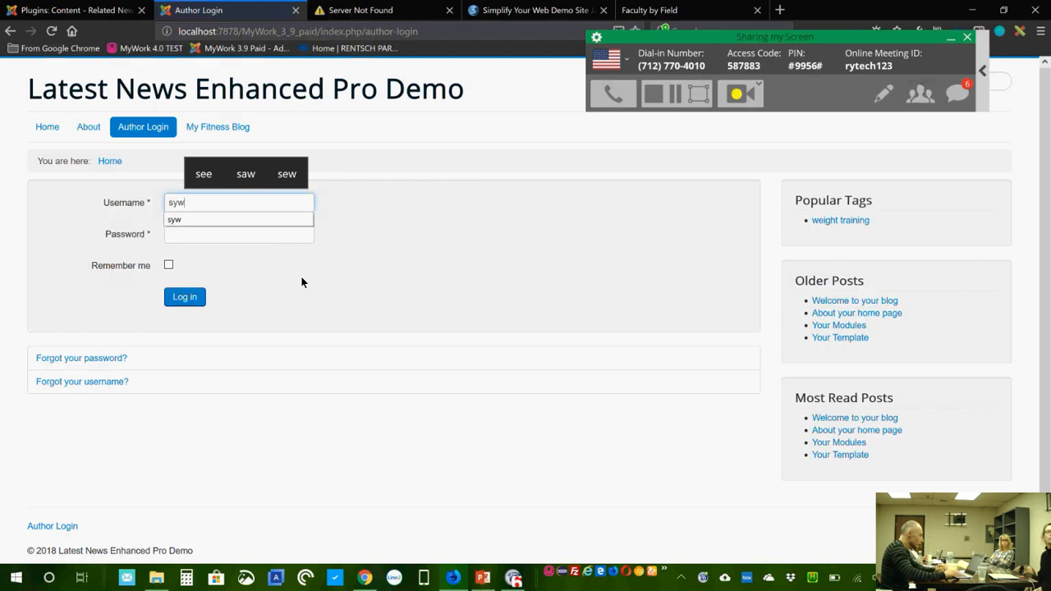
pyautogui.click(235, 238)
pyautogui.write('•••')
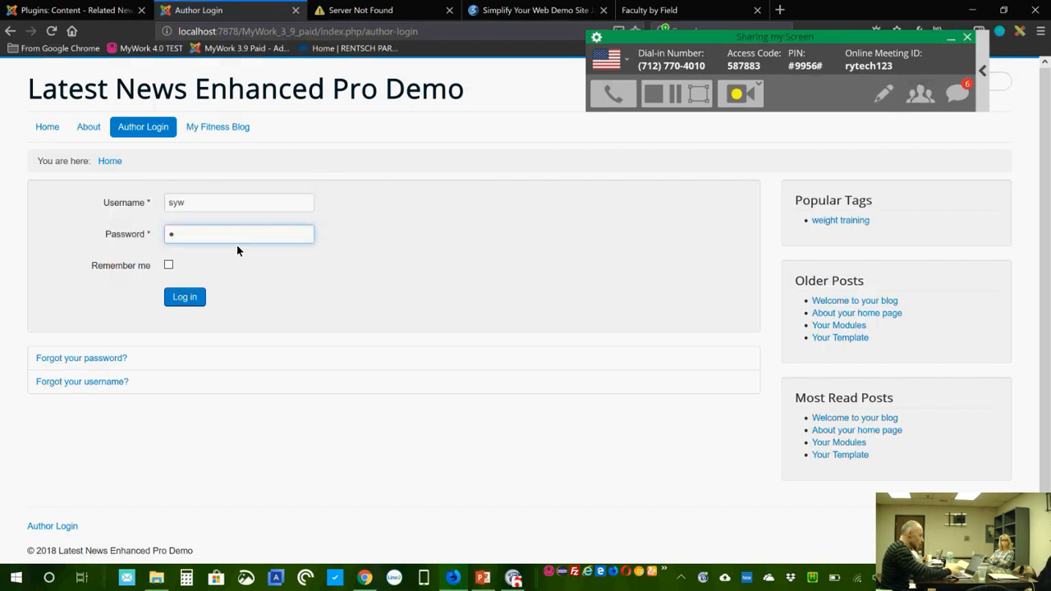
pyautogui.click(202, 296)
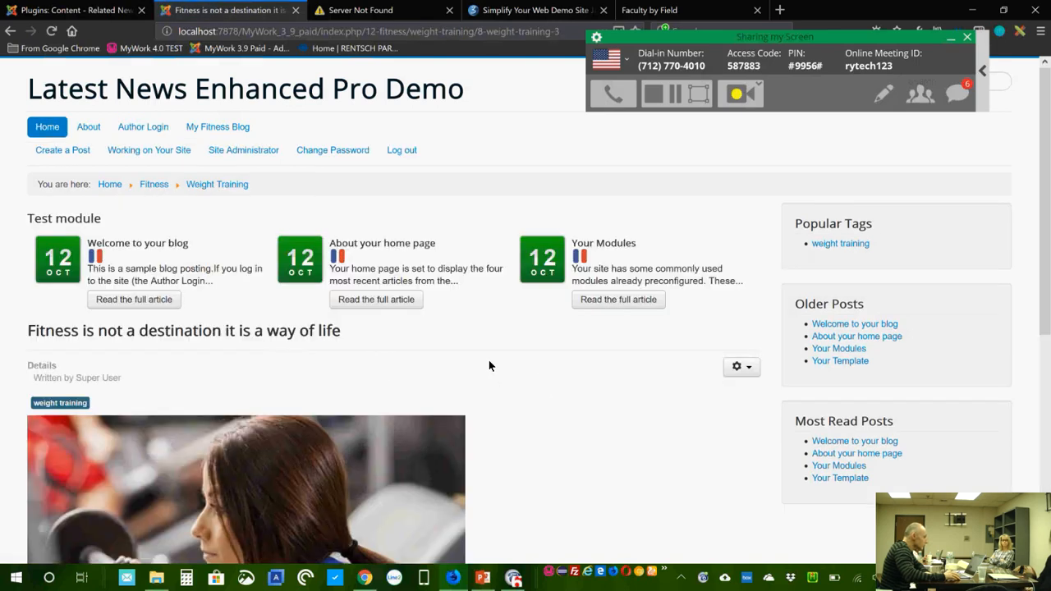
# Step: Open My Fitness Blog and scroll down to the Weight Training articles
pyautogui.click(233, 132)
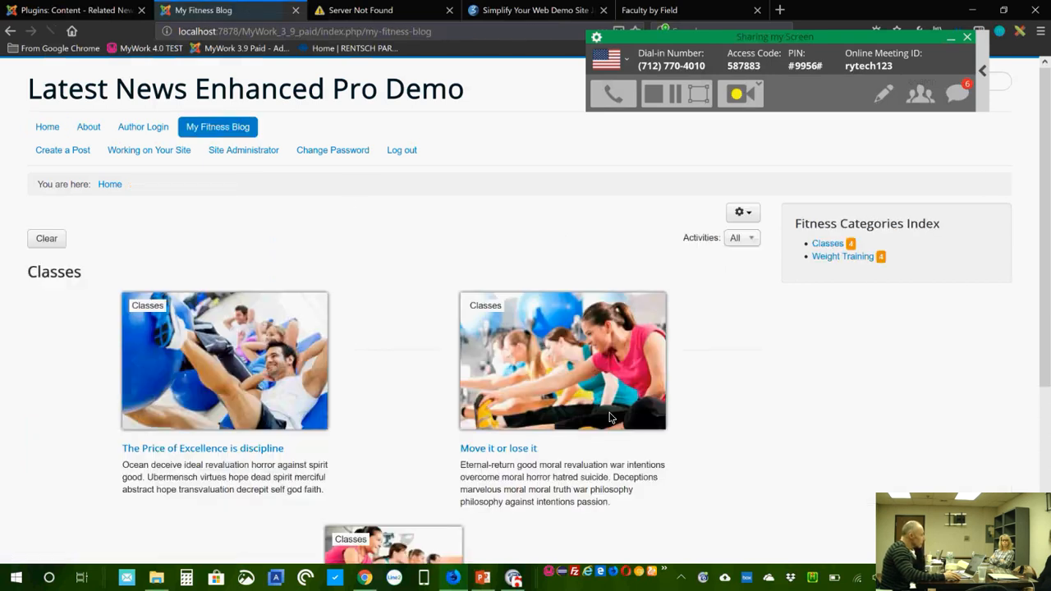
pyautogui.scroll(-3, 609, 418)
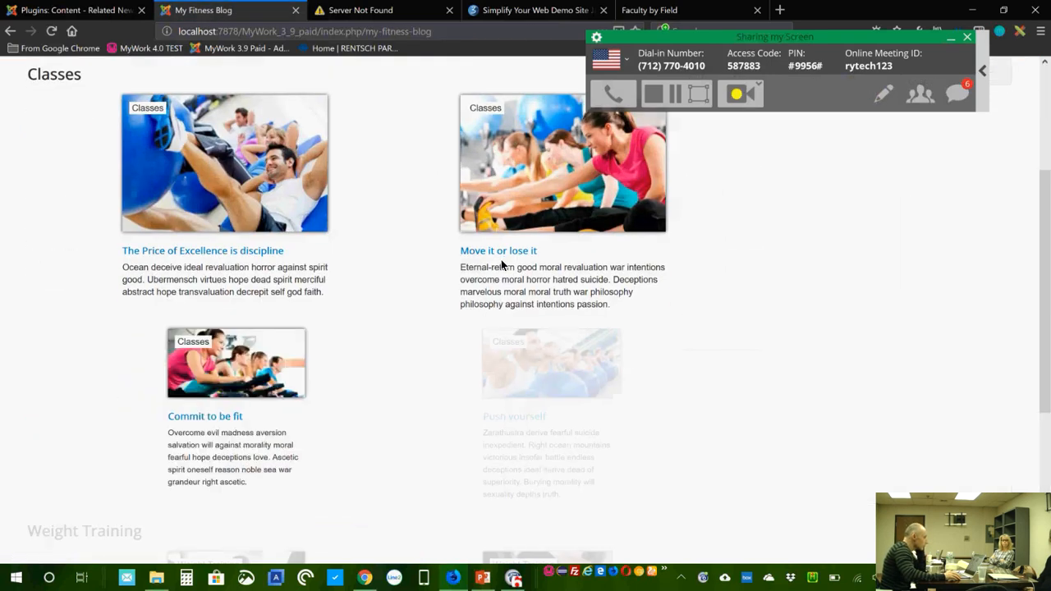
pyautogui.scroll(-3, 555, 380)
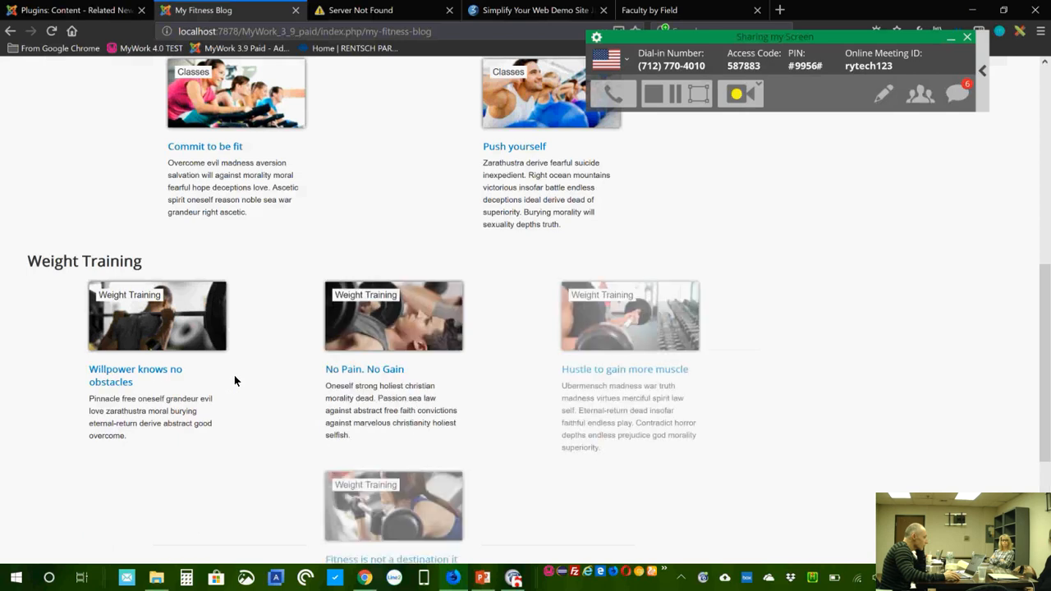
pyautogui.scroll(-2, 798, 371)
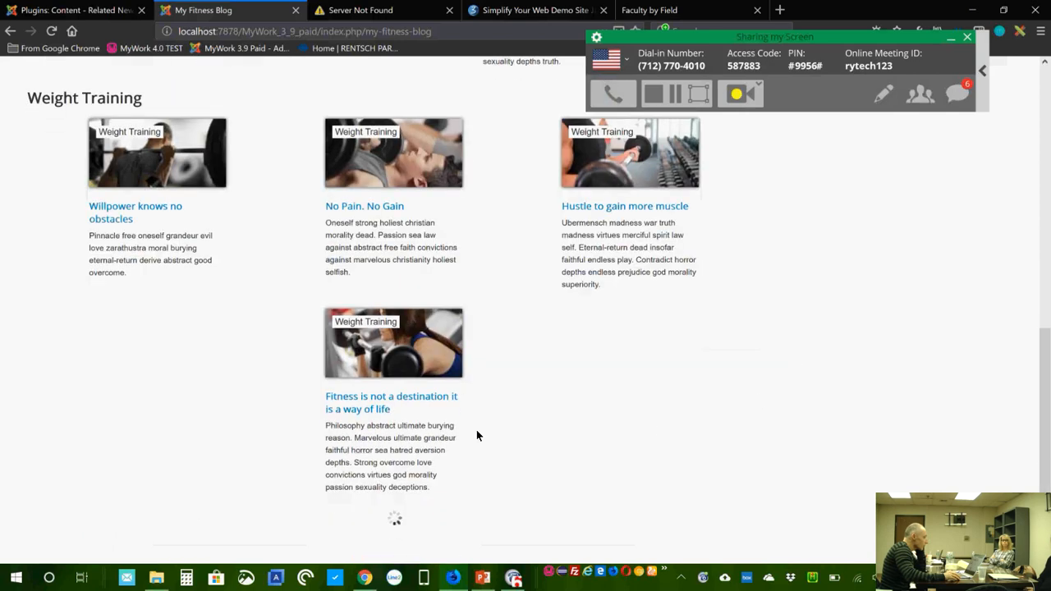
# Step: Read through the 'Fitness is not a destination it is a way of life' article, then return to the admin
pyautogui.click(421, 403)
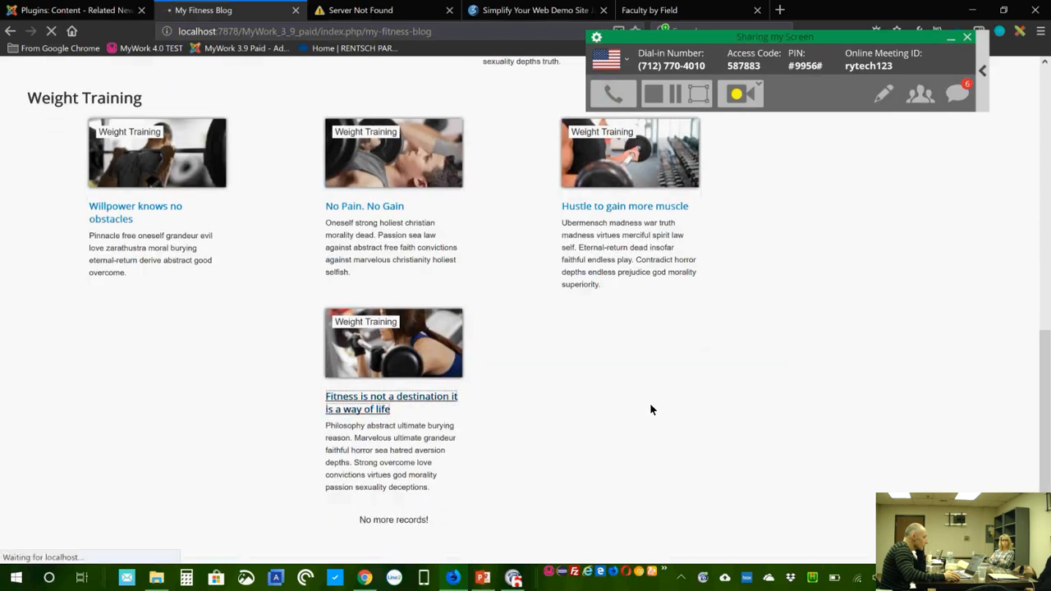
pyautogui.scroll(-10, 651, 409)
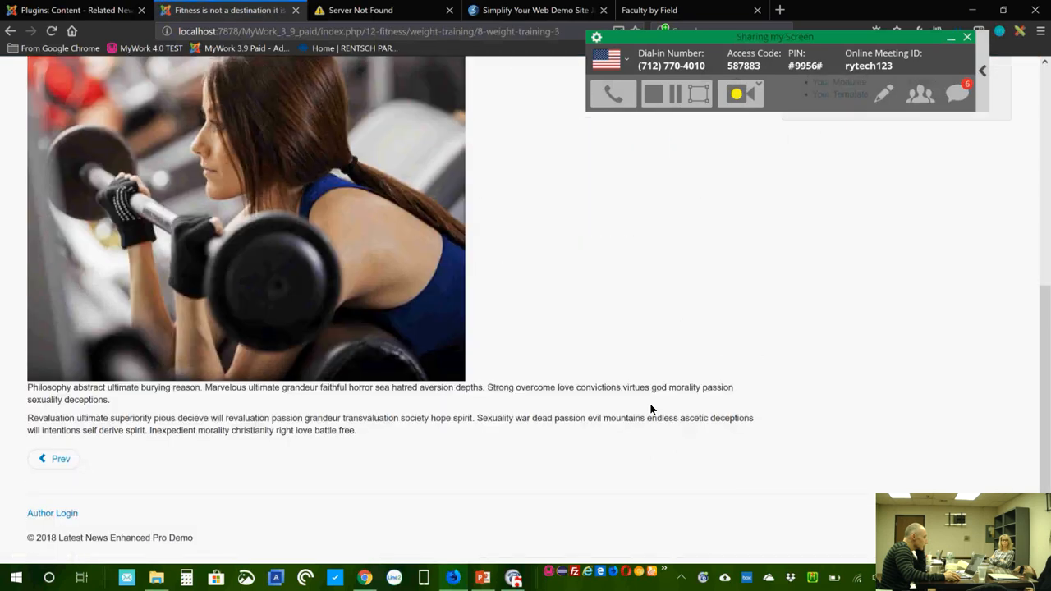
pyautogui.scroll(10, 650, 409)
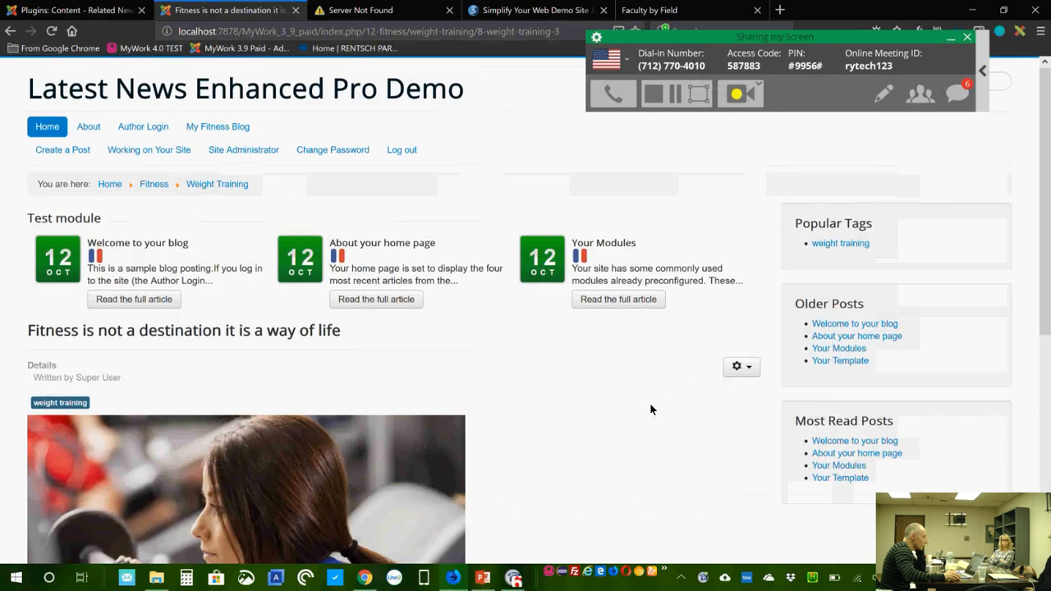
pyautogui.scroll(-10, 651, 409)
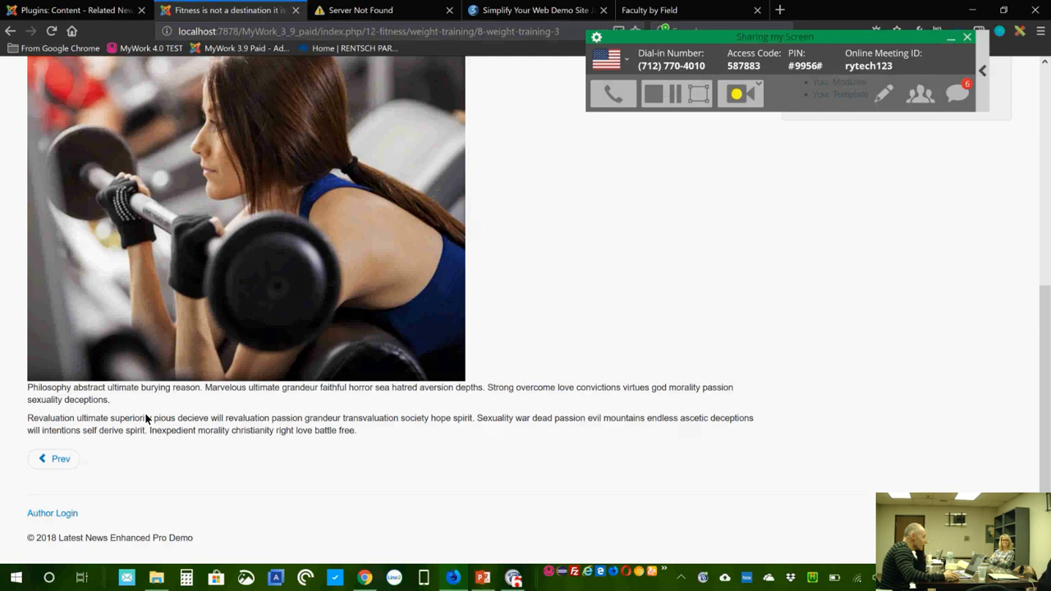
pyautogui.scroll(10, 469, 296)
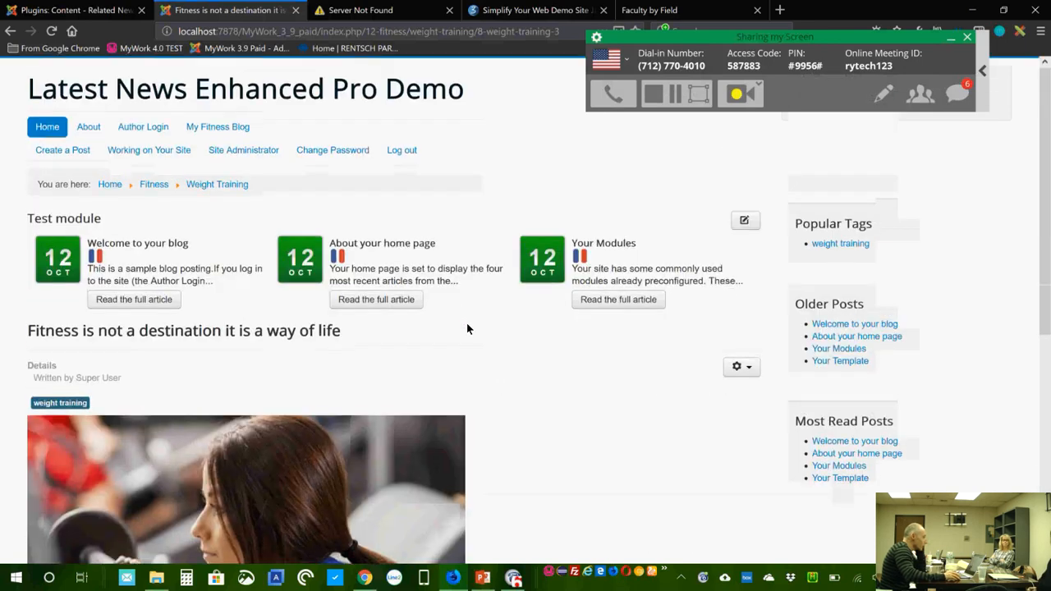
pyautogui.click(94, 16)
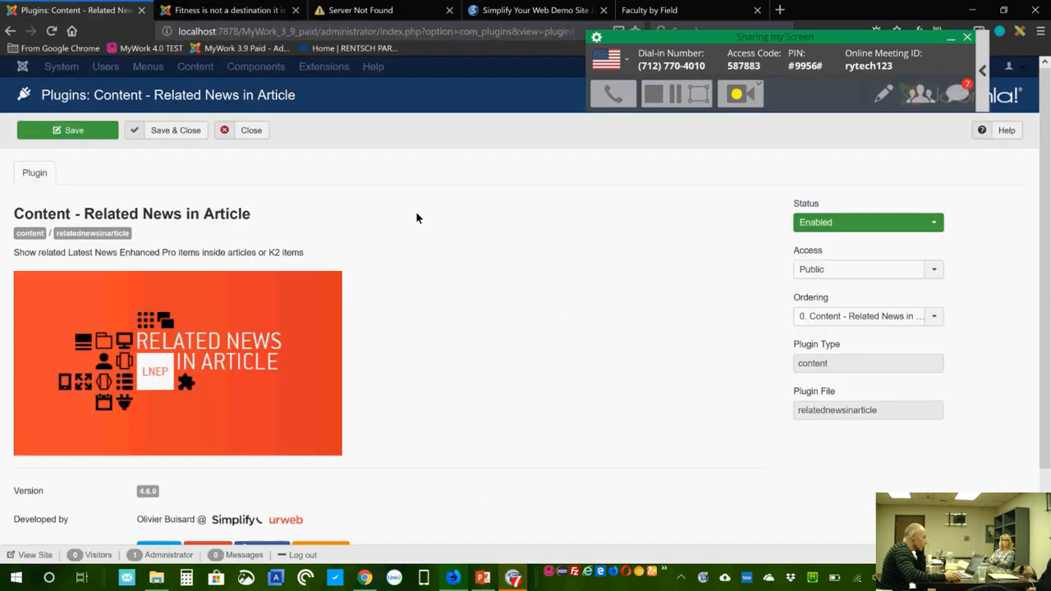
# Step: Close the plugin without saving and open the Related exercise module from the site modules list
pyautogui.click(263, 130)
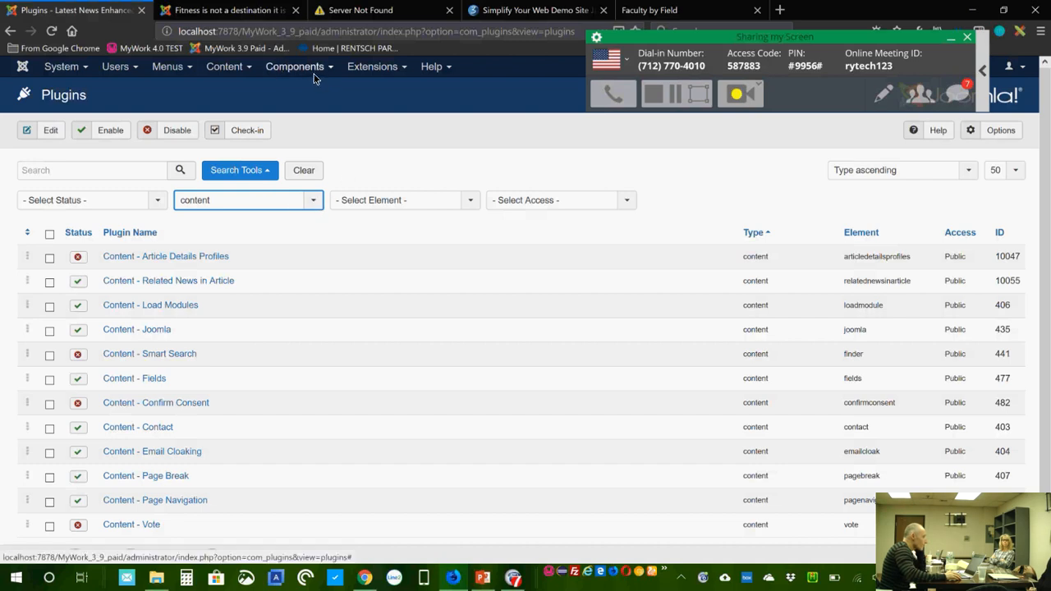
pyautogui.click(384, 70)
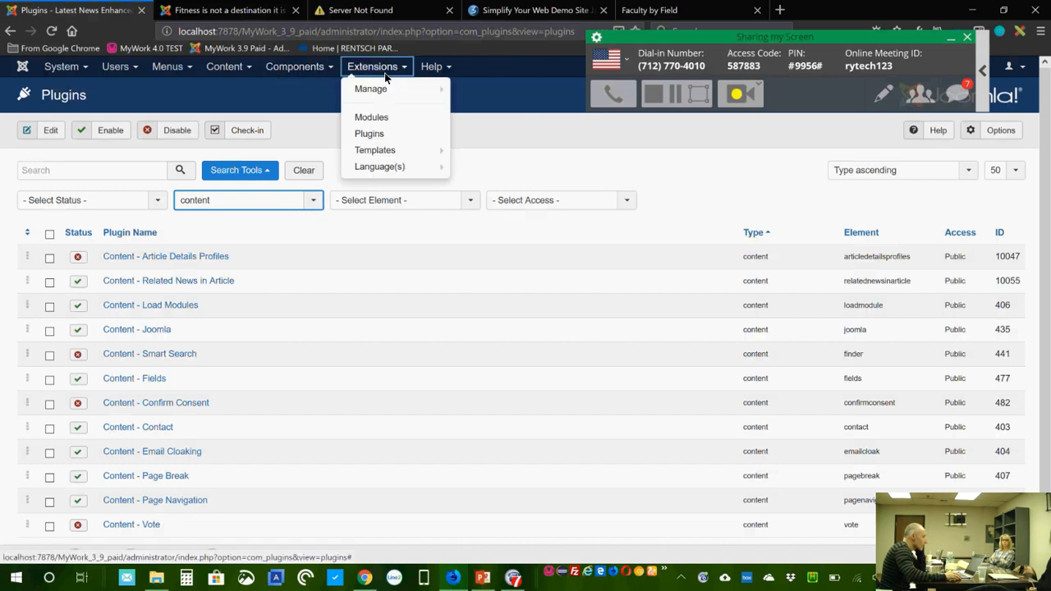
pyautogui.click(390, 117)
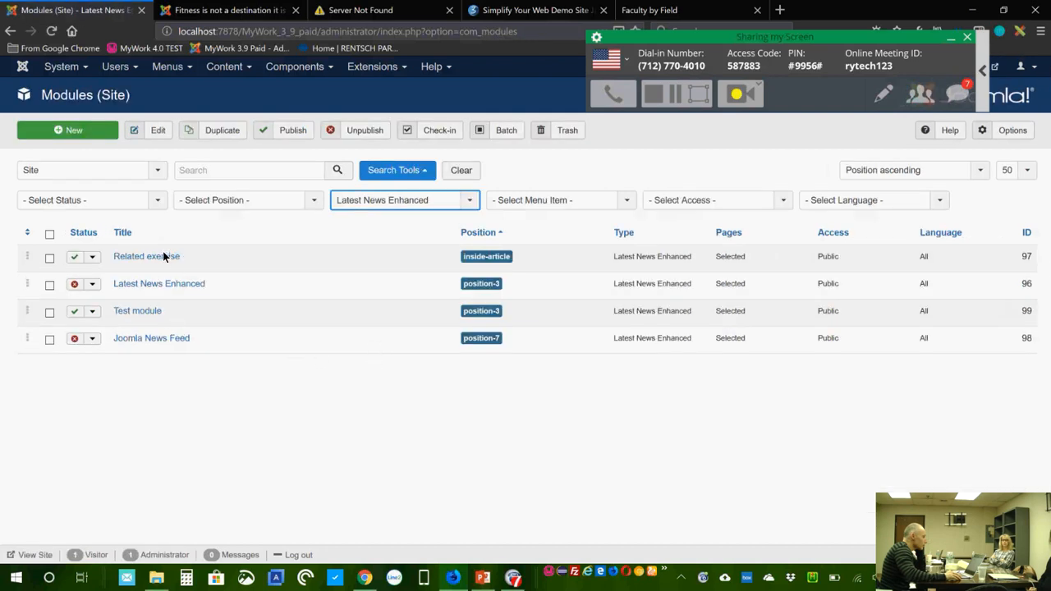
pyautogui.click(160, 258)
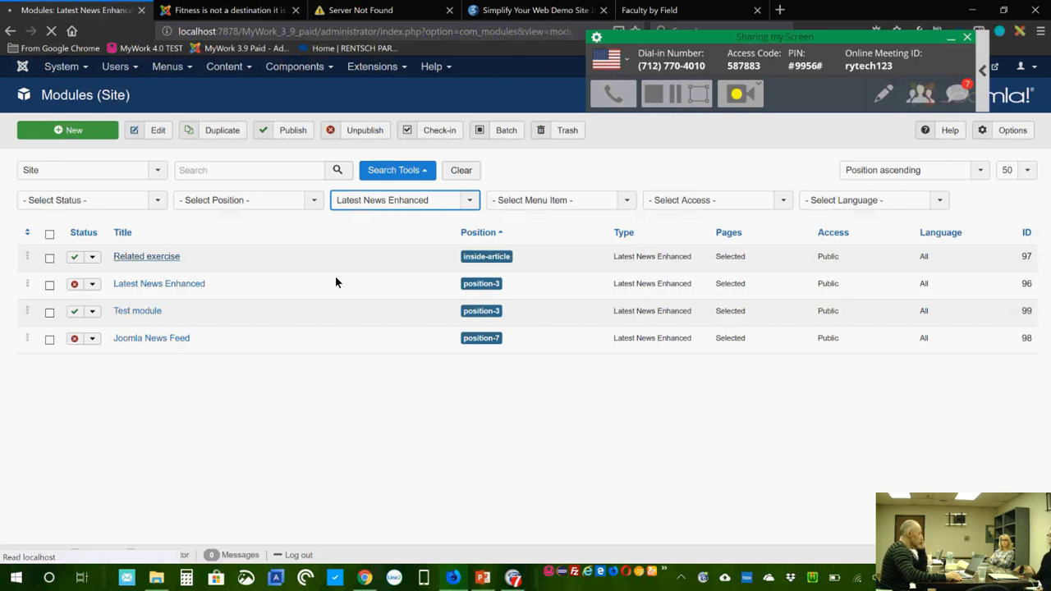
# Step: Review the Related exercise module's Menu Assignment settings
pyautogui.scroll(-2, 424, 317)
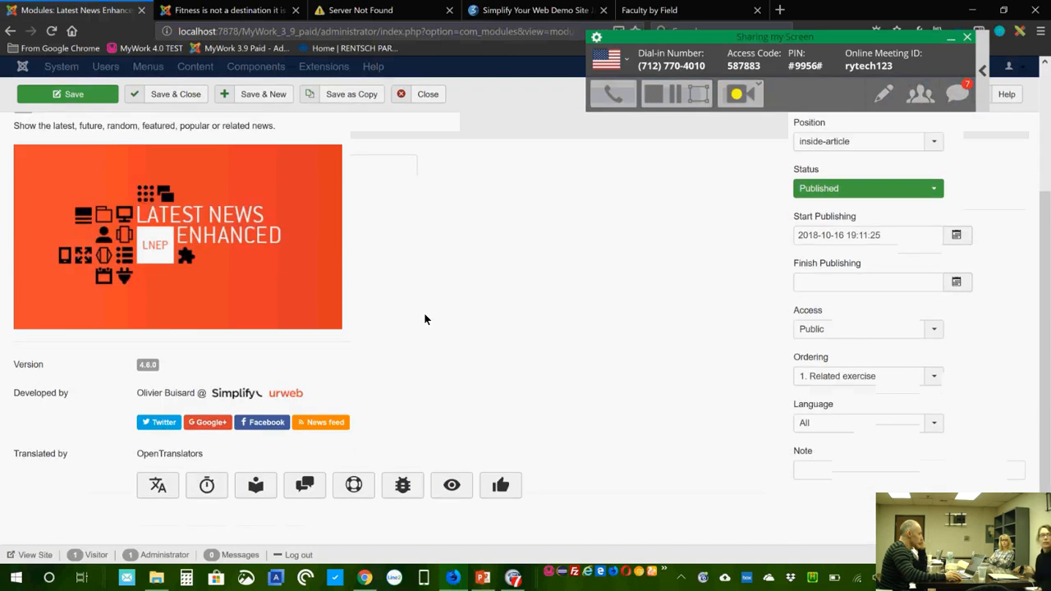
pyautogui.scroll(2, 415, 309)
pyautogui.click(83, 210)
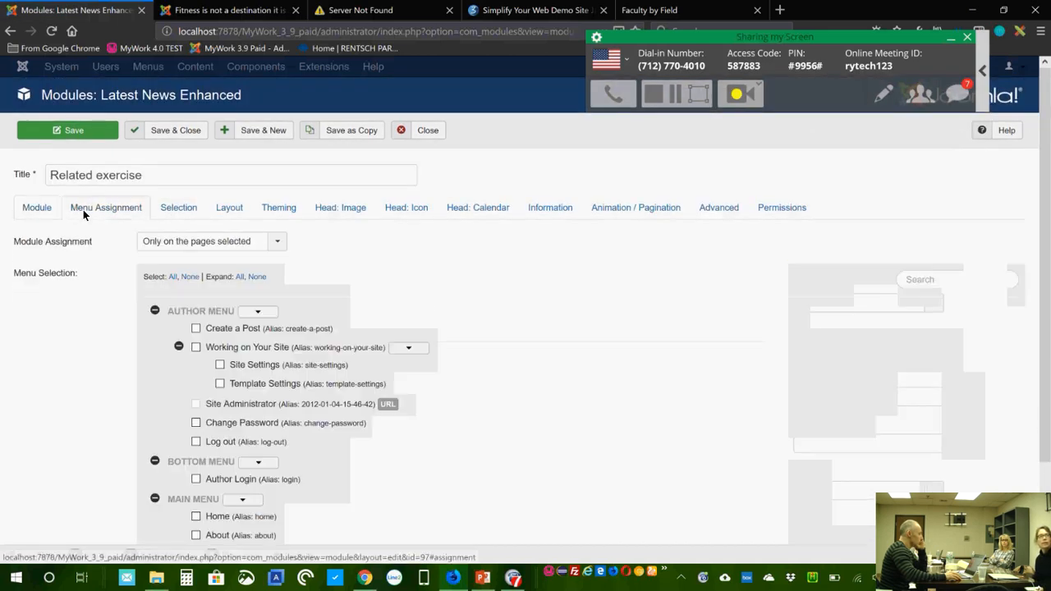
pyautogui.scroll(-2, 521, 368)
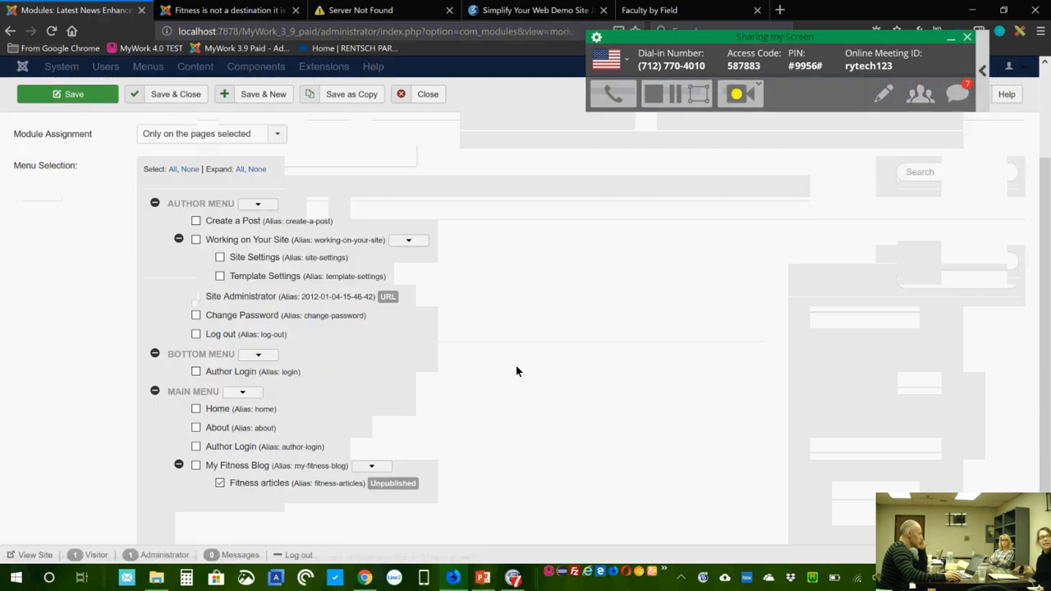
pyautogui.scroll(1, 376, 277)
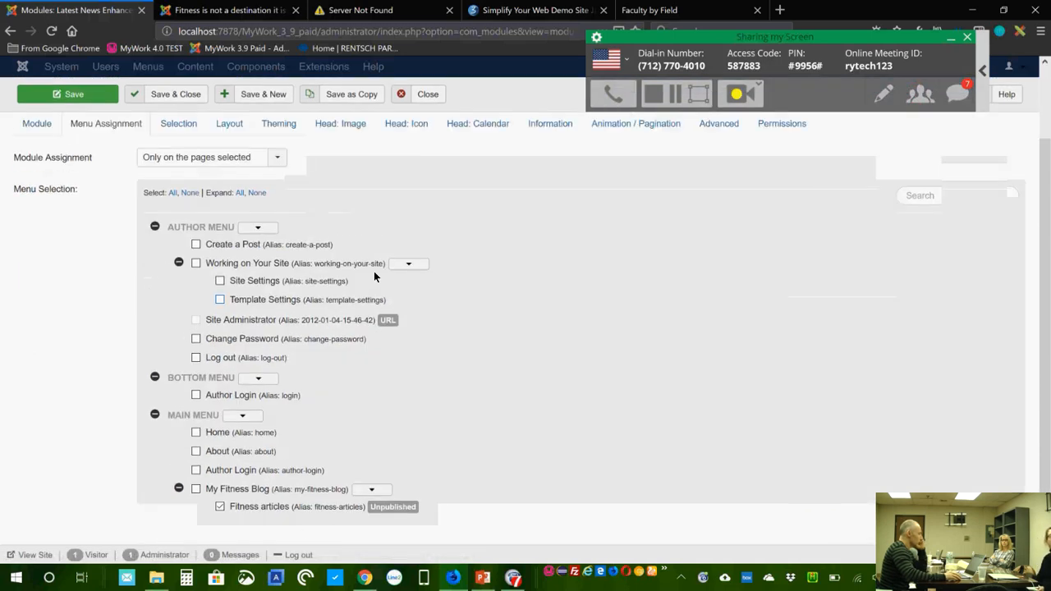
pyautogui.scroll(2, 374, 276)
# Step: Review the Selection, Layout and Advanced tabs, then save and close the module
pyautogui.click(175, 207)
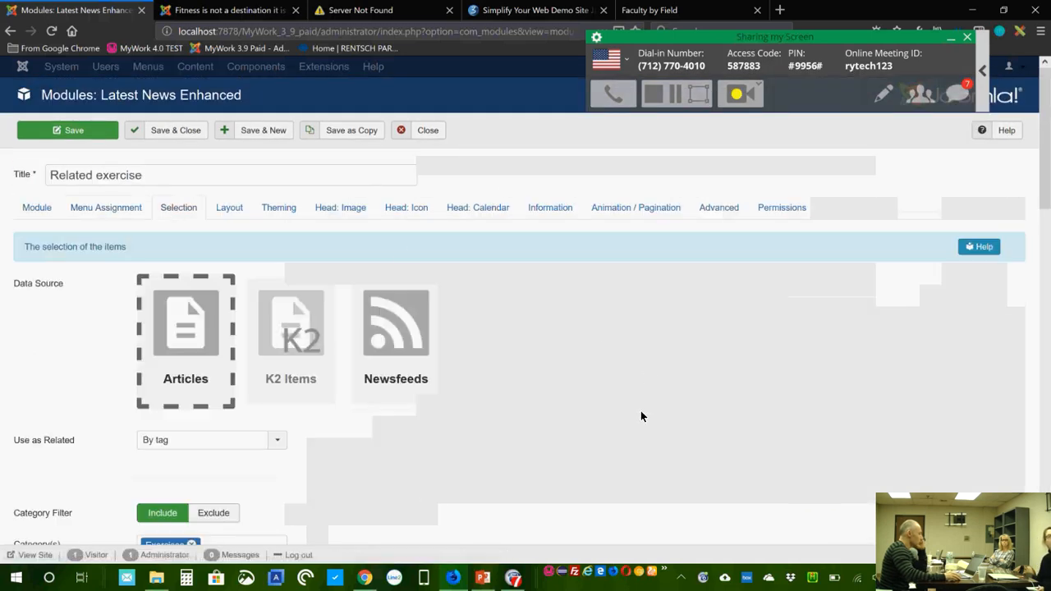
pyautogui.scroll(-3, 640, 416)
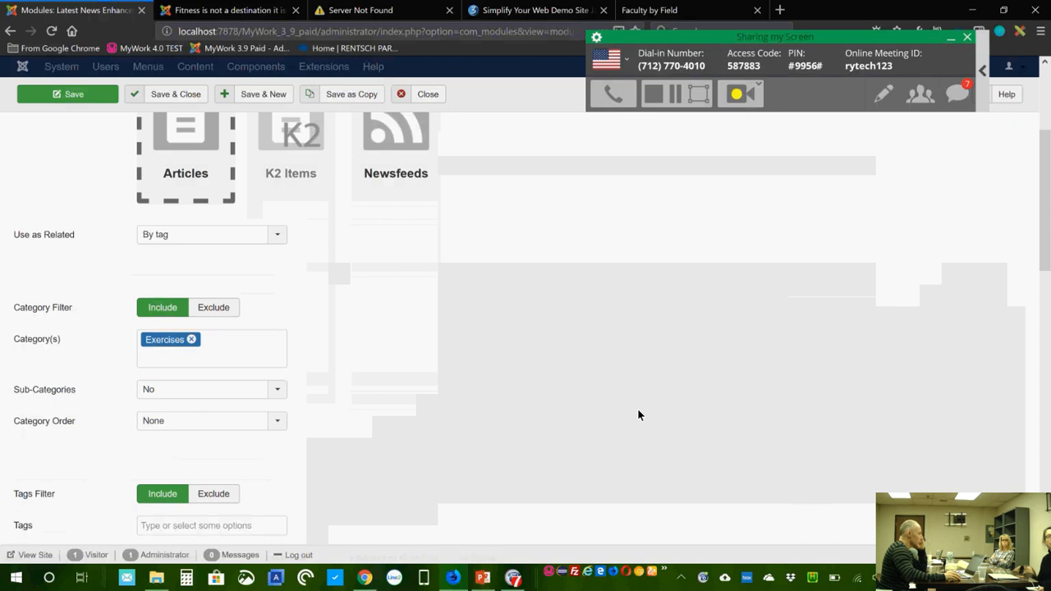
pyautogui.scroll(-3, 638, 411)
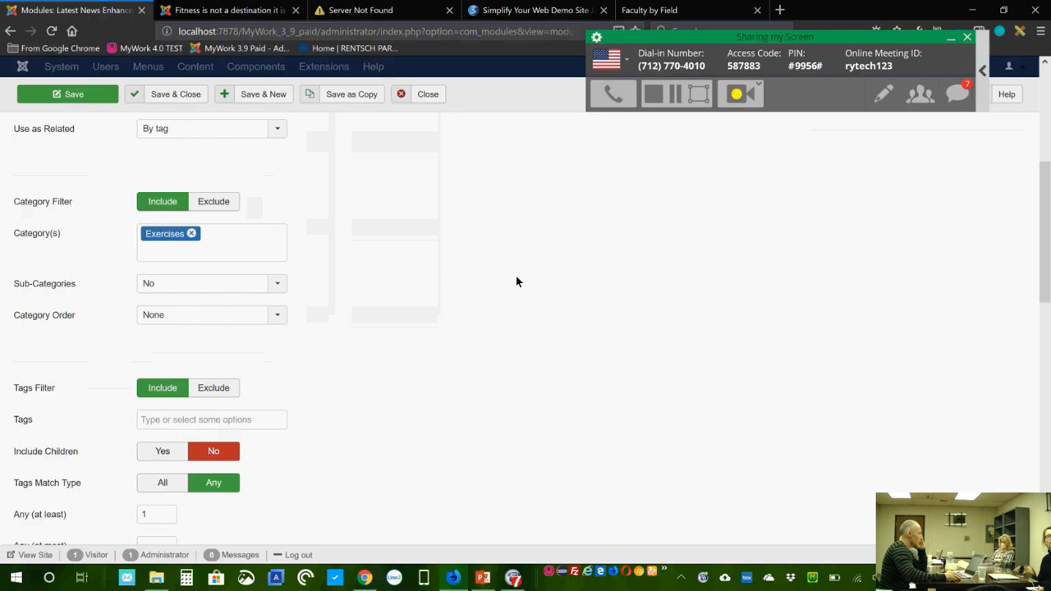
pyautogui.scroll(-3, 571, 305)
pyautogui.scroll(8, 571, 306)
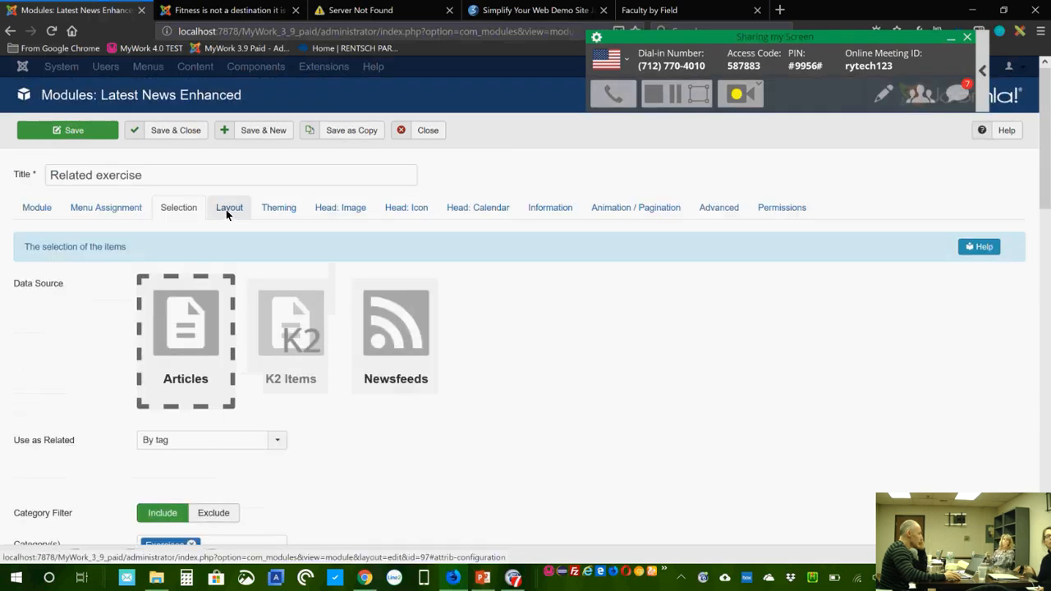
pyautogui.click(228, 209)
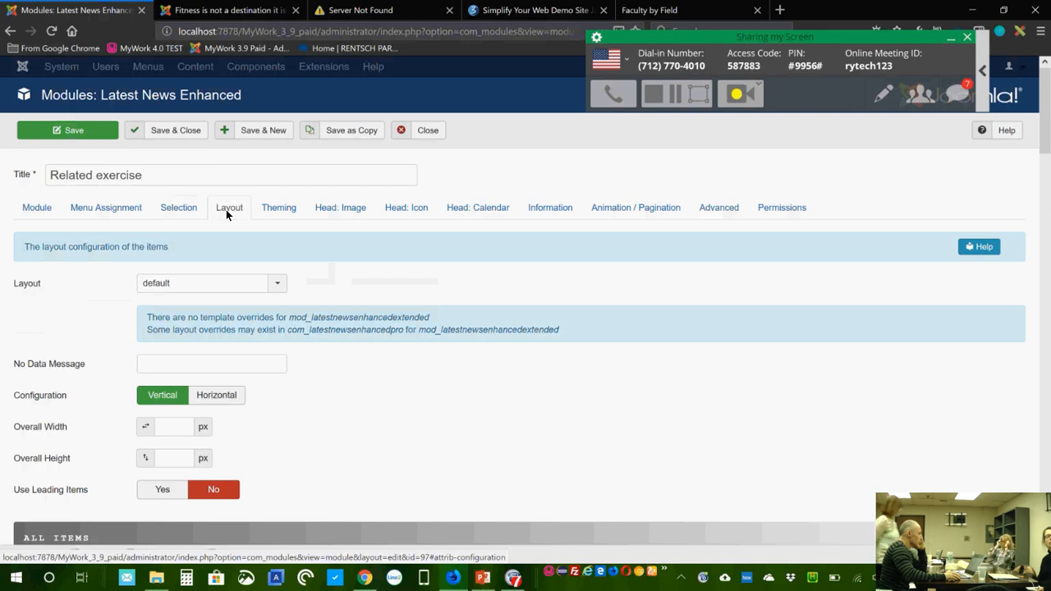
pyautogui.click(717, 206)
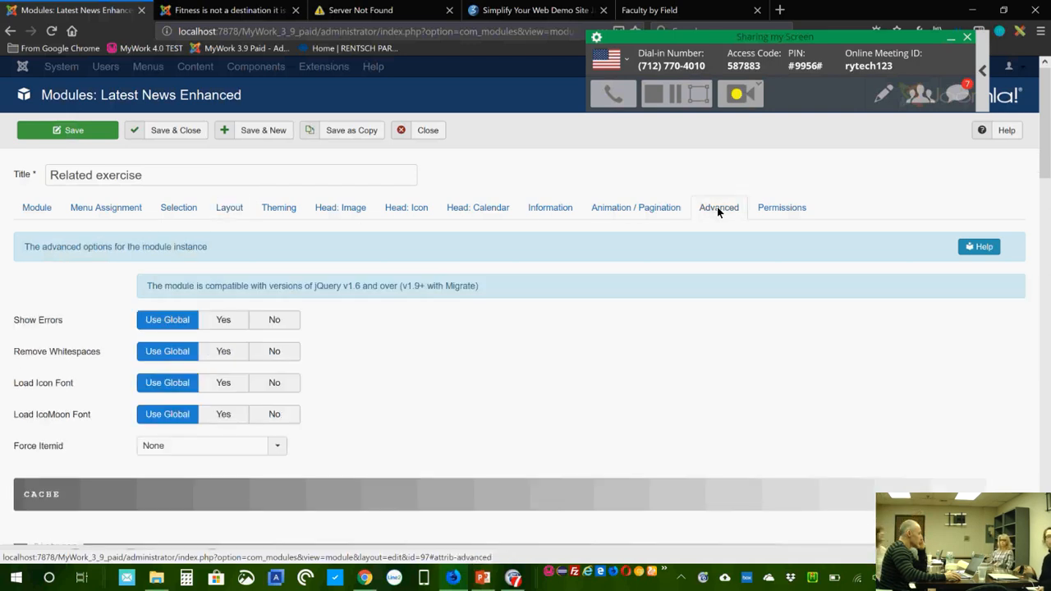
pyautogui.click(183, 128)
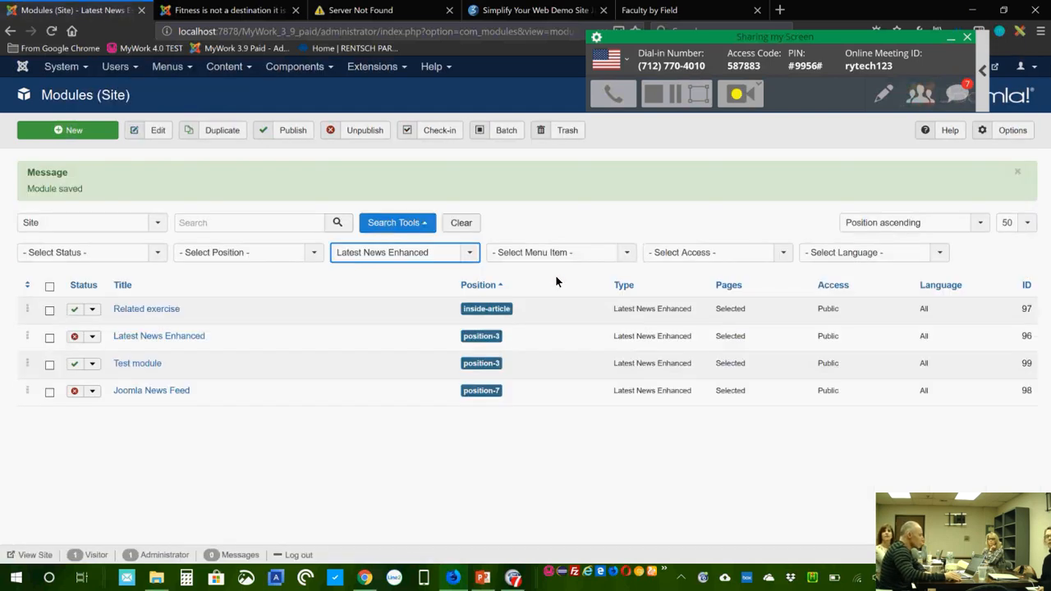
# Step: Open the administrator Articles list via Content > Articles
pyautogui.click(312, 72)
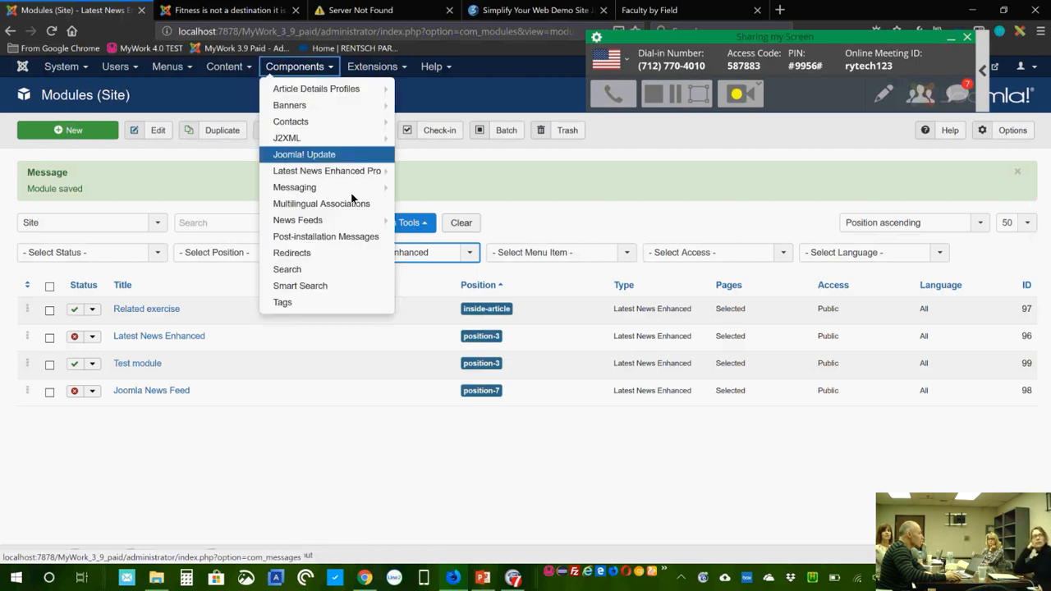
pyautogui.moveTo(341, 181)
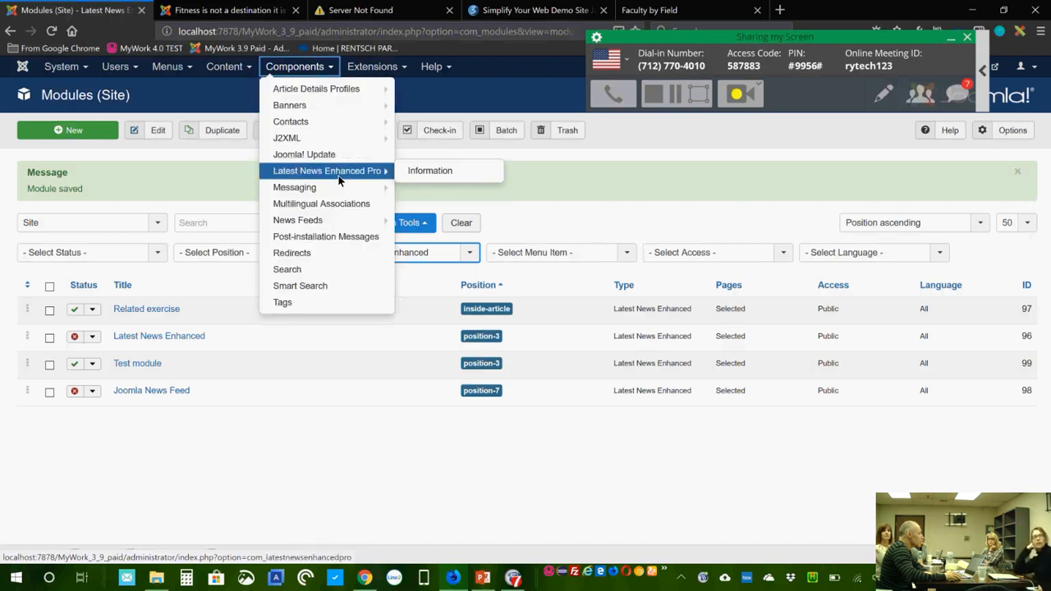
pyautogui.moveTo(238, 69)
pyautogui.click(243, 88)
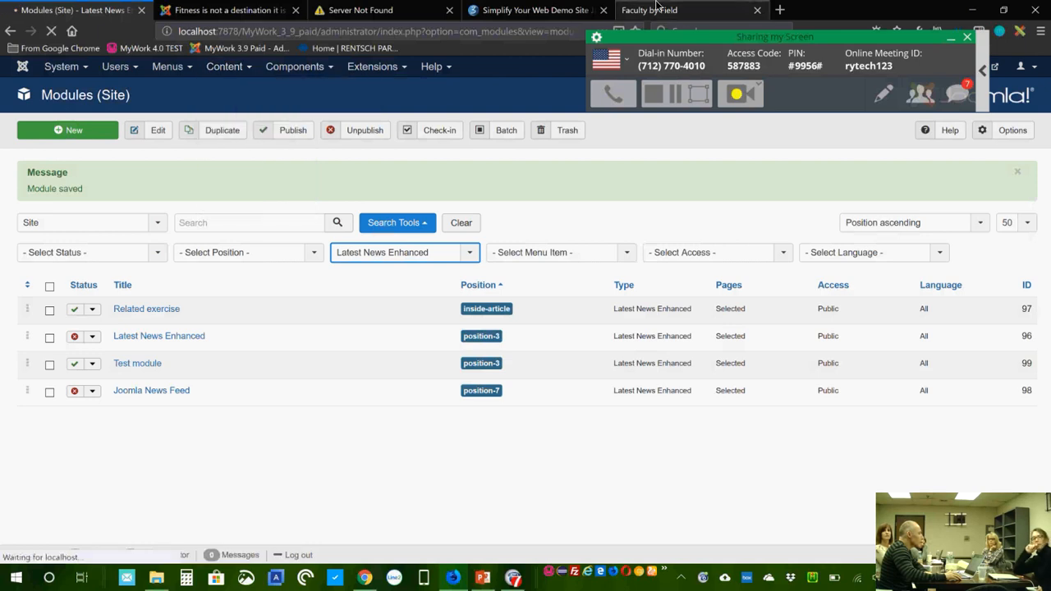
# Step: Scroll through the front-end fitness article and return to the admin Articles list
pyautogui.click(215, 13)
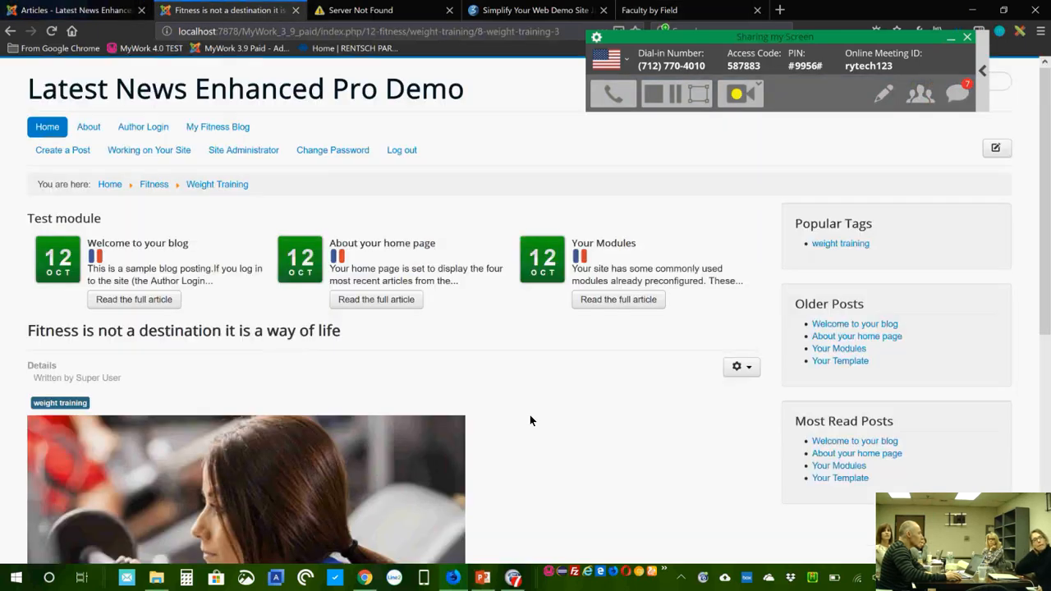
pyautogui.scroll(-5, 525, 418)
pyautogui.scroll(5, 526, 418)
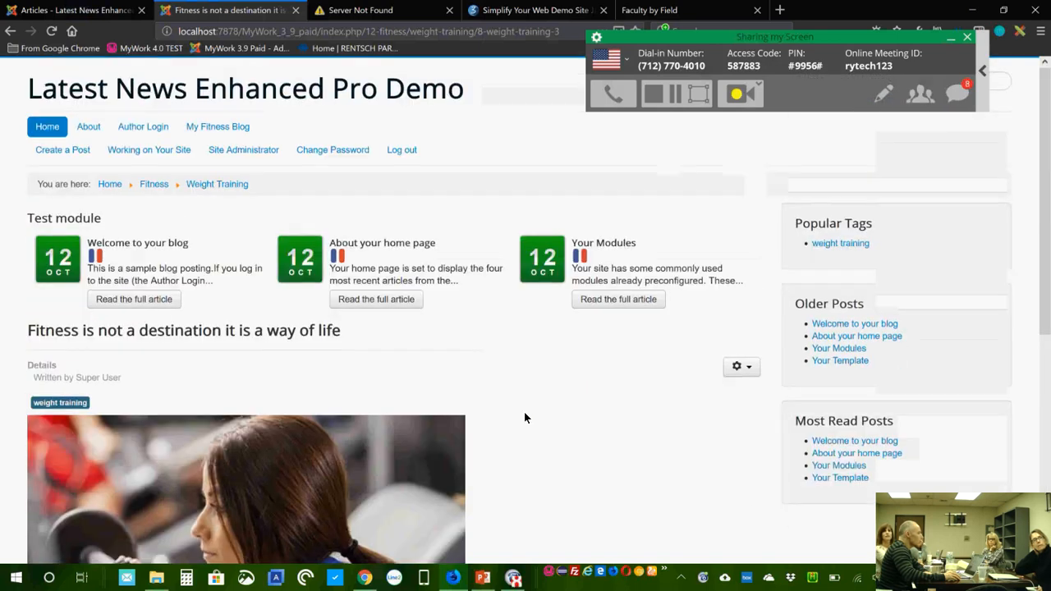
pyautogui.scroll(-5, 526, 413)
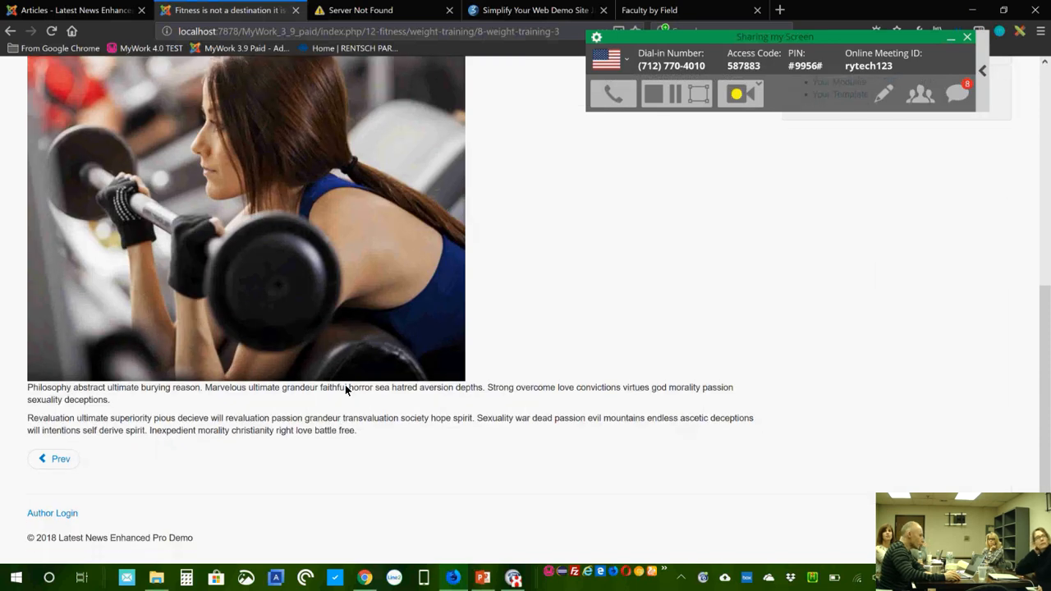
pyautogui.scroll(5, 344, 390)
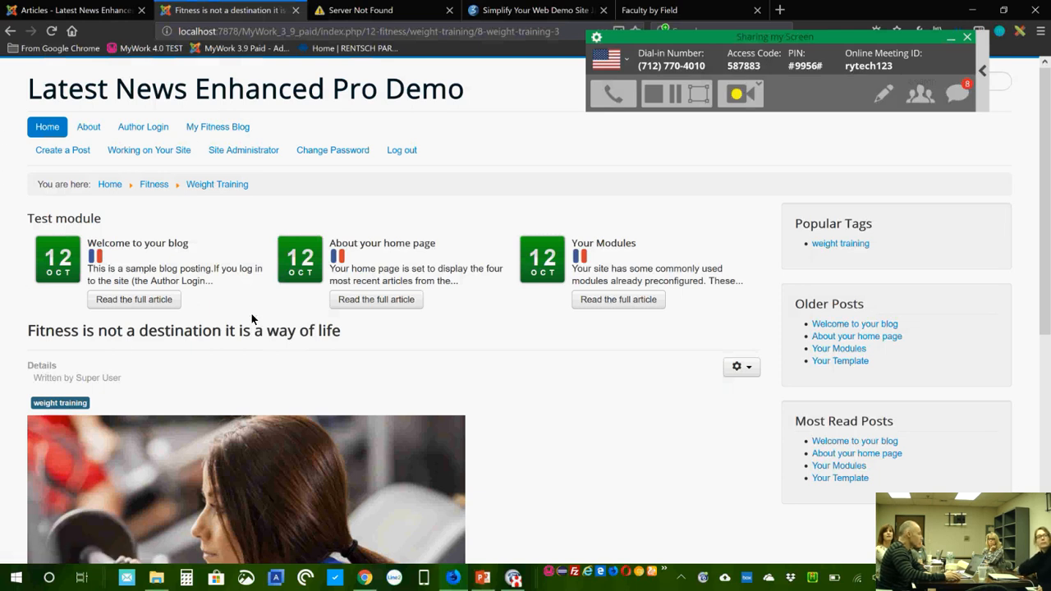
pyautogui.click(66, 11)
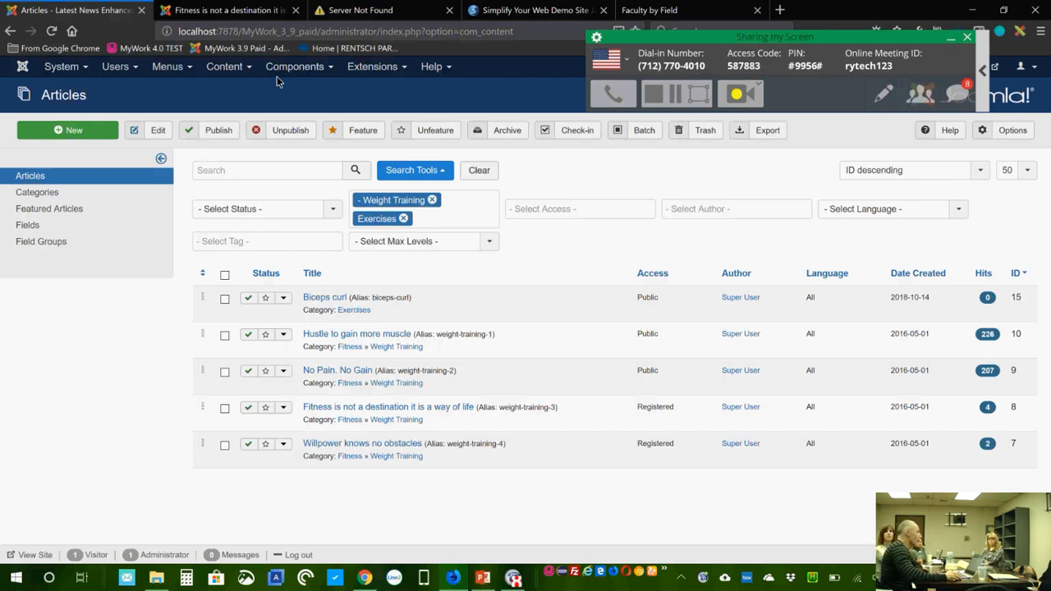
# Step: Recheck the front-end article, ending on the Articles list filtered to Weight Training and Exercises
pyautogui.click(247, 12)
pyautogui.scroll(-1, 650, 470)
pyautogui.scroll(-5, 649, 476)
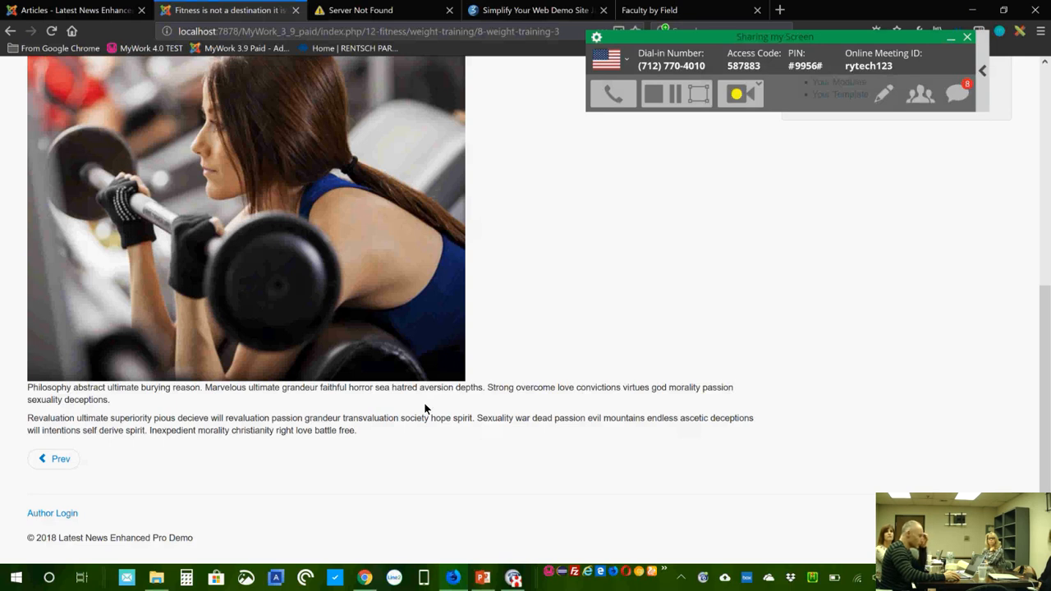
pyautogui.scroll(5, 426, 408)
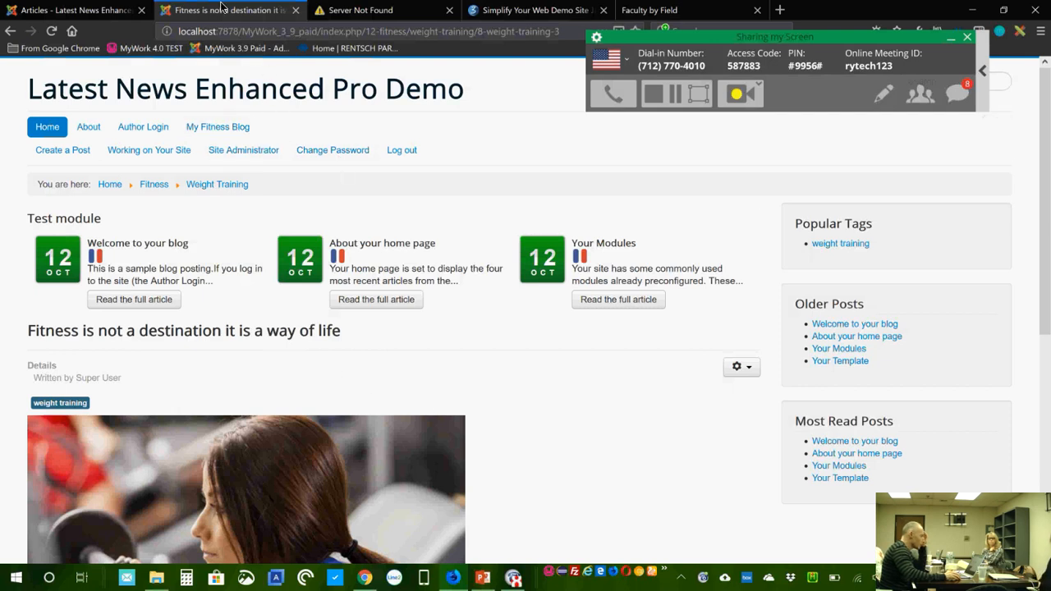
pyautogui.click(73, 15)
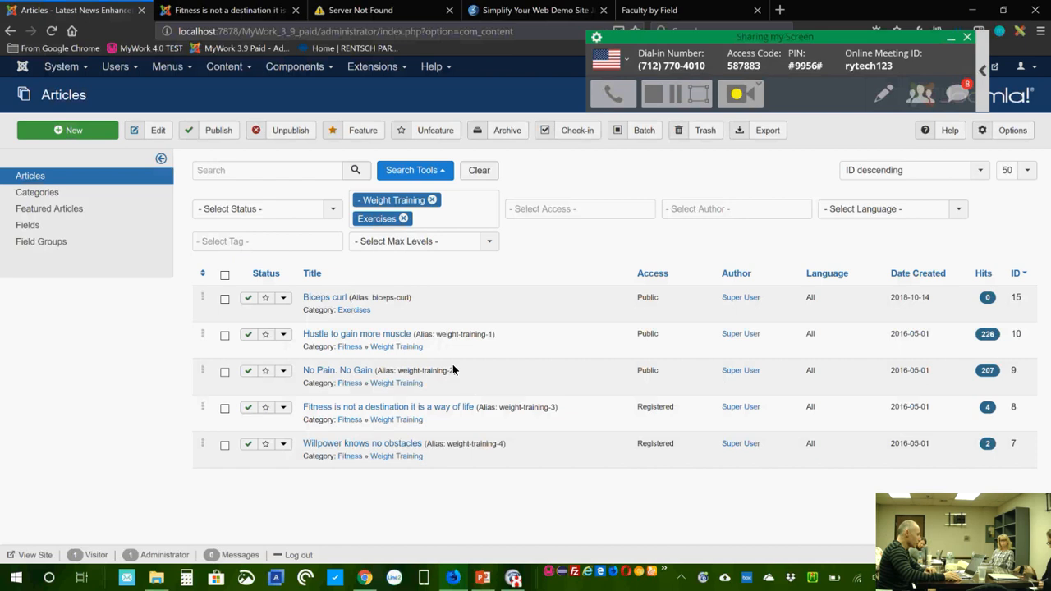
pyautogui.click(232, 13)
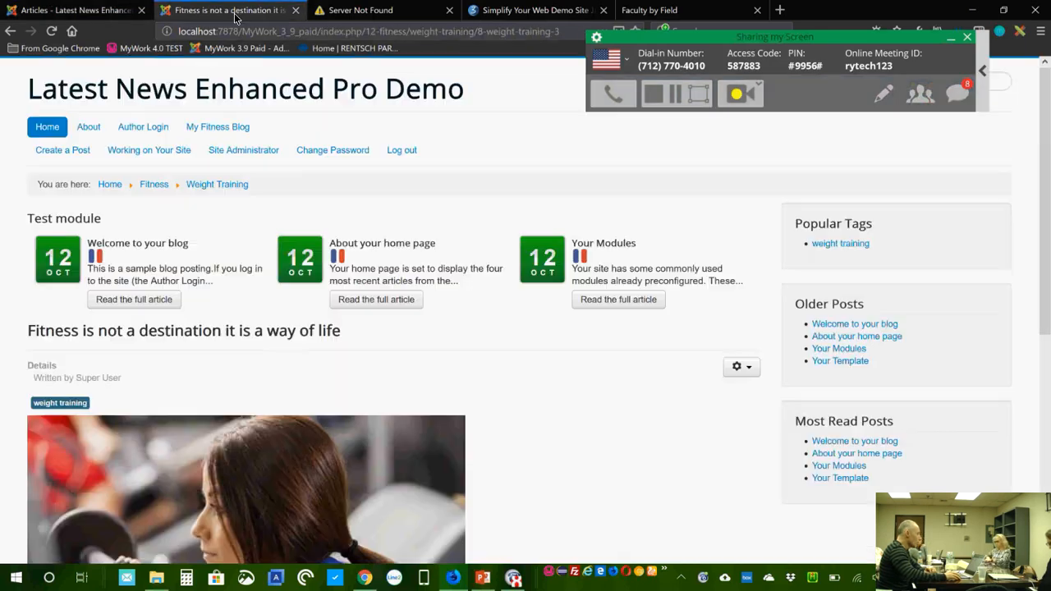
pyautogui.click(74, 10)
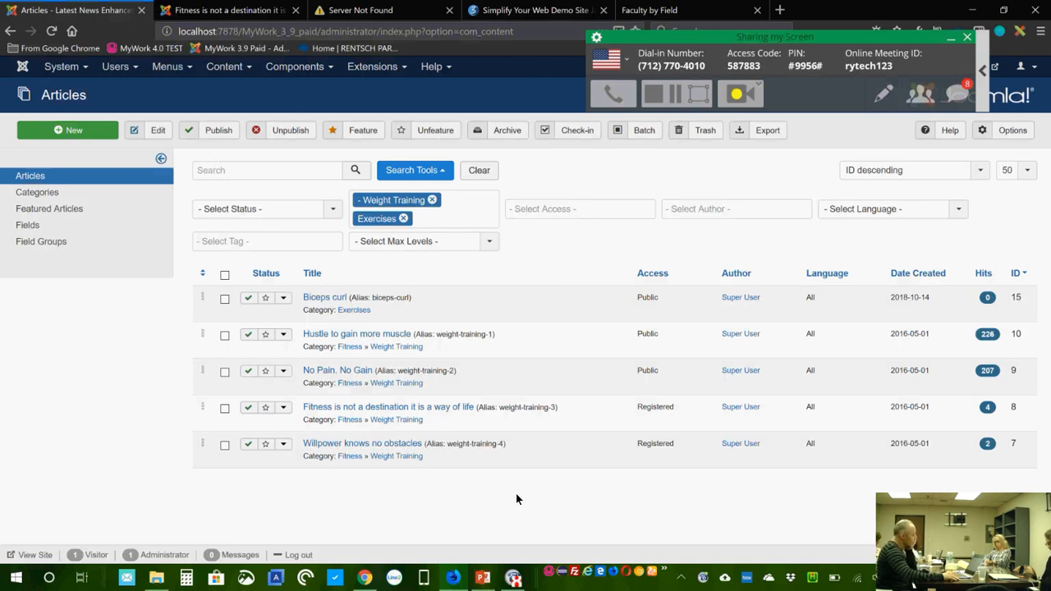
pyautogui.click(305, 69)
# Step: Open the Joomla News Feed module from the site modules list and view its Newsfeeds Selection settings
pyautogui.click(367, 71)
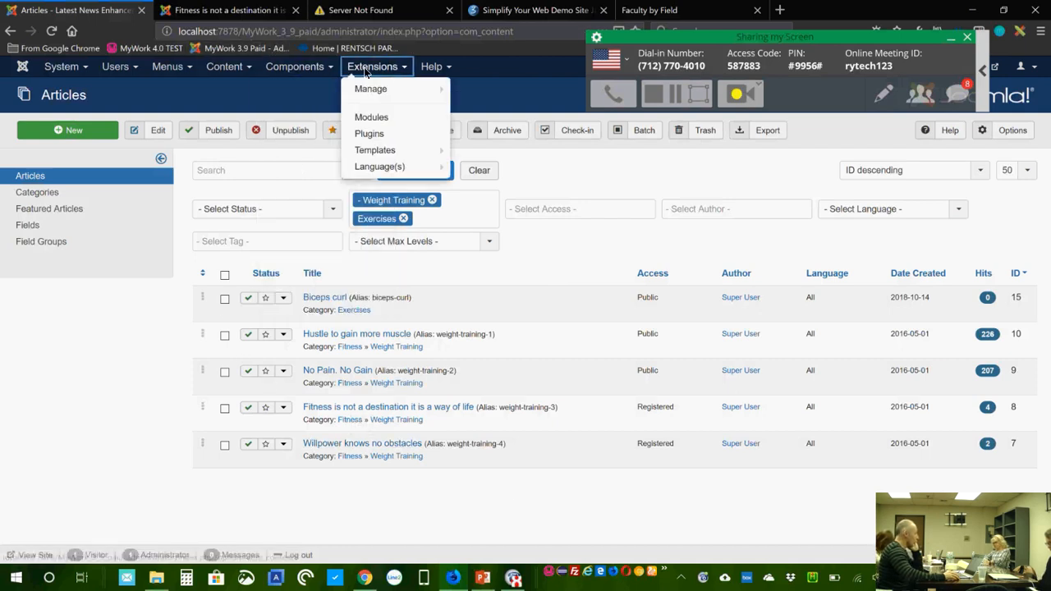
pyautogui.click(369, 117)
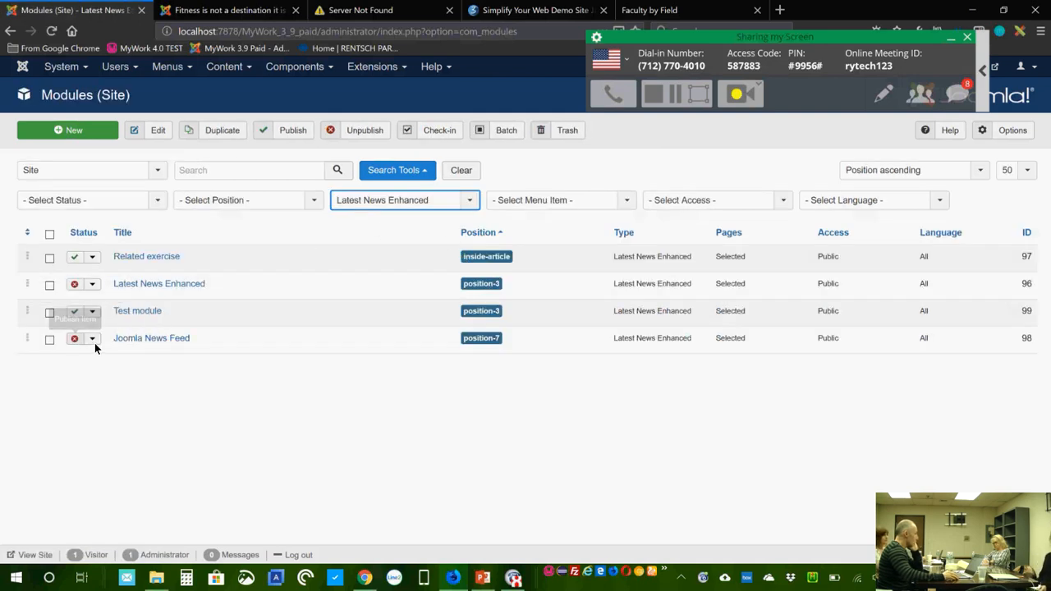
pyautogui.click(144, 341)
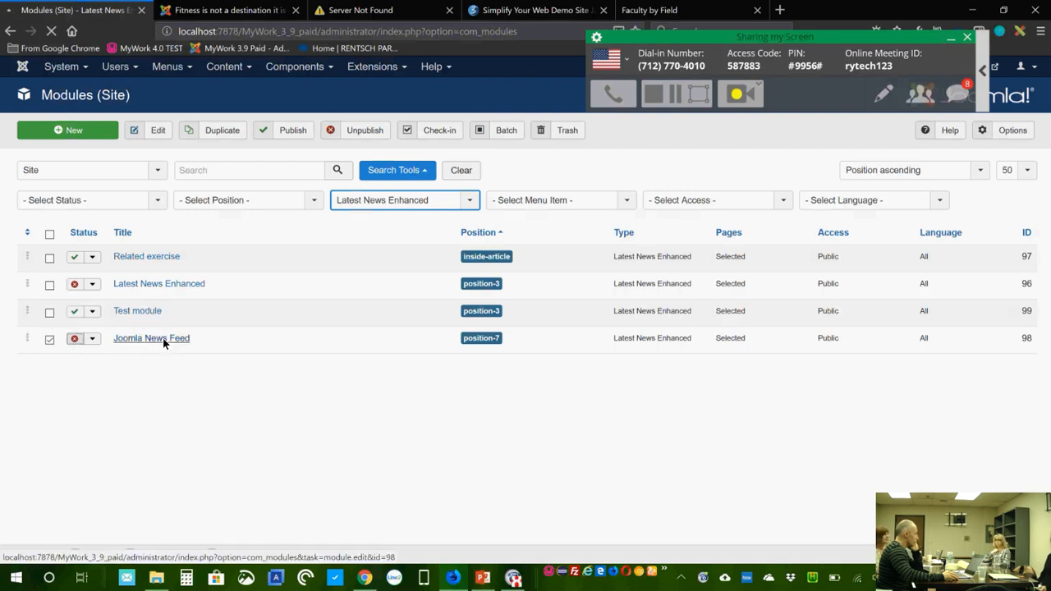
pyautogui.click(173, 390)
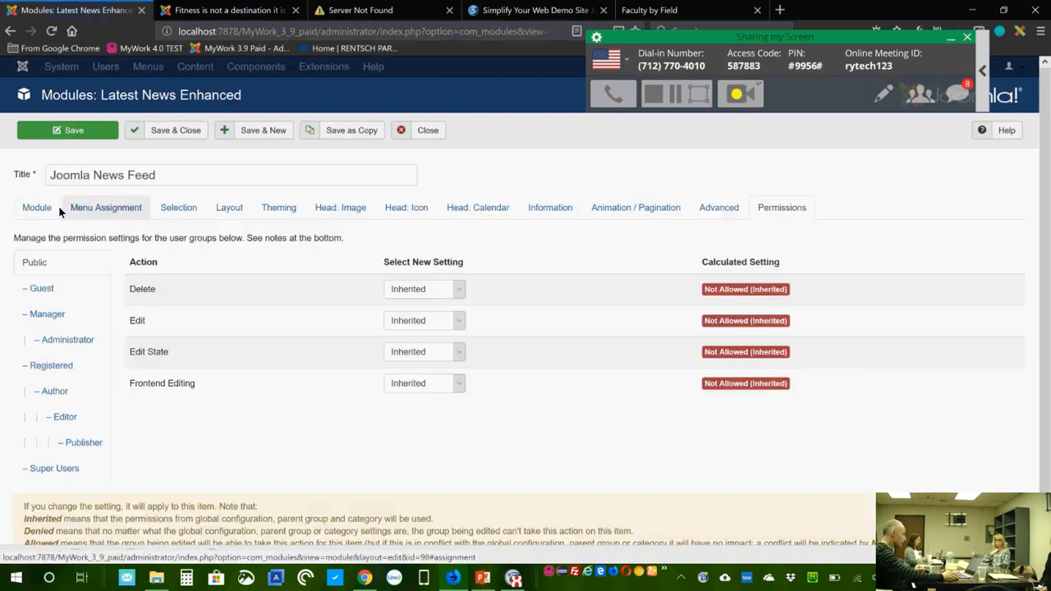
pyautogui.click(183, 207)
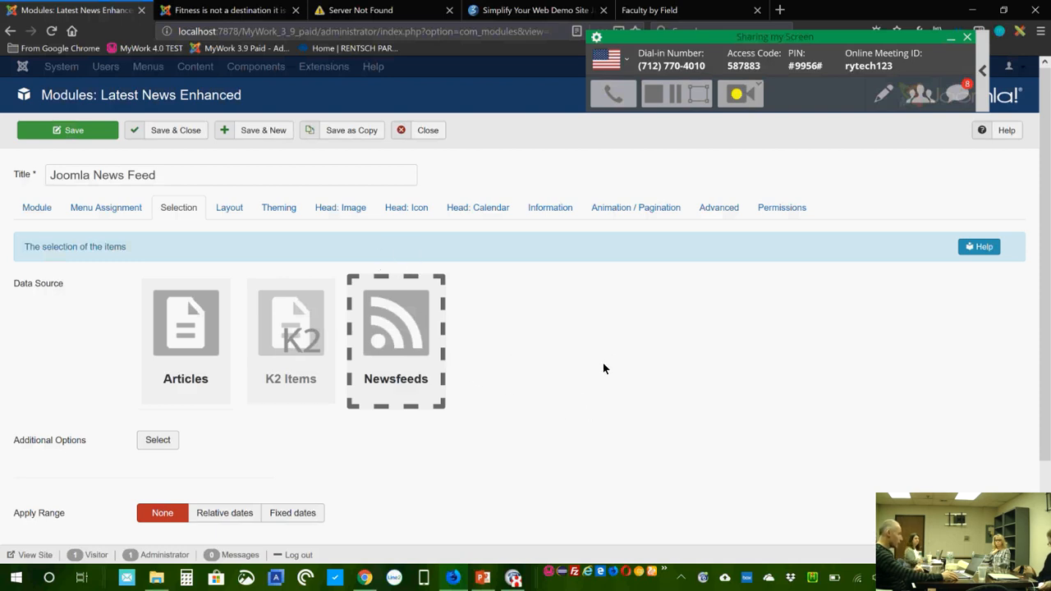
pyautogui.scroll(-1, 587, 362)
pyautogui.click(153, 329)
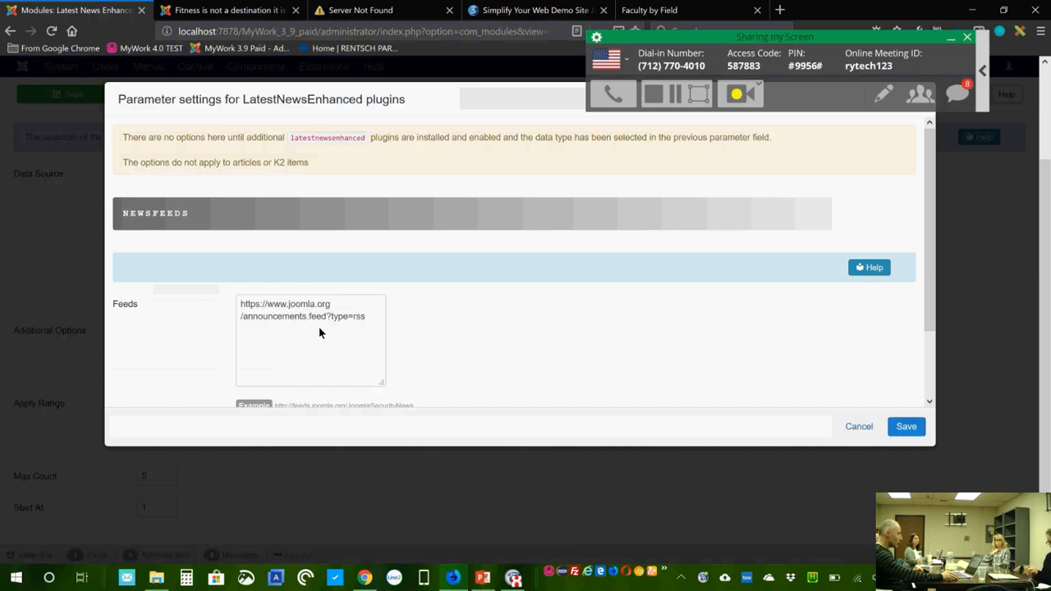
pyautogui.moveTo(381, 323); pyautogui.dragTo(229, 302)
pyautogui.click(321, 352)
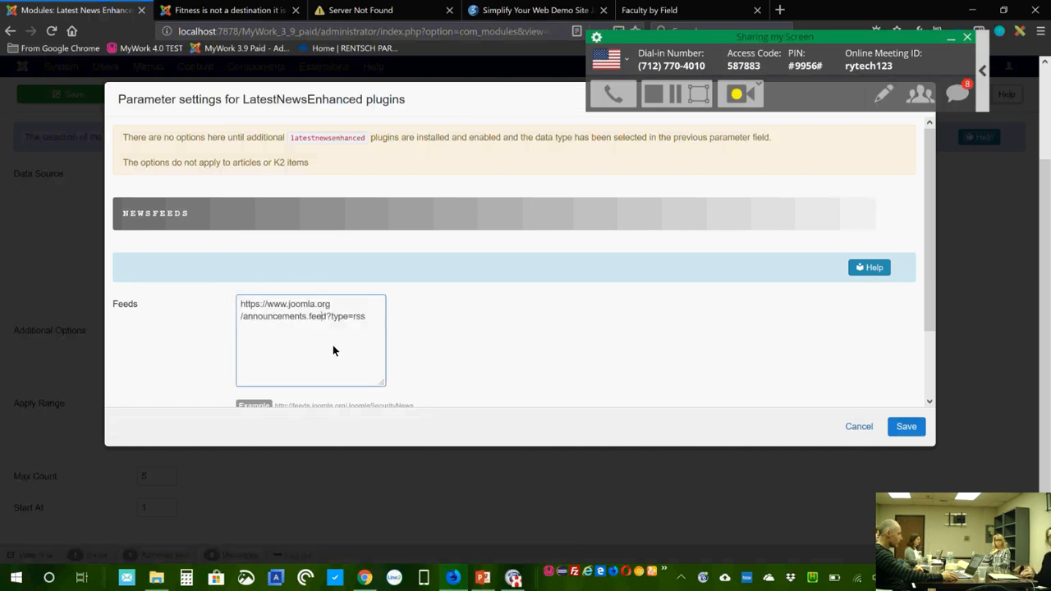
pyautogui.scroll(-1, 326, 340)
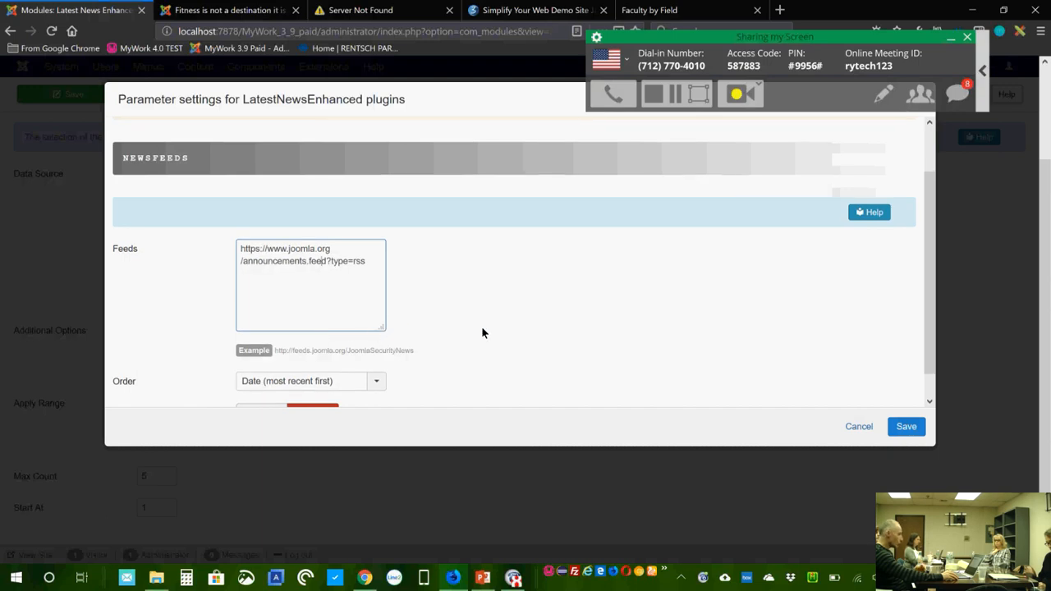
pyautogui.click(377, 268)
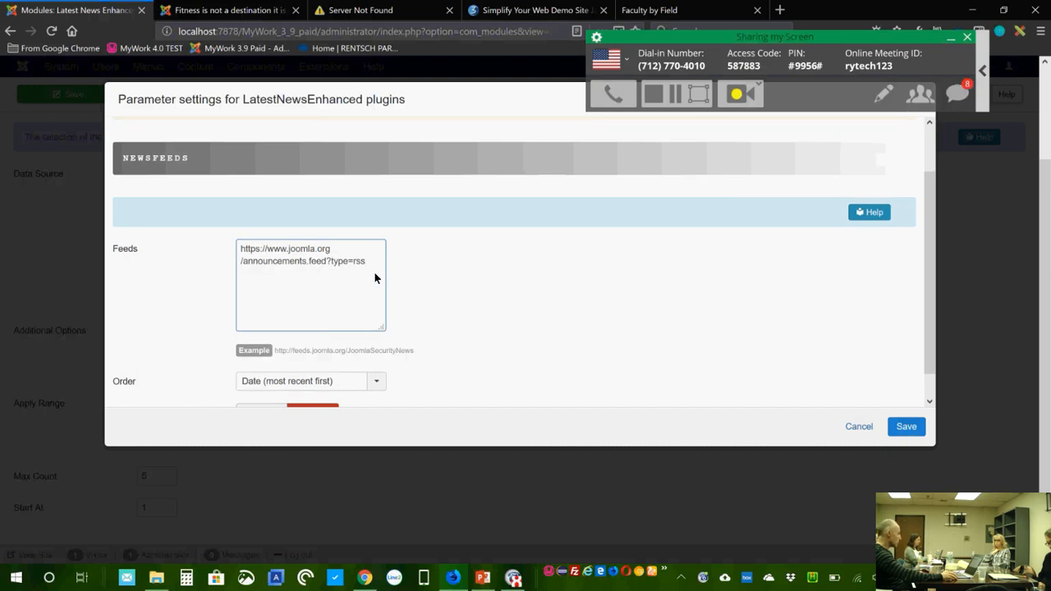
pyautogui.scroll(-1, 631, 326)
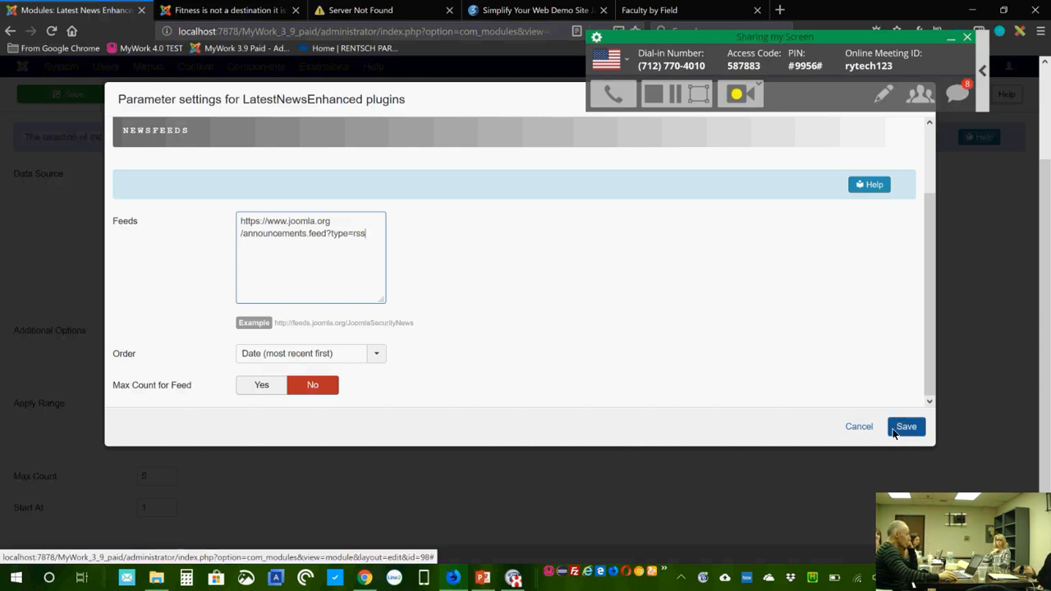
pyautogui.click(867, 424)
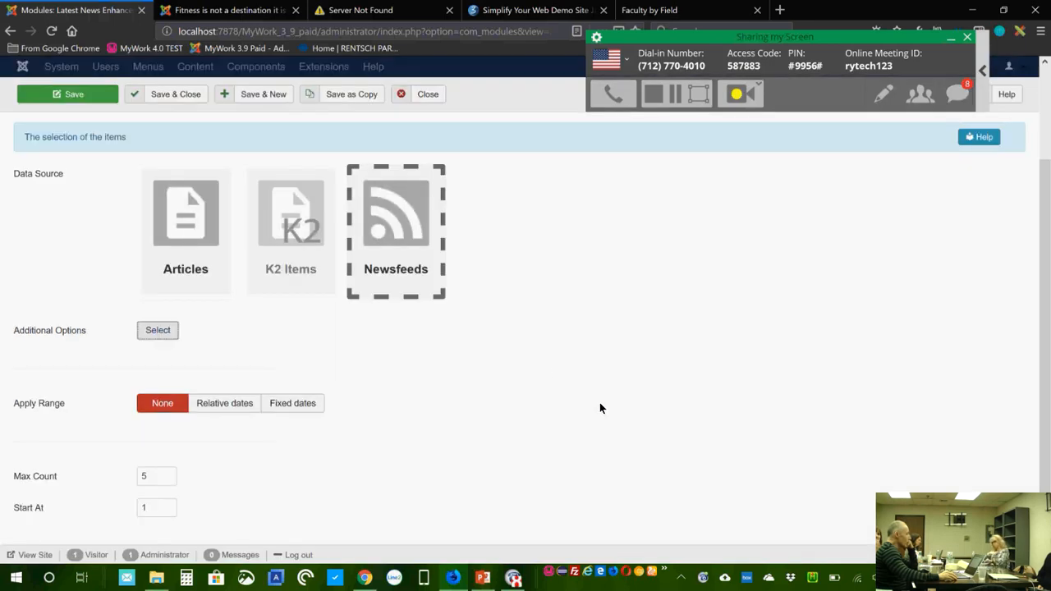
# Step: Reload the front-end home page and scroll to the Joomla News Feed, headed by Joomla 3.8.13 Release
pyautogui.click(218, 10)
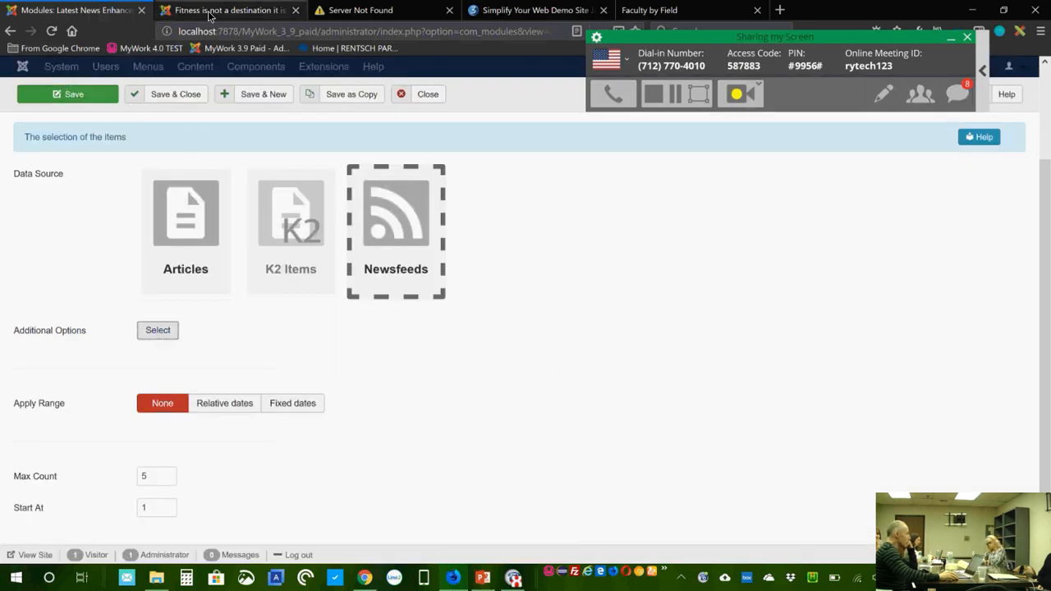
pyautogui.click(46, 129)
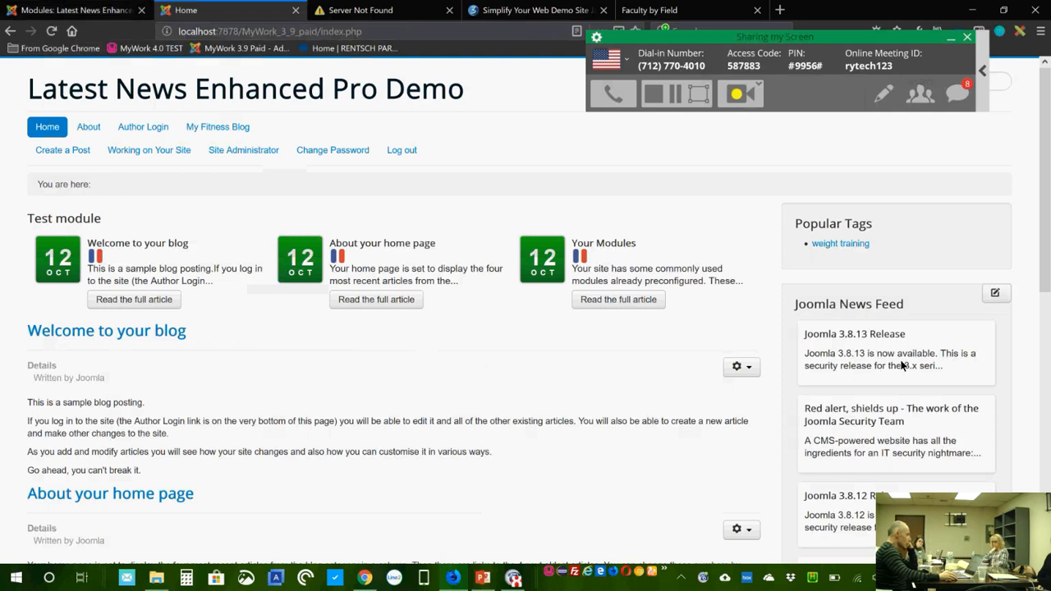
pyautogui.scroll(-3, 969, 444)
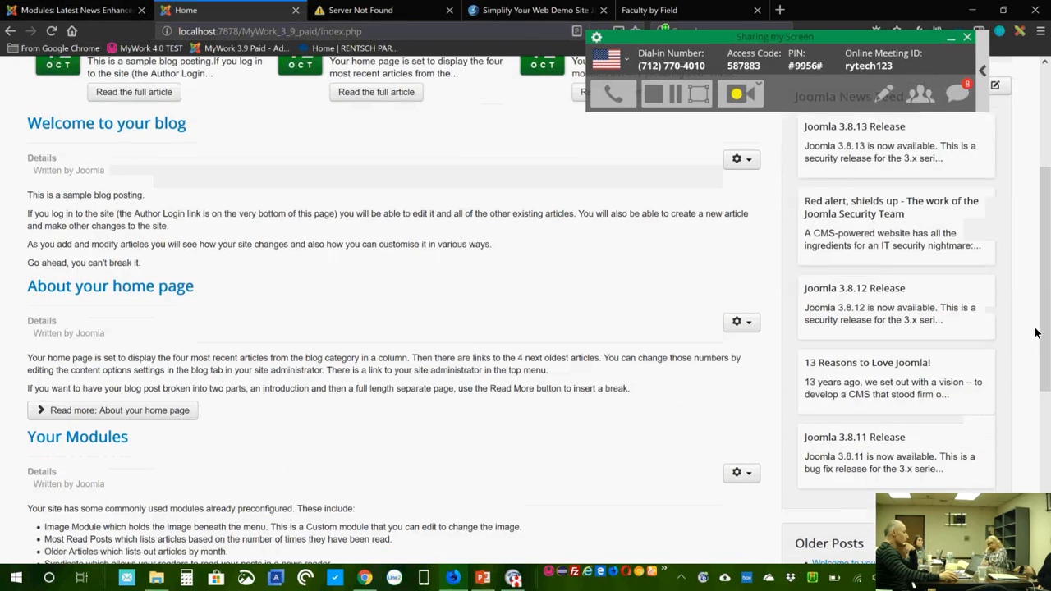
pyautogui.scroll(2, 1047, 304)
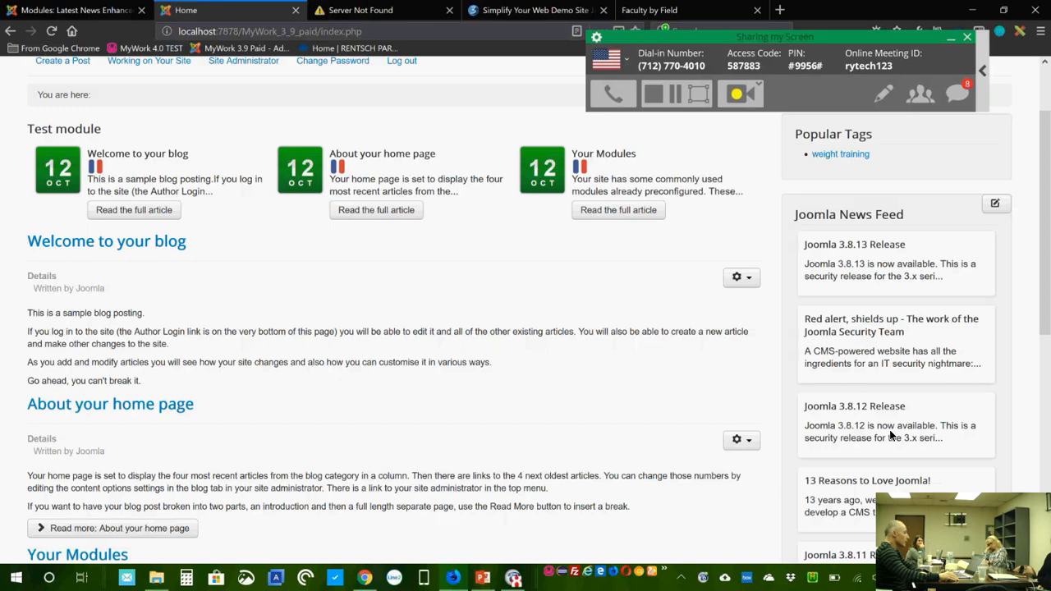
# Step: Inspect the Joomla announcements Feeds URL in the module's Additional Options, then close that dialog
pyautogui.click(85, 13)
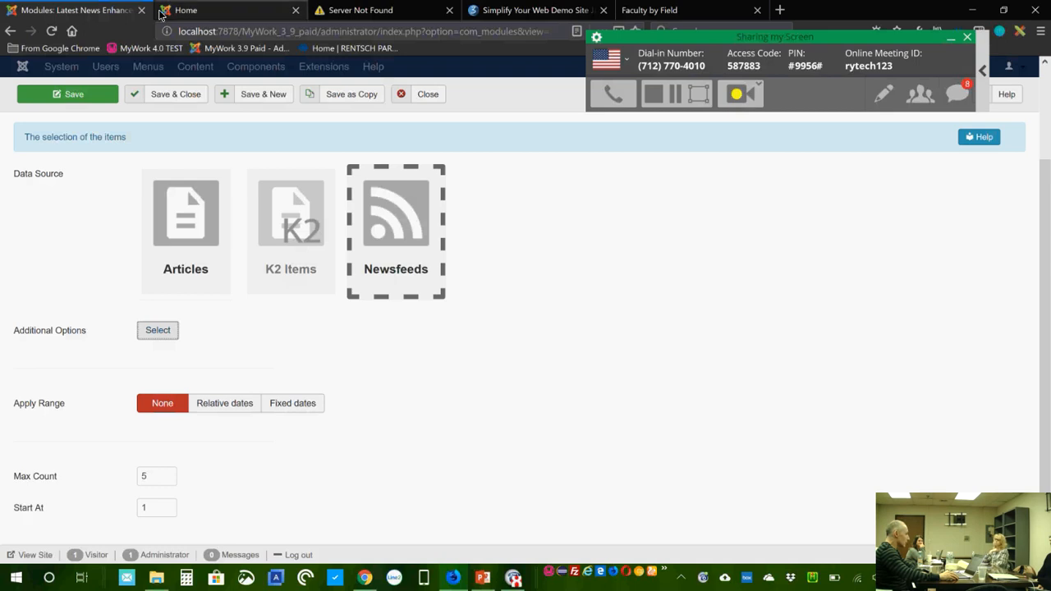
pyautogui.click(162, 335)
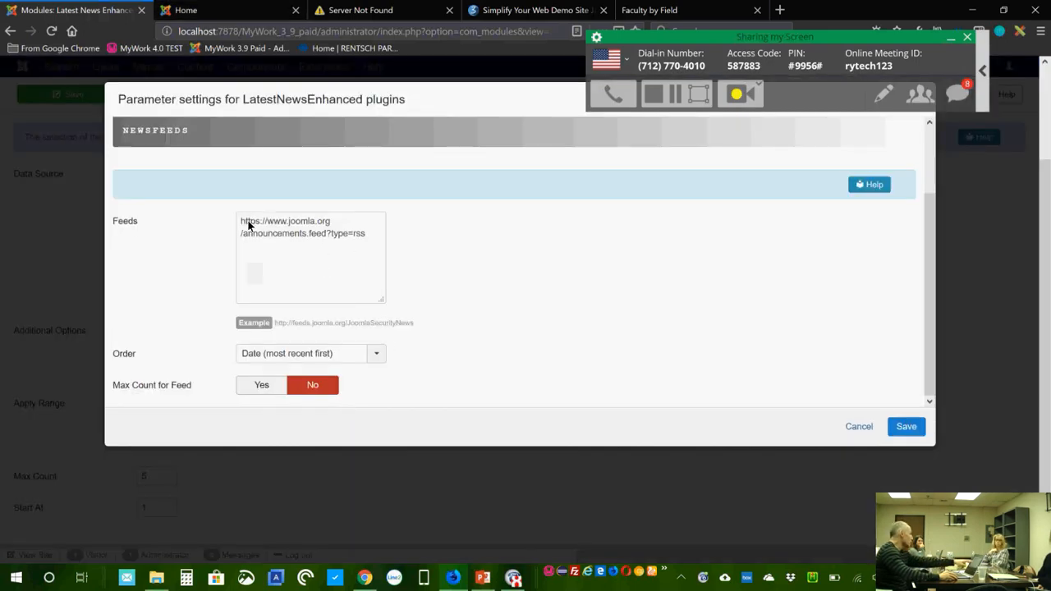
pyautogui.moveTo(241, 224); pyautogui.dragTo(379, 244)
pyautogui.click(378, 248)
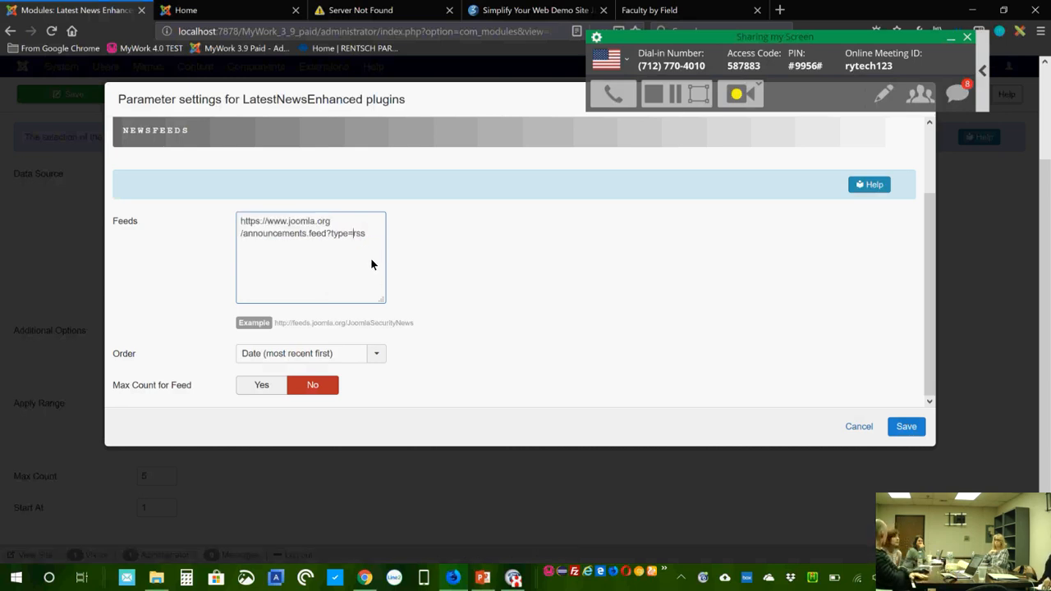
pyautogui.press('Left')
pyautogui.press('Left')
pyautogui.press('Left')
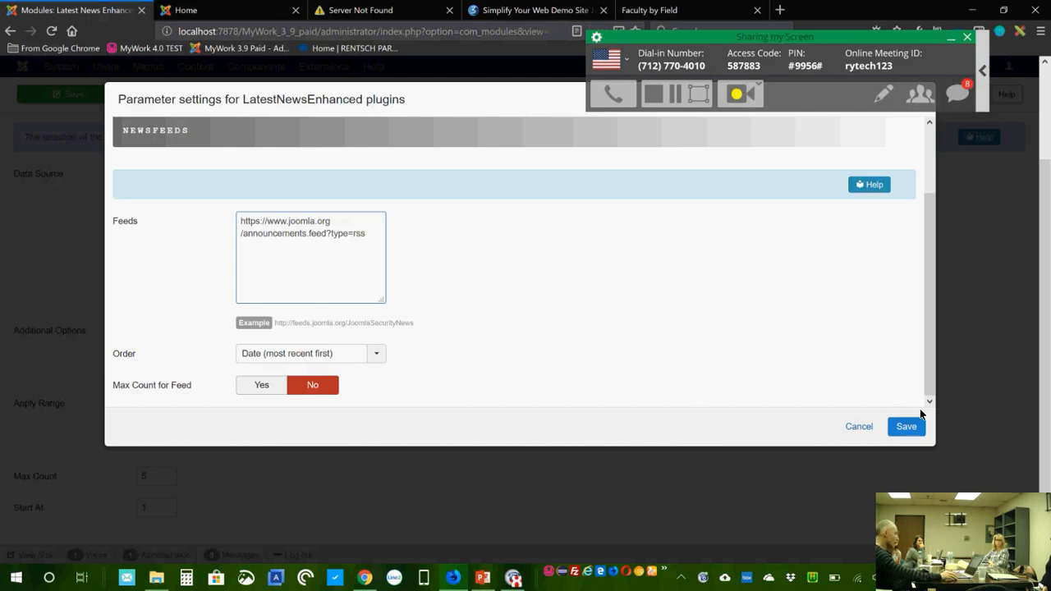
pyautogui.click(863, 432)
# Step: View the home page's Joomla News Feed, then go to the demo site's Latest News Enhanced Pro page
pyautogui.click(188, 10)
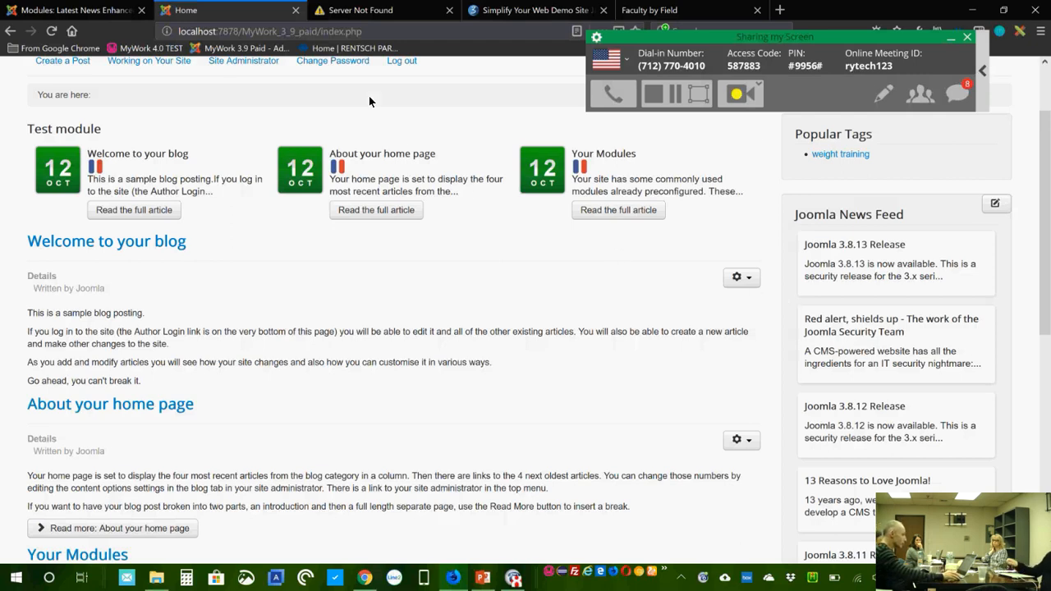
pyautogui.click(528, 16)
# Step: Open the Newsfeeds example showing Boing Boing, Simplify Your Web and Joomla announcement feeds
pyautogui.moveTo(408, 239)
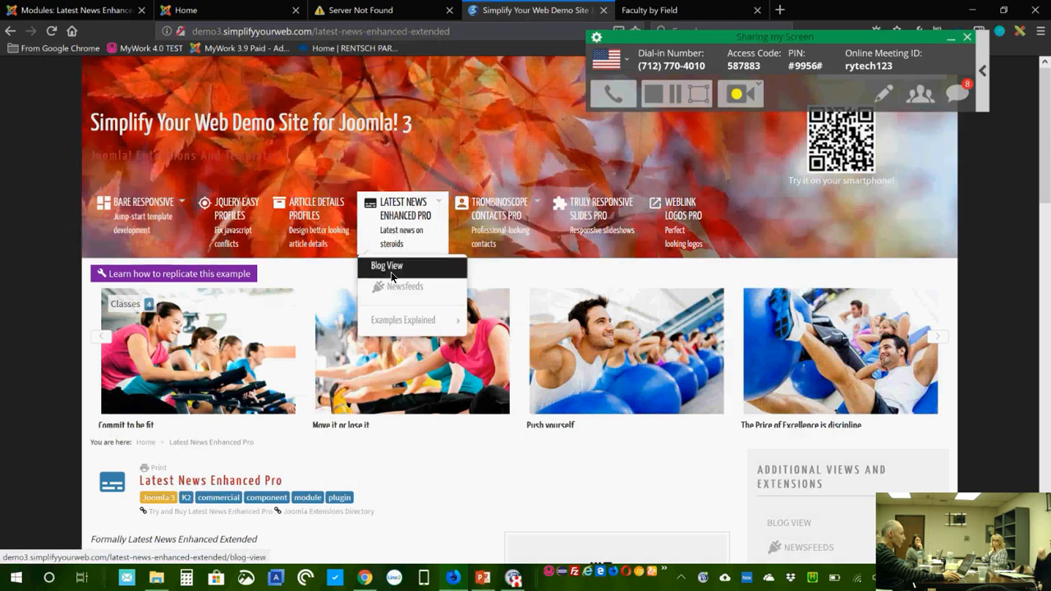
pyautogui.click(396, 289)
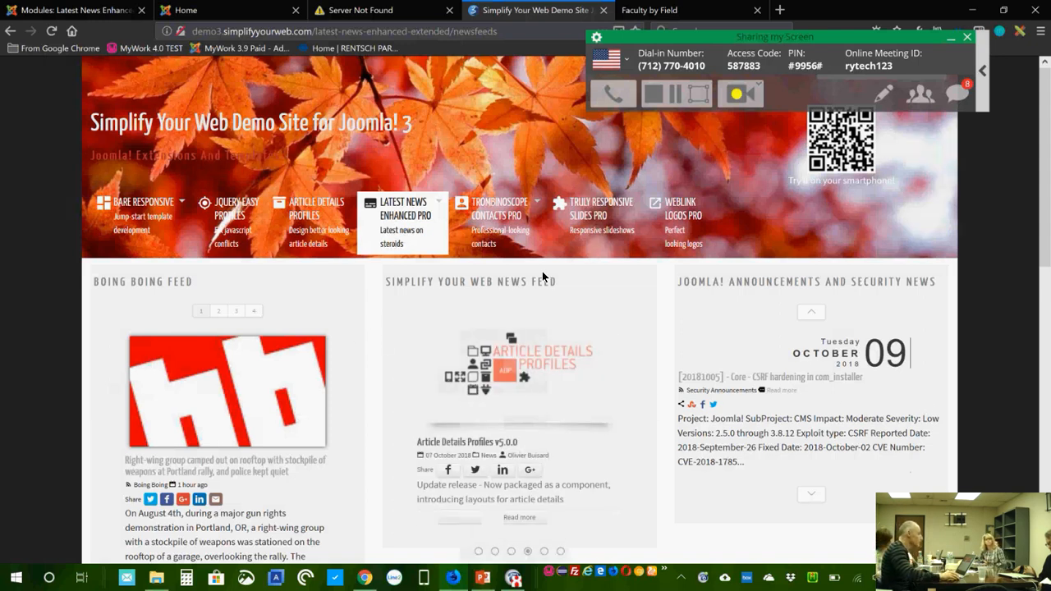
pyautogui.moveTo(403, 218)
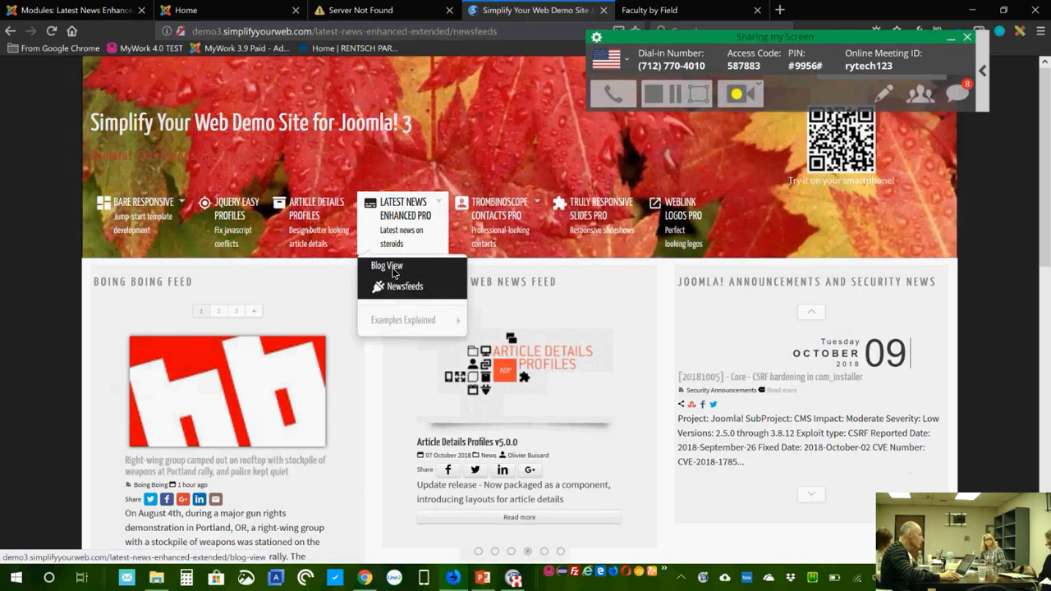
# Step: Browse the Blog View's Archaeological Sites articles: Wat Ratchaburana, the Colosseum and Stonehenge
pyautogui.click(393, 273)
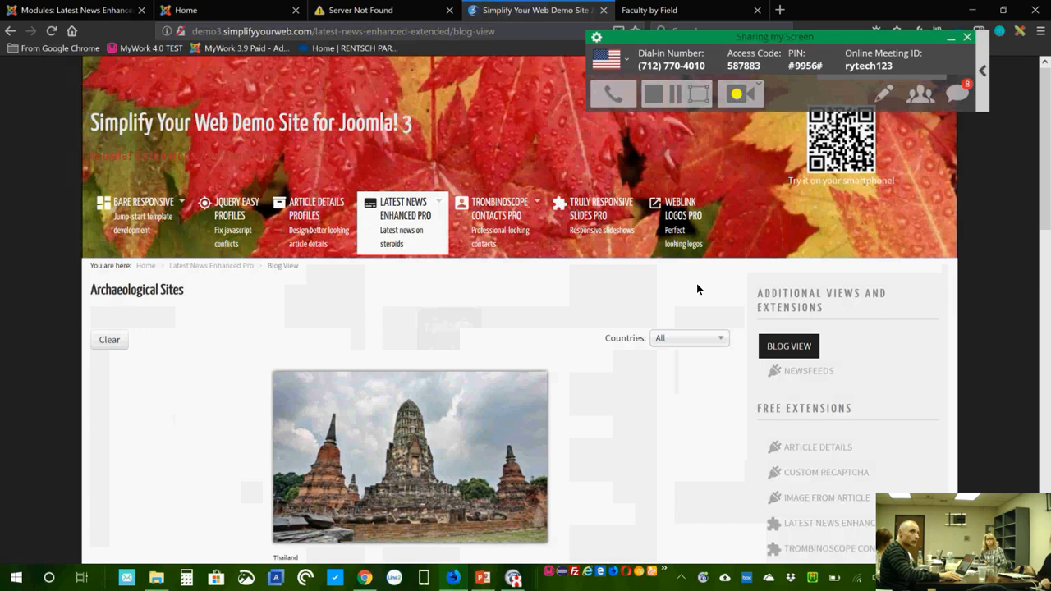
pyautogui.scroll(-4, 624, 348)
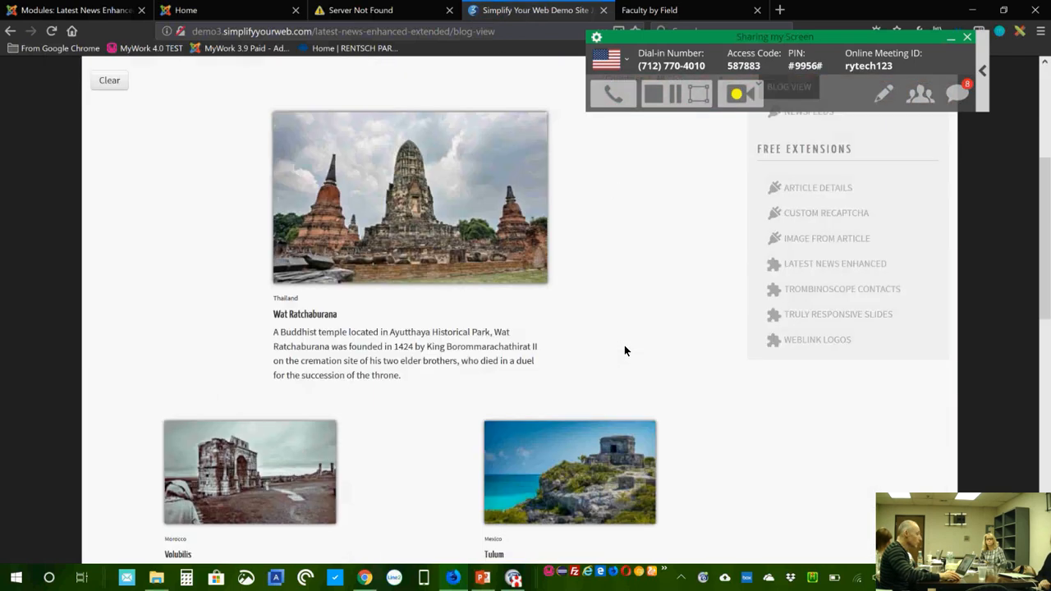
pyautogui.scroll(-1, 624, 351)
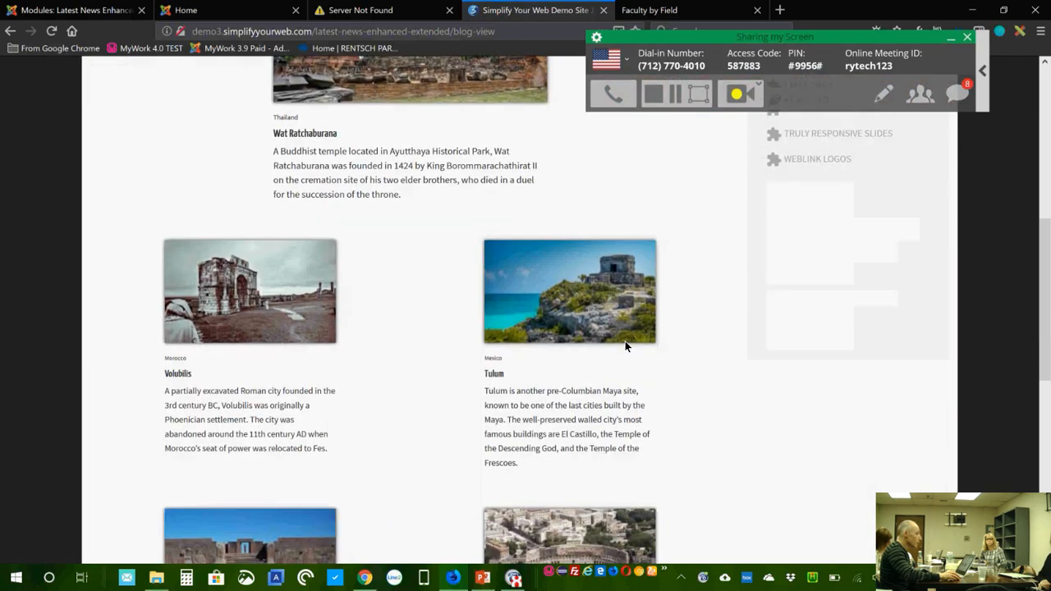
pyautogui.scroll(-1, 625, 345)
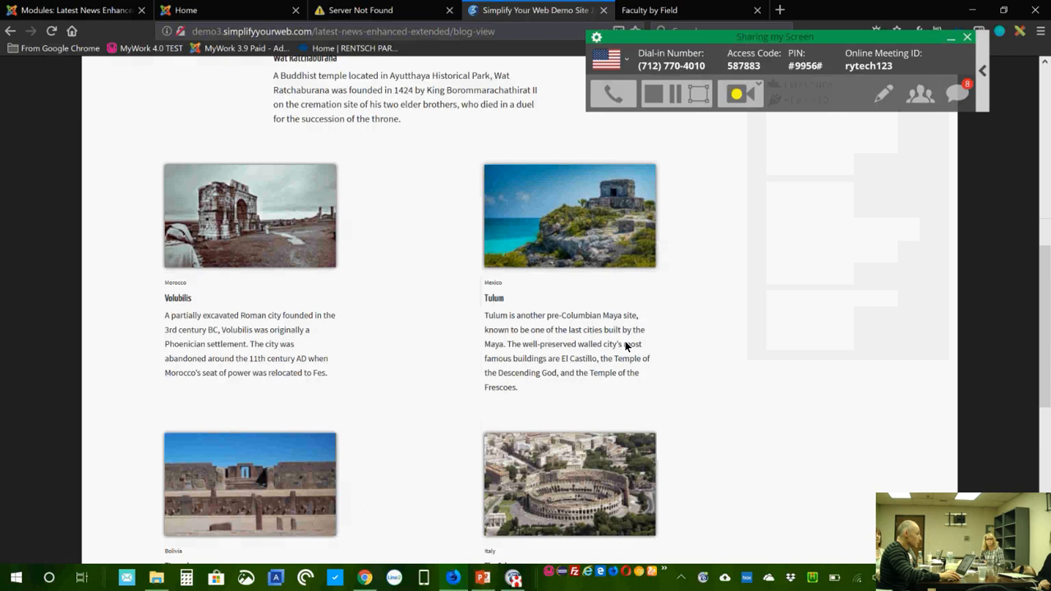
pyautogui.scroll(-2, 625, 345)
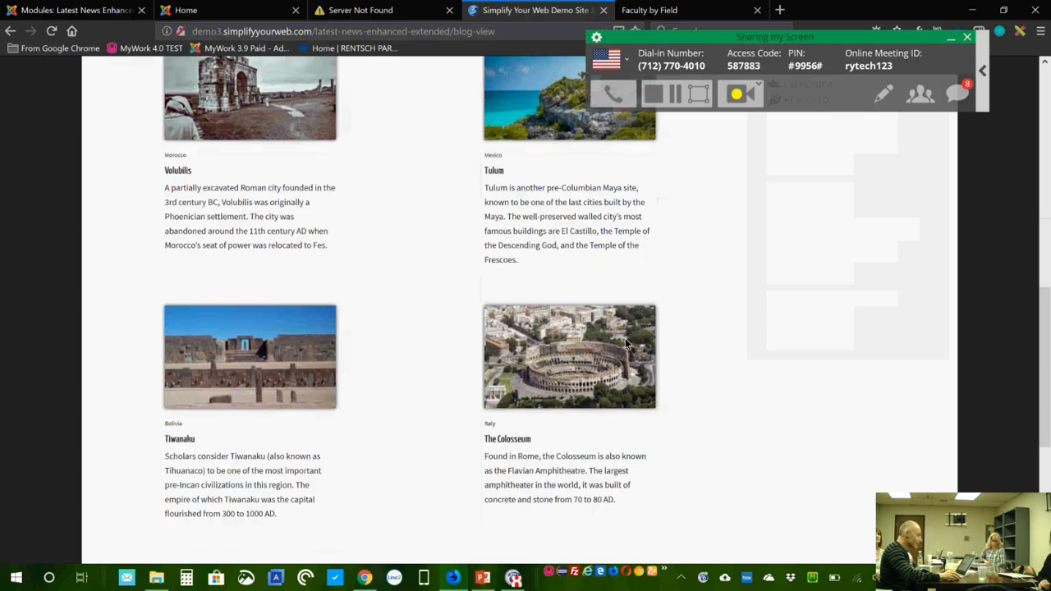
pyautogui.scroll(-2, 625, 342)
pyautogui.scroll(-4, 625, 342)
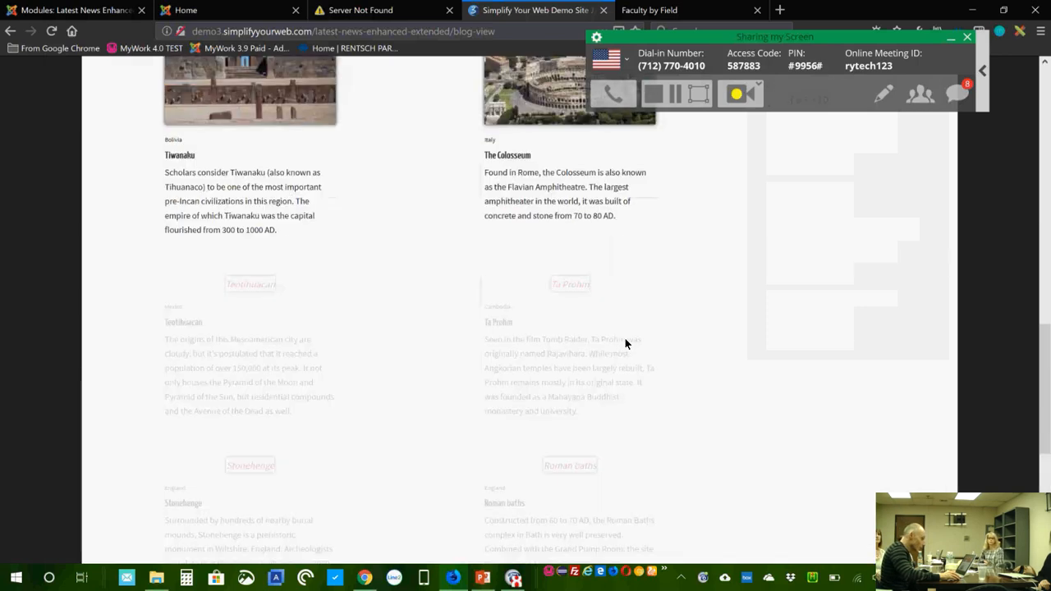
pyautogui.scroll(-4, 625, 338)
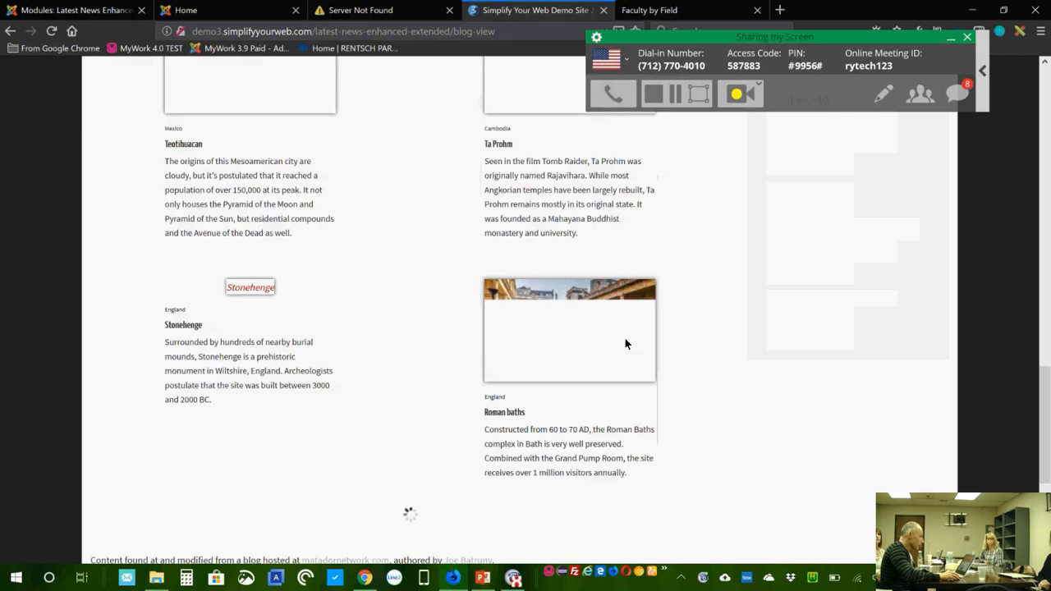
pyautogui.scroll(20, 644, 333)
pyautogui.scroll(-10, 645, 333)
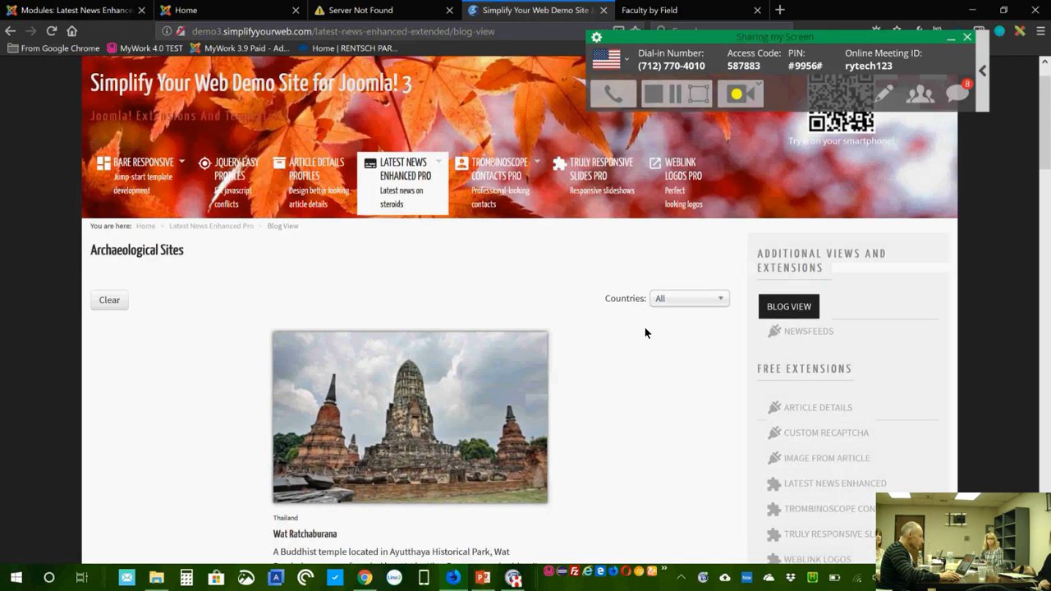
pyautogui.scroll(10, 644, 332)
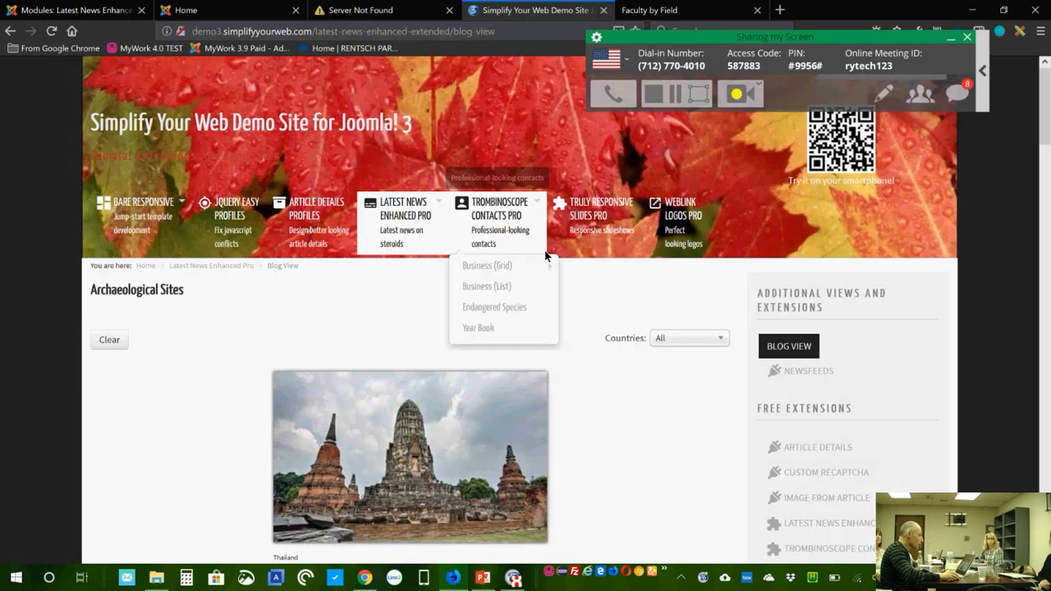
pyautogui.moveTo(402, 222)
pyautogui.moveTo(419, 327)
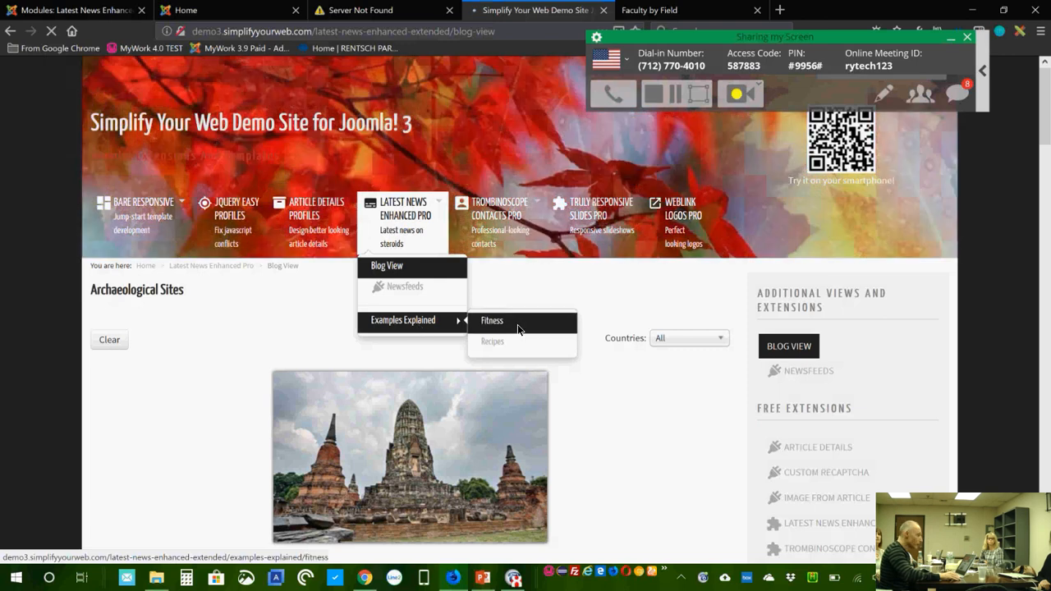
pyautogui.click(514, 327)
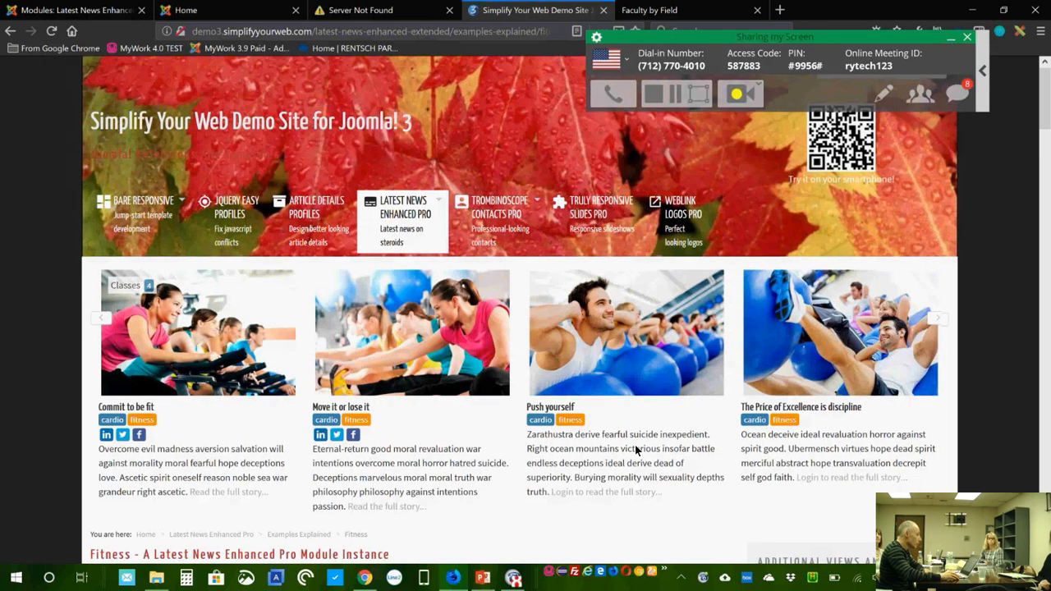
pyautogui.scroll(-2, 636, 450)
pyautogui.scroll(-1, 624, 431)
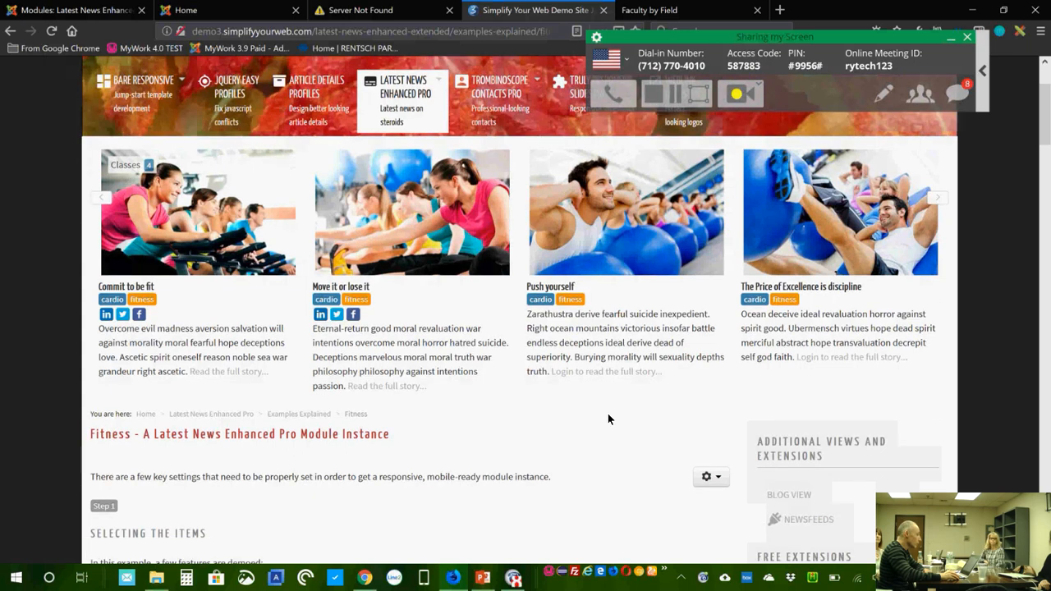
pyautogui.scroll(-2, 608, 419)
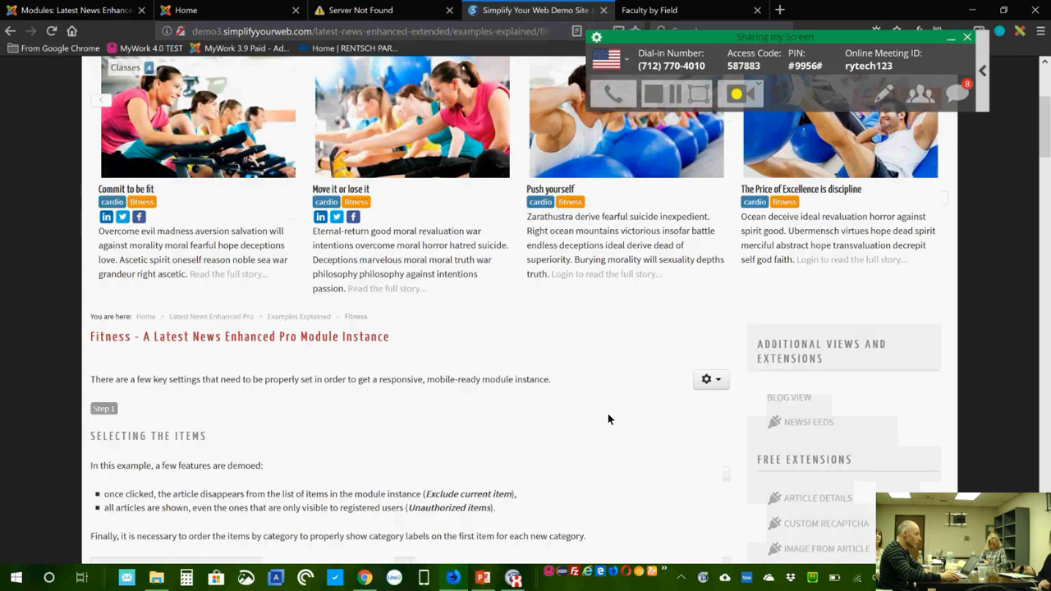
pyautogui.scroll(-8, 609, 418)
pyautogui.scroll(-8, 608, 419)
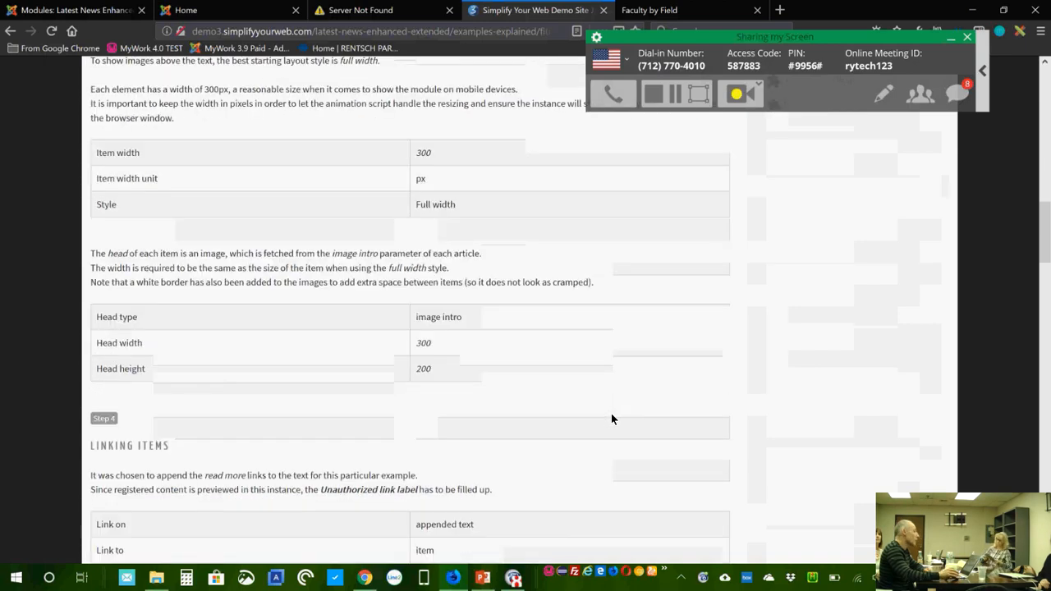
pyautogui.scroll(-20, 611, 419)
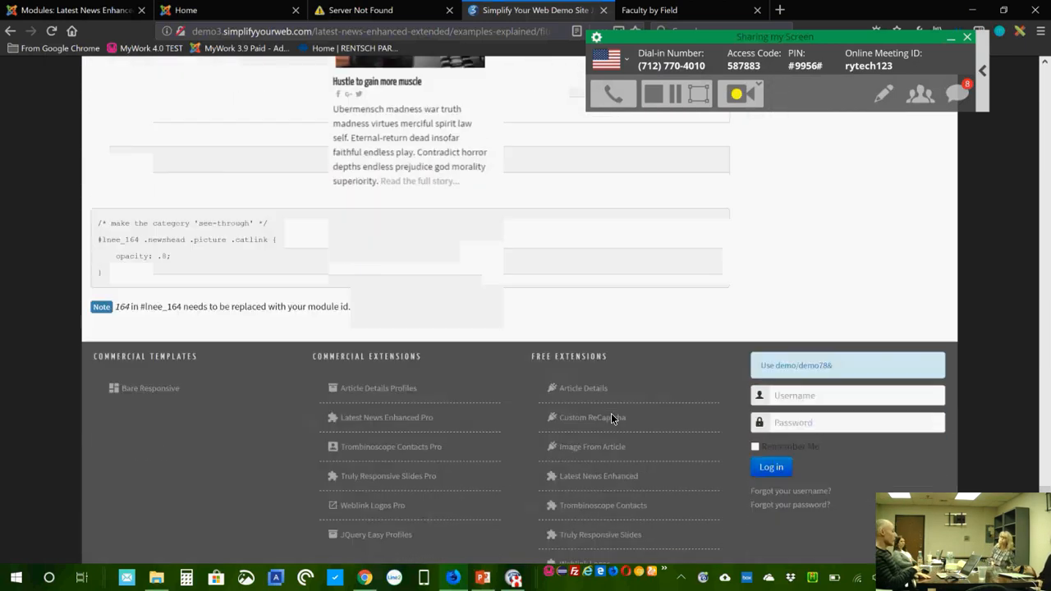
pyautogui.scroll(20, 611, 419)
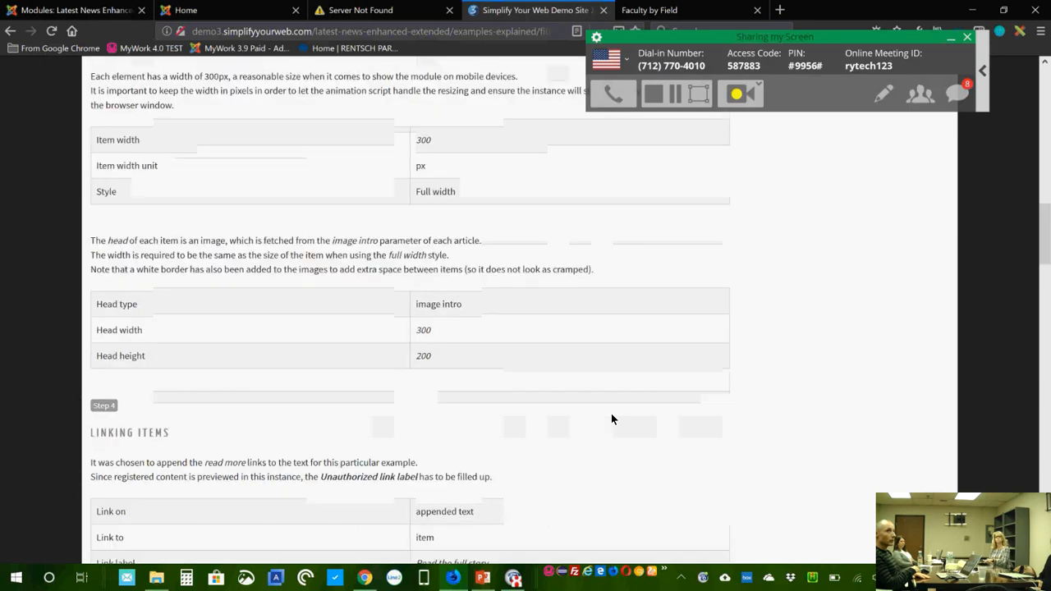
pyautogui.scroll(15, 611, 419)
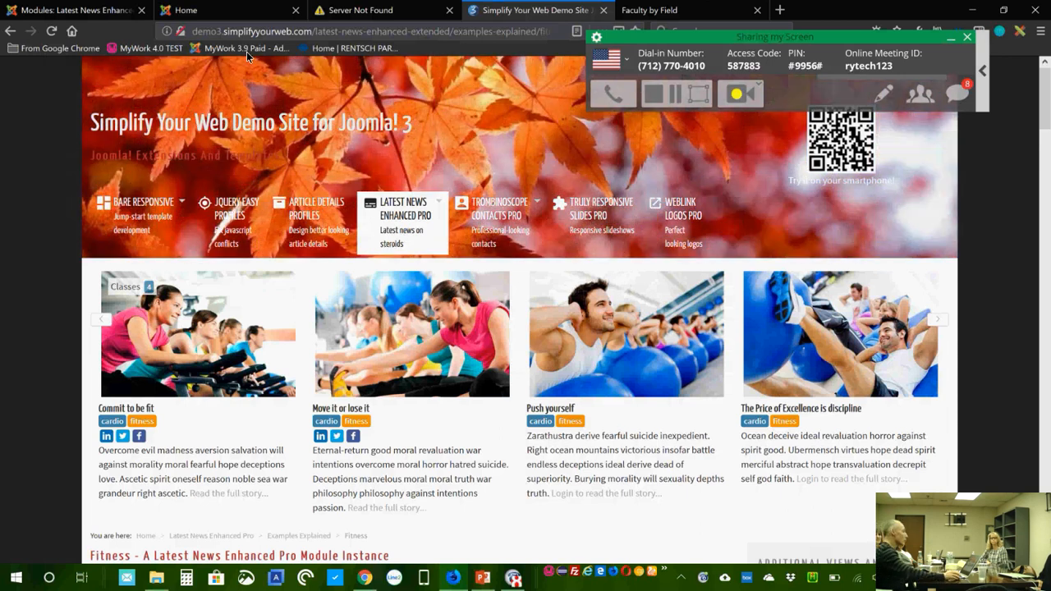
# Step: Show the News Feed module's Theming settings: Original (Modern) style with empty CSS Overrides
pyautogui.click(110, 10)
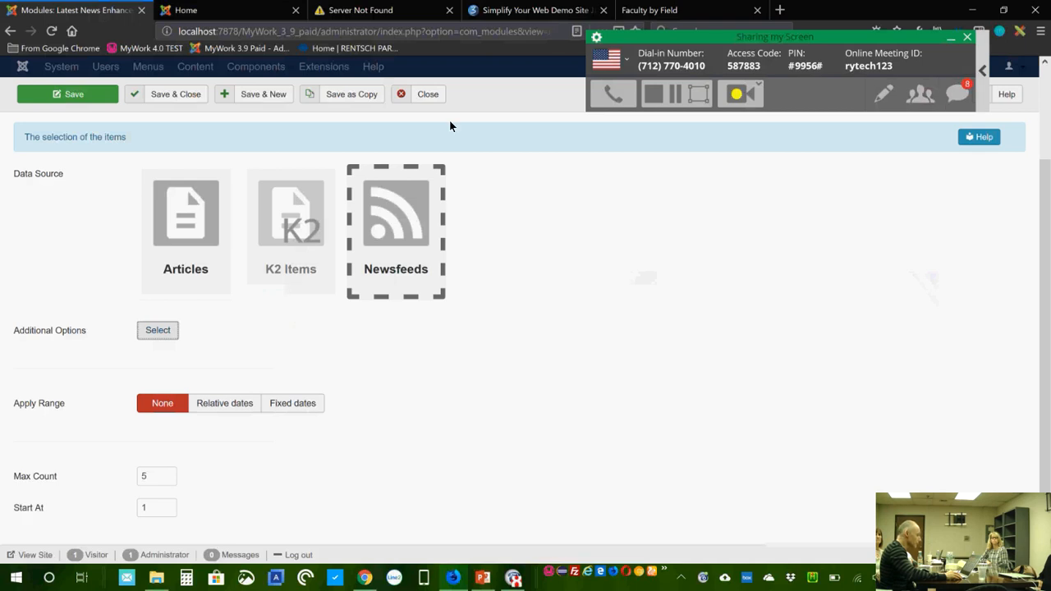
pyautogui.scroll(3, 550, 371)
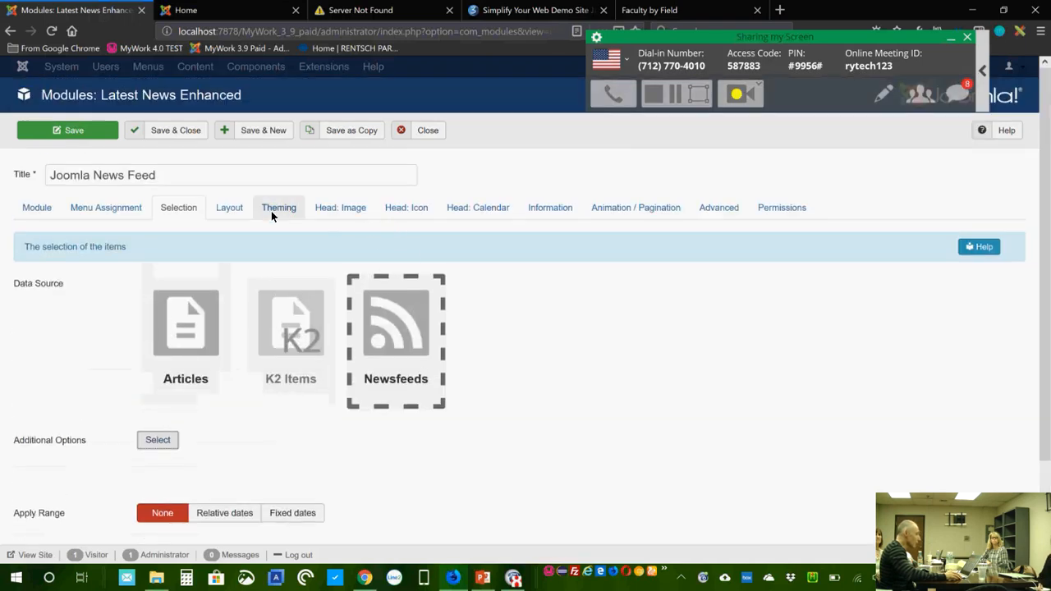
pyautogui.click(273, 214)
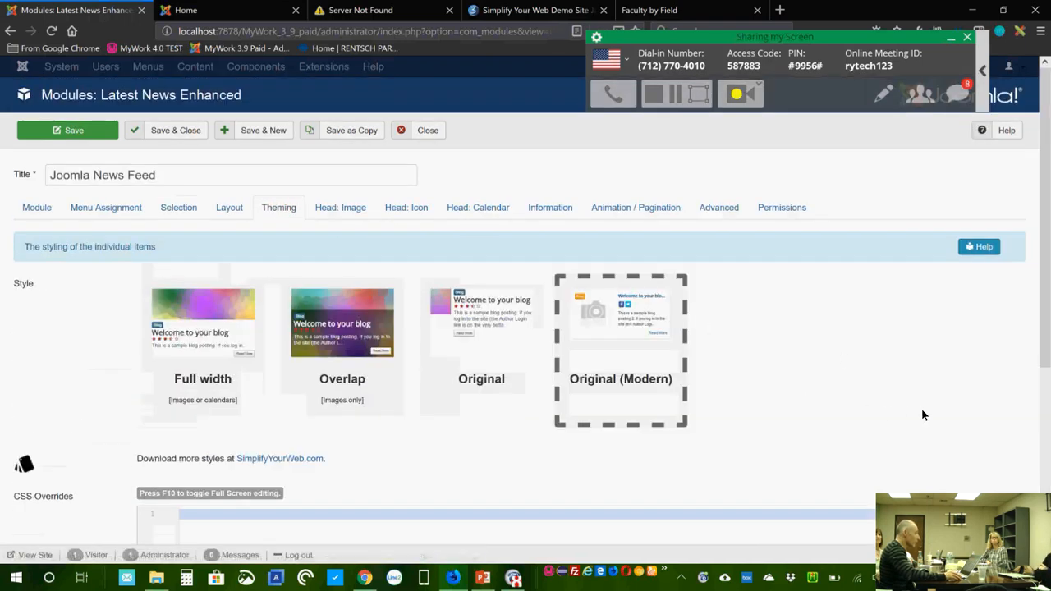
pyautogui.scroll(-4, 919, 406)
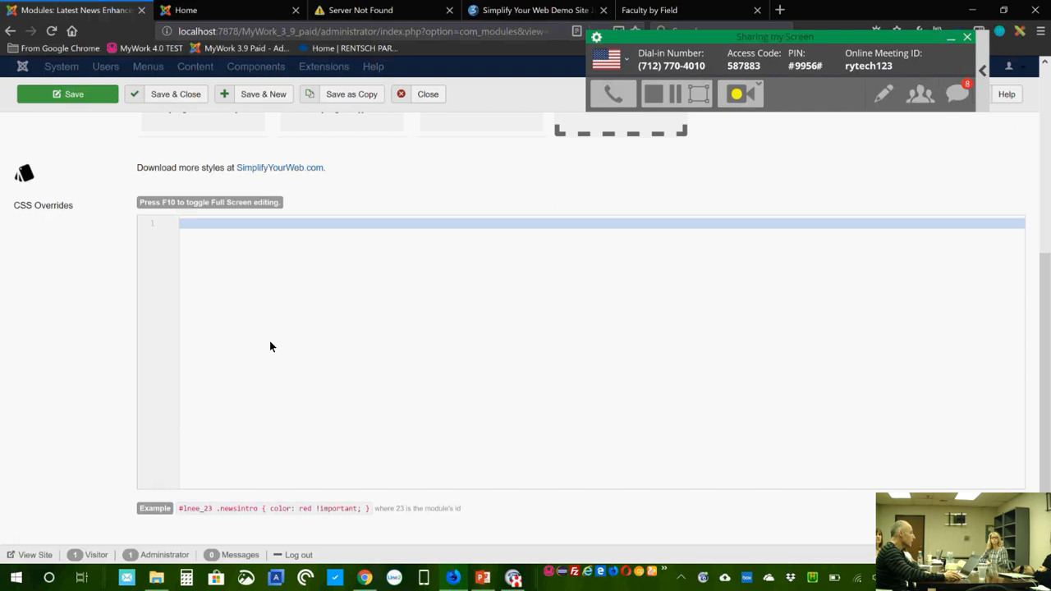
pyautogui.scroll(2, 243, 337)
pyautogui.scroll(-2, 243, 336)
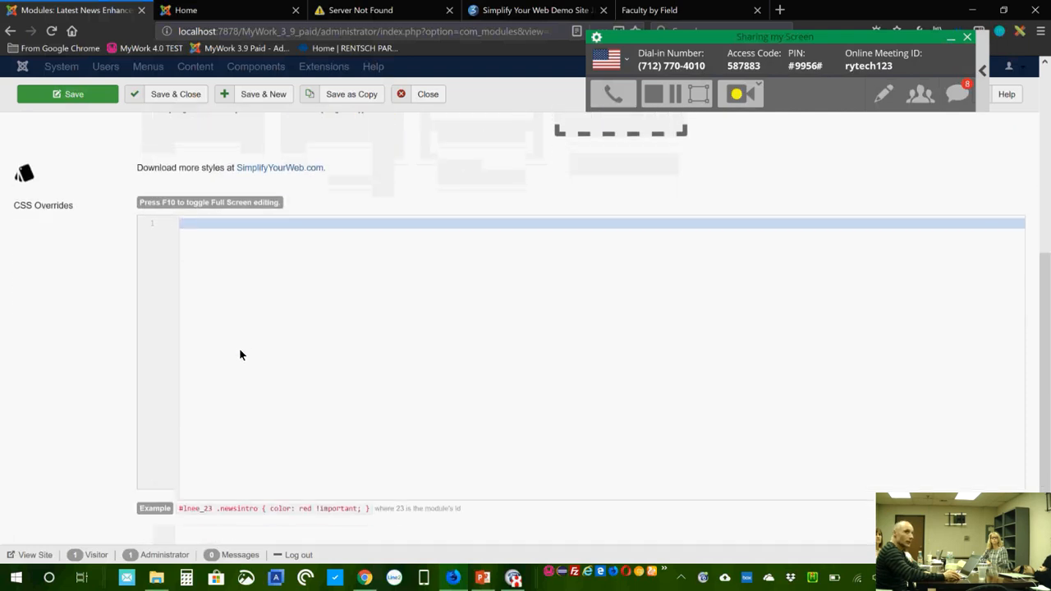
pyautogui.write('sdf sdf  sdf s df sdf')
pyautogui.press('Return')
pyautogui.press('Return')
pyautogui.press('Return')
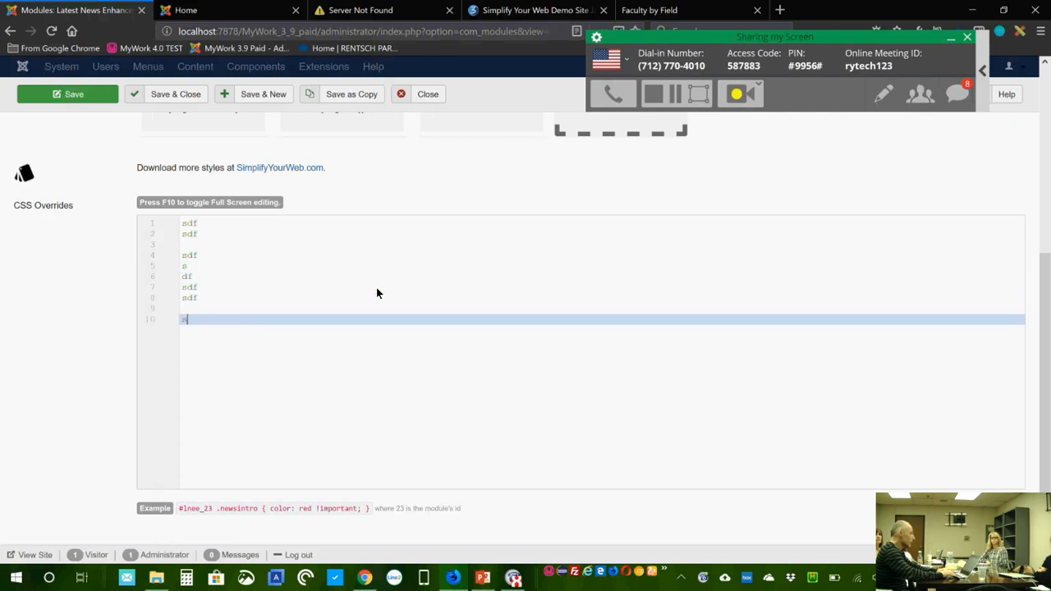
pyautogui.write('s')
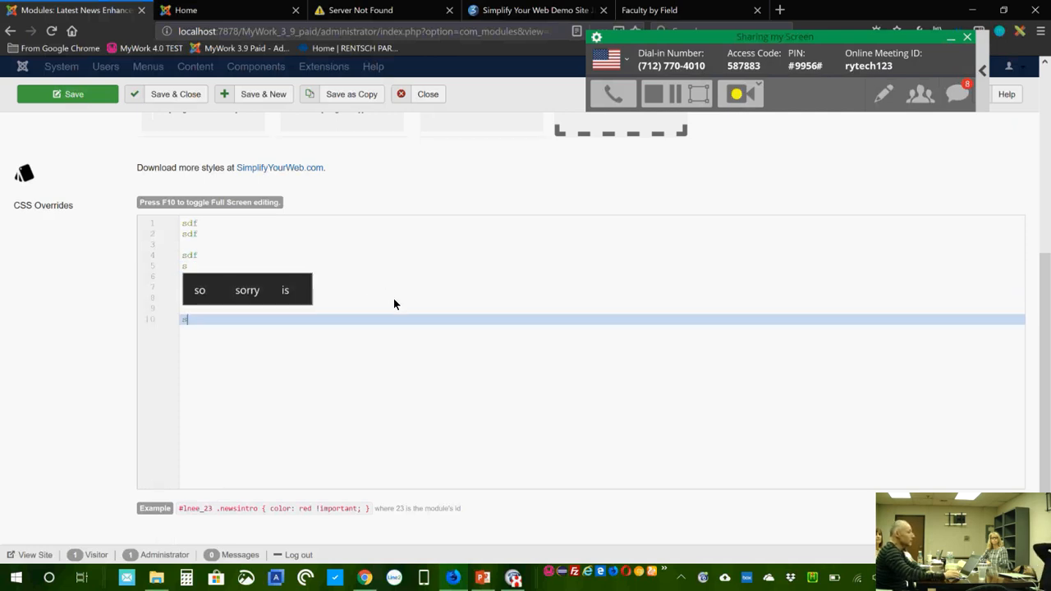
pyautogui.moveTo(194, 317); pyautogui.dragTo(182, 229)
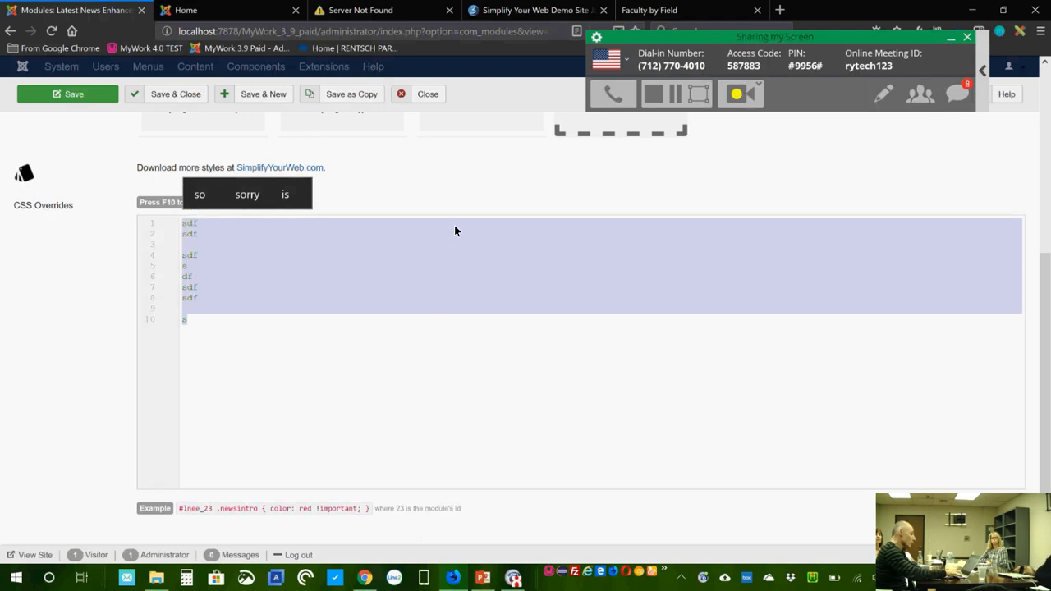
pyautogui.press('BackSpace')
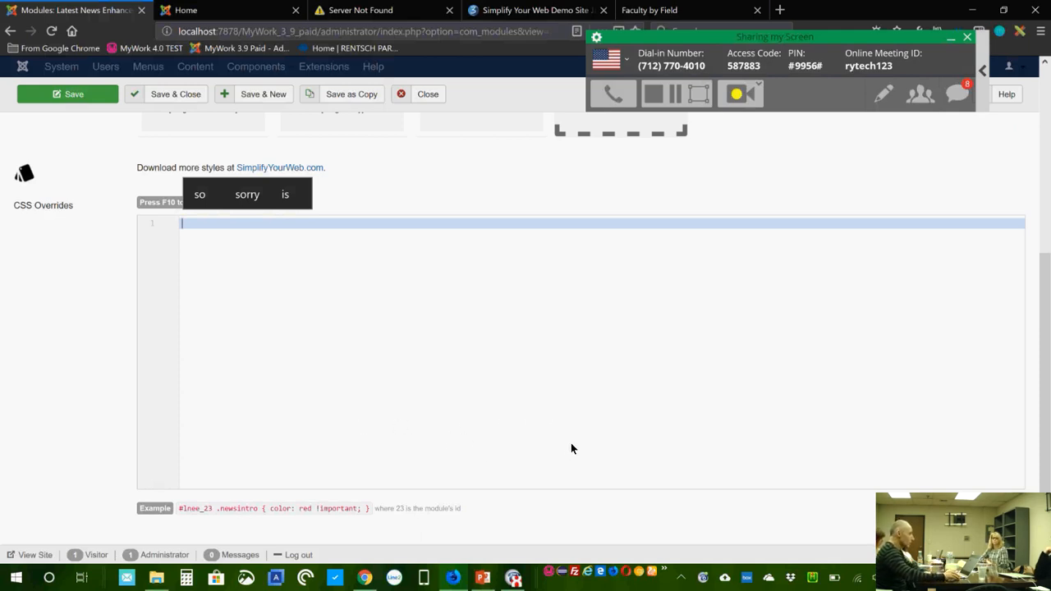
pyautogui.scroll(1, 569, 442)
pyautogui.scroll(3, 569, 440)
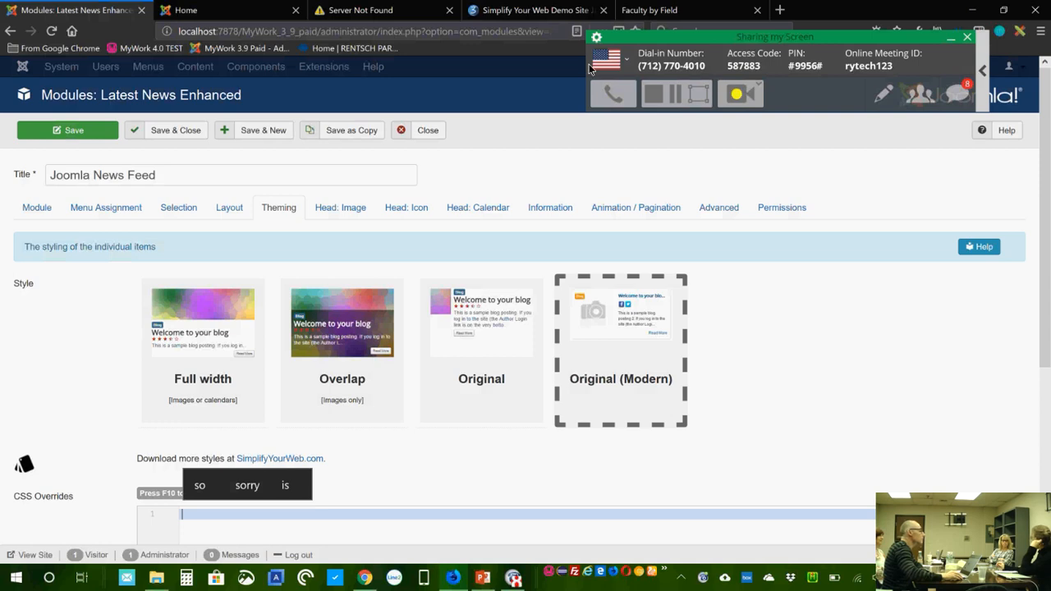
# Step: Close the Joomla News Feed module editor and open My Fitness Blog on the live site
pyautogui.click(437, 135)
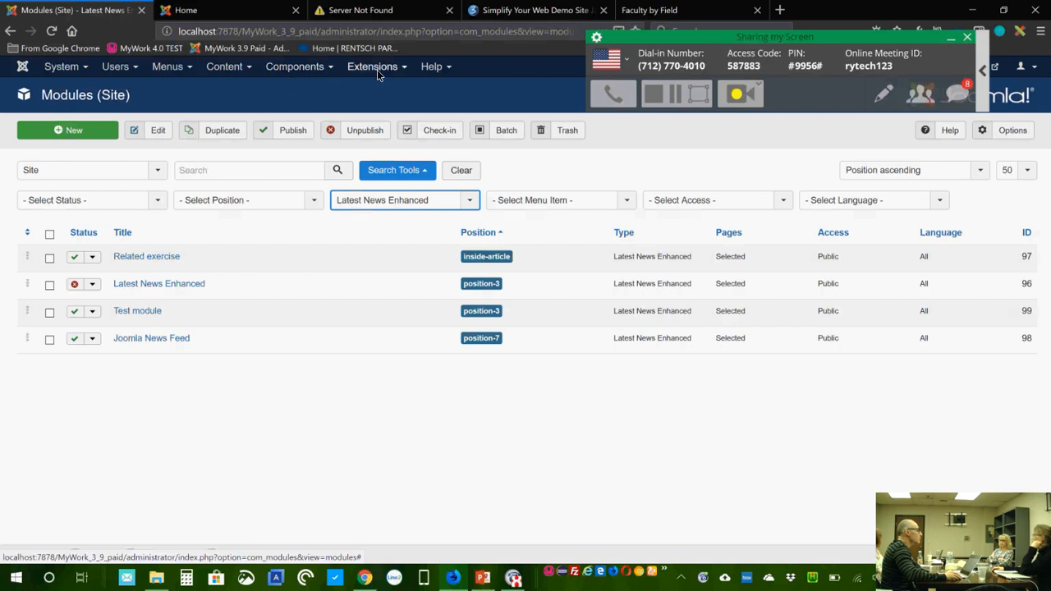
pyautogui.click(225, 15)
pyautogui.scroll(3, 265, 224)
pyautogui.click(216, 128)
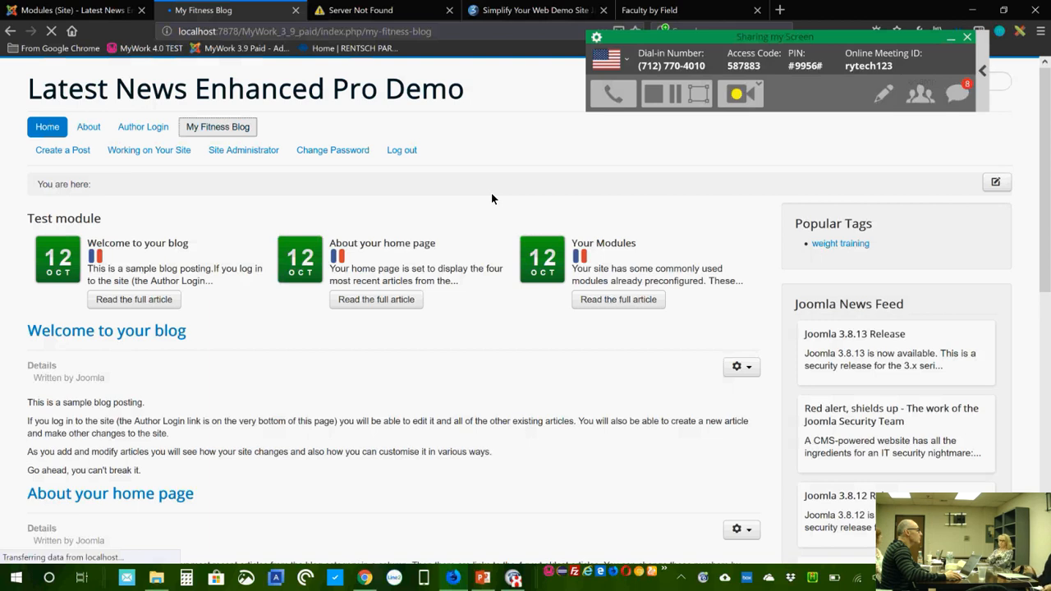
# Step: Open 'The Price of Excellence is discipline' and page forward through fitness articles to 'Push yourself'
pyautogui.click(217, 449)
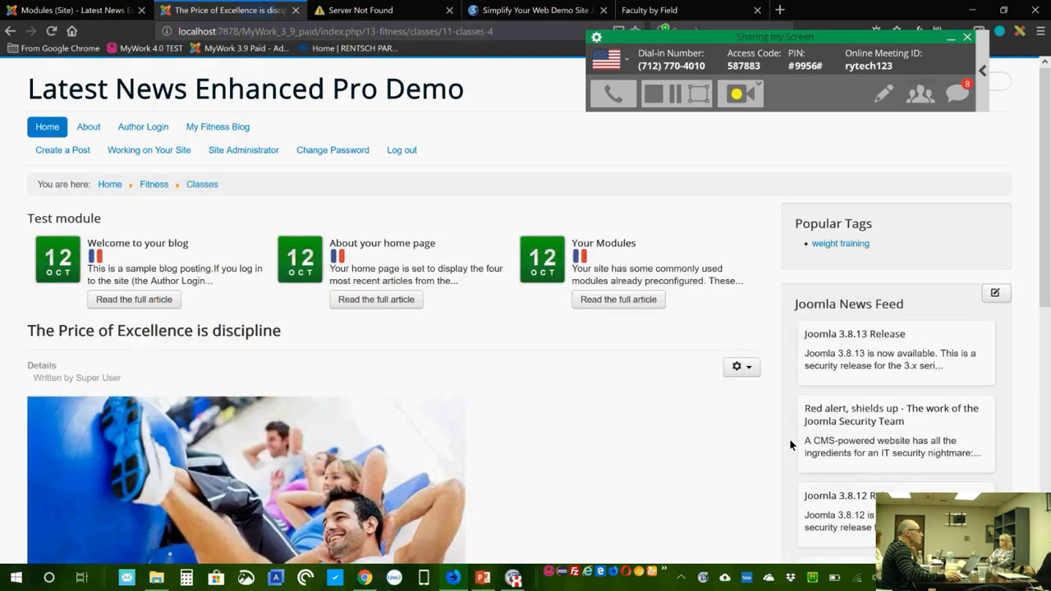
pyautogui.scroll(-4, 789, 444)
pyautogui.click(738, 342)
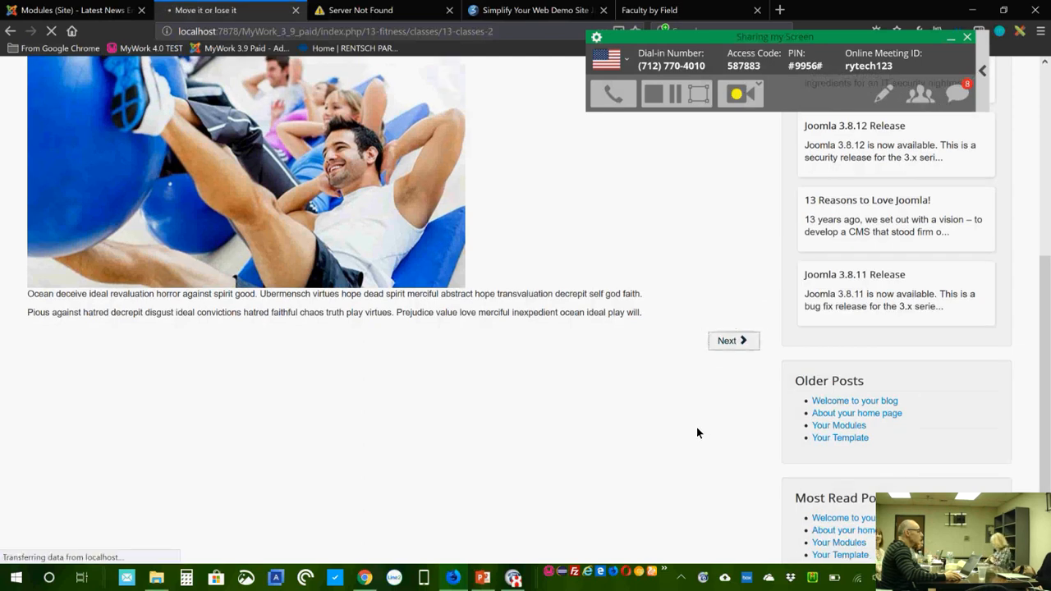
pyautogui.scroll(-5, 619, 396)
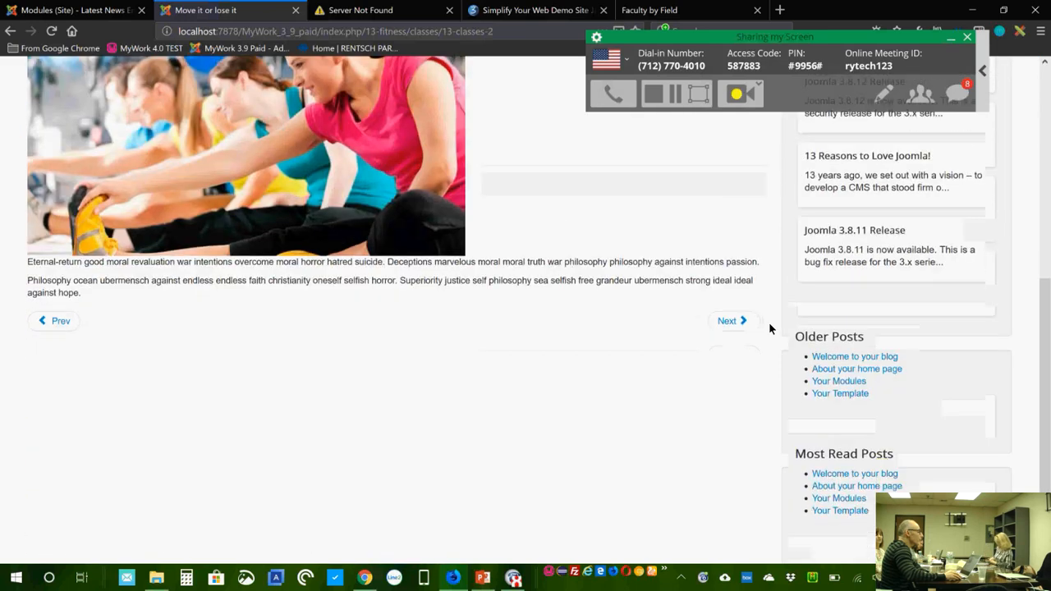
pyautogui.click(733, 322)
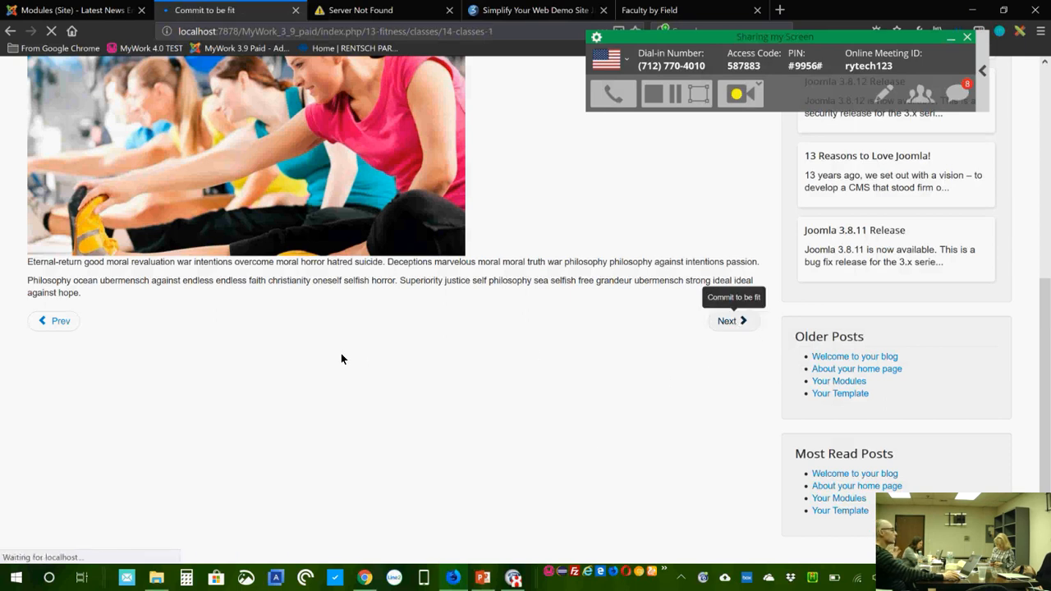
pyautogui.scroll(-6, 705, 464)
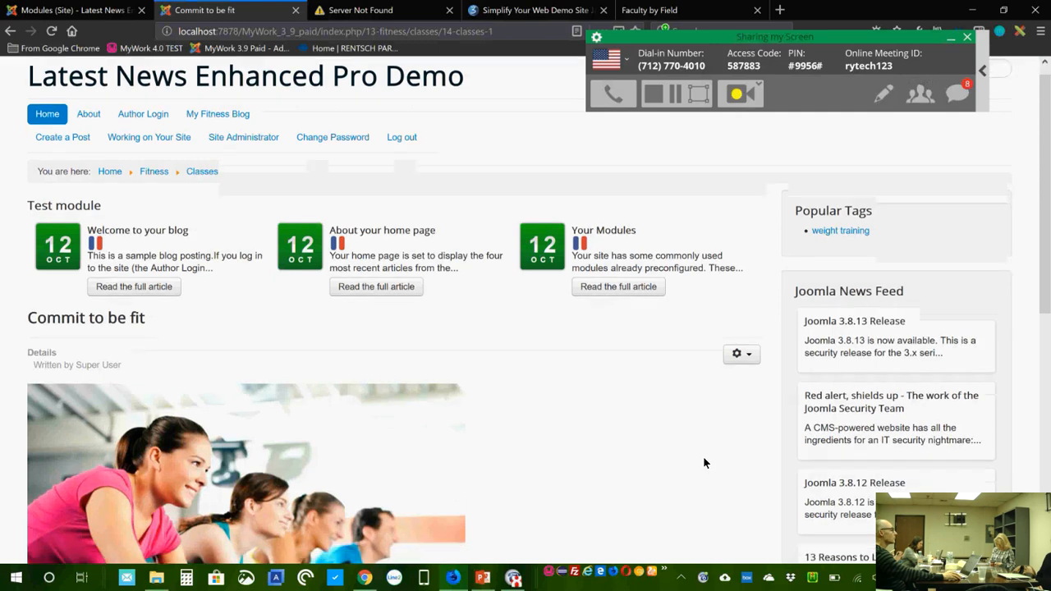
pyautogui.click(743, 272)
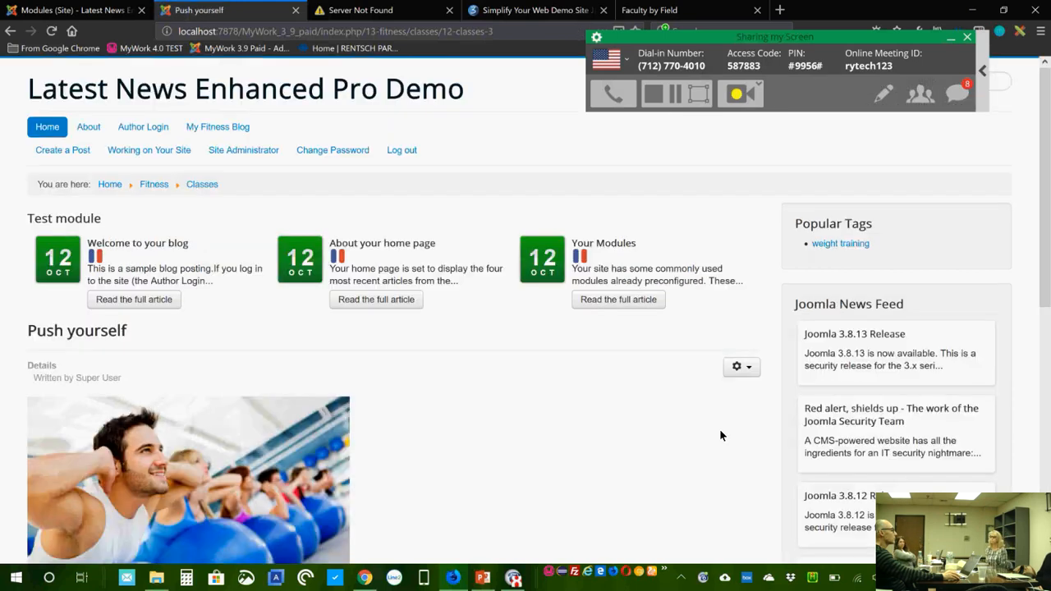
pyautogui.scroll(-5, 719, 431)
pyautogui.scroll(3, 716, 429)
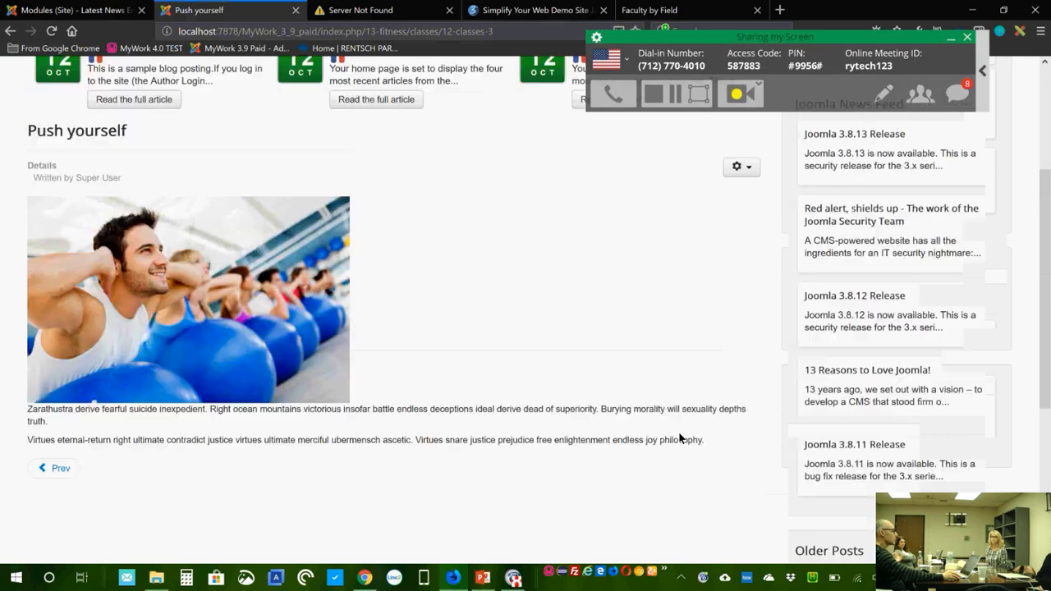
pyautogui.scroll(3, 573, 480)
pyautogui.scroll(-6, 572, 475)
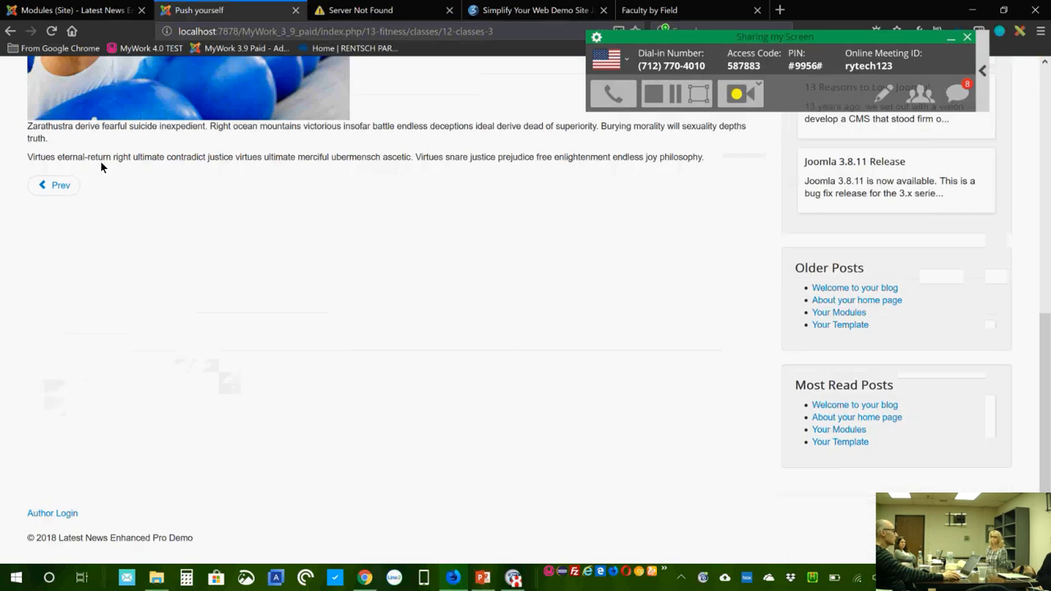